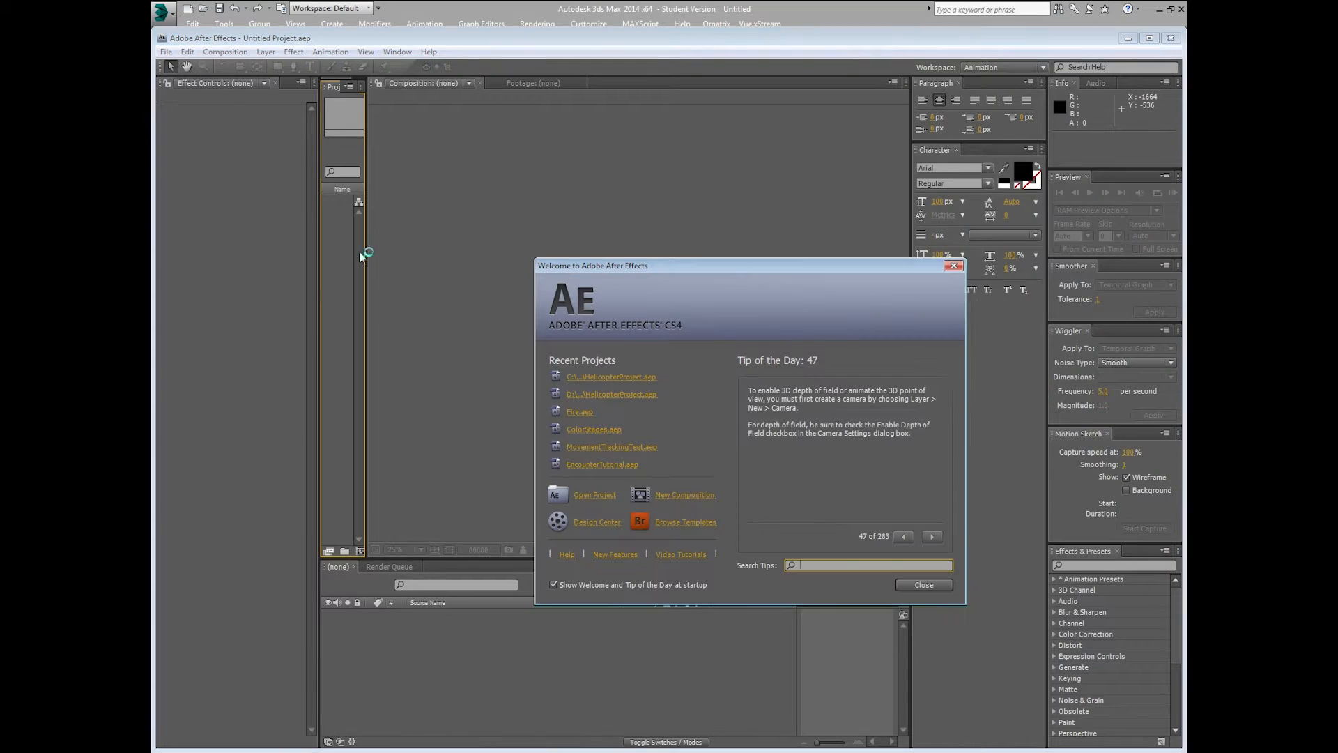
- Import the CraterAlpha[0000-0010] JPEG sequence from the AlphaRender folder inside Moon Craters
click(920, 583)
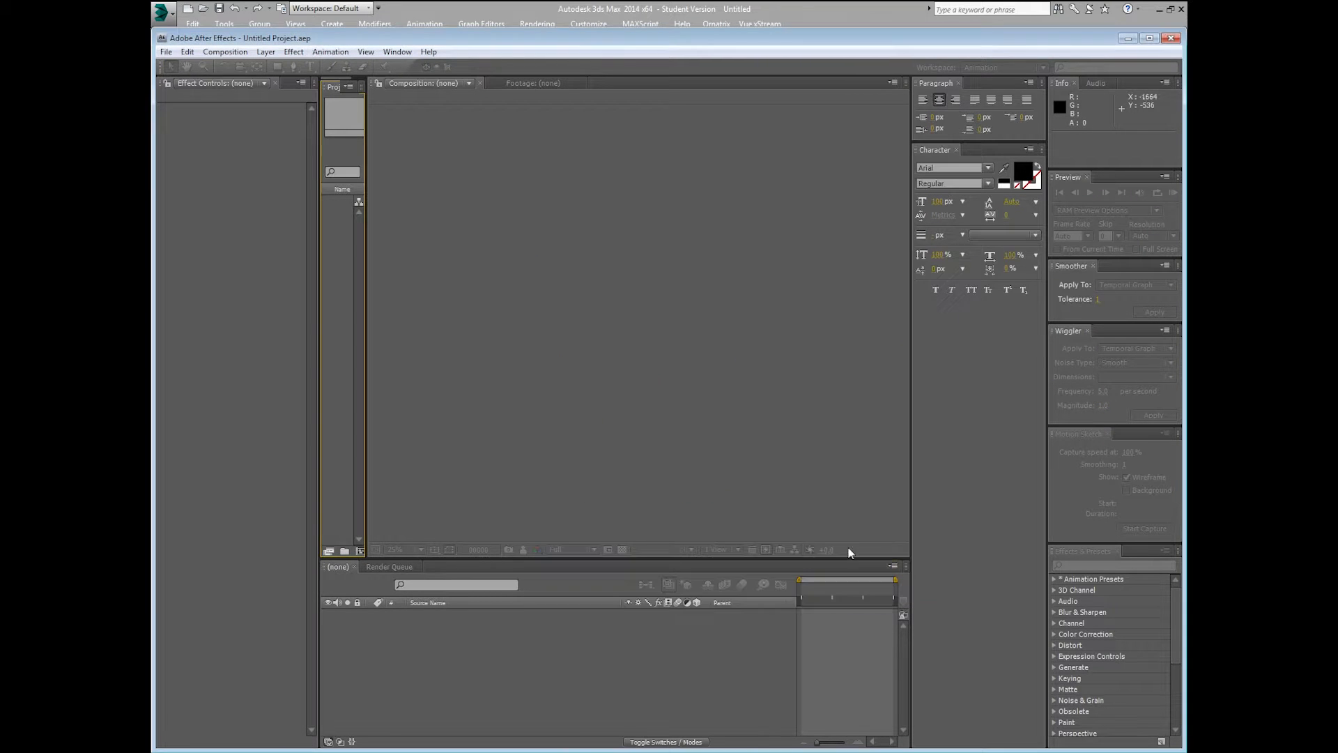
drag(366, 321, 478, 320)
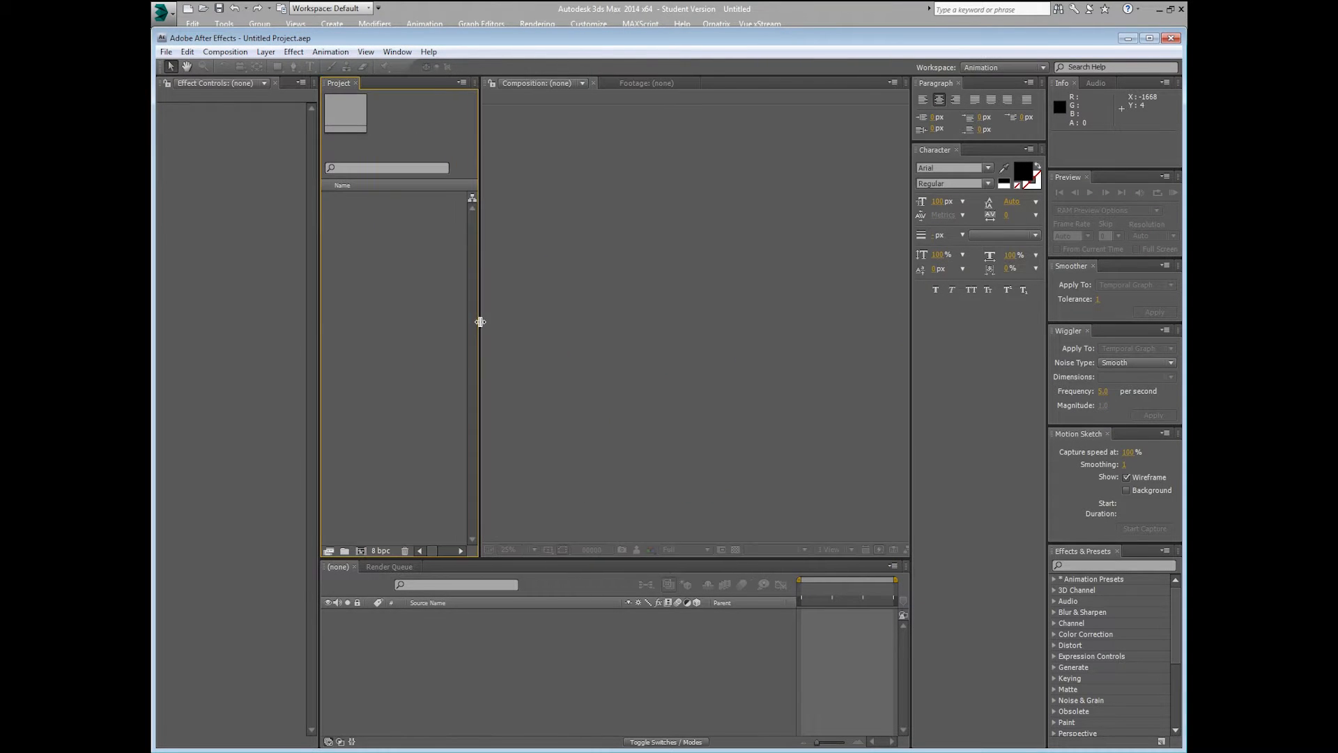
click(165, 51)
mouse_move(209, 263)
click(430, 260)
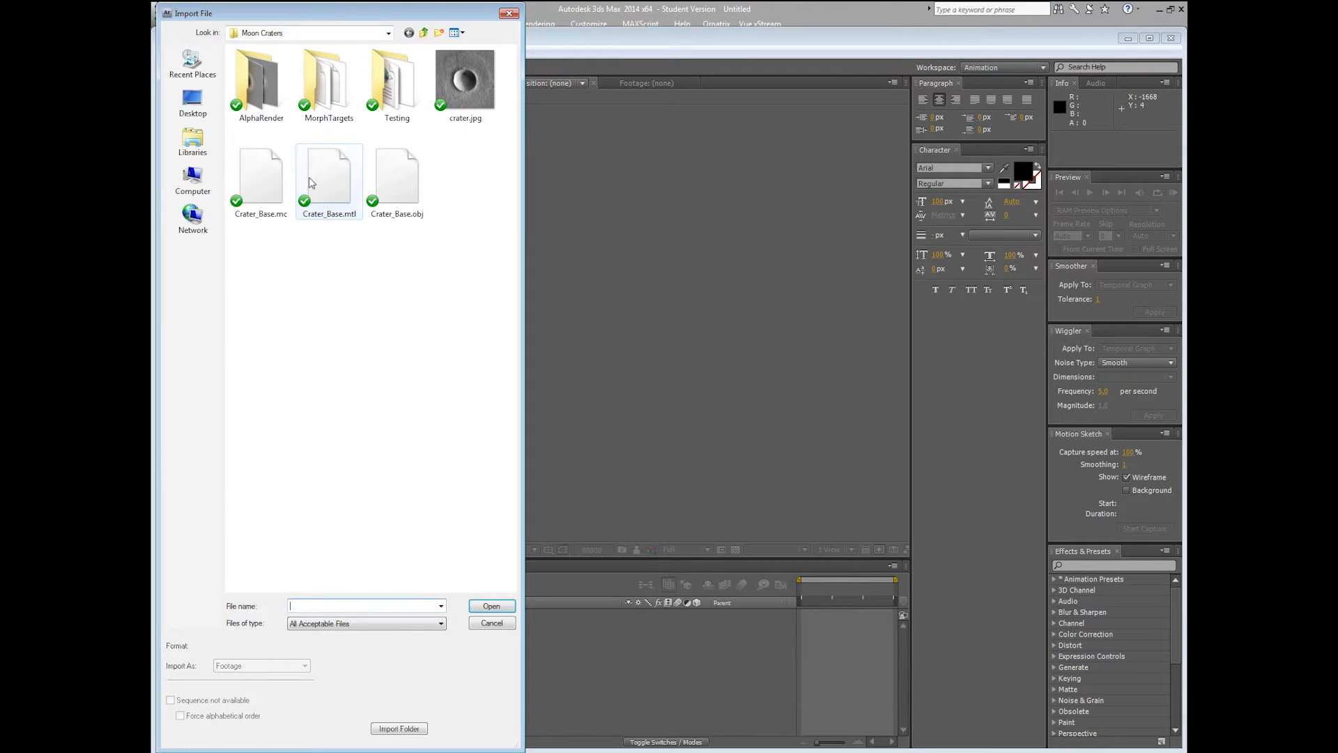
double_click(257, 82)
double_click(258, 94)
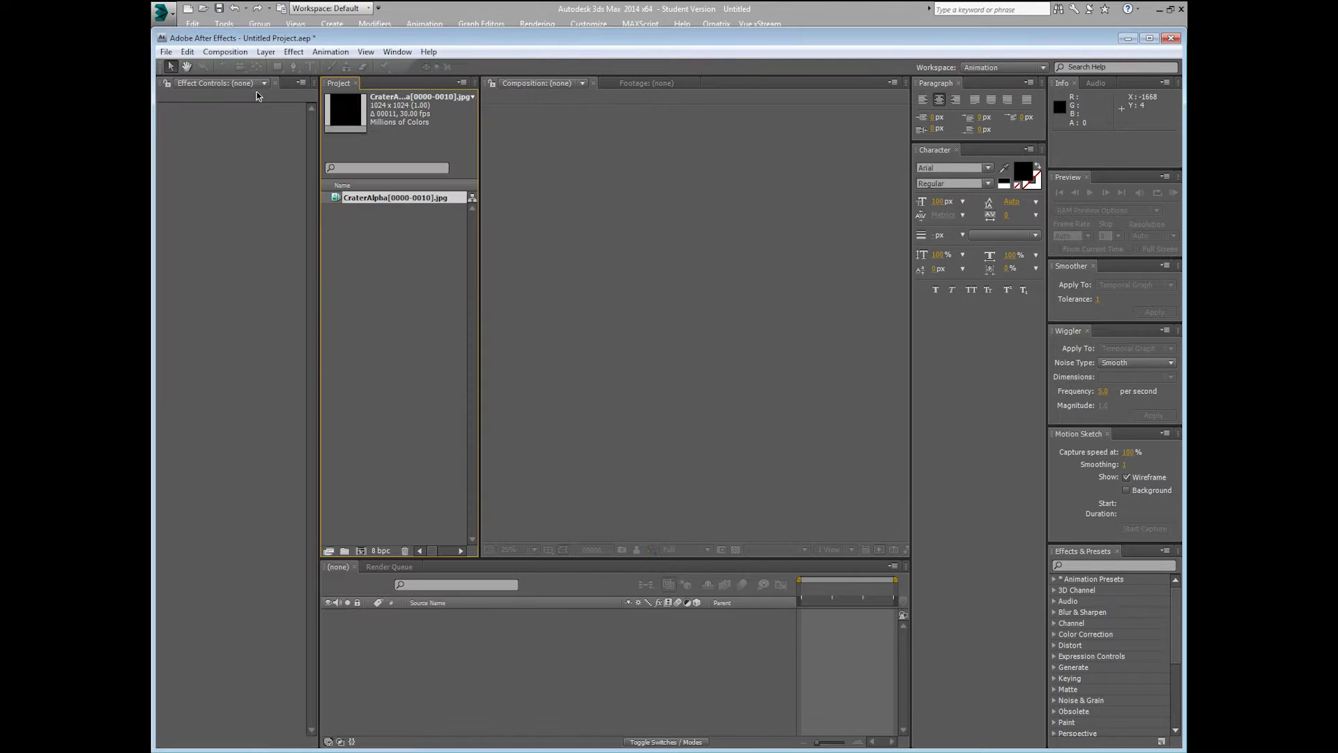
- Create a composition from the CraterAlpha image sequence and preview its animation, returning to frame 0
drag(382, 200, 362, 554)
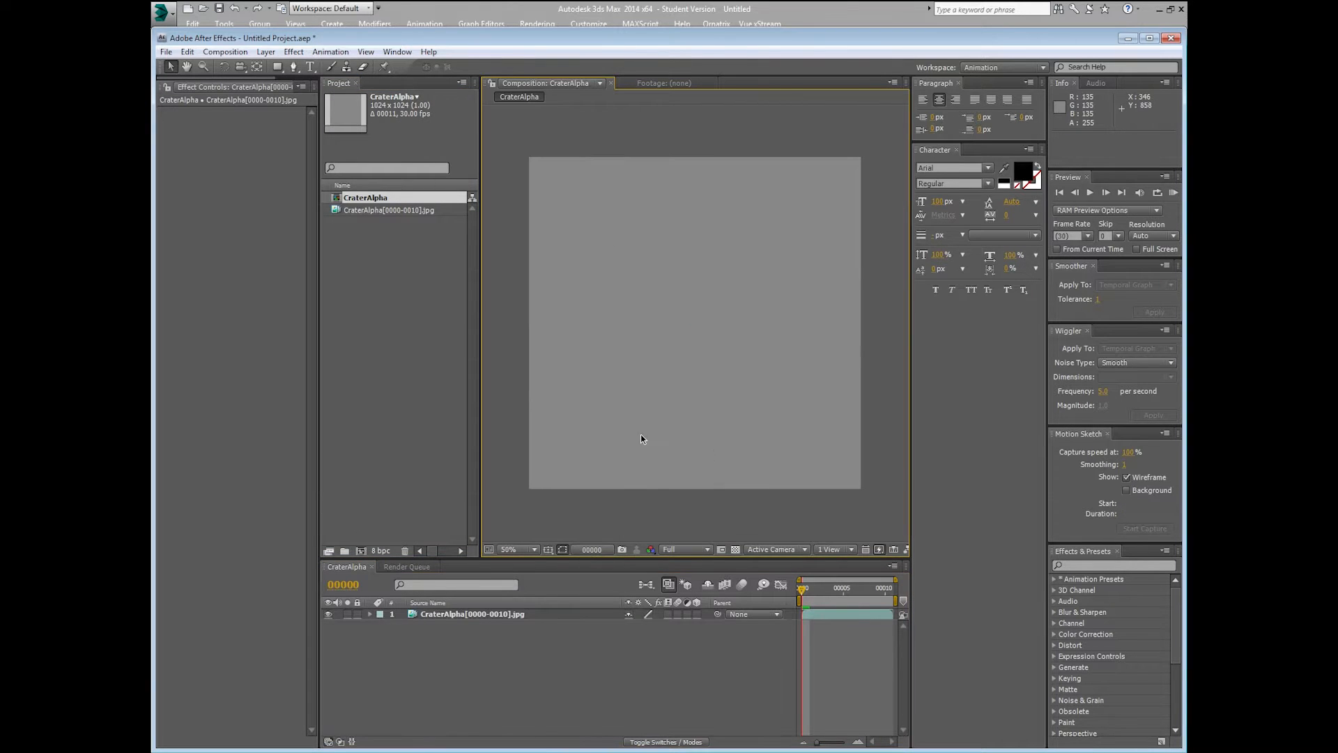
click(1174, 193)
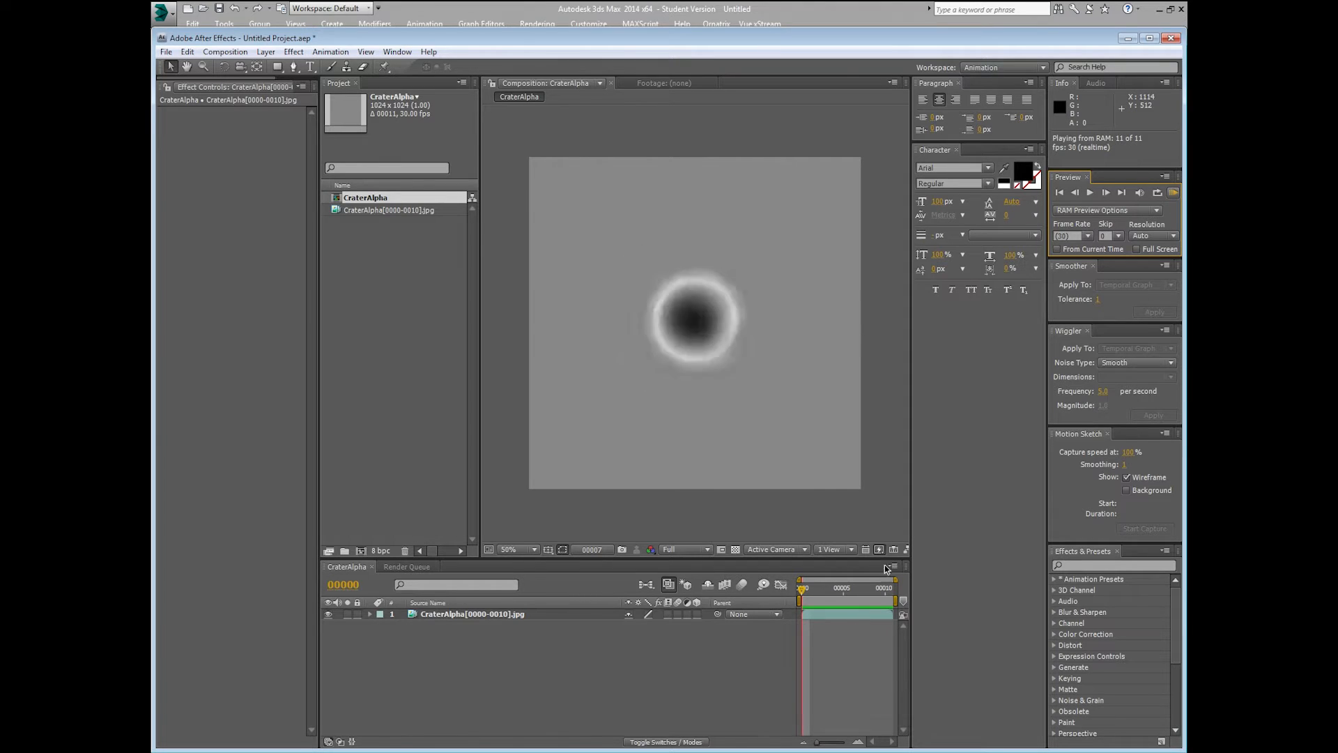
click(802, 592)
mouse_move(801, 592)
mouse_down()
mouse_move(876, 589)
mouse_move(794, 605)
mouse_up()
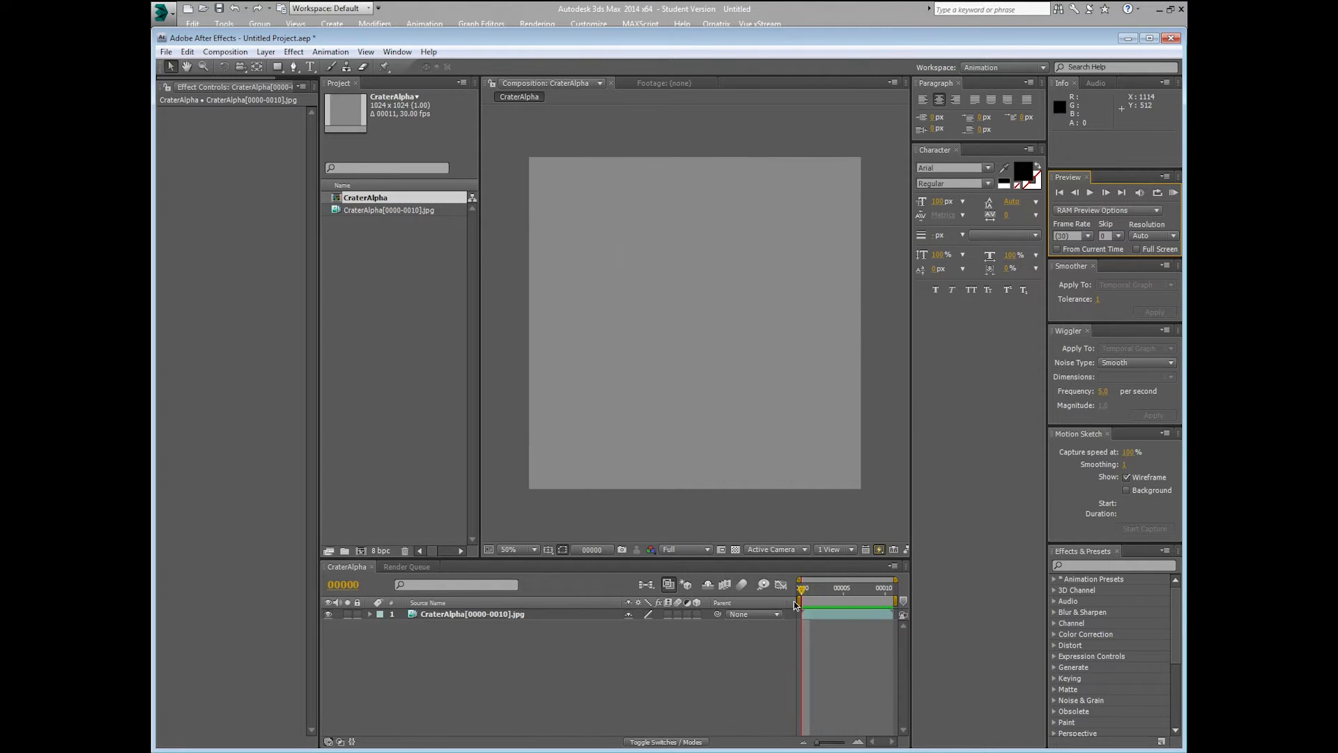
click(794, 605)
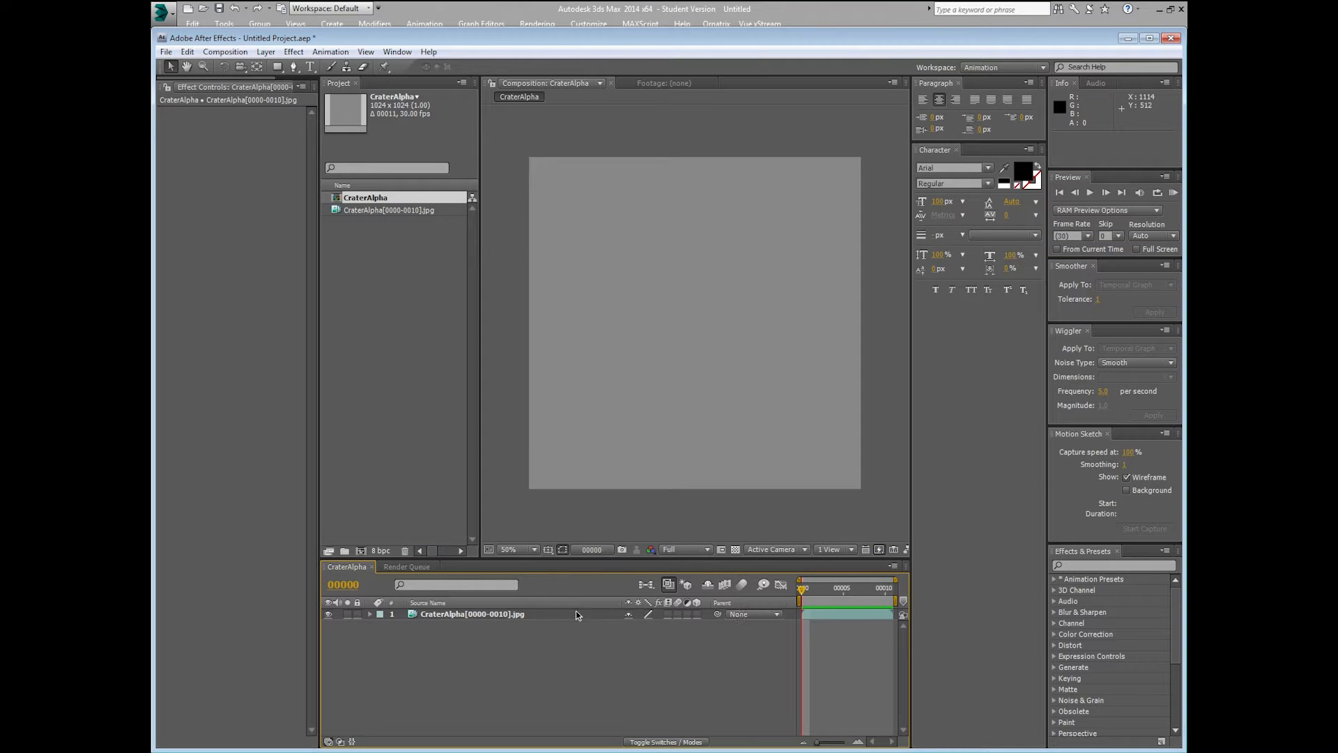
- Add the CraterAlpha composition to the render queue and set its output format to QuickTime Movie
click(224, 51)
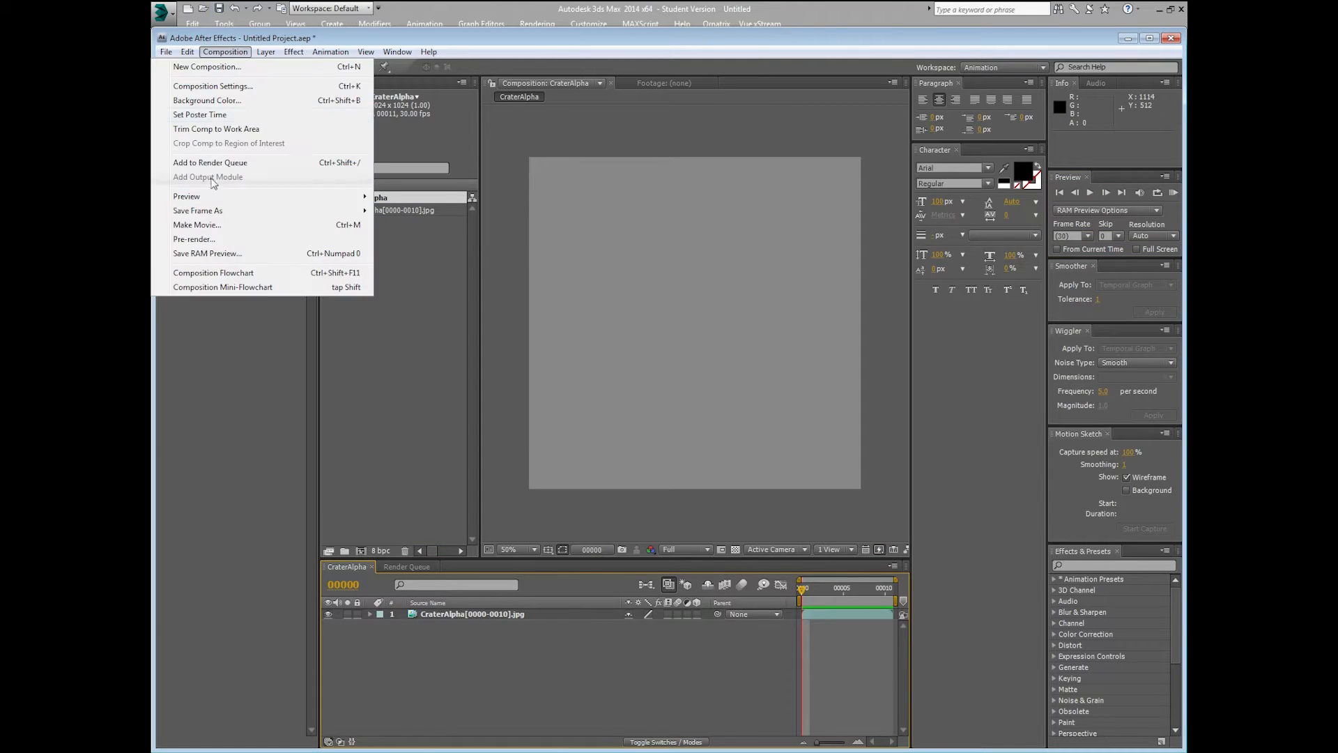
click(209, 162)
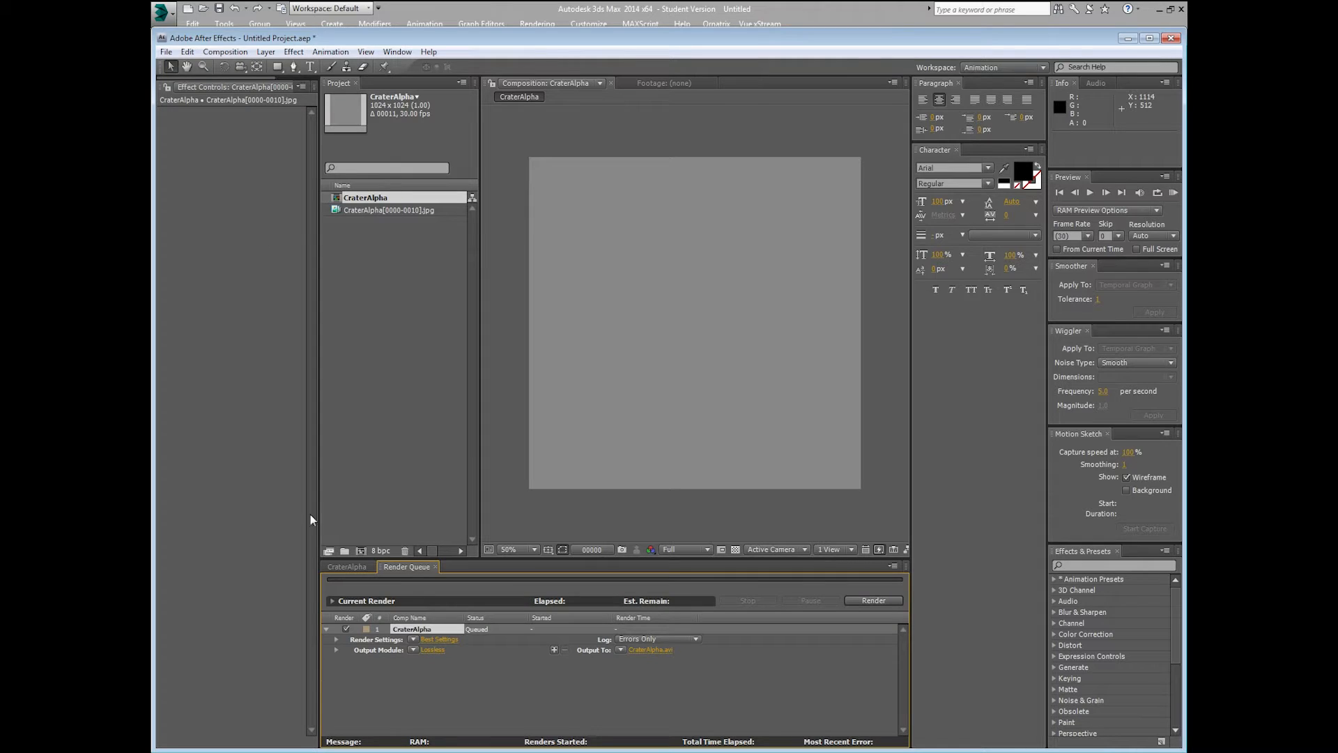
click(429, 648)
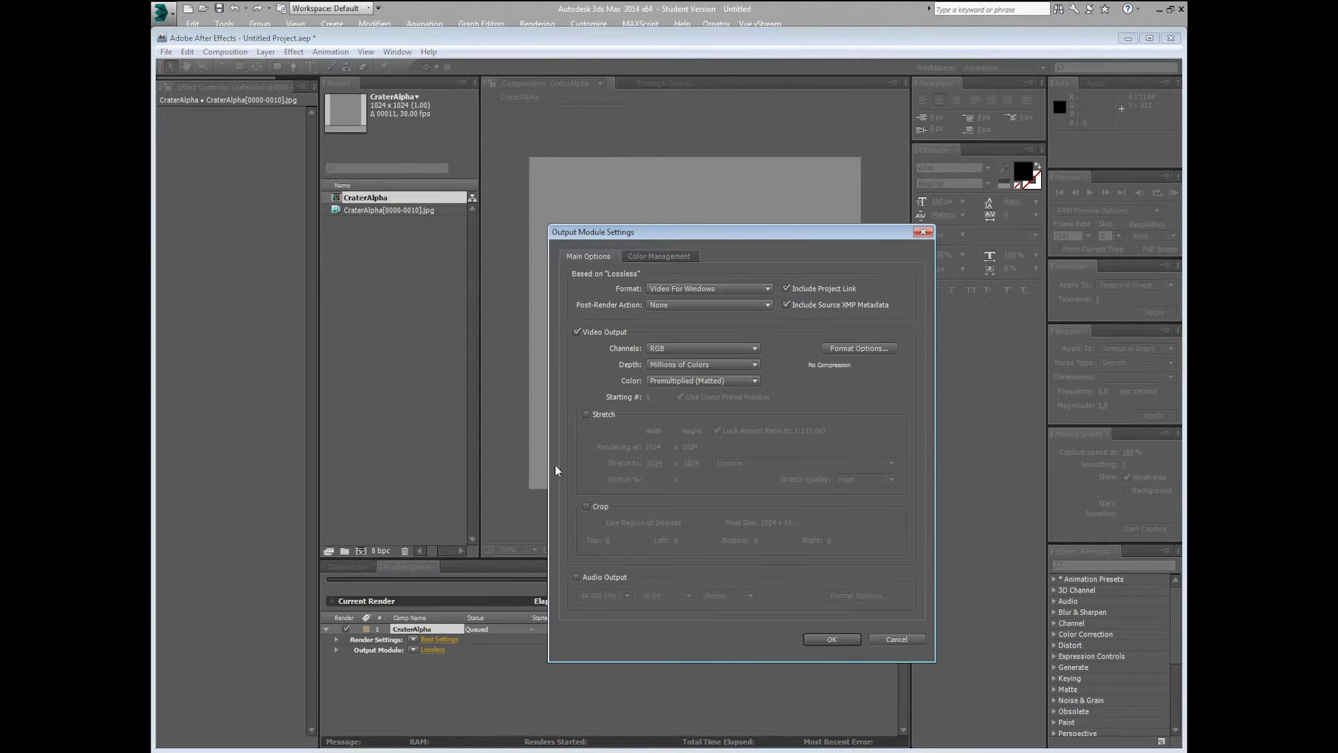
click(686, 288)
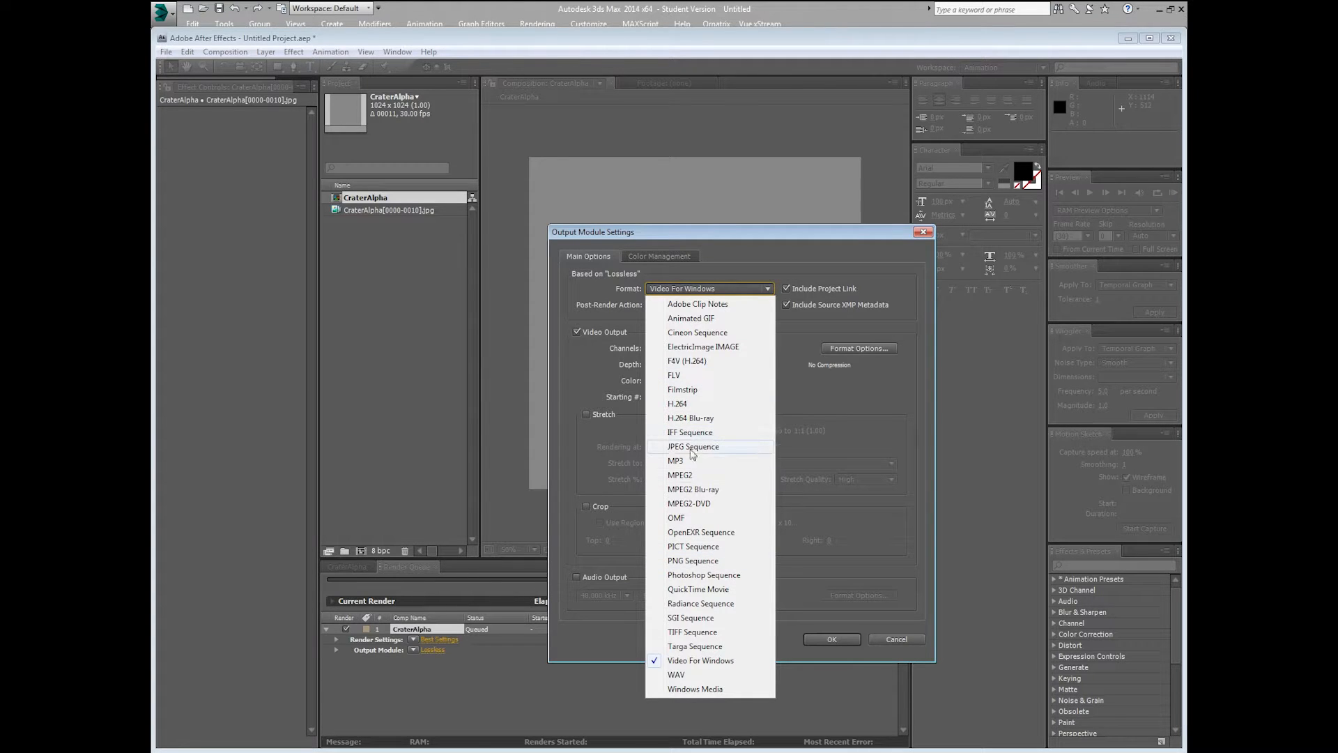
click(712, 590)
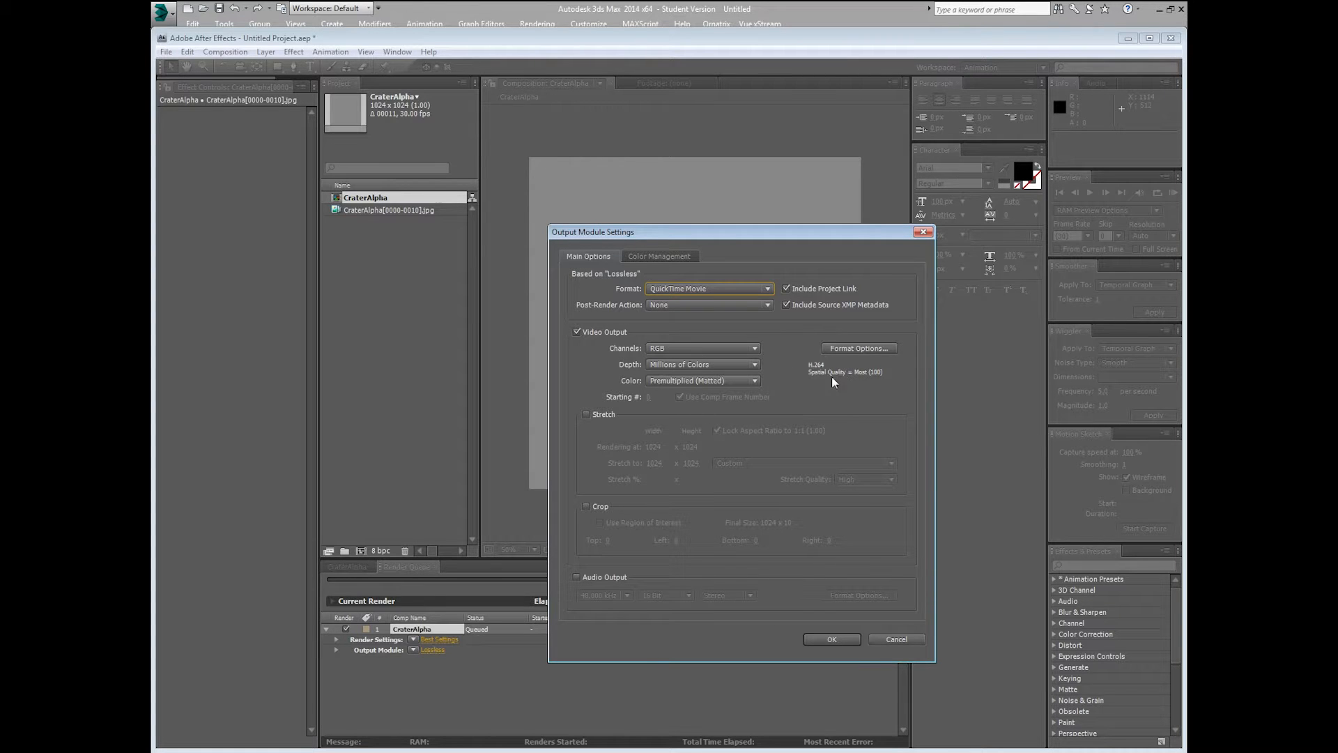
click(830, 636)
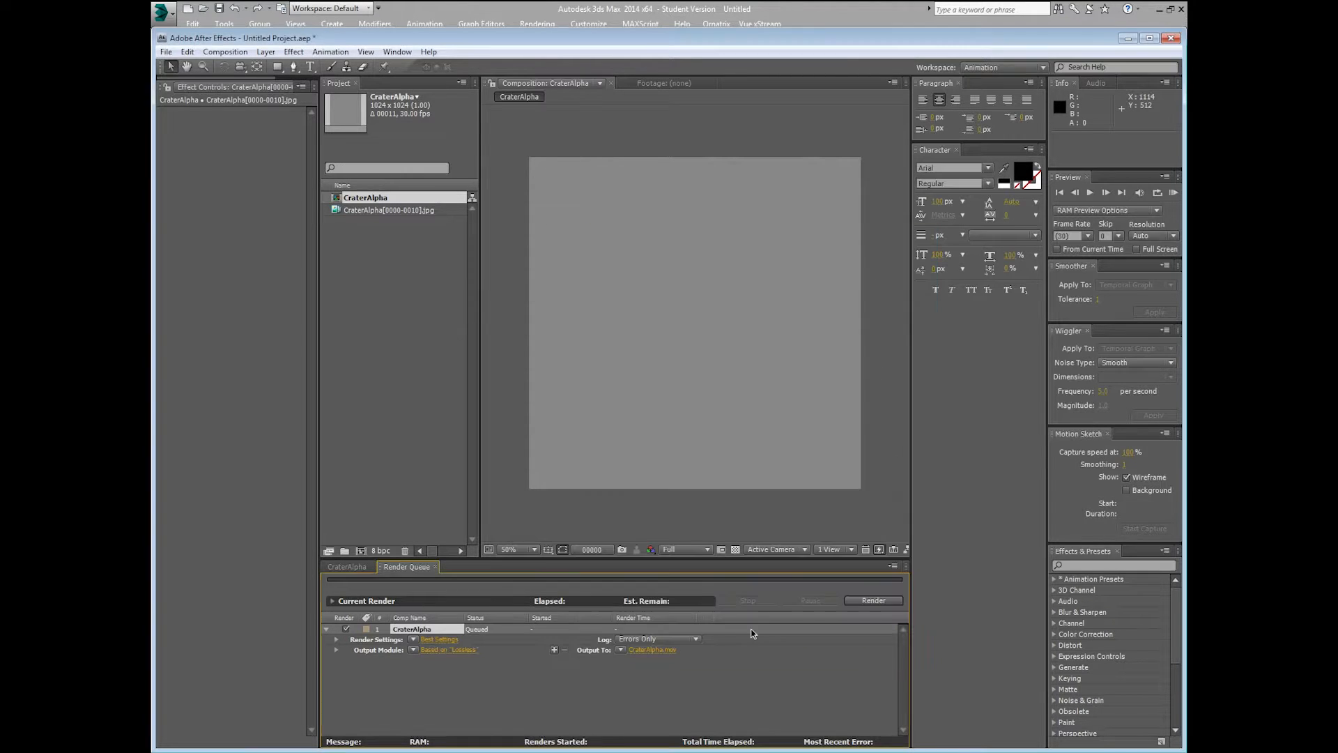
- Save the output as CraterAlpha.mov in the Moon Craters folder and render it
click(671, 650)
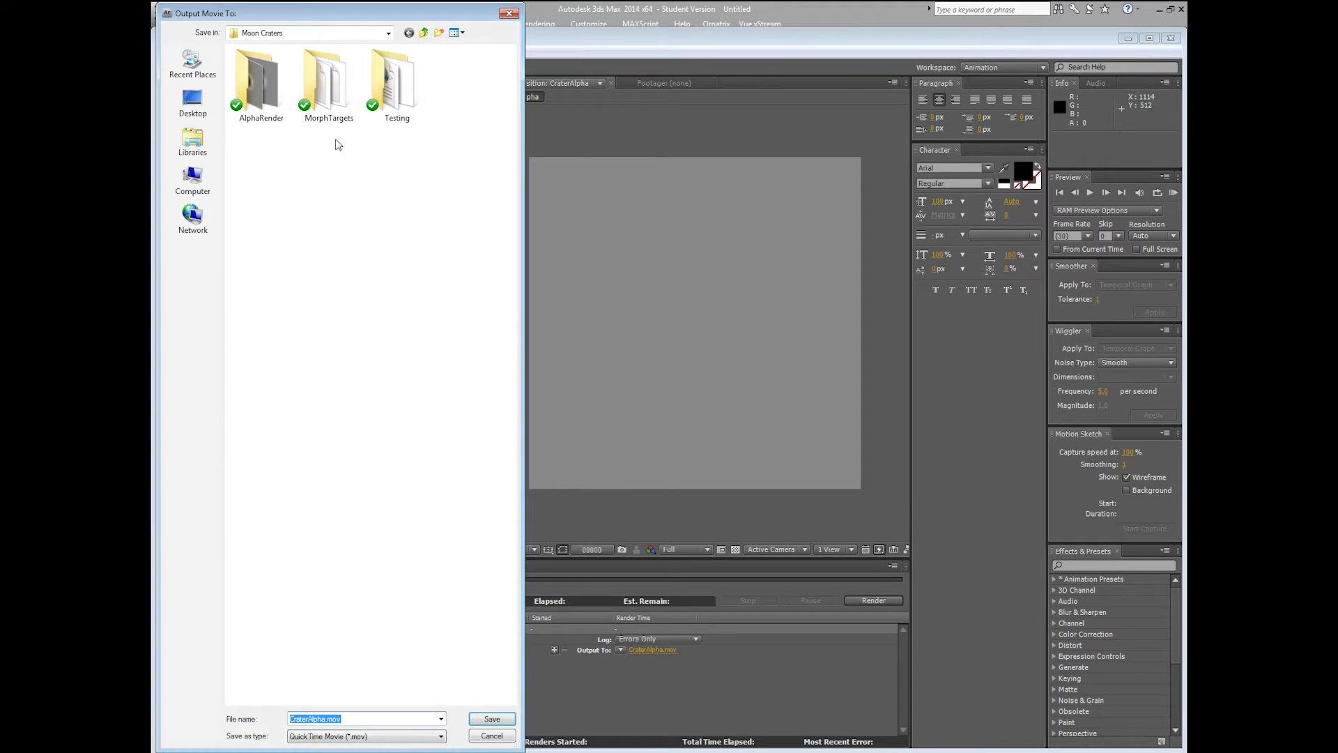
click(492, 718)
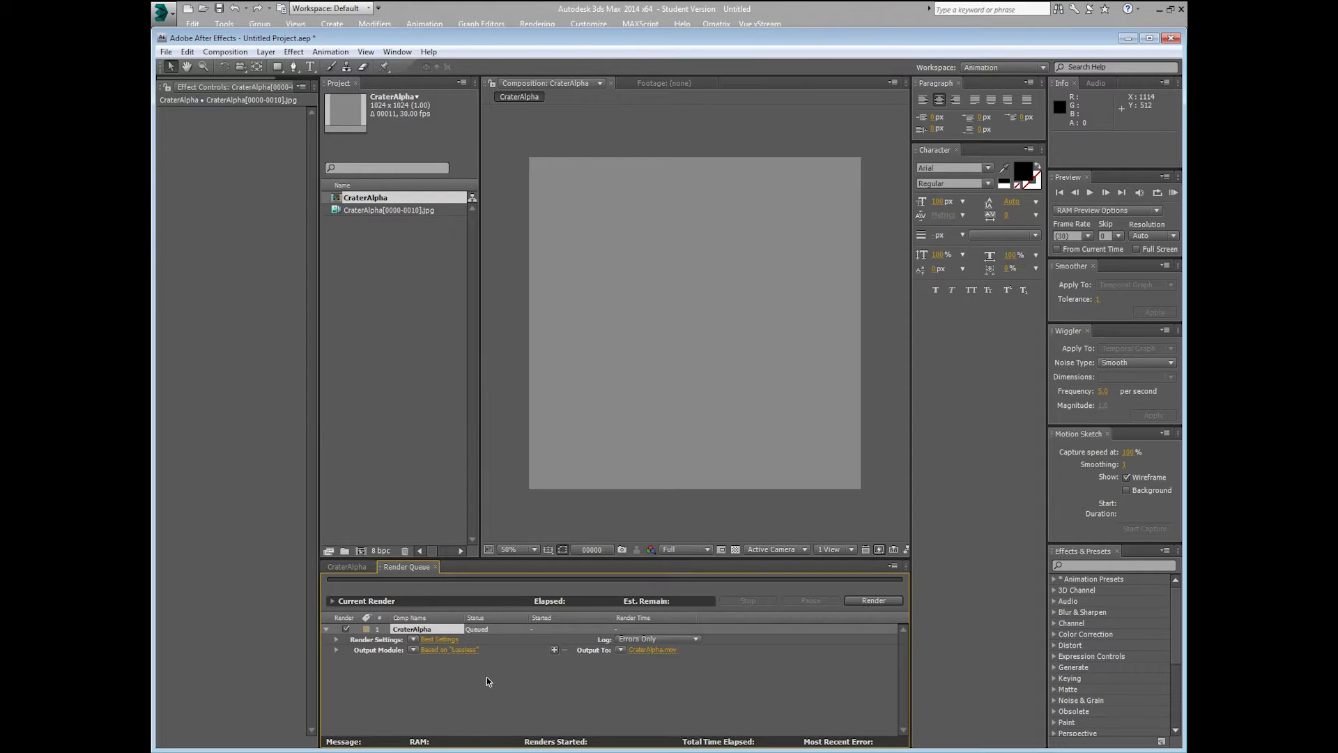
click(875, 601)
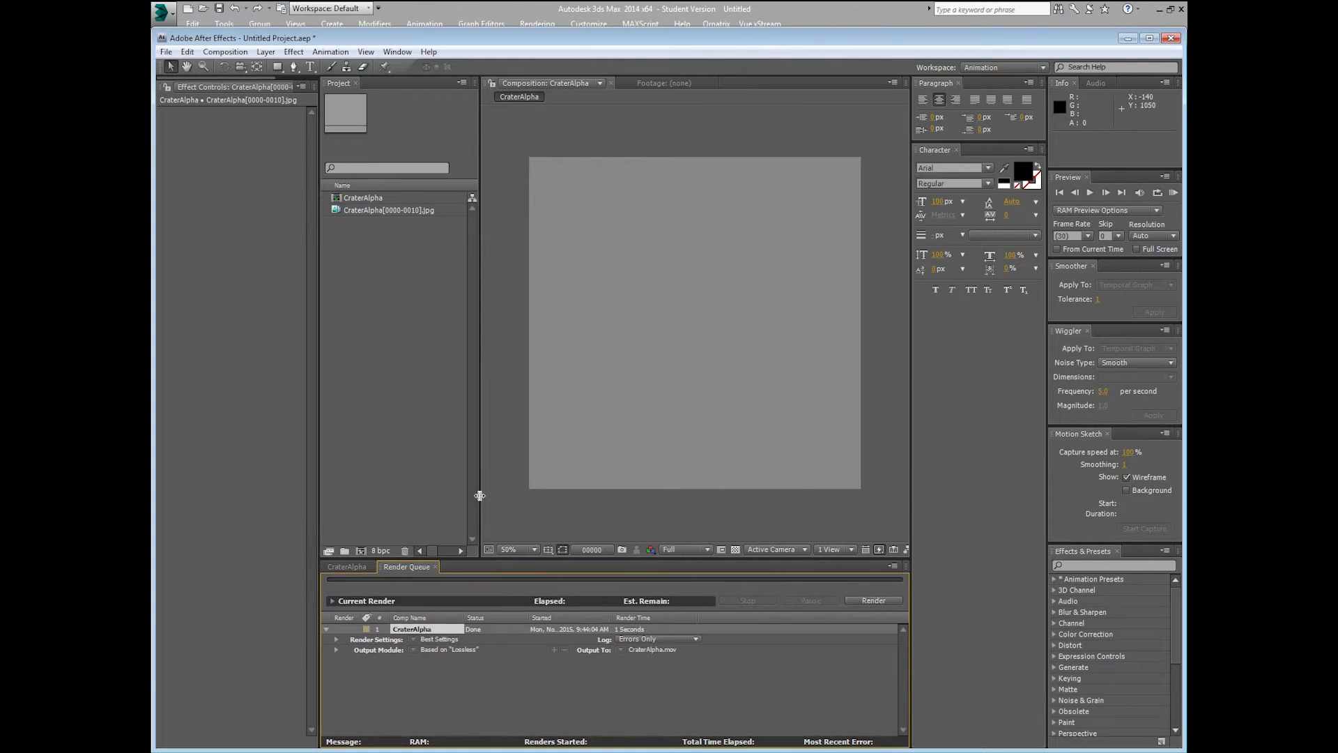
- Add a black solid layer (000000) at composition size above the image sequence in the CraterAlpha timeline
click(346, 566)
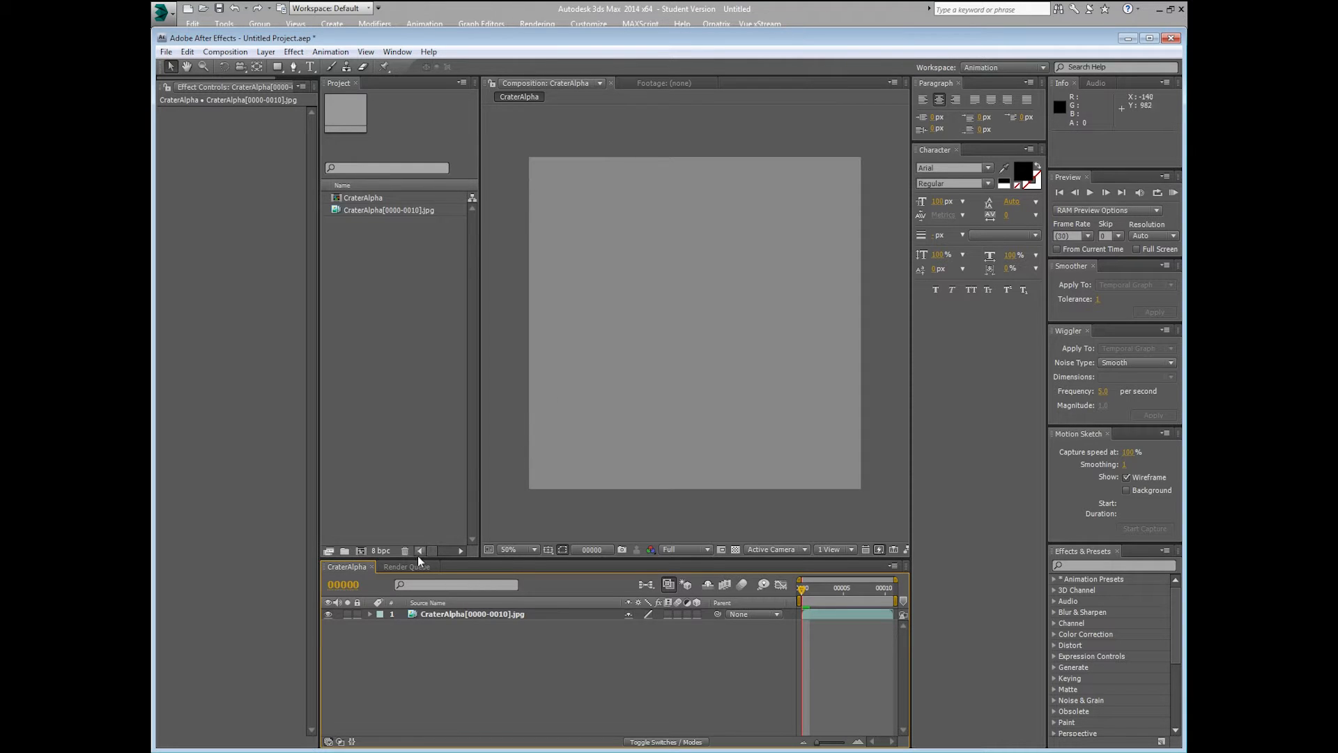
click(570, 432)
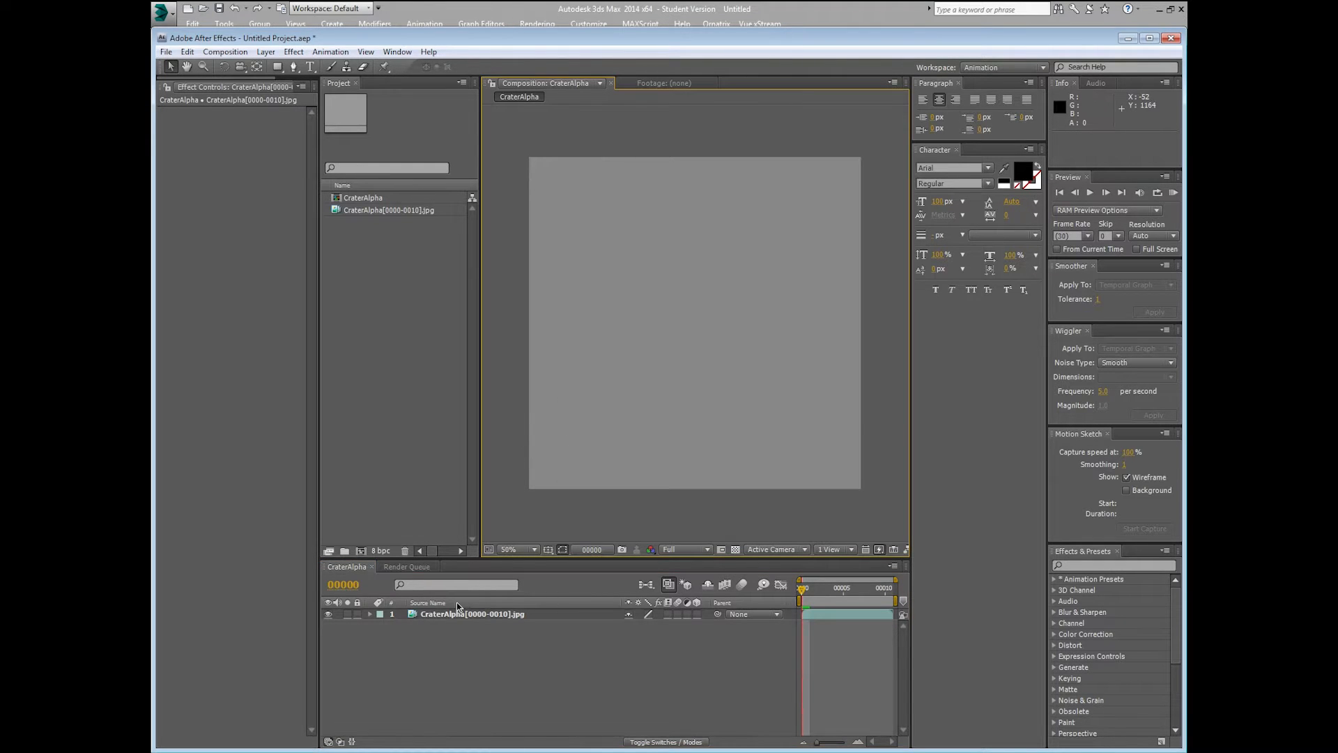
click(441, 615)
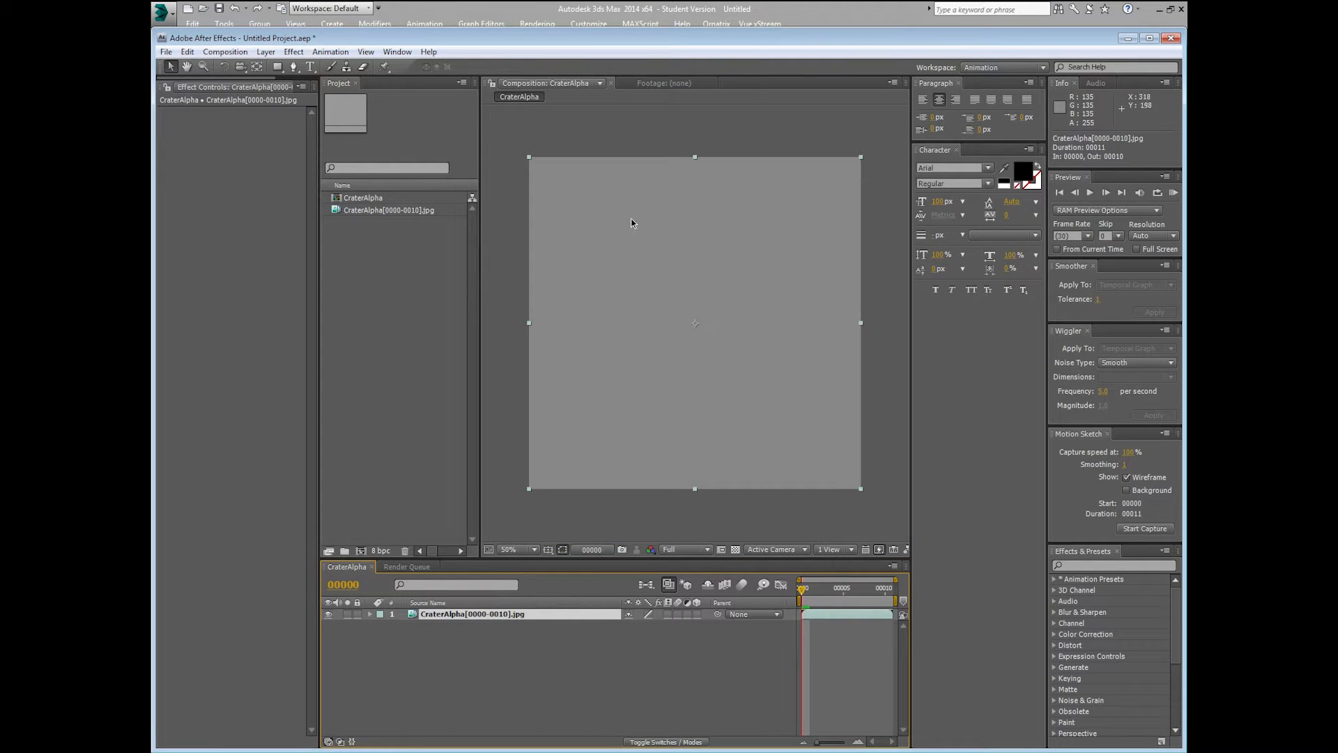
click(265, 51)
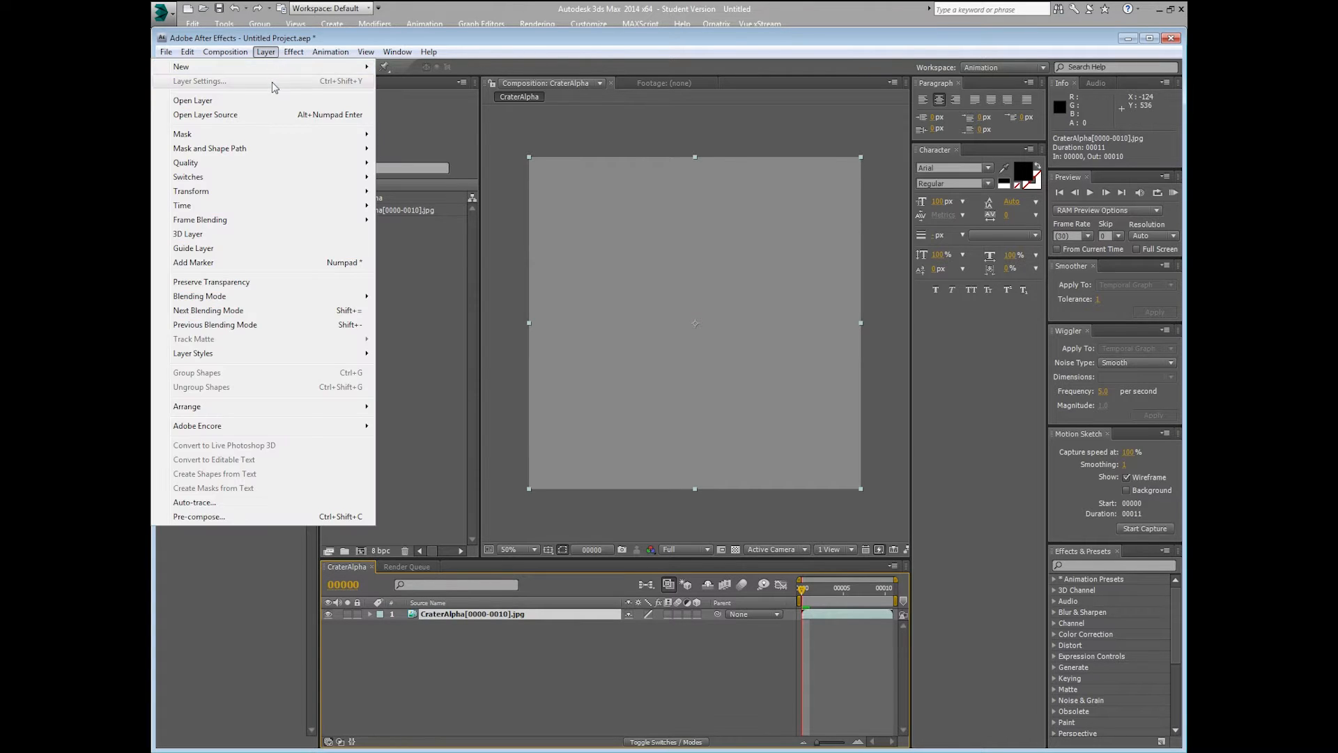
mouse_move(279, 68)
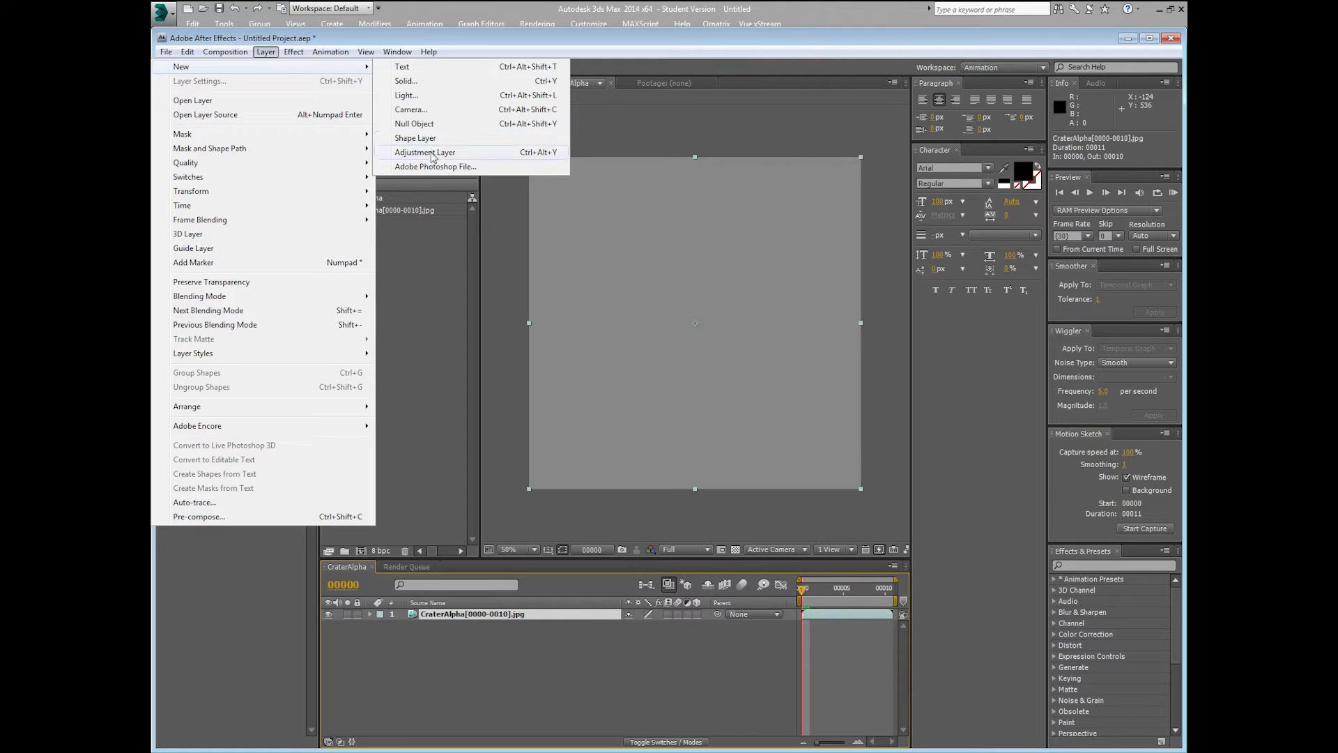
click(427, 83)
click(958, 460)
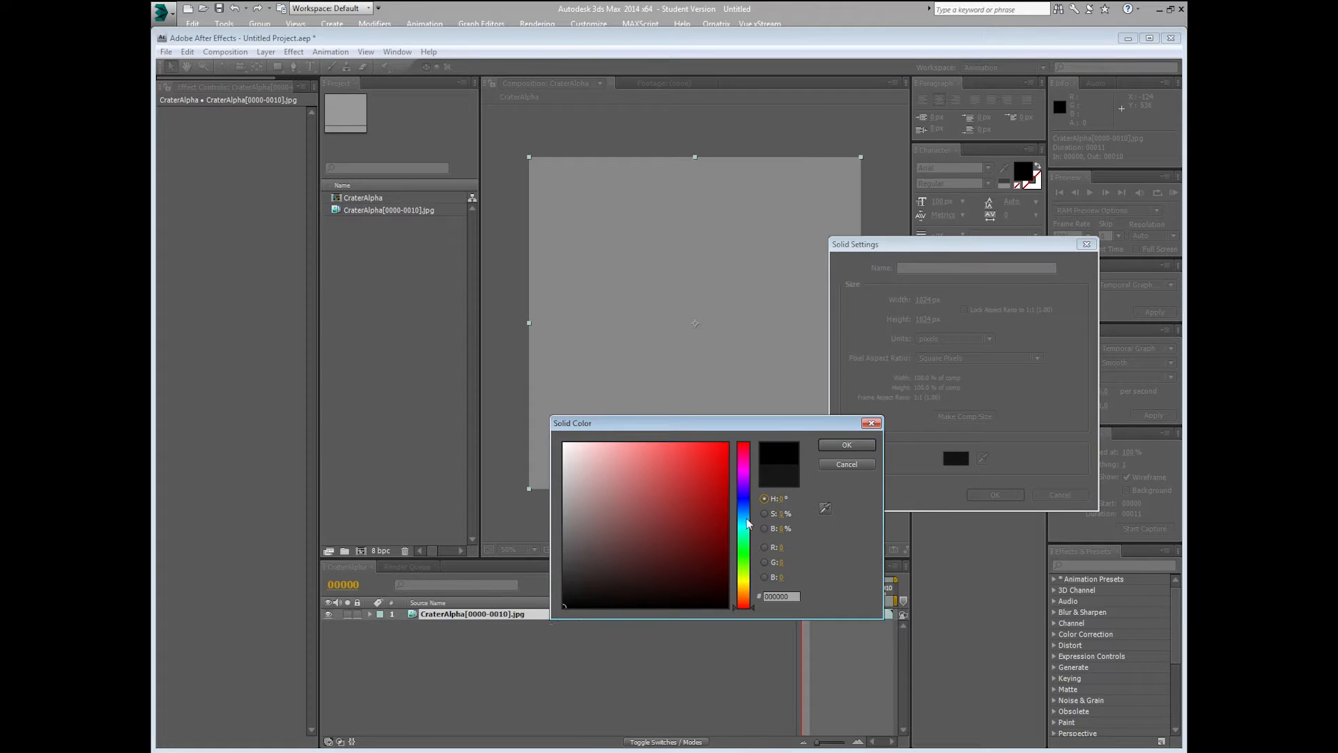
click(831, 444)
click(995, 495)
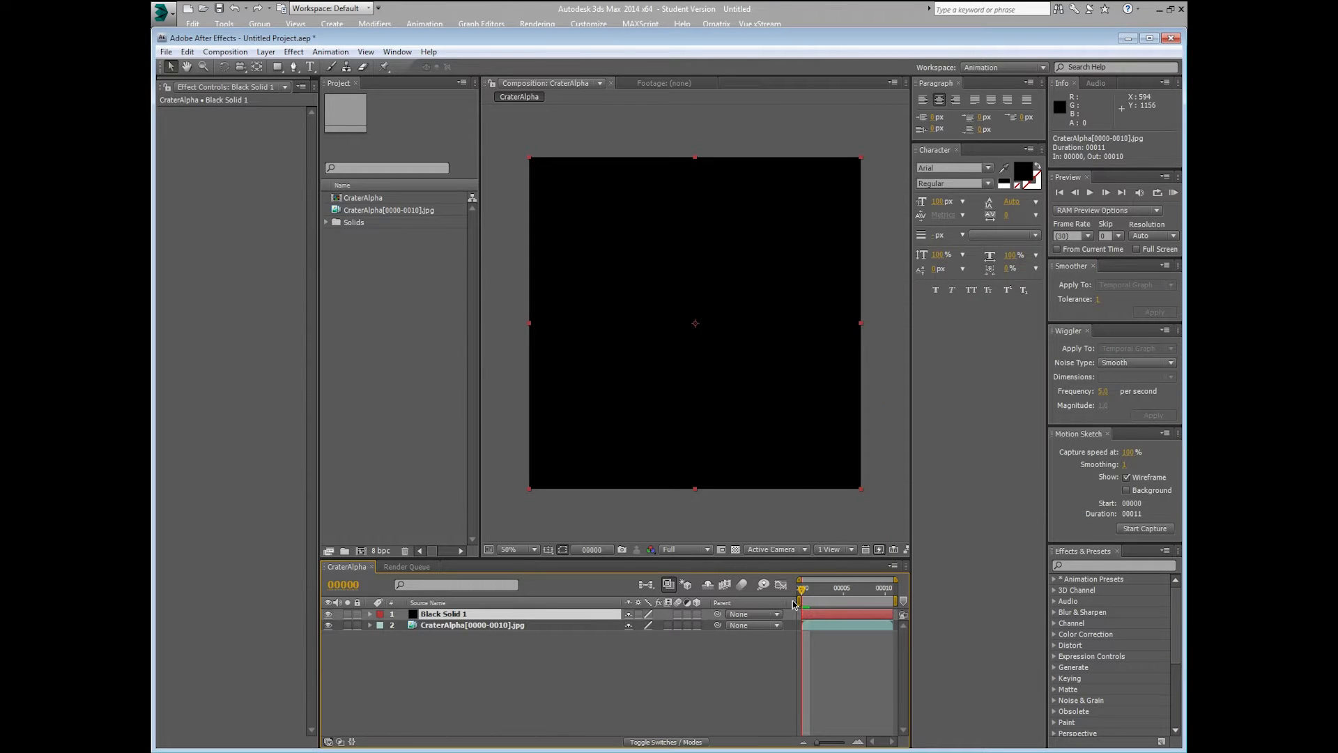
- At frame 10, draw a circular mask about 506 px across on the black solid, covering the crater
drag(802, 589, 892, 590)
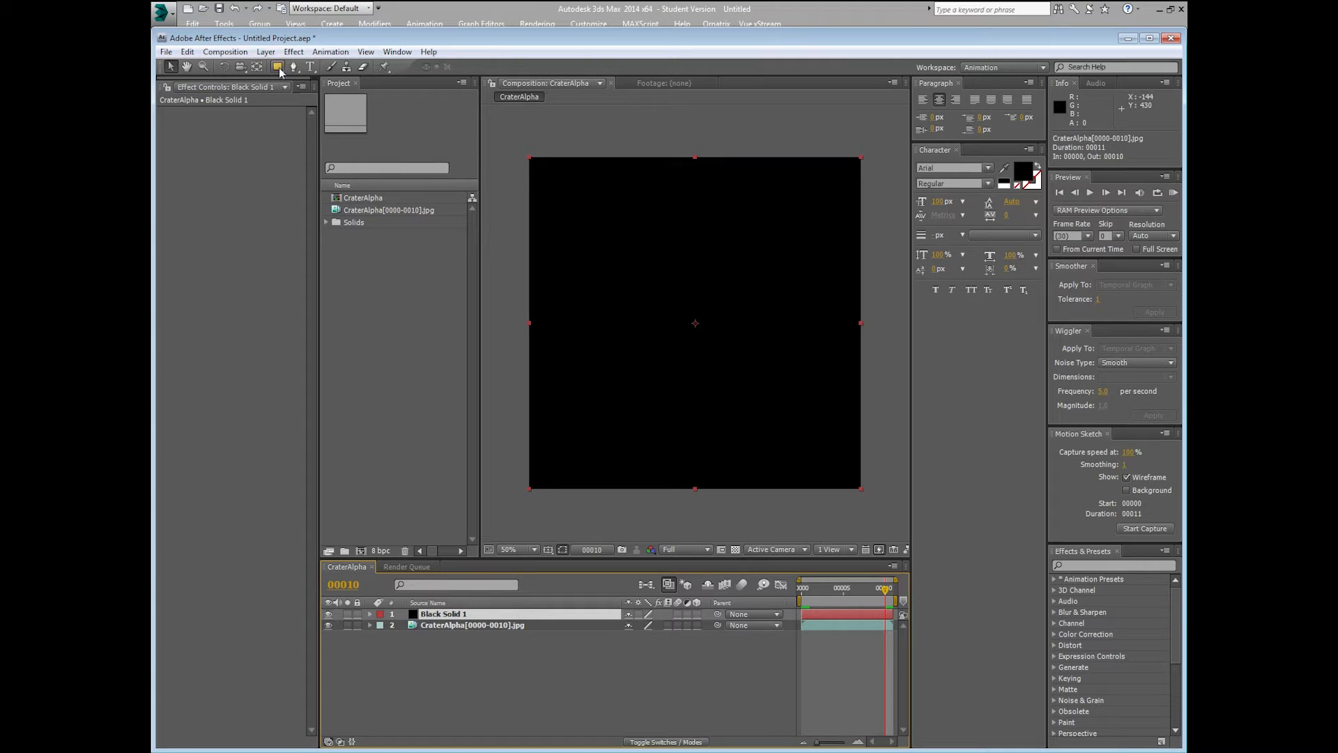
drag(279, 68, 333, 99)
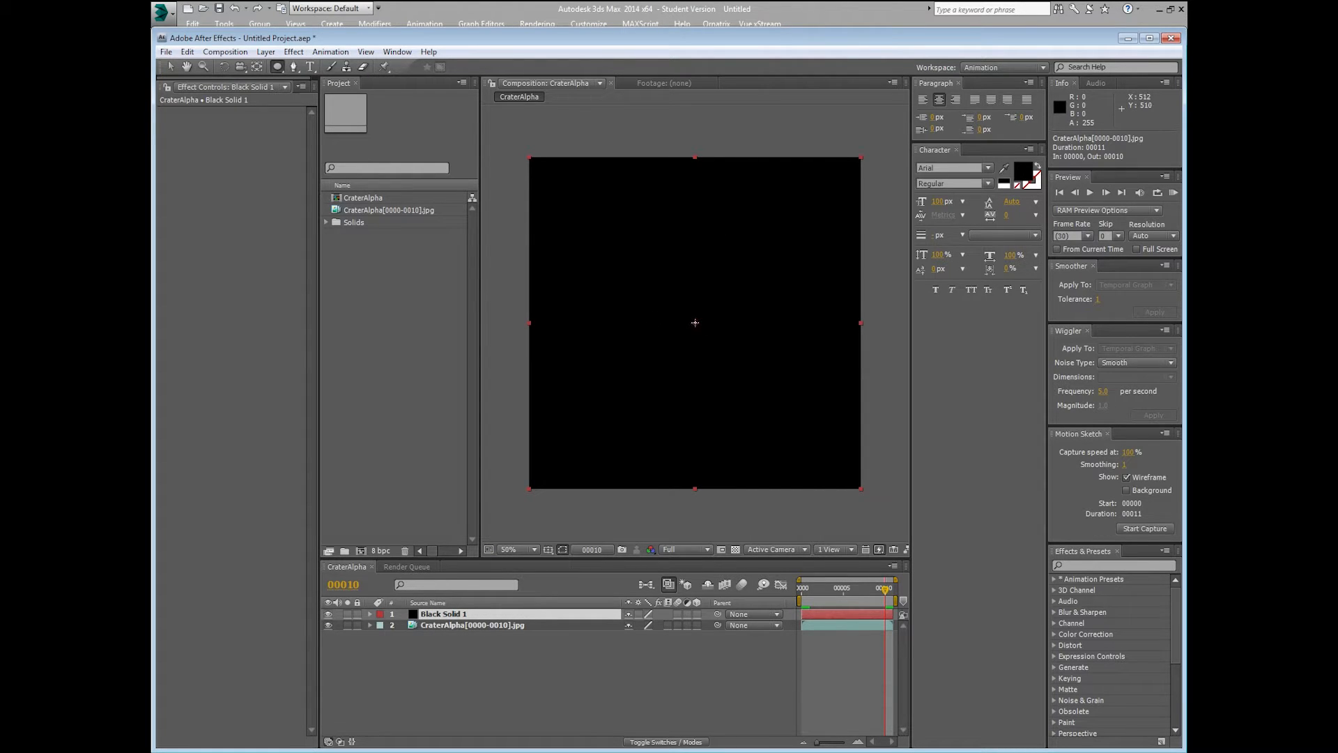
drag(695, 322, 847, 475)
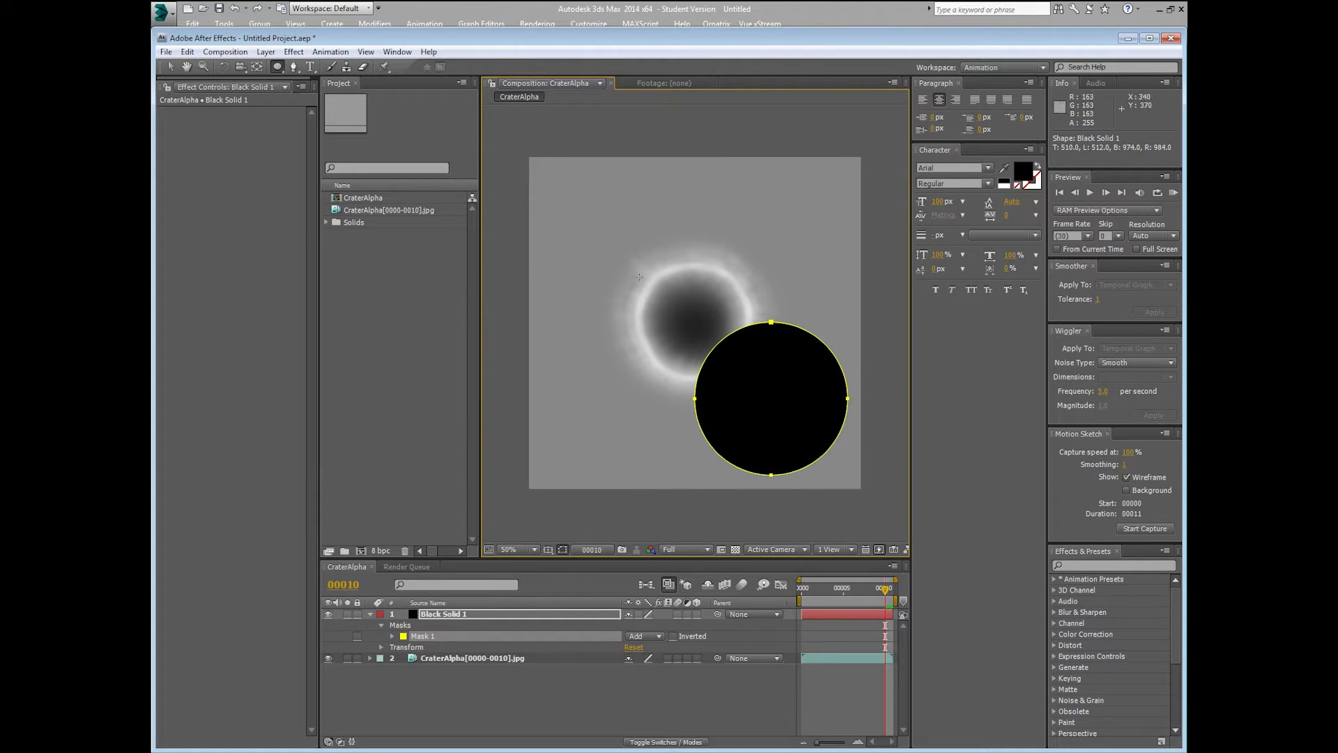
key(ctrl+z)
drag(617, 248, 778, 410)
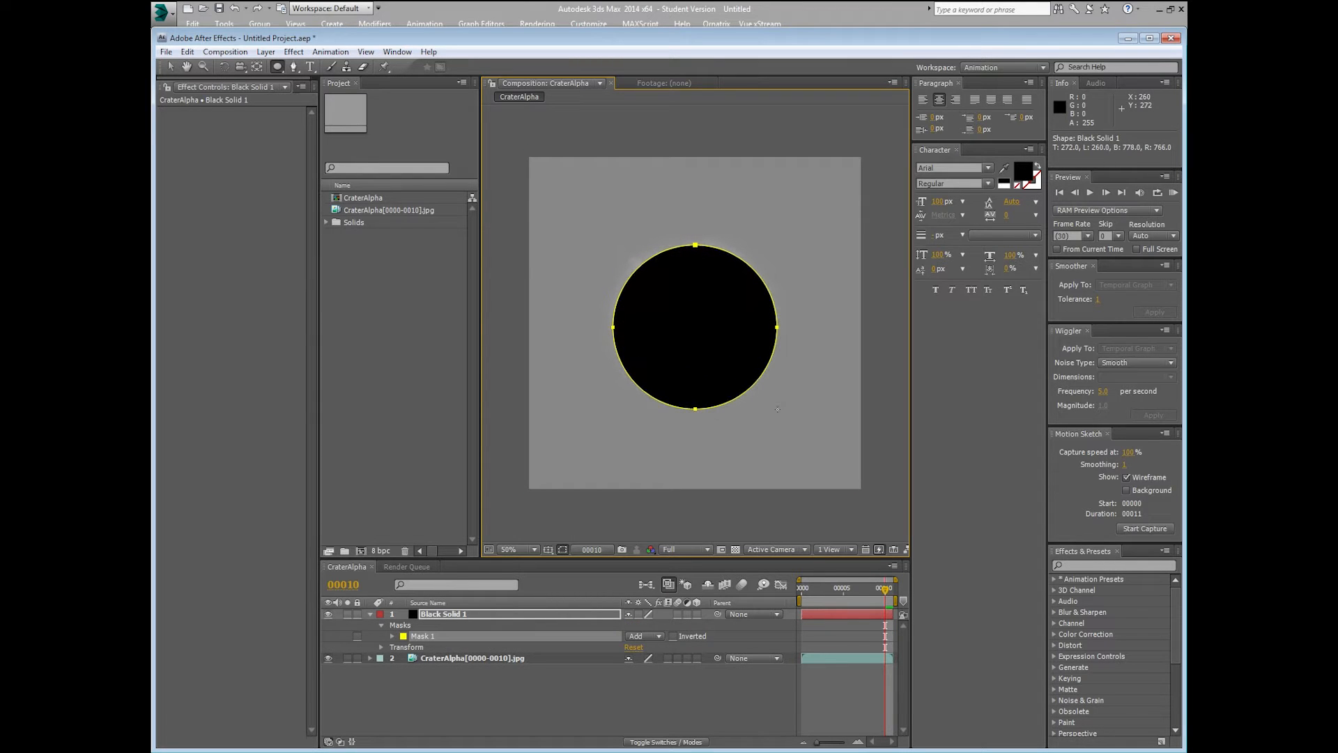
- Move the circular mask slightly up and left over the crater and feather it by about 120 pixels
click(170, 66)
double_click(631, 282)
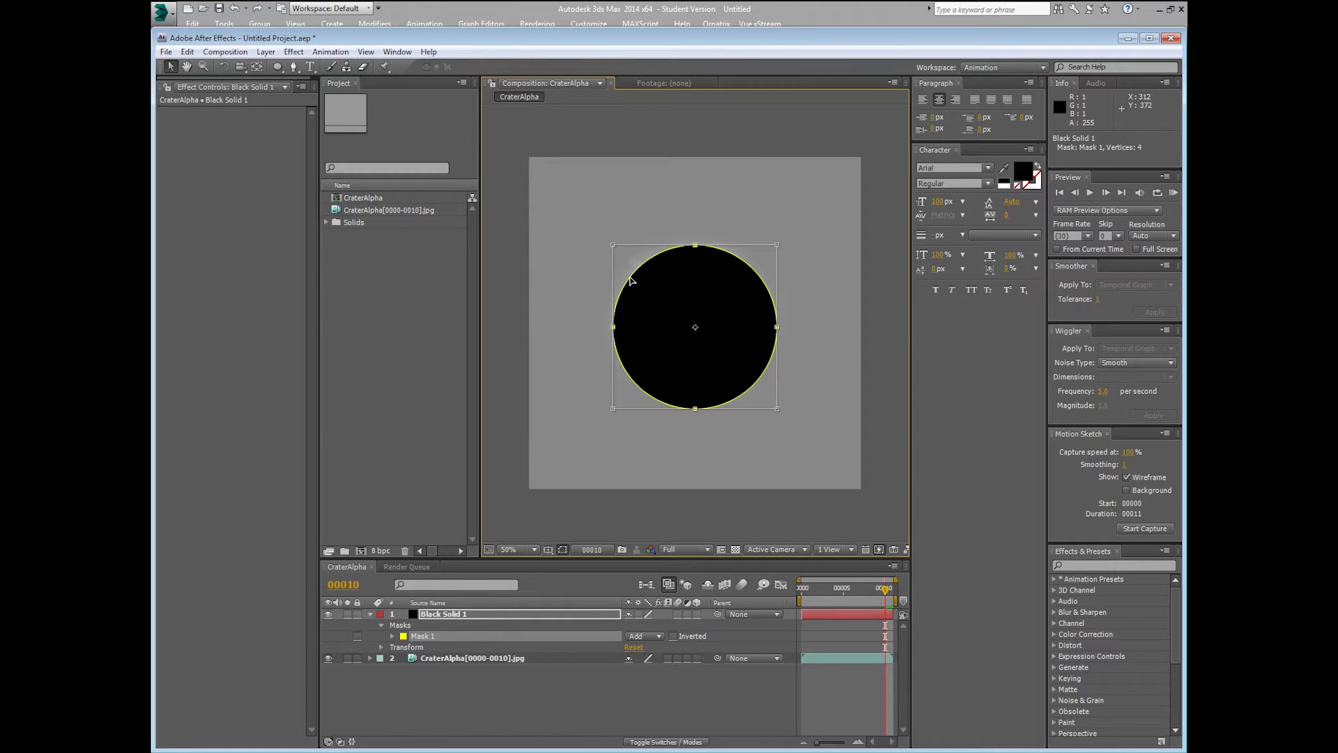
drag(663, 278, 662, 275)
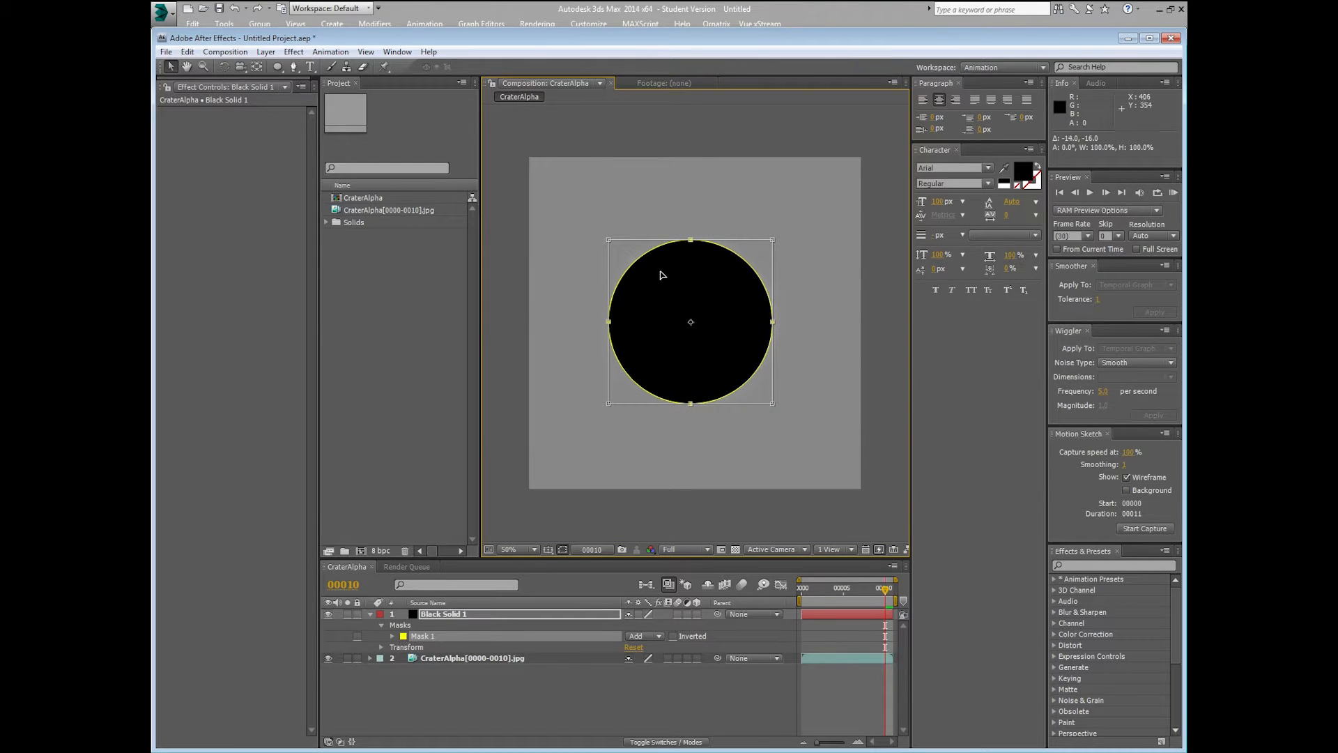
click(392, 637)
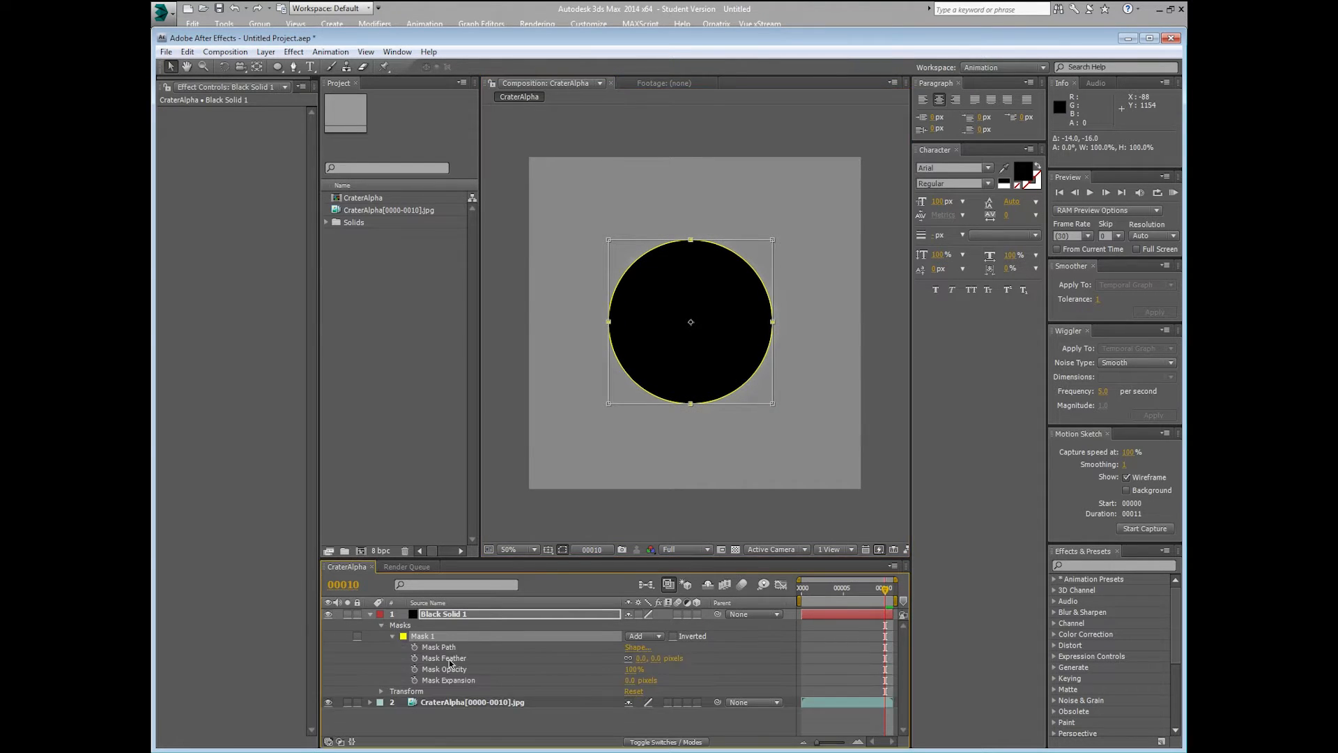
drag(655, 660, 697, 651)
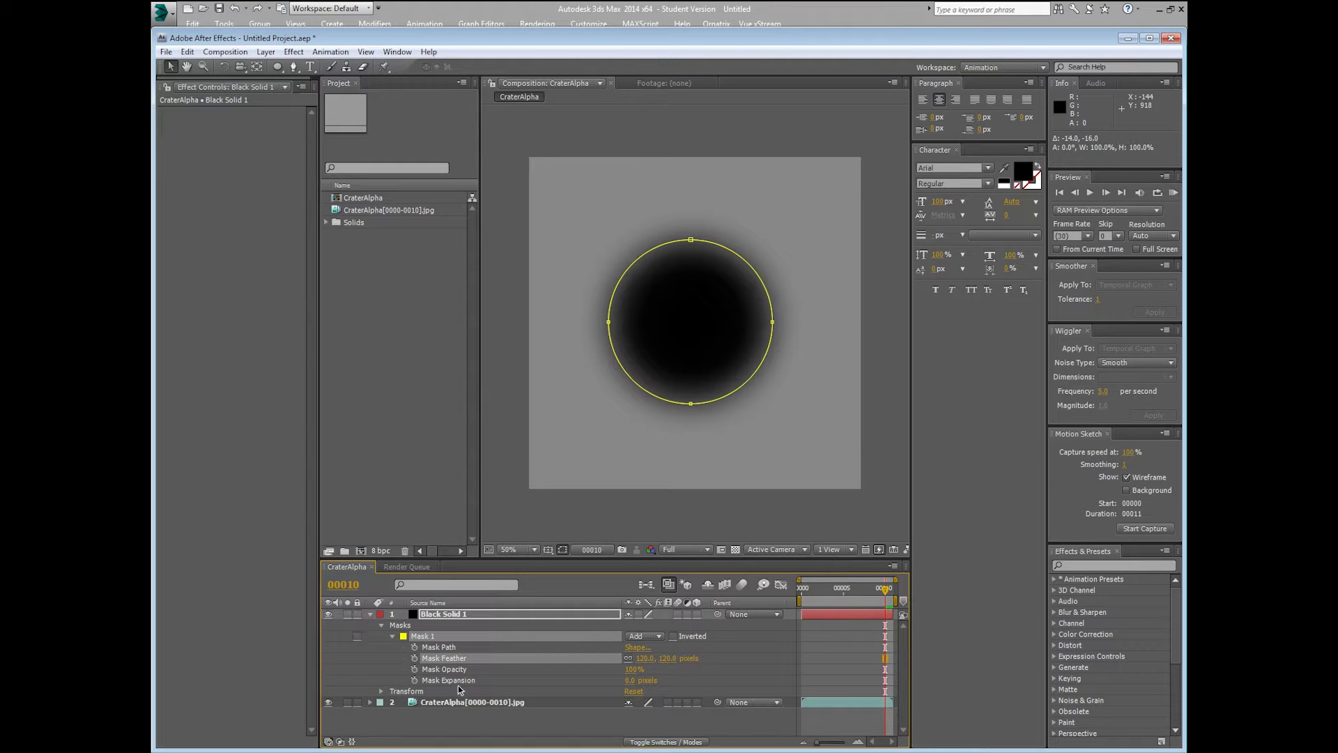
- Add a white solid layer of 1024 × 1024 px to the CraterAlpha composition
click(462, 703)
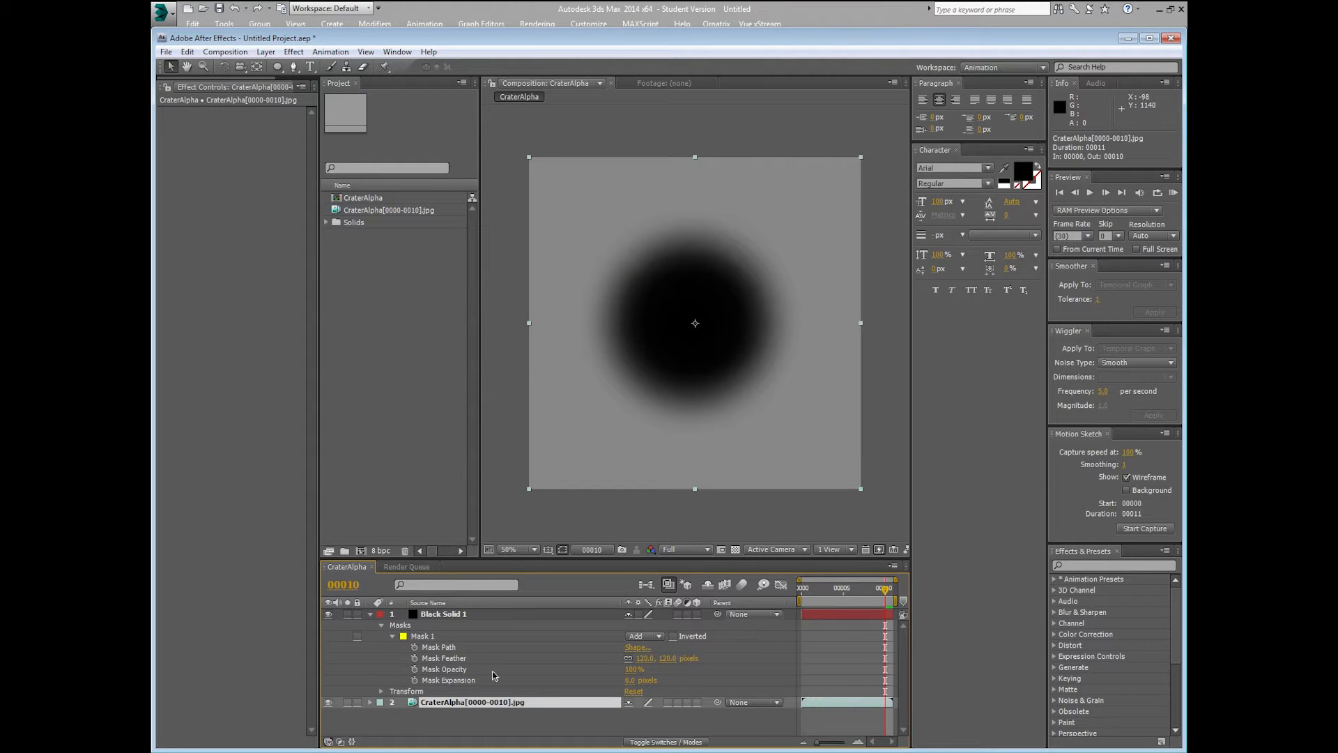
click(266, 53)
mouse_move(292, 67)
click(446, 82)
click(955, 458)
drag(647, 530, 513, 402)
click(847, 444)
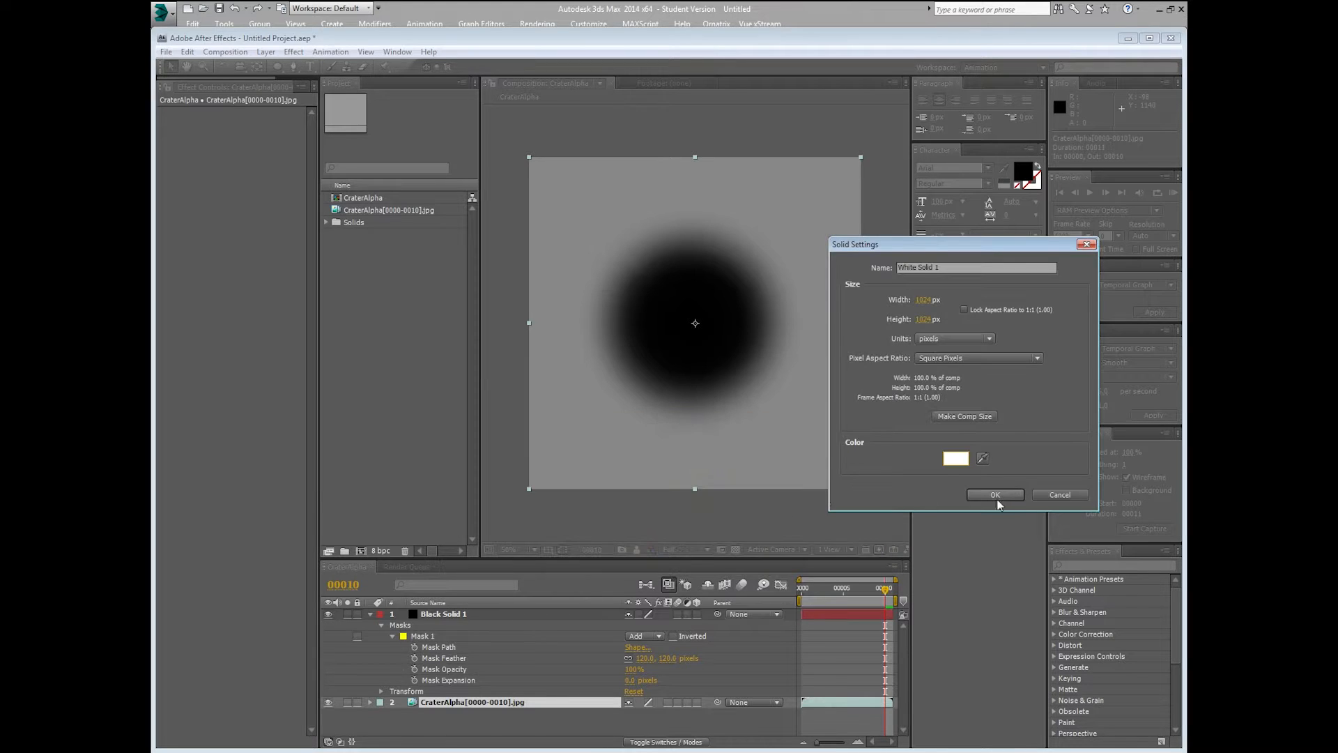
click(995, 494)
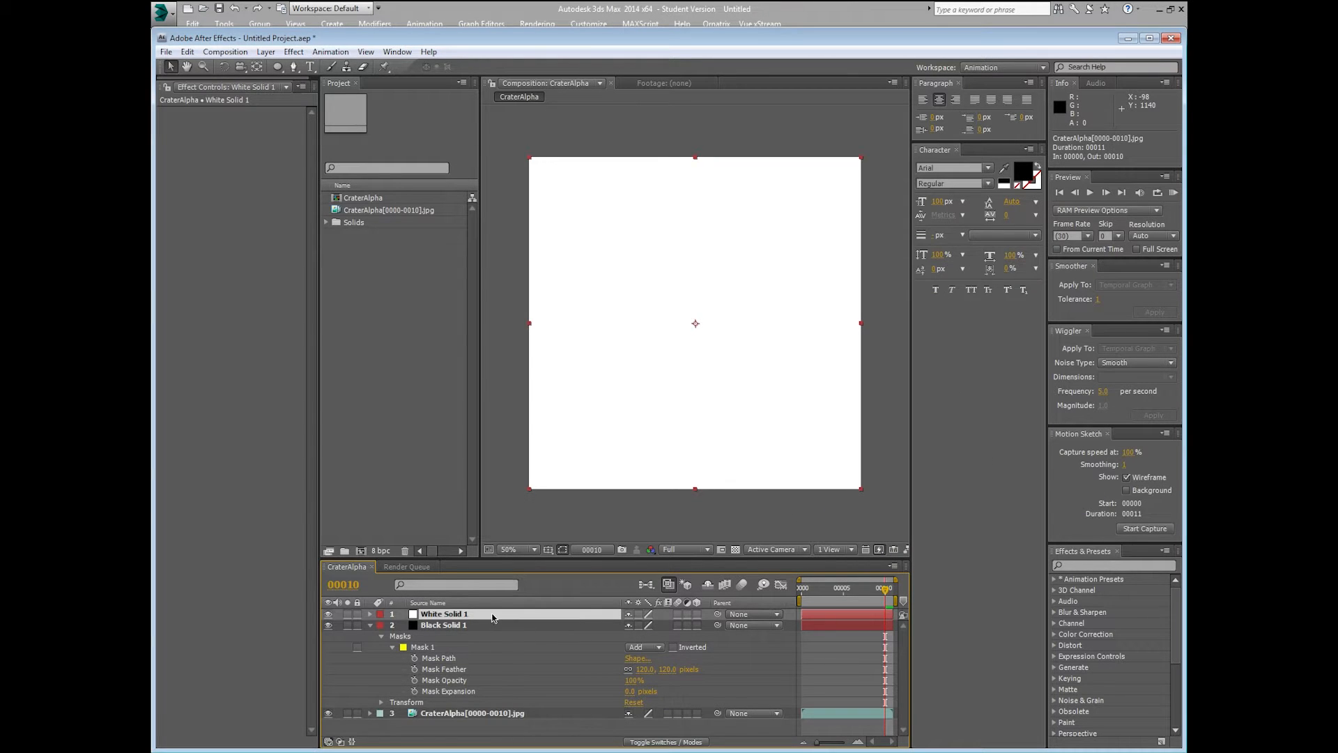
- Move the white solid below the black solid in the layer stack and lower the white solid's opacity slightly
drag(492, 619, 495, 710)
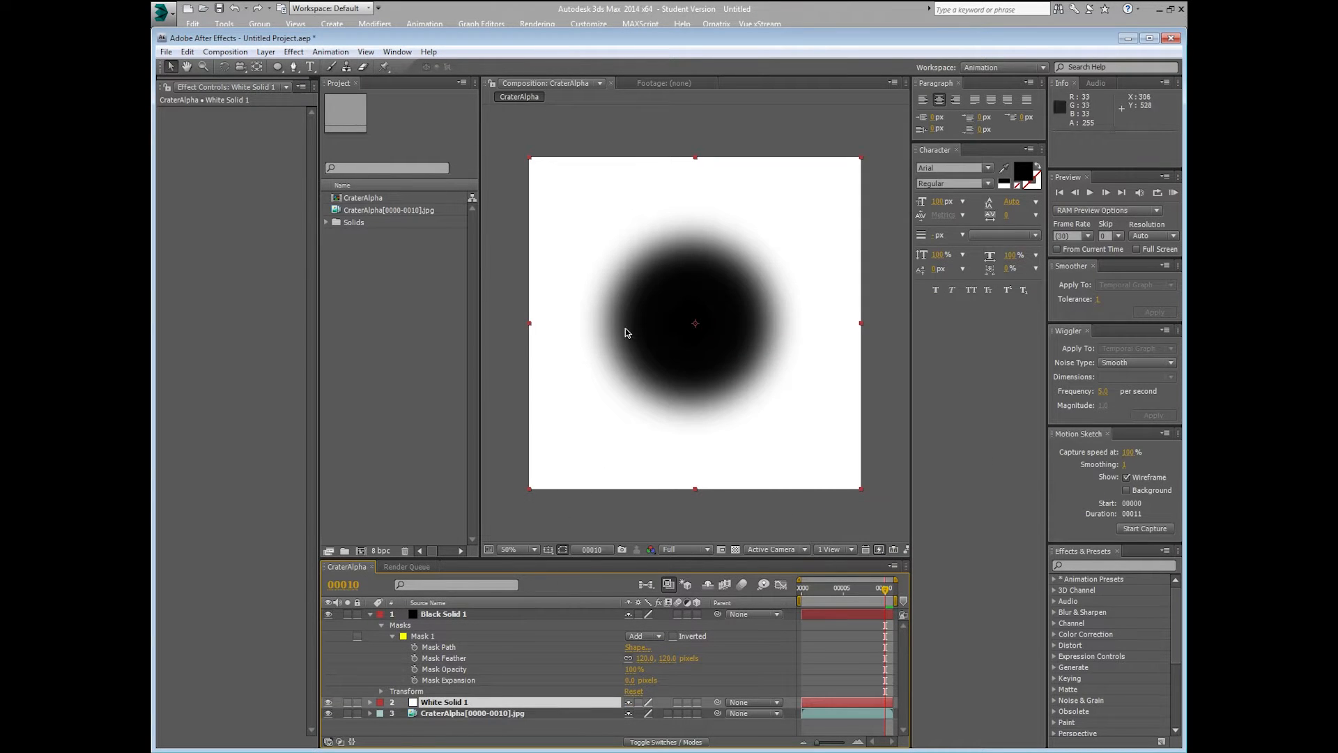
click(370, 703)
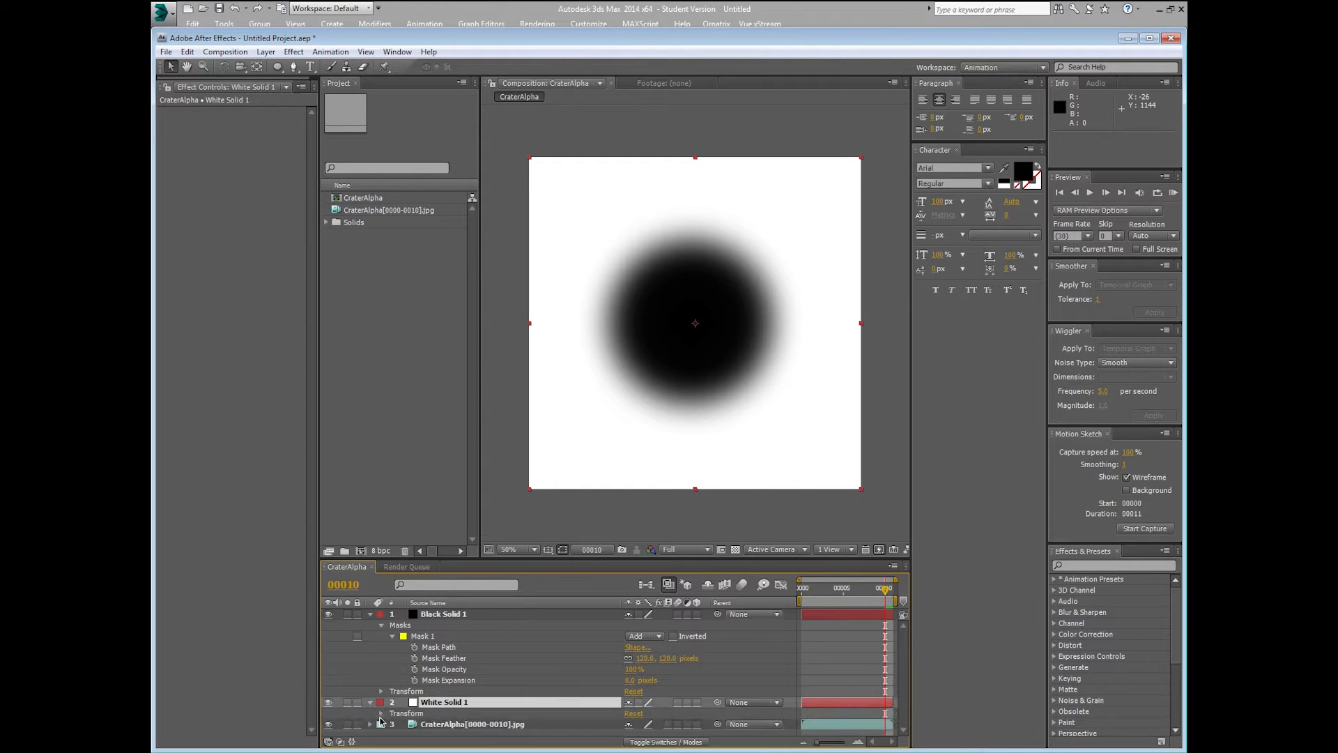
click(381, 714)
drag(632, 730, 606, 728)
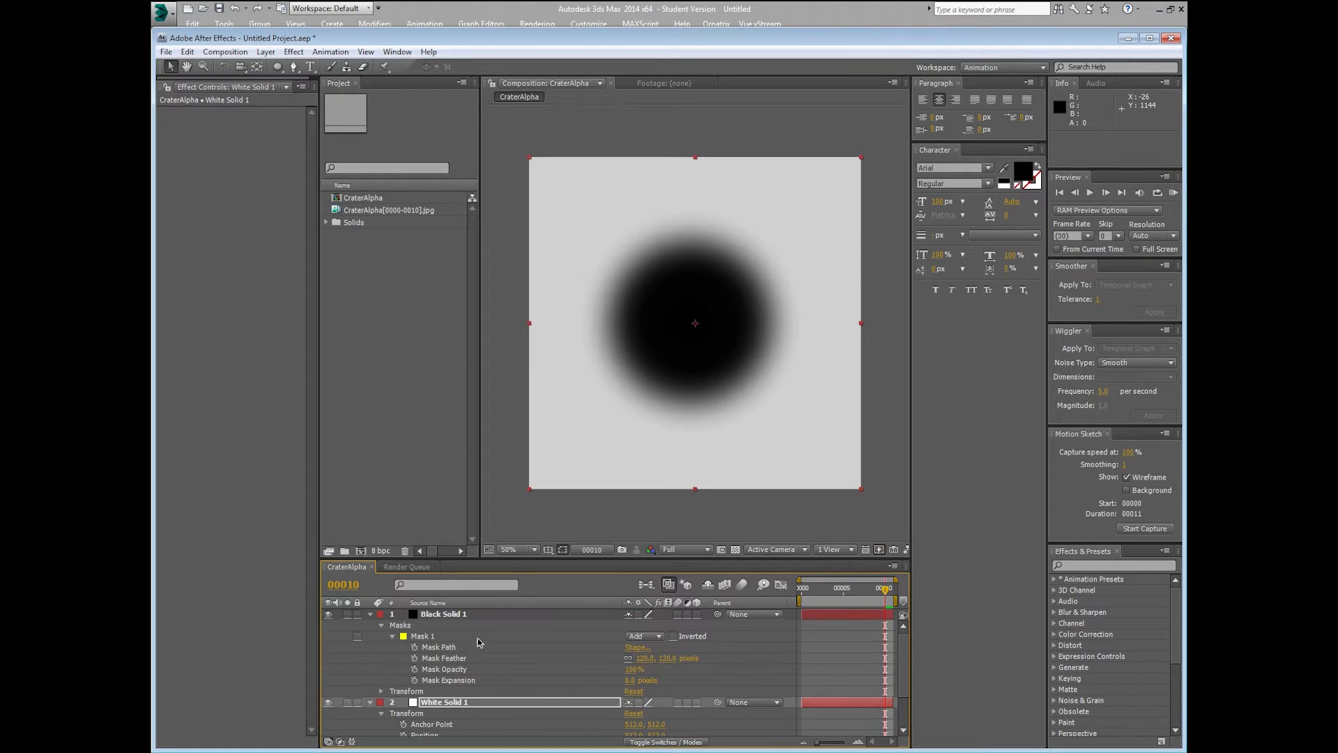
- Reduce the black solid's layer opacity to about 45% to reveal the crater underneath
scroll(479, 644, up, 2)
click(472, 614)
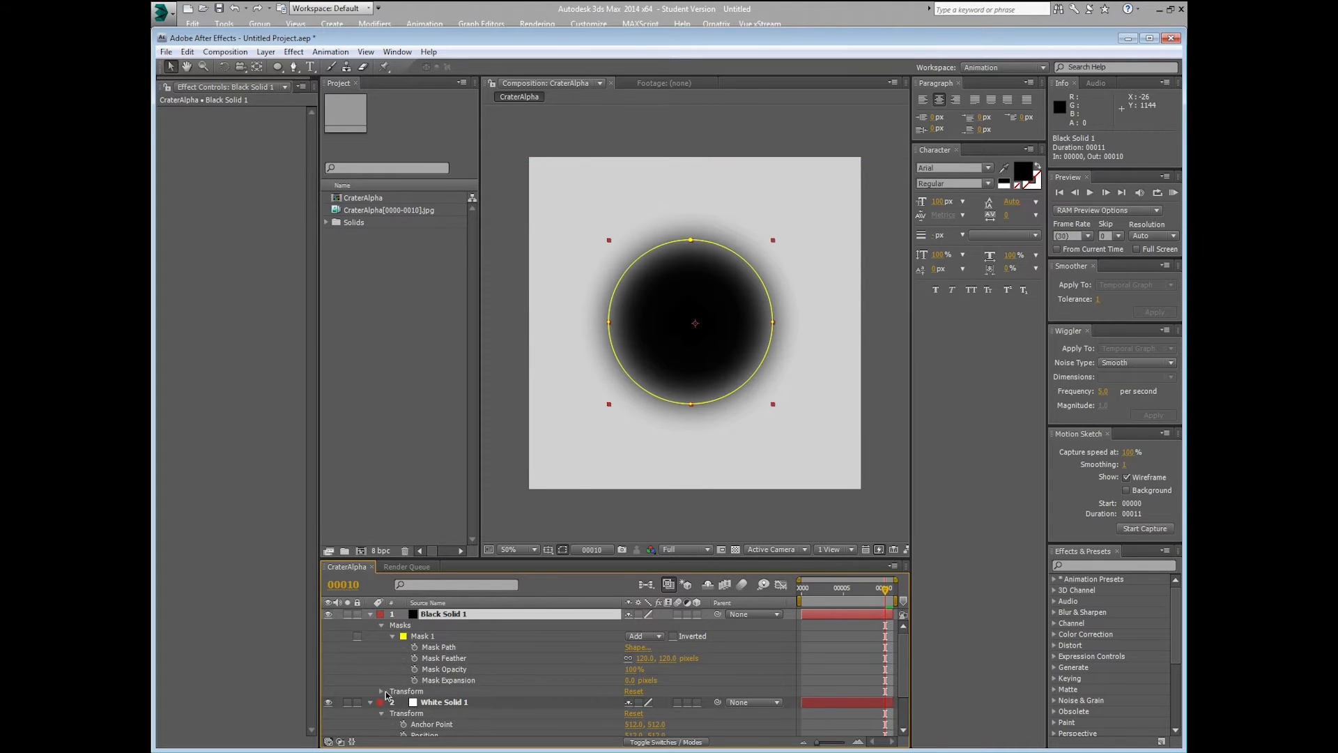
click(381, 690)
scroll(629, 714, down, 2)
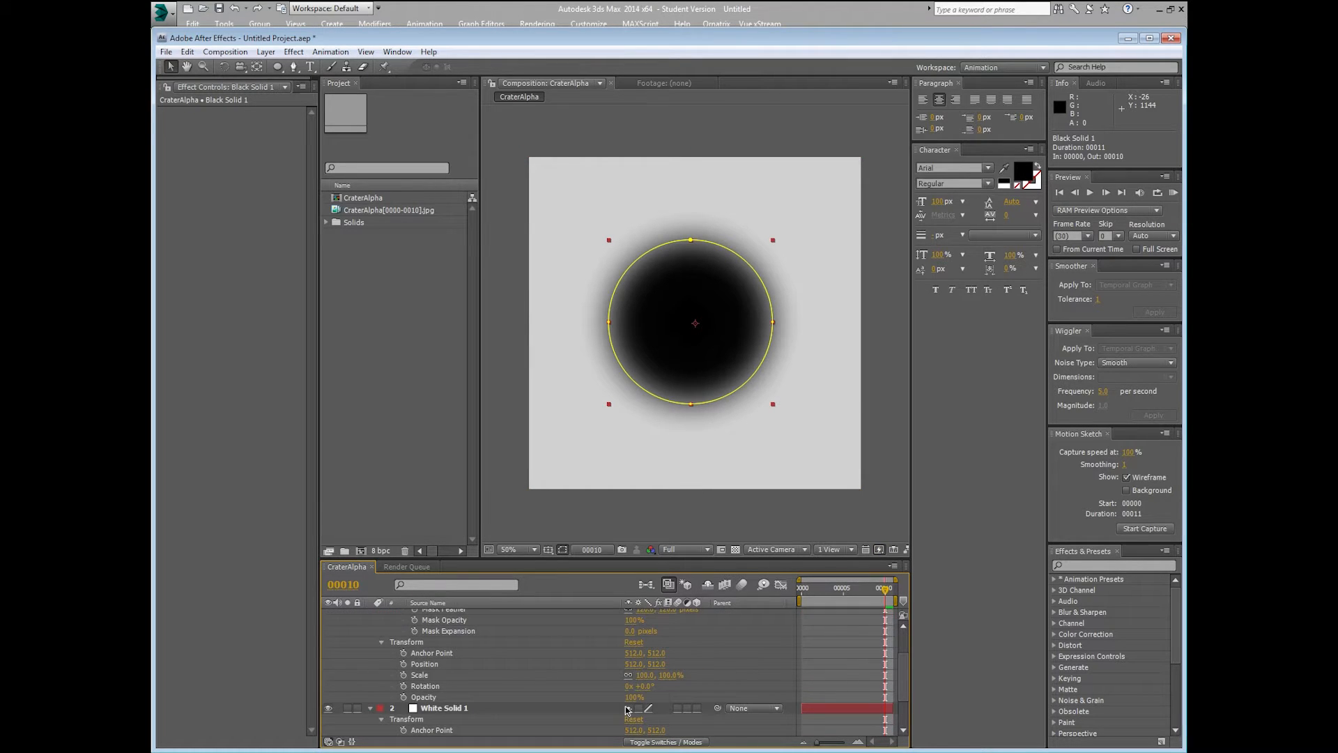
scroll(628, 711, down, 2)
drag(633, 663, 599, 663)
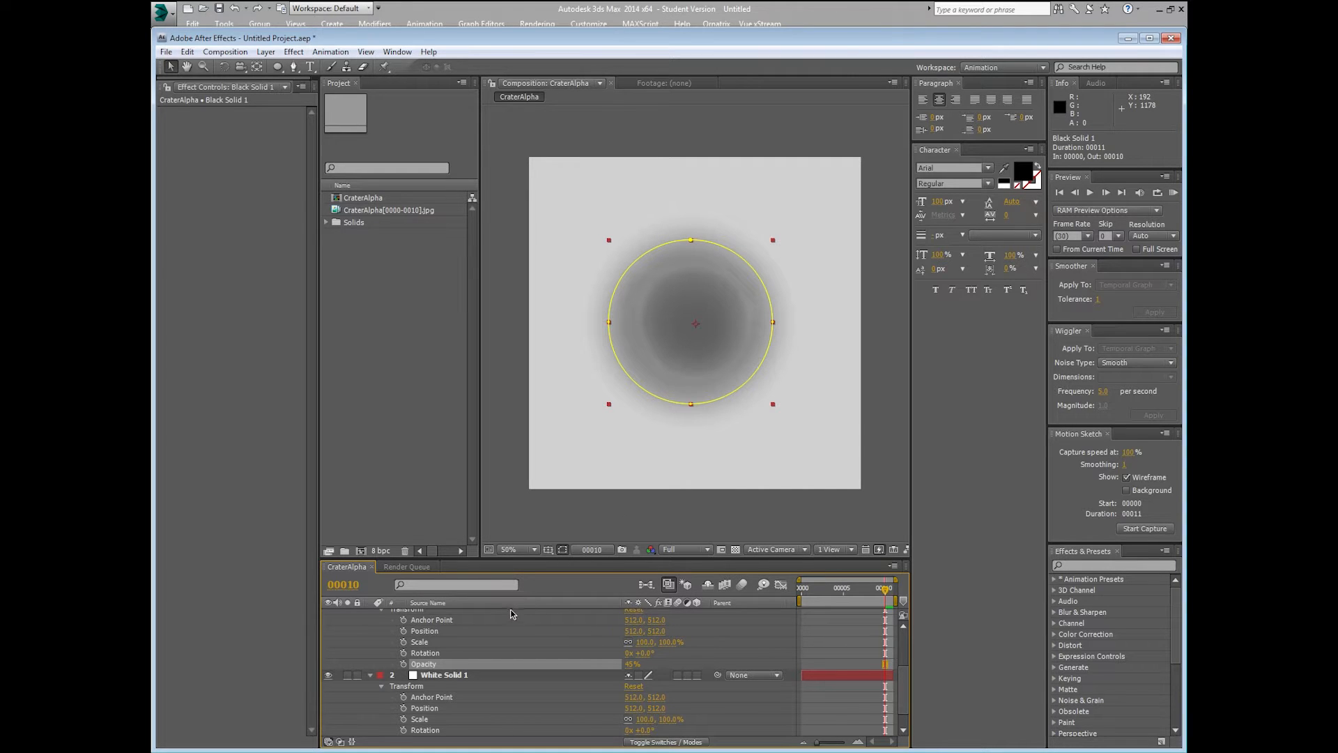
- Enable keyframing at frame 10 for the black solid's mask feather, mask opacity and mask expansion
scroll(421, 665, up, 4)
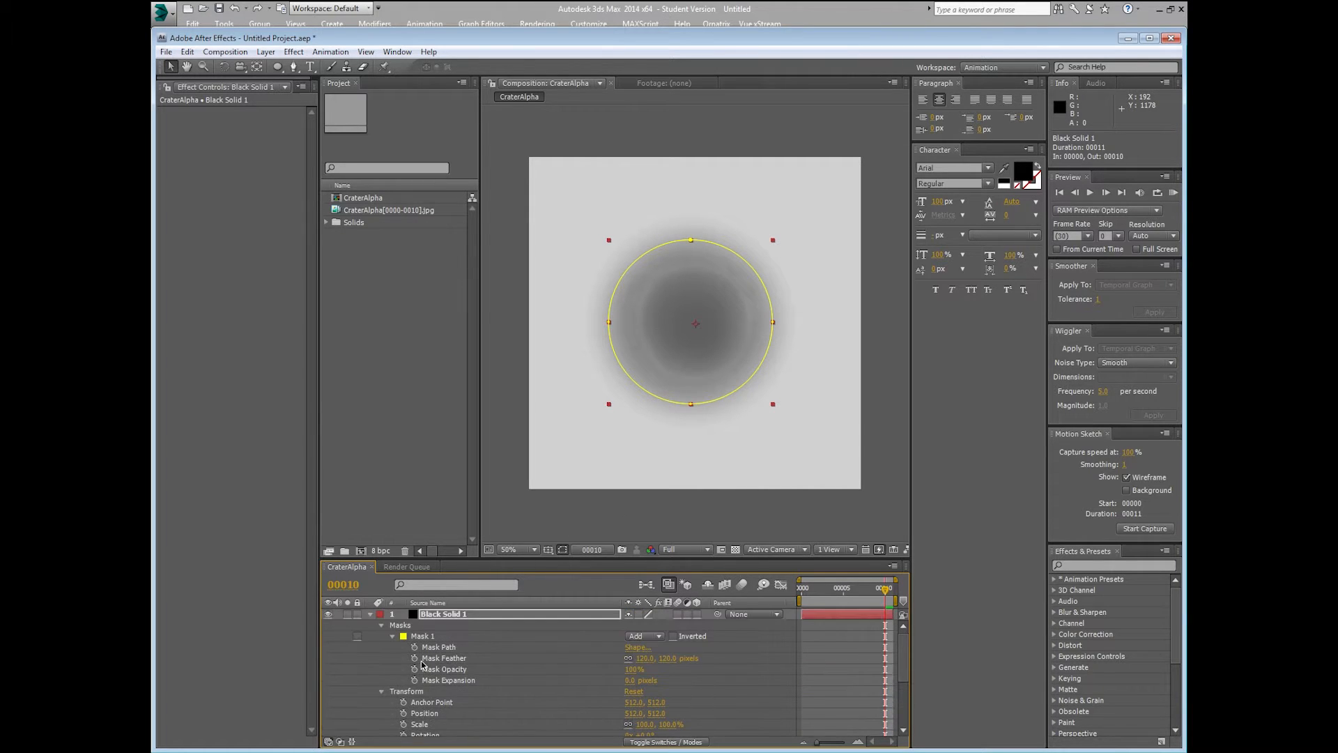
scroll(447, 662, down, 3)
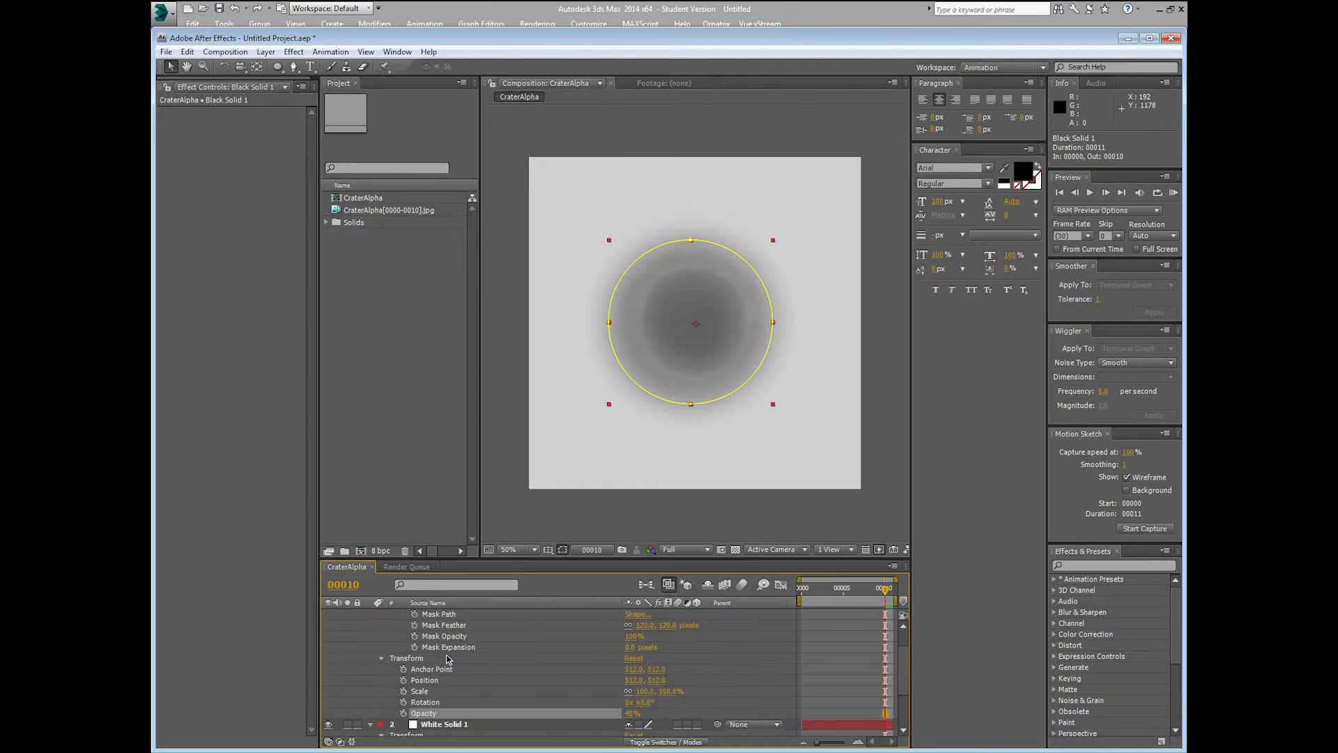
scroll(443, 666, down, 1)
scroll(443, 665, up, 1)
click(439, 648)
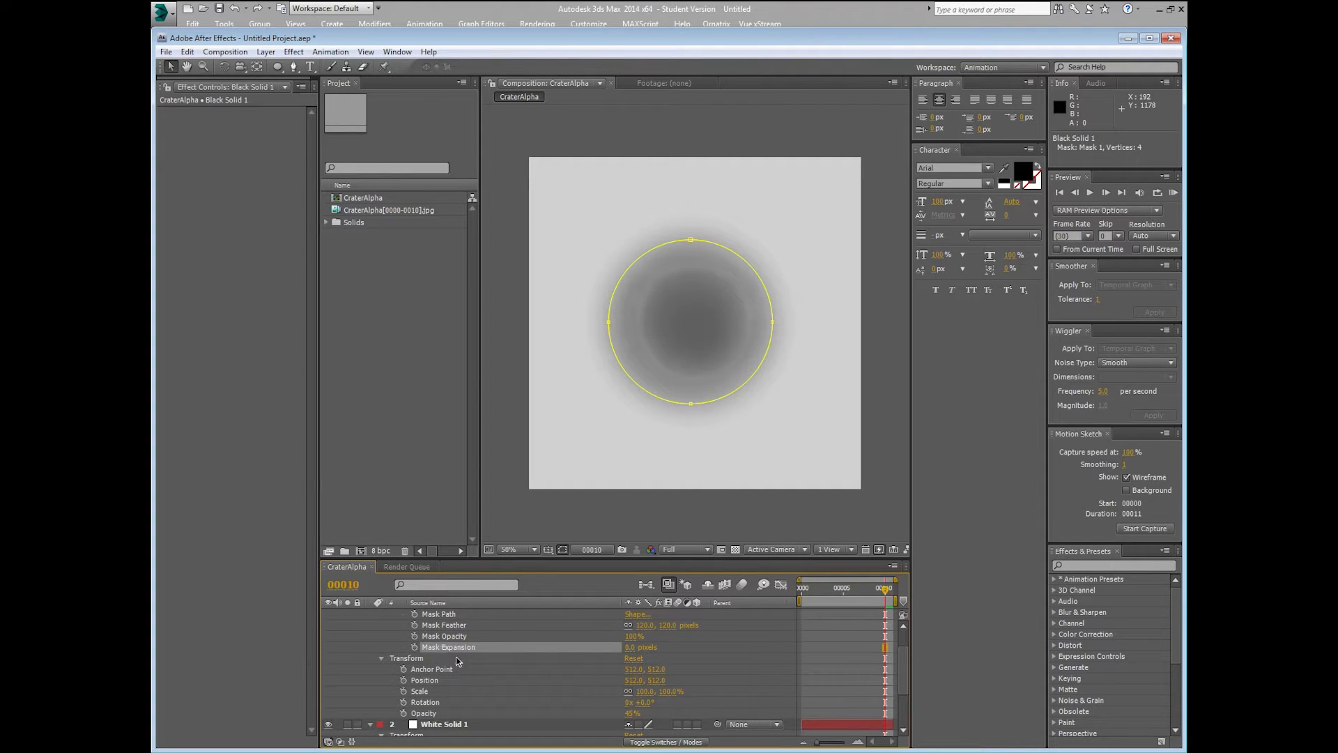
click(415, 647)
click(415, 625)
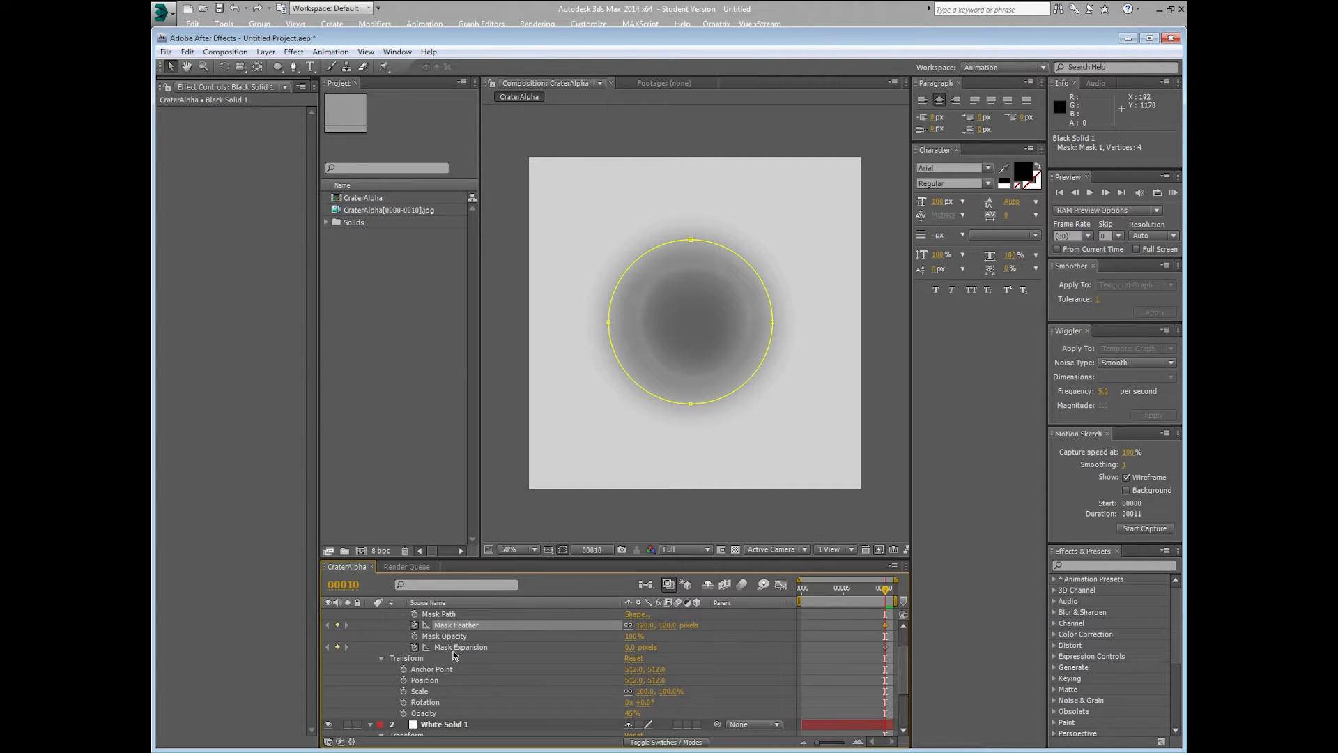
click(415, 636)
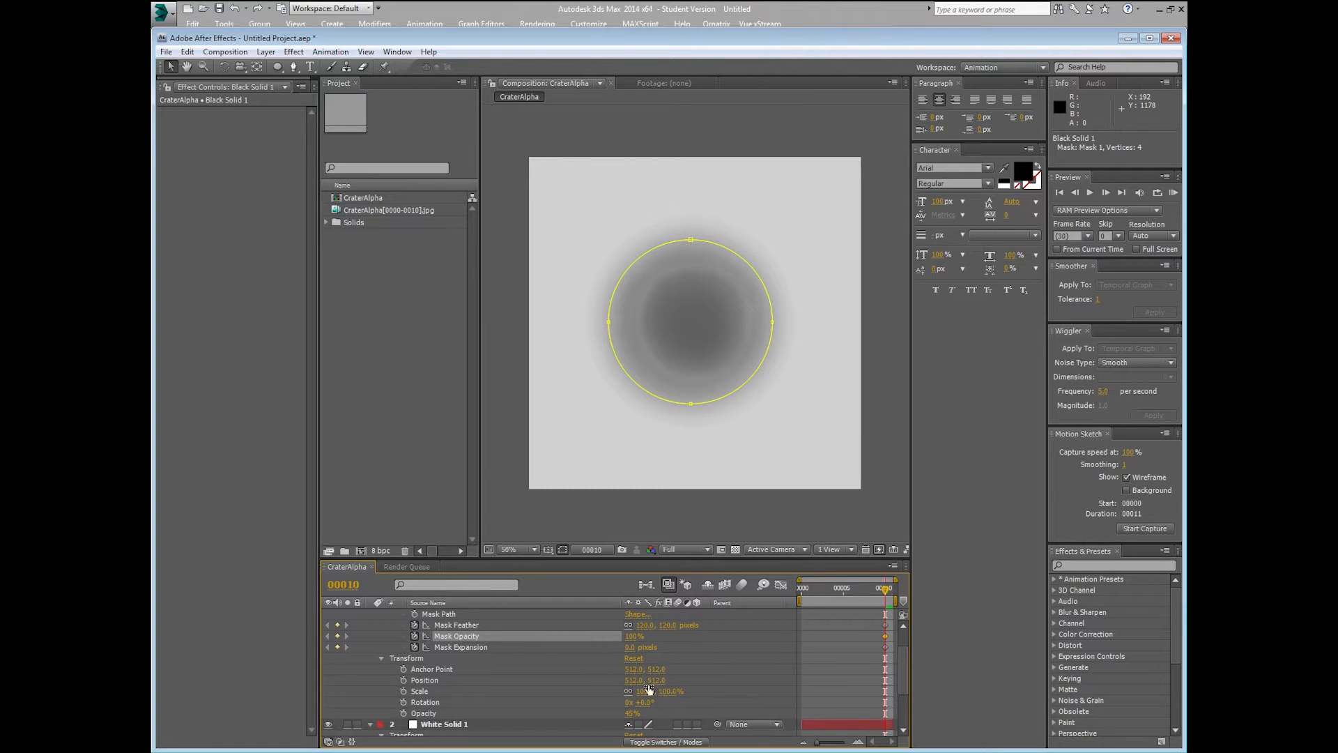
- Move the three mask keyframes from frame 10 to frame 8
click(881, 589)
drag(881, 589, 868, 587)
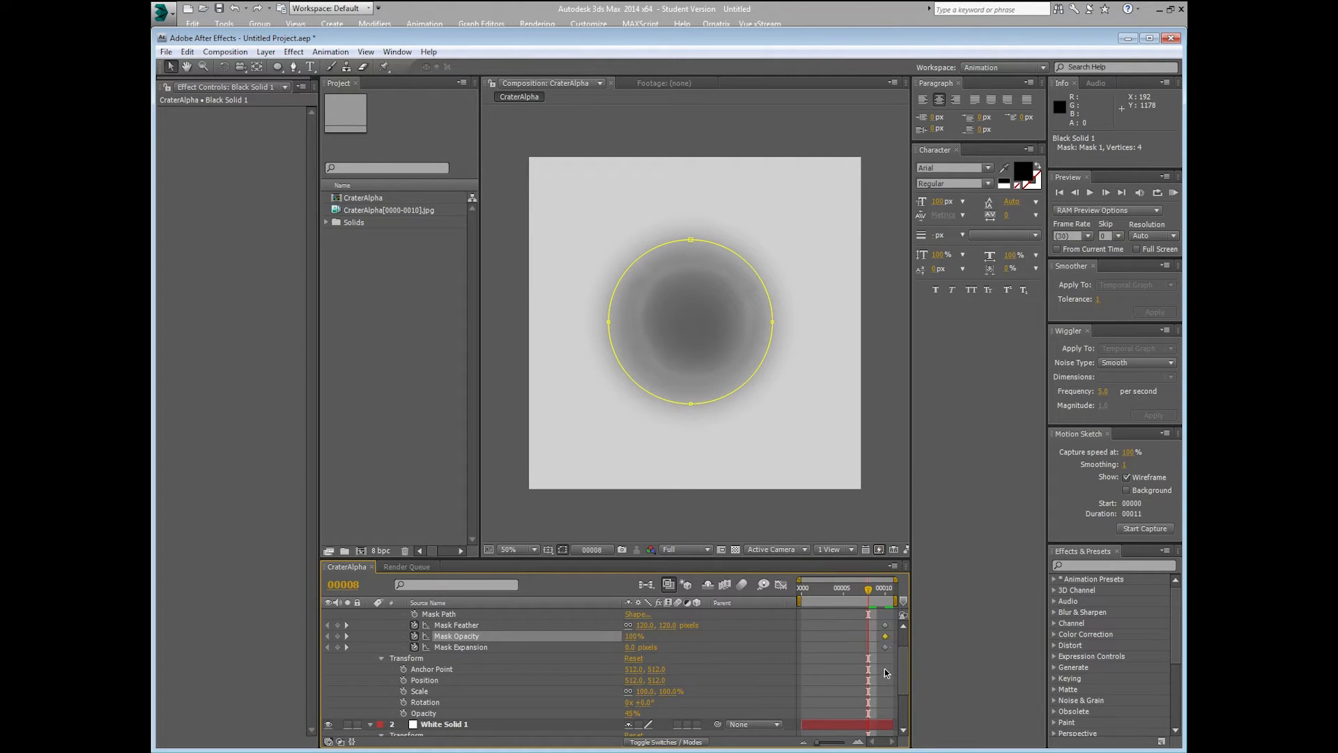
drag(884, 668, 871, 629)
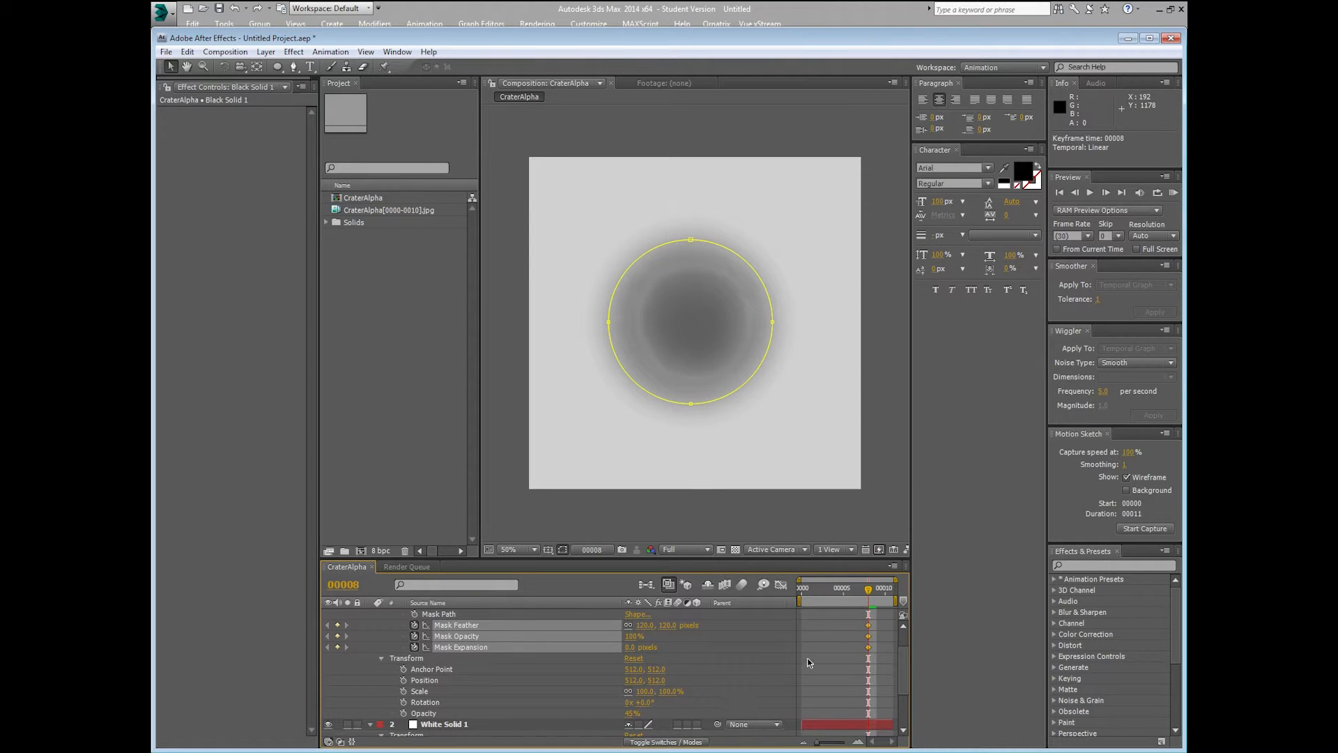
- At frame 2, set the black solid's mask expansion to -200 pixels and its mask feather to about 39 pixels
drag(868, 594, 819, 597)
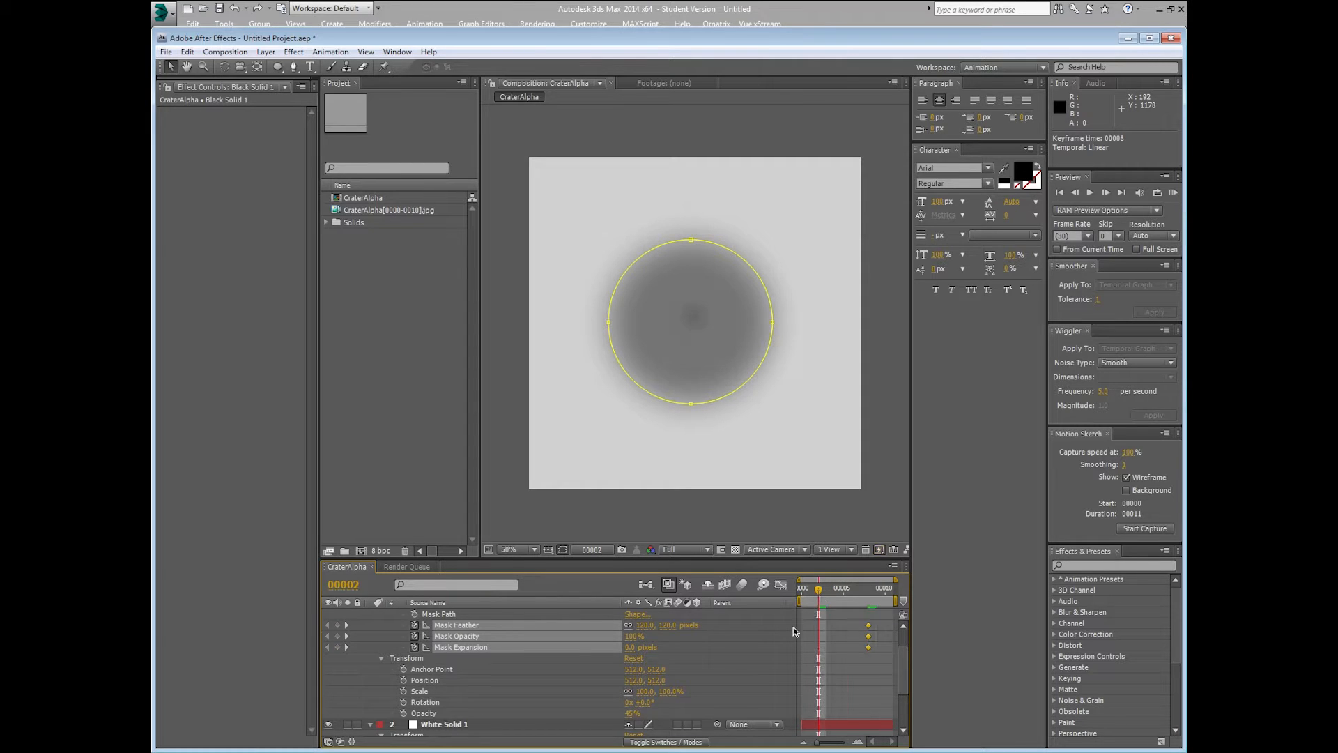
drag(633, 649, 517, 657)
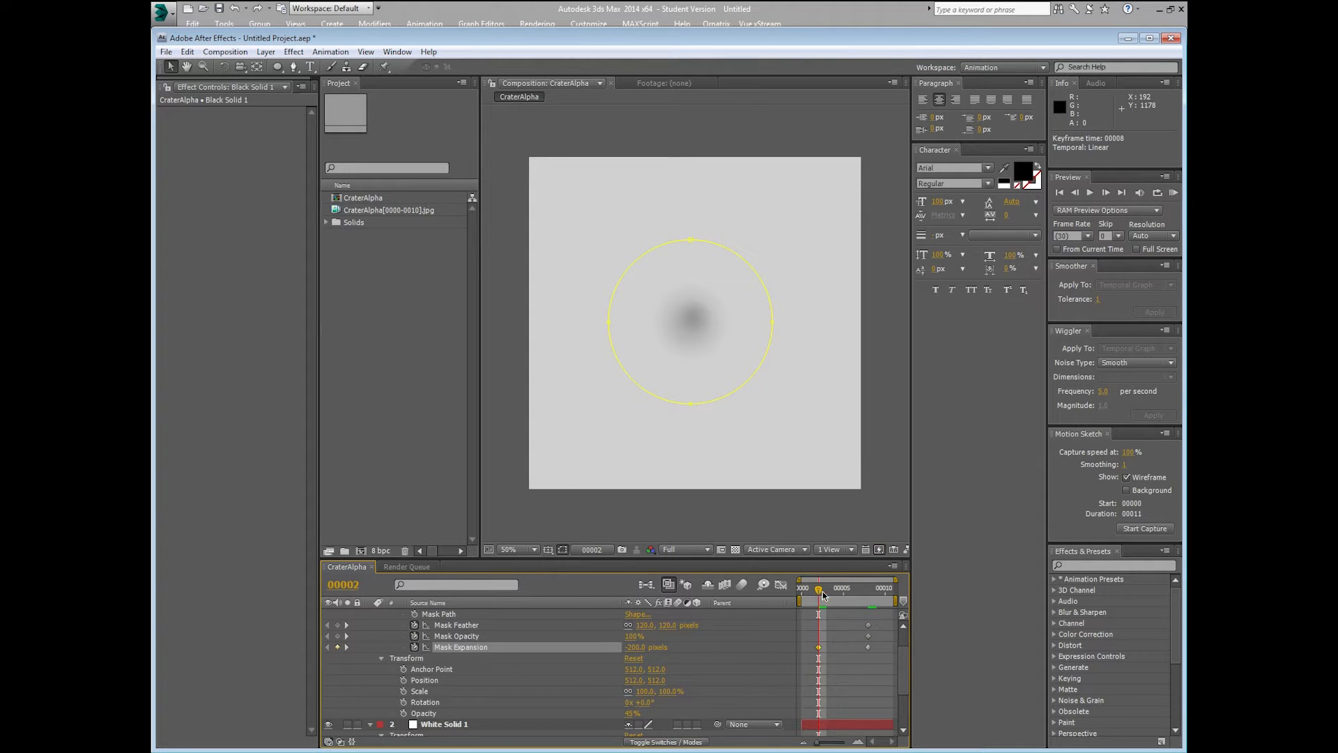
mouse_move(823, 594)
mouse_down()
mouse_move(875, 591)
mouse_move(819, 591)
mouse_up()
drag(683, 627, 616, 628)
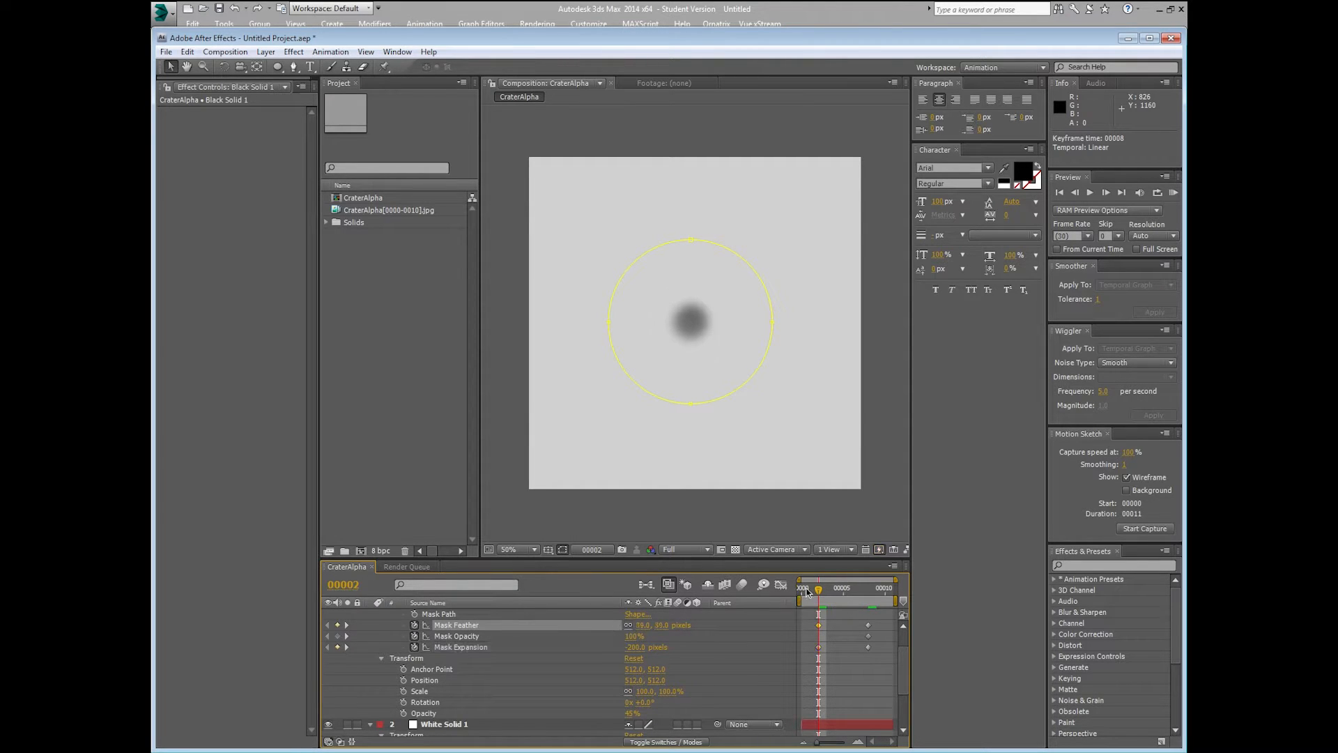
- At frame 8, increase the black solid's mask expansion slightly and return to frame 2
drag(806, 592, 869, 586)
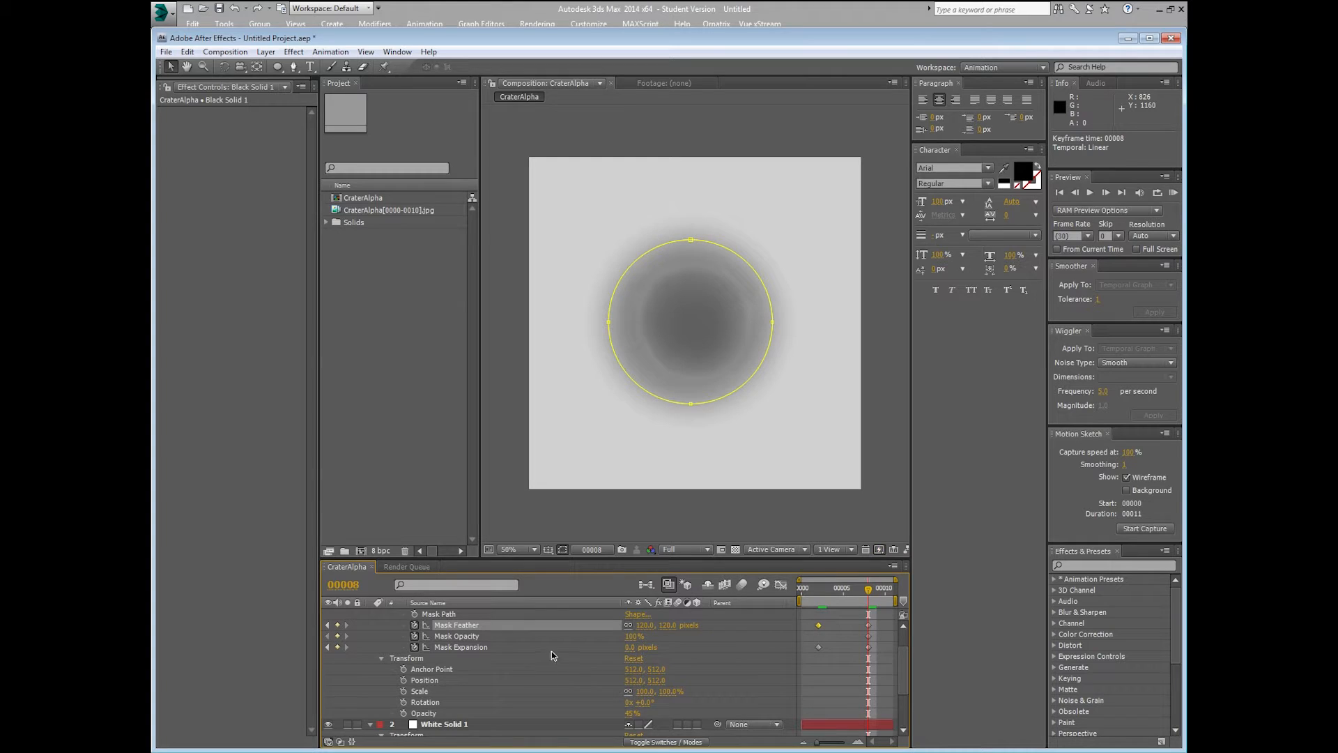
drag(629, 647, 667, 644)
drag(869, 592, 818, 598)
- Restore the layer opacity of both the black and white solids to 100% and collapse their properties
scroll(488, 662, up, 2)
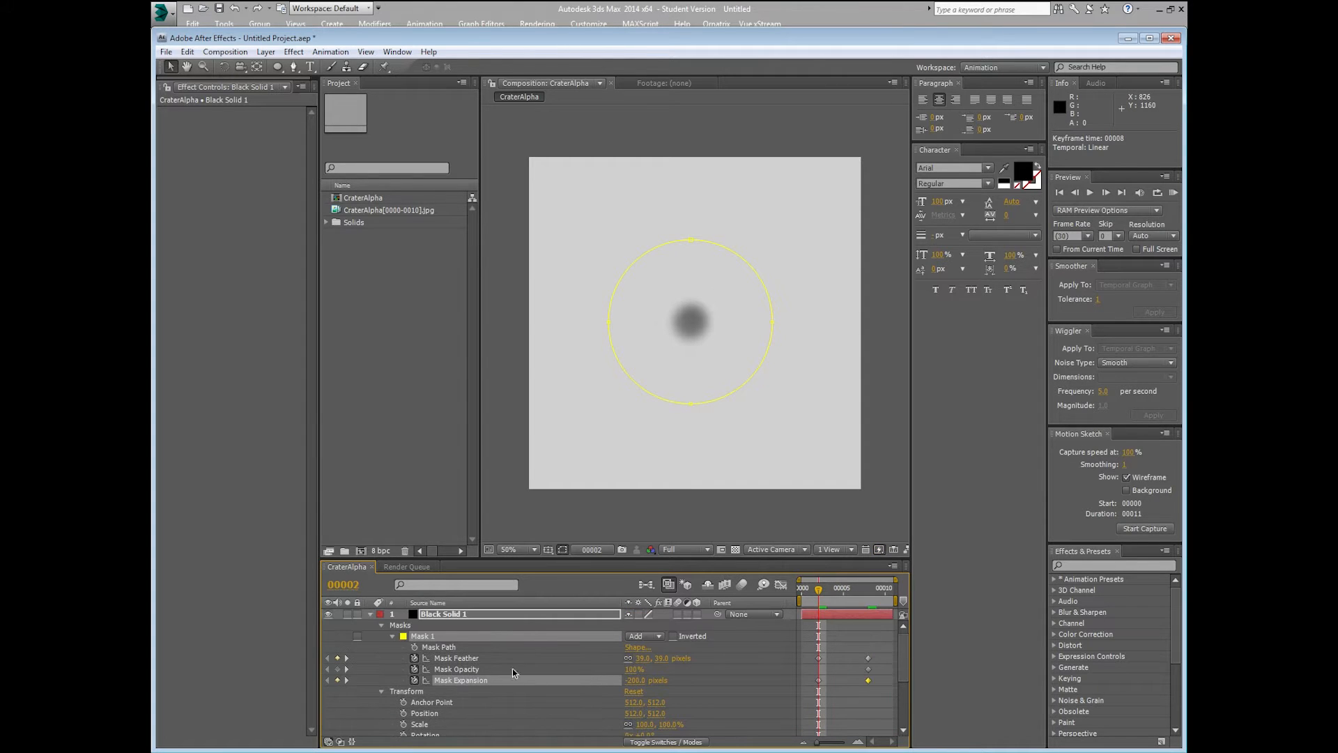
click(392, 636)
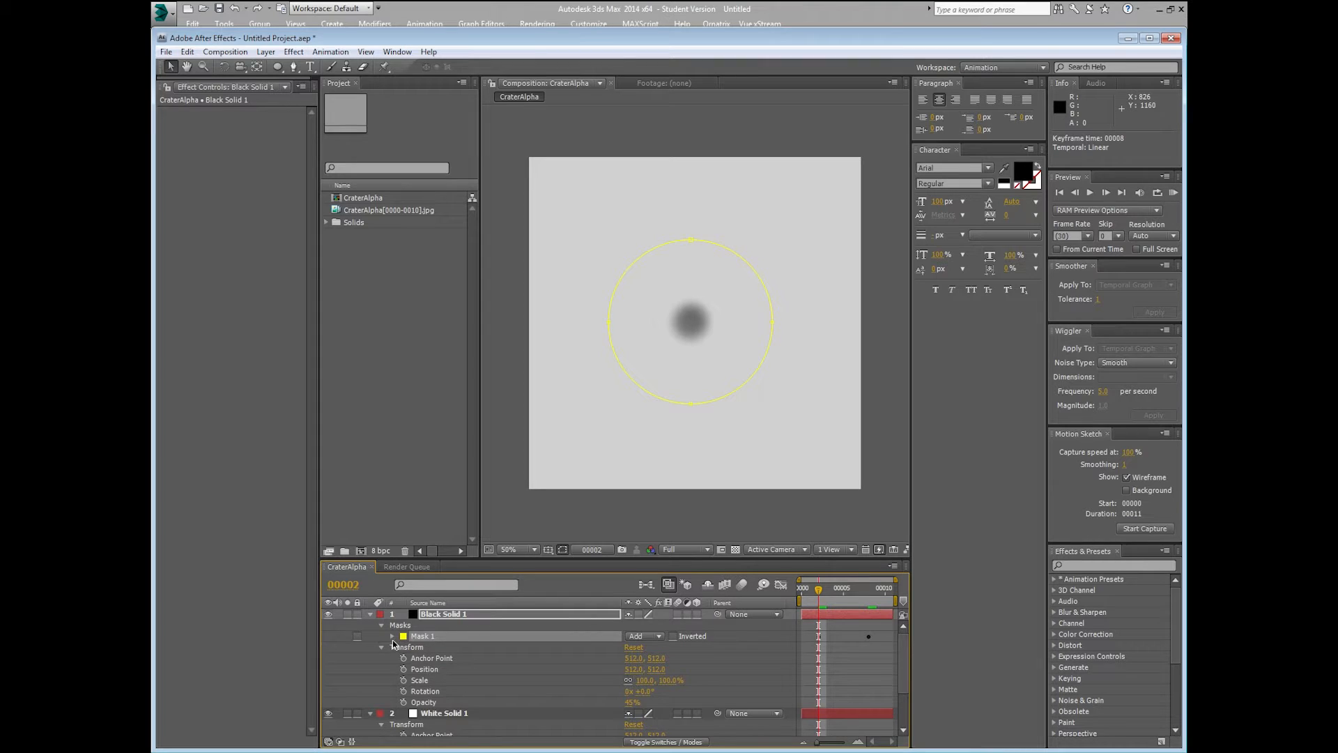
drag(625, 706, 714, 691)
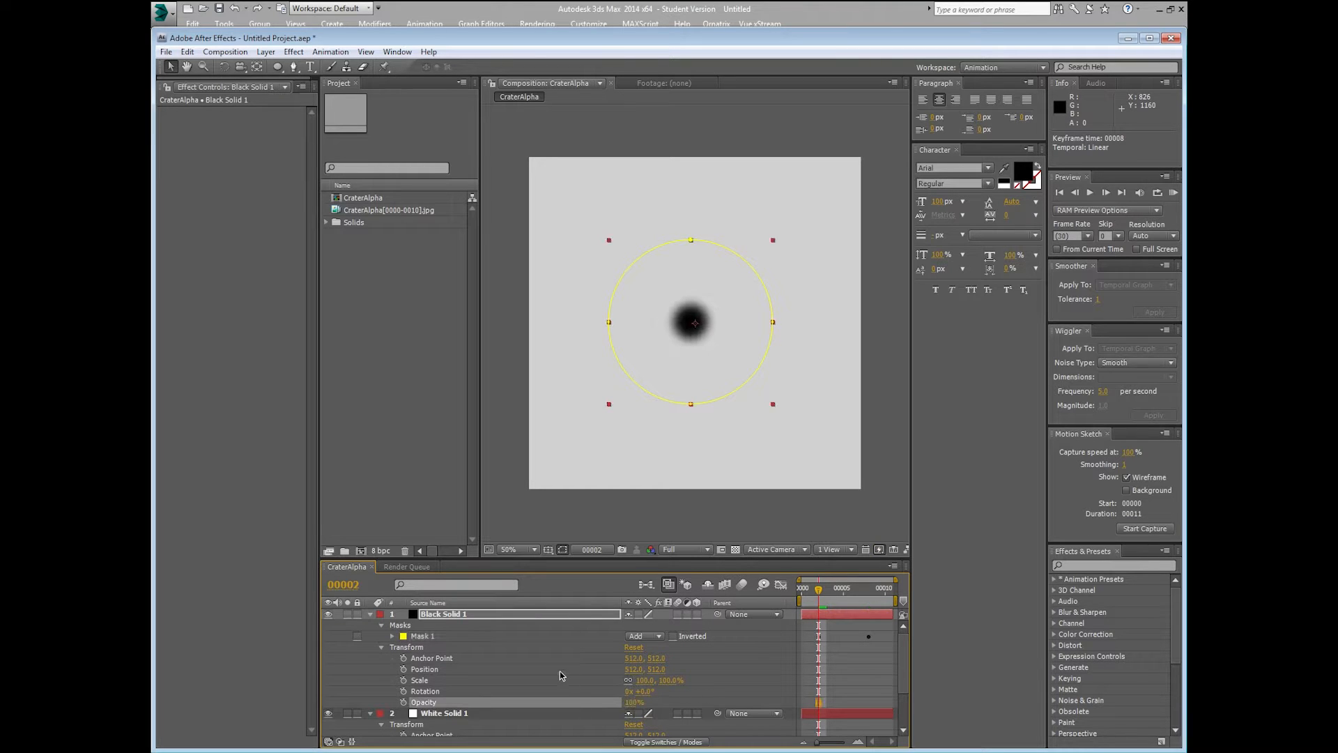
scroll(562, 676, down, 2)
drag(631, 724, 666, 724)
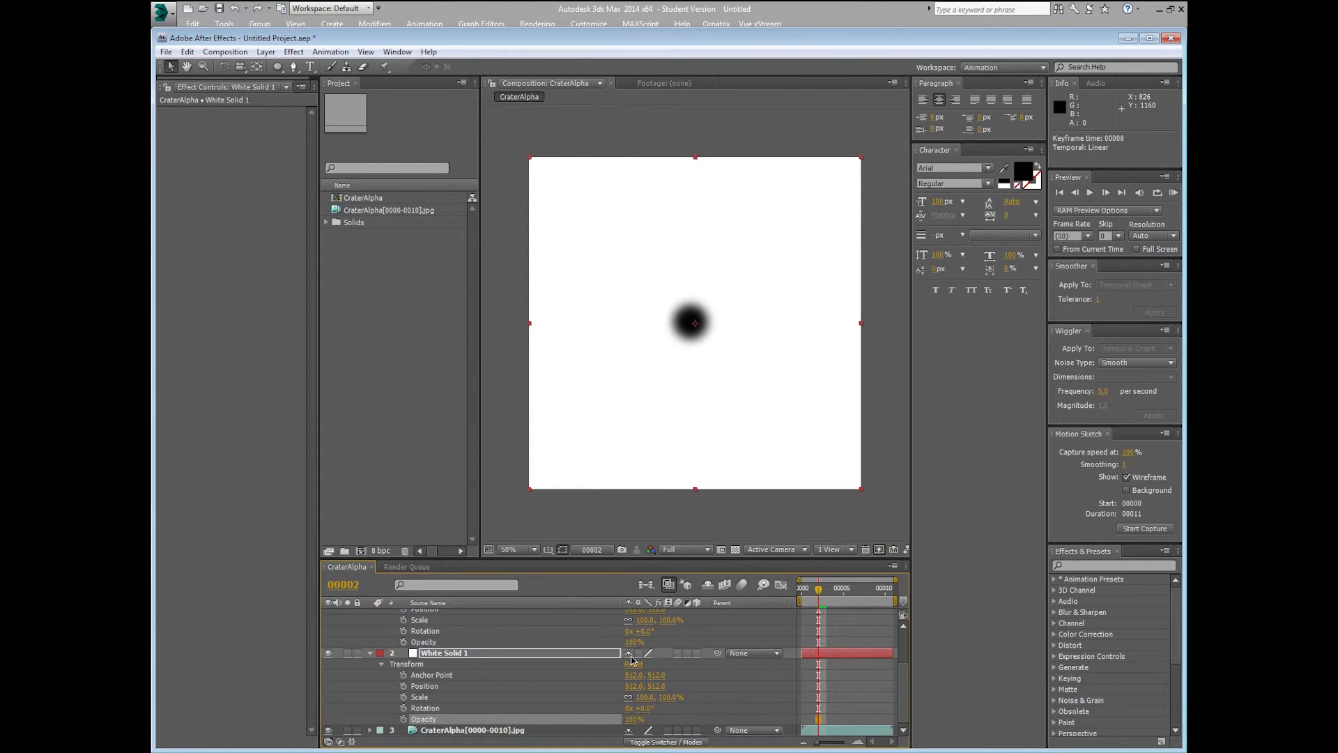
click(369, 655)
click(370, 614)
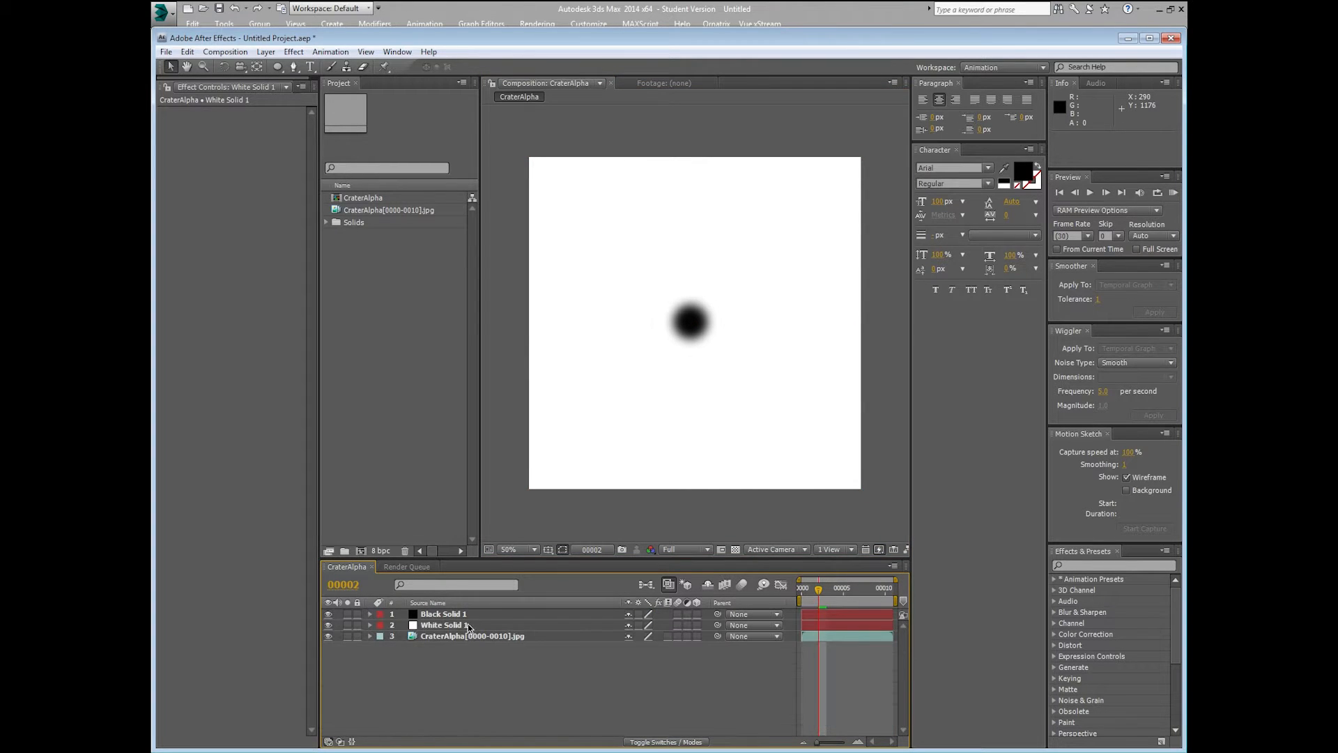
- Add an adjustment layer above the black solid in the CraterAlpha composition
click(469, 617)
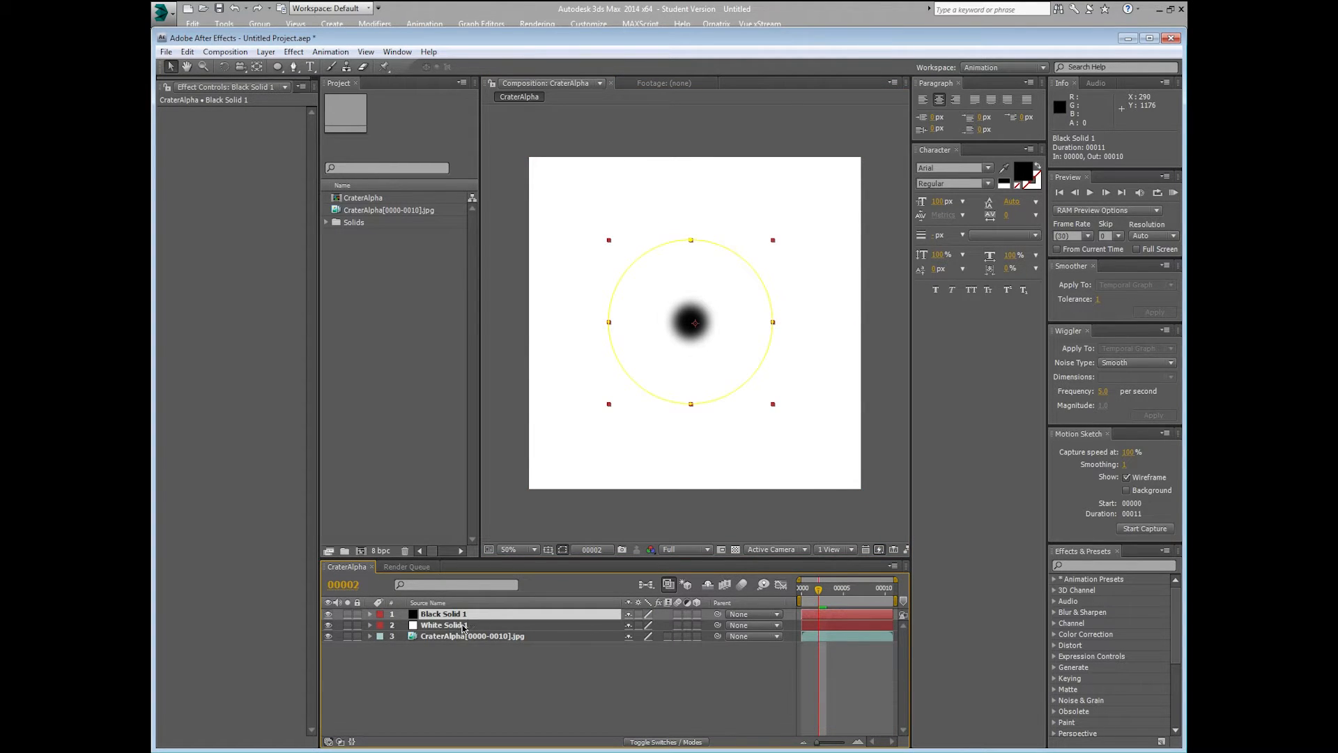
click(266, 52)
mouse_move(268, 67)
click(434, 155)
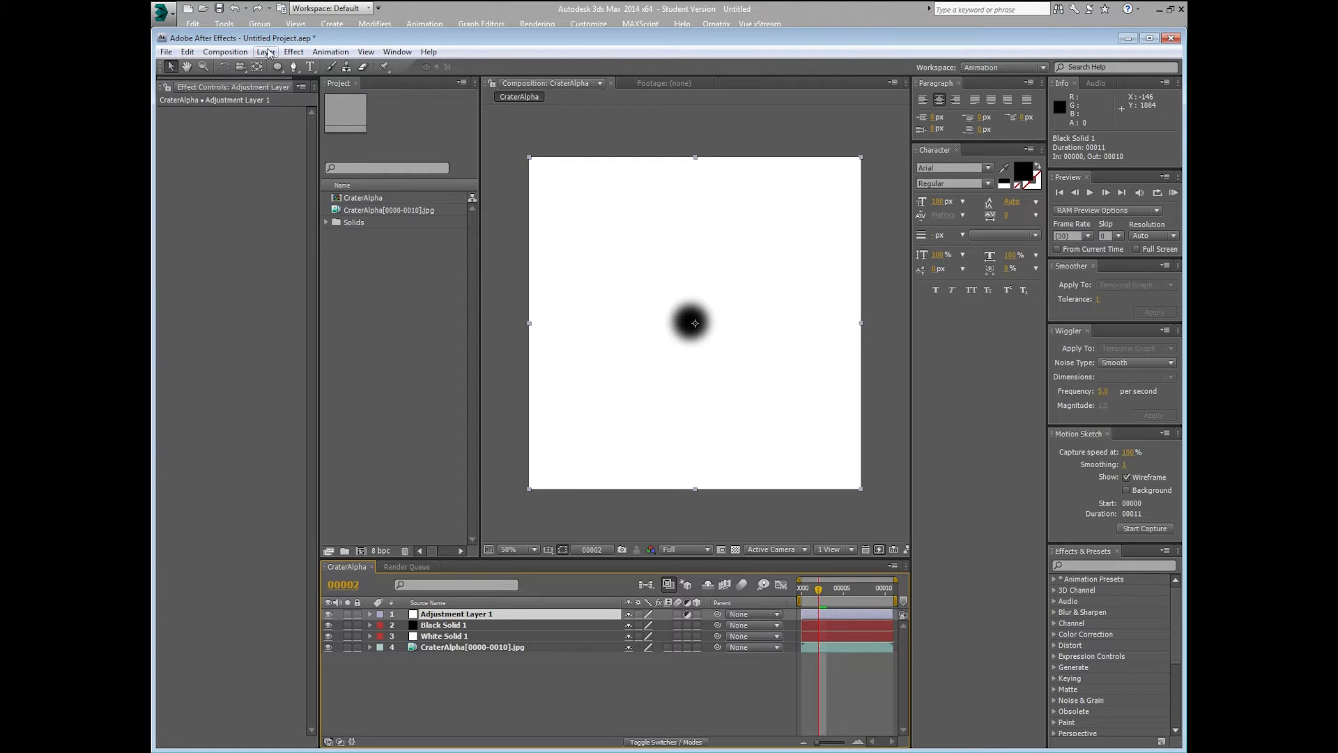
- Apply the Invert channel effect to the adjustment layer
click(292, 53)
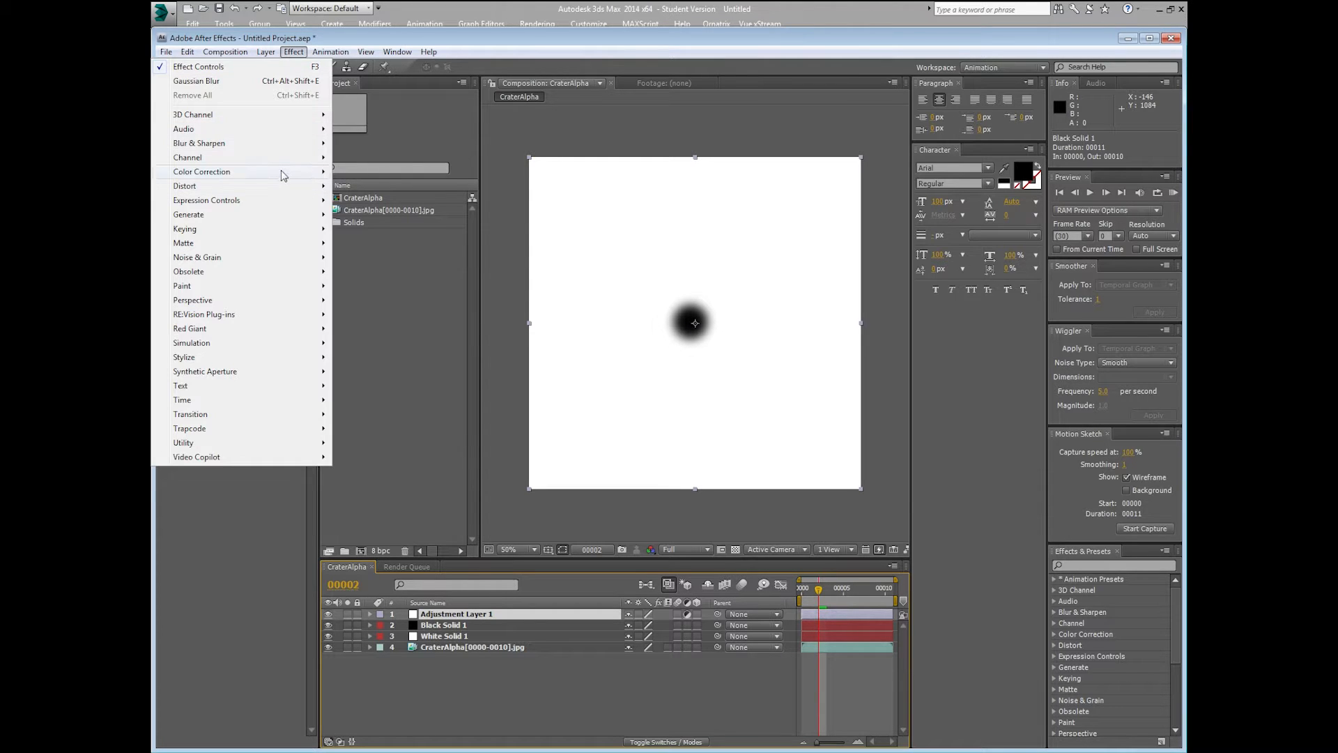
mouse_move(282, 172)
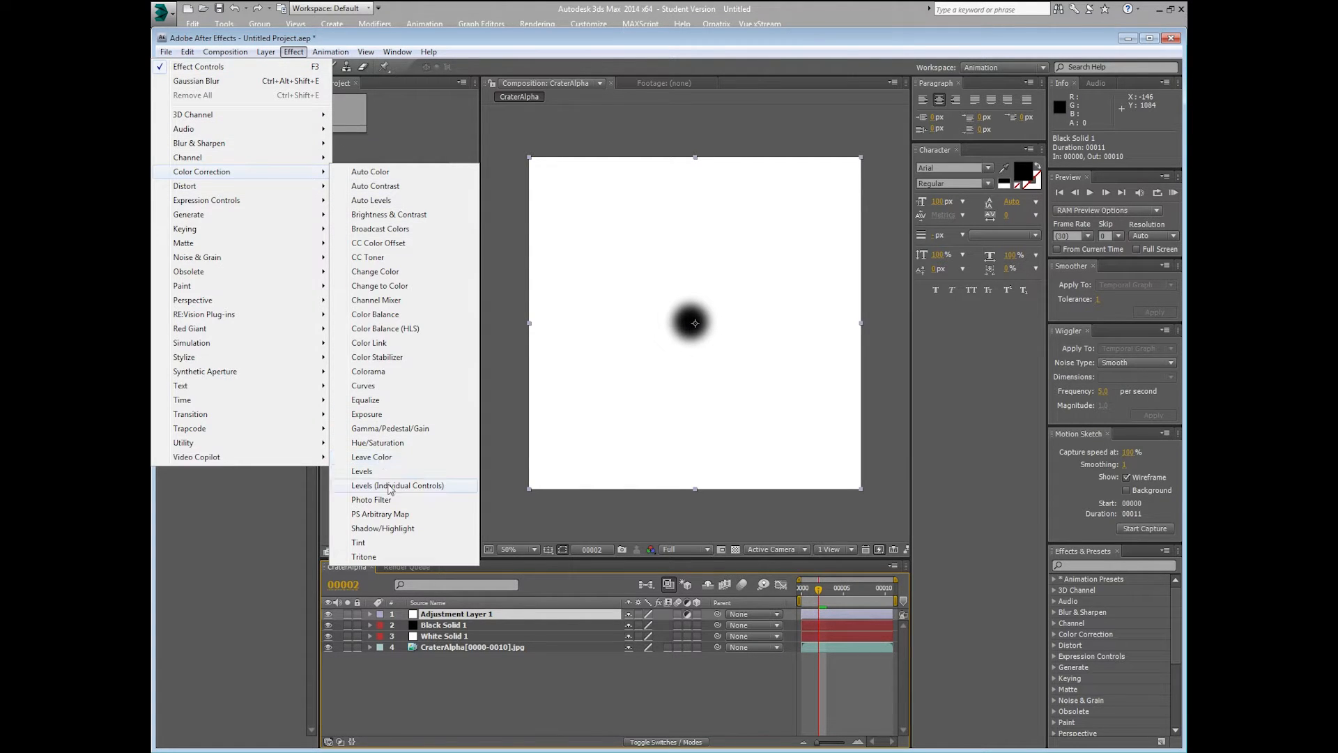
mouse_move(249, 203)
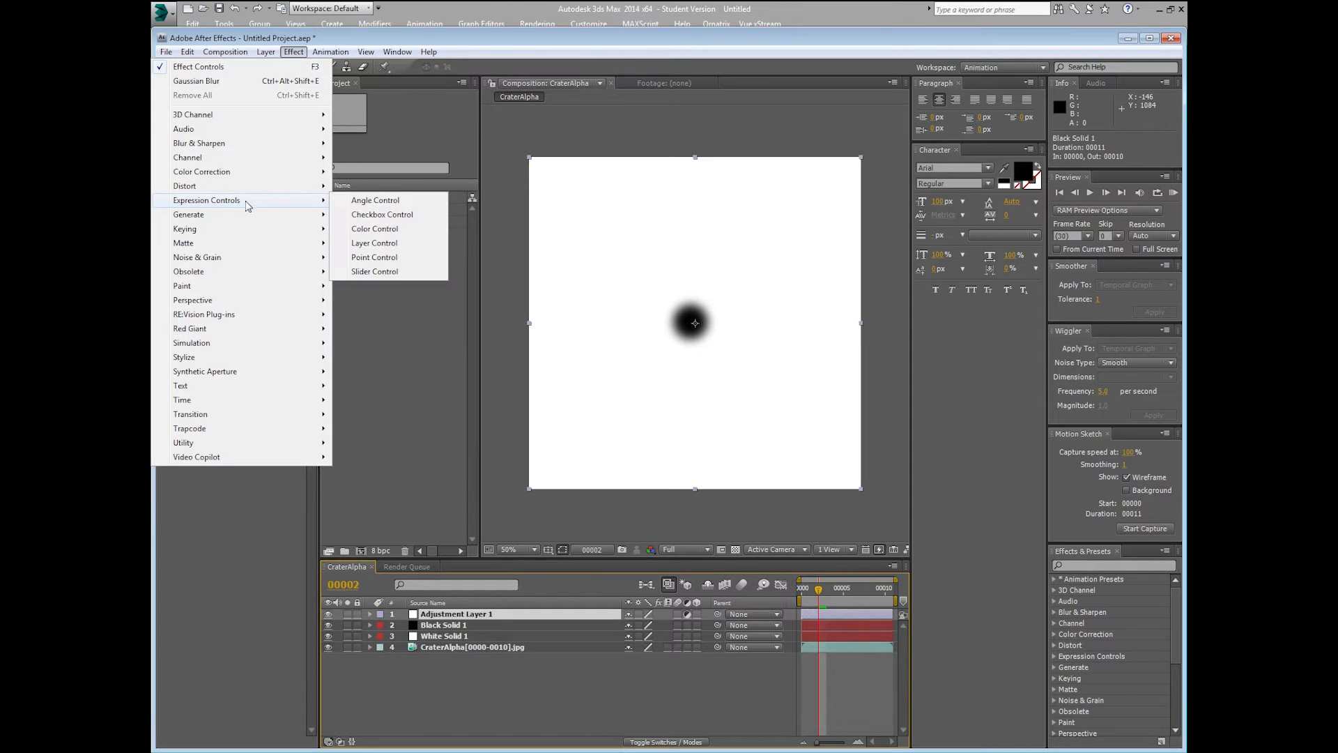
mouse_move(237, 161)
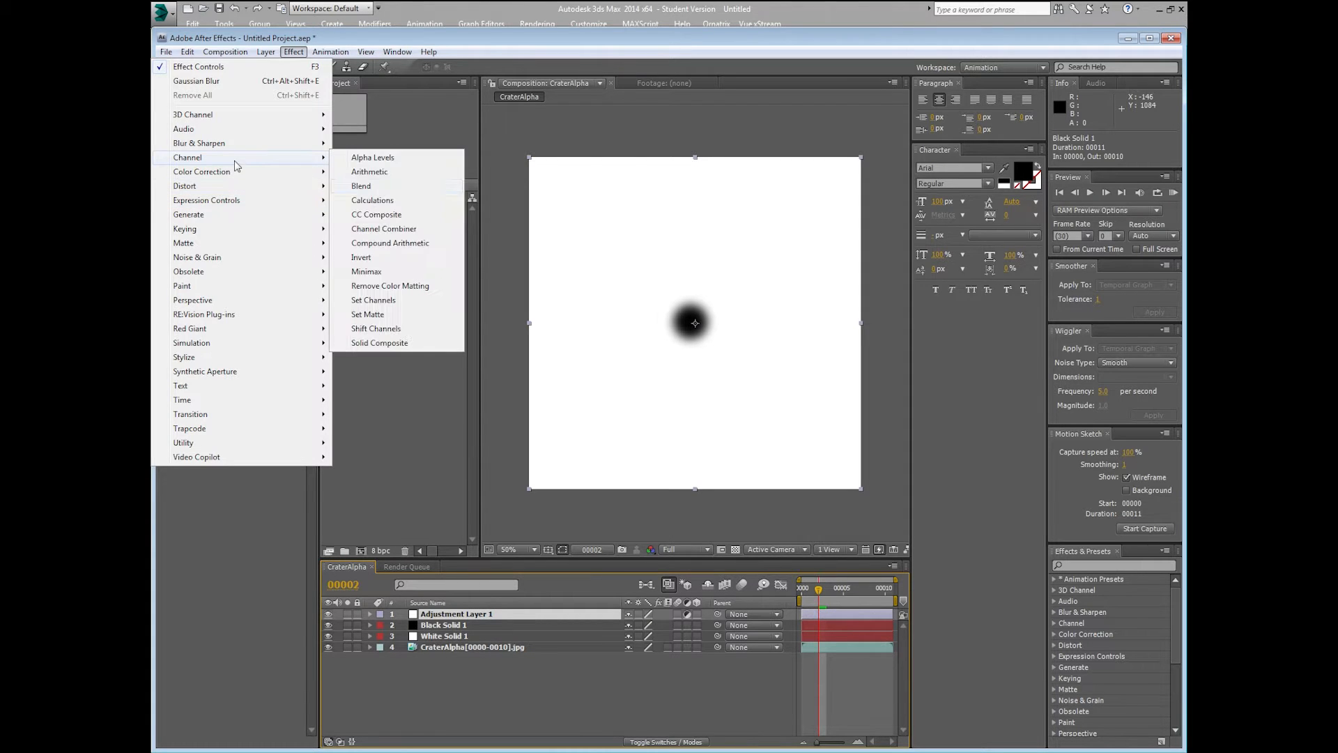
click(361, 258)
click(563, 512)
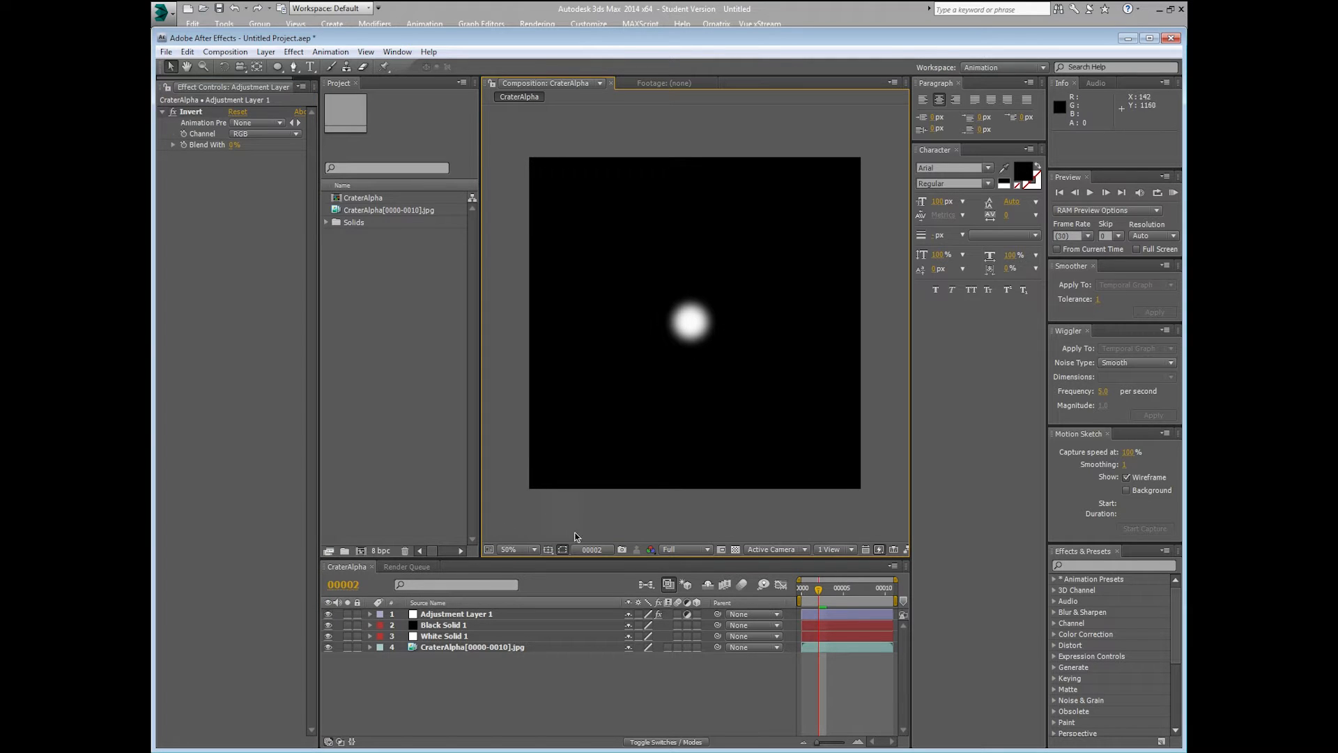
- Keyframe the black solid's mask opacity at 100% on frame 3 and 0% on frame 2
mouse_move(817, 591)
mouse_down()
mouse_move(791, 588)
mouse_move(818, 589)
mouse_up()
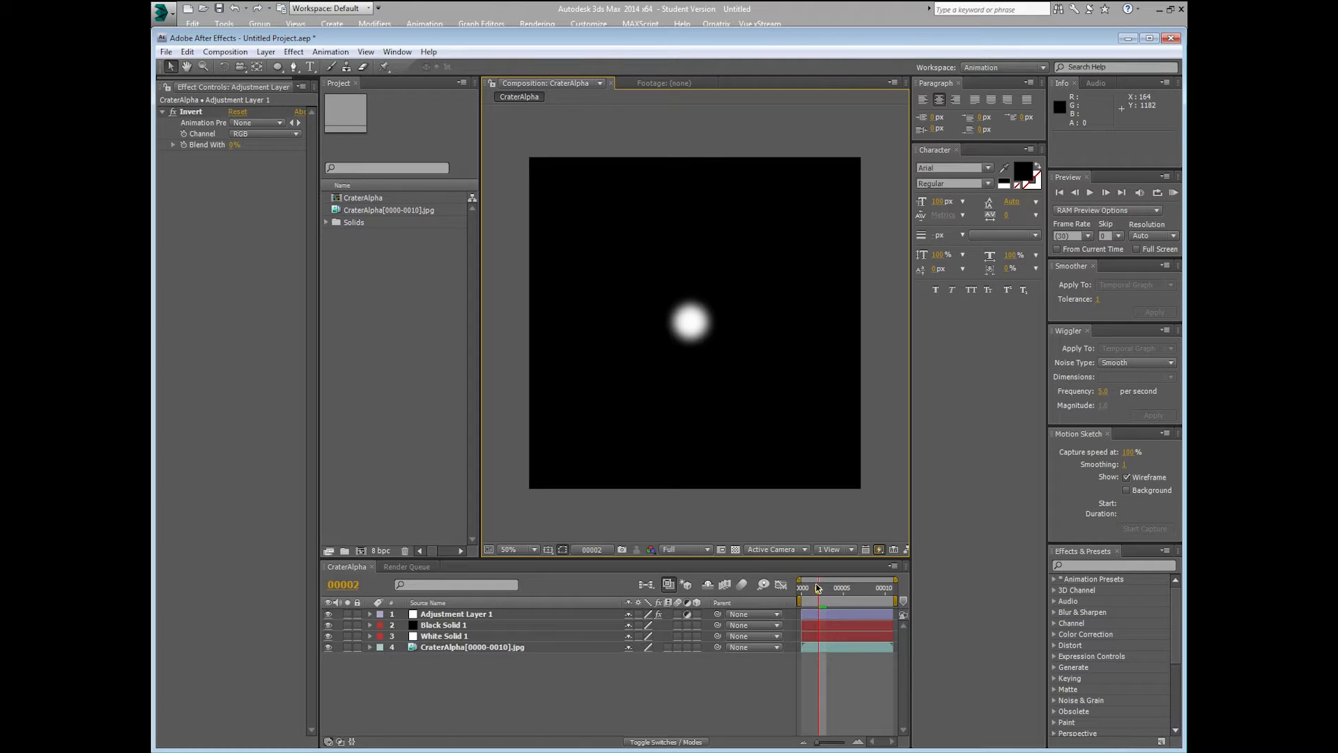
click(369, 625)
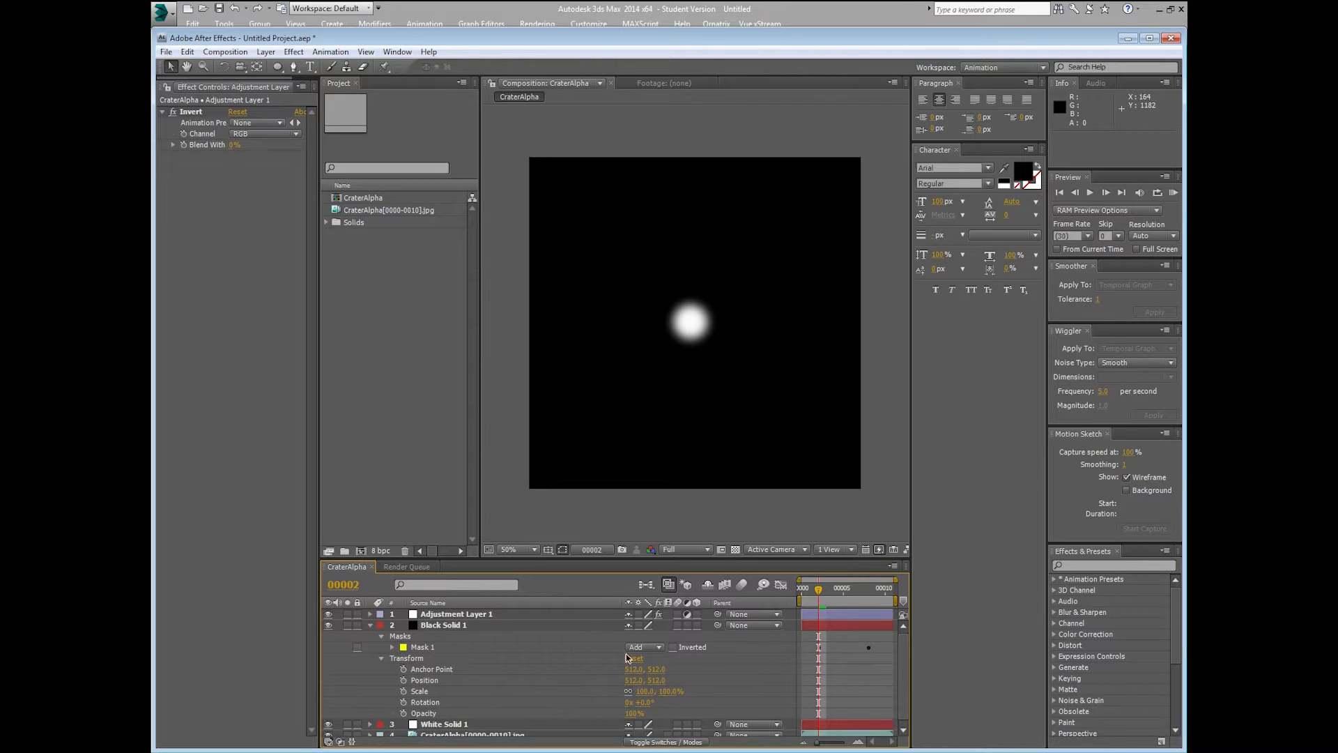
drag(828, 593, 833, 598)
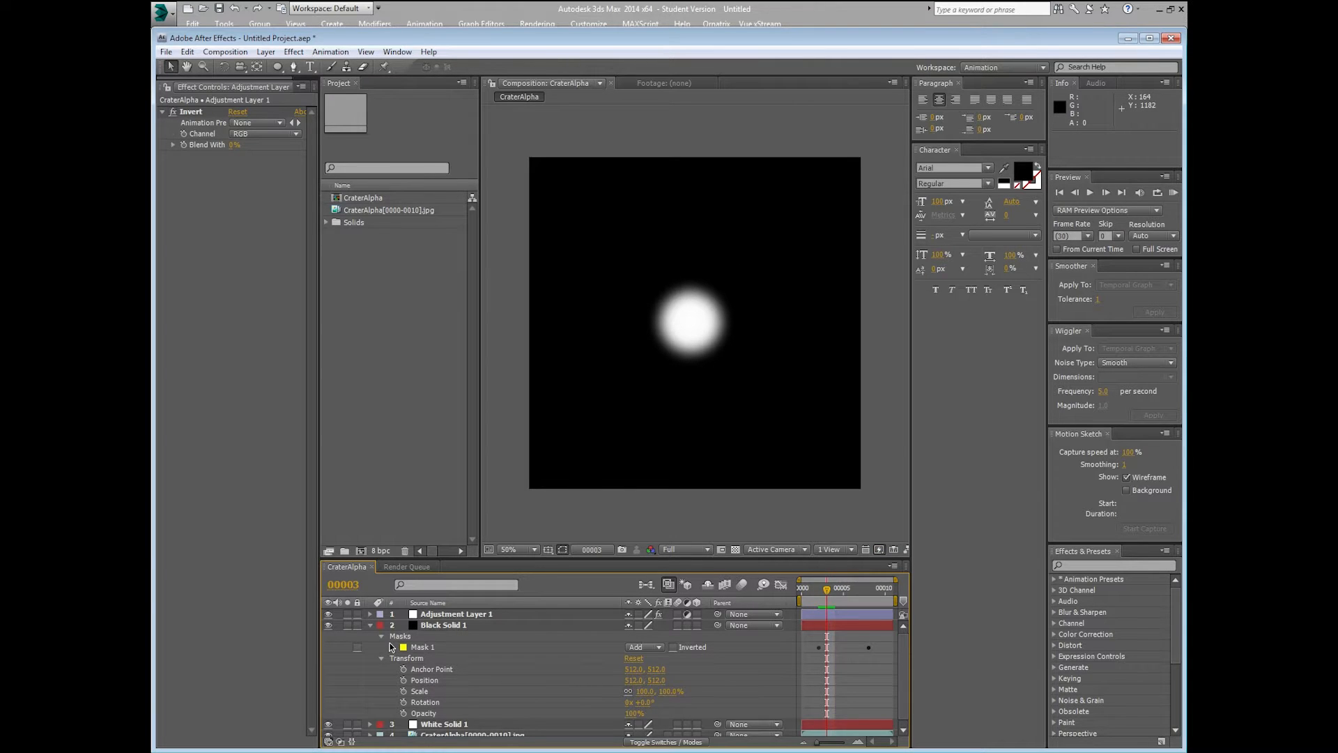
click(391, 647)
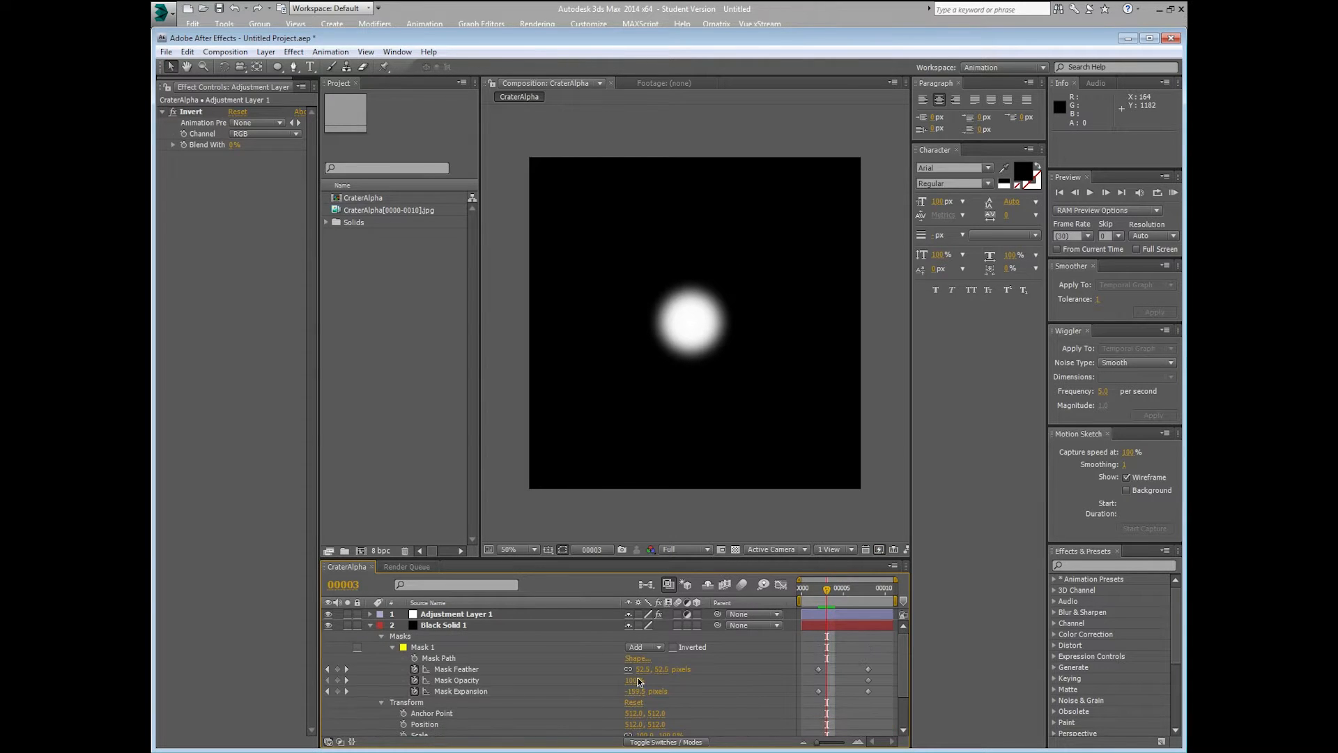
drag(634, 680, 759, 674)
mouse_move(827, 593)
mouse_down()
mouse_move(807, 592)
mouse_move(819, 593)
mouse_up()
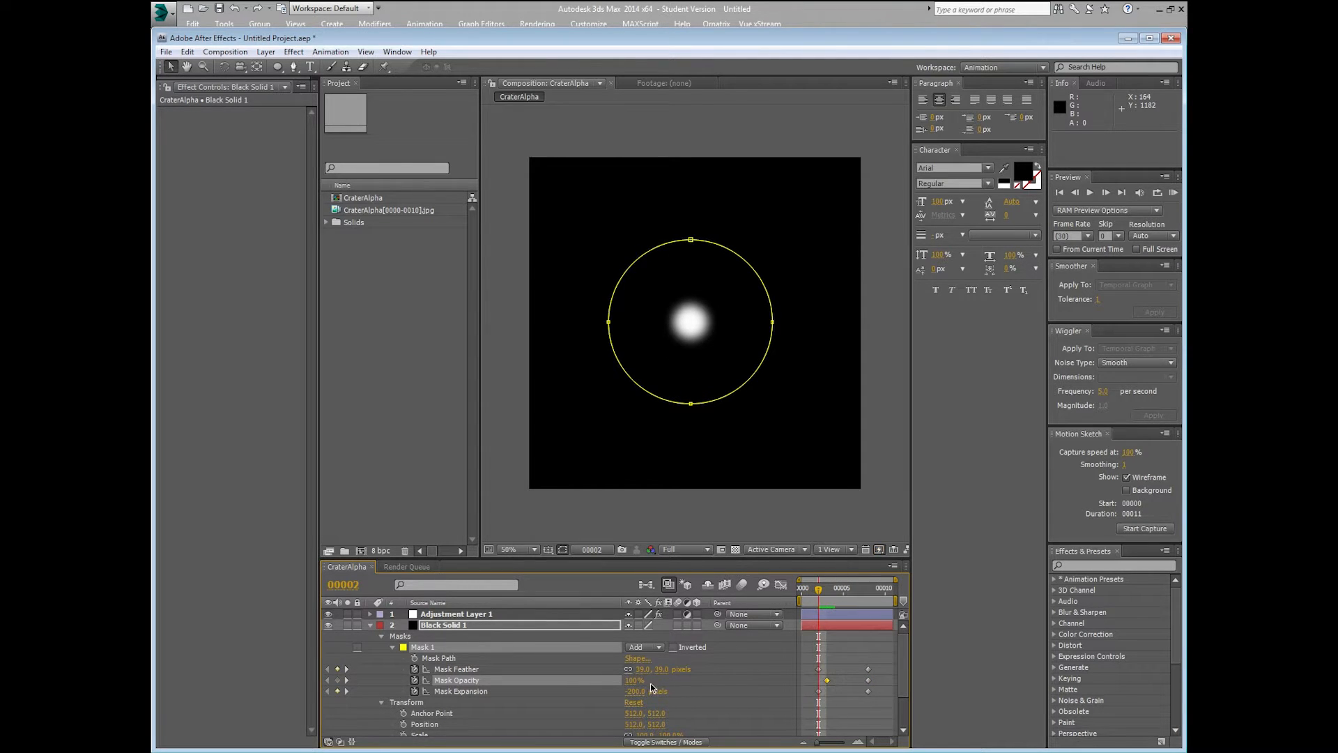
drag(633, 680, 423, 687)
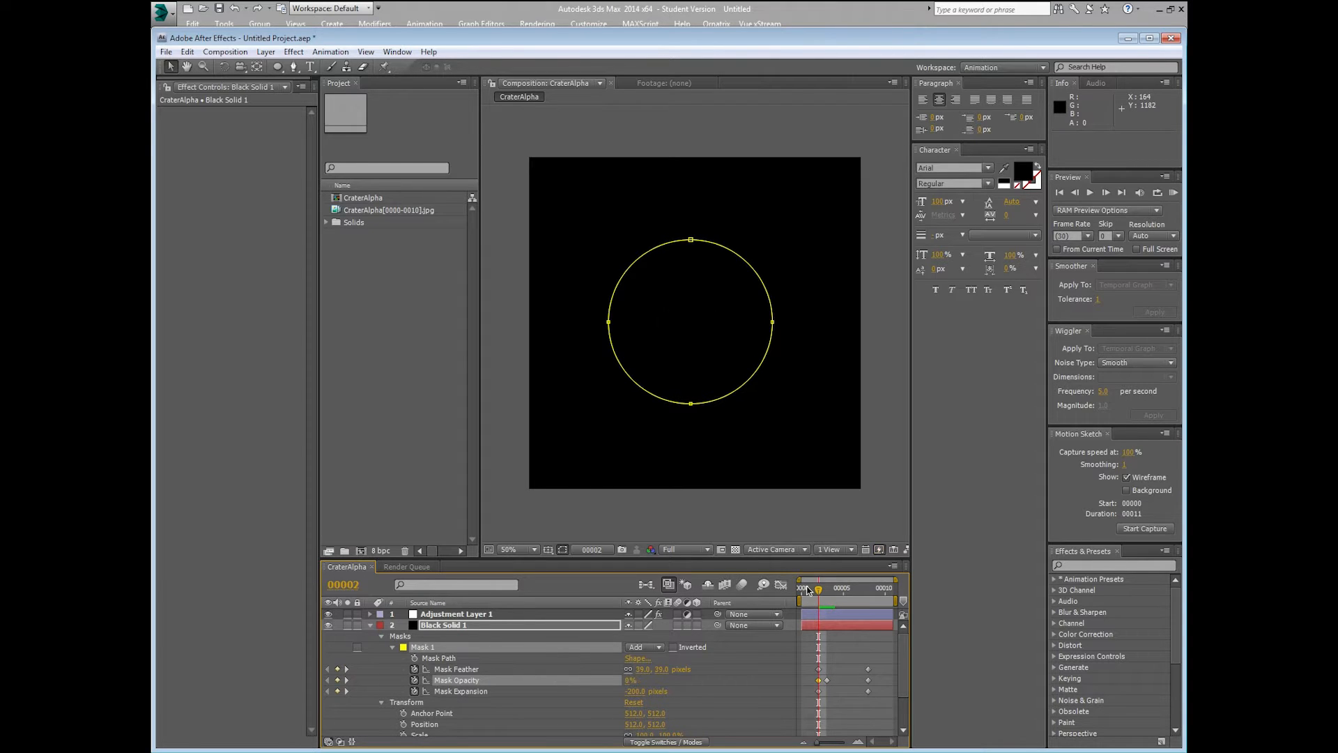
- Add the CraterAlpha composition to the render queue with QuickTime Movie as the output format
mouse_move(819, 593)
mouse_down()
mouse_move(894, 596)
mouse_move(799, 596)
mouse_up()
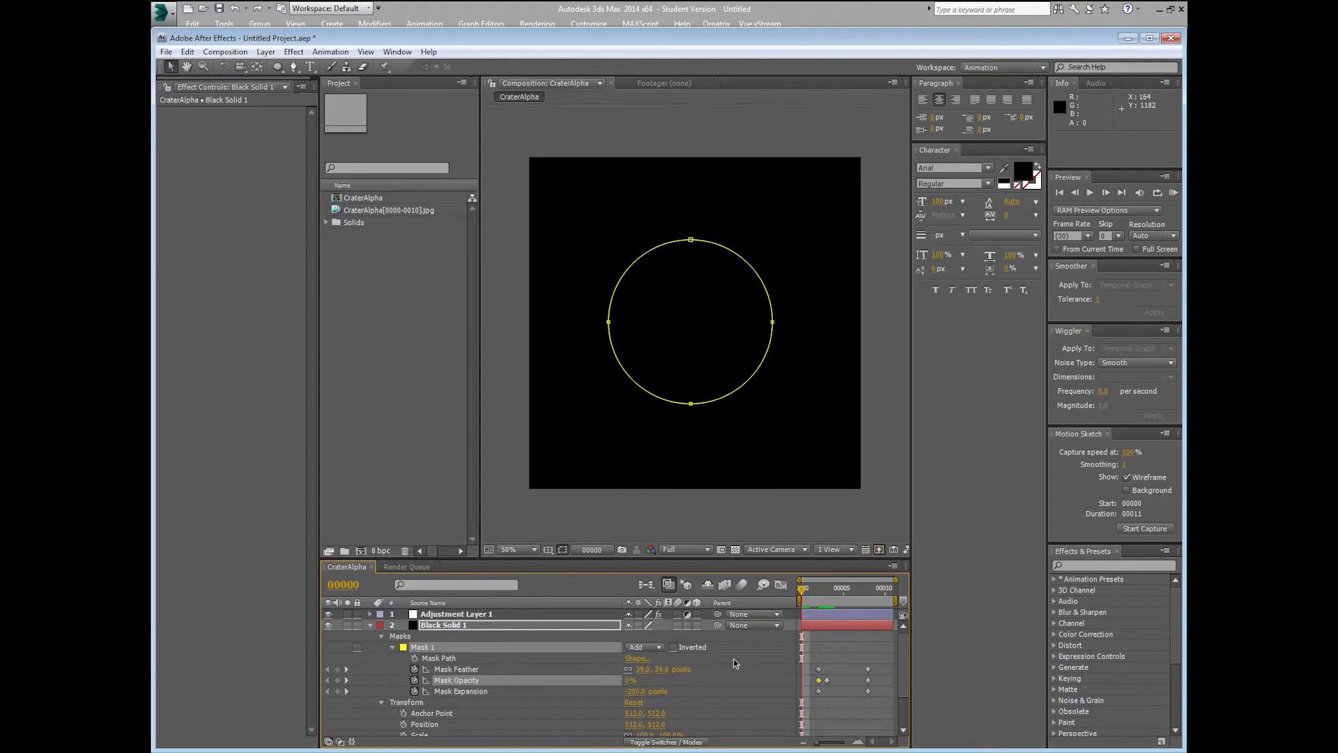
click(225, 52)
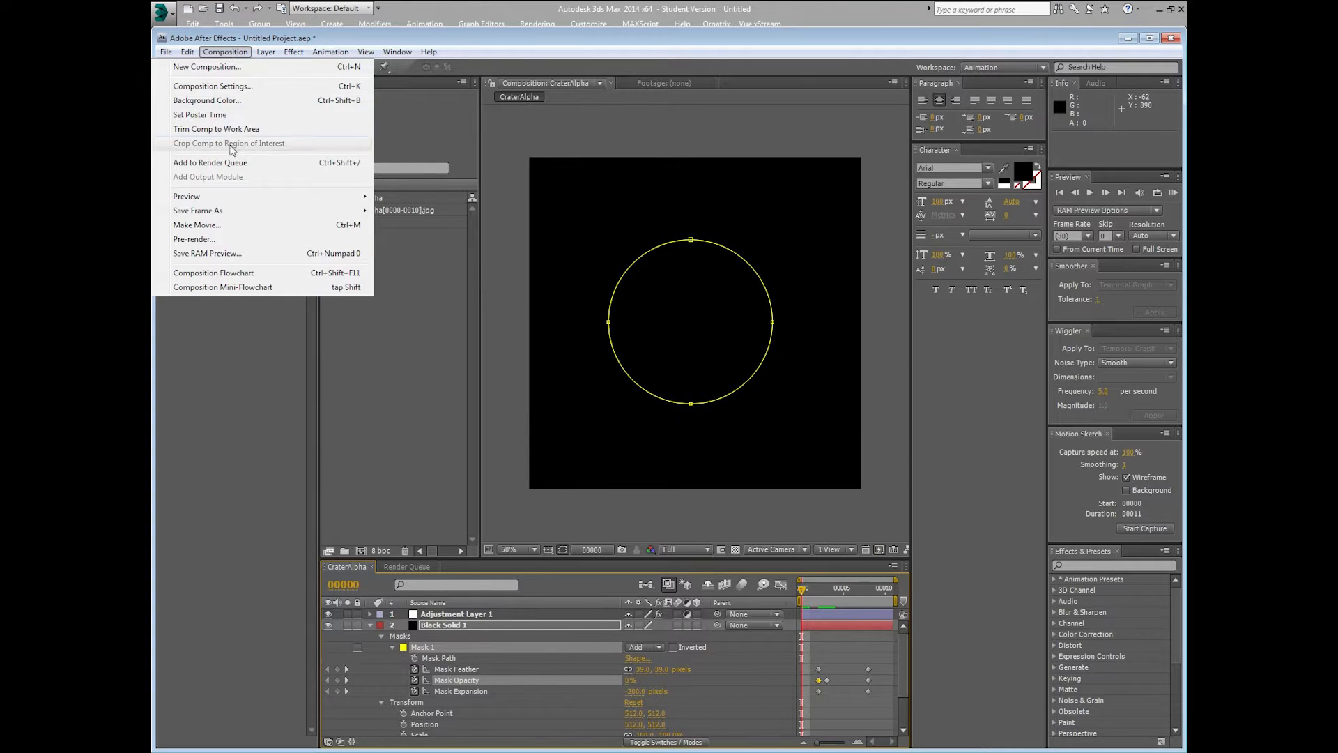
click(210, 163)
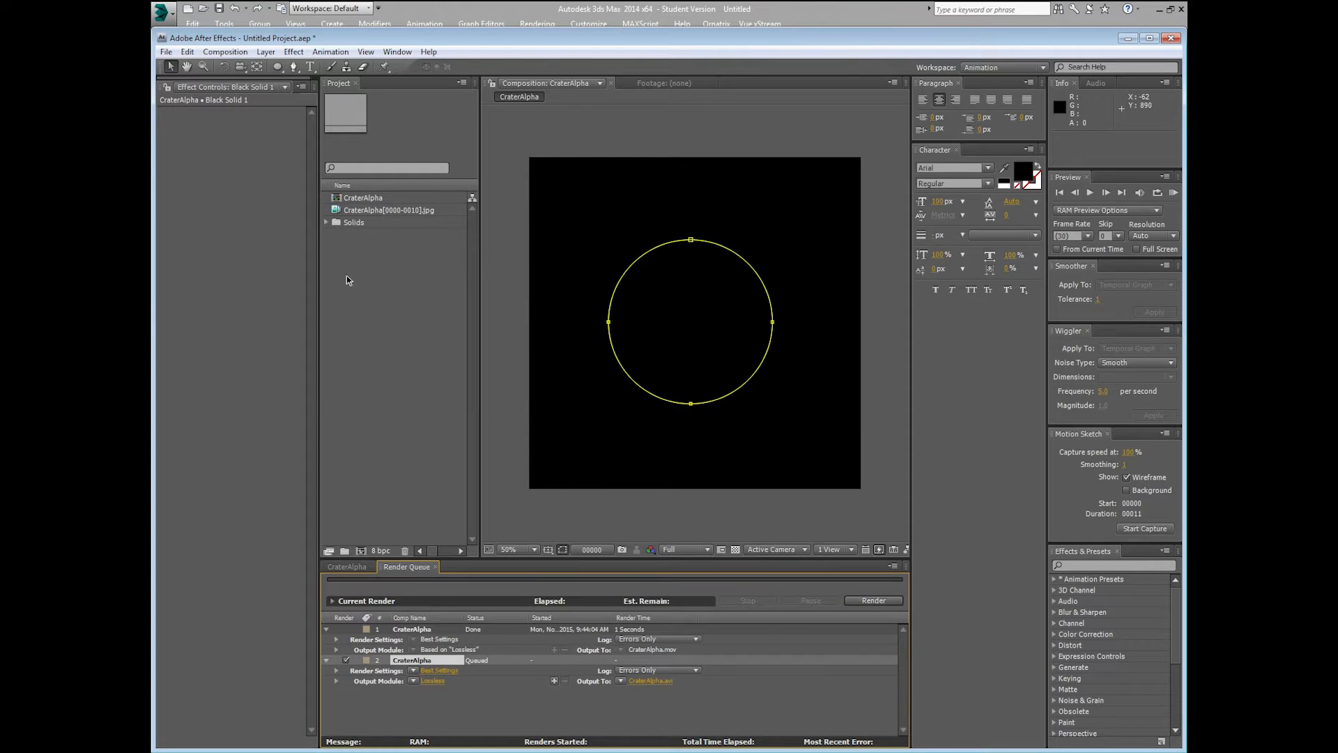
click(432, 681)
click(685, 289)
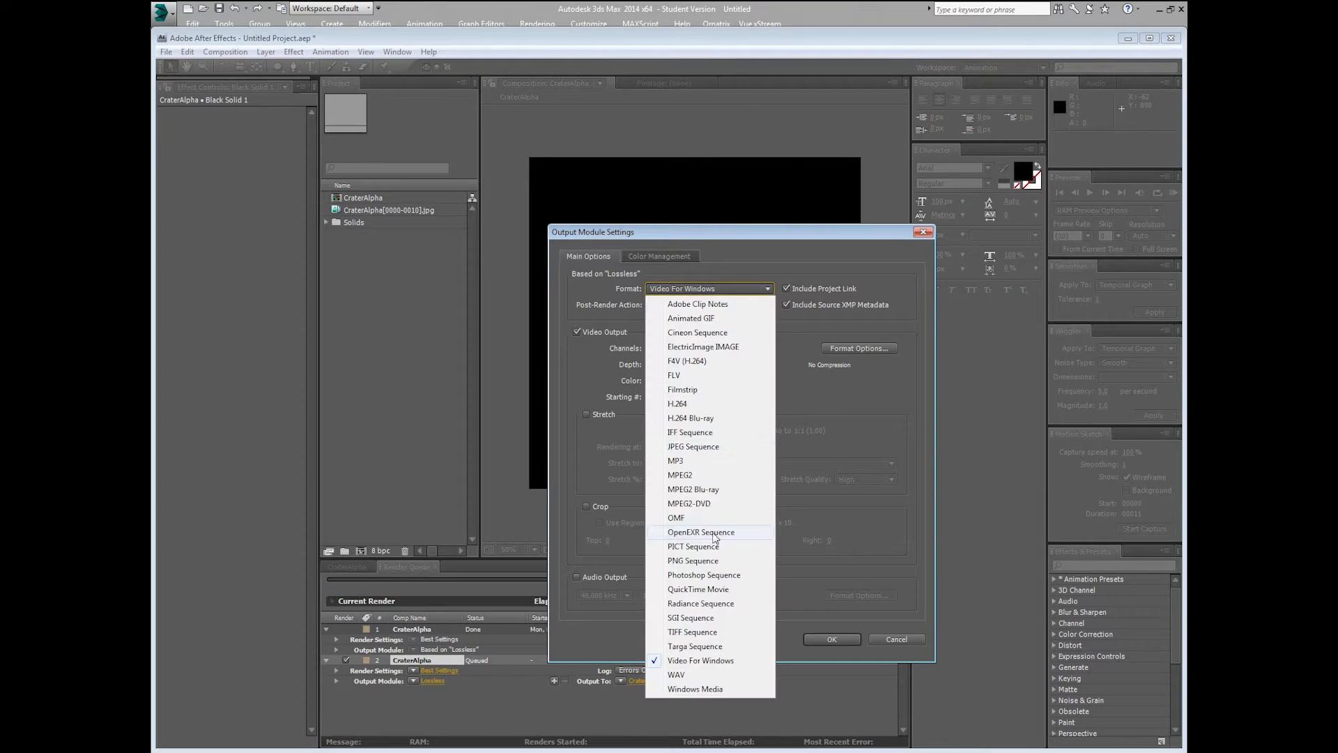
click(699, 589)
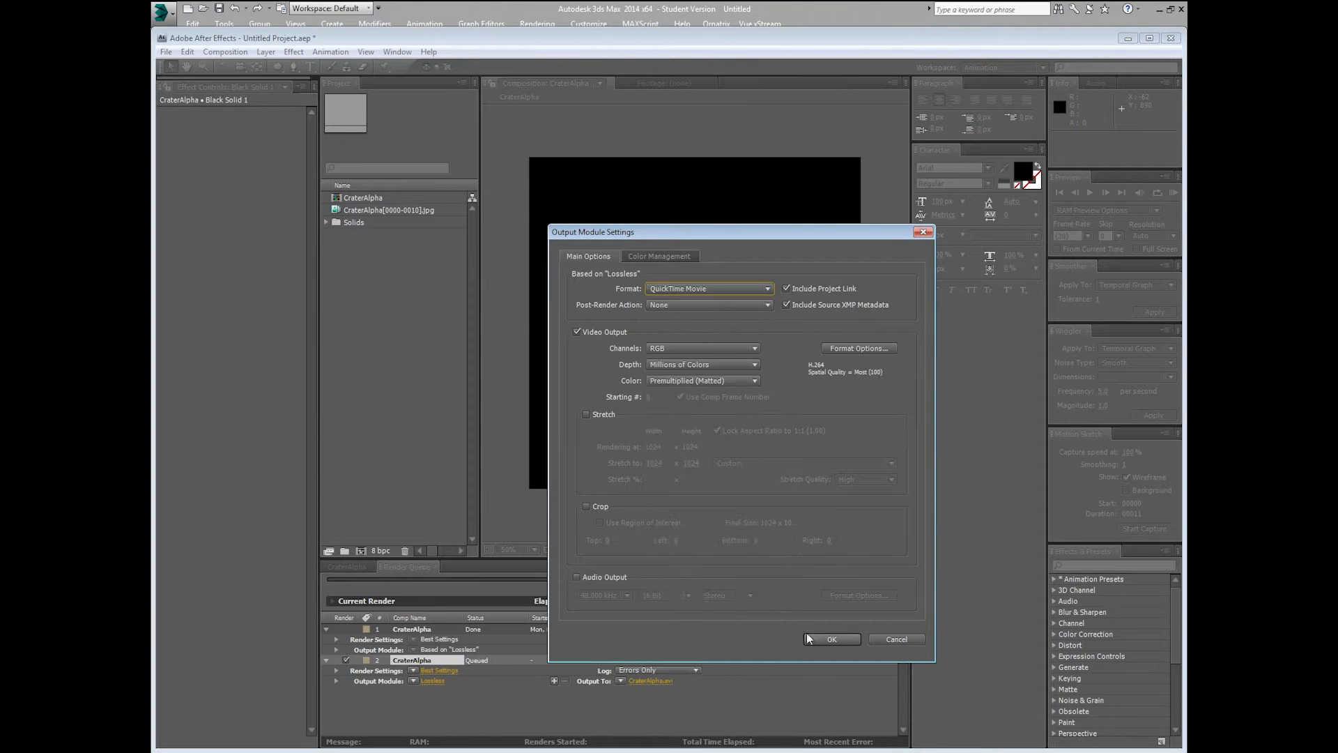
click(831, 639)
- Render the queued composition to CraterAlpha_Cutout.mov in the Moon Craters folder, and switch to 3ds Max
click(653, 682)
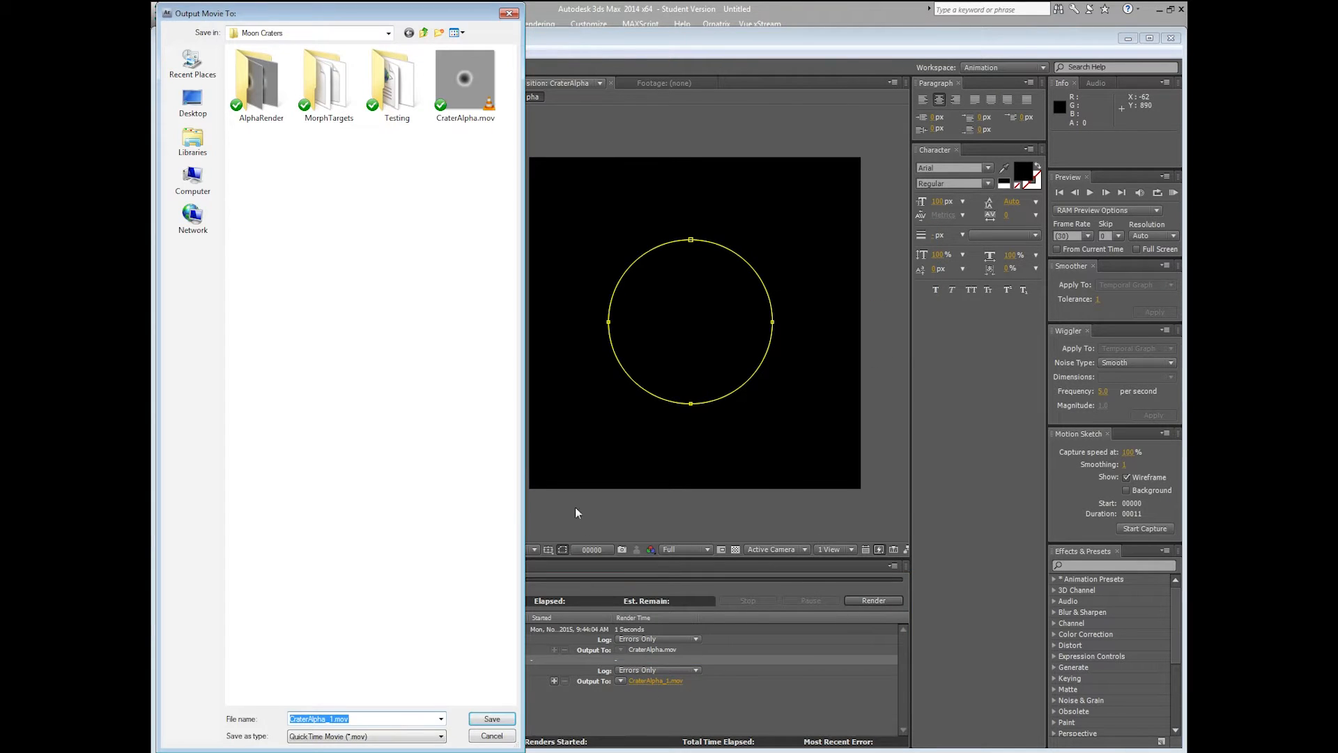
click(449, 94)
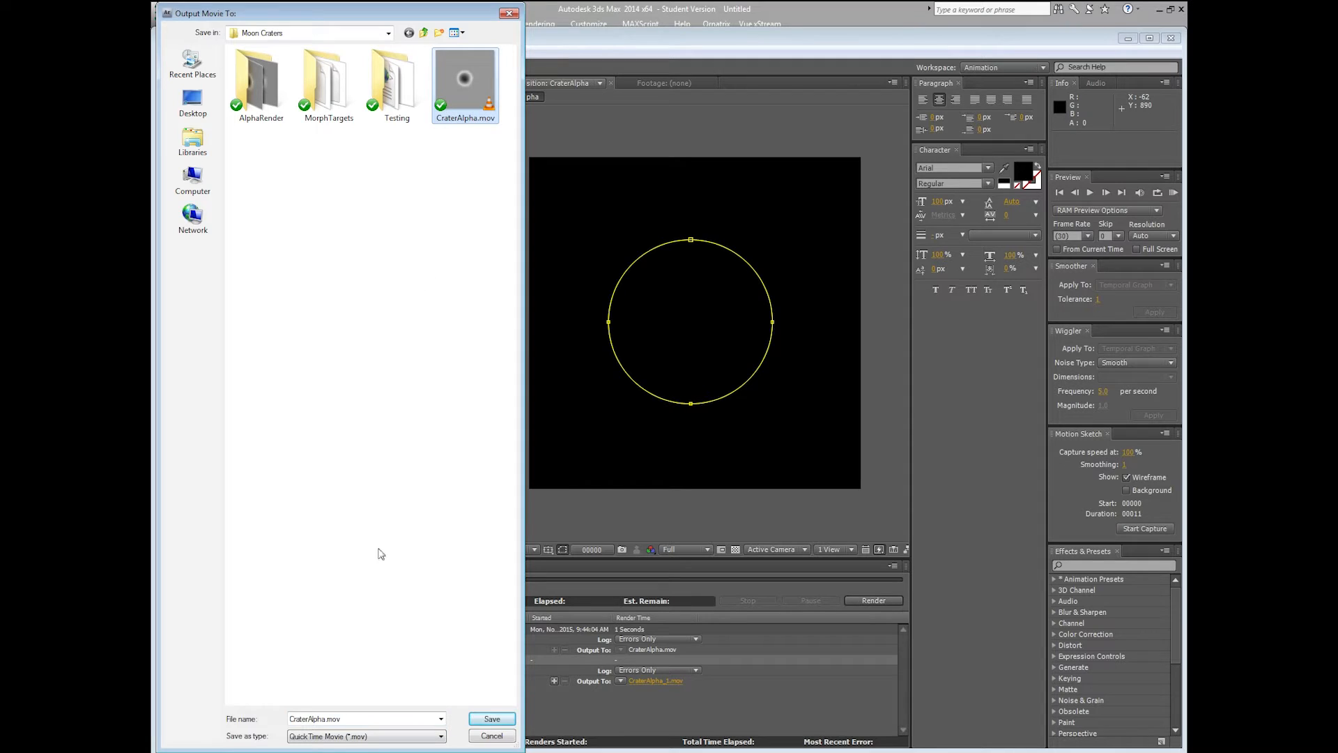
click(324, 721)
click(328, 718)
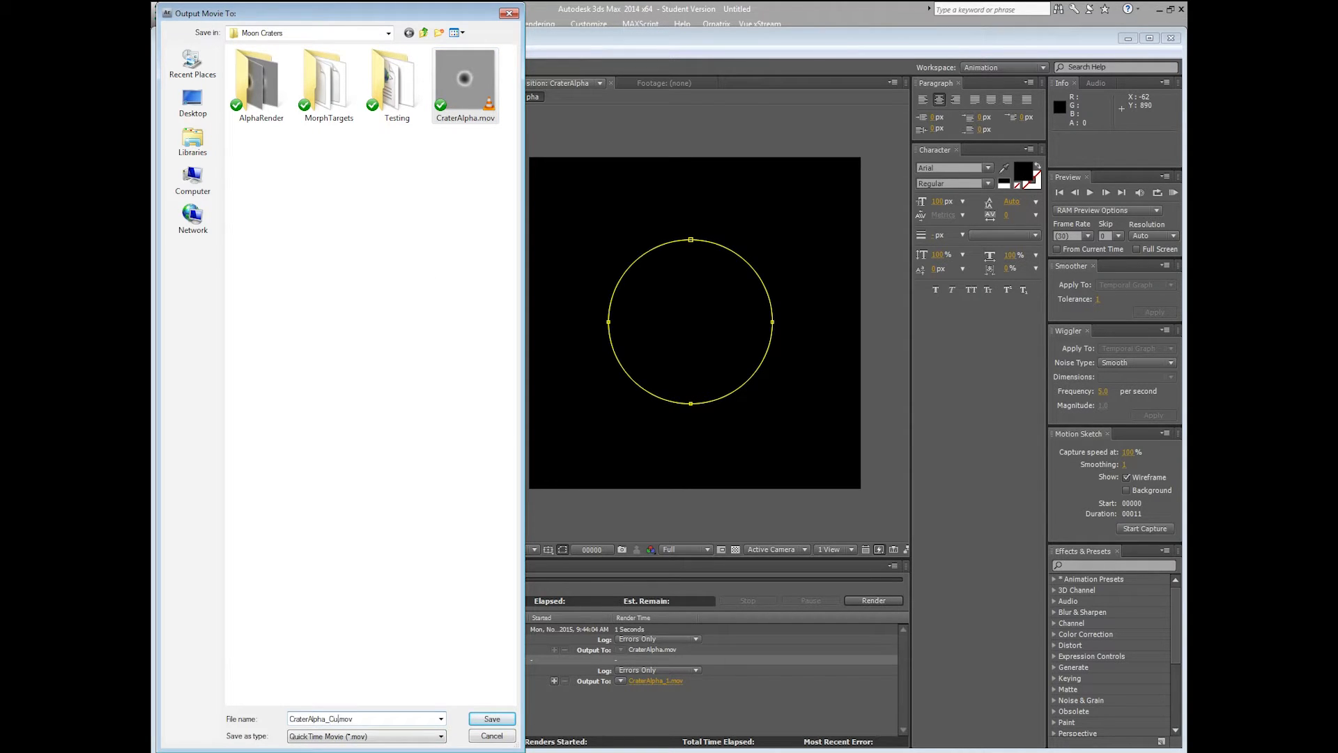
key(Return)
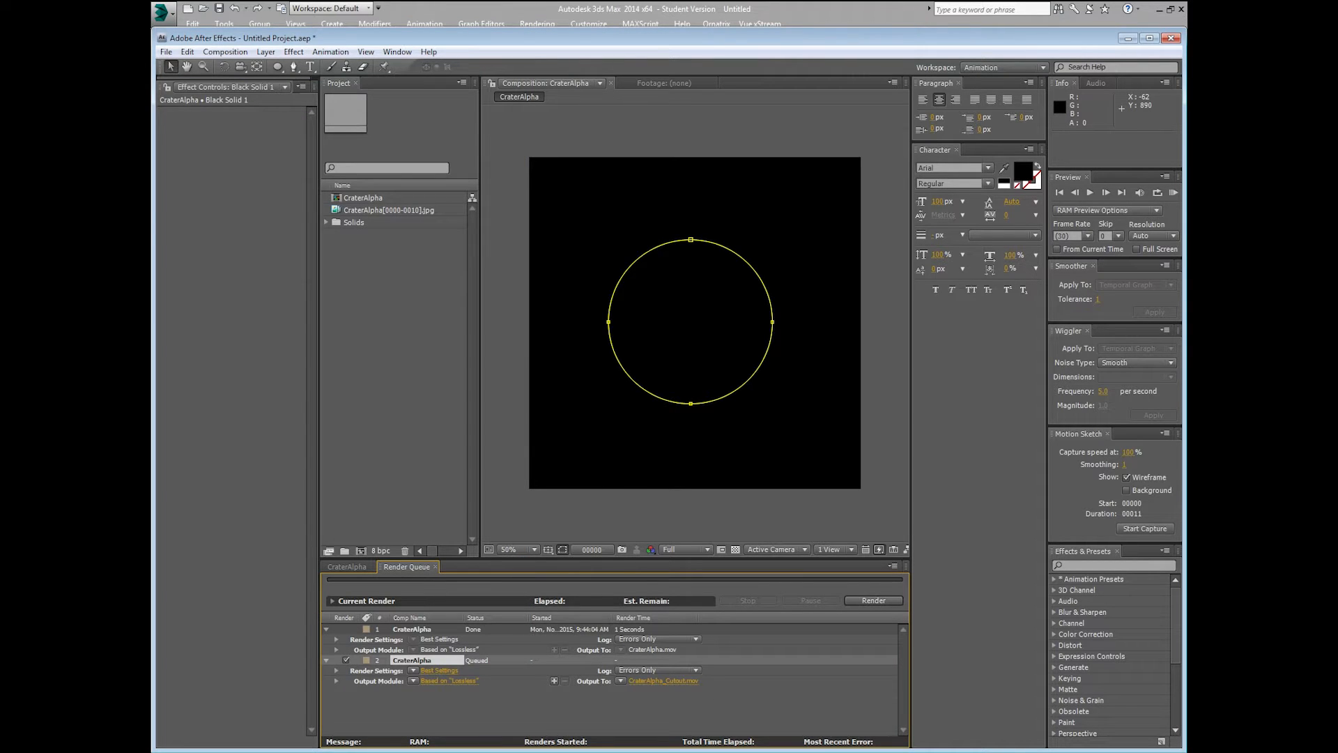
click(872, 601)
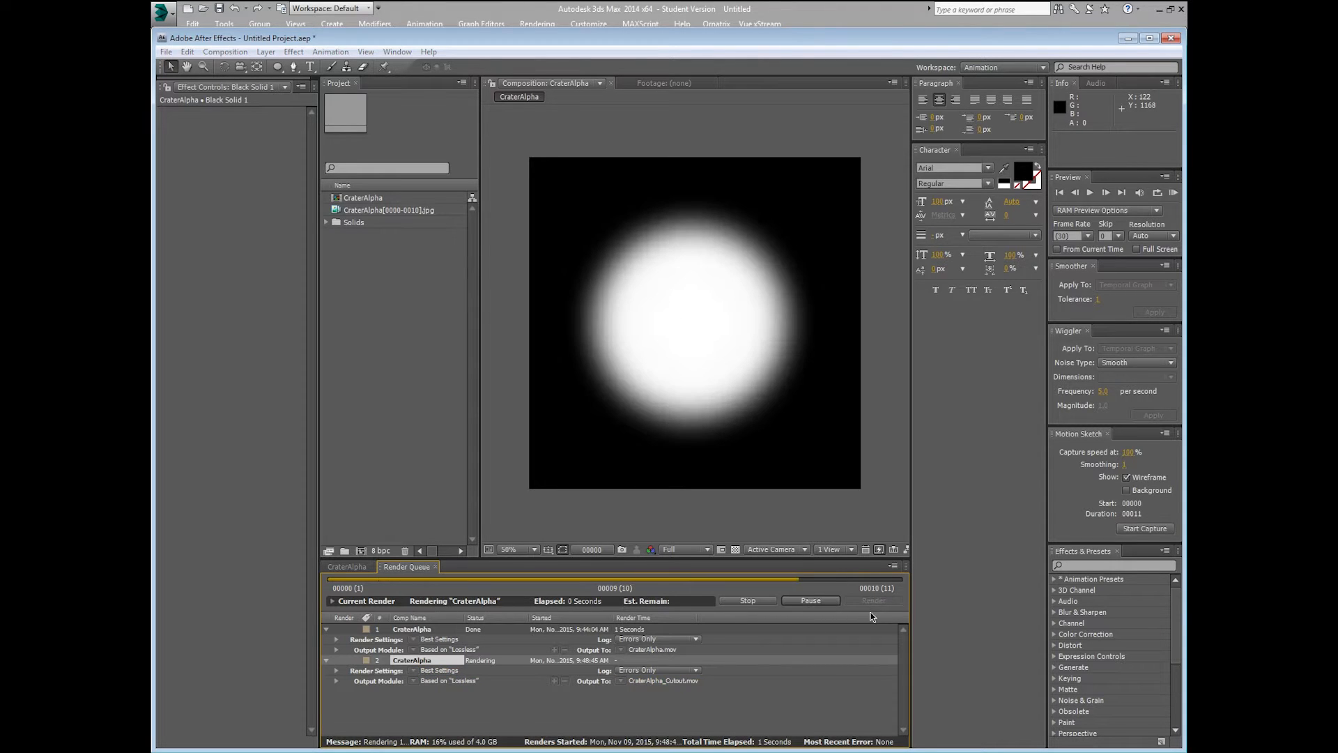
click(1129, 39)
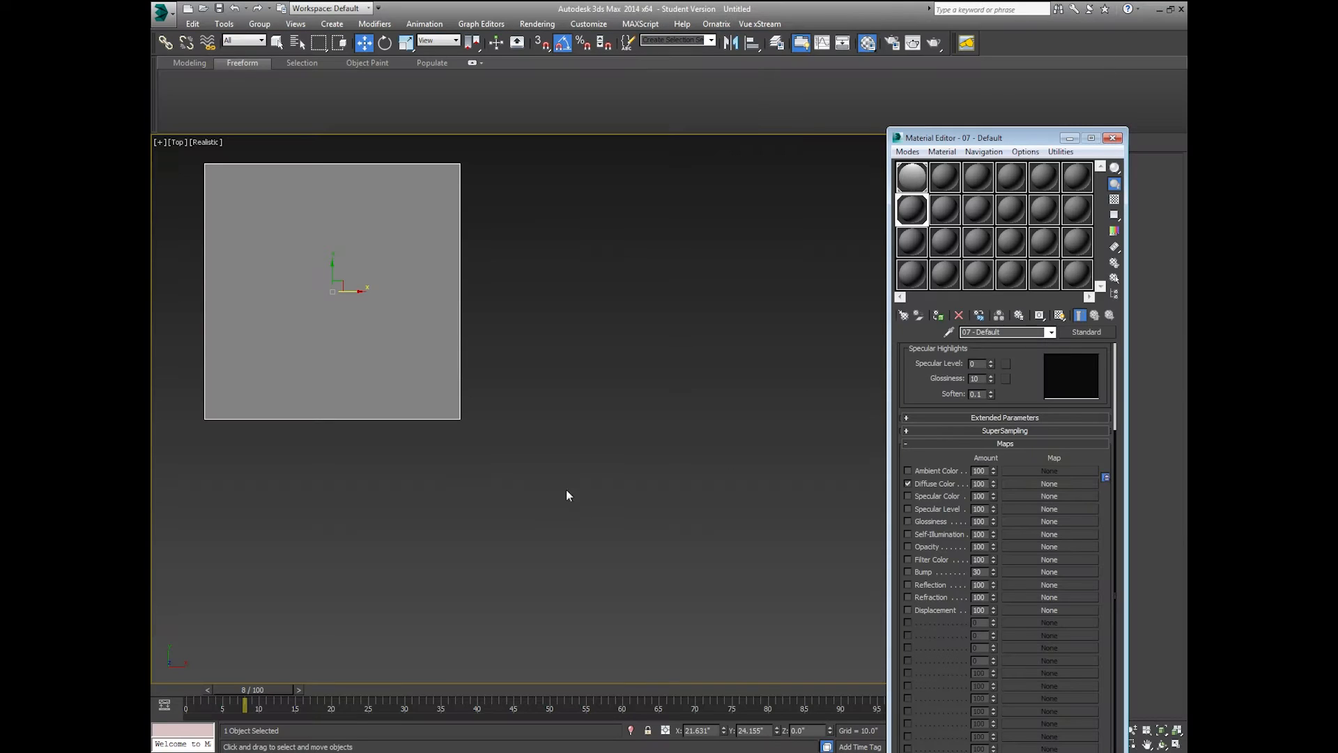
click(1009, 482)
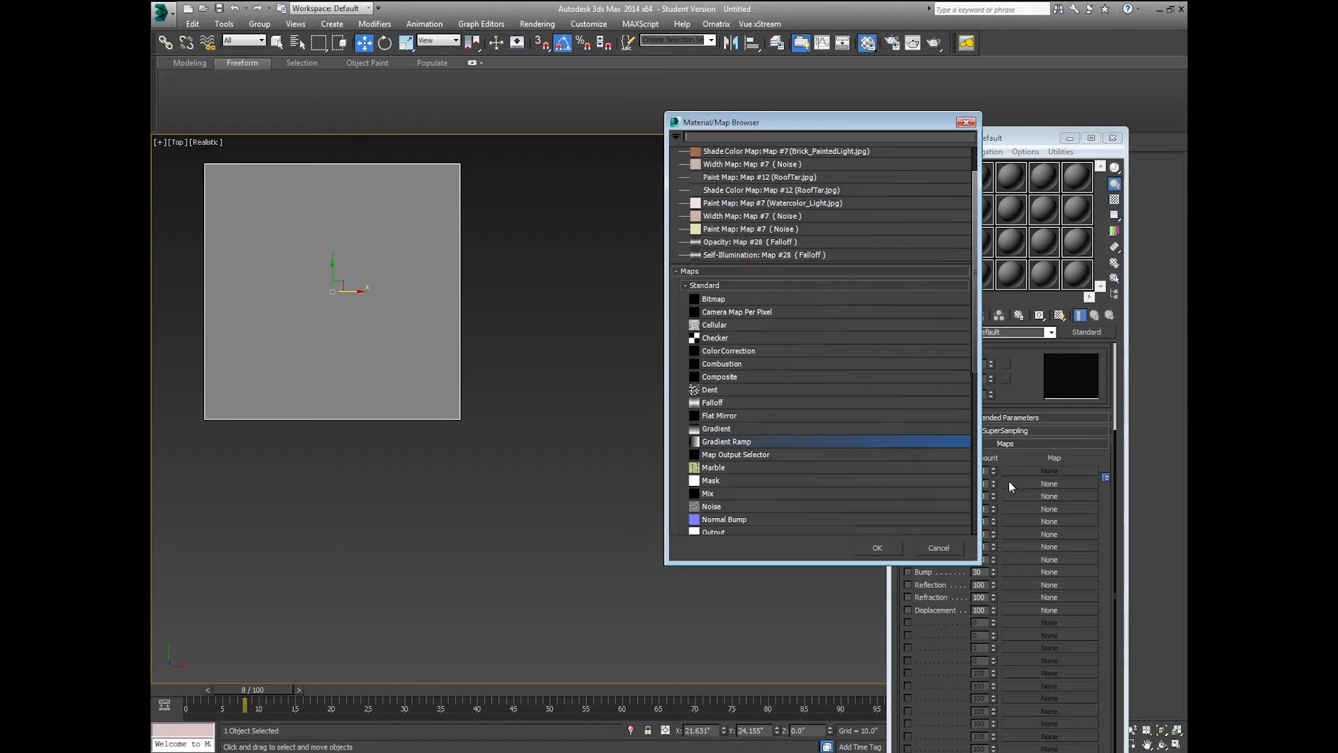
double_click(715, 301)
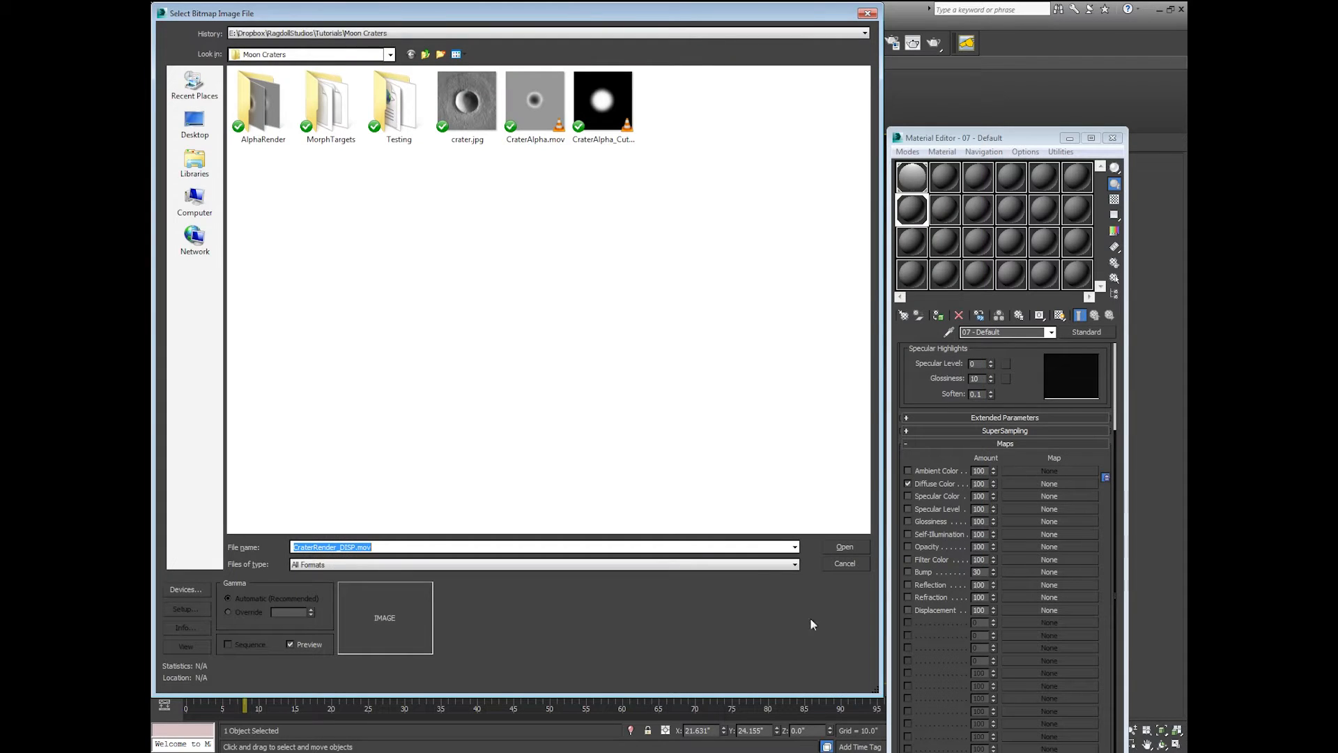
click(855, 564)
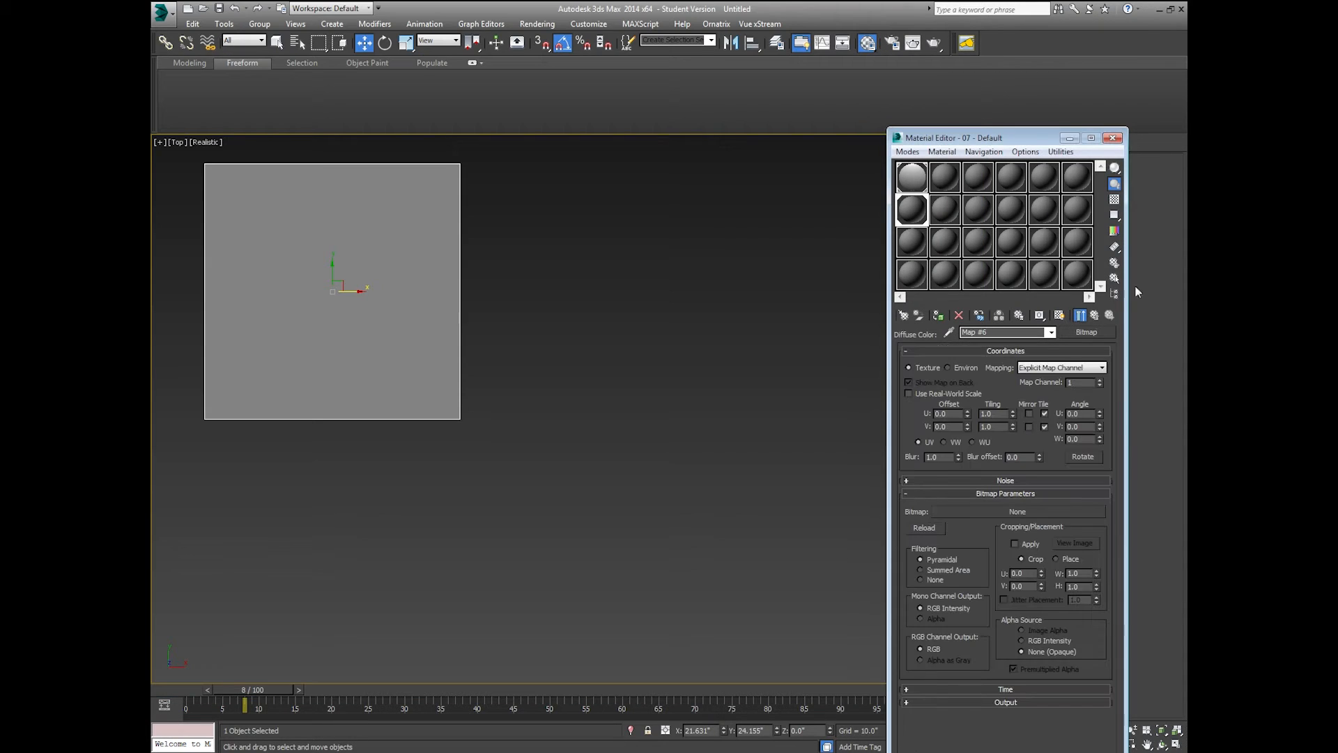
click(1095, 315)
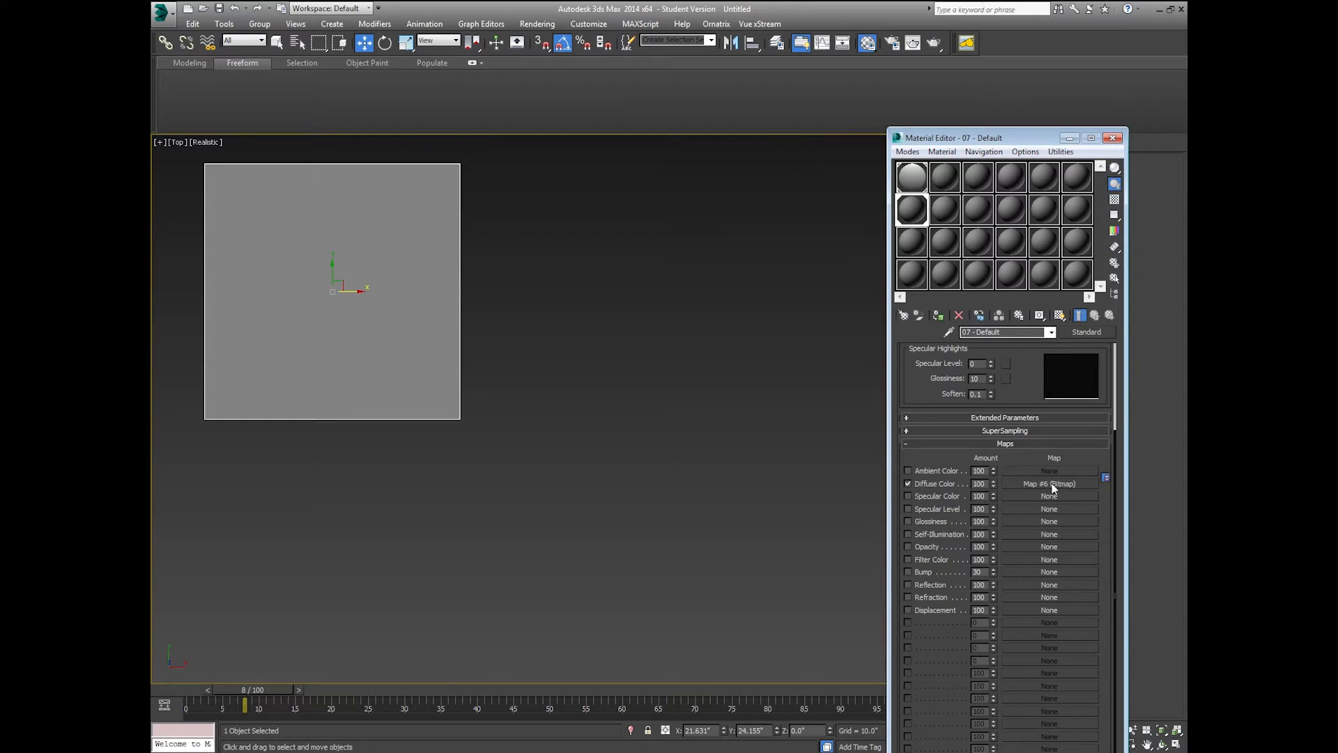
right_click(1051, 486)
click(1073, 525)
- Assign CraterAlpha.mov as a Bitmap map to the Diffuse Color of the 07 - Default material
click(1013, 483)
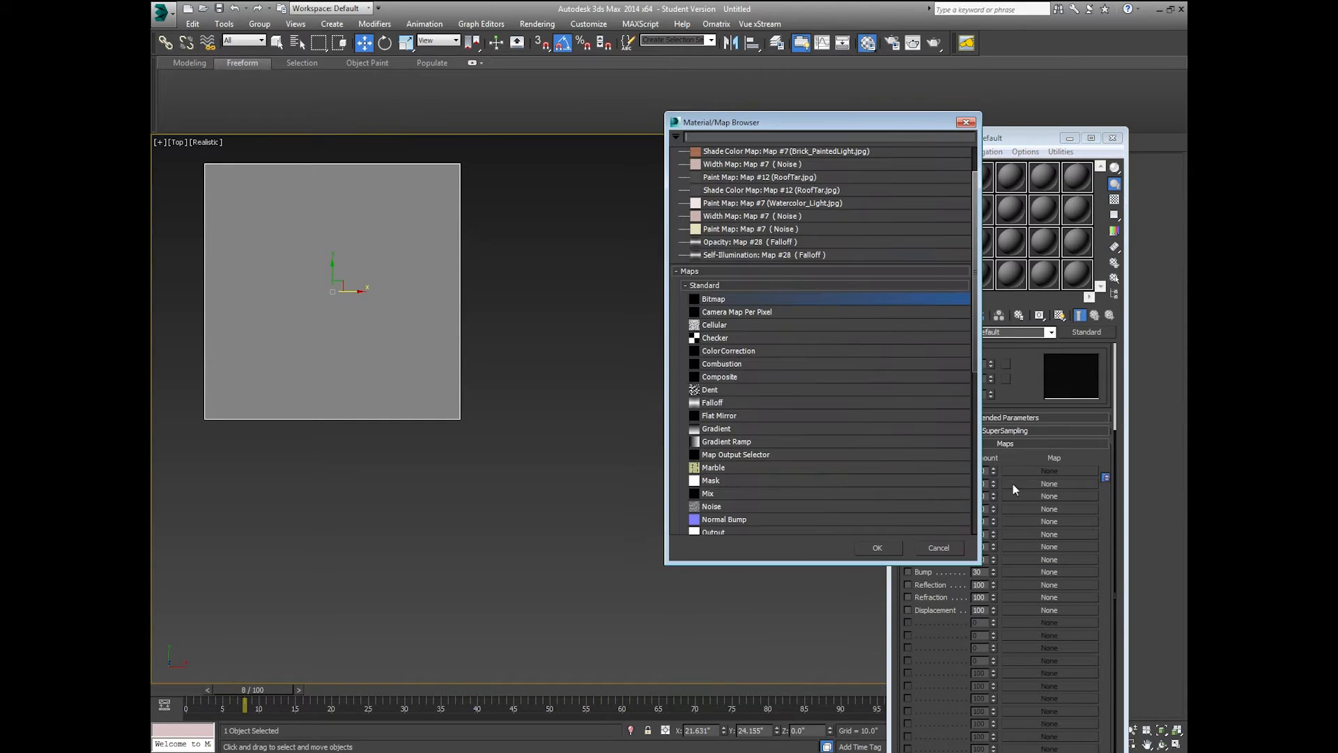
double_click(719, 301)
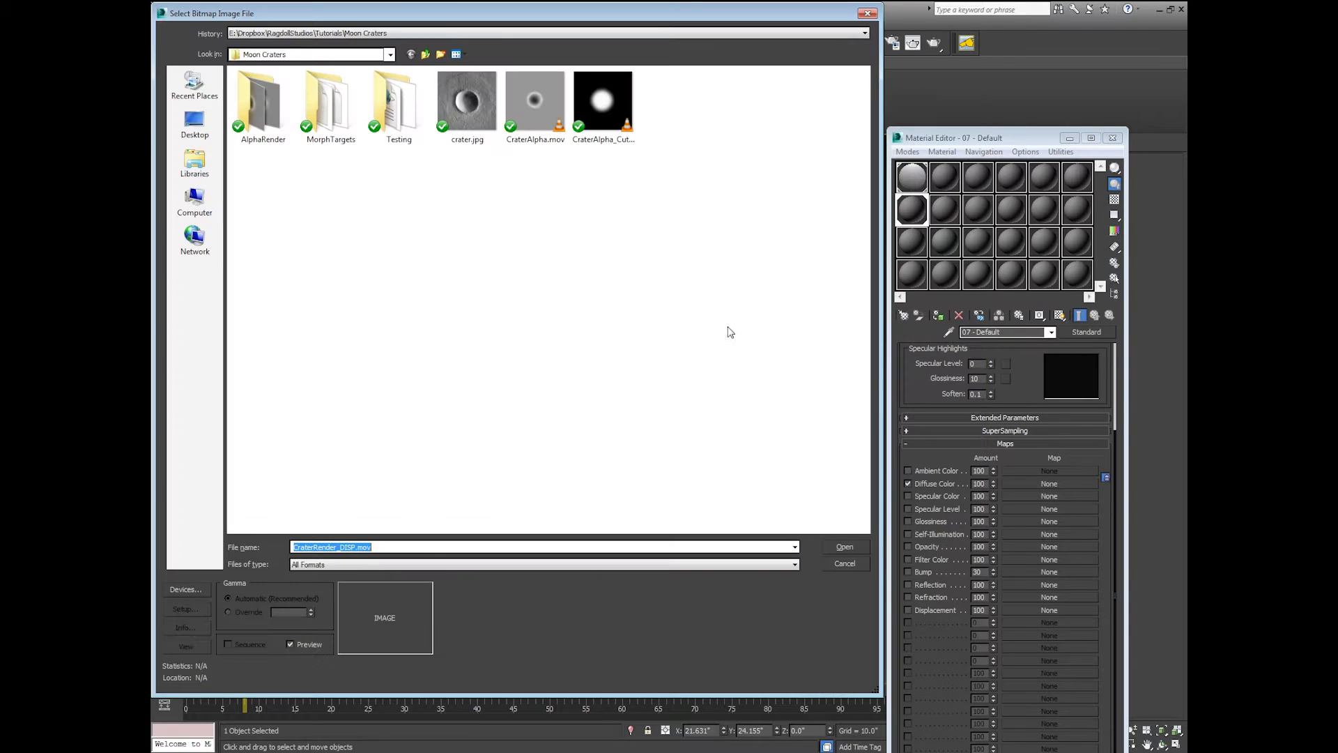
click(532, 106)
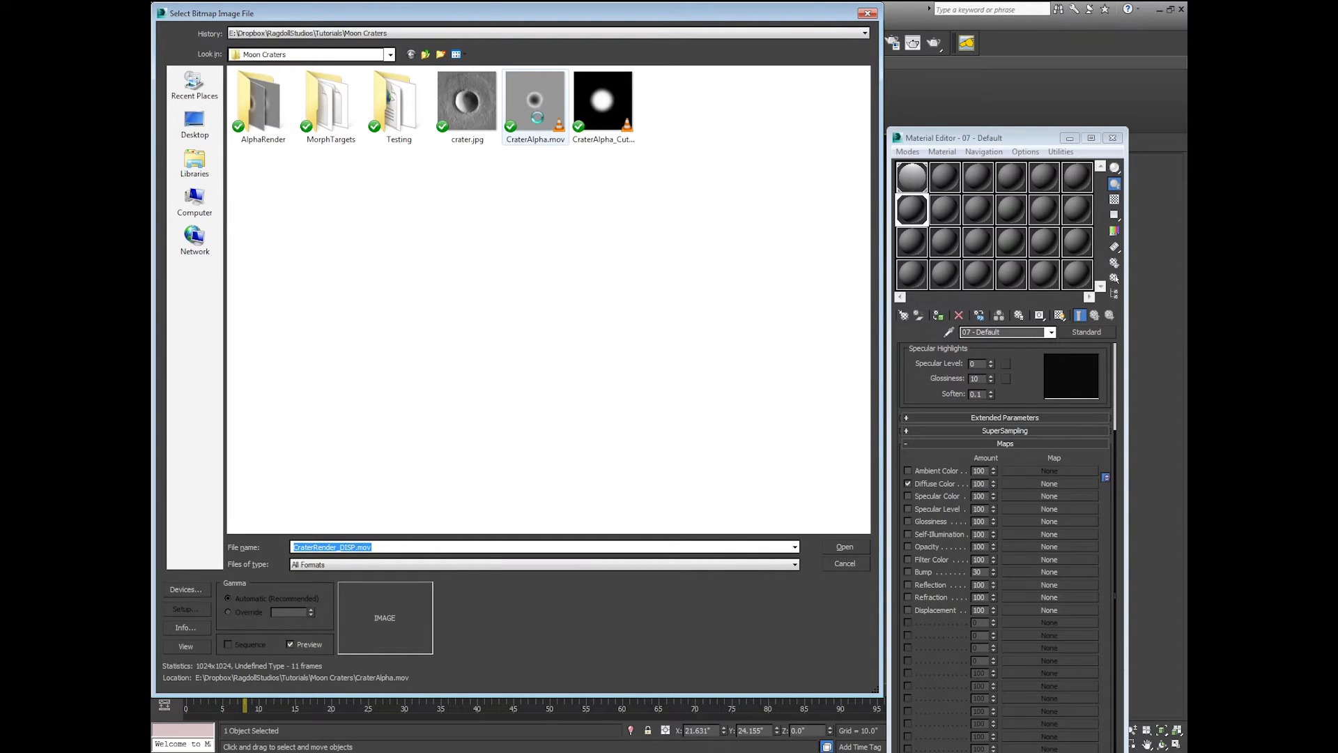
double_click(537, 117)
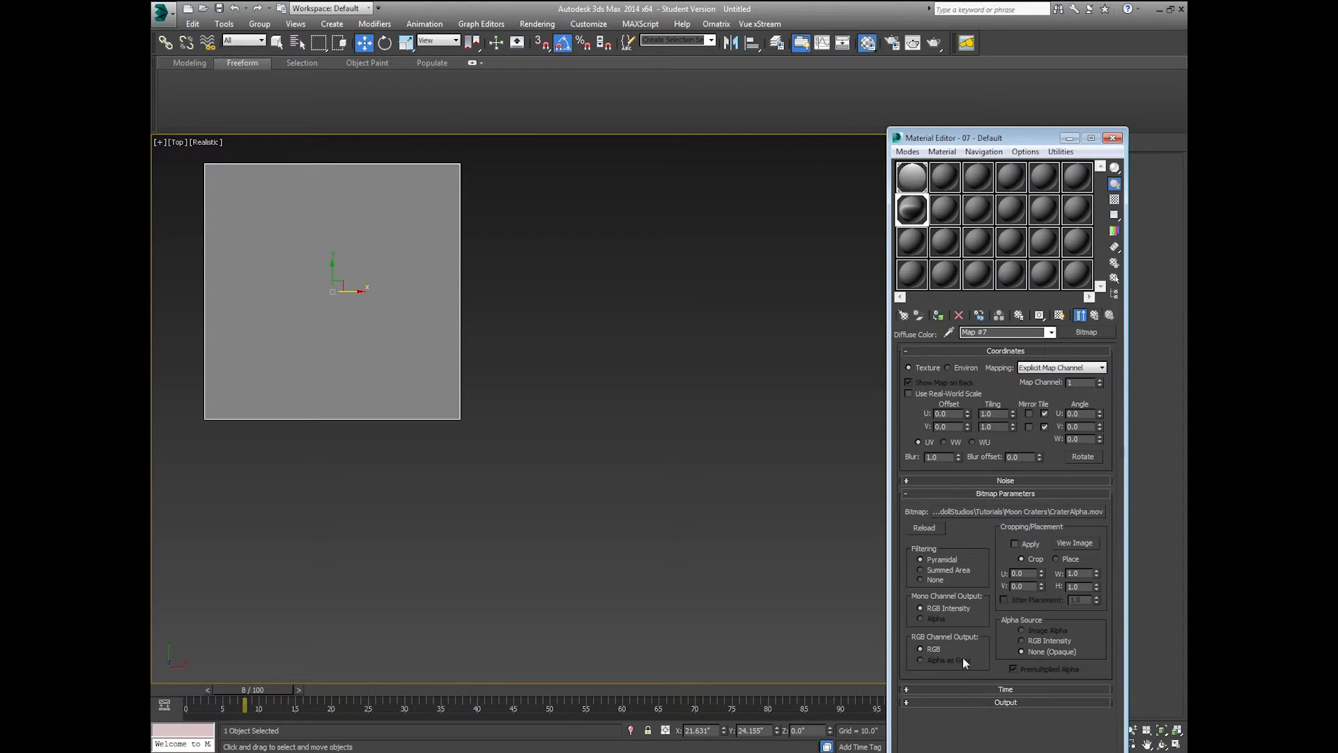
- Enable Sync Frames to Particle Age for the diffuse bitmap and return to the parent material
click(975, 689)
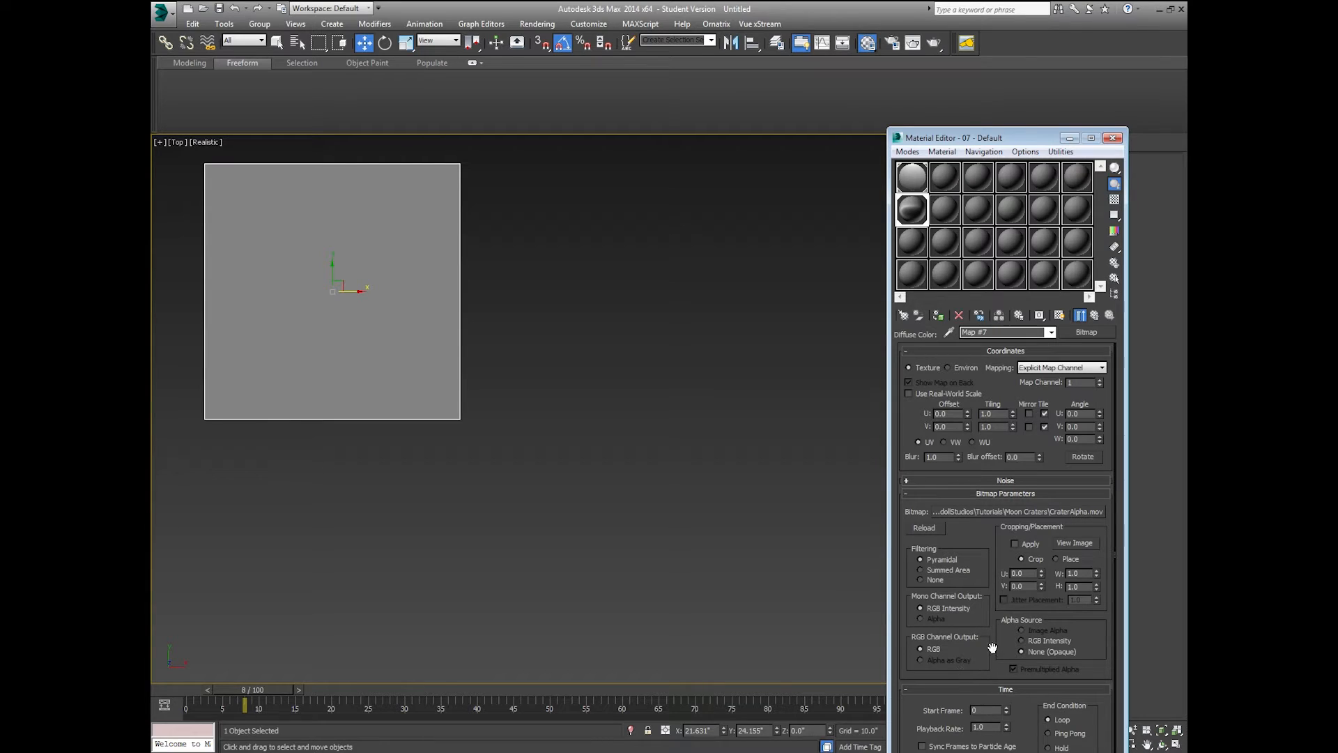
scroll(1005, 377, down, 1)
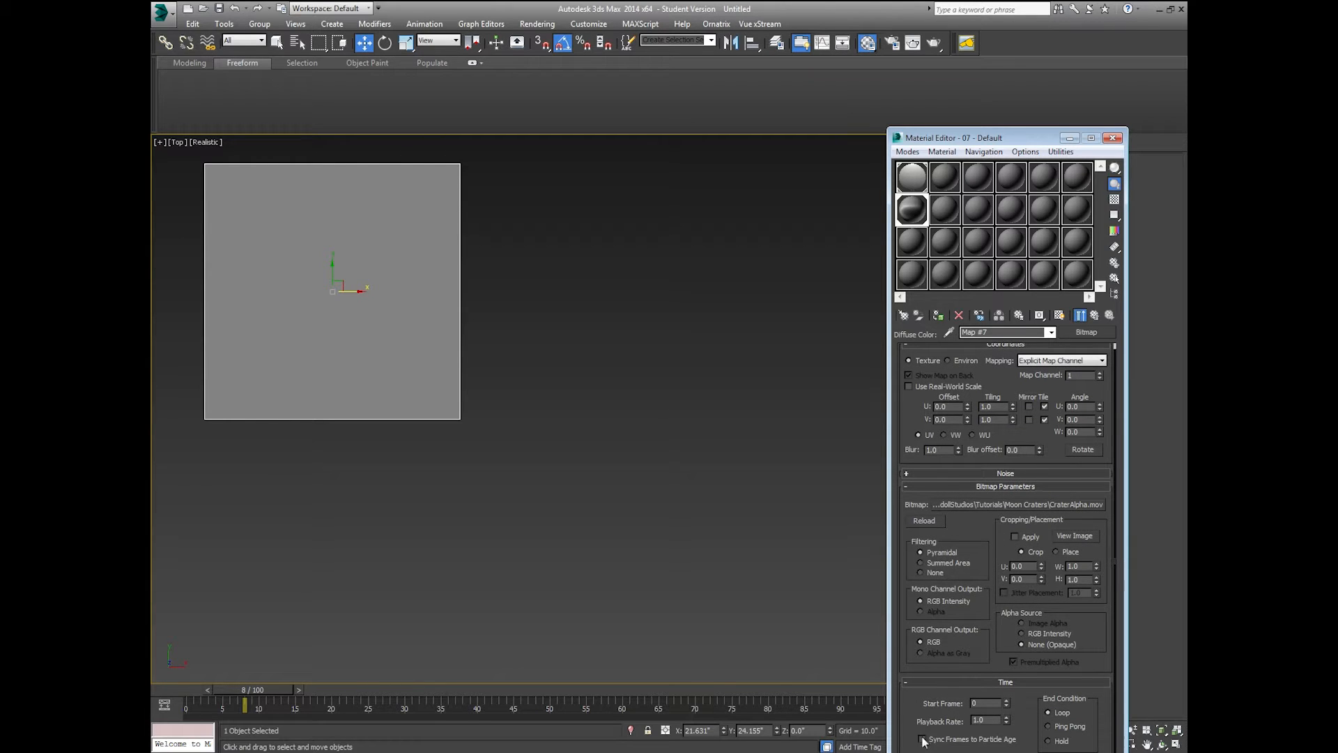
drag(990, 137, 977, 19)
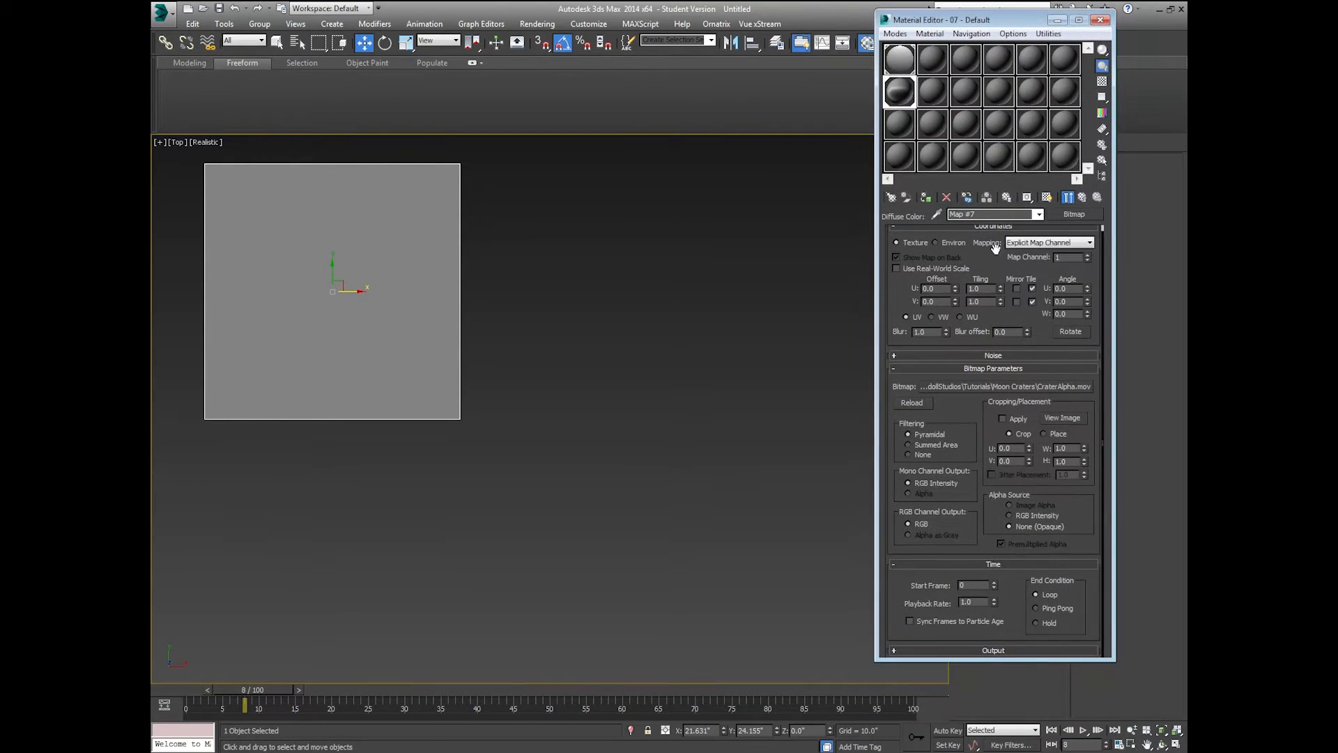
click(924, 621)
click(1085, 198)
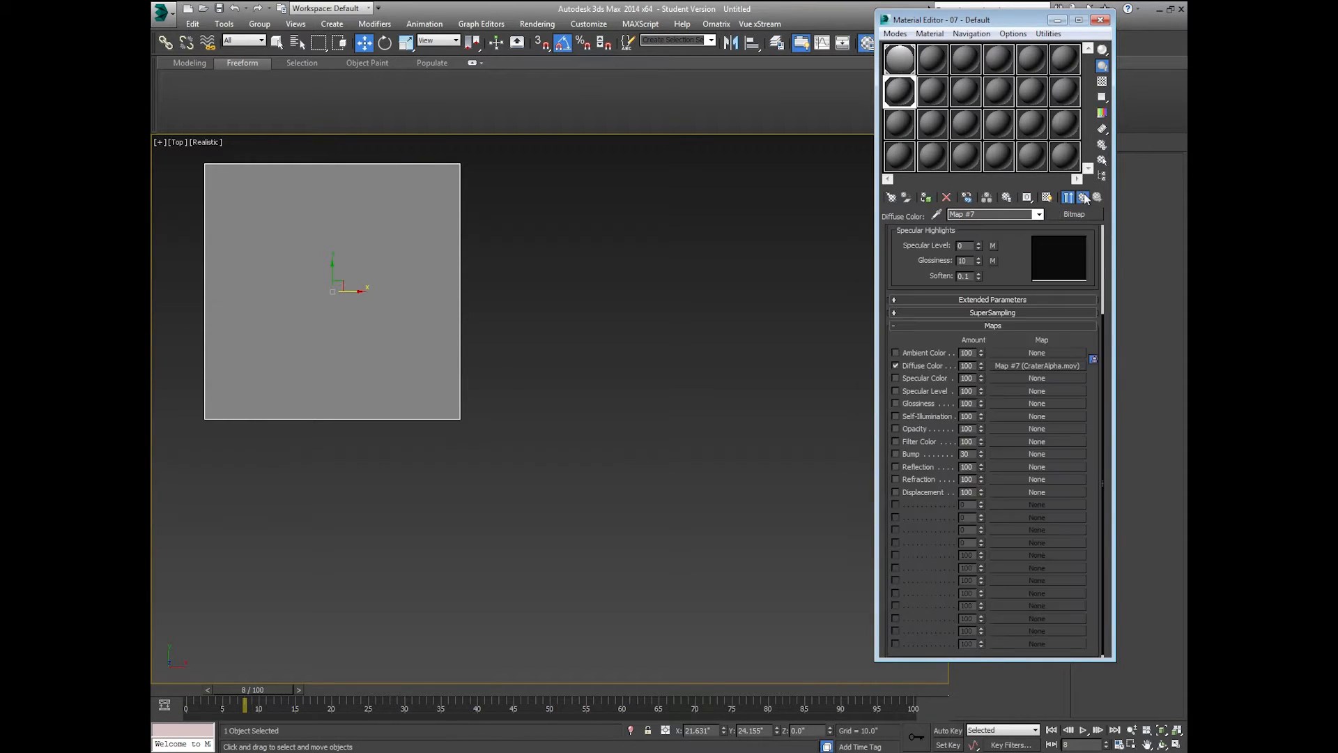
- Assign CraterAlpha_Cutout.mov as a Bitmap map to the material's Opacity and return to the parent material
drag(1005, 247, 1005, 263)
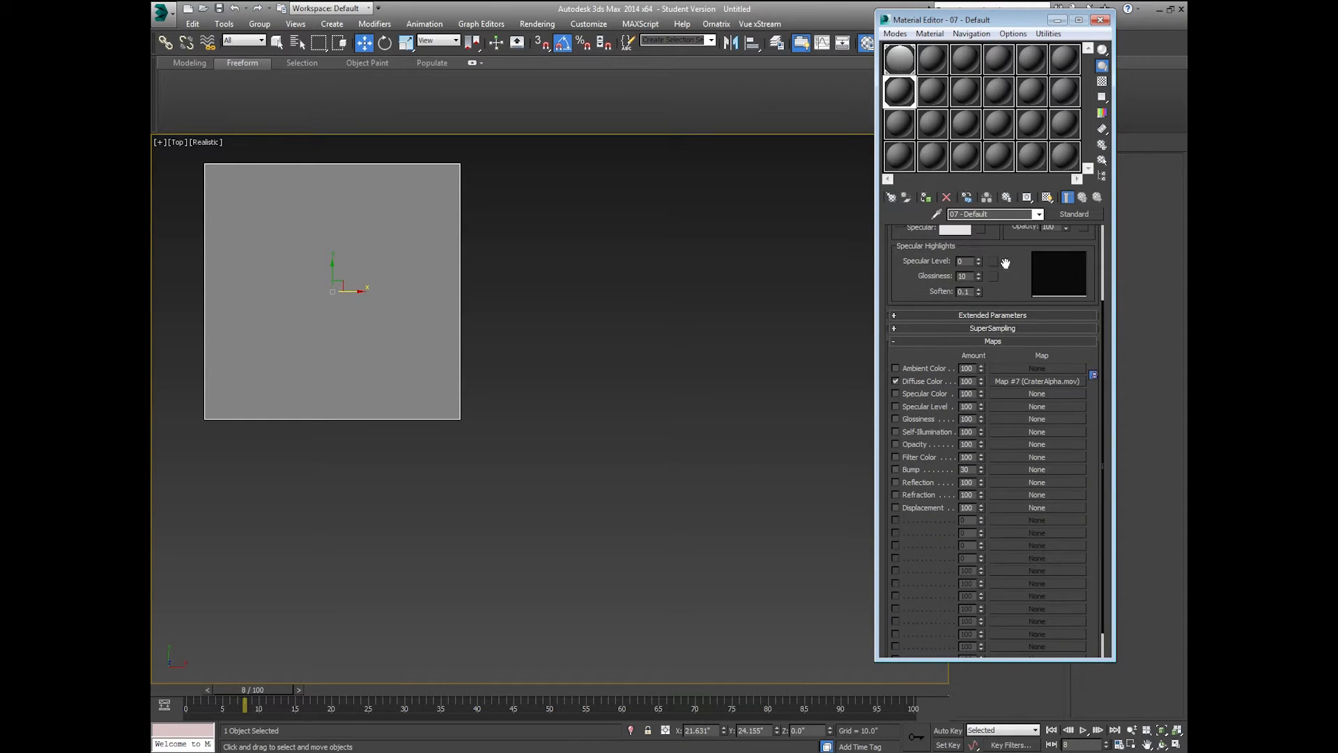
click(997, 444)
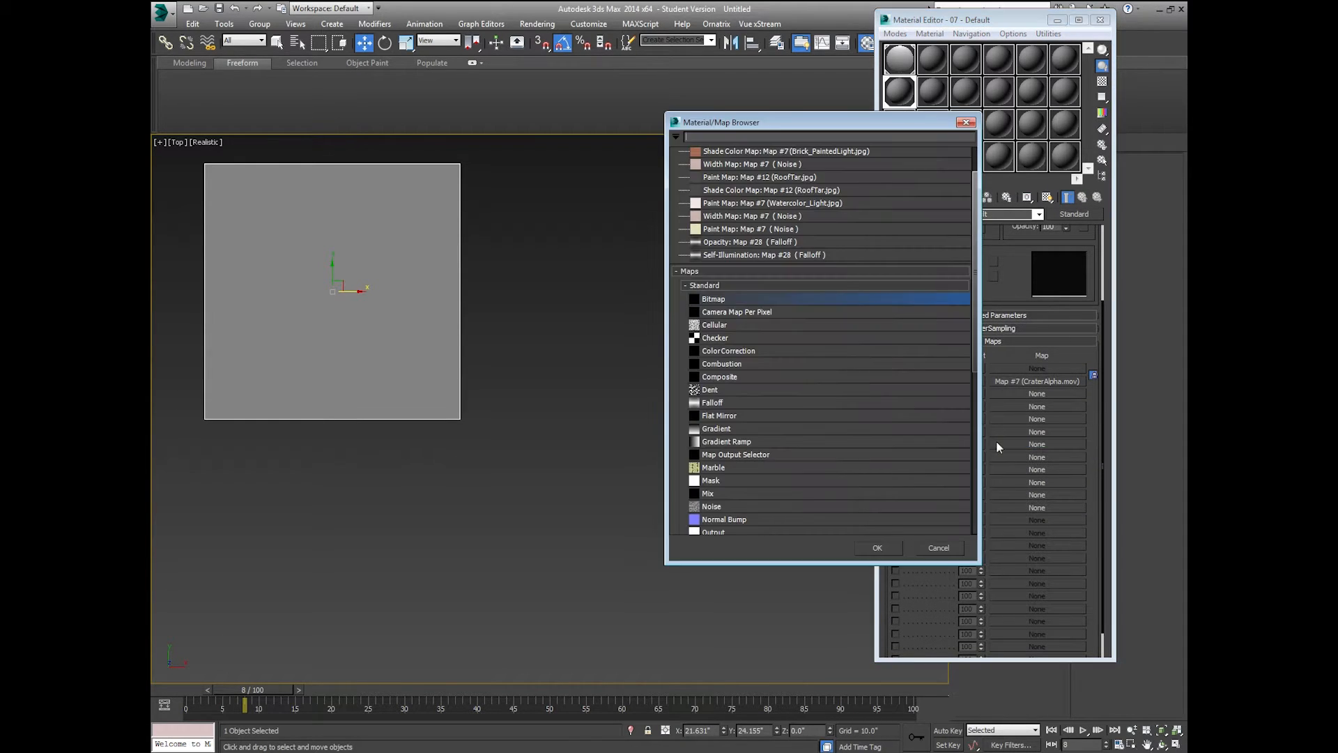
double_click(767, 299)
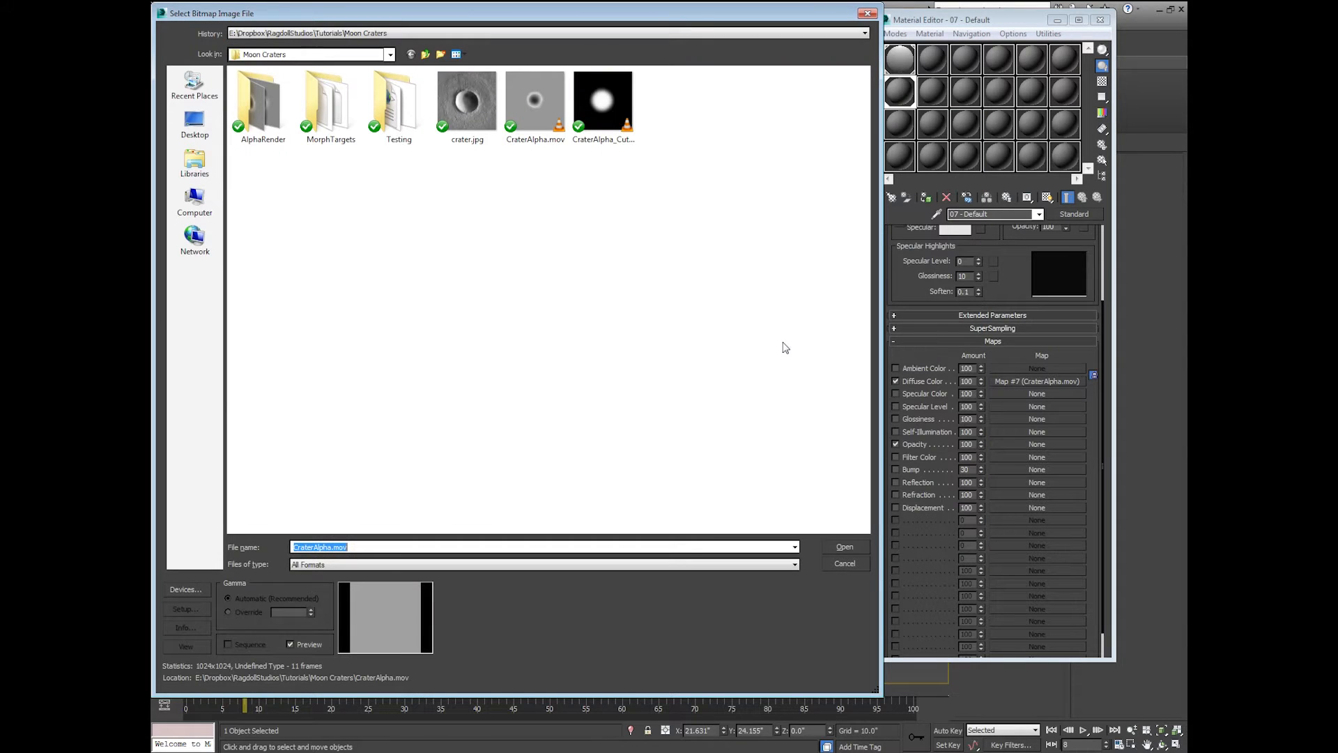
double_click(596, 112)
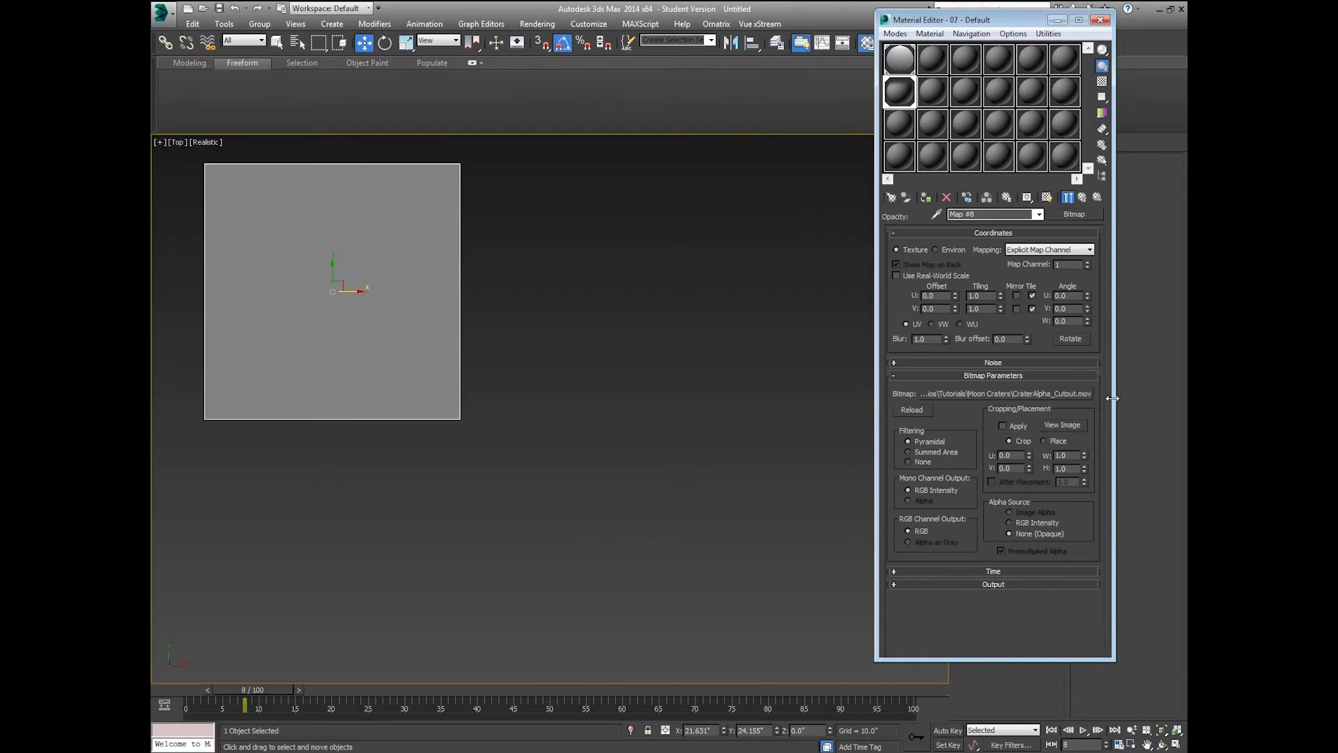
click(1080, 199)
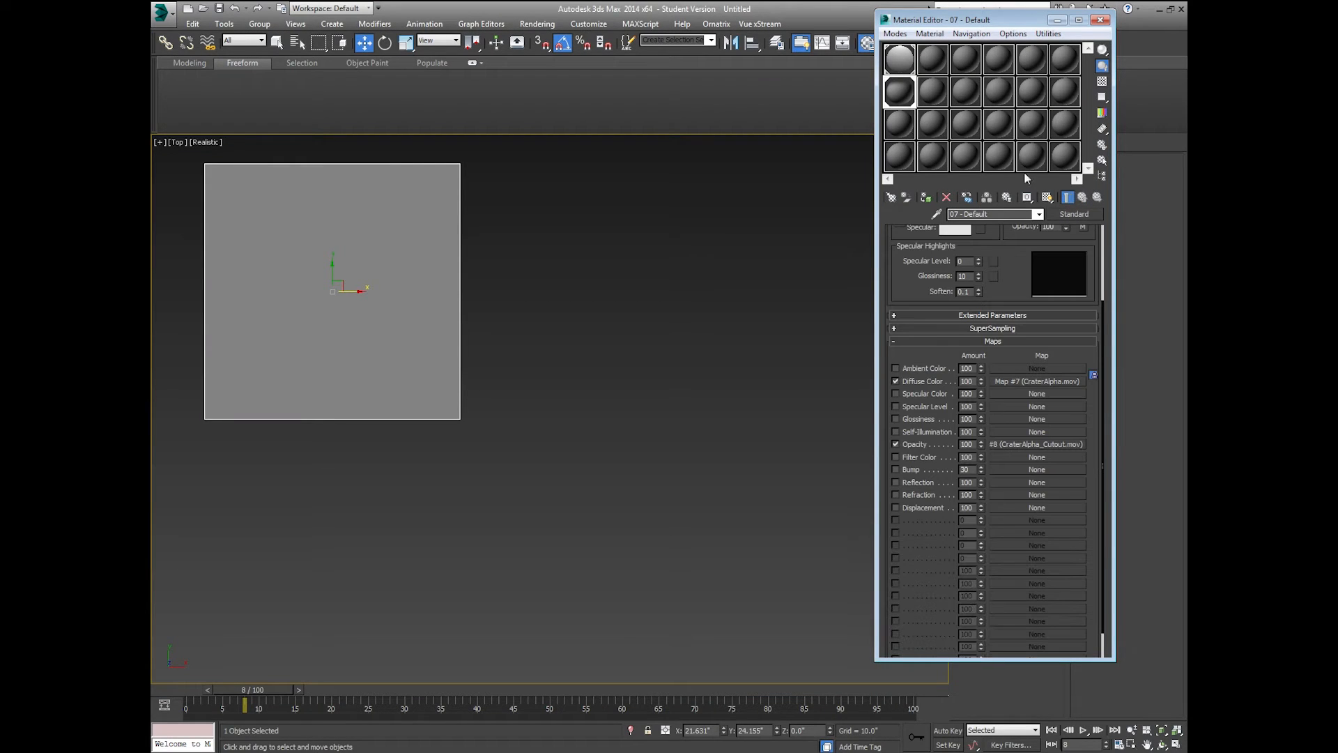
- Deselect the plane, test-render the crater in the Top viewport at frame 8, and close the render
click(561, 390)
middle_drag(482, 354, 716, 427)
scroll(716, 426, up, 3)
middle_drag(522, 364, 663, 430)
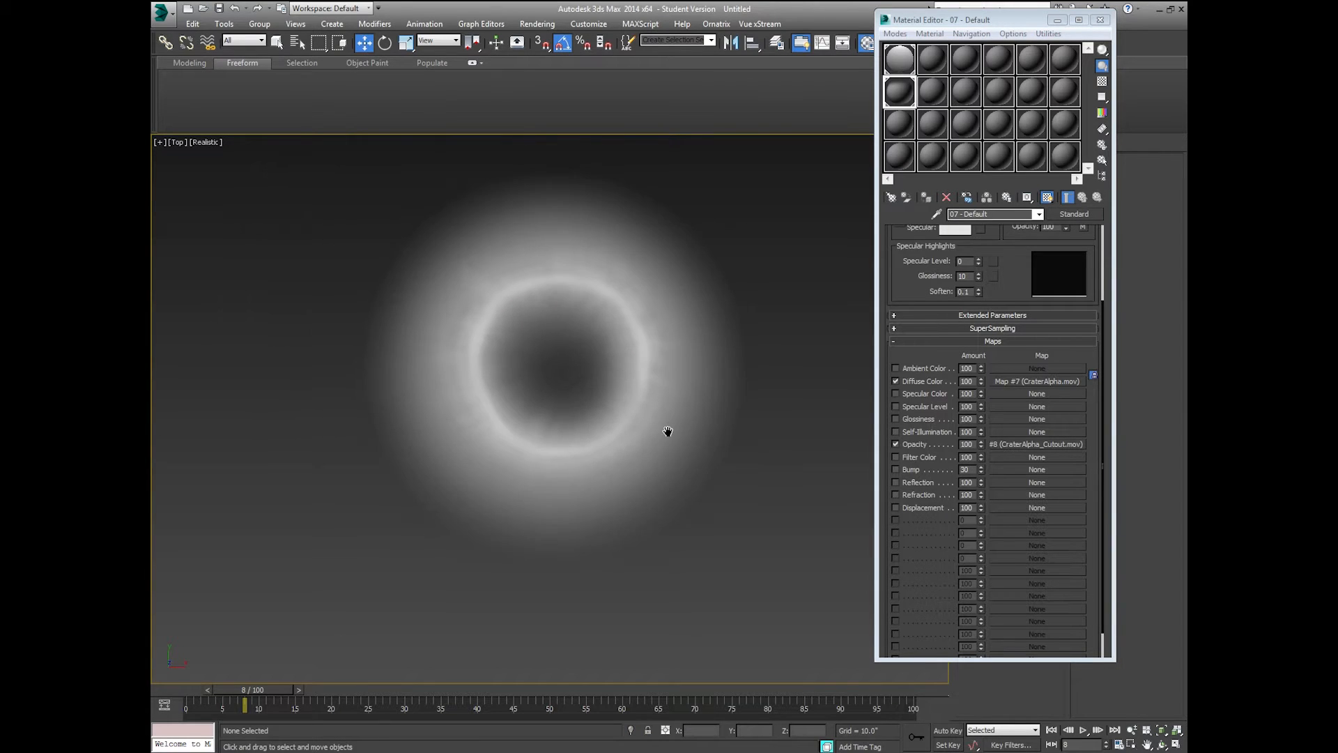
scroll(668, 432, up, 2)
scroll(616, 439, down, 3)
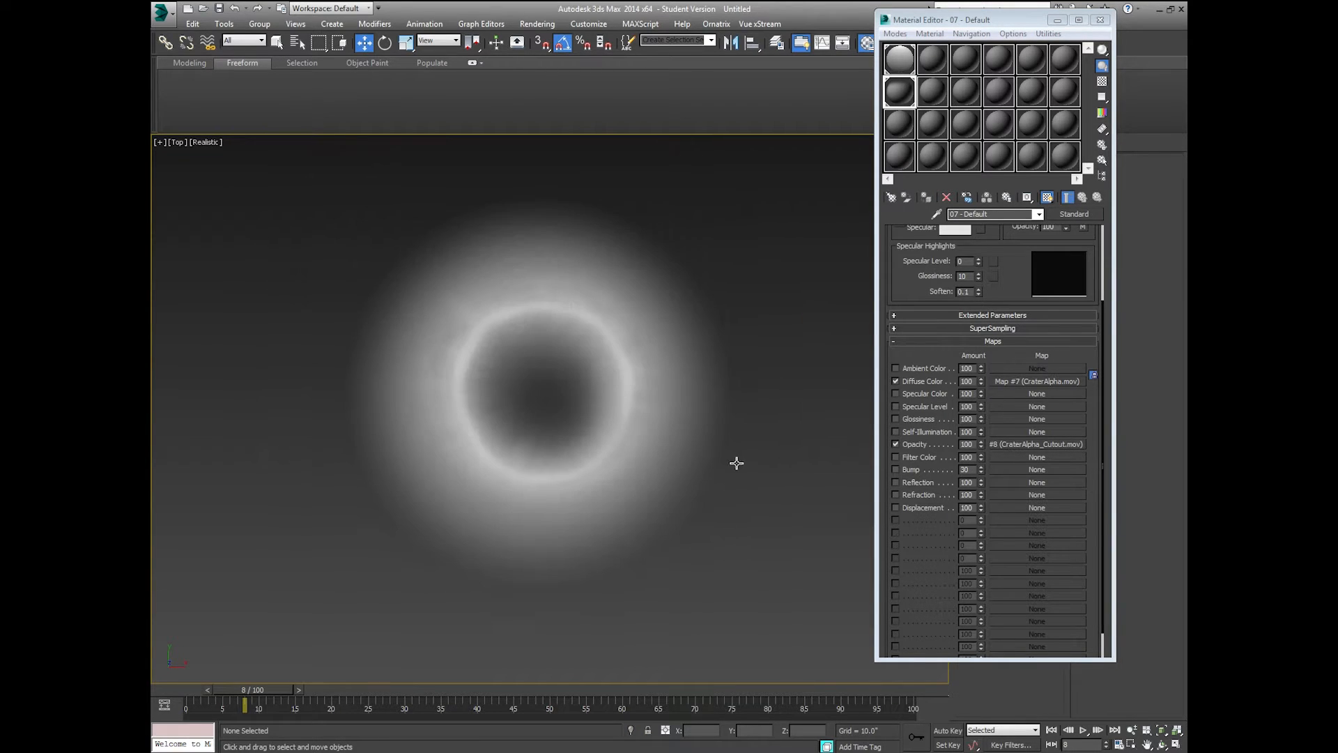
key(shift+q)
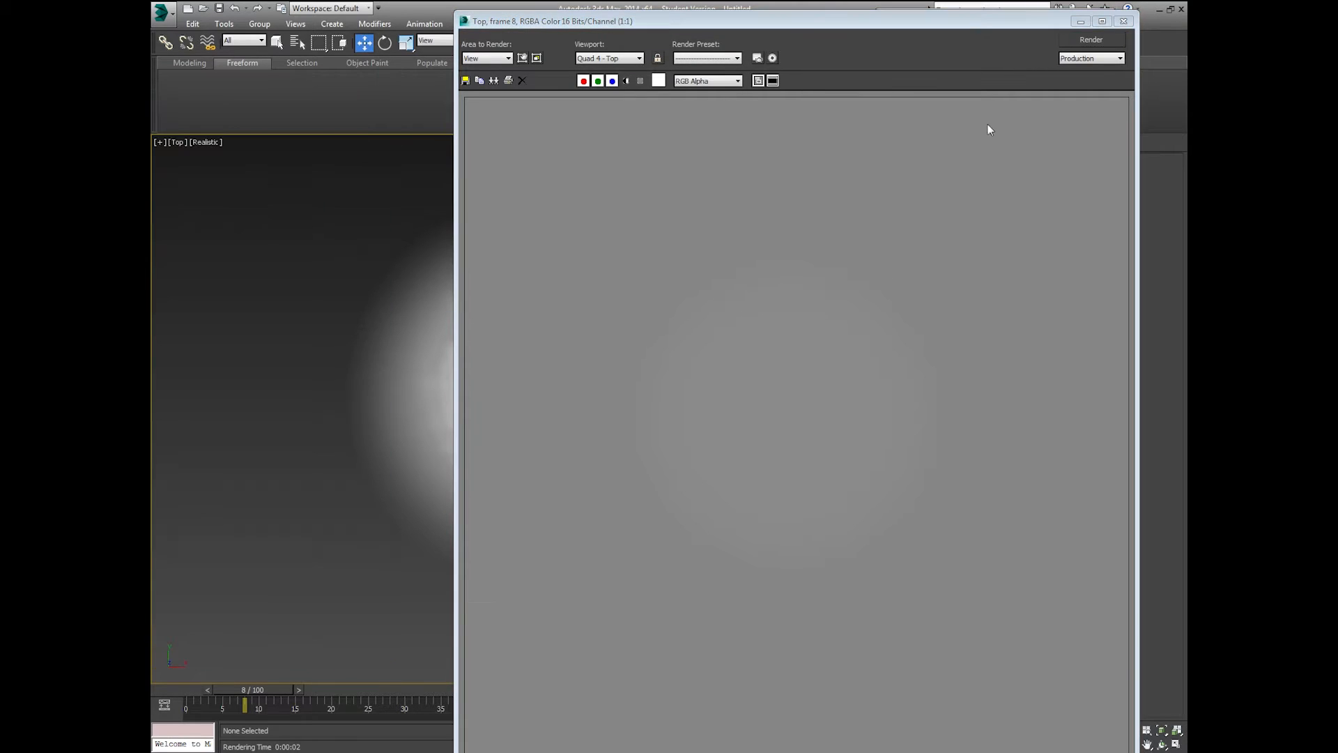
click(1124, 21)
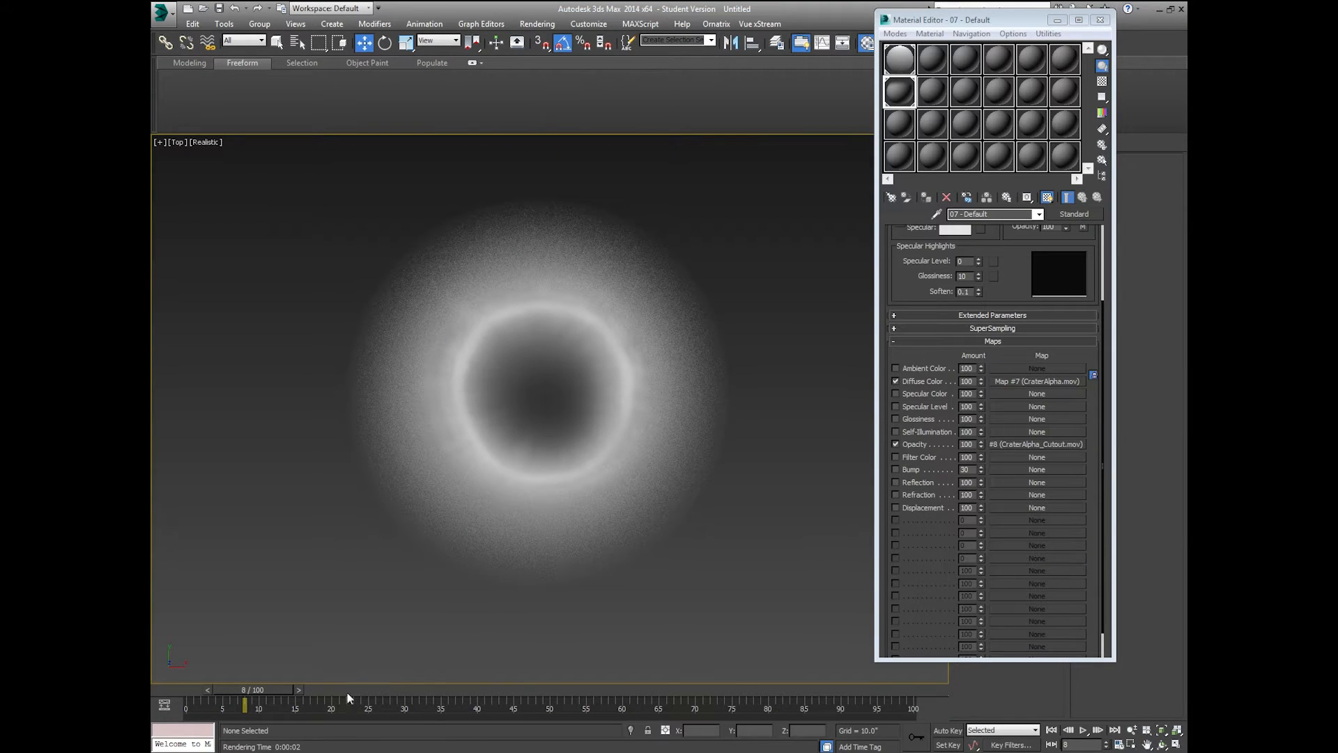
- Render the Top viewport again to recheck the crater's opacity cutout, and close the render
mouse_move(258, 689)
mouse_down()
mouse_move(294, 690)
mouse_move(250, 690)
mouse_up()
key(w)
middle_drag(450, 543, 514, 544)
scroll(515, 544, up, 2)
scroll(515, 544, down, 2)
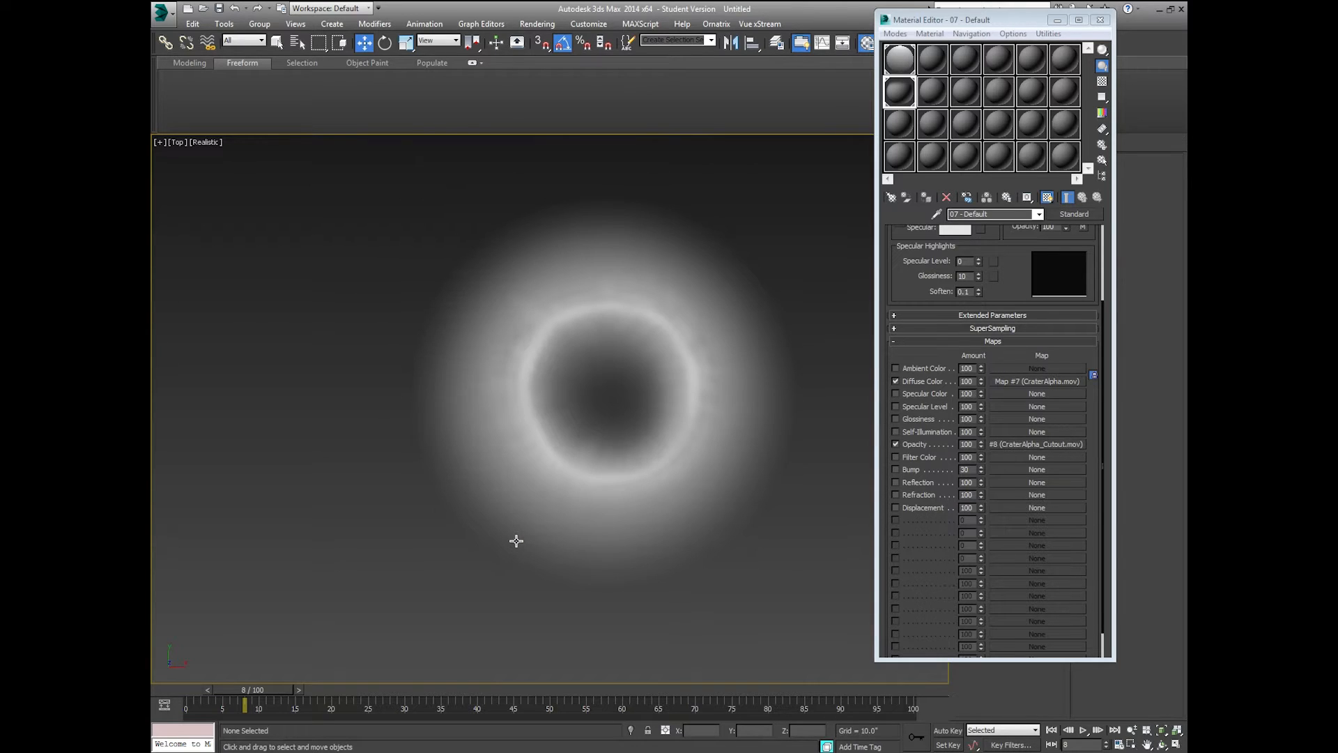
key(shift+q)
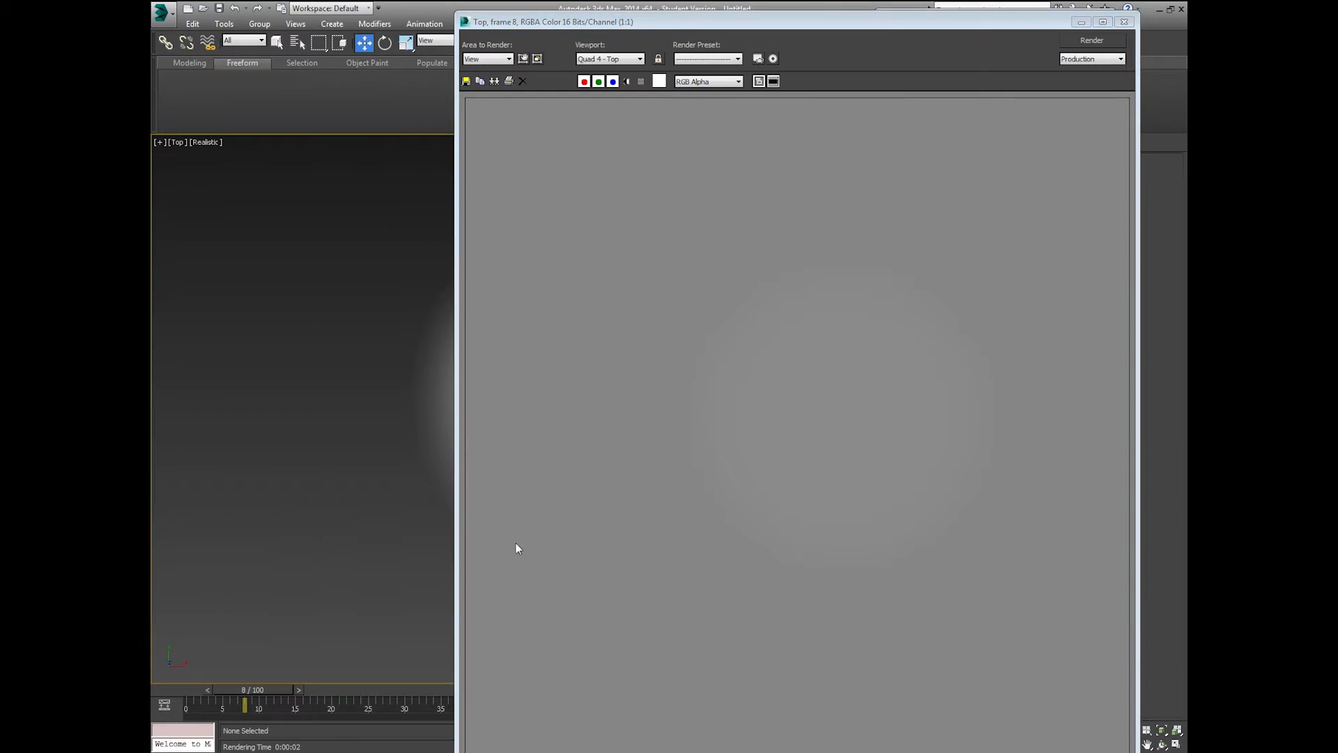
click(1124, 21)
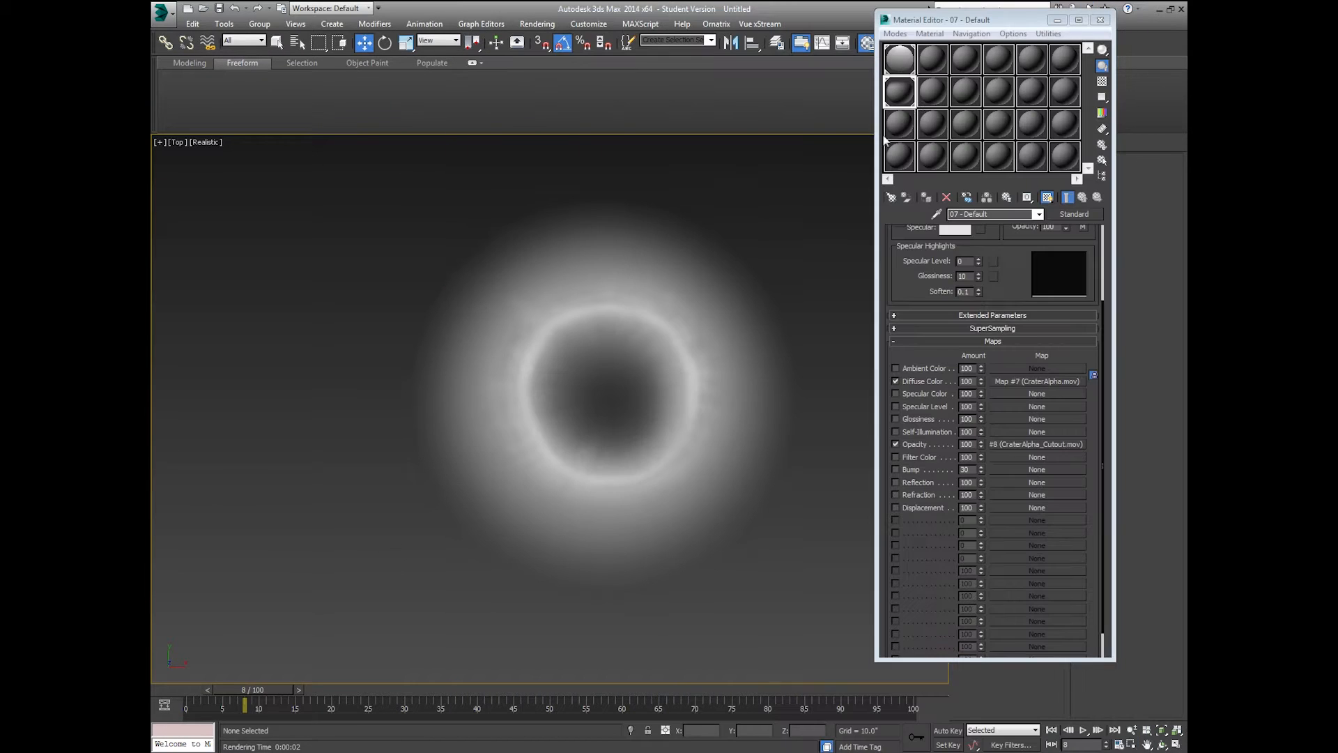
- Move the Material Editor aside and turn off Save File in the render output settings, then close Render Setup
middle_drag(395, 293, 428, 341)
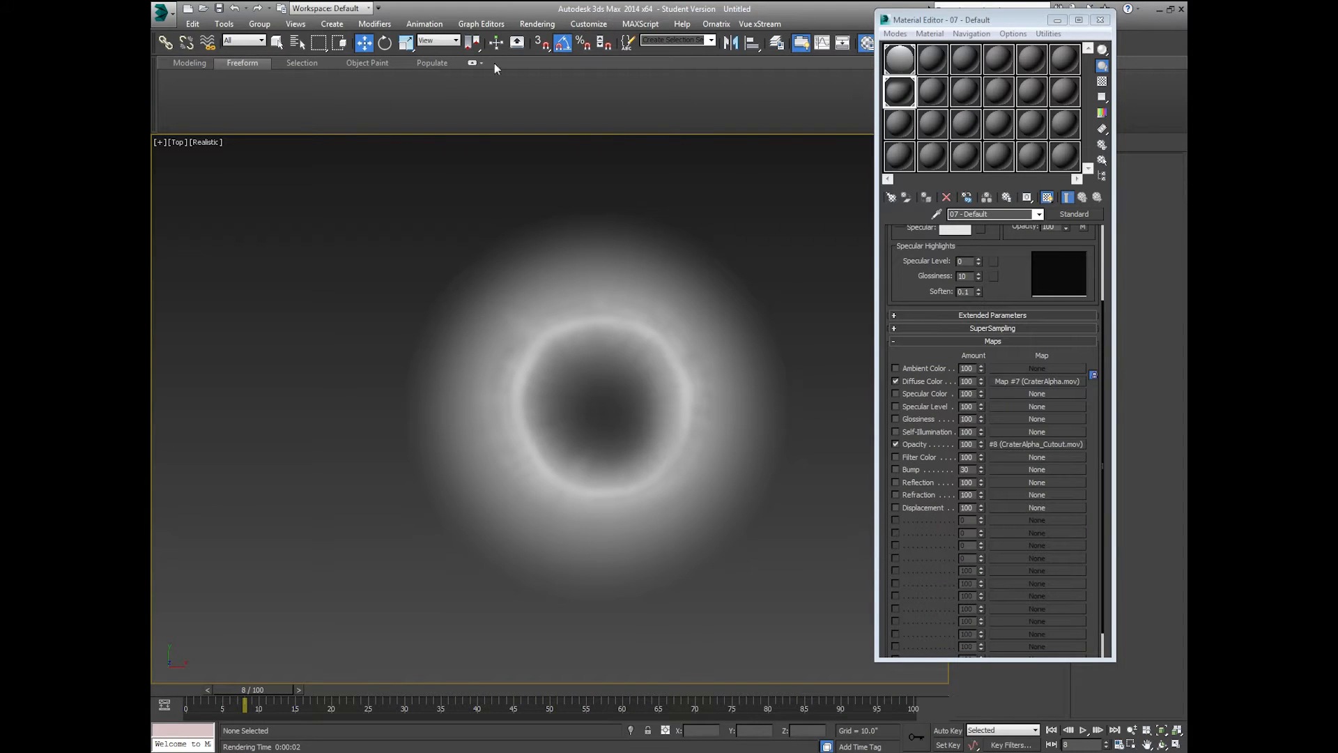
drag(915, 27, 1030, 242)
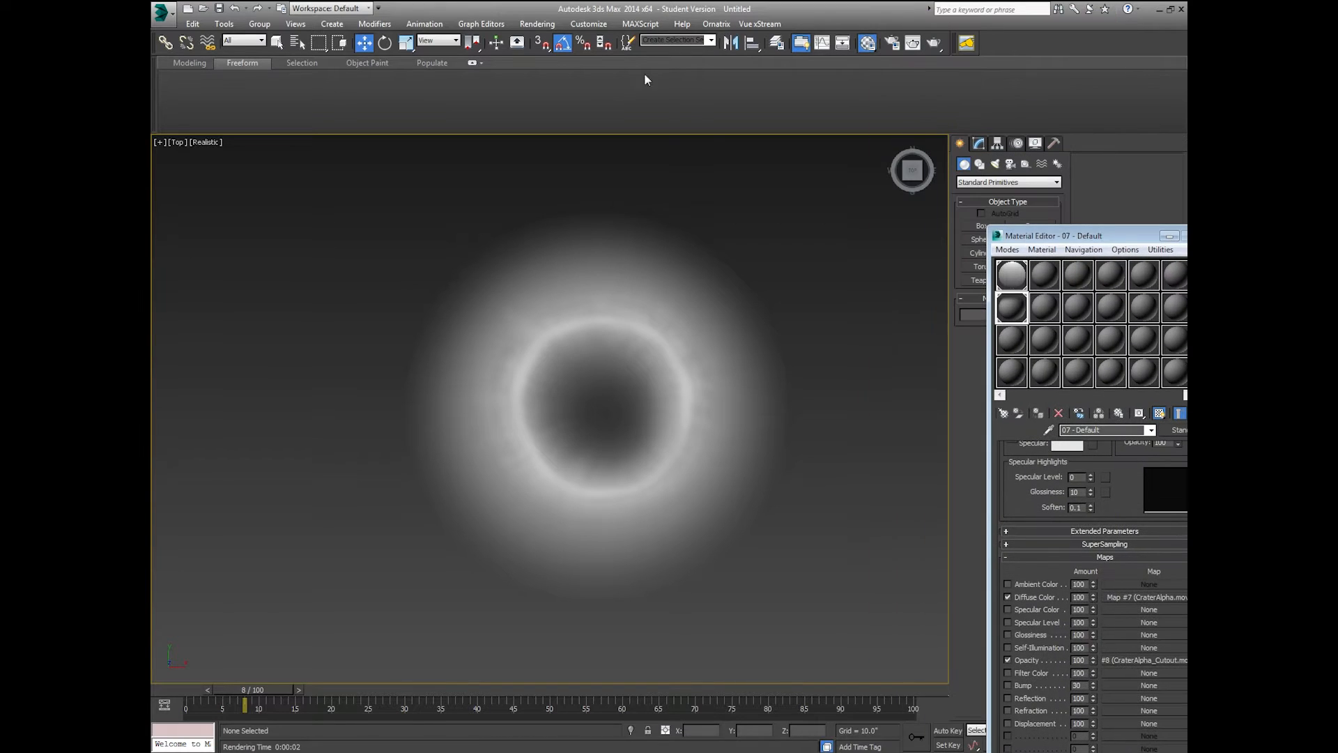
click(538, 23)
click(556, 68)
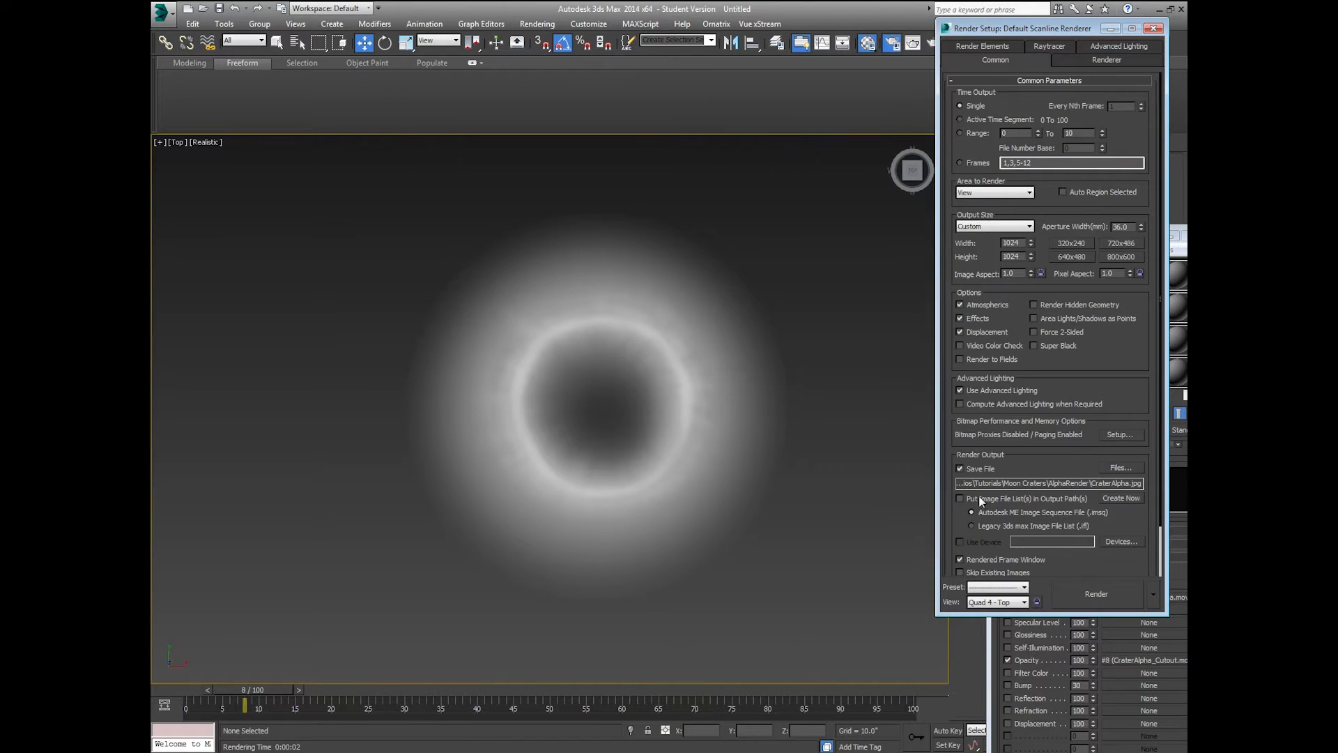
click(982, 471)
click(1154, 29)
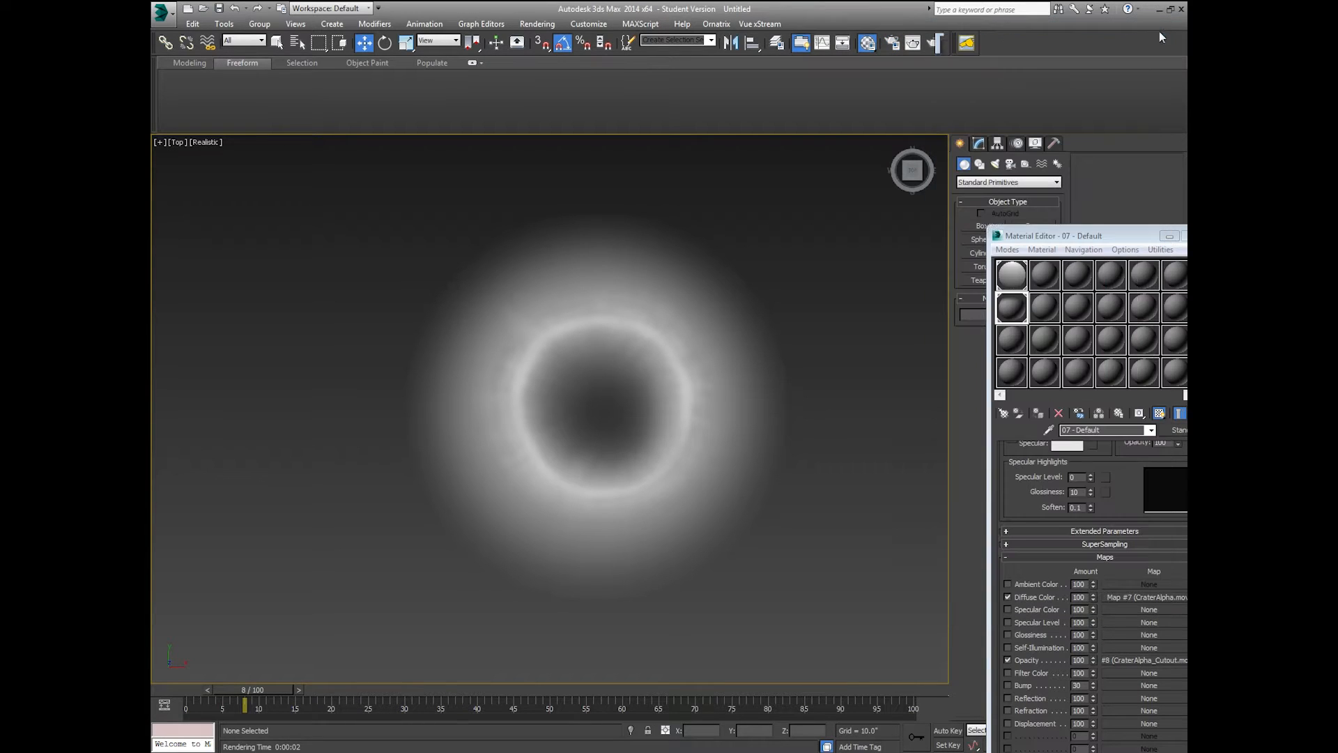
- Render the Top viewport at frame 8 with file saving off, and close the render
middle_drag(792, 312, 762, 308)
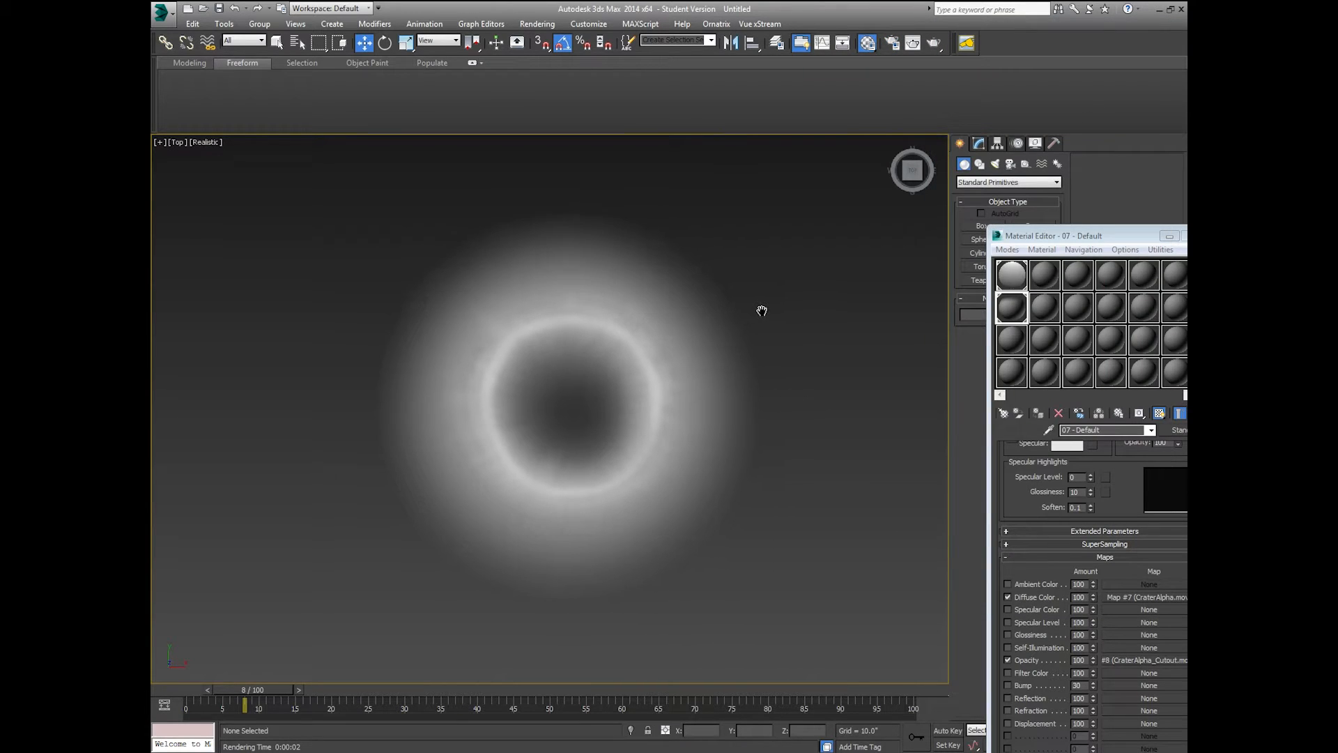
click(934, 43)
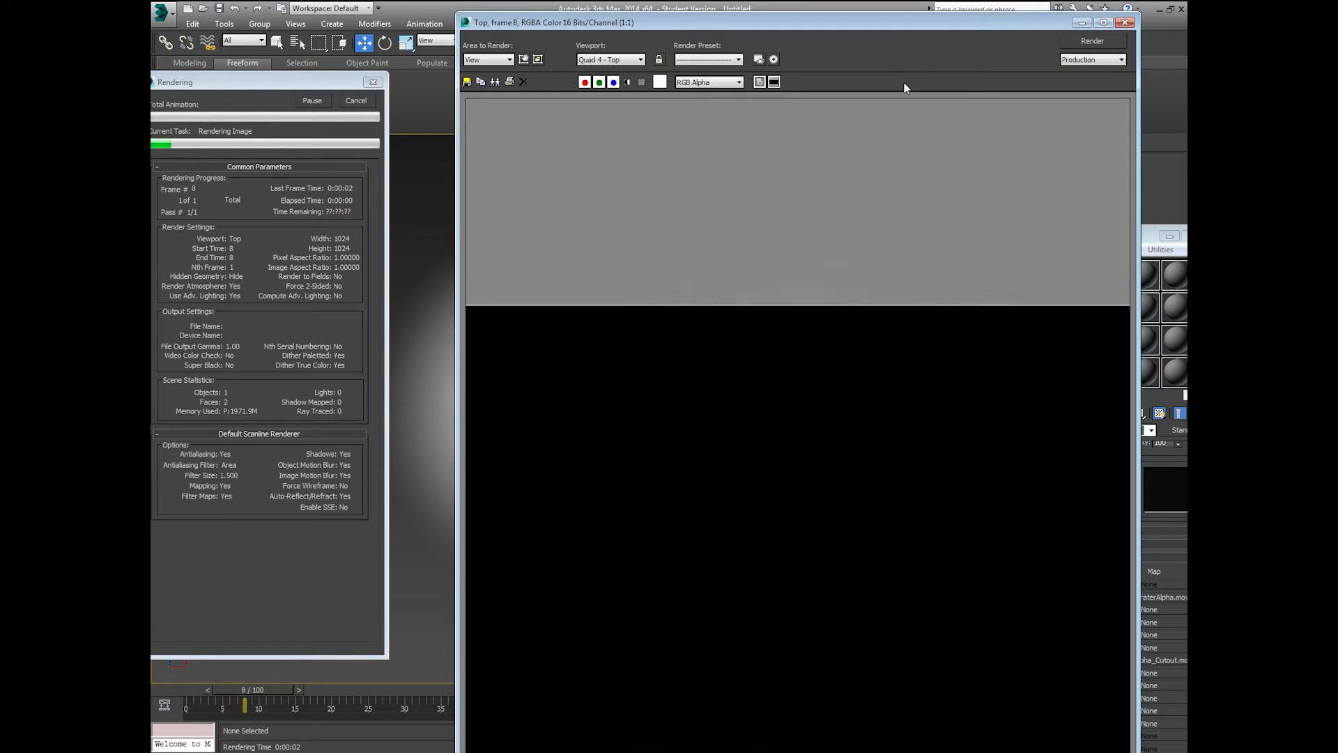
click(1125, 23)
- Select the crater plane, test-render it from a slightly tilted orthographic view, and close the render
drag(1054, 242, 899, 64)
click(763, 314)
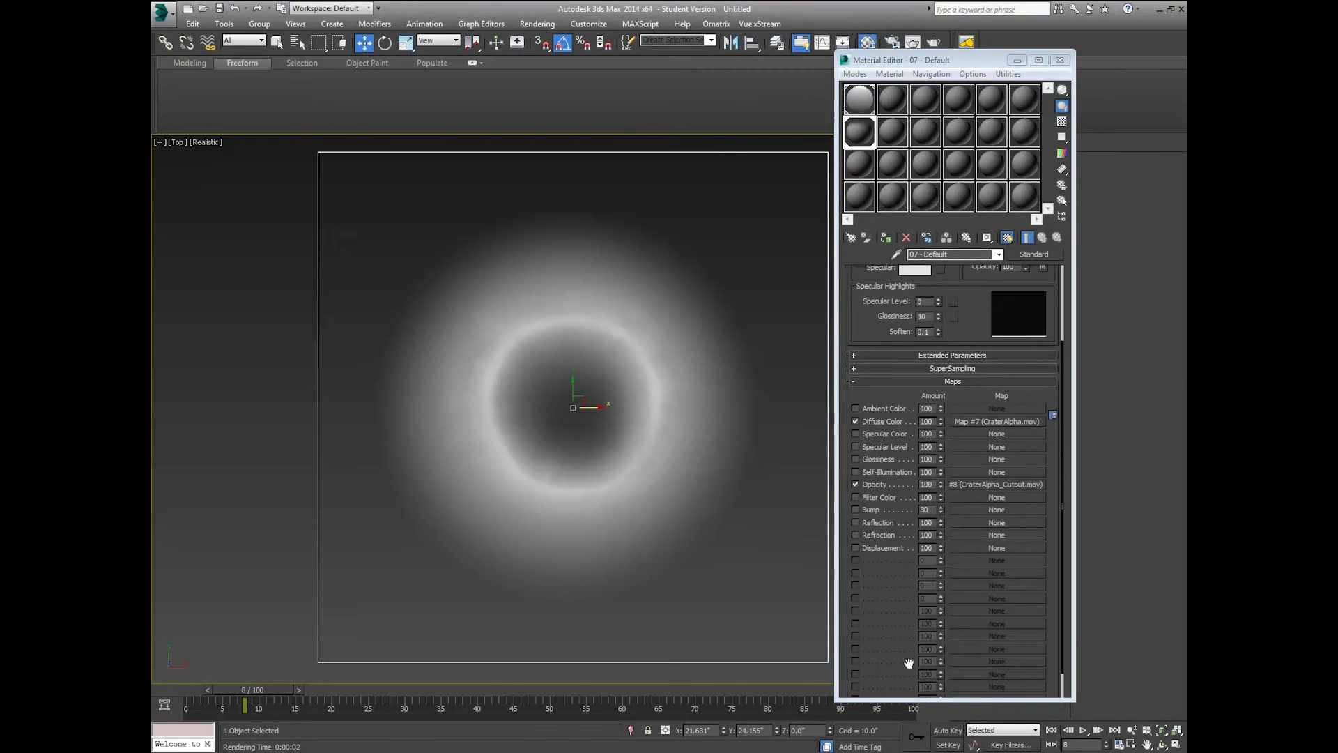
click(1161, 745)
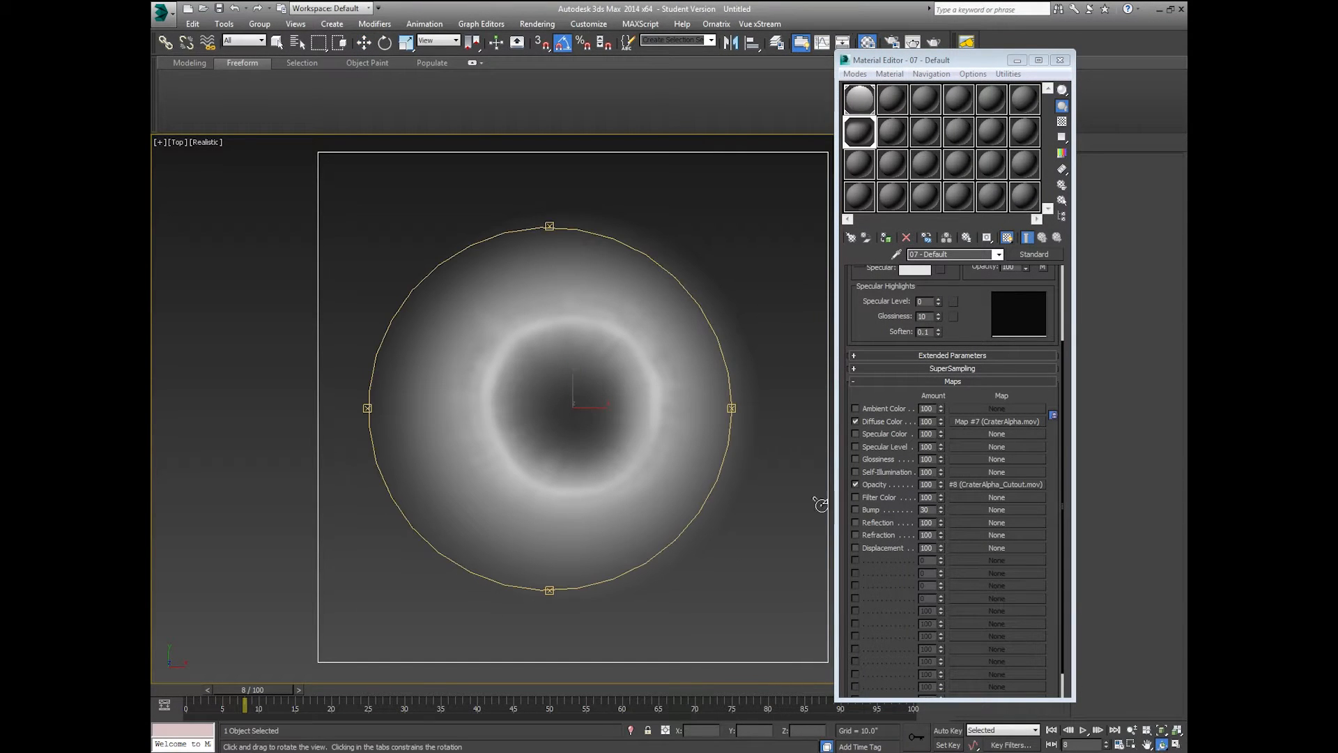
drag(592, 473, 547, 244)
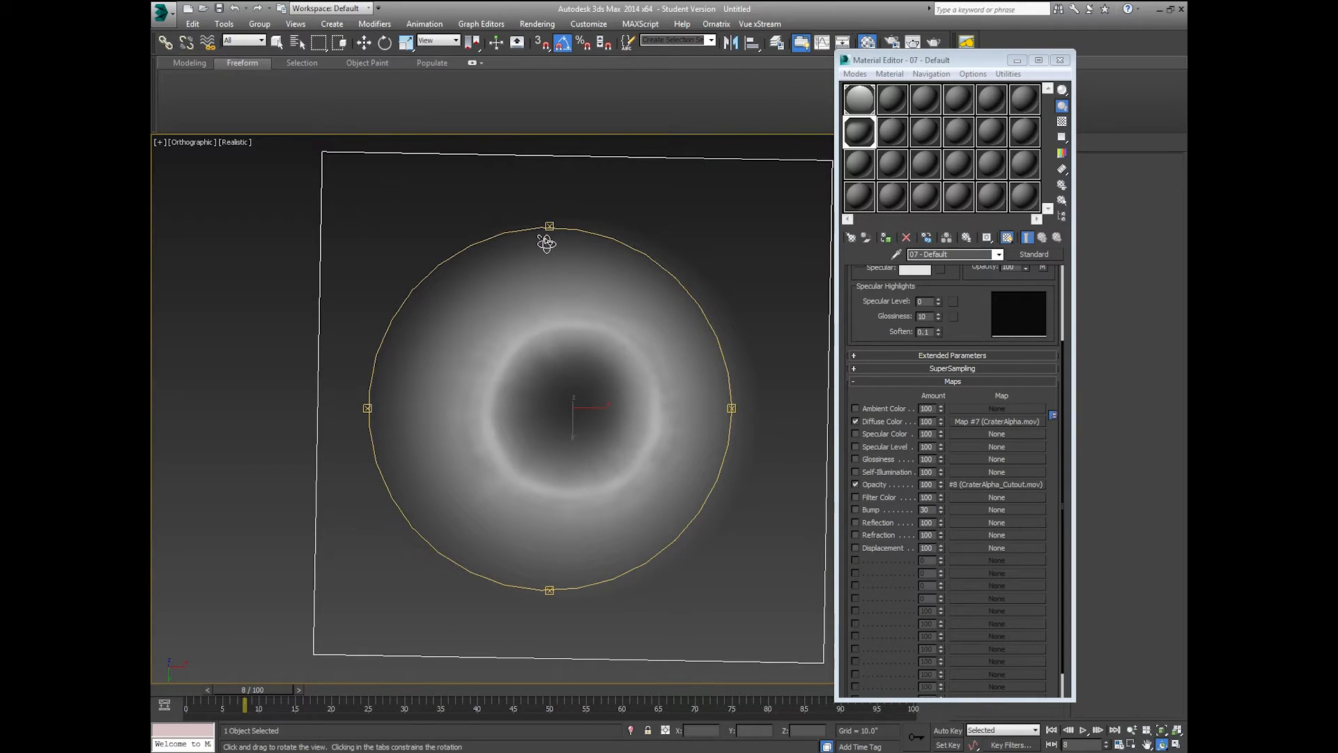
key(shift+q)
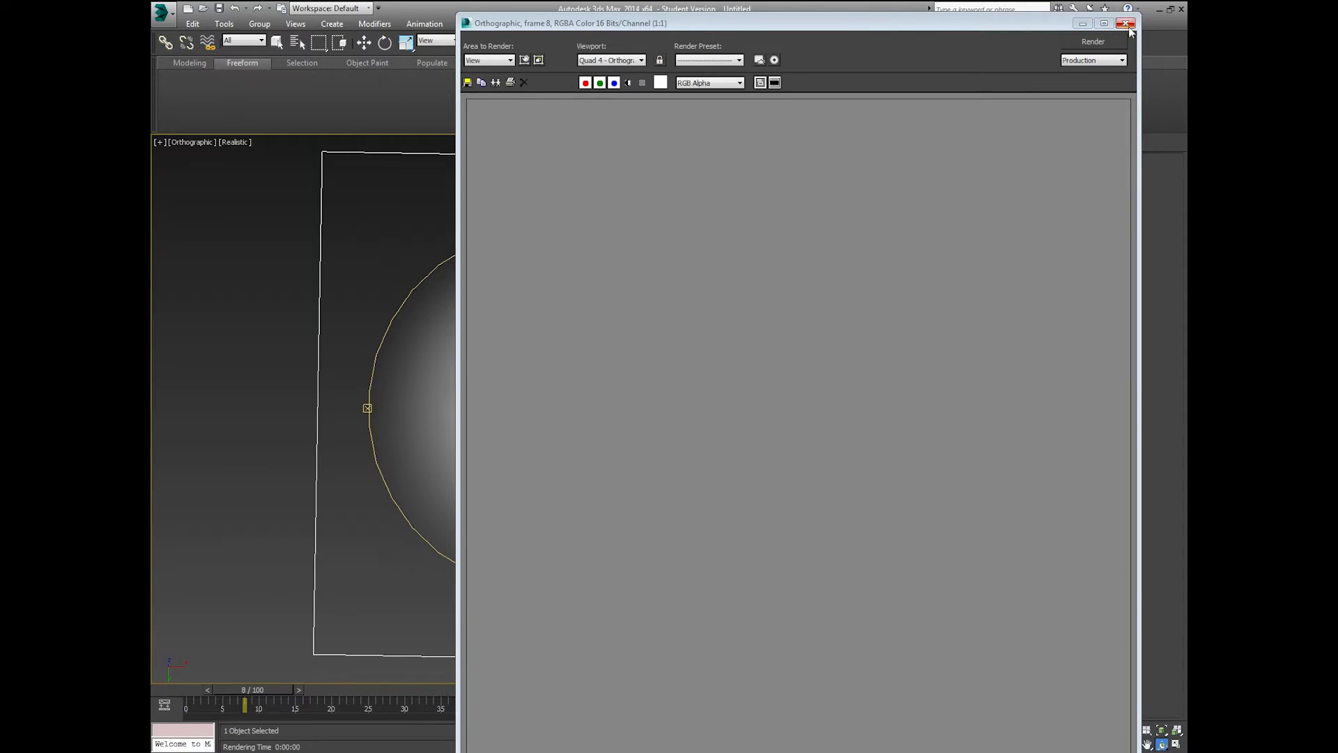
click(1125, 23)
- Disable the material's Opacity map, test-render the orthographic view at frame 8, and close the render
drag(693, 411, 532, 532)
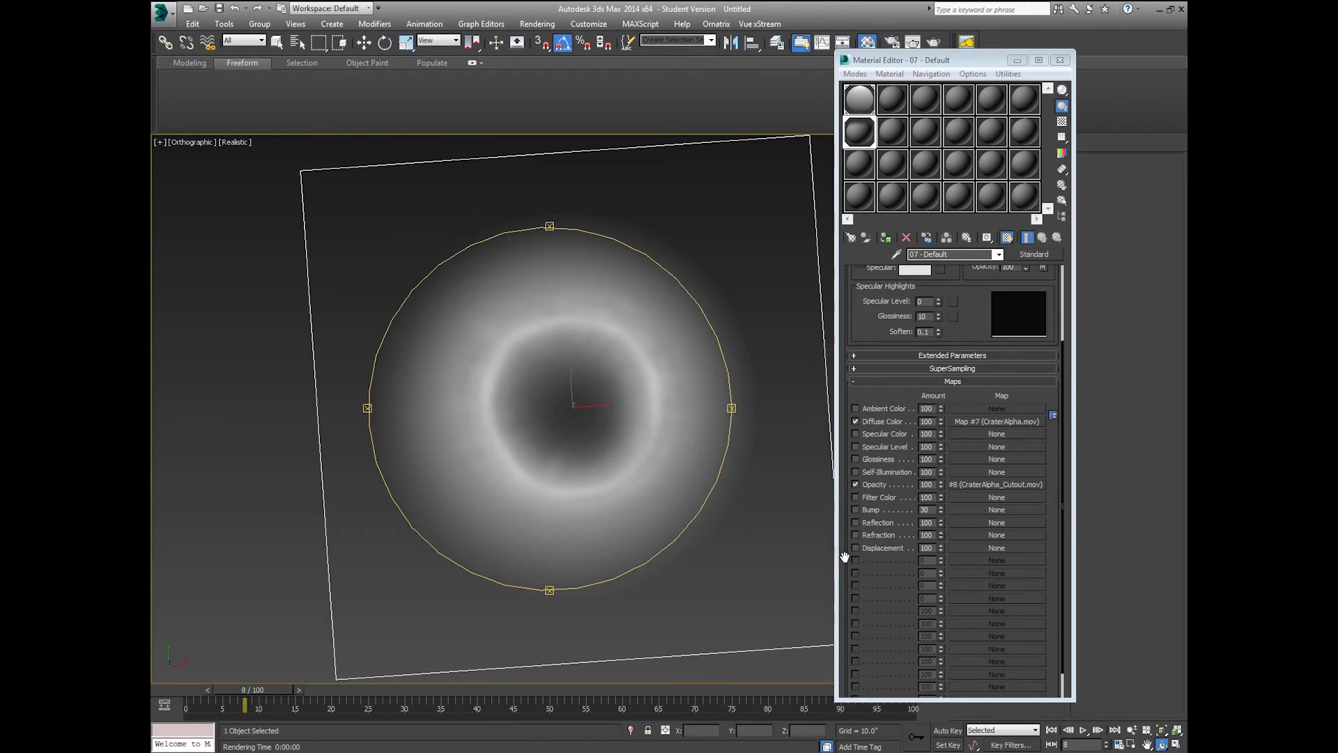
click(876, 483)
key(shift+q)
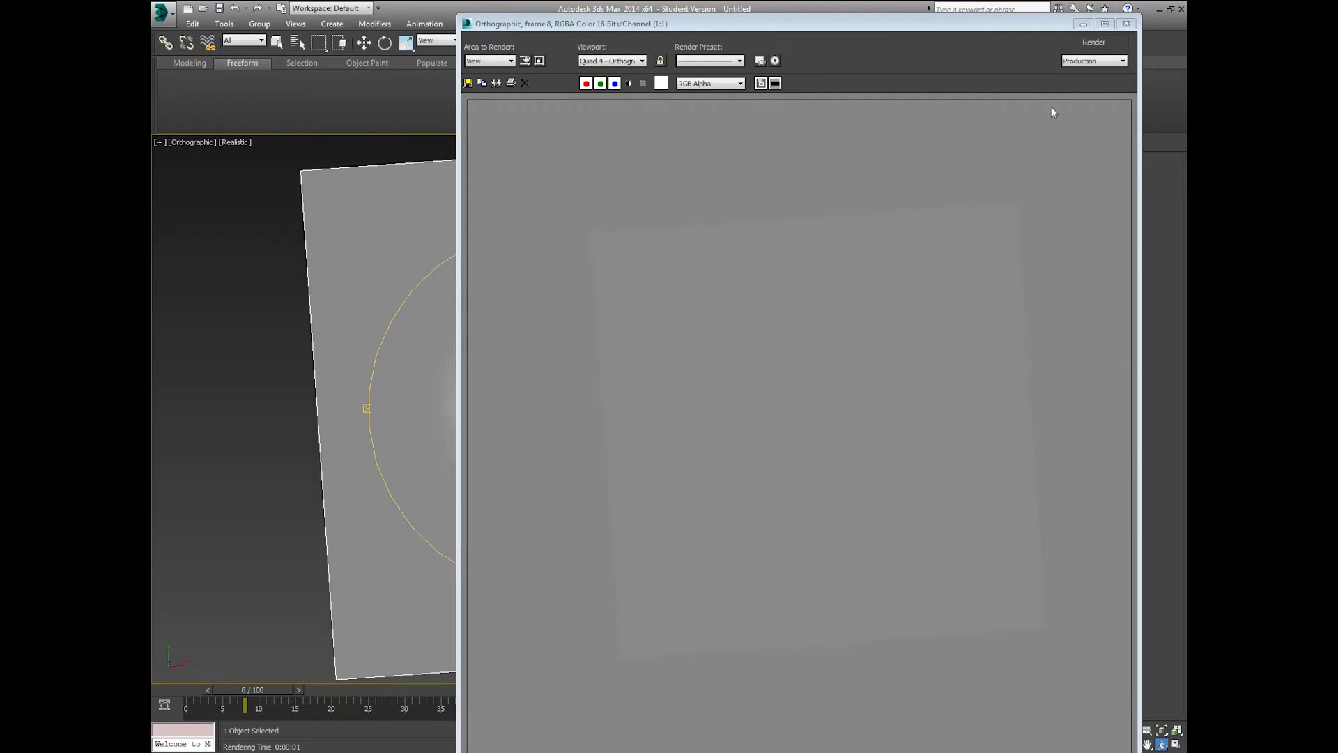
click(1130, 25)
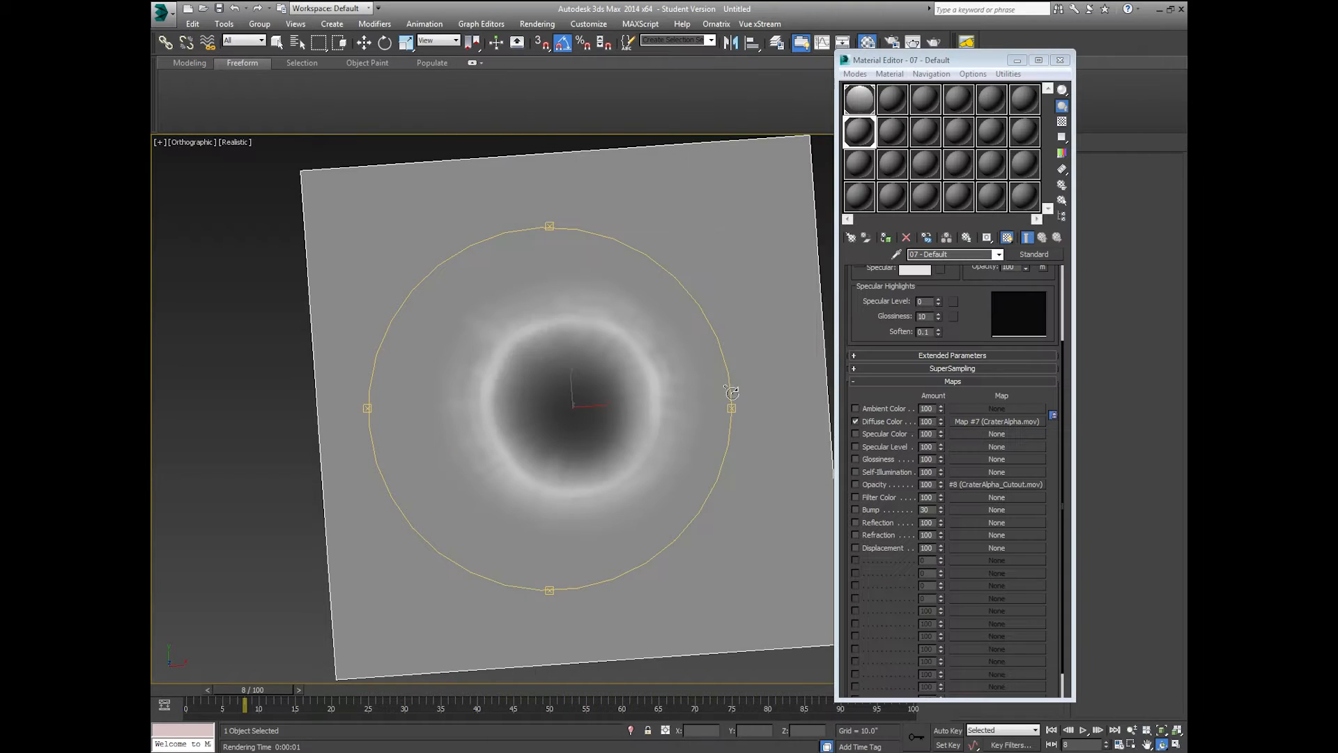
- Set the material's Self-Illumination to 100, test-render the plane in the Top view at frame 8, and close the render
drag(602, 437, 585, 436)
key(t)
scroll(578, 452, up, 2)
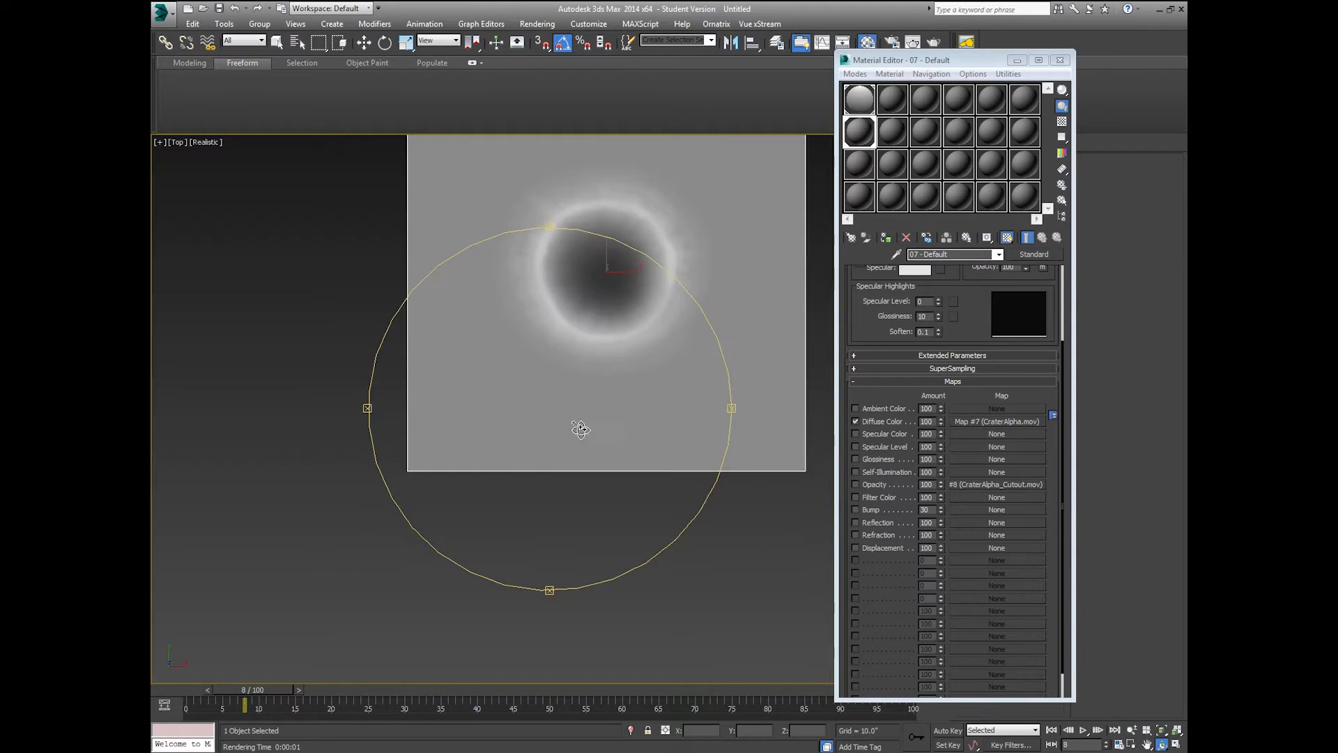
middle_drag(668, 212, 653, 362)
scroll(654, 361, up, 1)
middle_drag(595, 440, 598, 389)
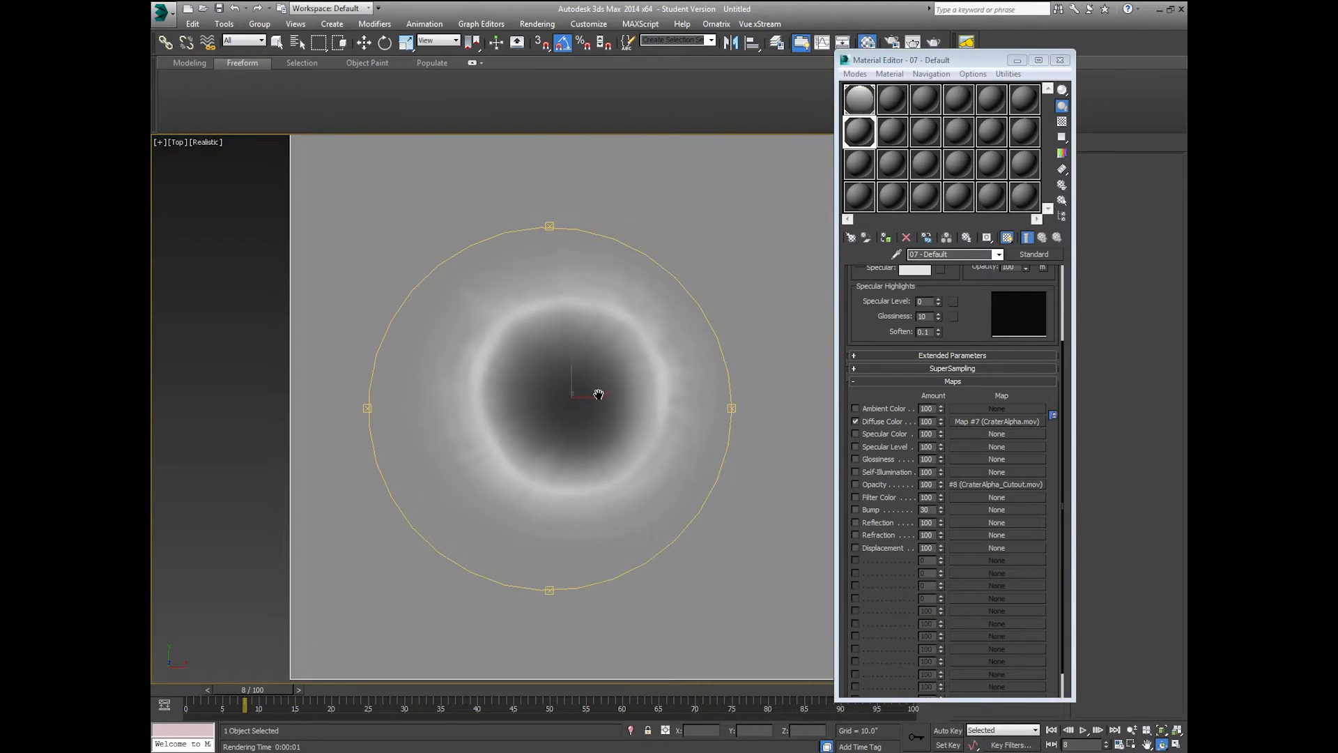
drag(964, 320, 952, 404)
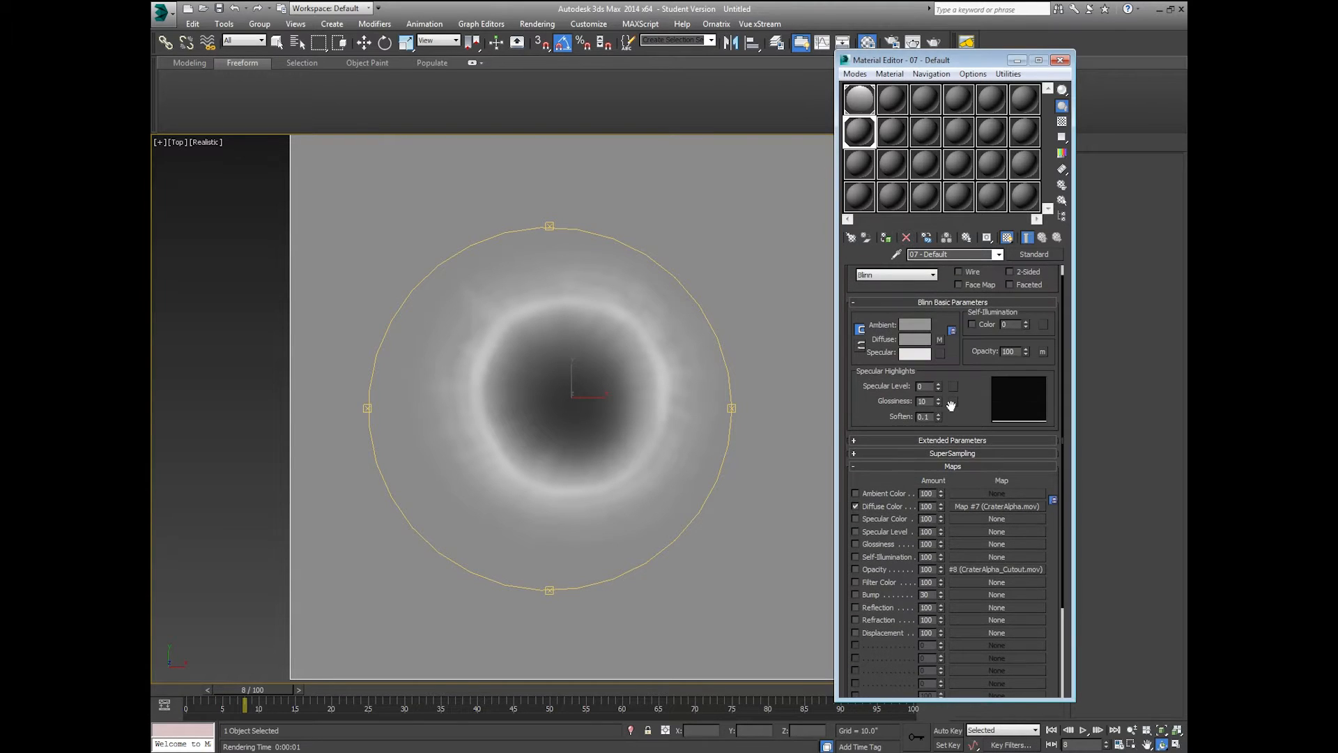
drag(1026, 273, 1026, 259)
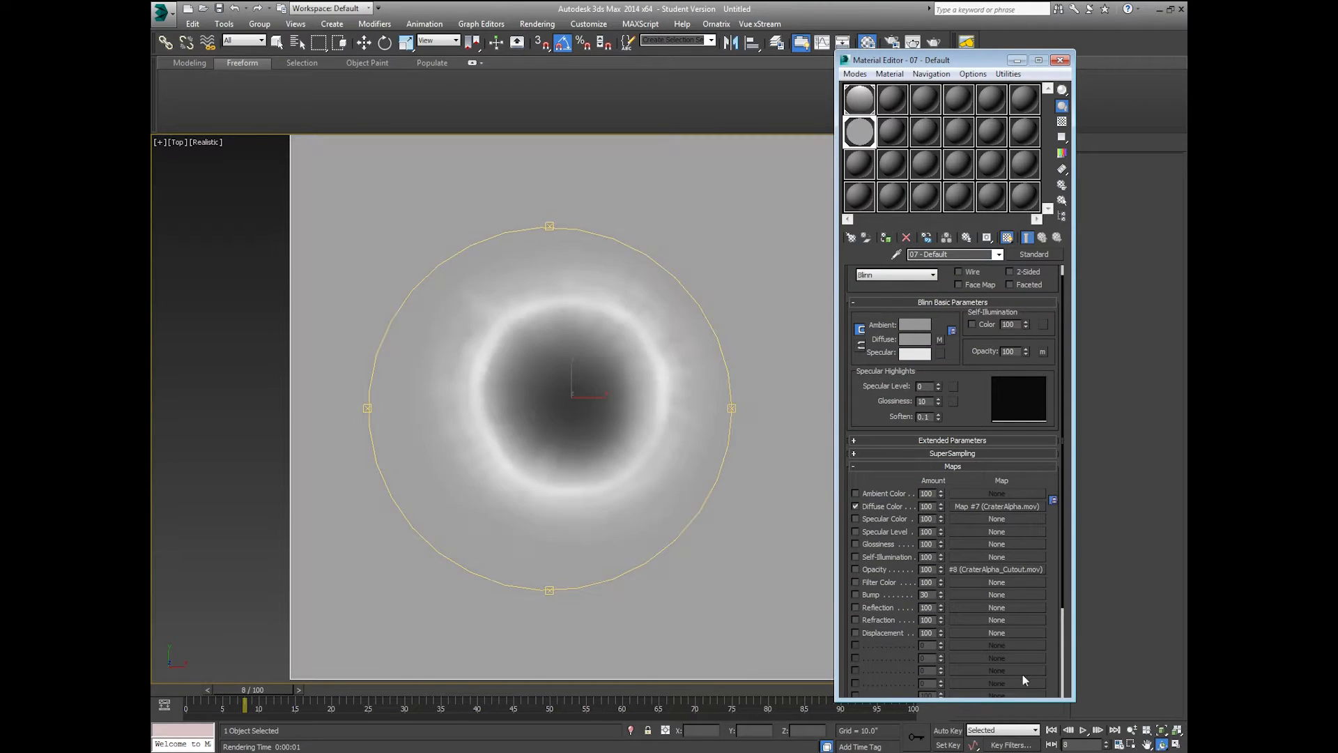
key(shift+q)
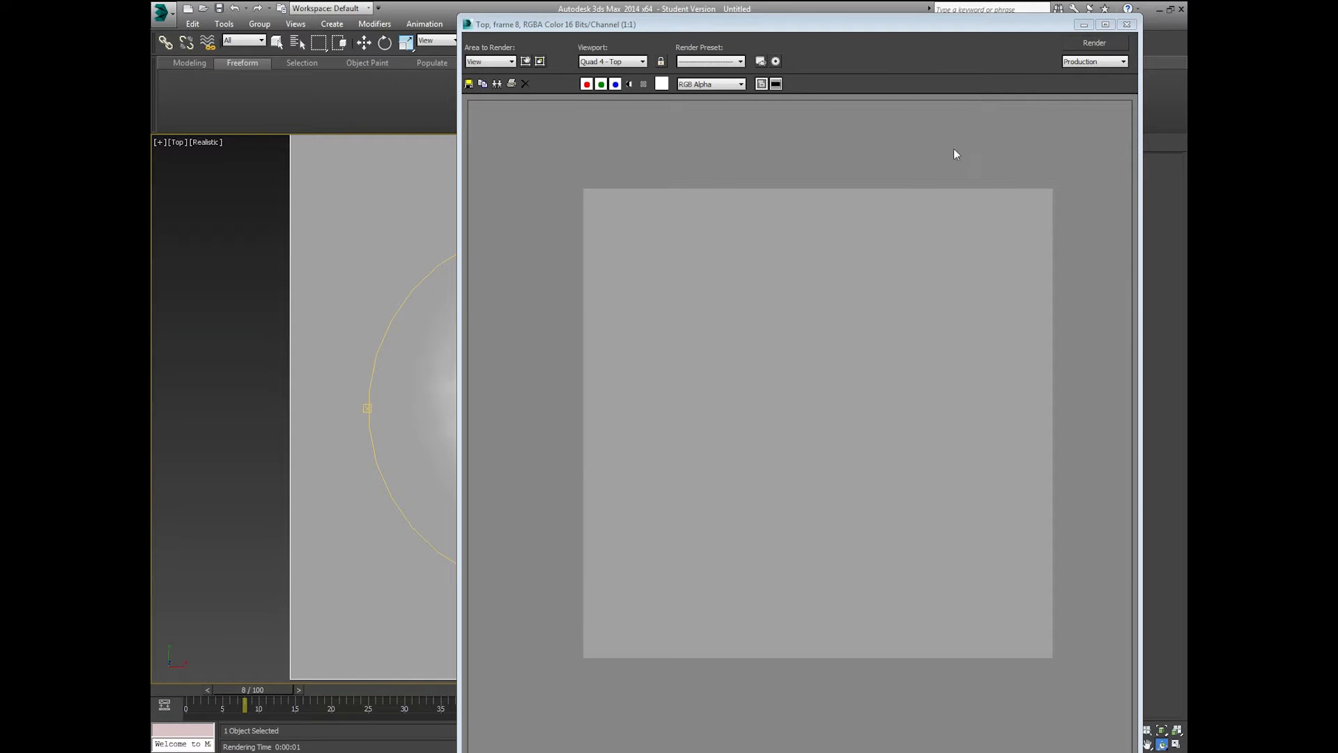
click(1127, 24)
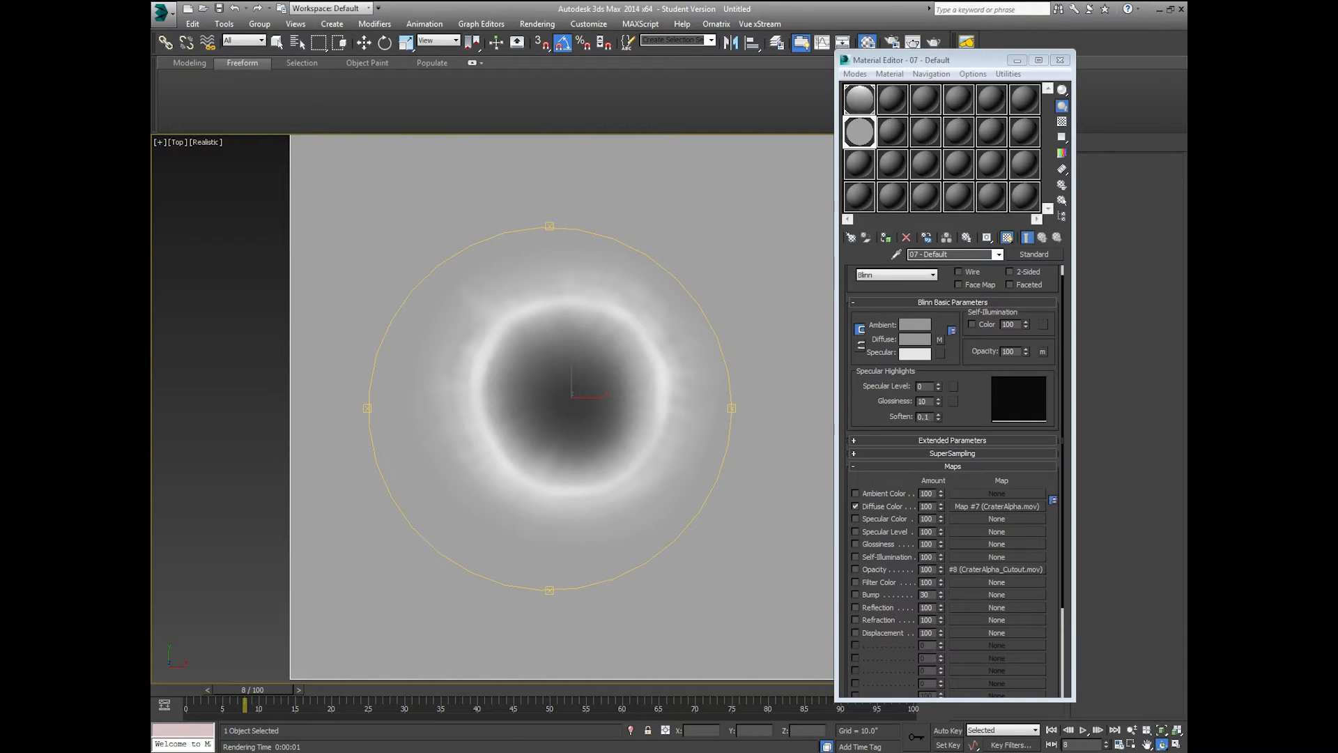
- Test-render the Top view at frames 19 and 4 to check the animated crater map, and close the render
drag(266, 688, 346, 683)
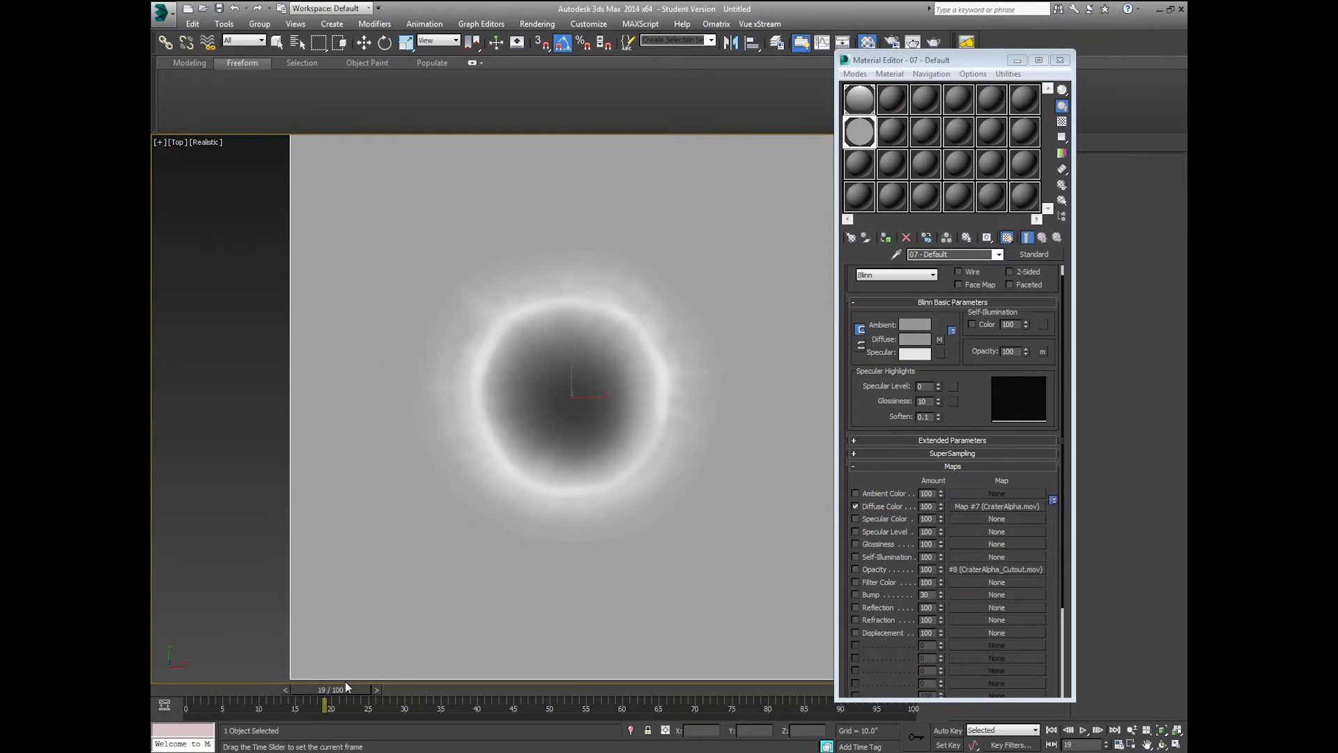
key(shift+q)
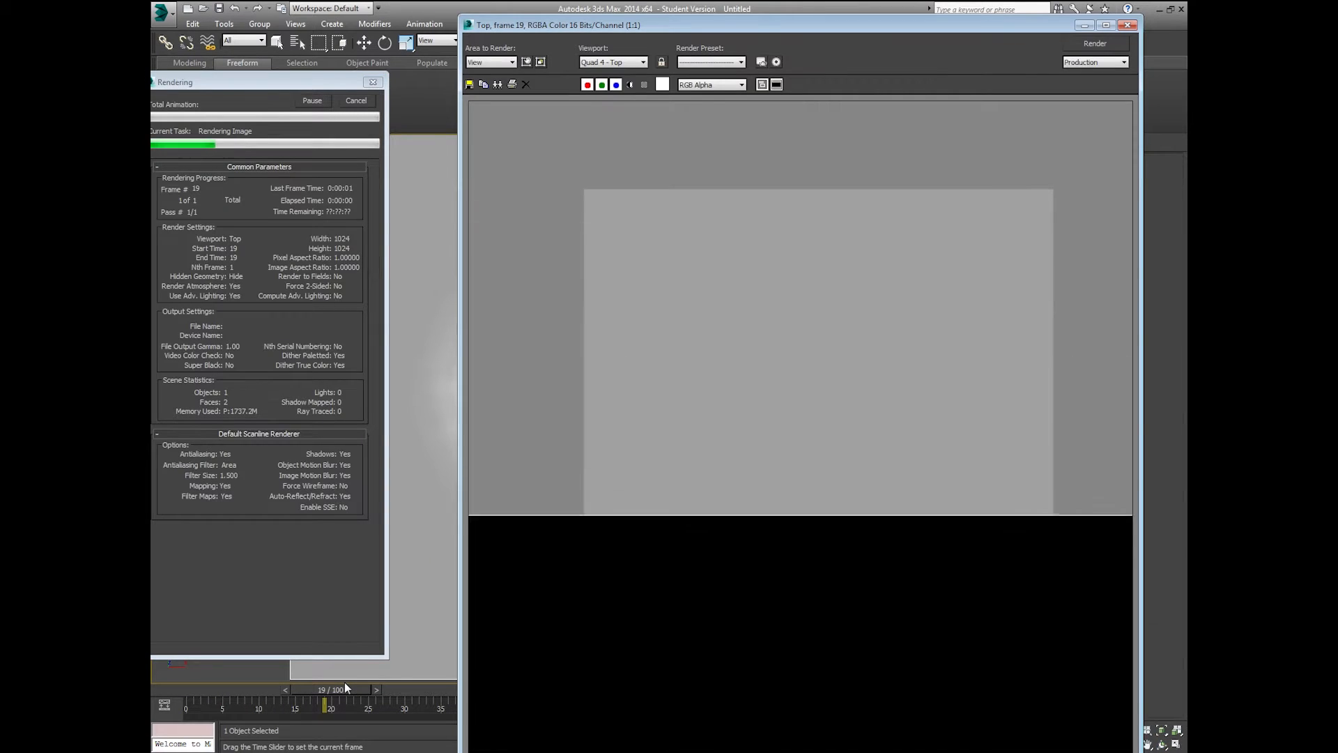
drag(296, 687, 374, 103)
key(shift+q)
key(ctrl+r)
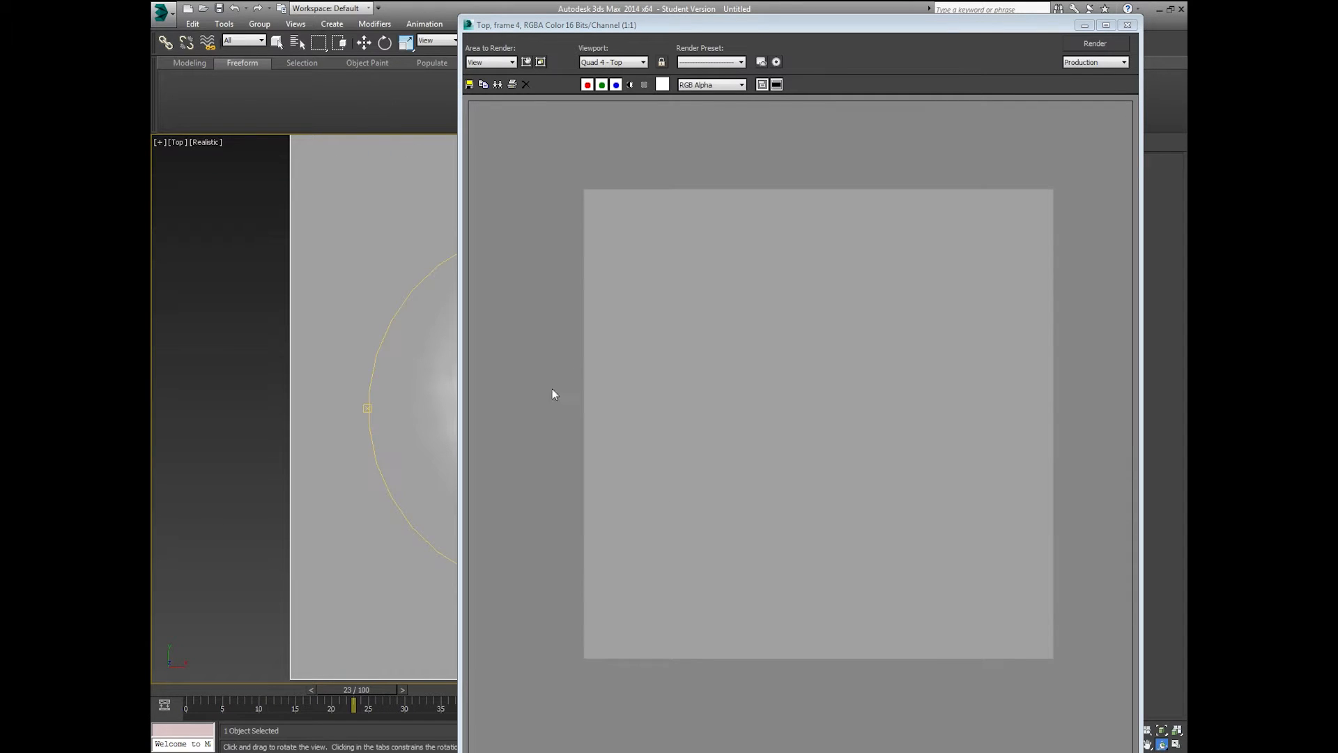
click(1127, 26)
- Re-enable the material's Opacity map and return the timeline to frame 8
scroll(700, 428, down, 6)
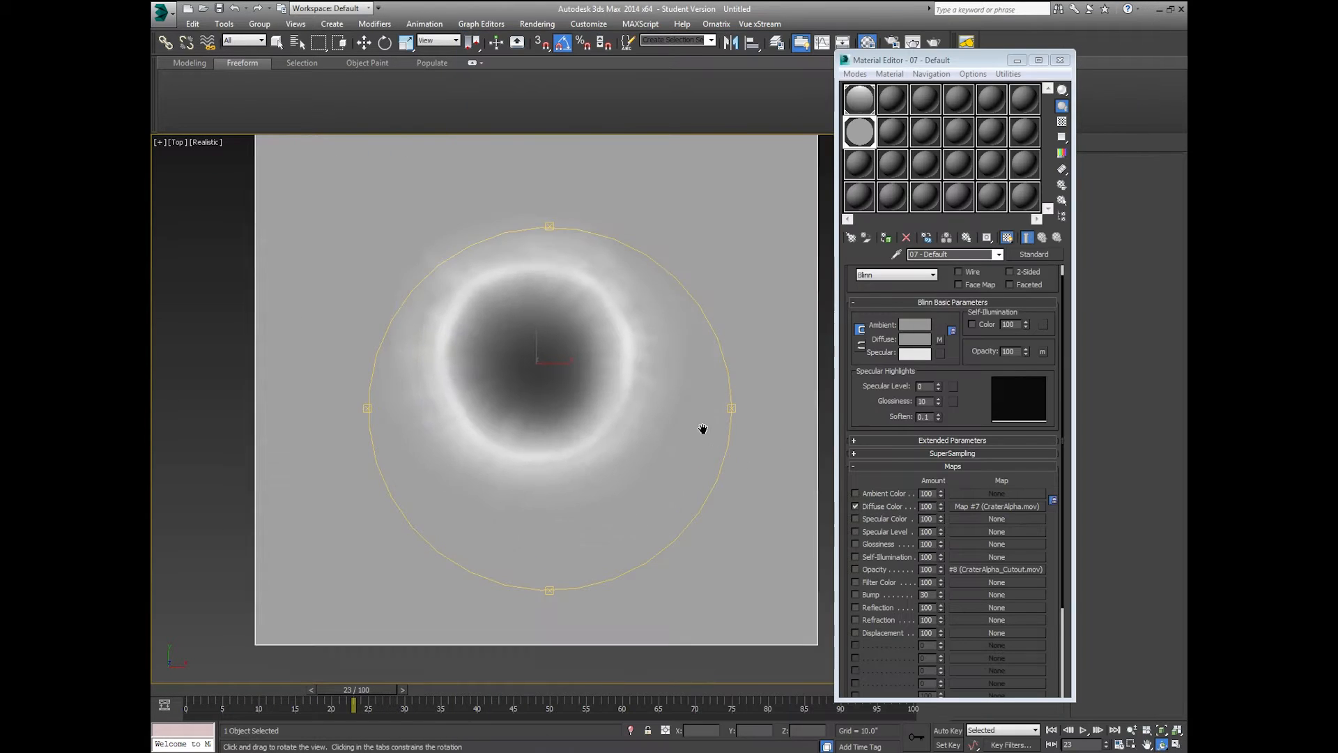
scroll(674, 450, down, 1)
scroll(710, 487, up, 1)
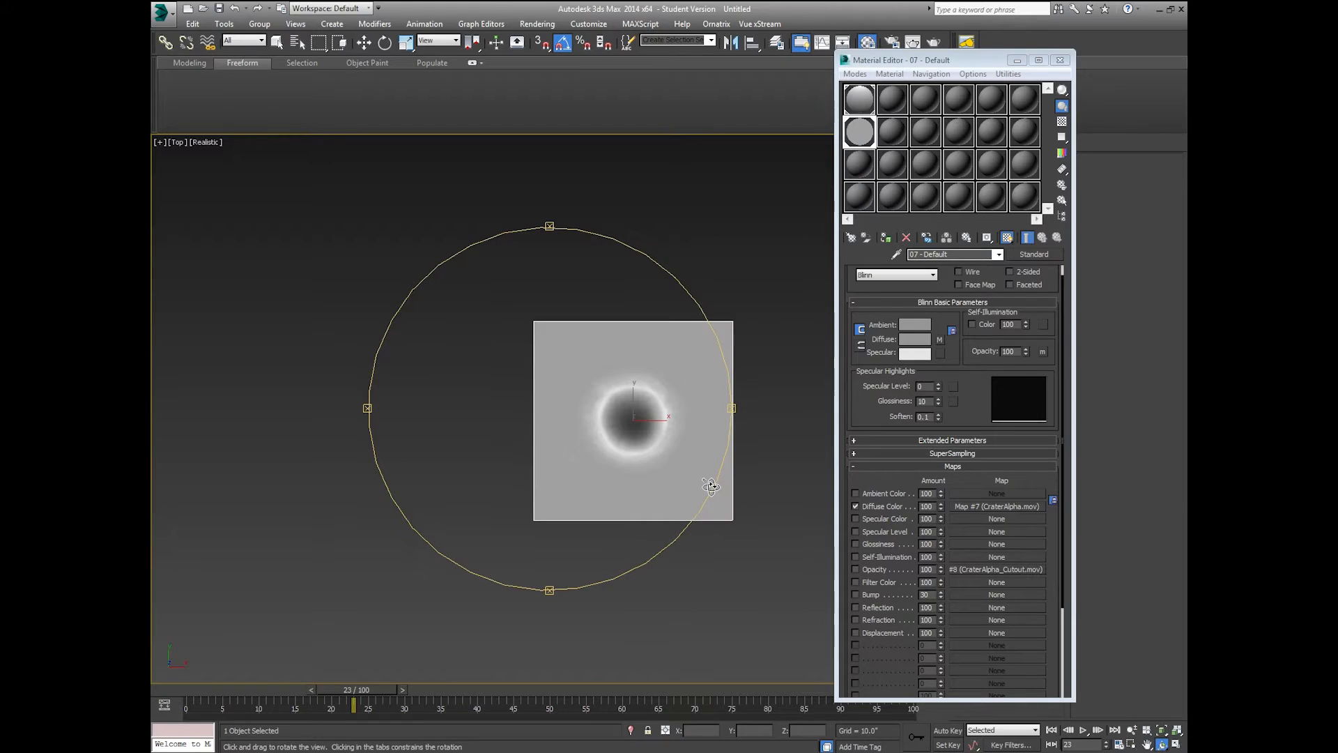
click(872, 569)
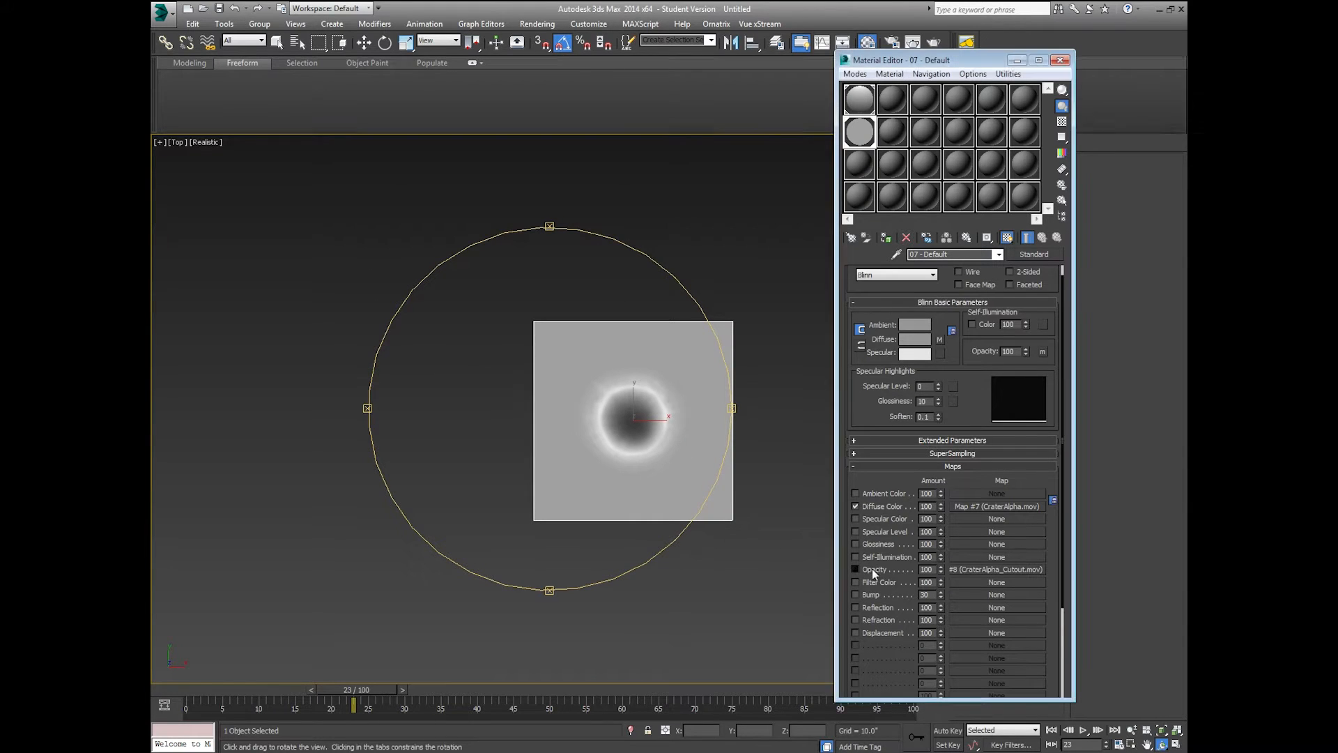
middle_drag(643, 439, 726, 300)
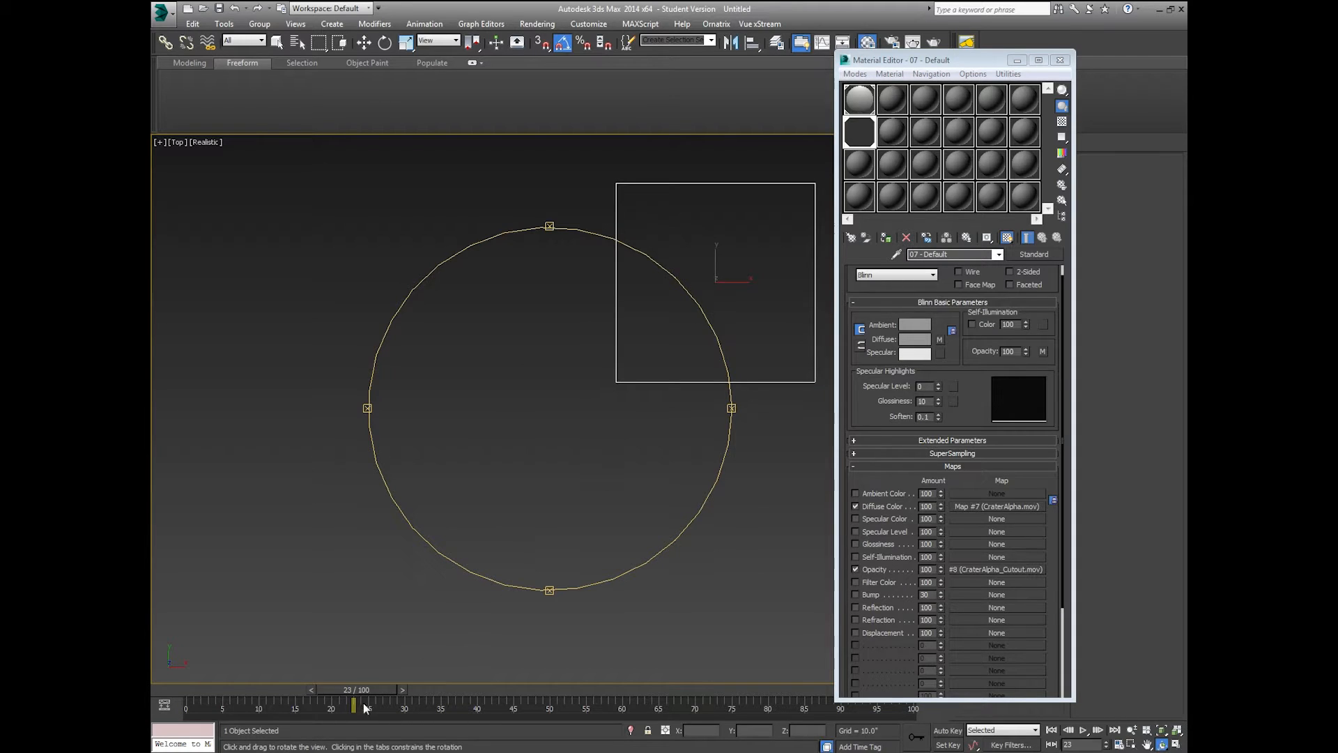
drag(340, 690, 244, 690)
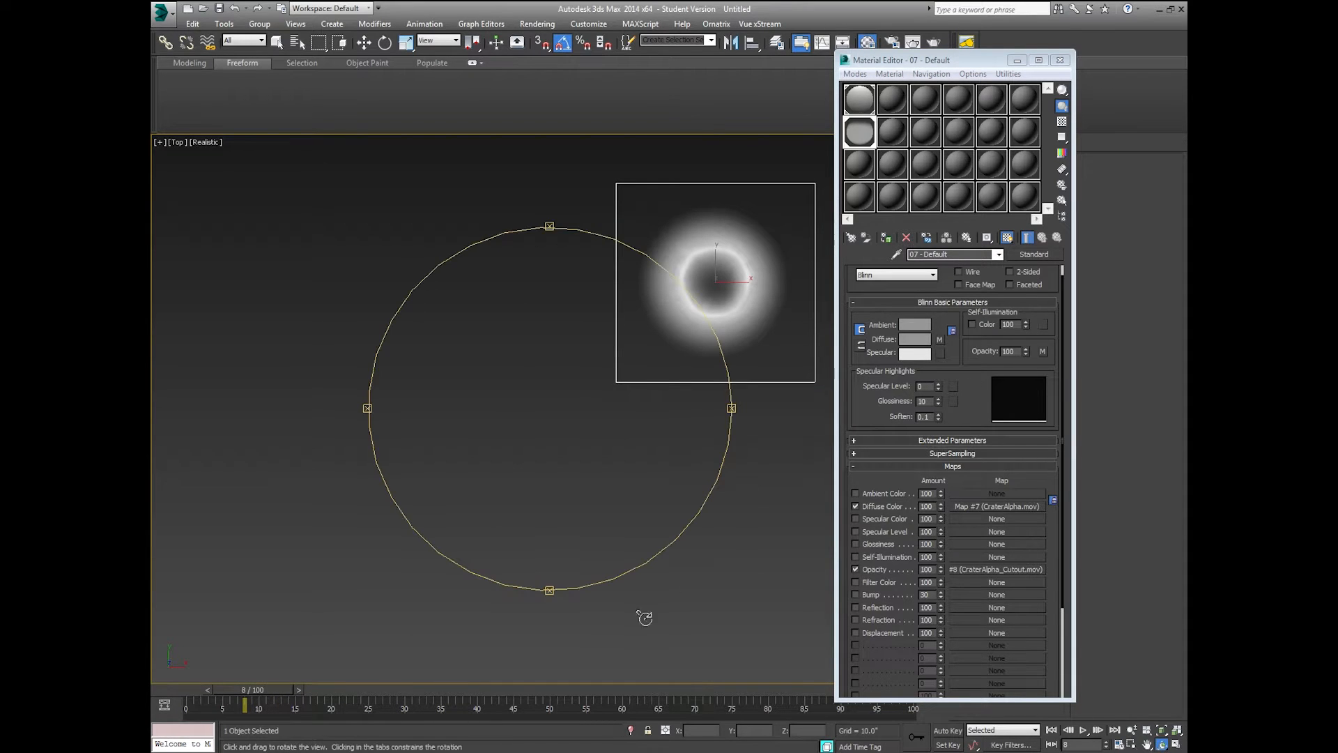
- Set the time End Condition to Hold for both the diffuse CraterAlpha.mov and the opacity CraterAlpha_Cutout.mov bitmaps
click(954, 505)
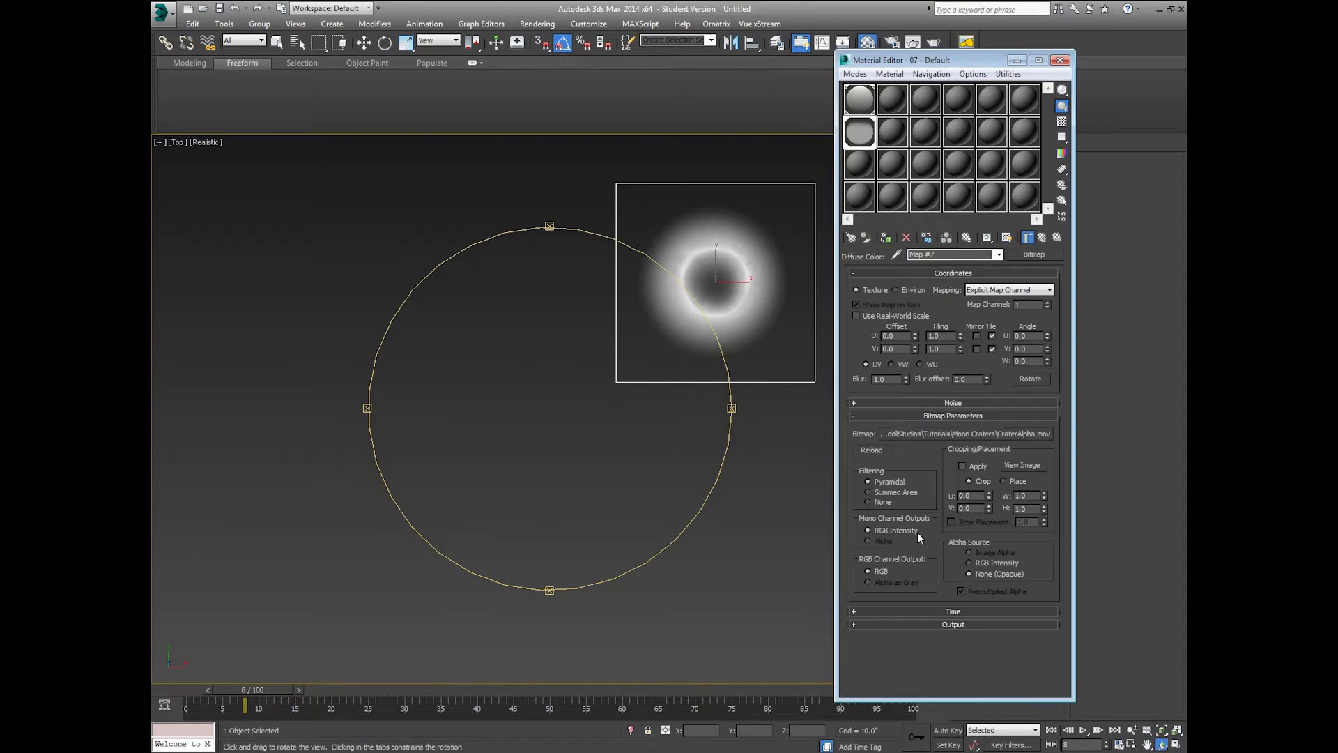
click(984, 611)
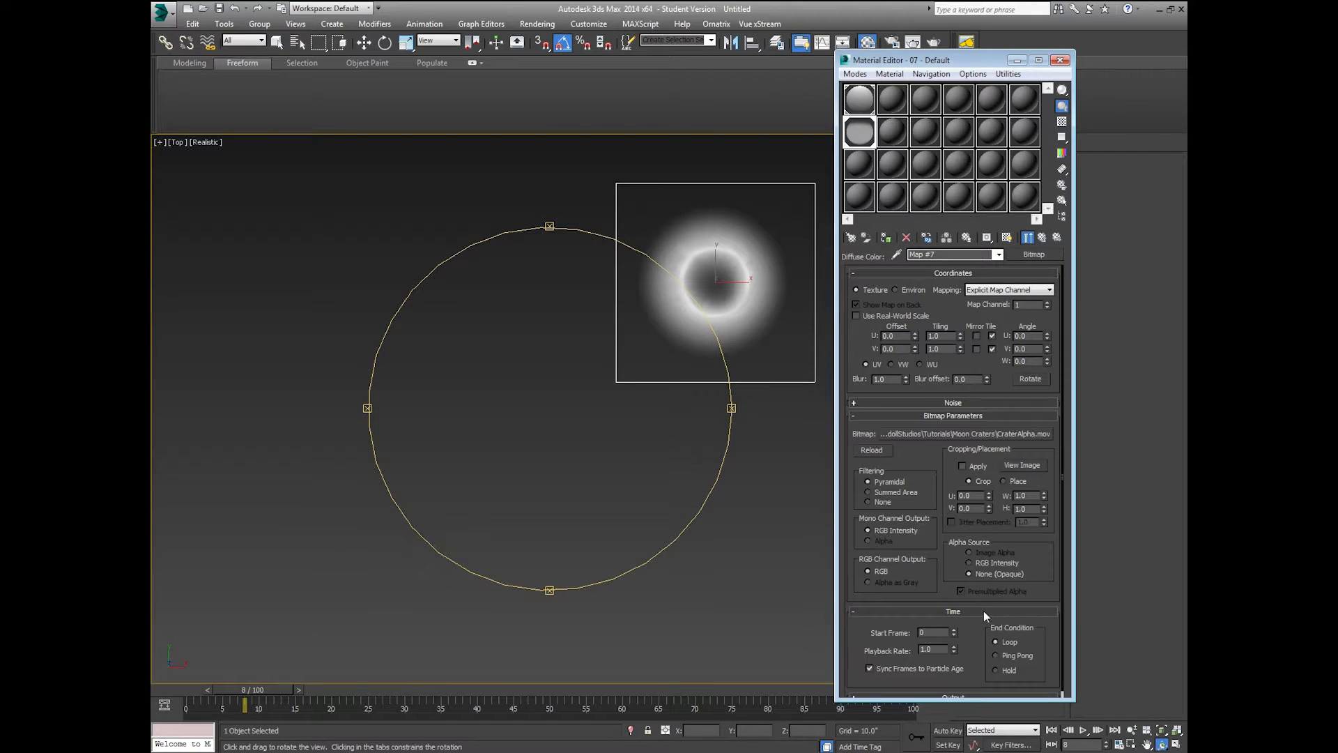
click(1001, 669)
click(1042, 238)
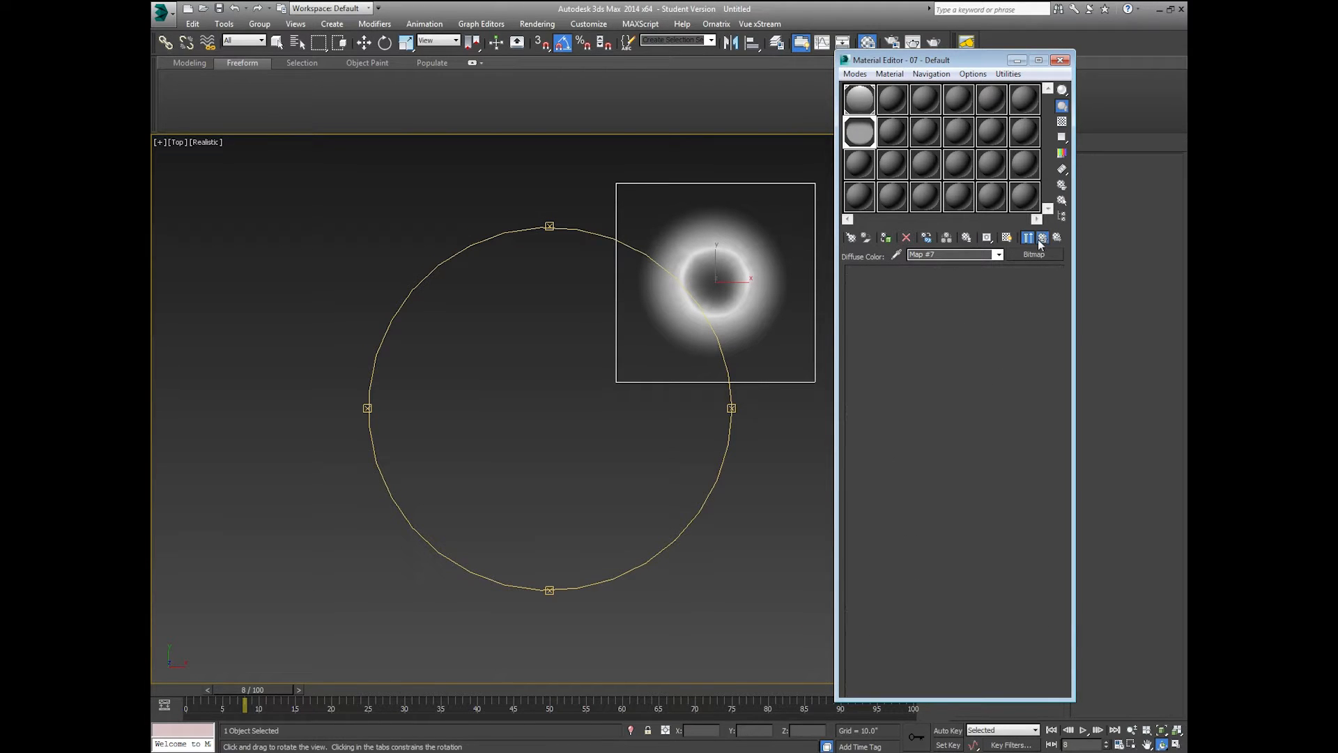
click(994, 568)
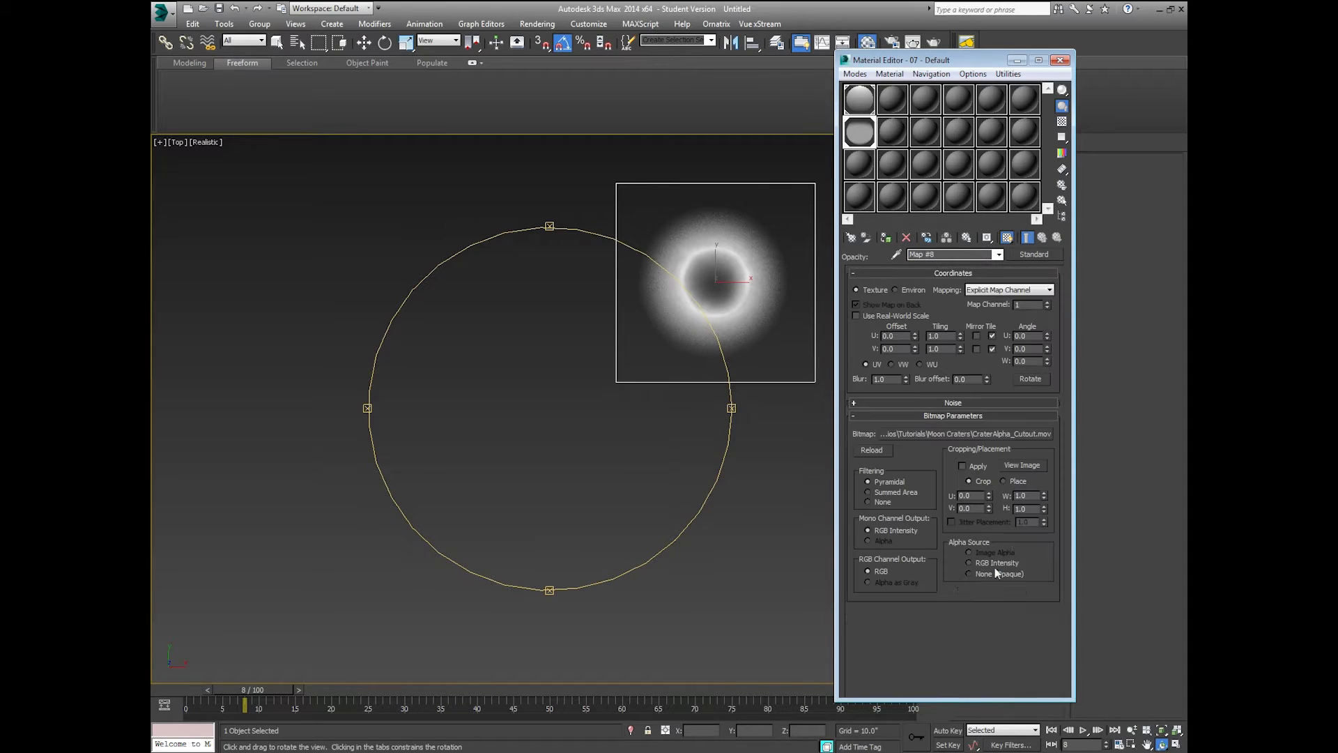
click(989, 611)
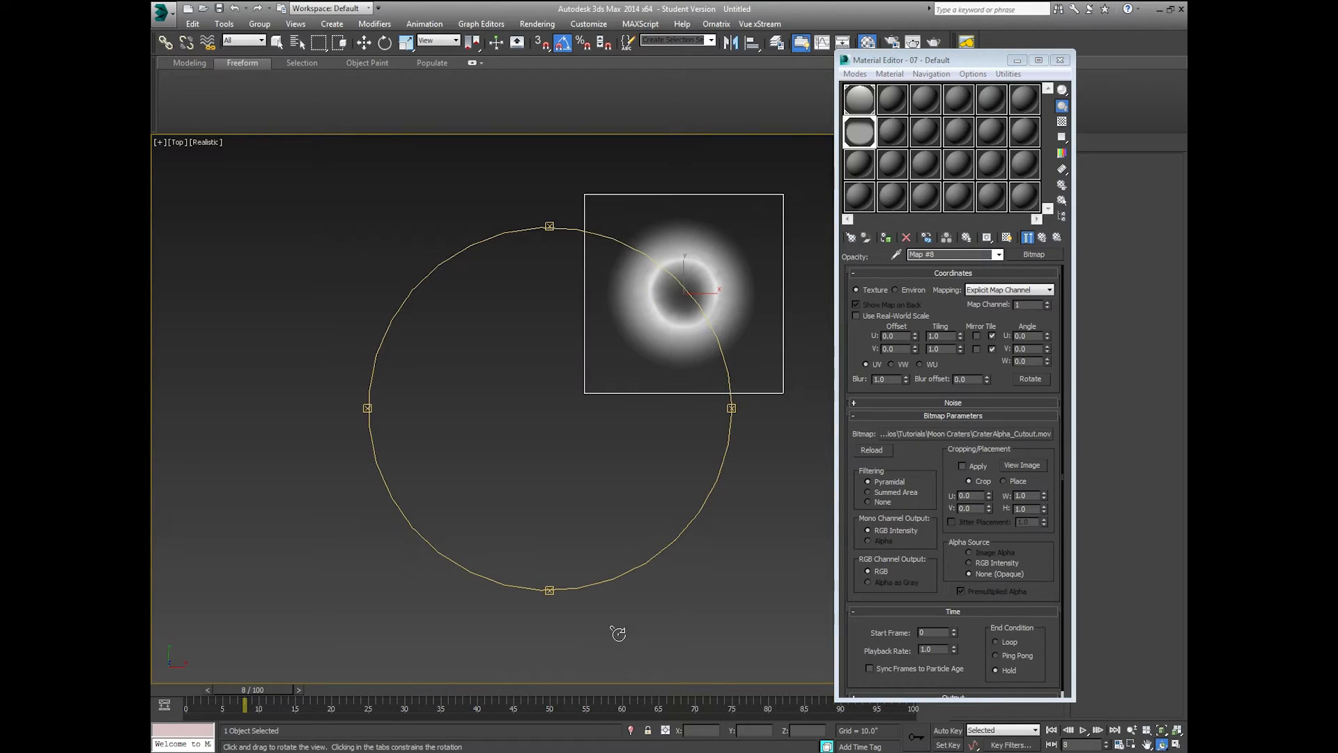
- Test-render the Top view at frame 8 with both bitmaps set to Hold, and close the render
key(shift+q)
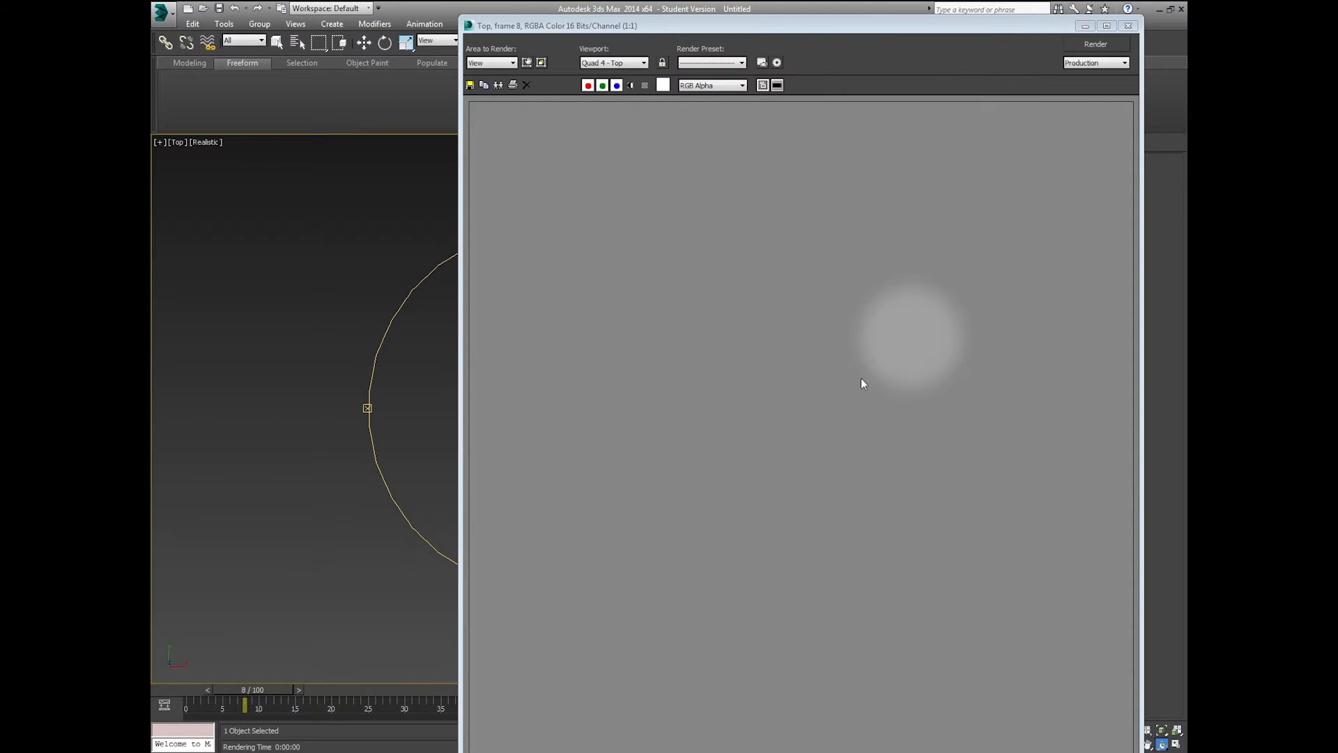
click(1129, 26)
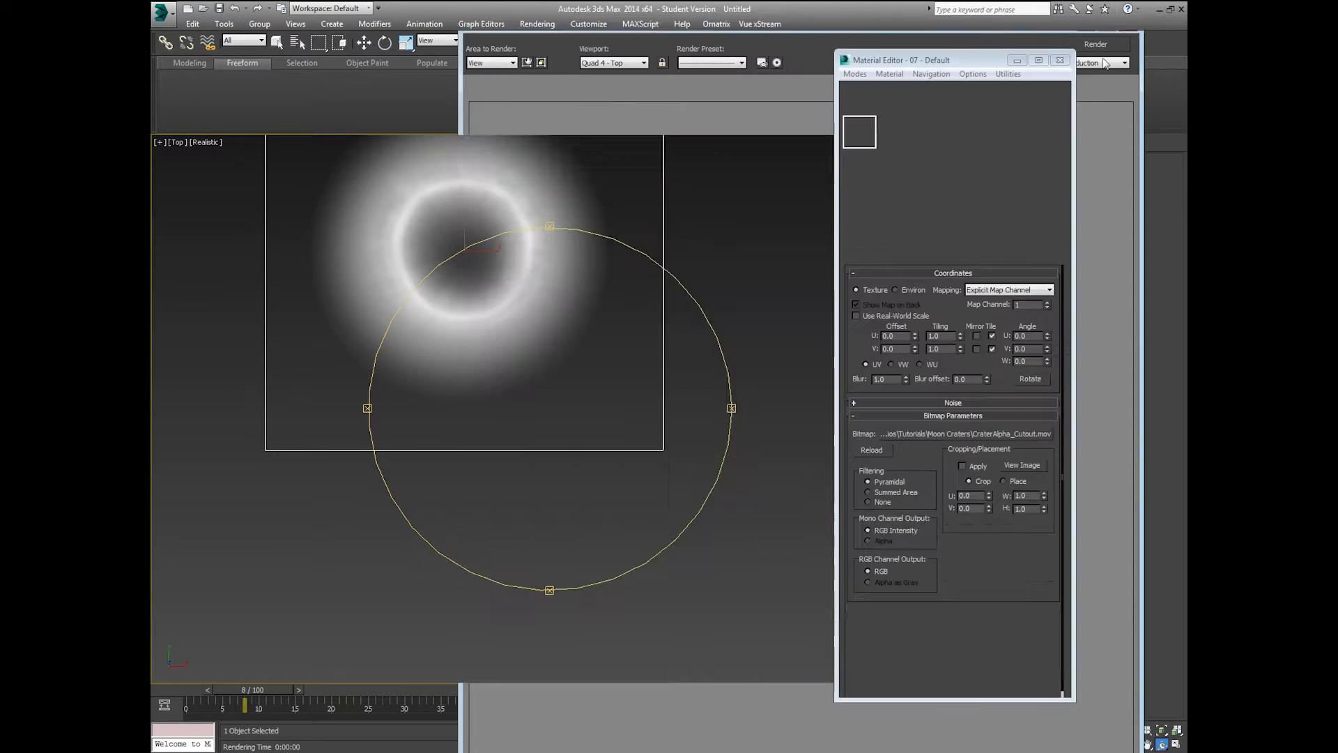
middle_drag(442, 453, 595, 536)
drag(595, 537, 623, 576)
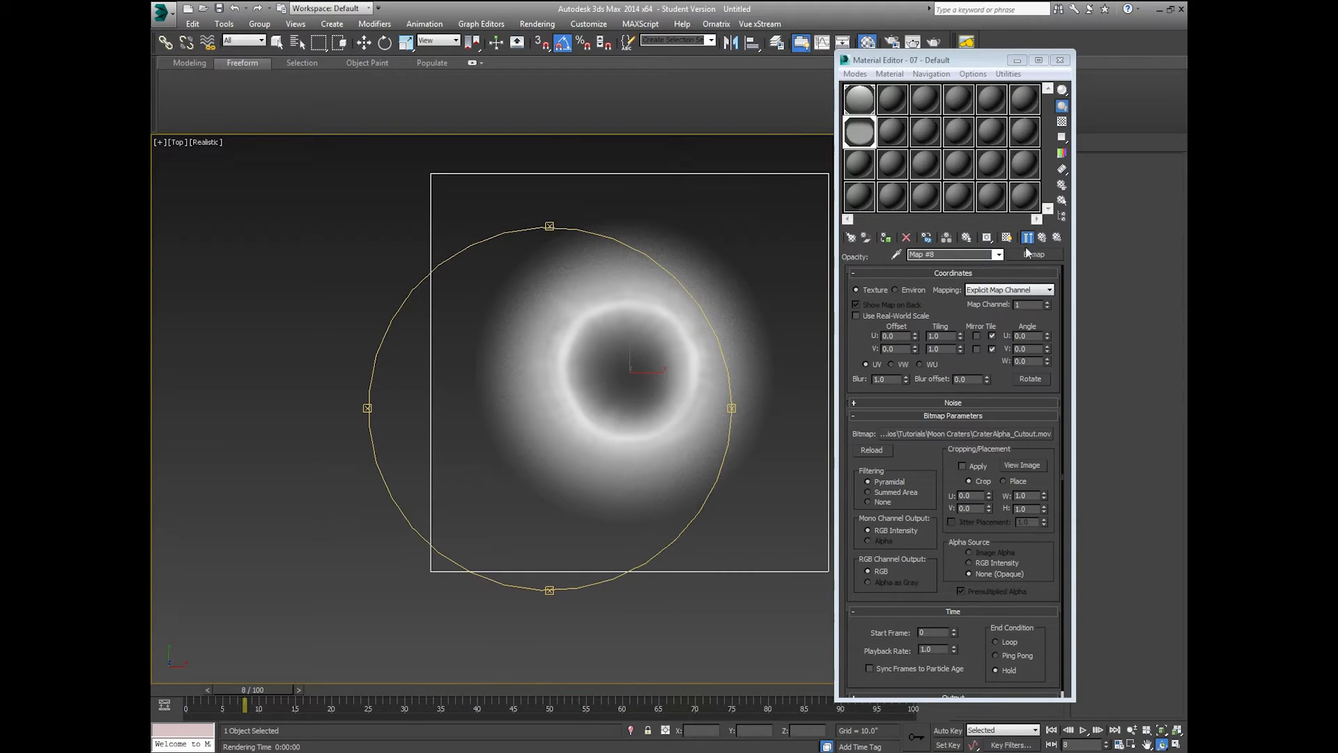
- Turn off the material's Opacity map, test-render the Top view at frame 8, and close the render
click(1043, 237)
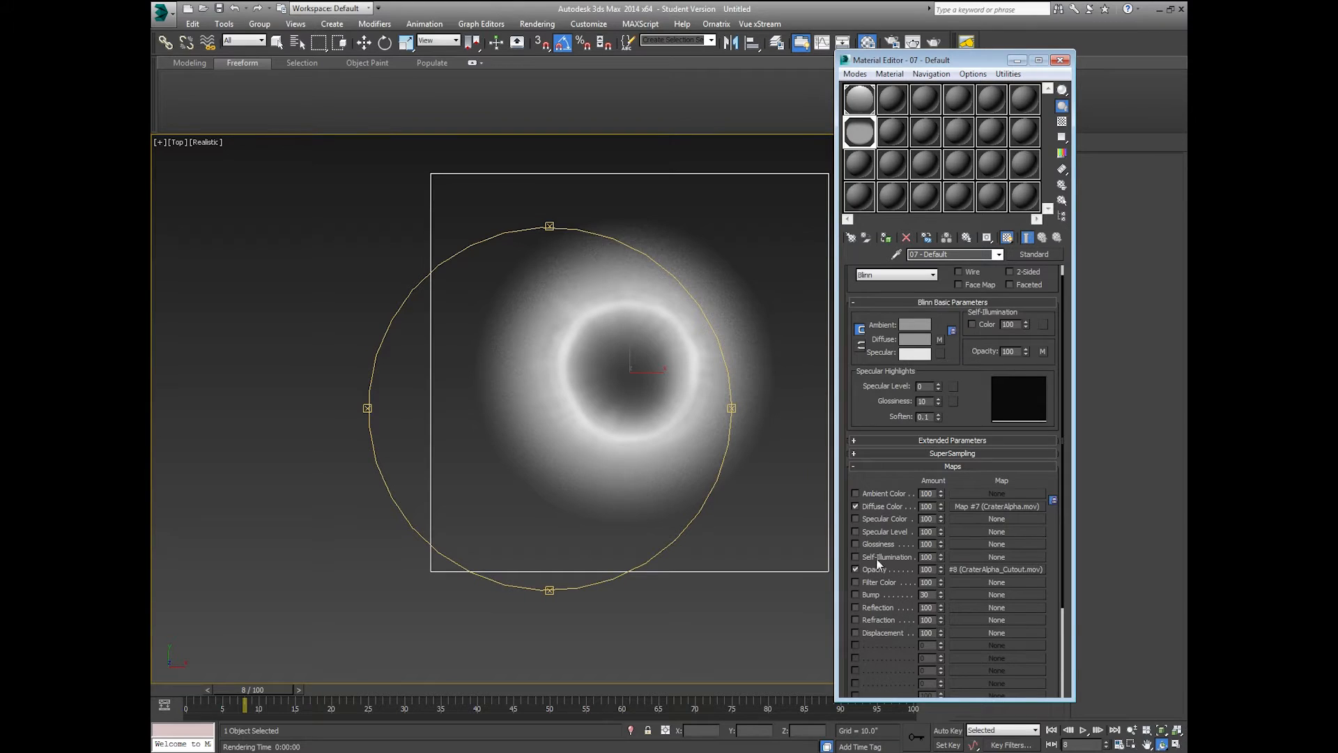
click(874, 571)
key(shift+q)
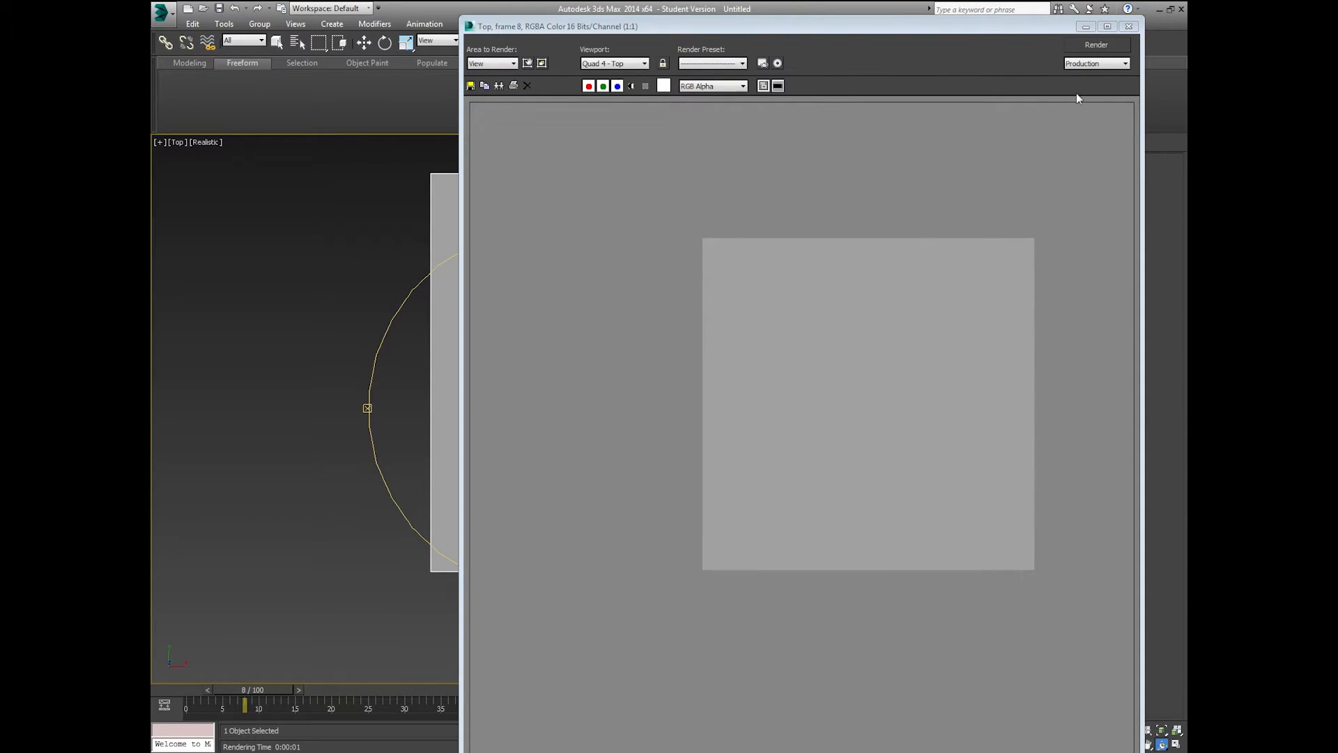
click(1129, 26)
middle_drag(736, 435, 701, 451)
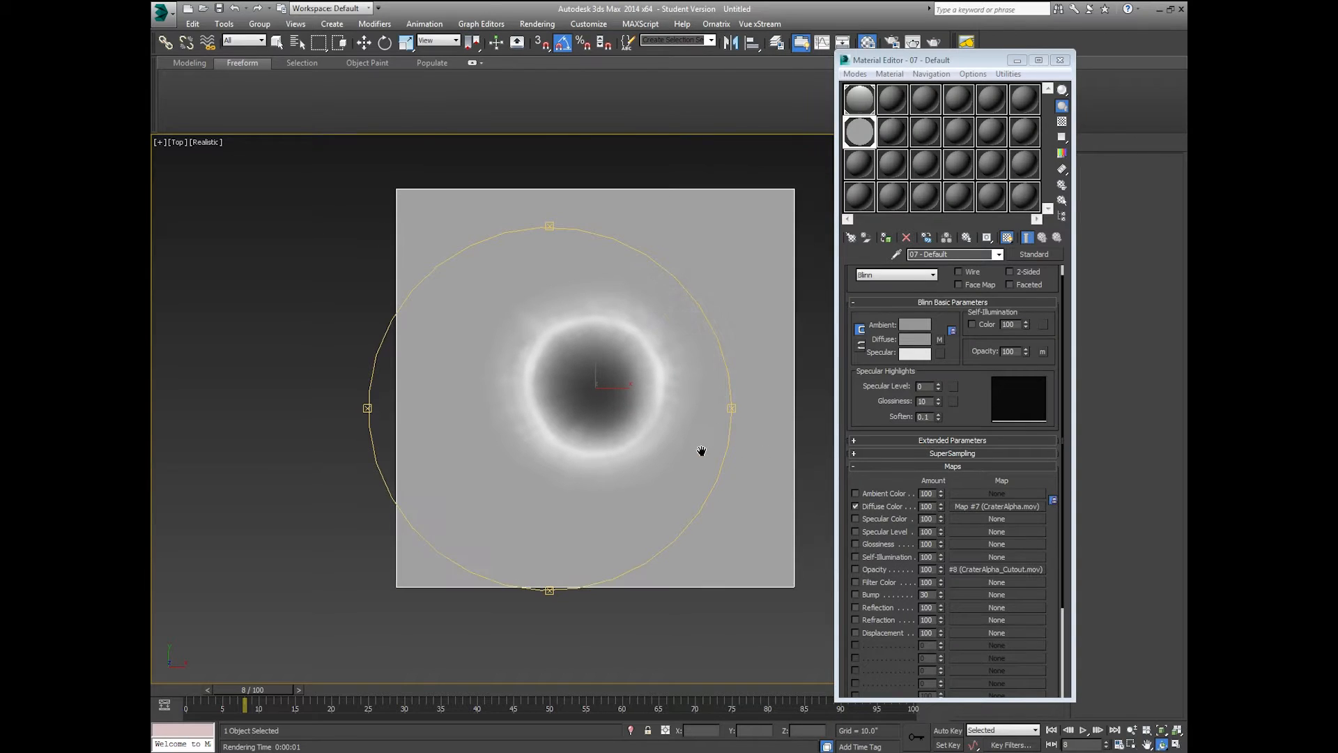
- Disable Sync Frames to Particle Age for the diffuse CraterAlpha.mov bitmap, test-render the Top view at frame 8, and close the render
click(976, 506)
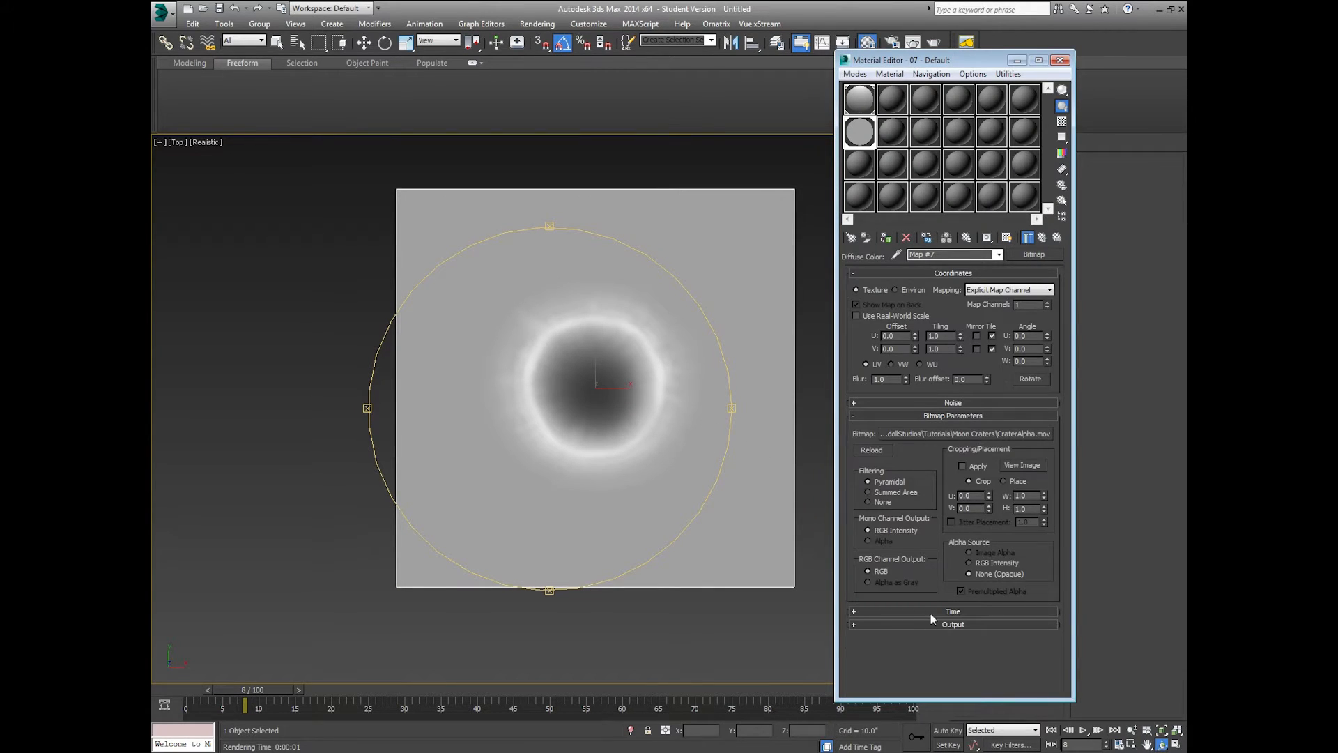
click(931, 612)
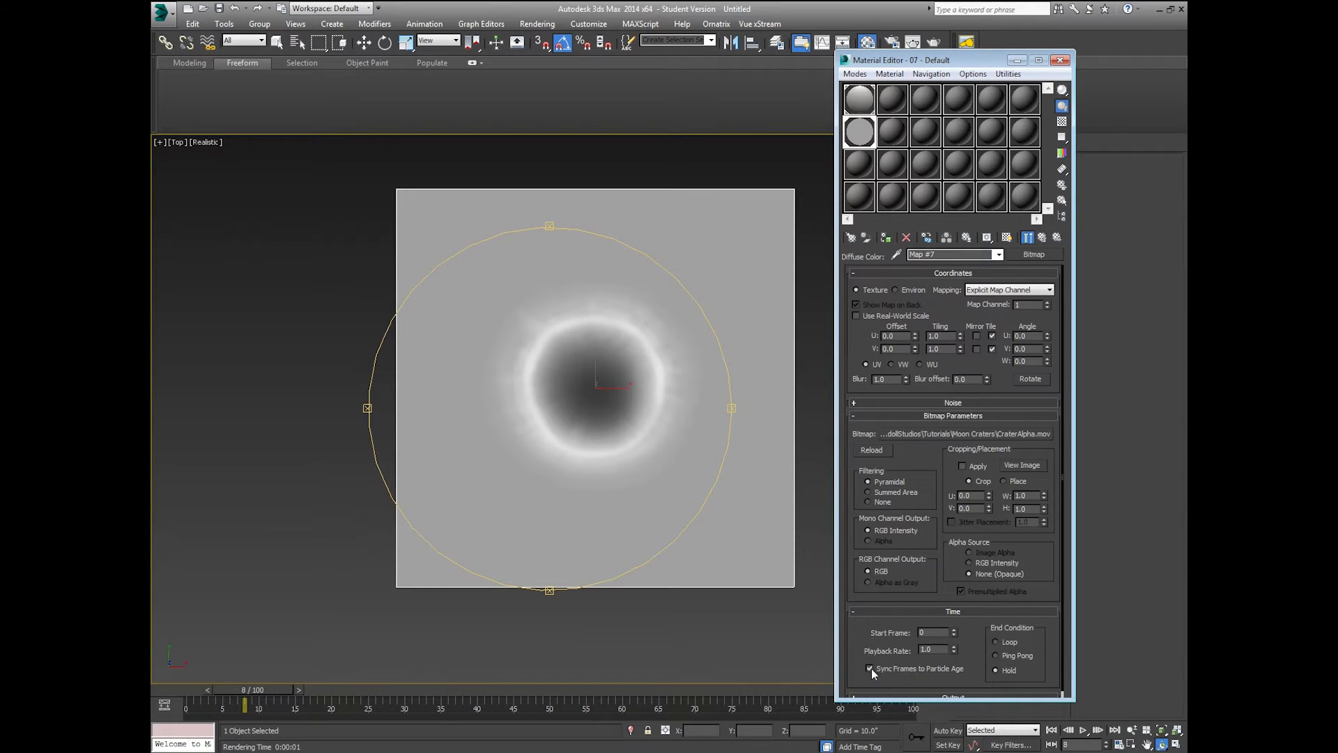
key(shift+q)
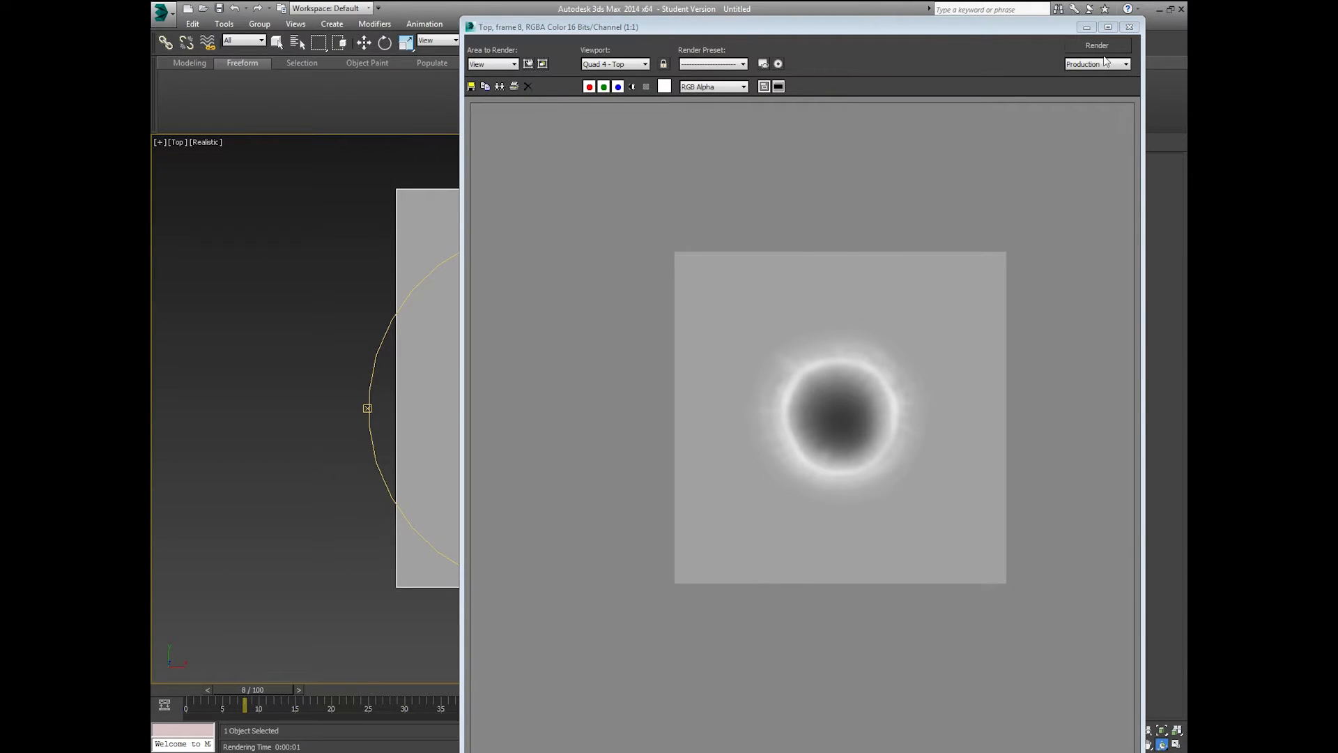
click(1129, 26)
middle_drag(462, 574, 472, 562)
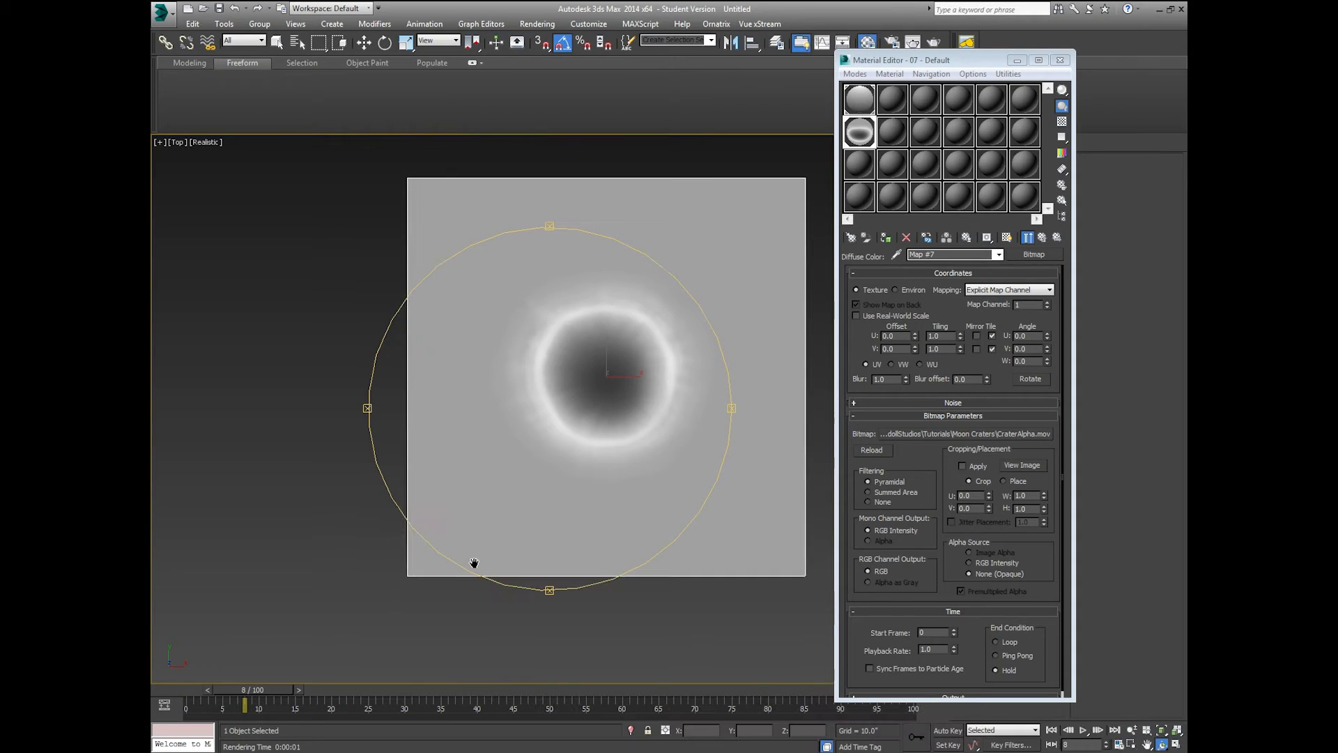
- Re-enable the diffuse bitmap's Sync Frames to Particle Age and the material's Opacity map, and close the Material Editor
click(869, 666)
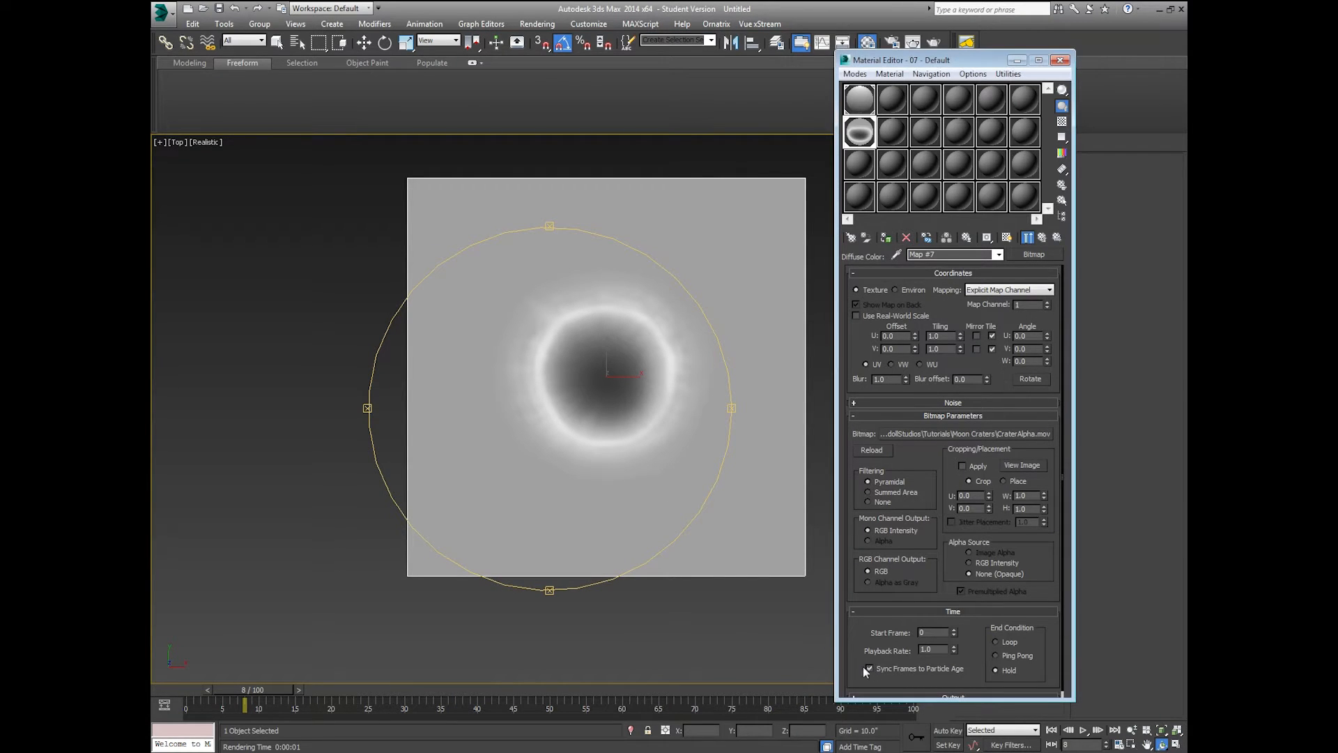
click(1043, 237)
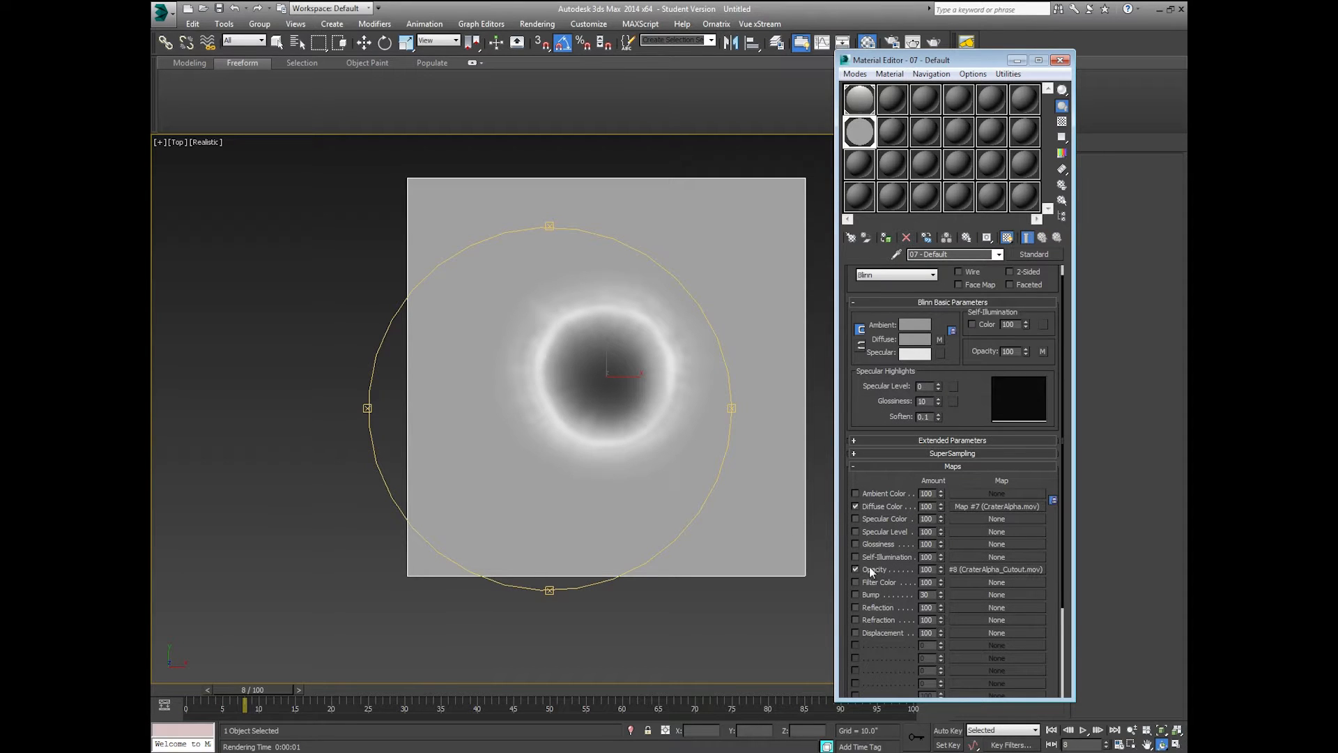
drag(621, 377, 771, 346)
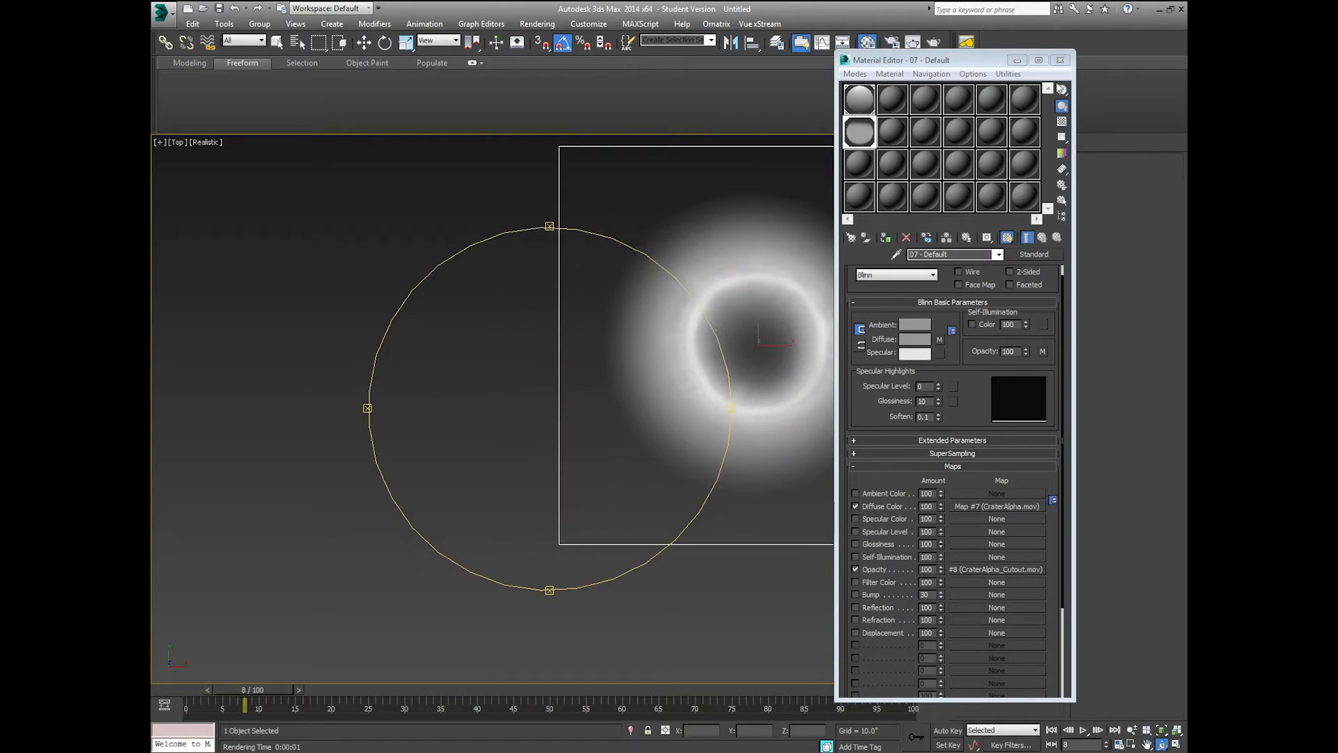
click(1060, 60)
- Create a plane about 331" long and 352" wide in the Top view, enclosing the crater plane
drag(684, 382, 687, 394)
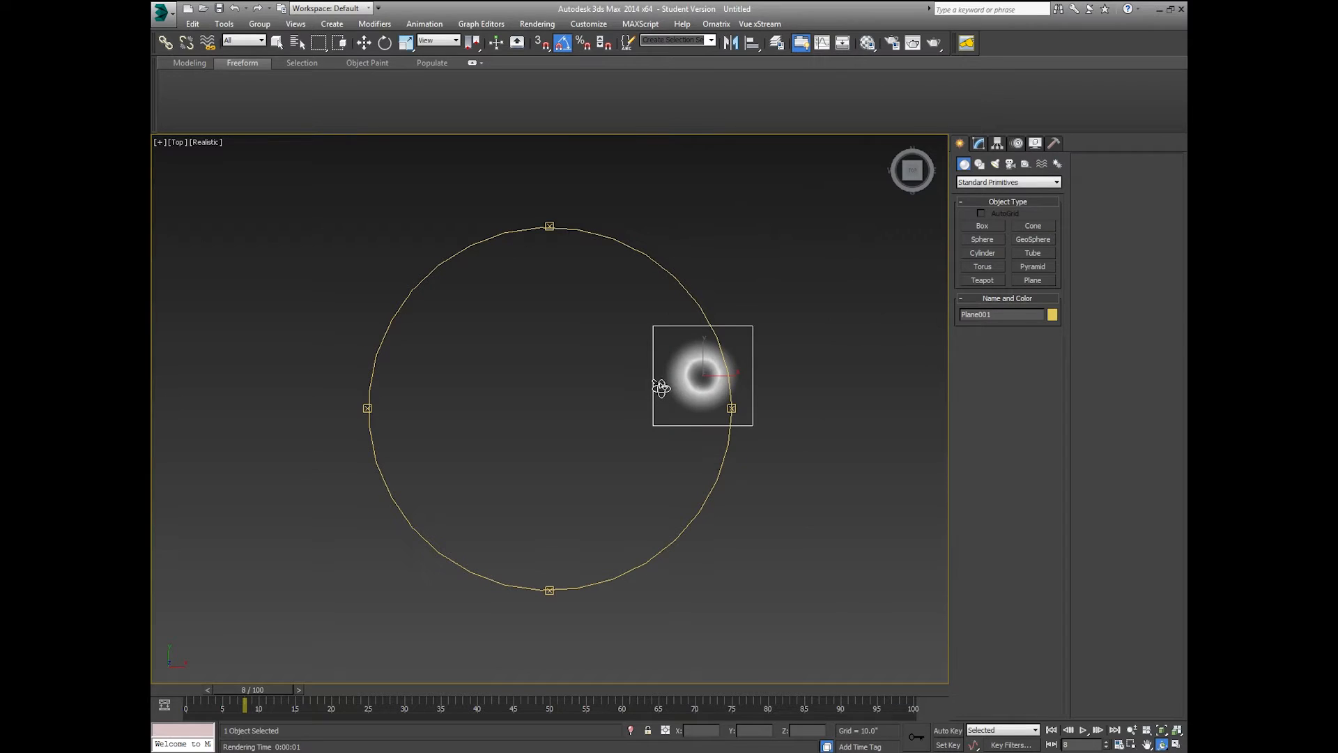
key(z)
middle_drag(610, 408, 754, 325)
scroll(754, 325, down, 5)
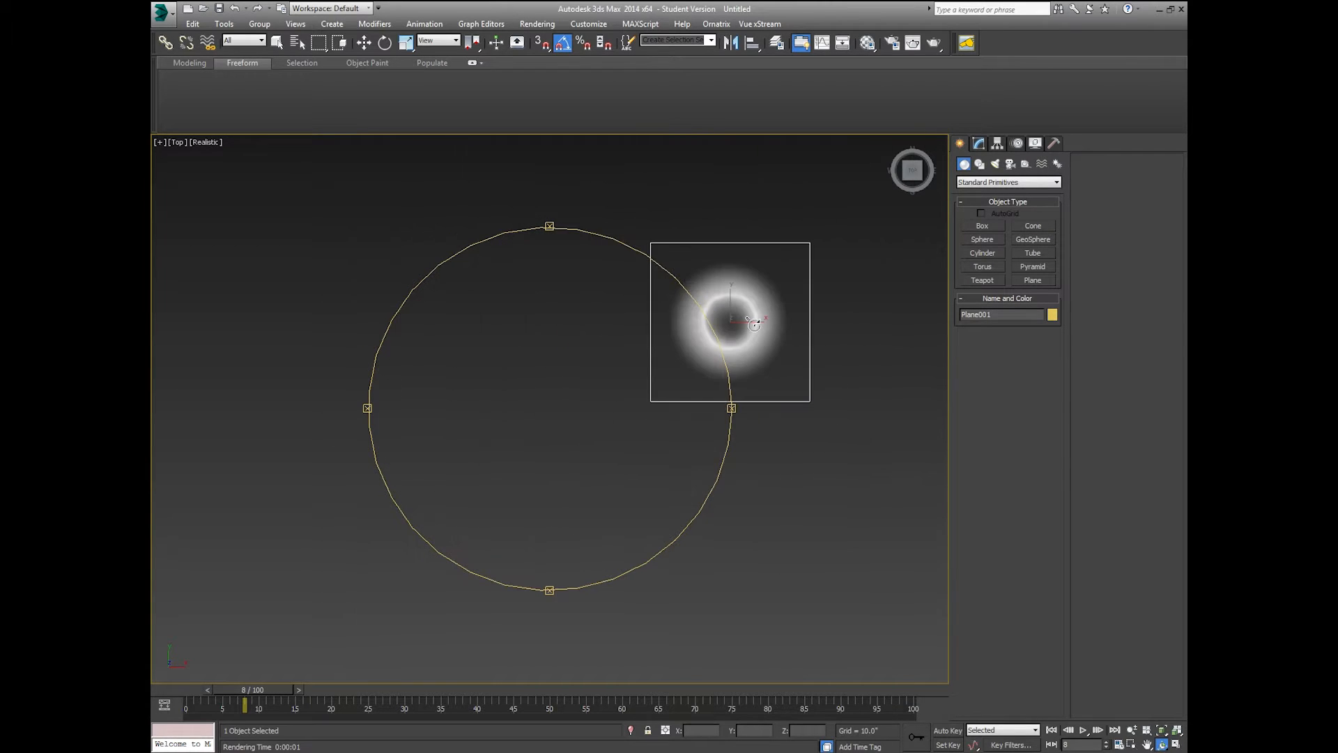
click(1033, 280)
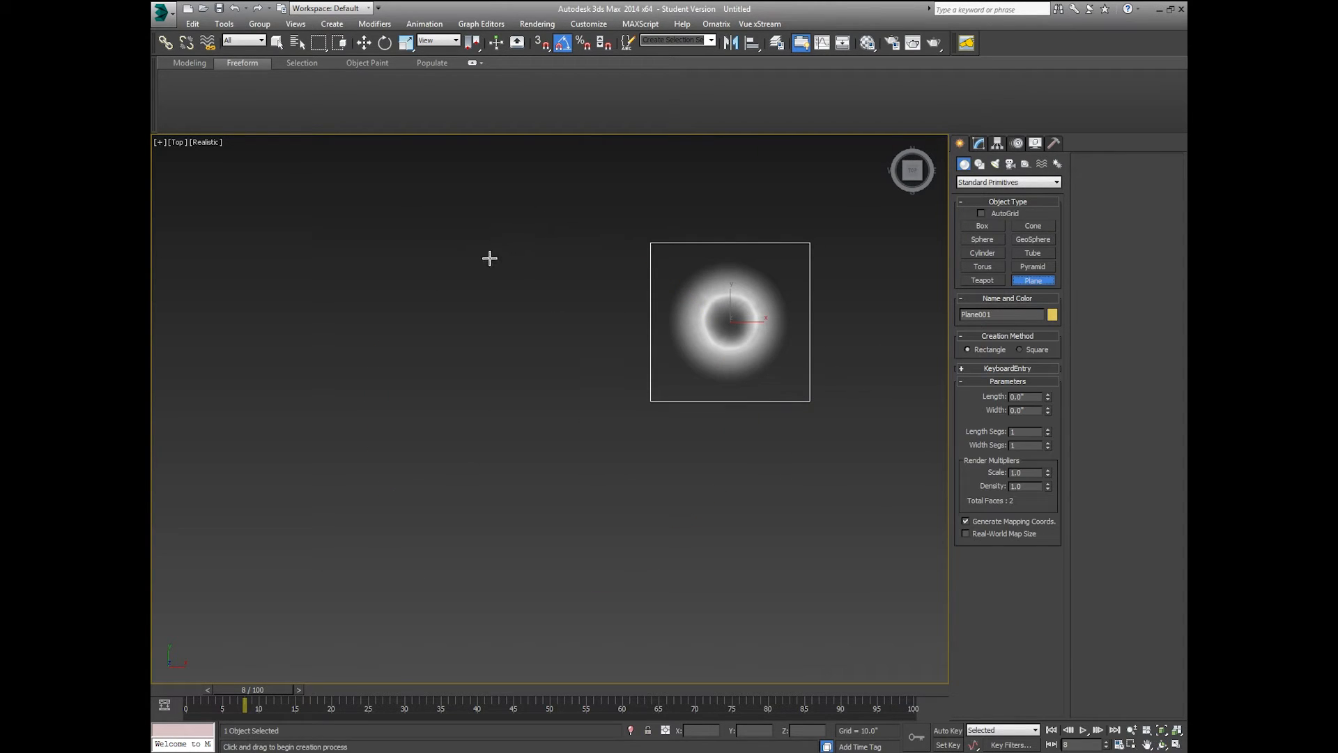
drag(274, 162, 833, 689)
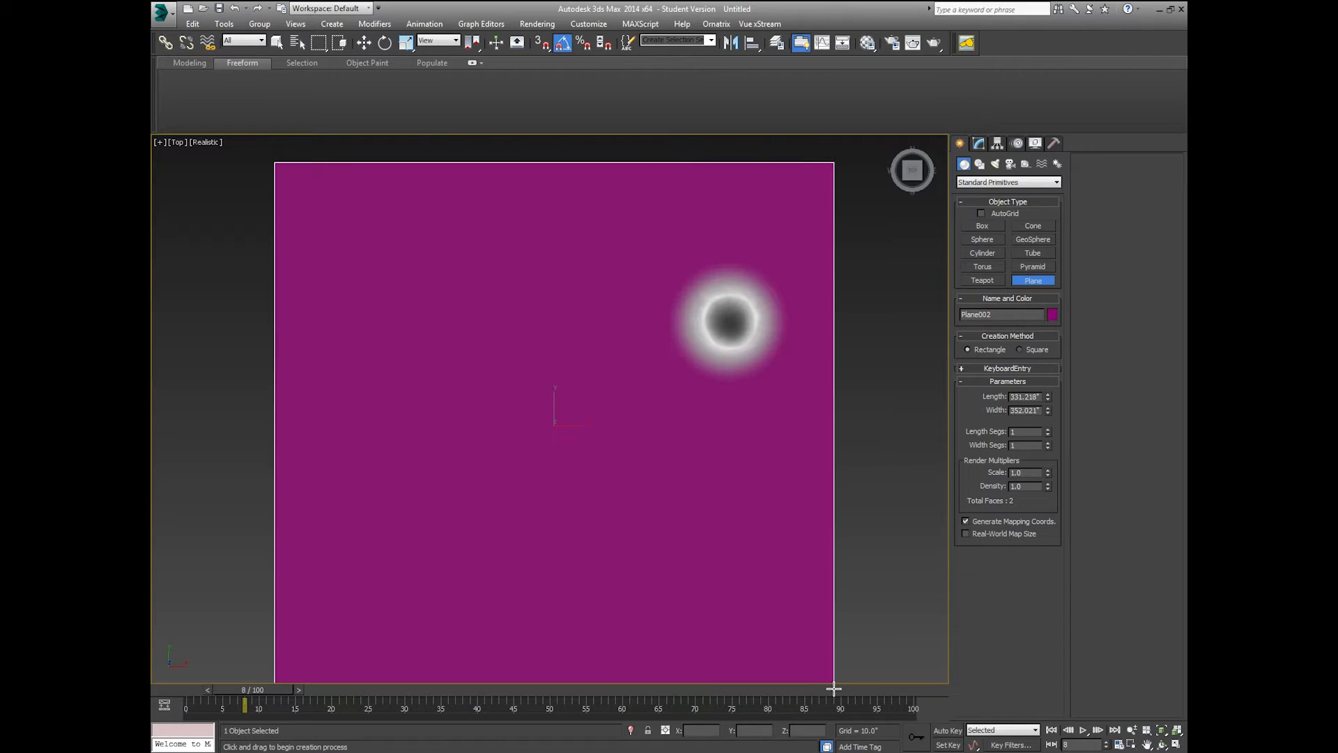
- Set the new plane's length and width to 1000" each
double_click(1042, 397)
text(1000)
key(Tab)
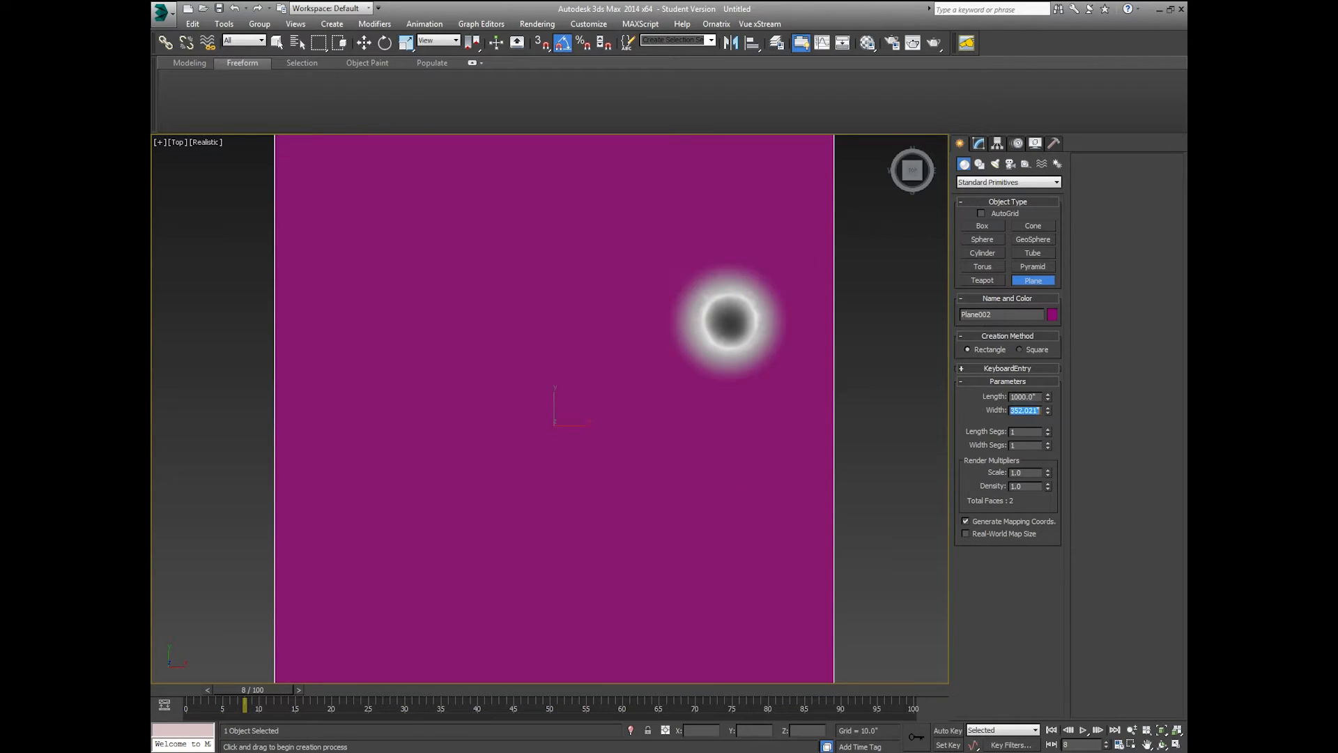
text(1000)
key(Return)
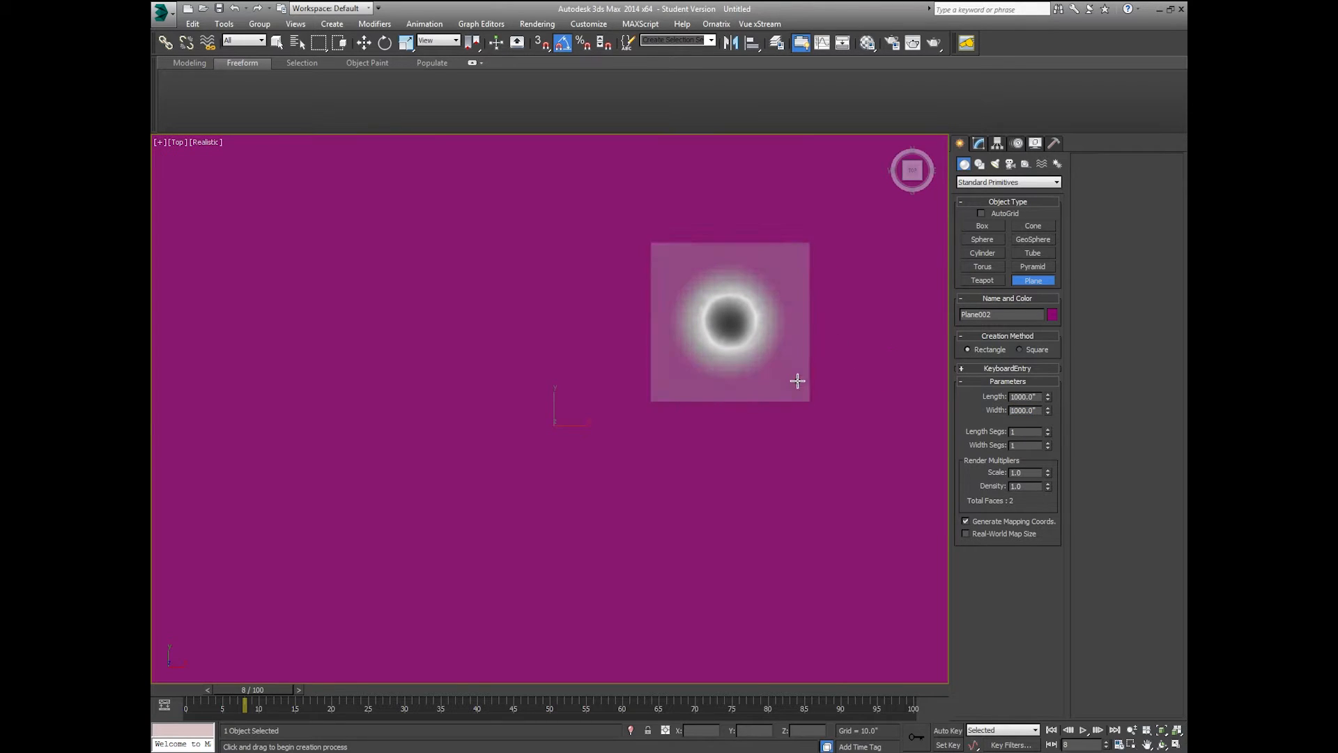
- Rename the large plane as Emitter
scroll(797, 379, down, 4)
middle_drag(797, 379, 677, 429)
scroll(669, 411, down, 2)
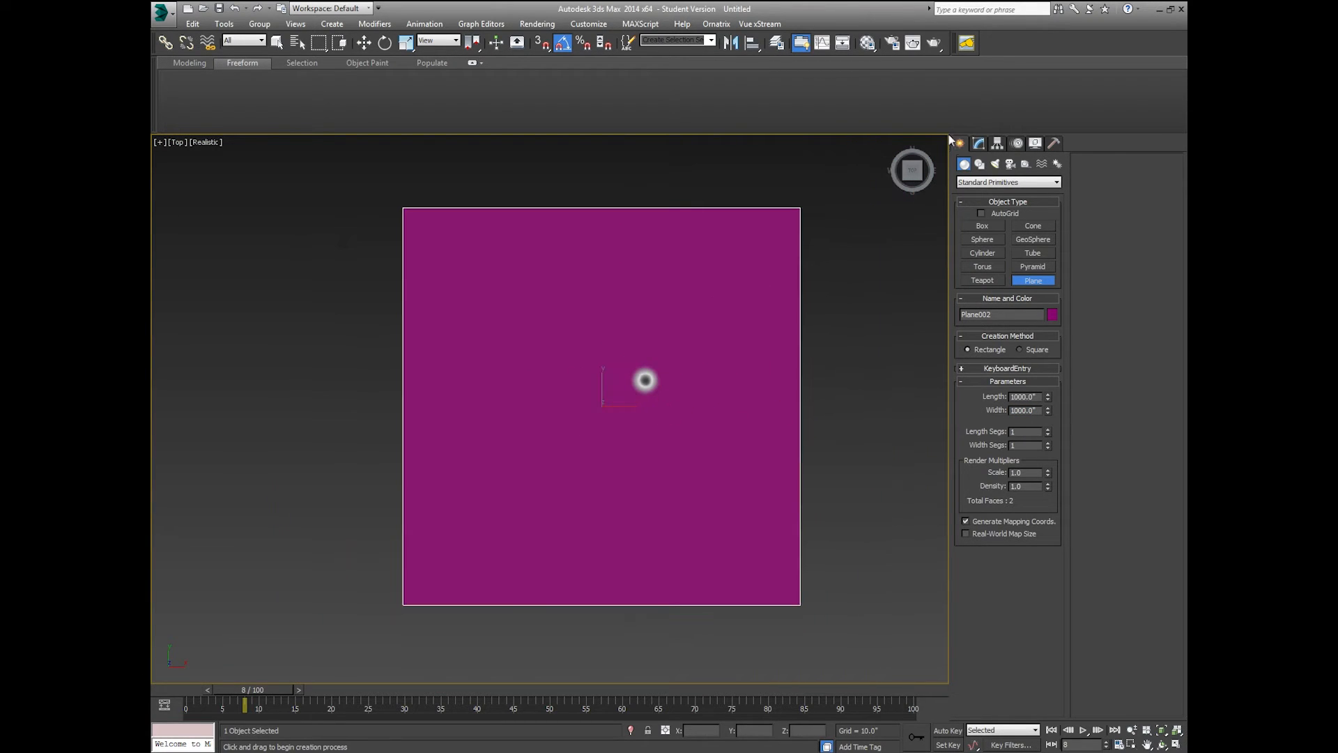
click(978, 143)
click(1015, 161)
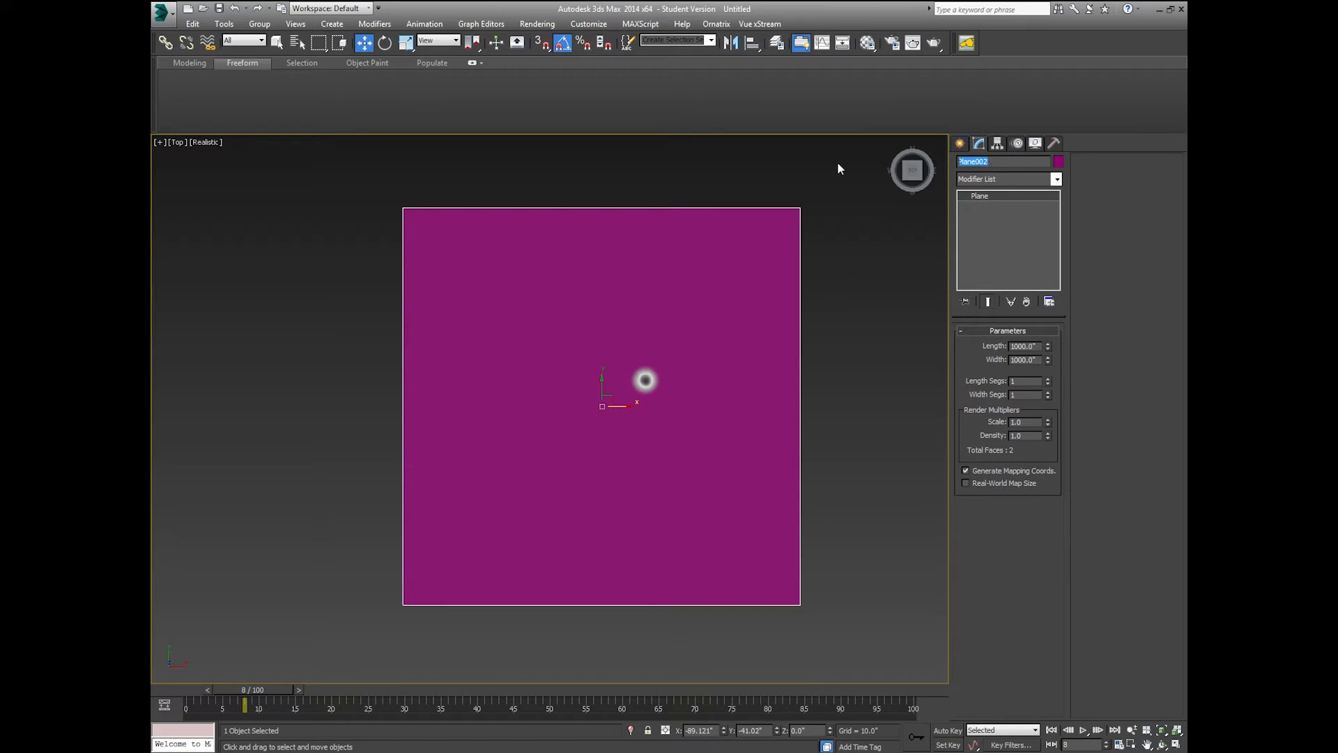
text(Emitter)
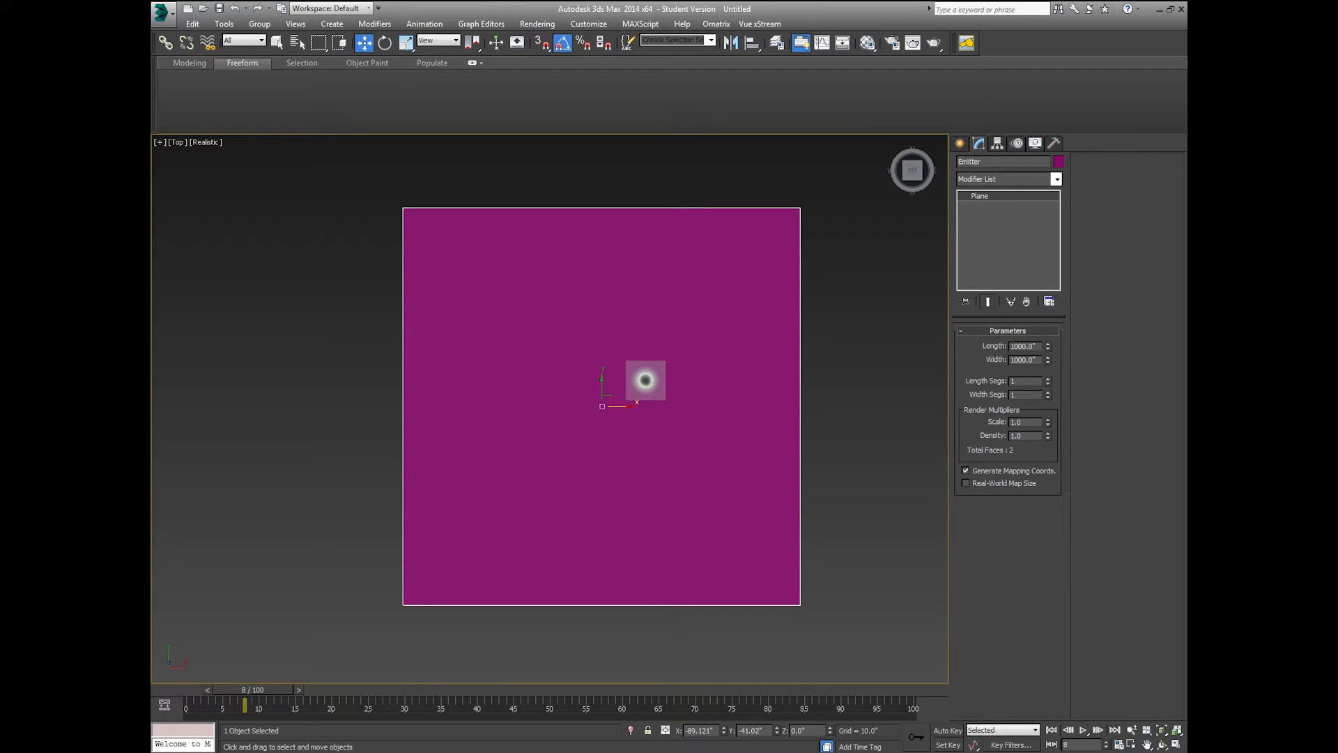
- Move the crater plane just outside the Emitter's upper-right corner, to about X 470", Y 408", and deselect it
middle_drag(803, 340, 725, 332)
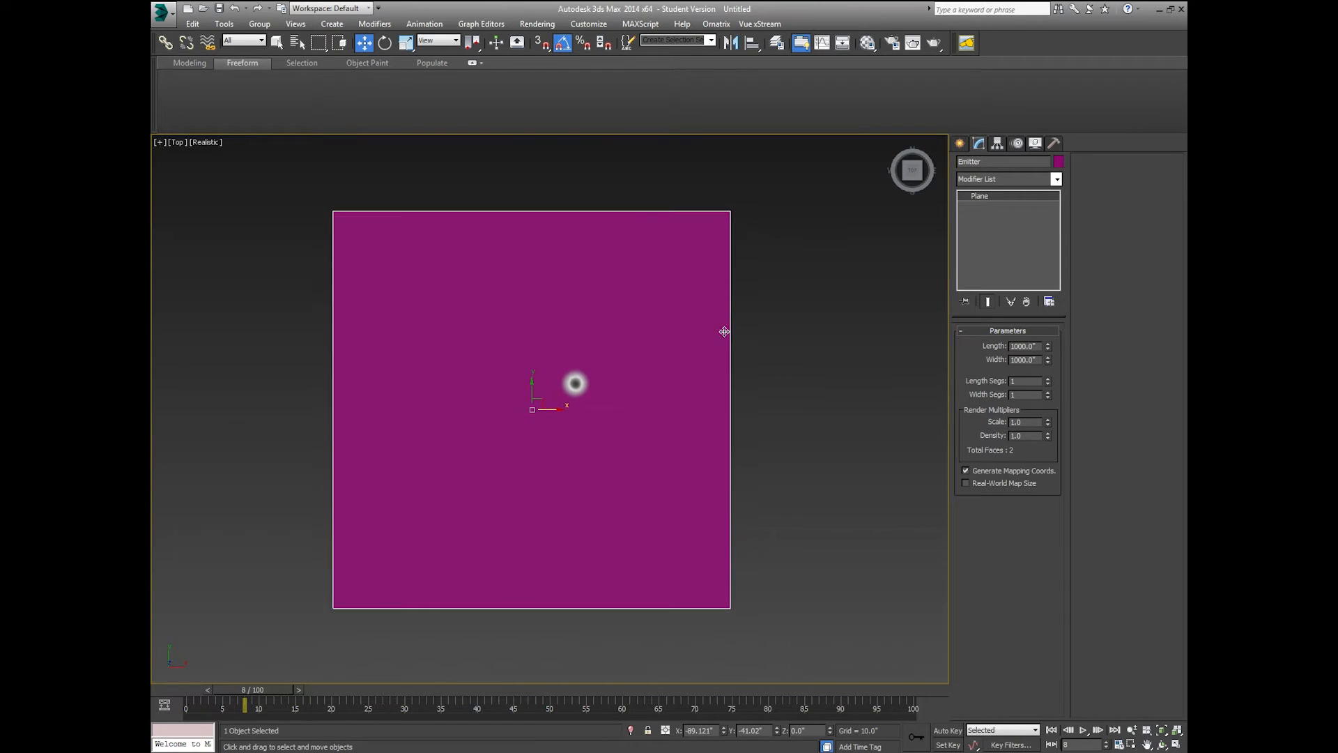
click(575, 383)
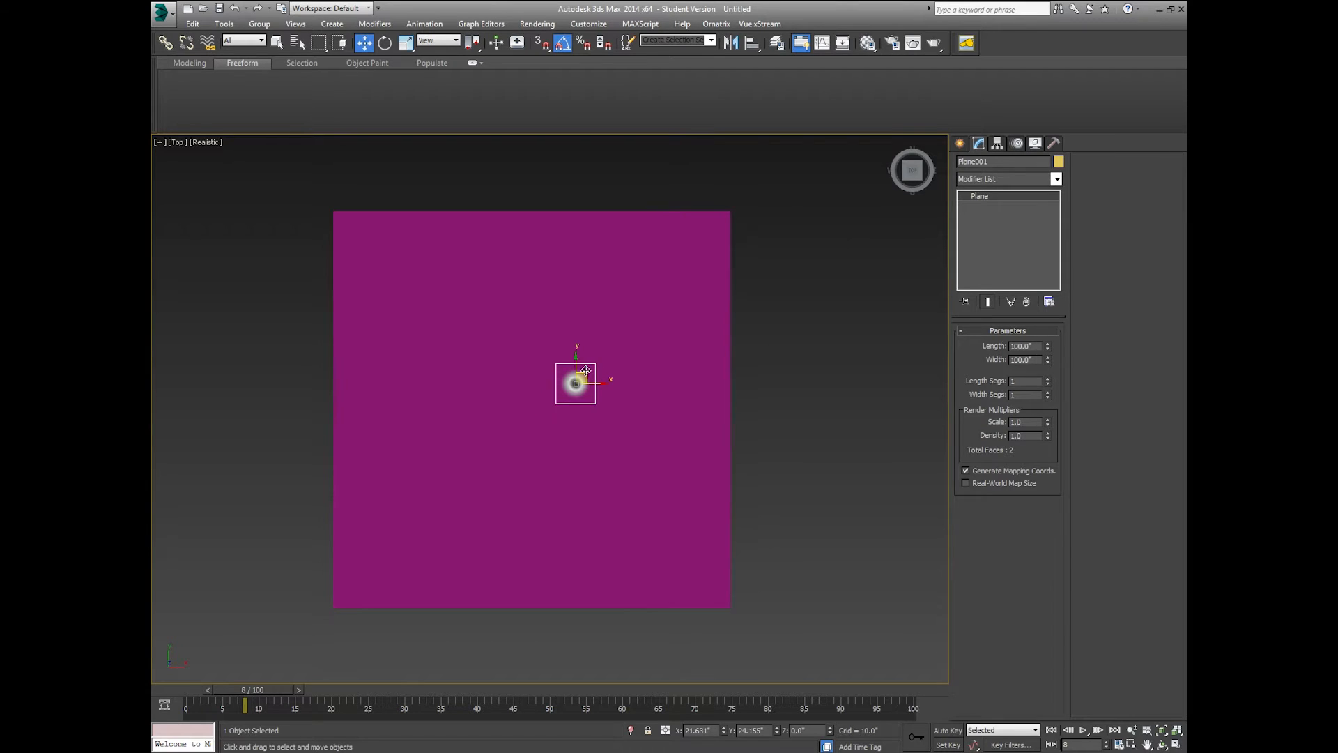
drag(580, 390, 764, 219)
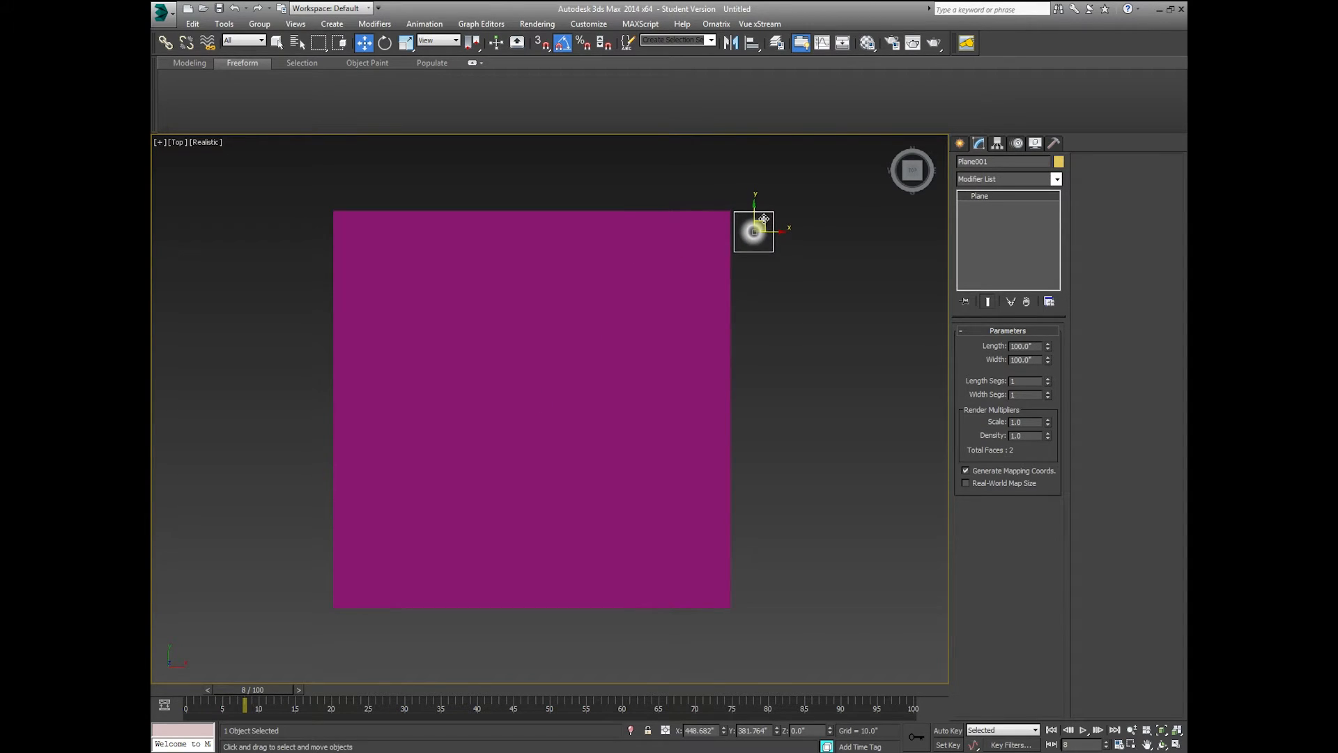
click(758, 191)
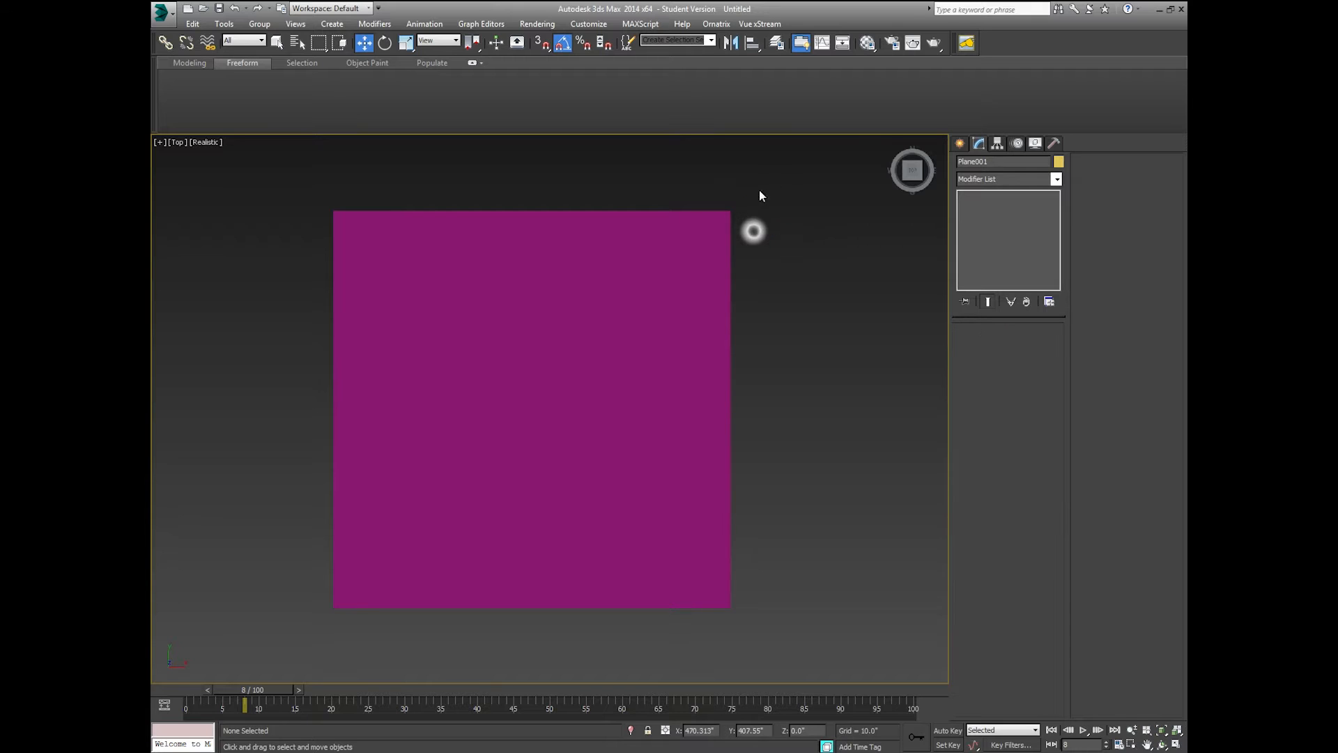
scroll(739, 241, up, 5)
scroll(767, 216, up, 2)
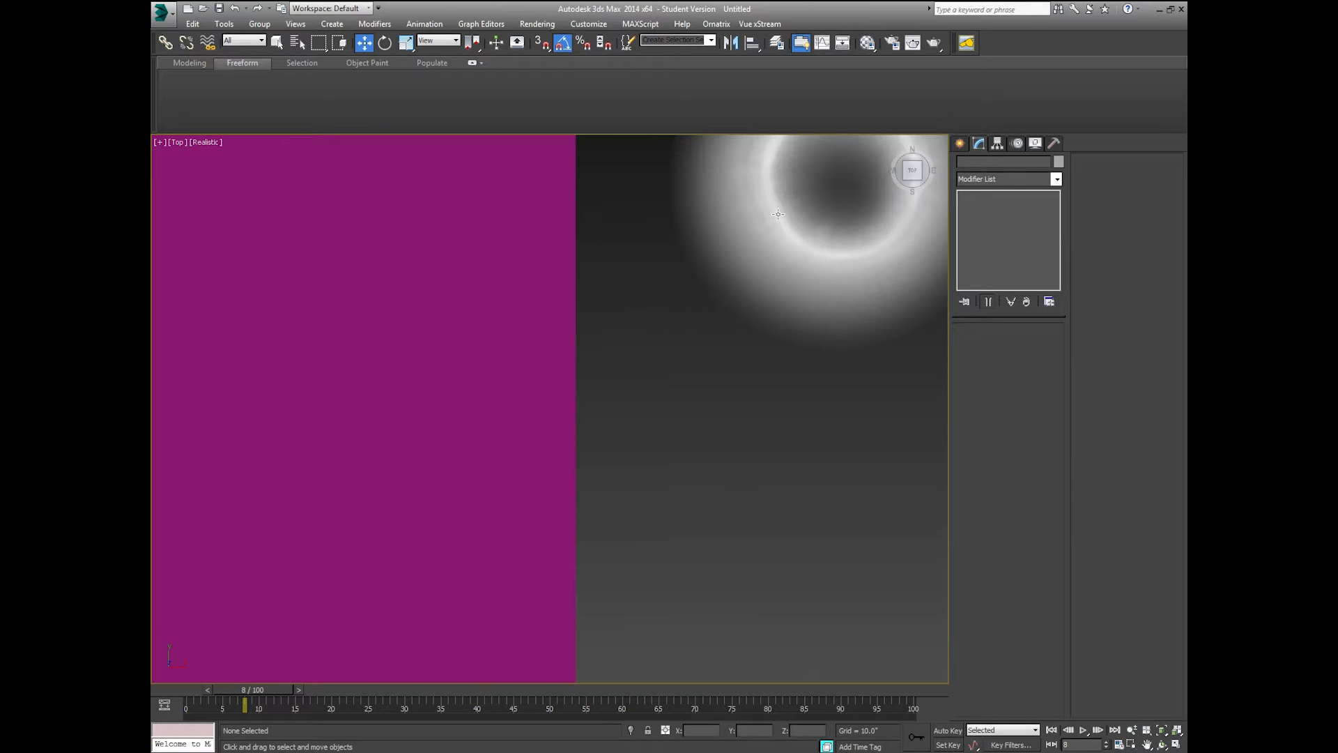
scroll(779, 212, down, 7)
scroll(738, 337, up, 1)
scroll(723, 355, down, 1)
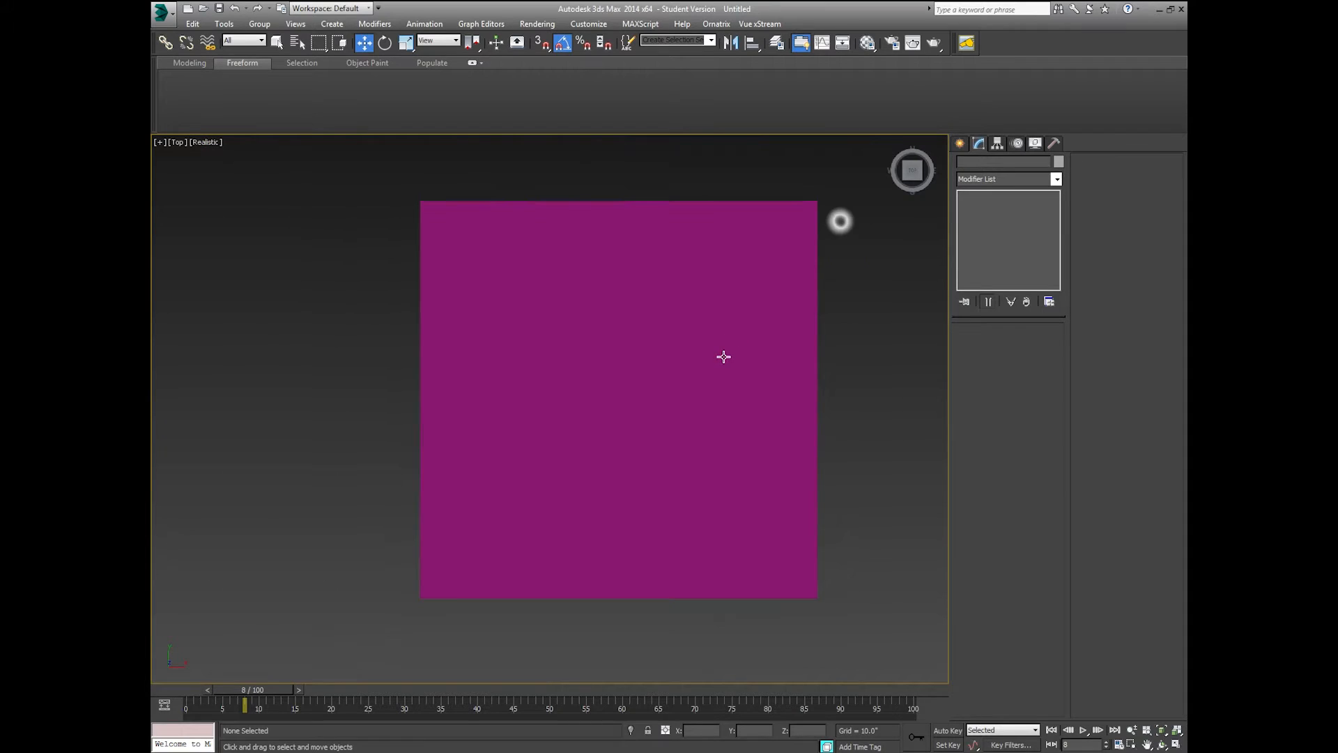
click(723, 355)
middle_drag(809, 328, 758, 357)
click(797, 238)
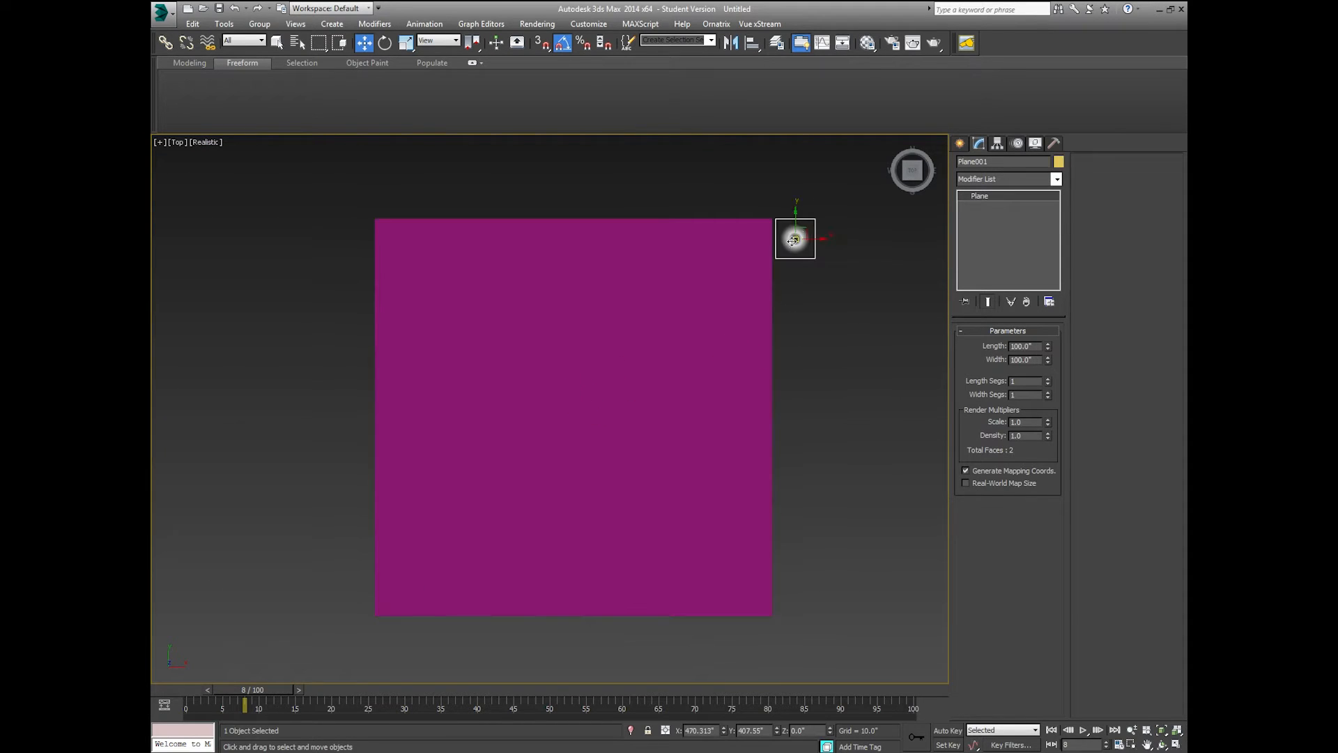
click(728, 286)
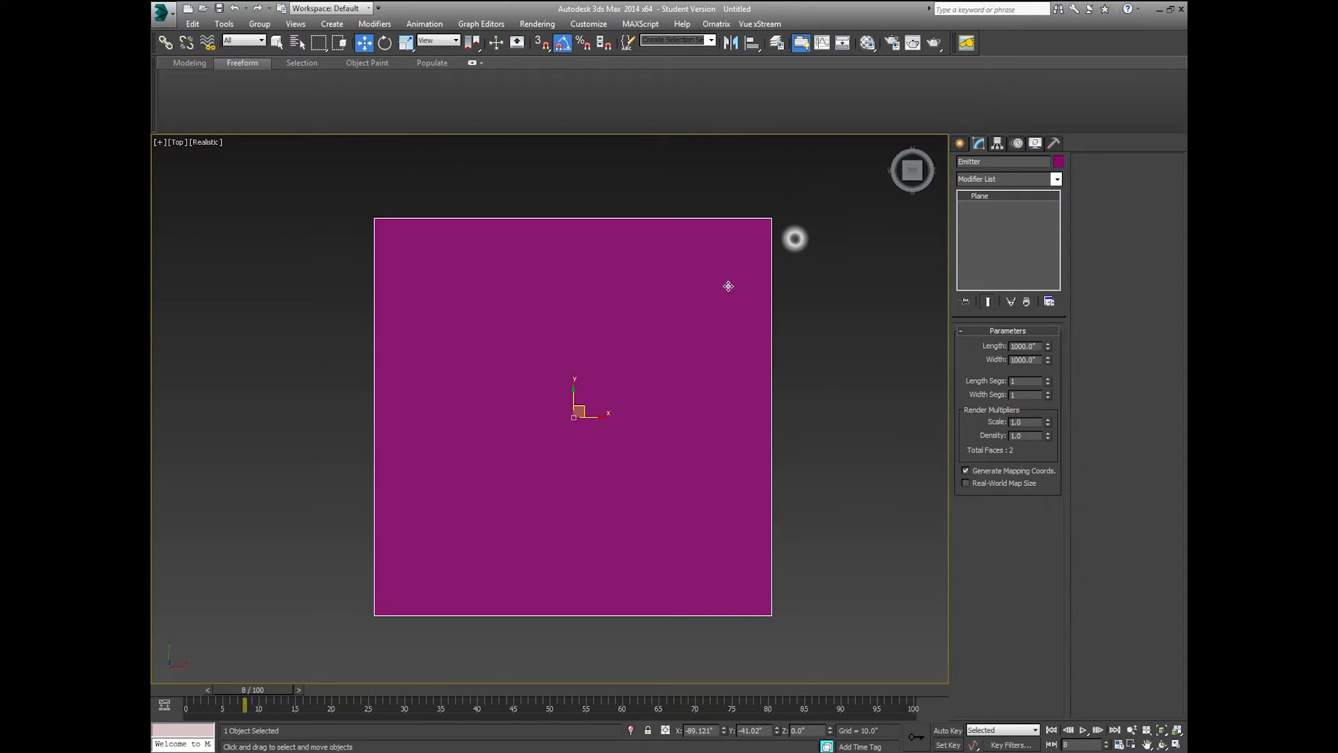
click(796, 238)
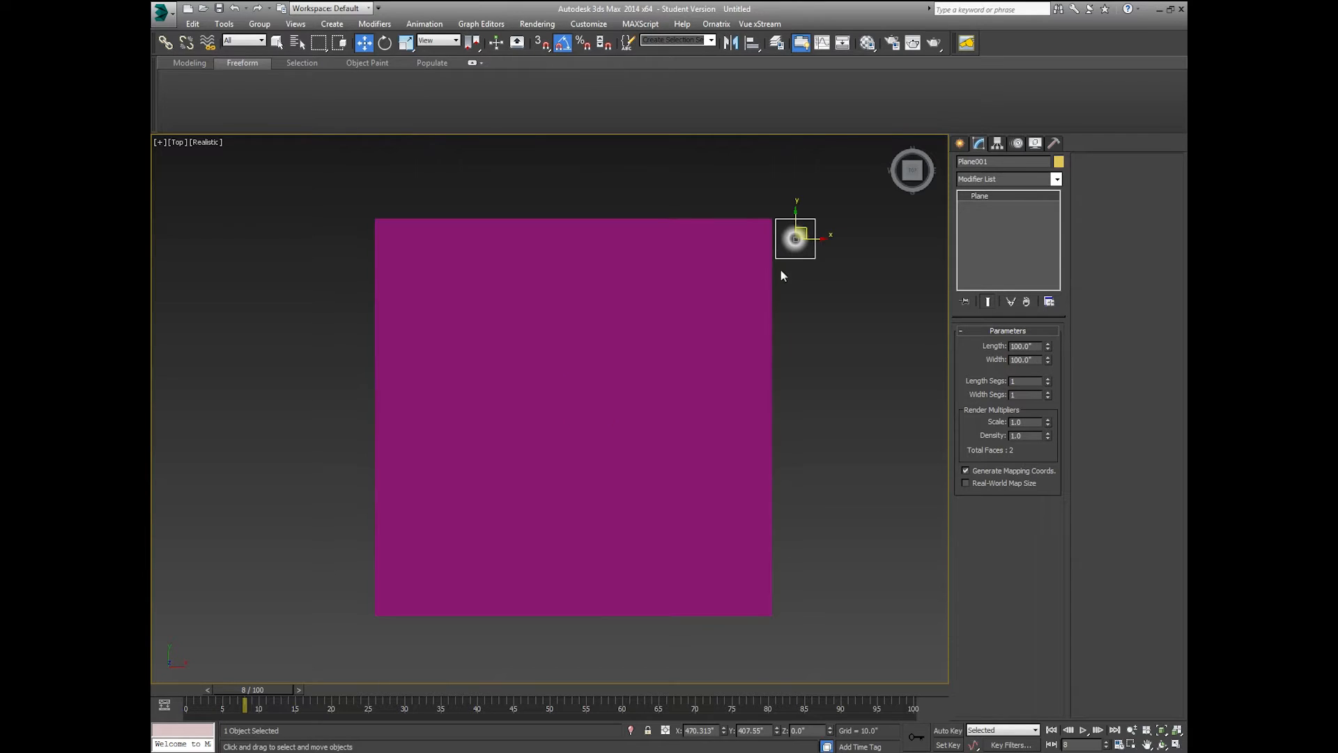
scroll(793, 239, up, 5)
scroll(763, 269, down, 4)
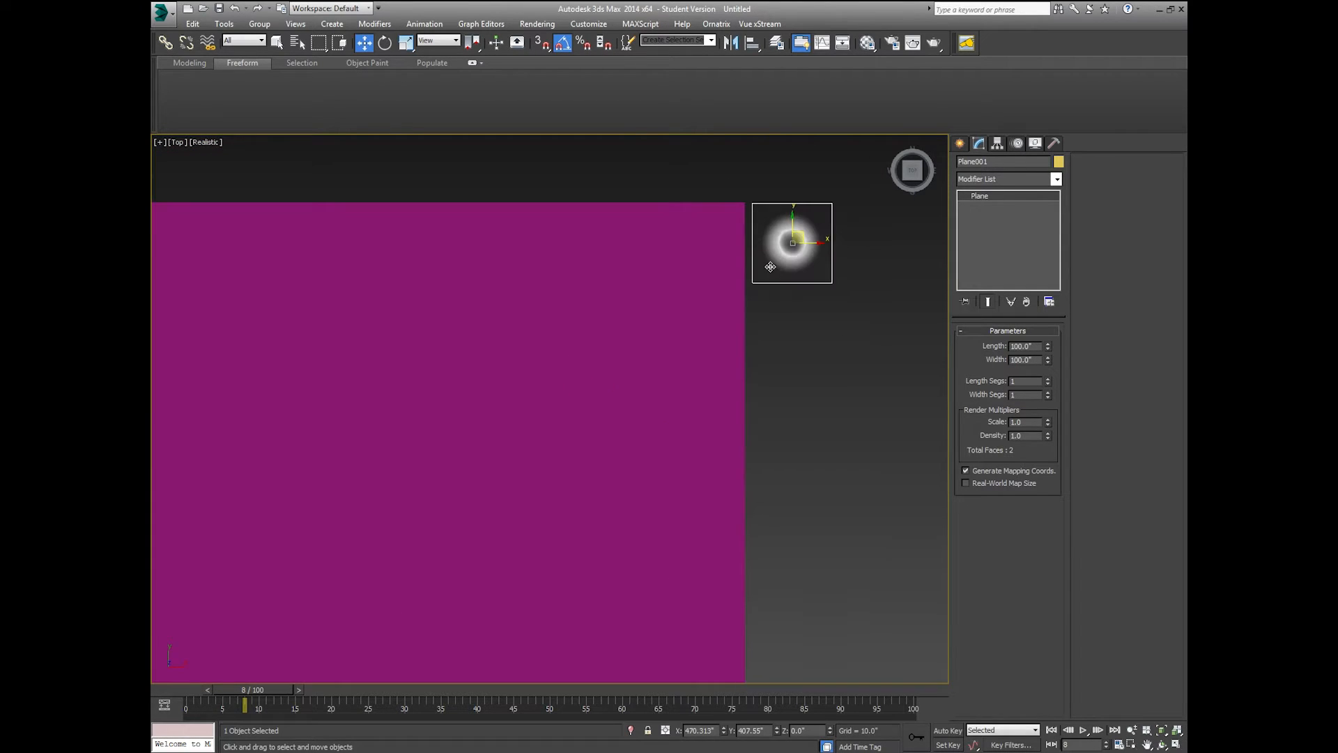
scroll(760, 274, down, 2)
click(776, 335)
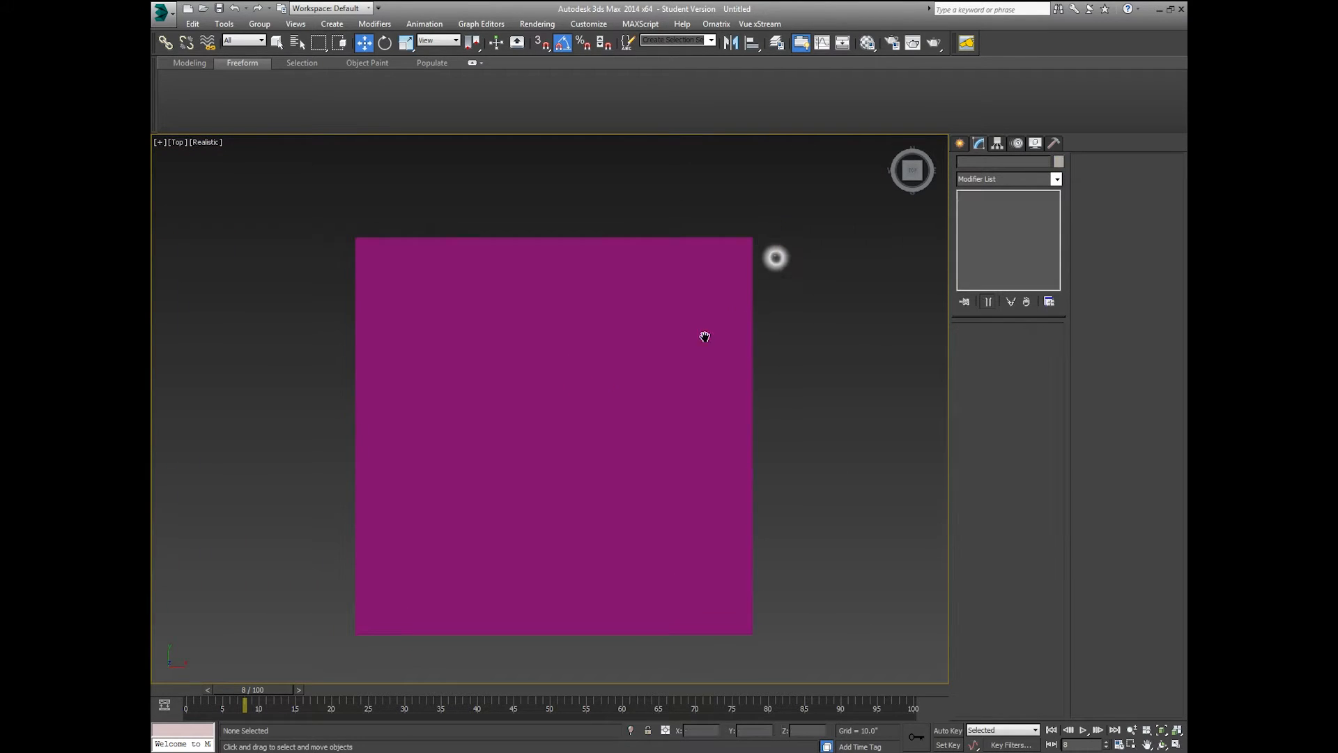
- Make the Emitter plane non-renderable and set it to Display as Box in its object properties
middle_drag(703, 339, 719, 310)
click(717, 314)
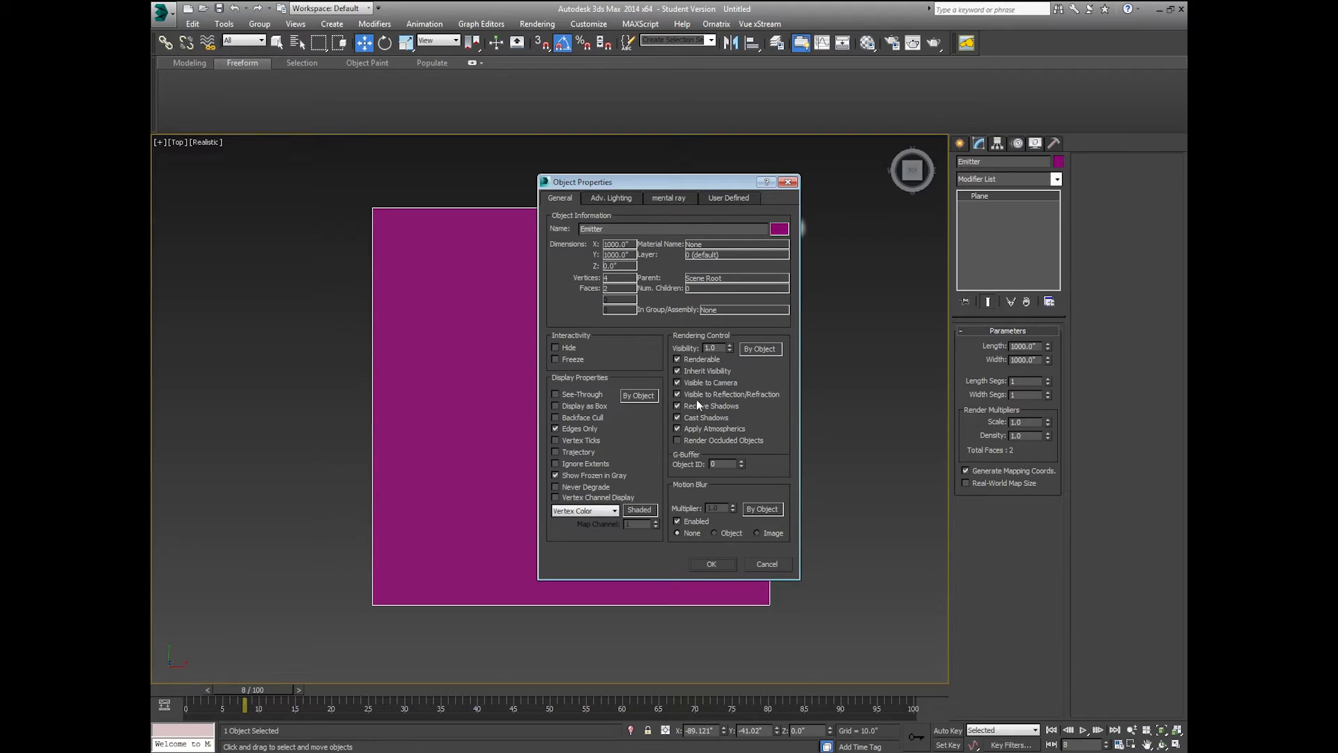
click(700, 360)
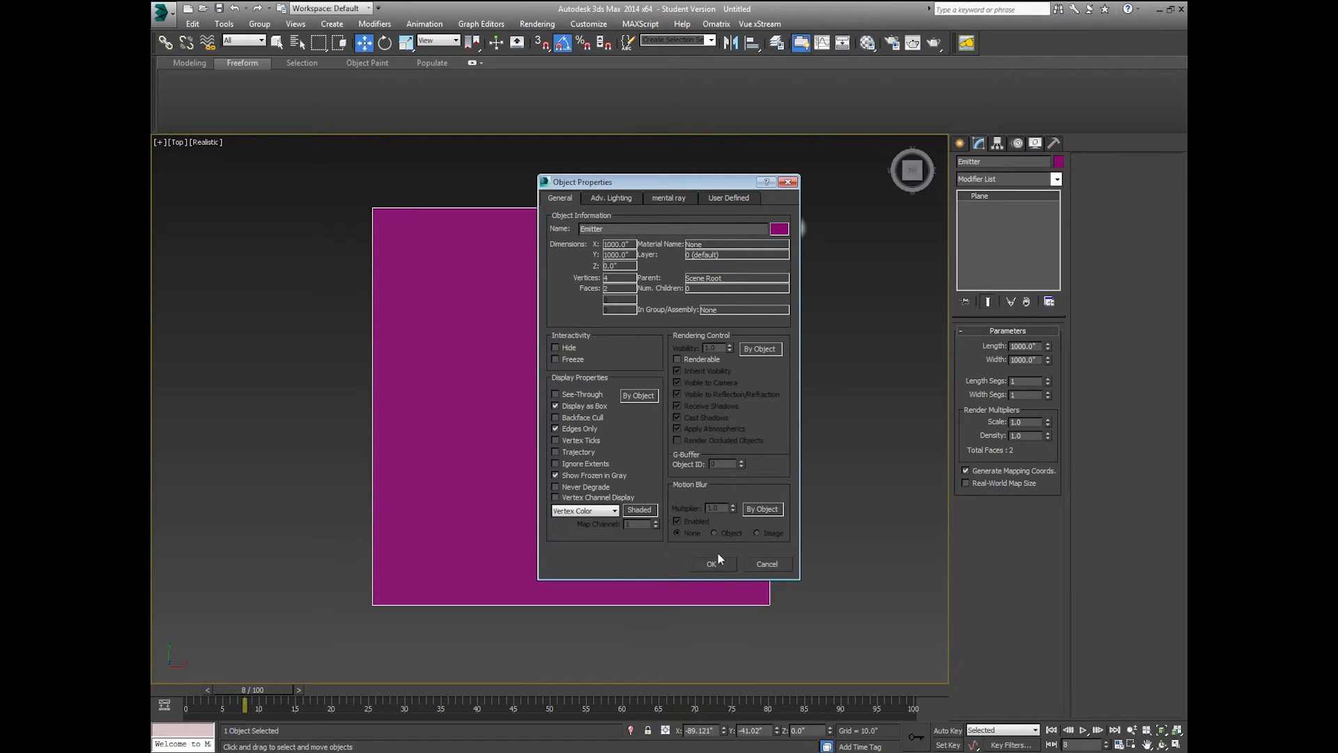
click(699, 563)
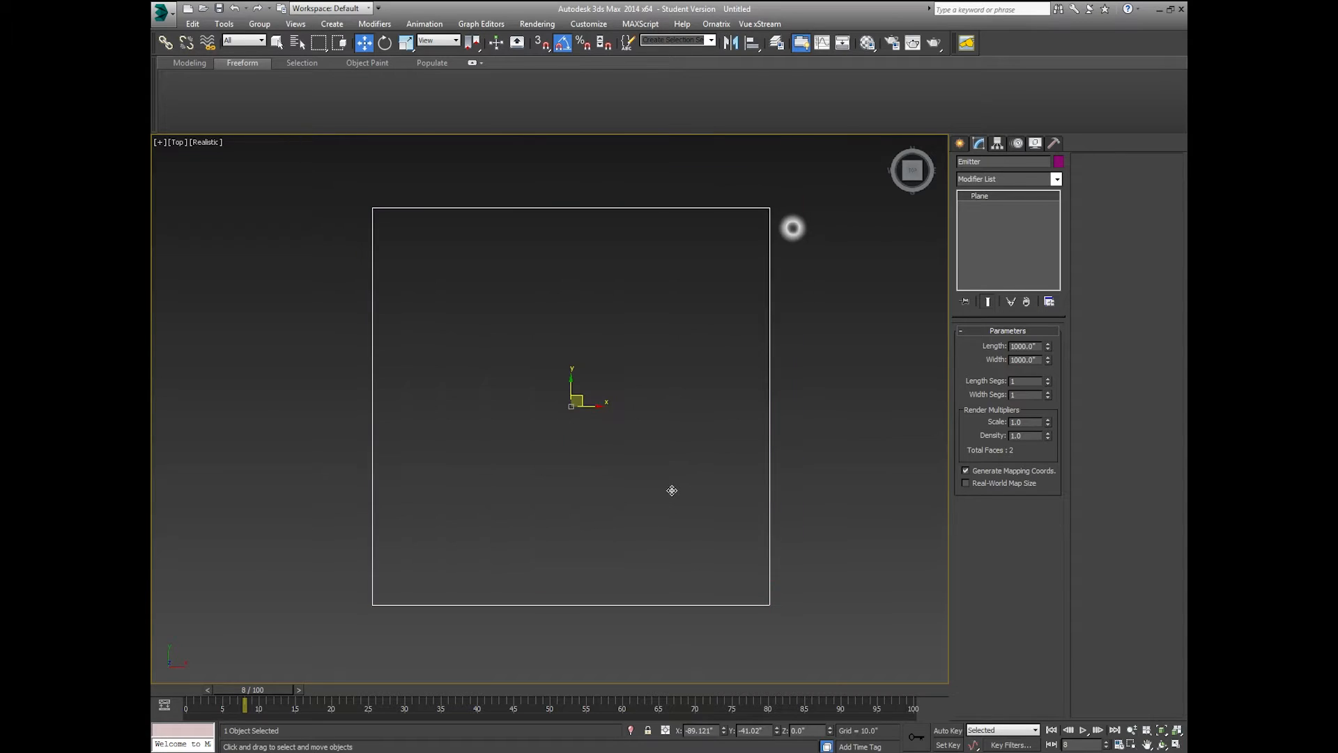
- Create a PF Source with a Rectangle icon, about 230" long and 212" wide, over the Emitter's right edge near its upper corner
scroll(671, 490, up, 2)
middle_drag(669, 534, 698, 545)
scroll(704, 535, up, 2)
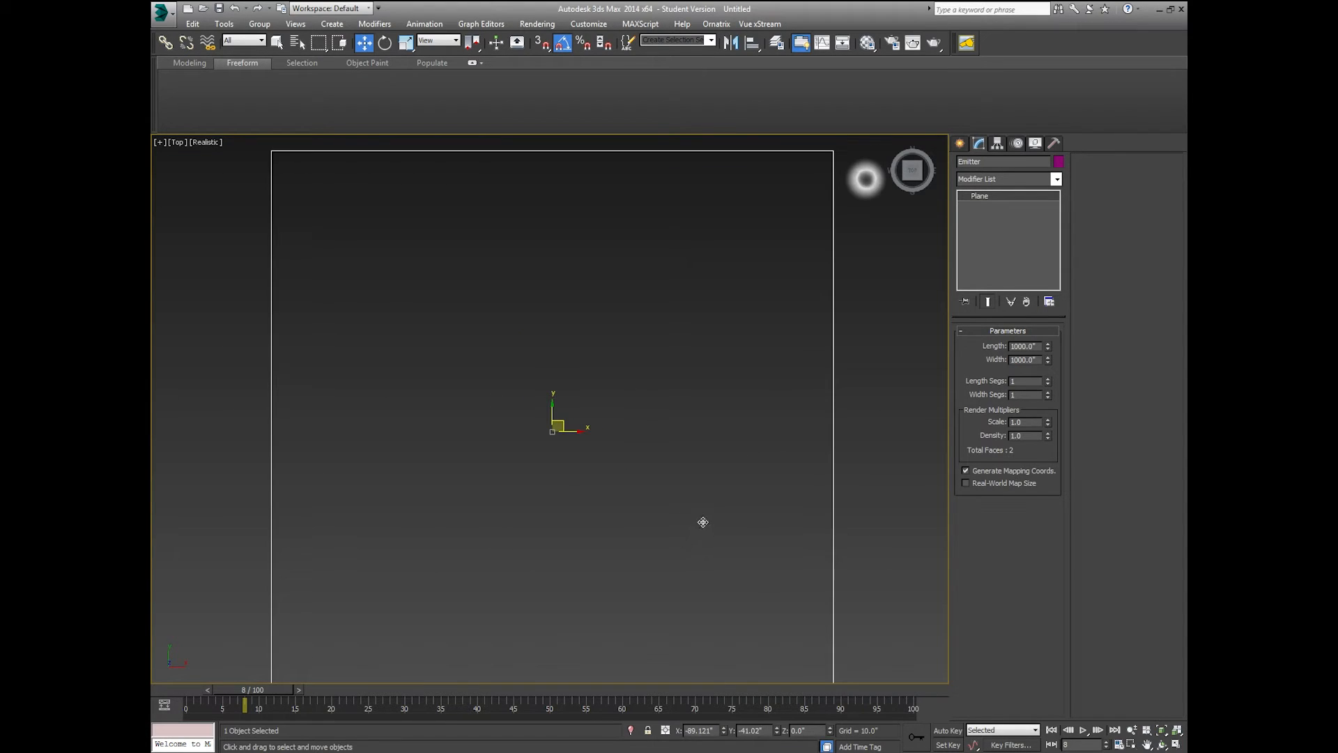
click(960, 145)
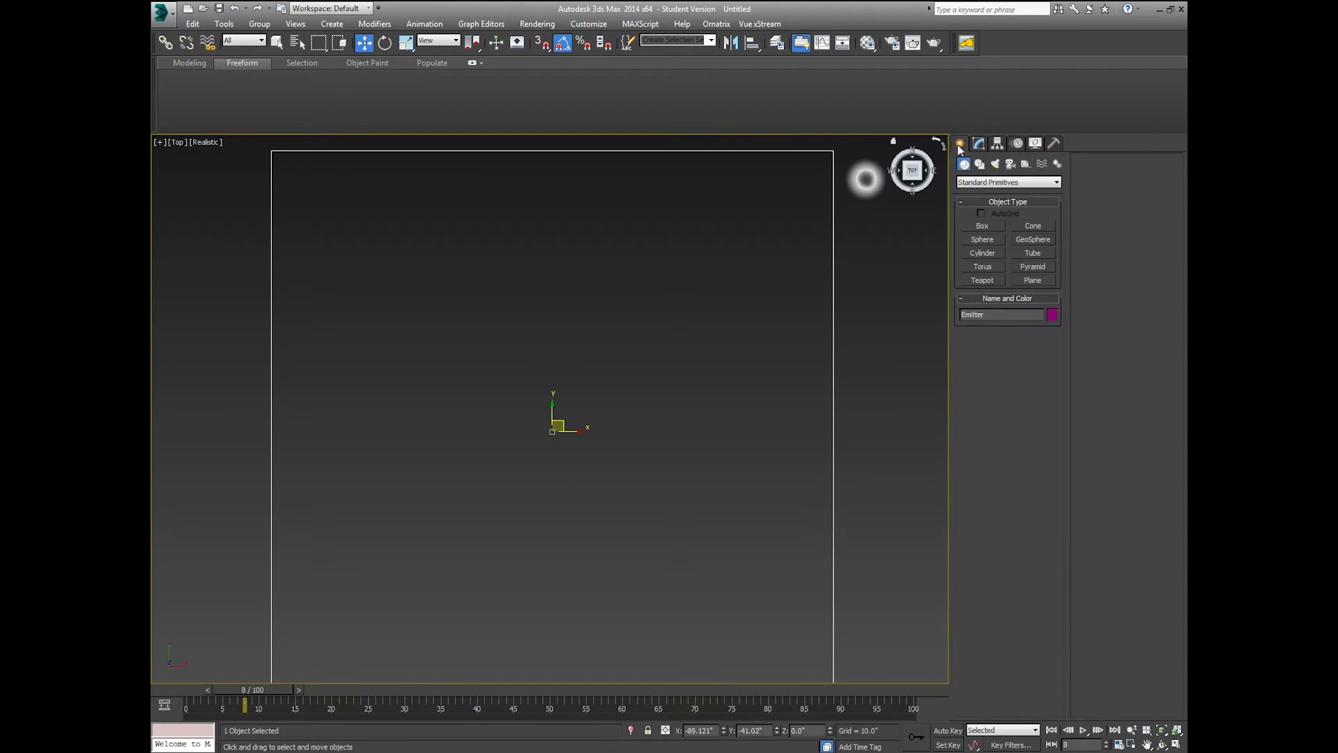
click(977, 181)
click(984, 216)
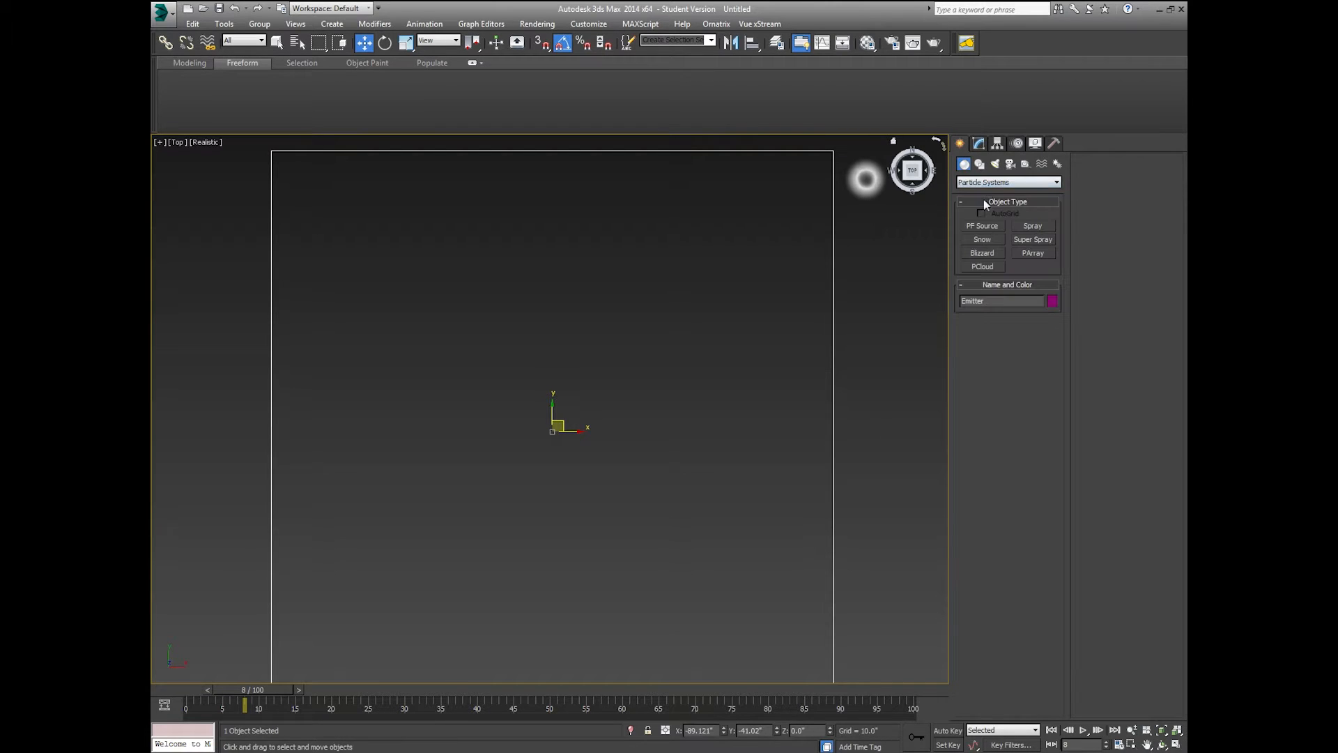
click(983, 225)
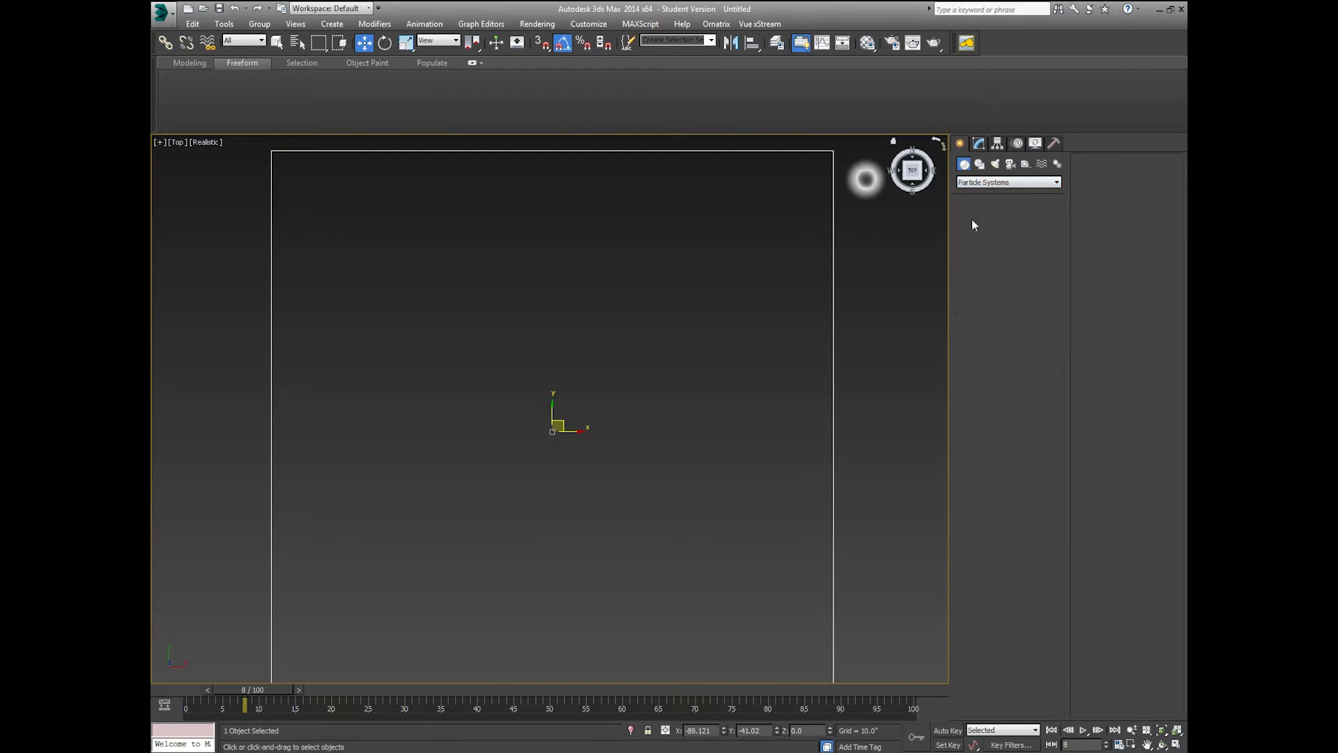
drag(767, 243, 887, 372)
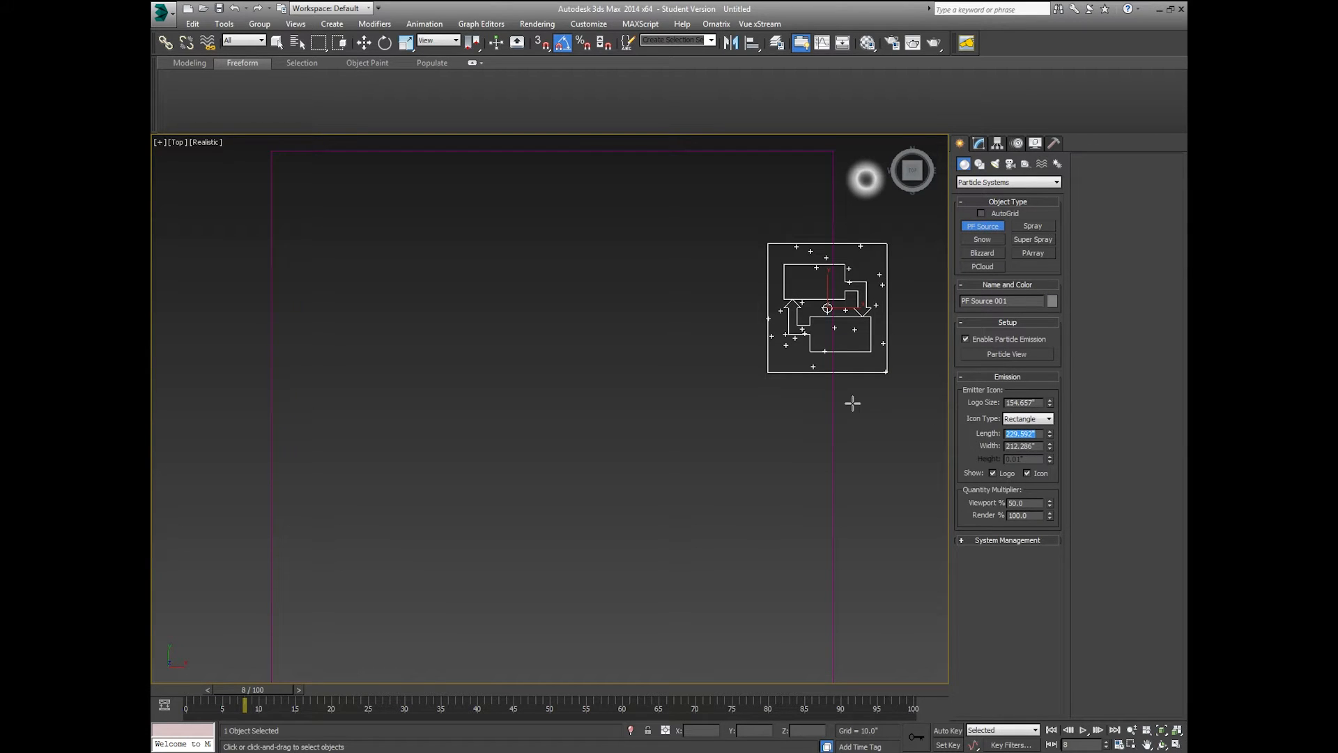
click(1025, 419)
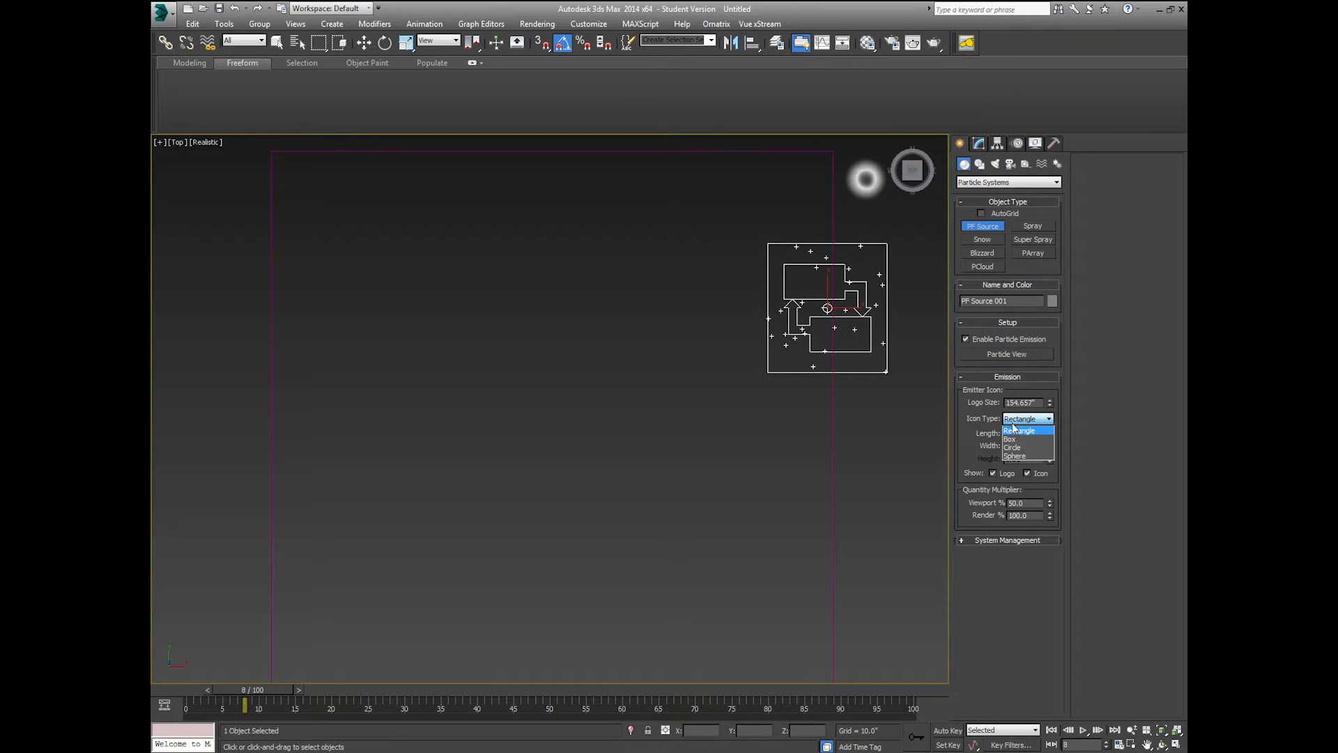
click(1017, 430)
- Move the PF Source icon just outside the Emitter's right edge, to about X 534", Y 232"
scroll(692, 272, down, 2)
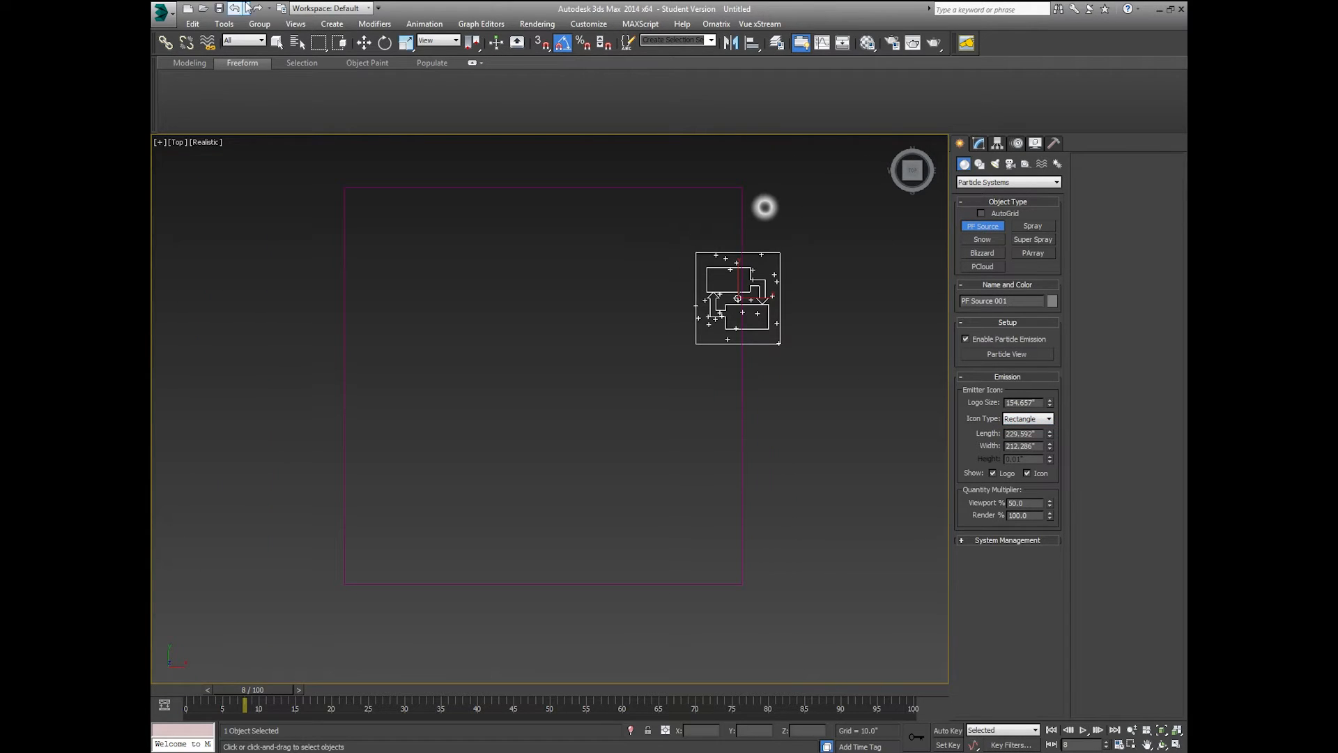
click(364, 42)
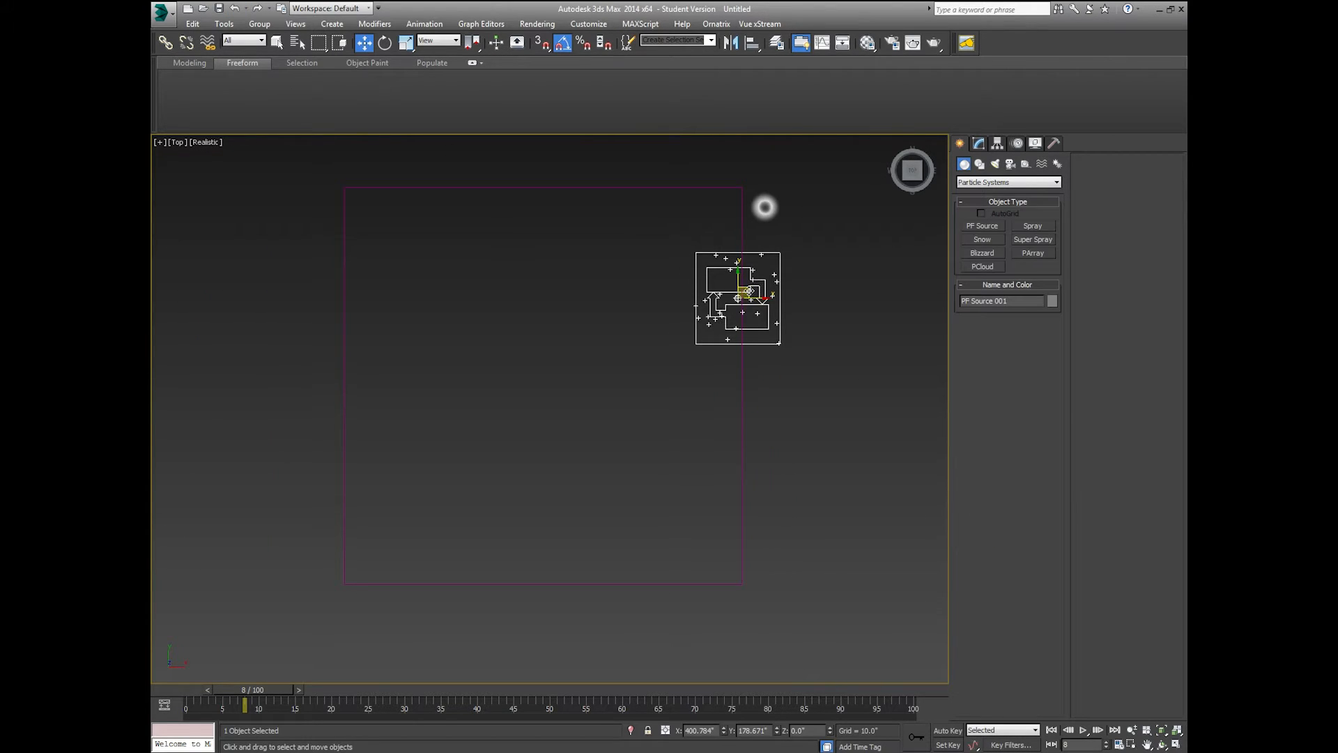
drag(750, 291, 801, 269)
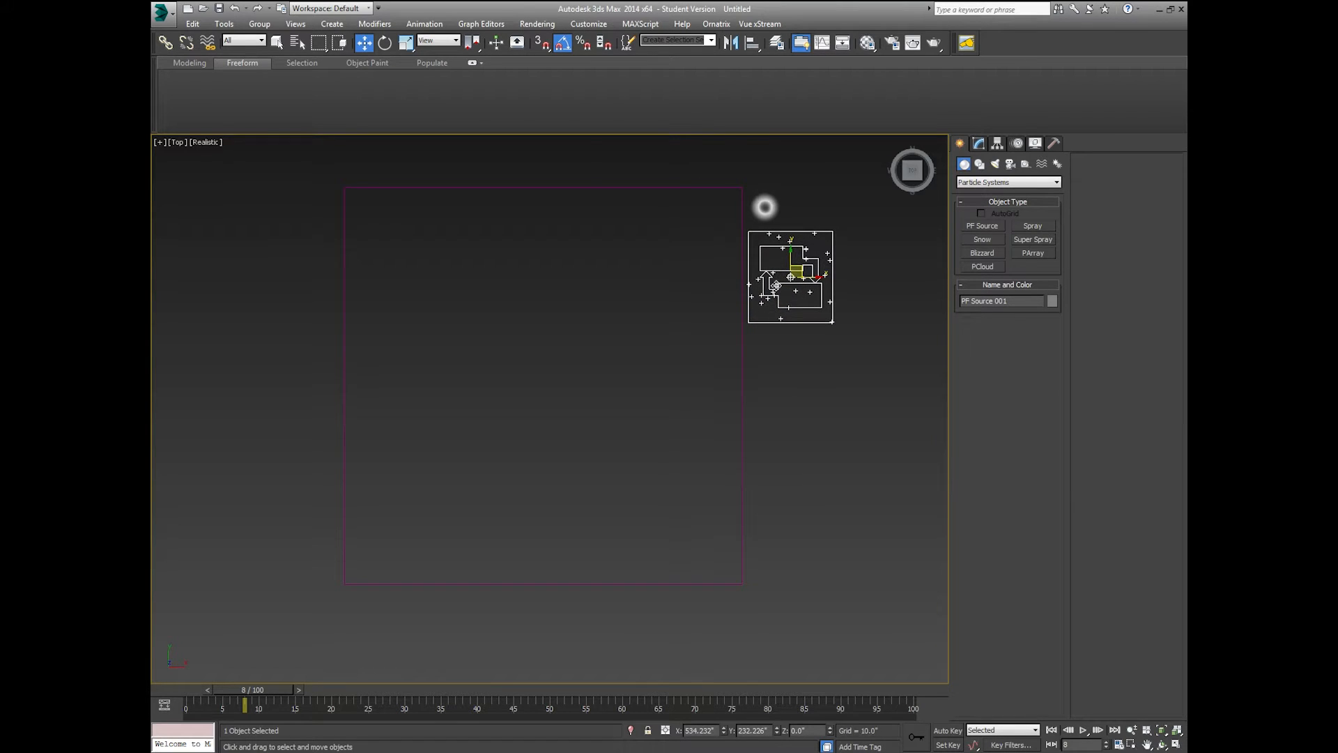
middle_drag(774, 285, 796, 321)
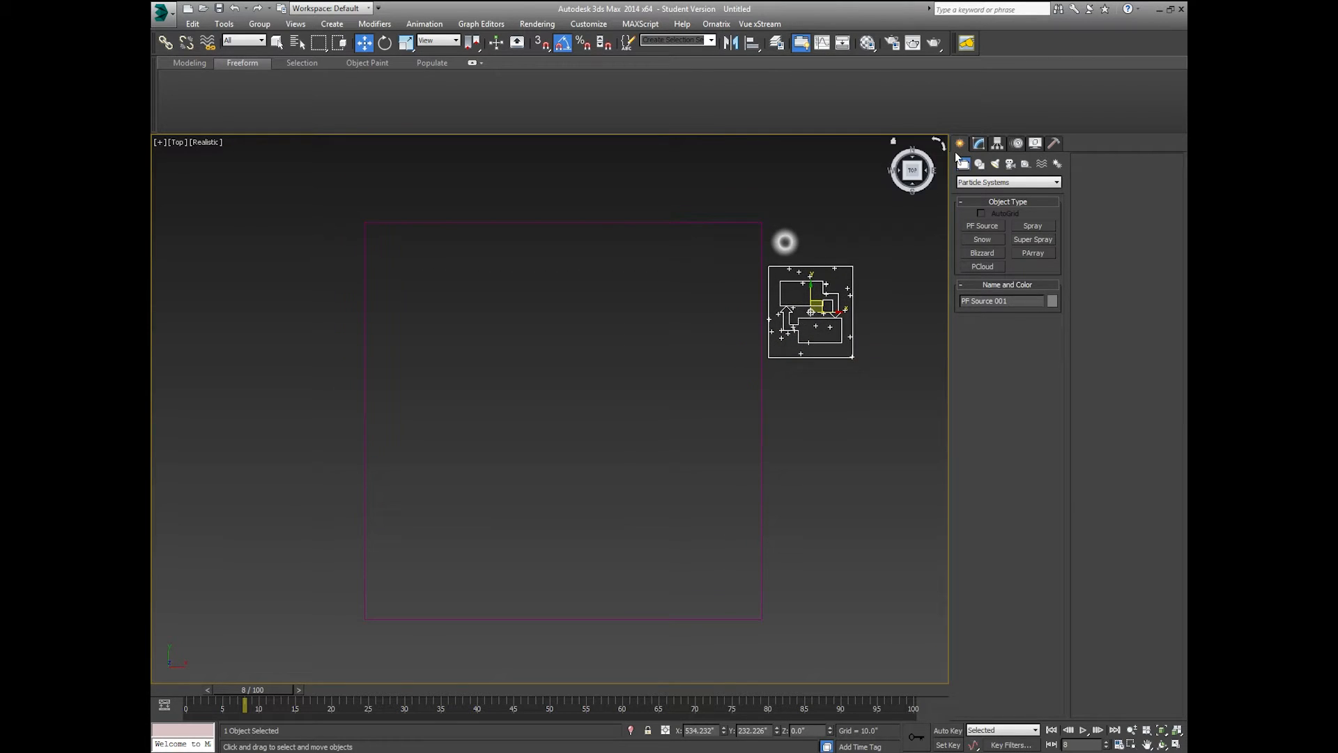
scroll(862, 365, up, 2)
- Open Particle View for the PF Source and arrange it so the Emitter plane stays in sight beside it
click(979, 145)
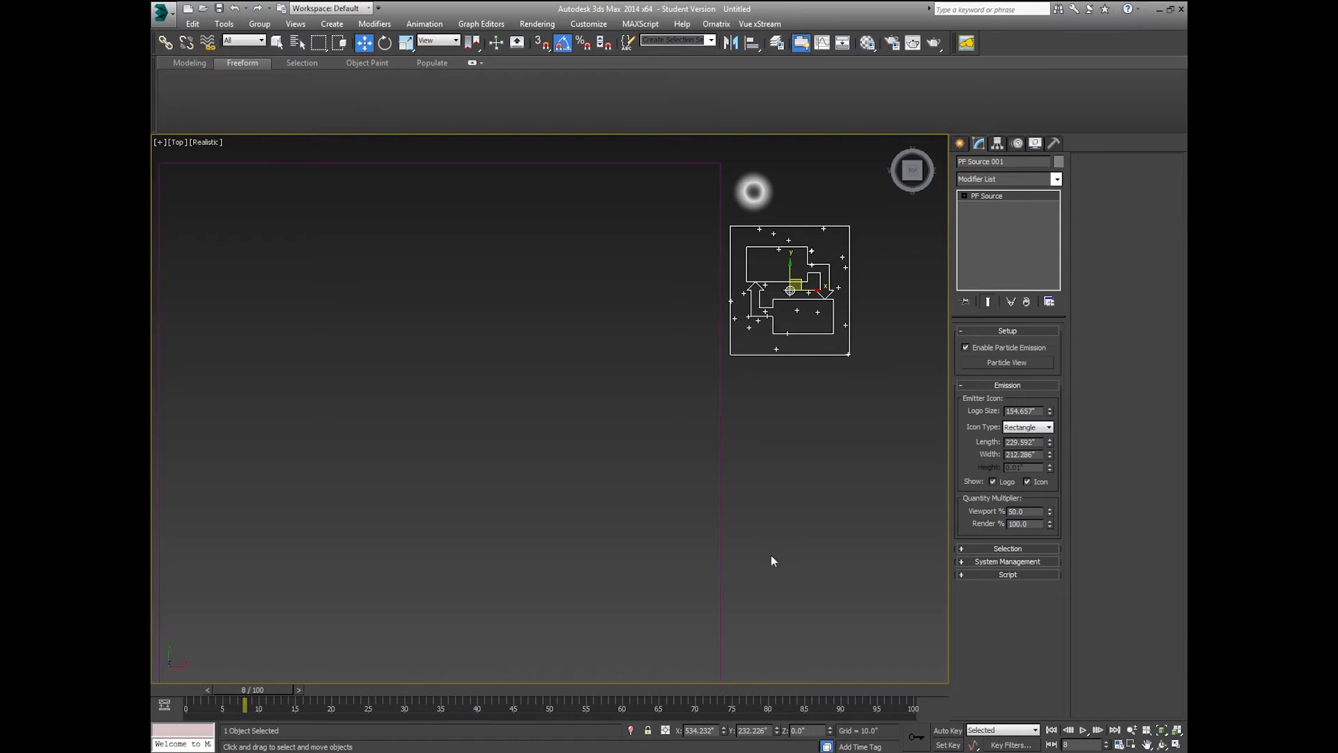
scroll(646, 481, down, 3)
middle_drag(658, 487, 659, 482)
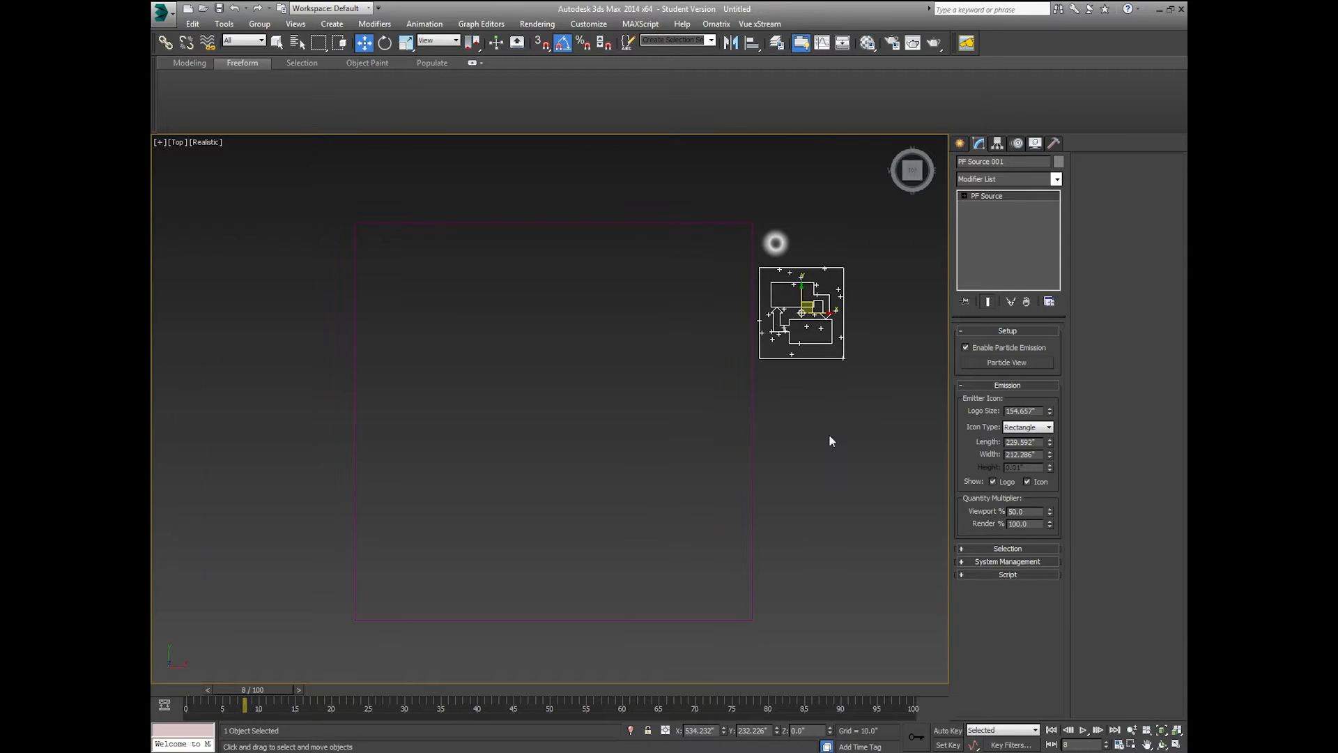
click(989, 362)
drag(831, 65, 805, 147)
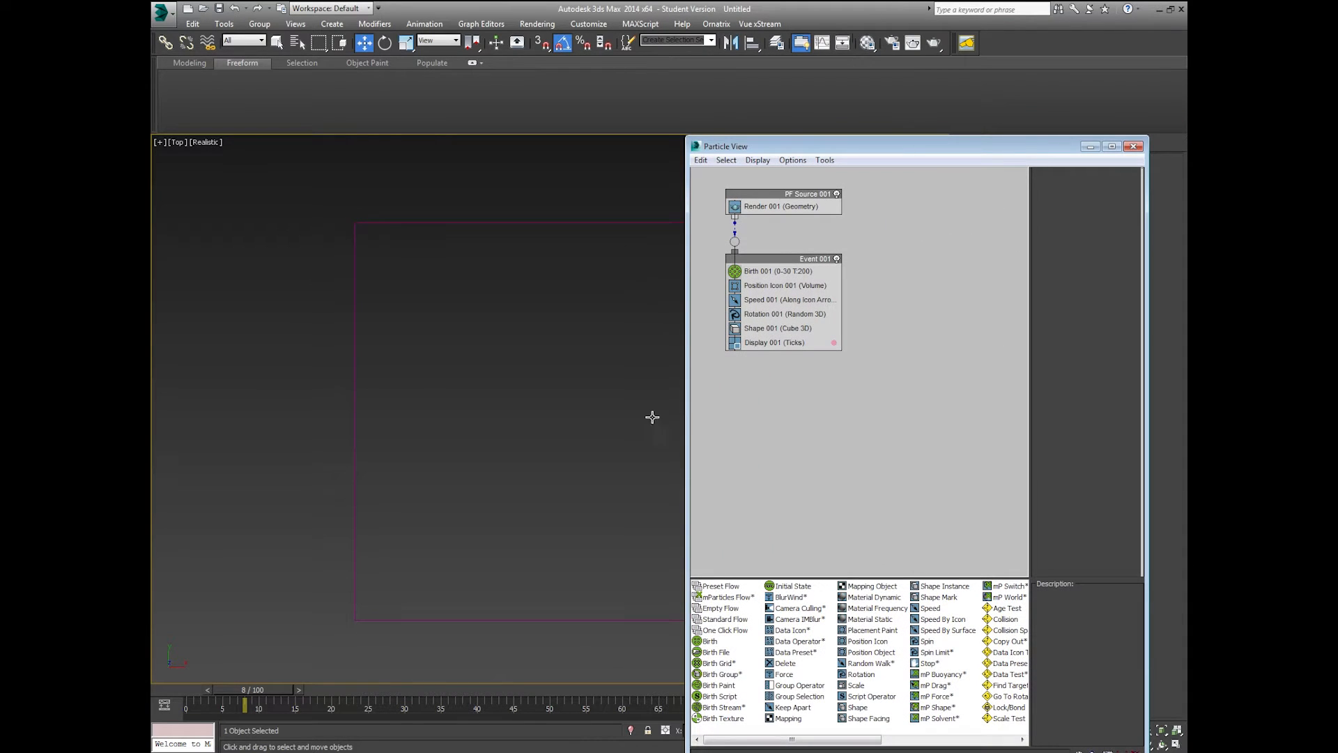
middle_drag(651, 415, 487, 379)
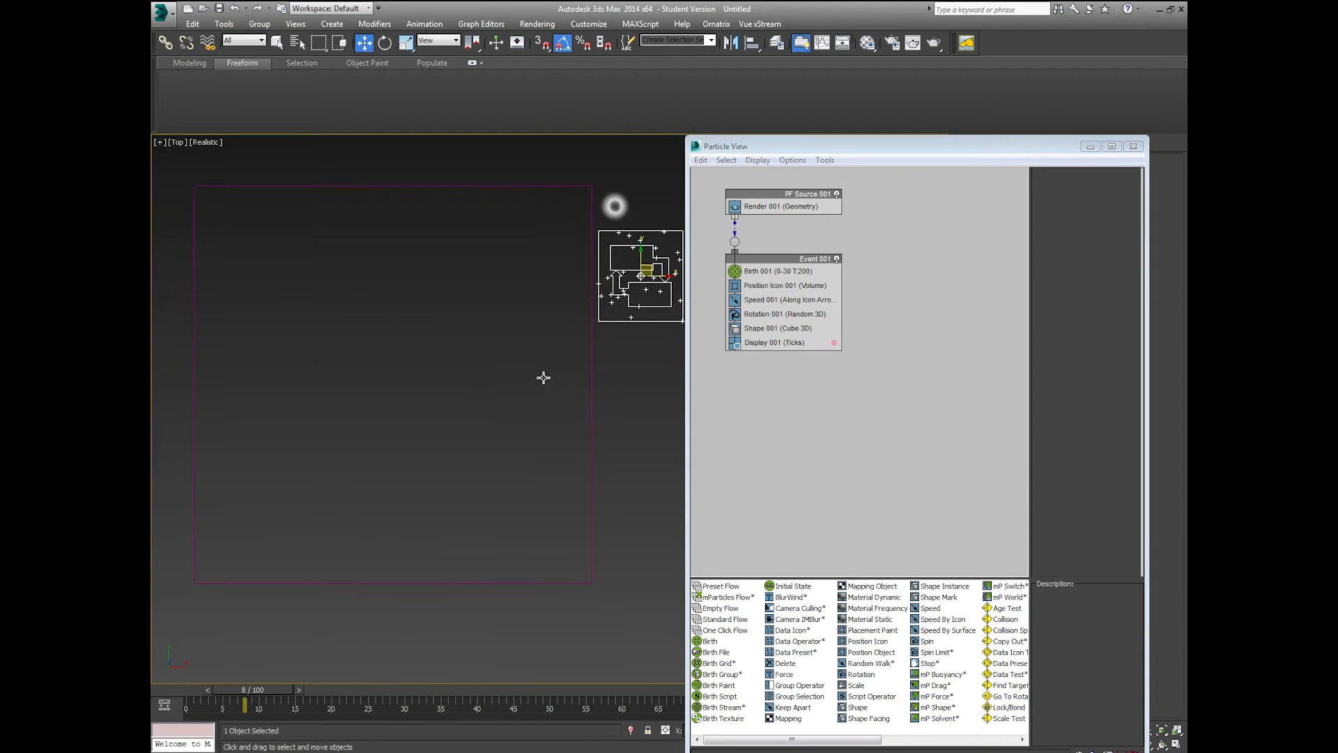
- Replace the Position Icon operator in Event 001 with a Position Object operator that uses the Emitter plane as its emitter object
click(774, 289)
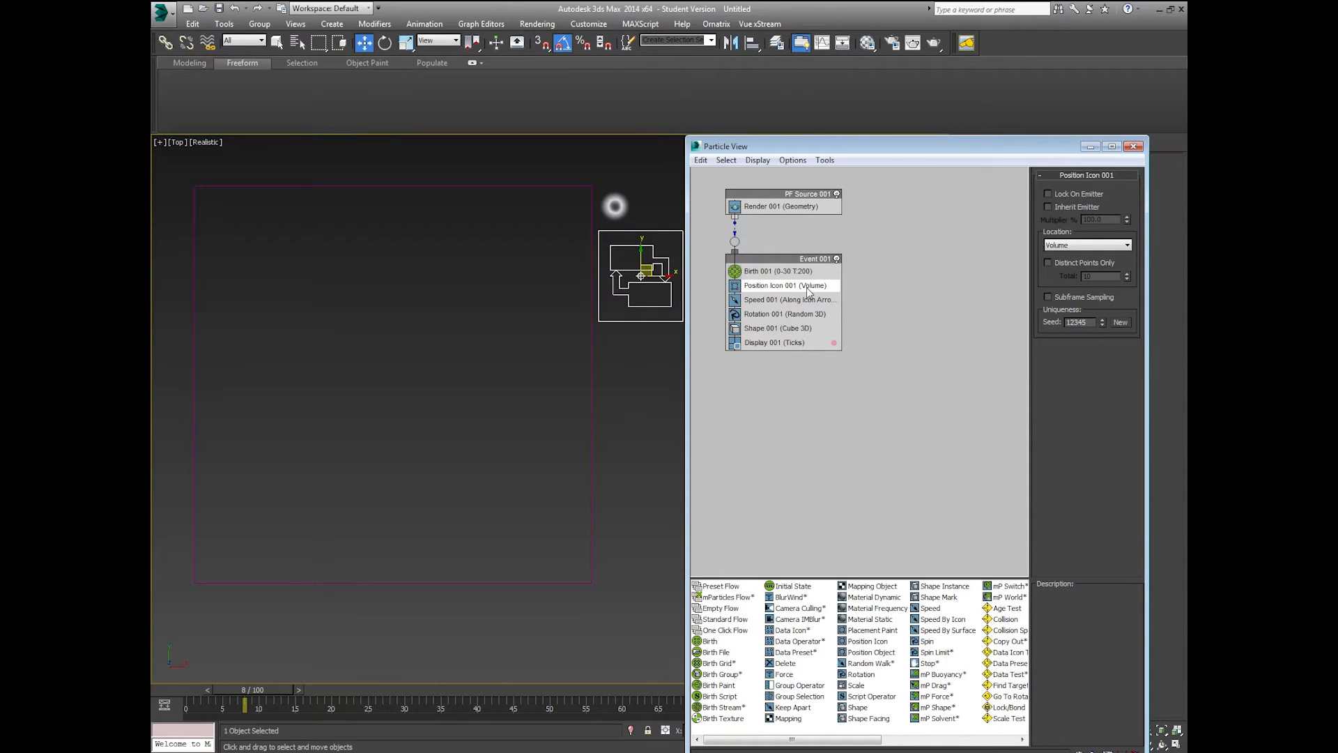
key(Delete)
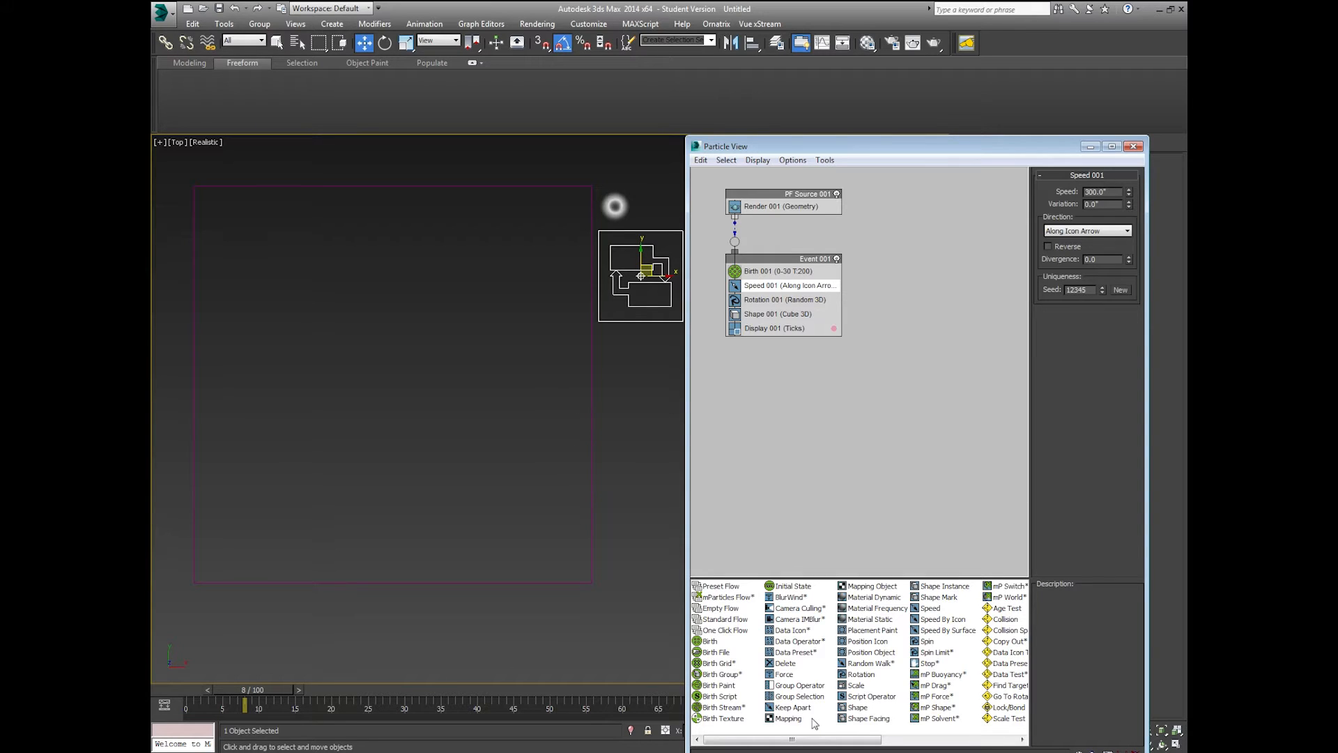
drag(871, 652, 790, 282)
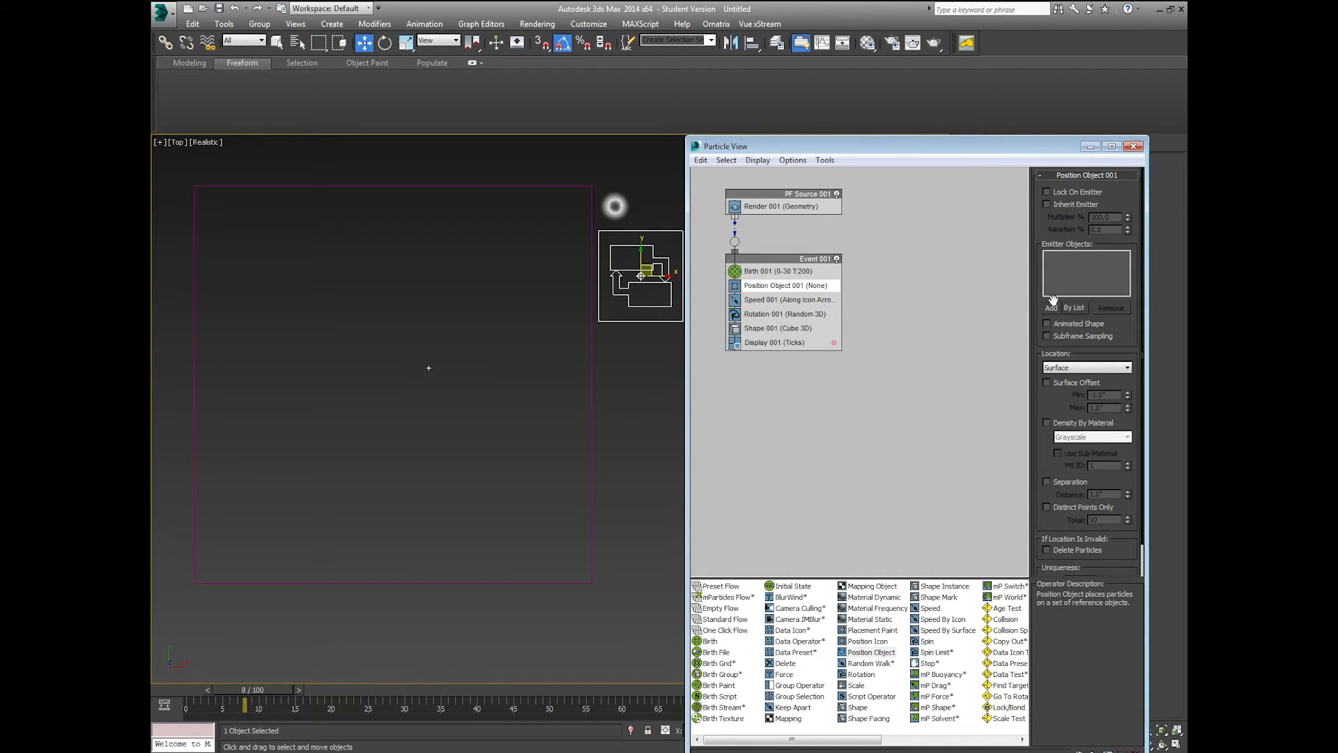
click(1055, 309)
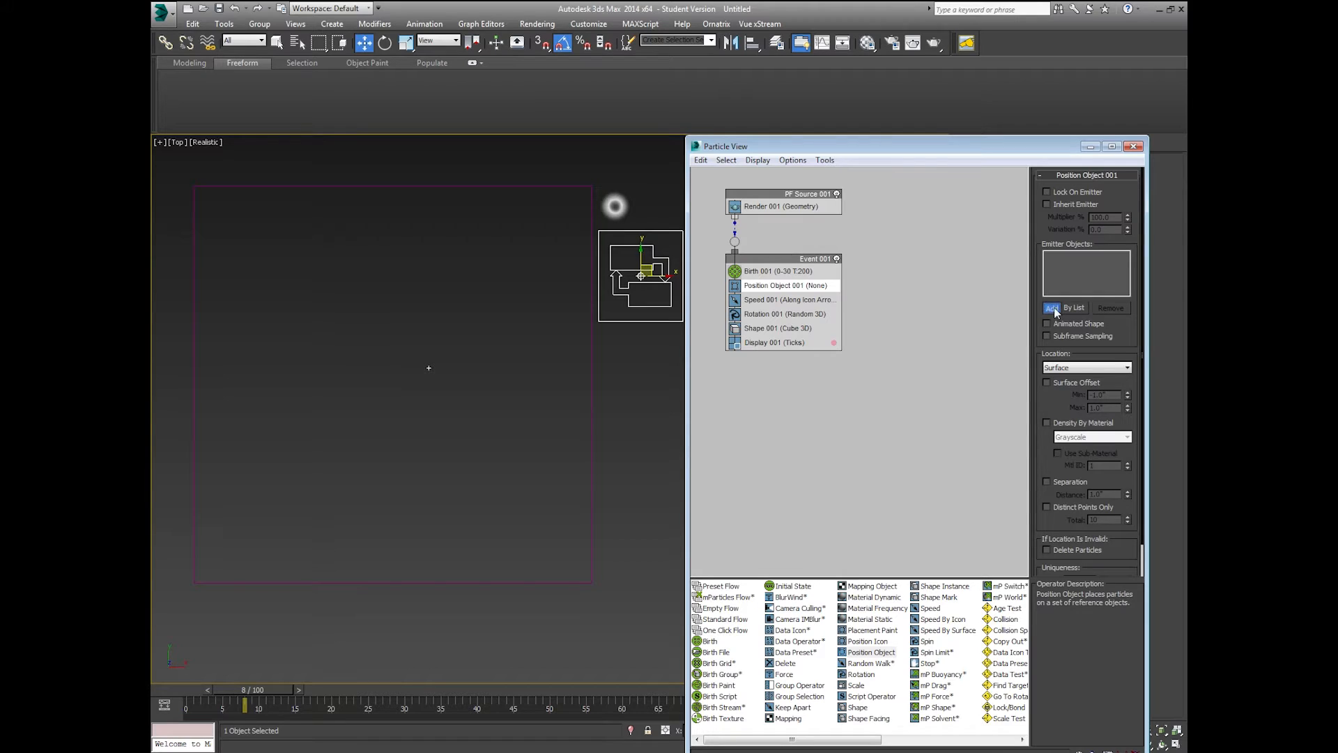
click(592, 386)
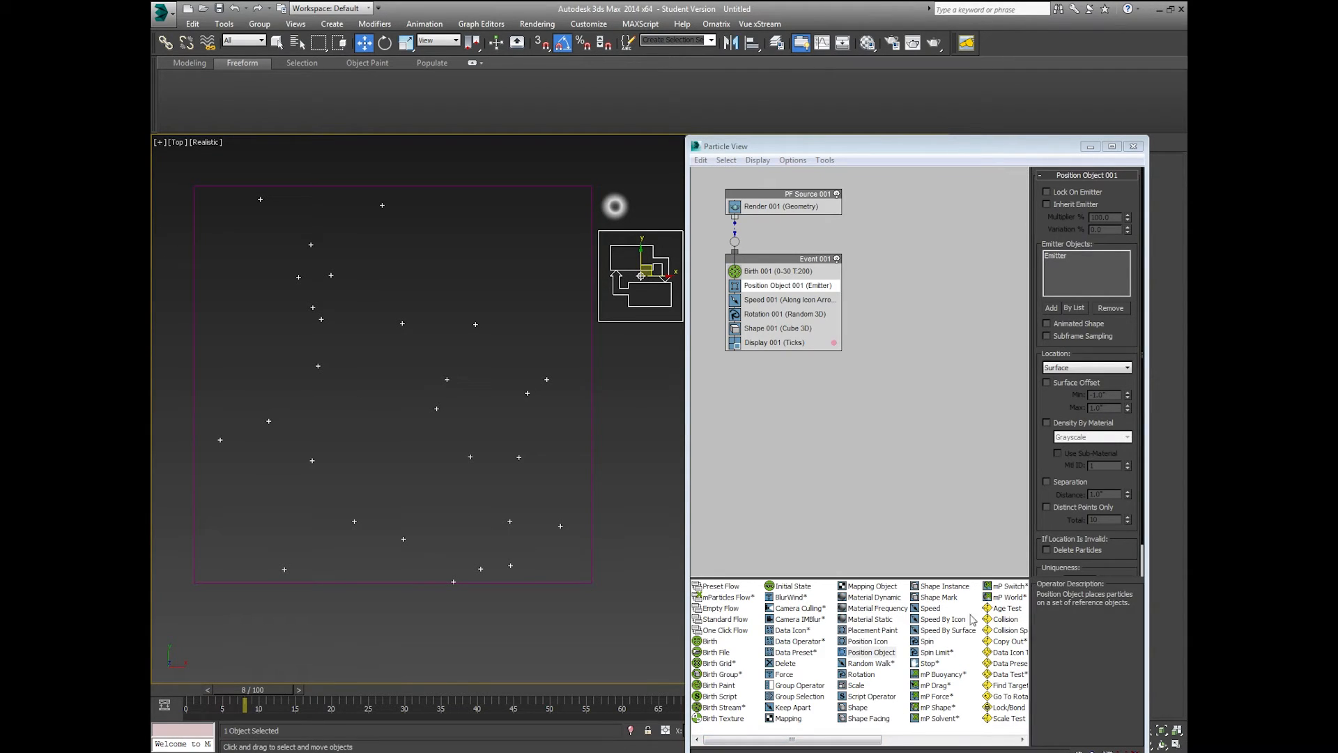
- Replace the Shape operator in Event 001 with a Shape Instance operator that uses the crater plane, Plane001, as its particle geometry object
click(937, 590)
drag(937, 590, 788, 329)
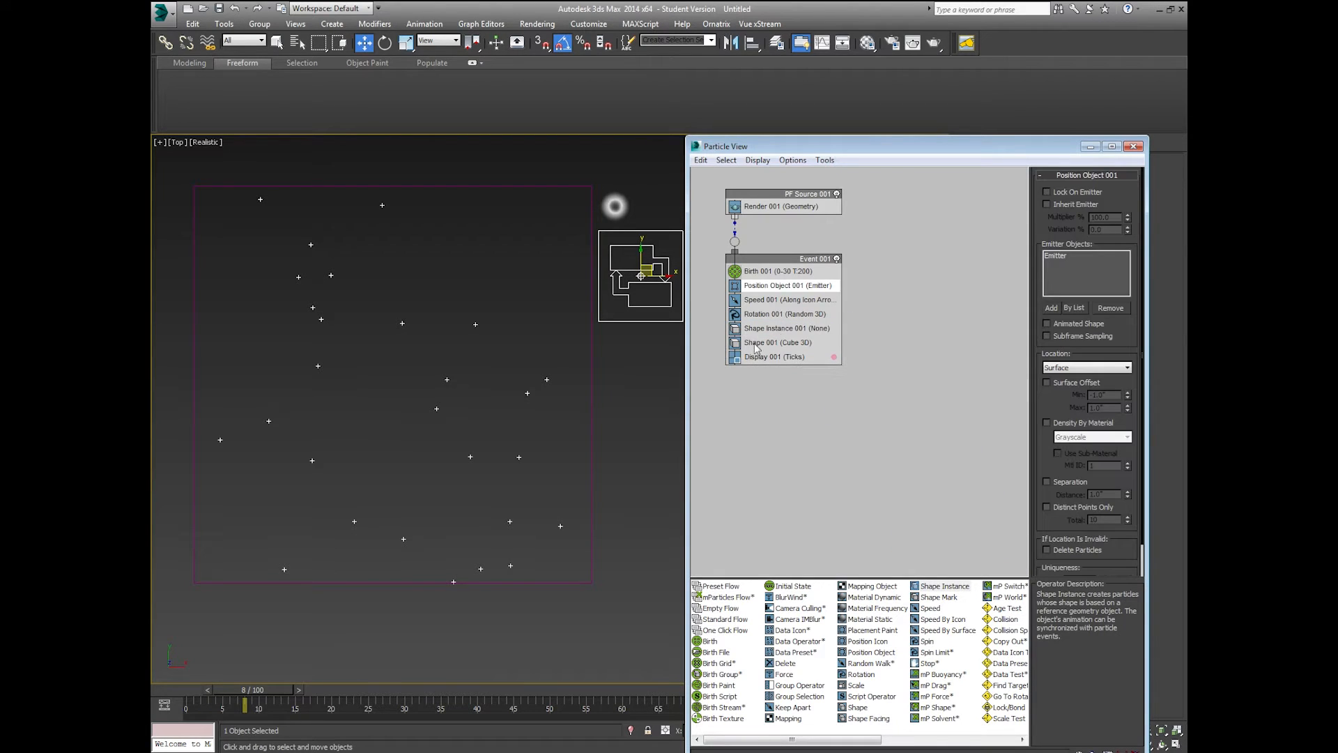
click(758, 344)
key(Delete)
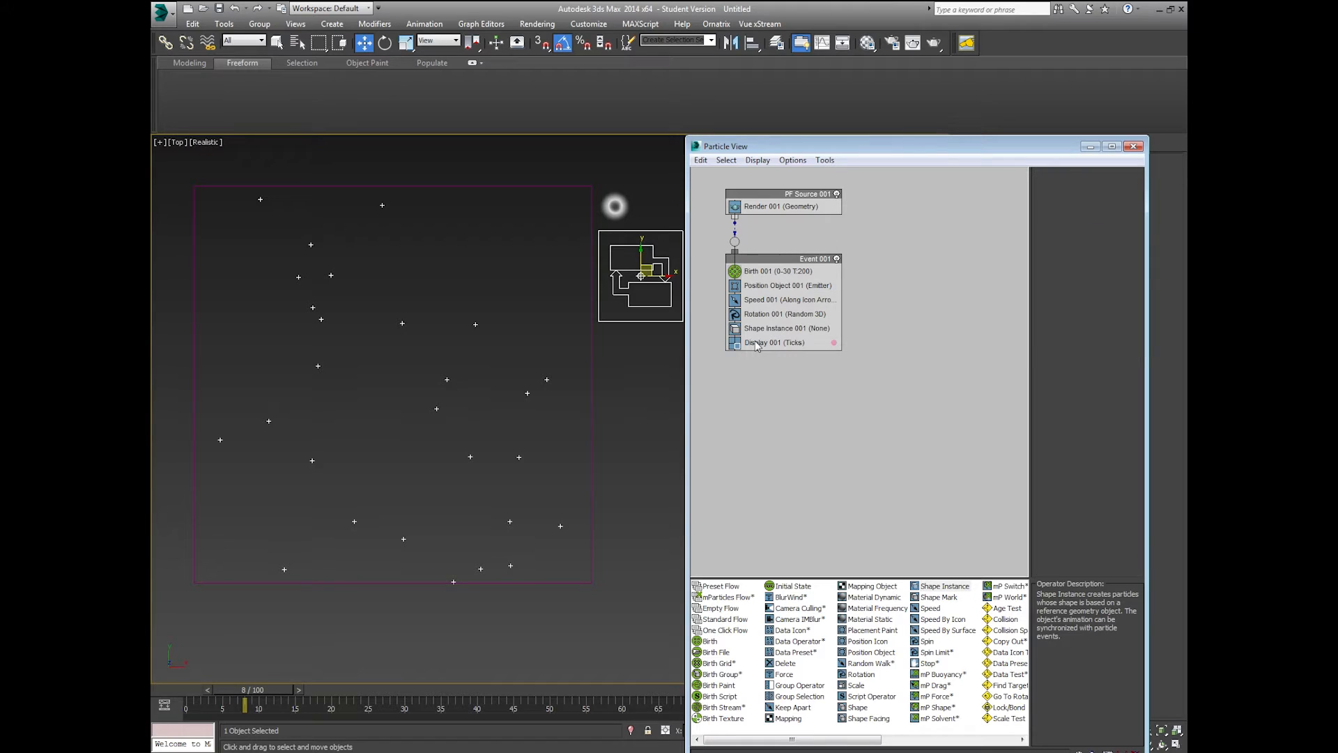
click(763, 331)
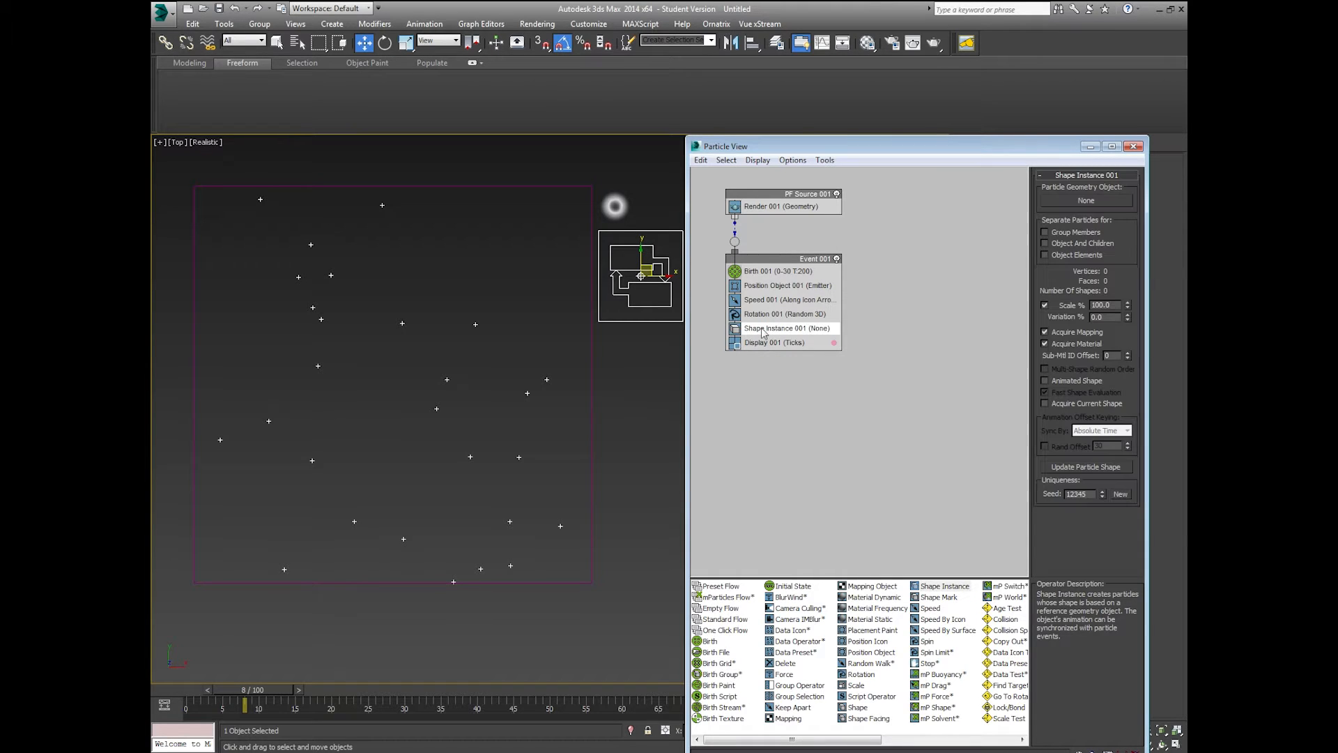
click(1084, 202)
click(607, 325)
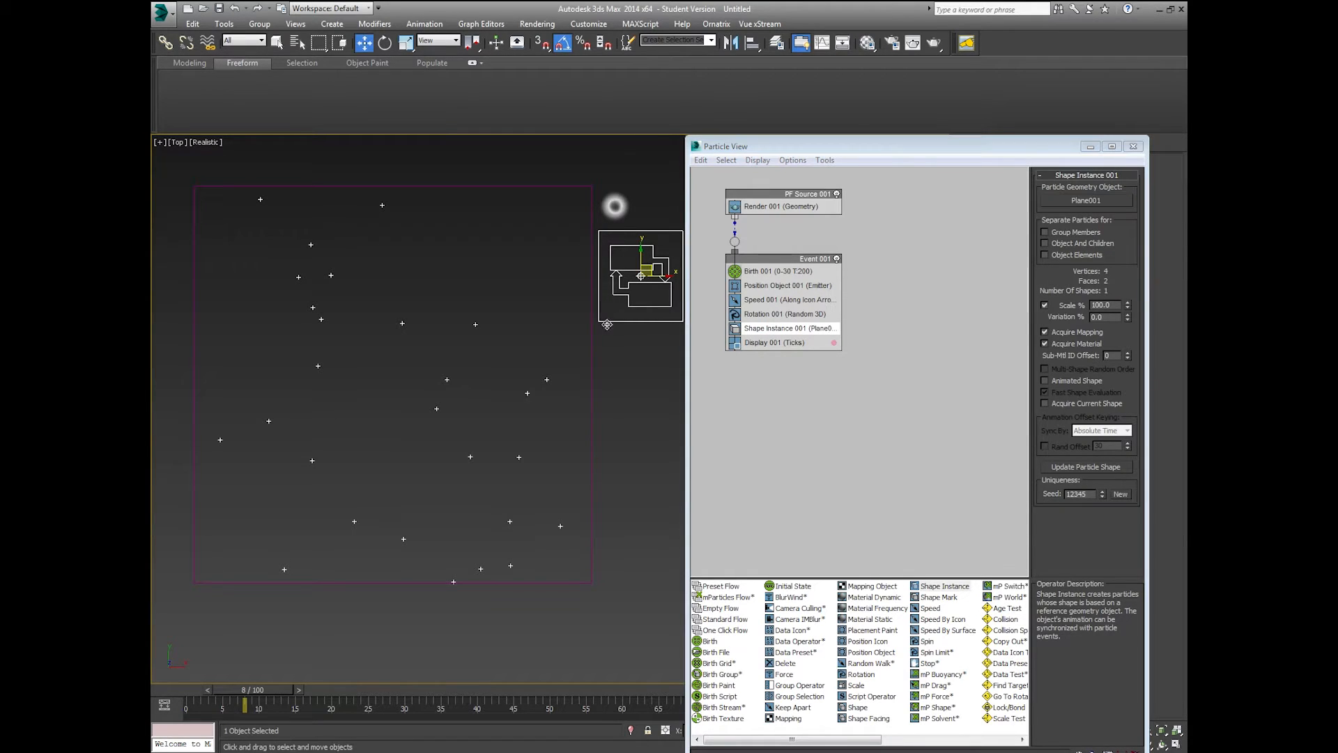
- Set the Display operator's type to Geometry and deselect the PF Source in the viewport
click(761, 343)
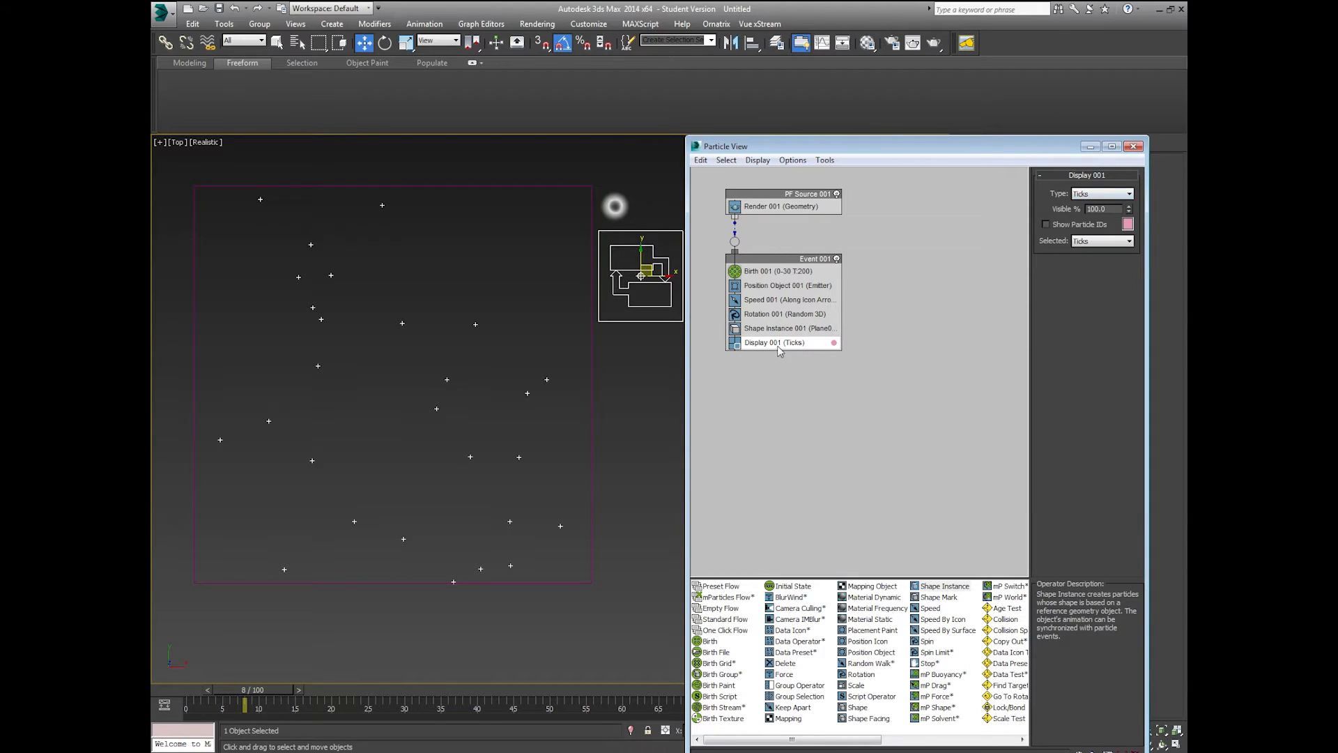
click(1107, 196)
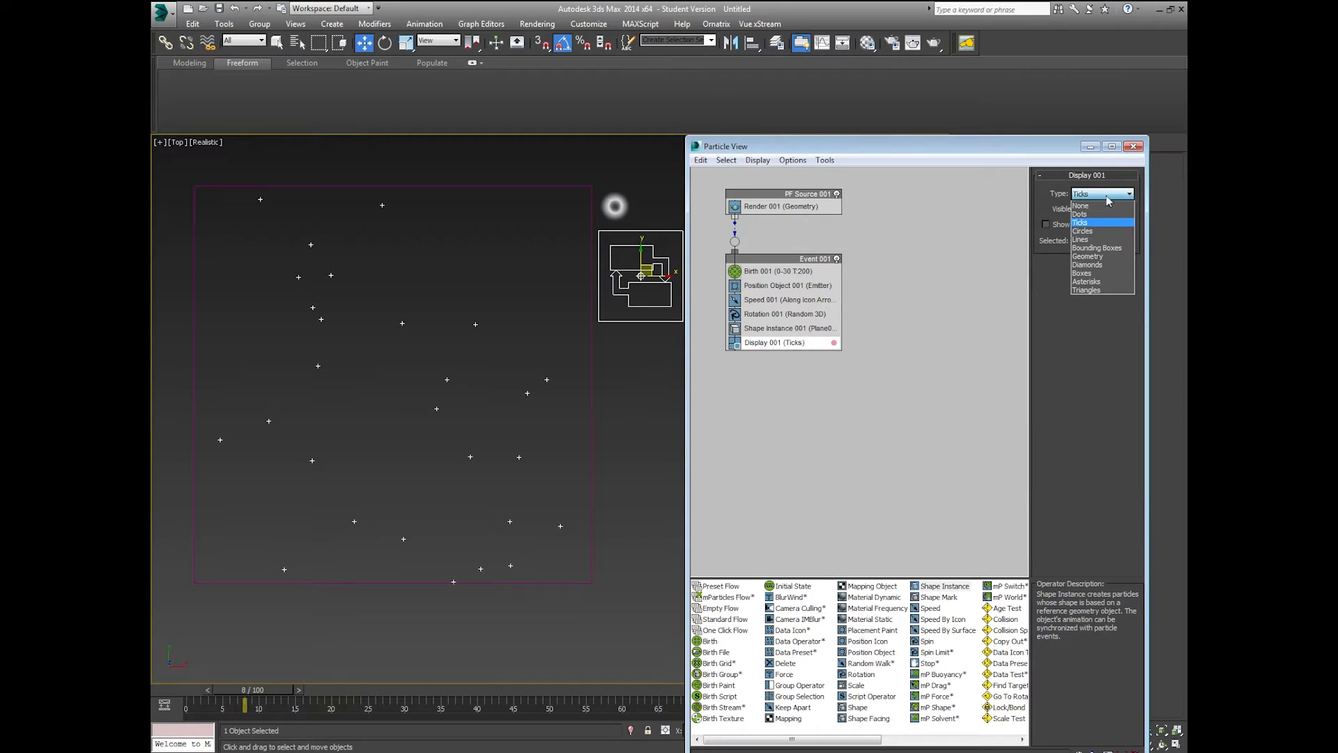
click(1096, 256)
click(663, 439)
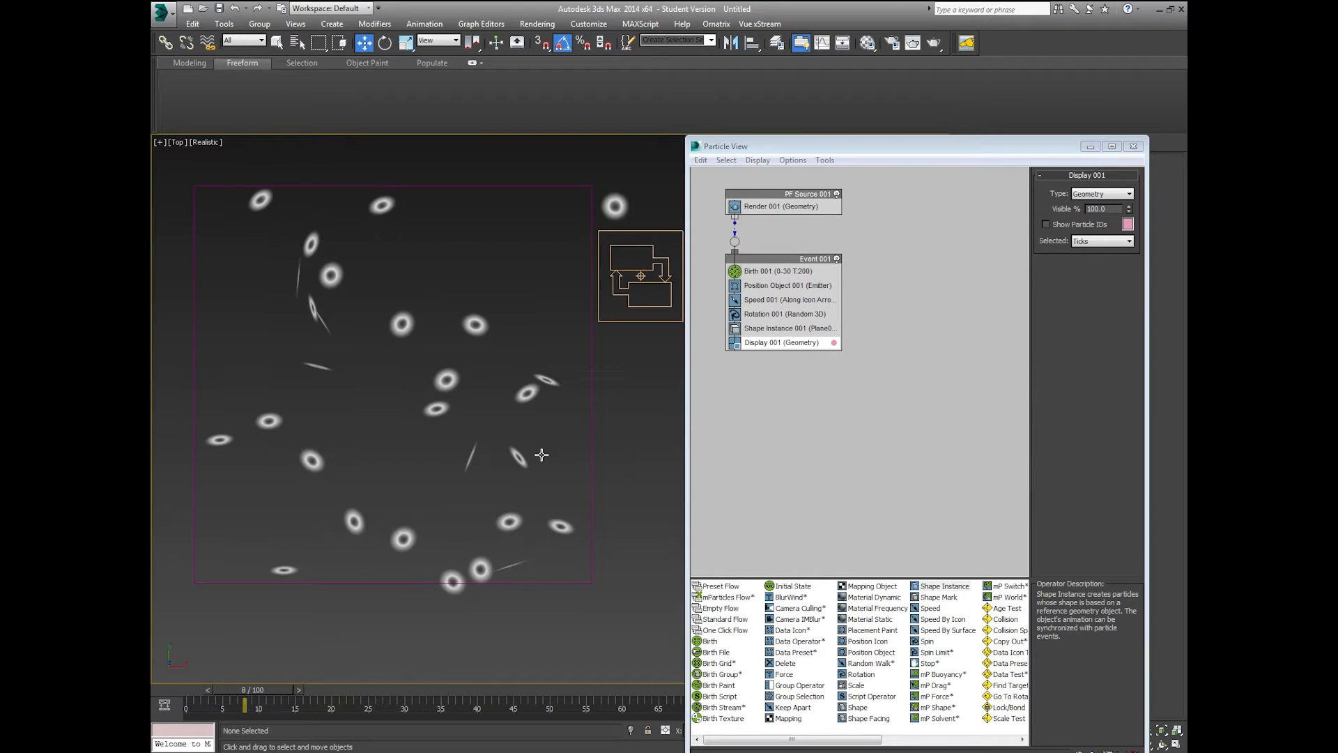
- Set the Rotation operator's orientation matrix to Random Horizontal so the crater particles lie flat
middle_drag(412, 413, 497, 406)
scroll(465, 365, up, 2)
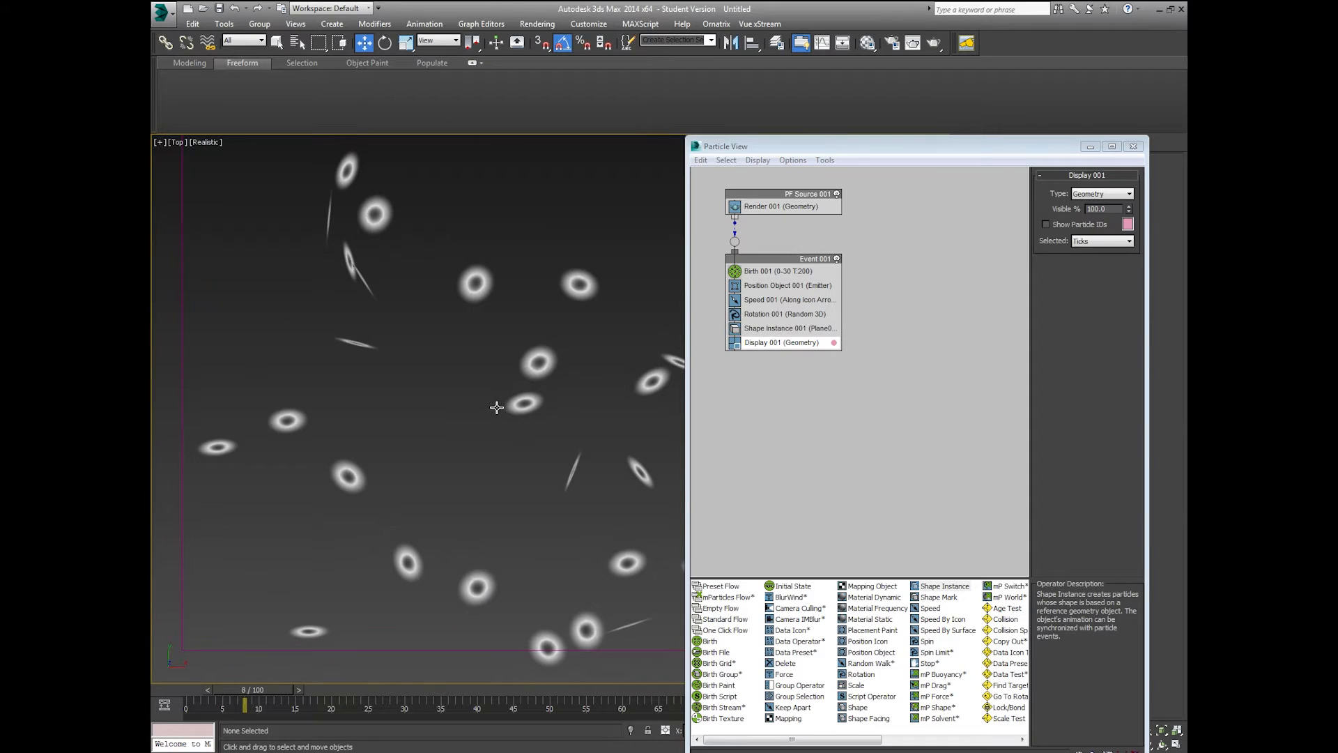
middle_drag(585, 352, 575, 375)
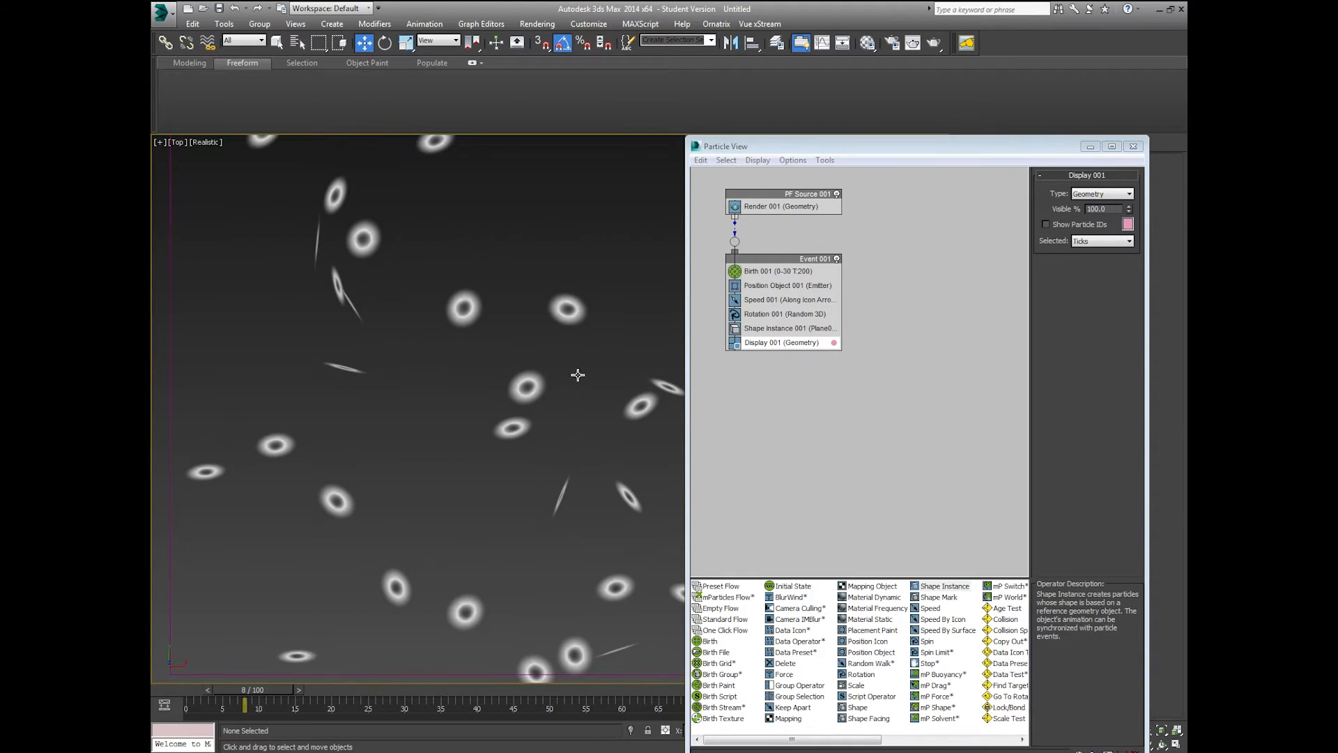
click(757, 313)
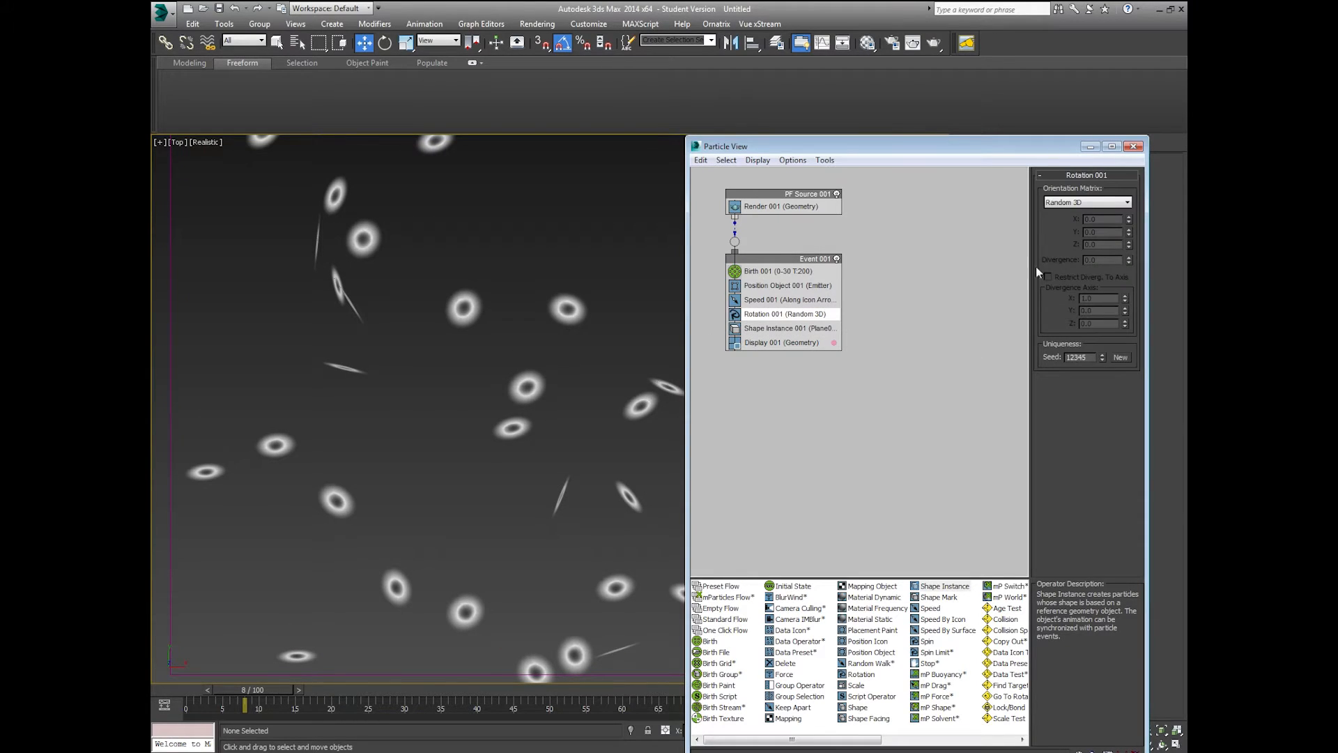
click(1085, 202)
click(1084, 201)
click(1085, 203)
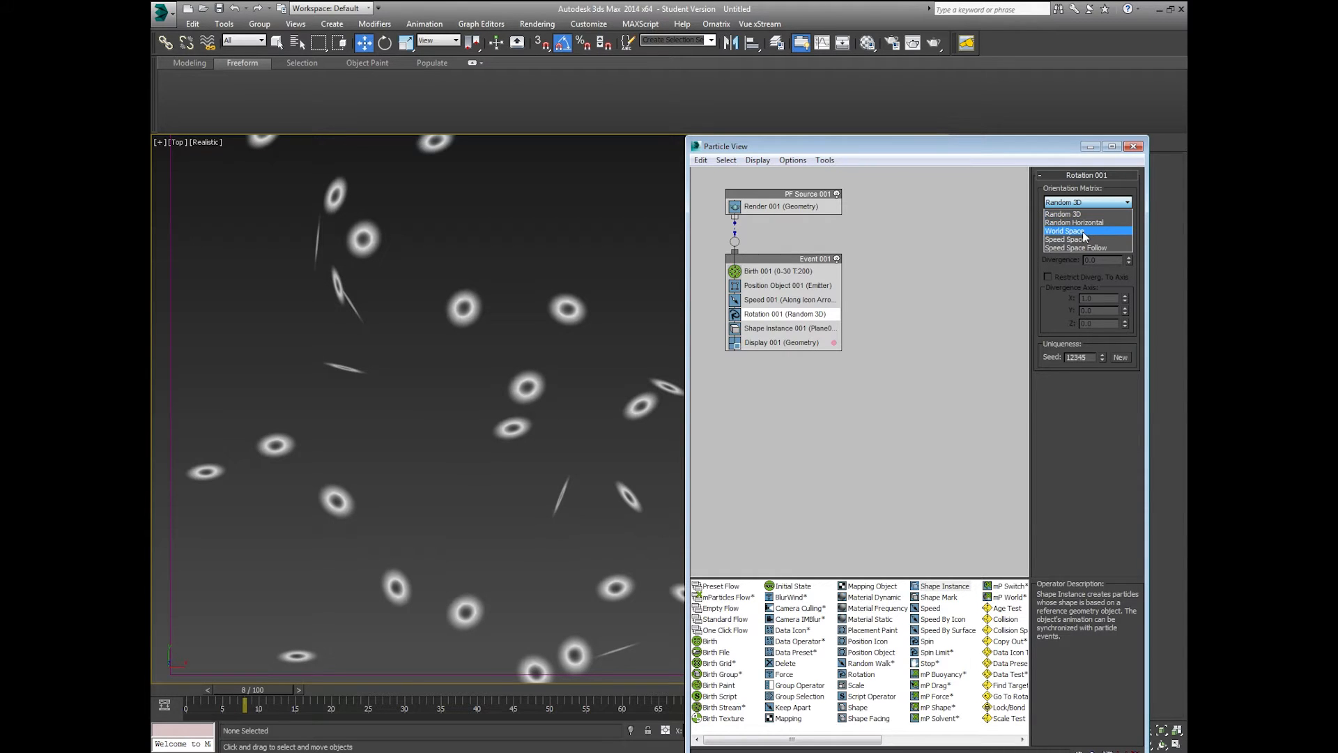
click(1083, 223)
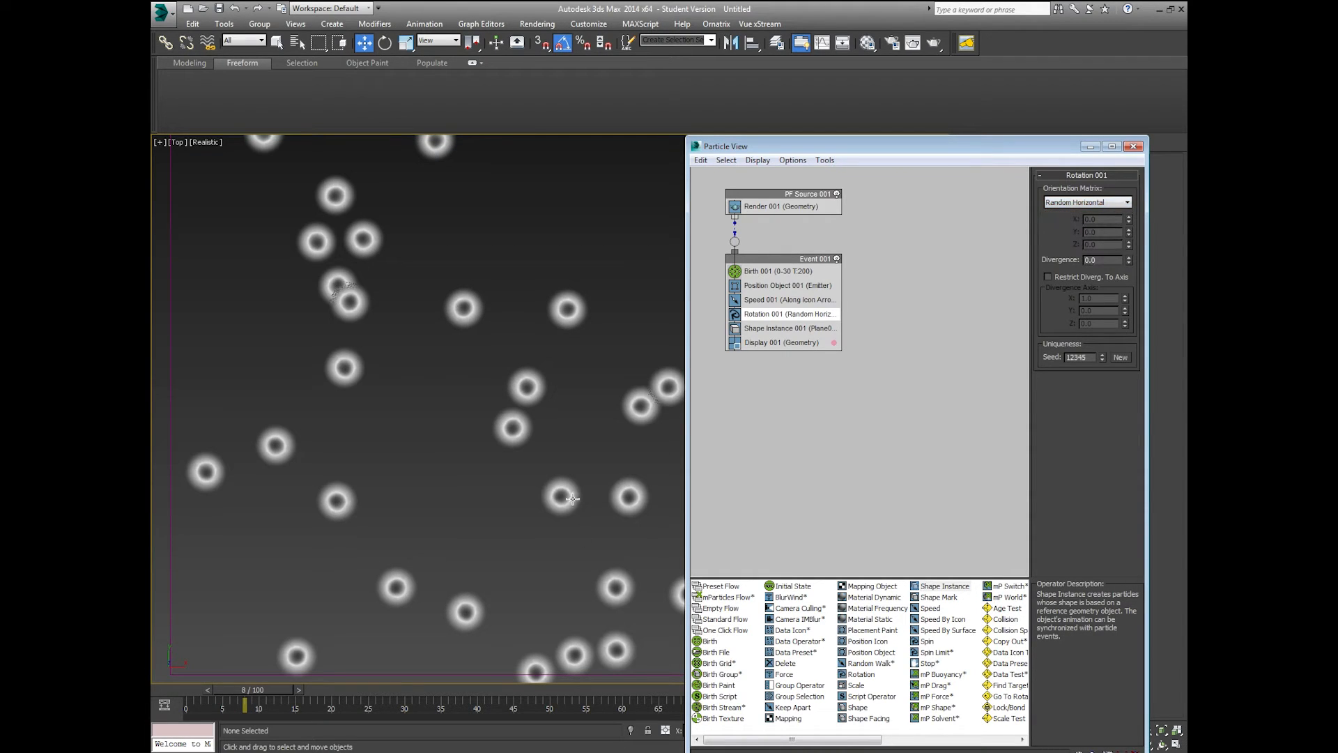
- Test-render the crater particles in the Top viewport at frame 8, then close the render window
scroll(537, 464, up, 3)
middle_drag(314, 277, 496, 472)
key(shift+q)
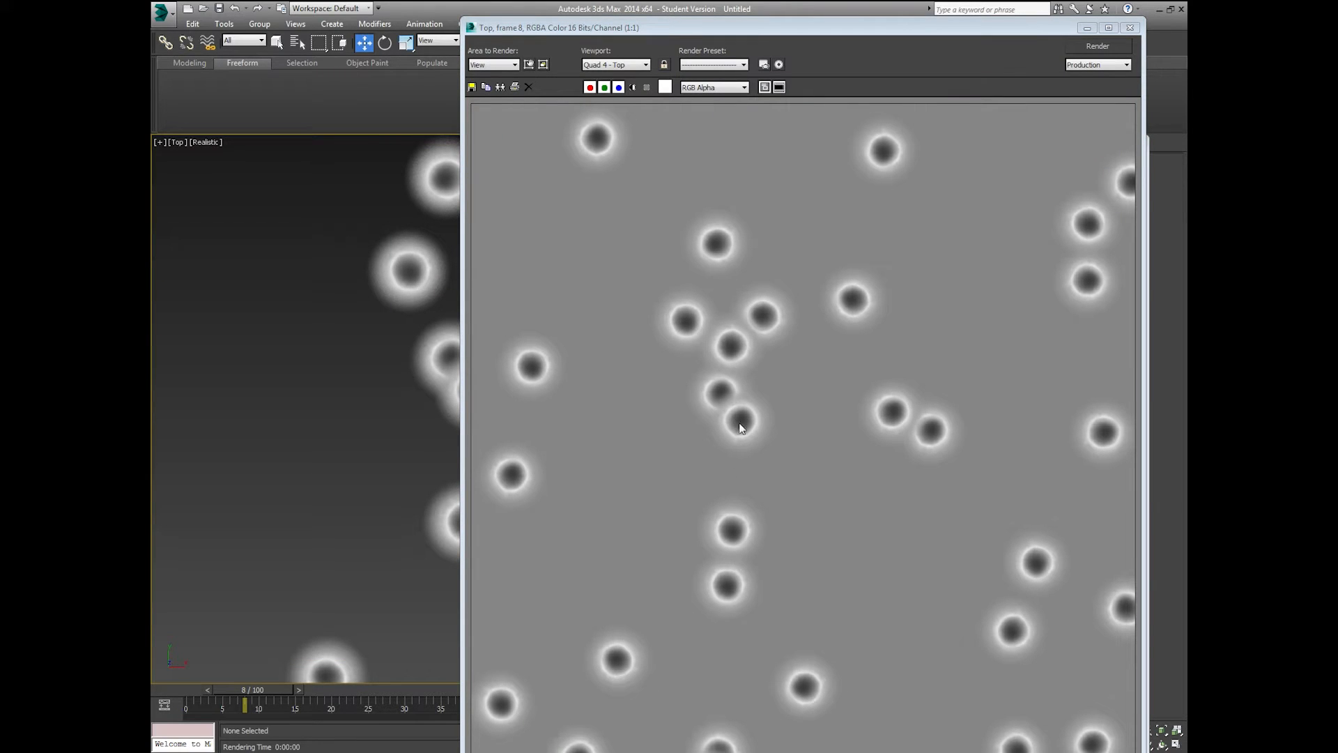
click(1130, 28)
scroll(427, 513, down, 5)
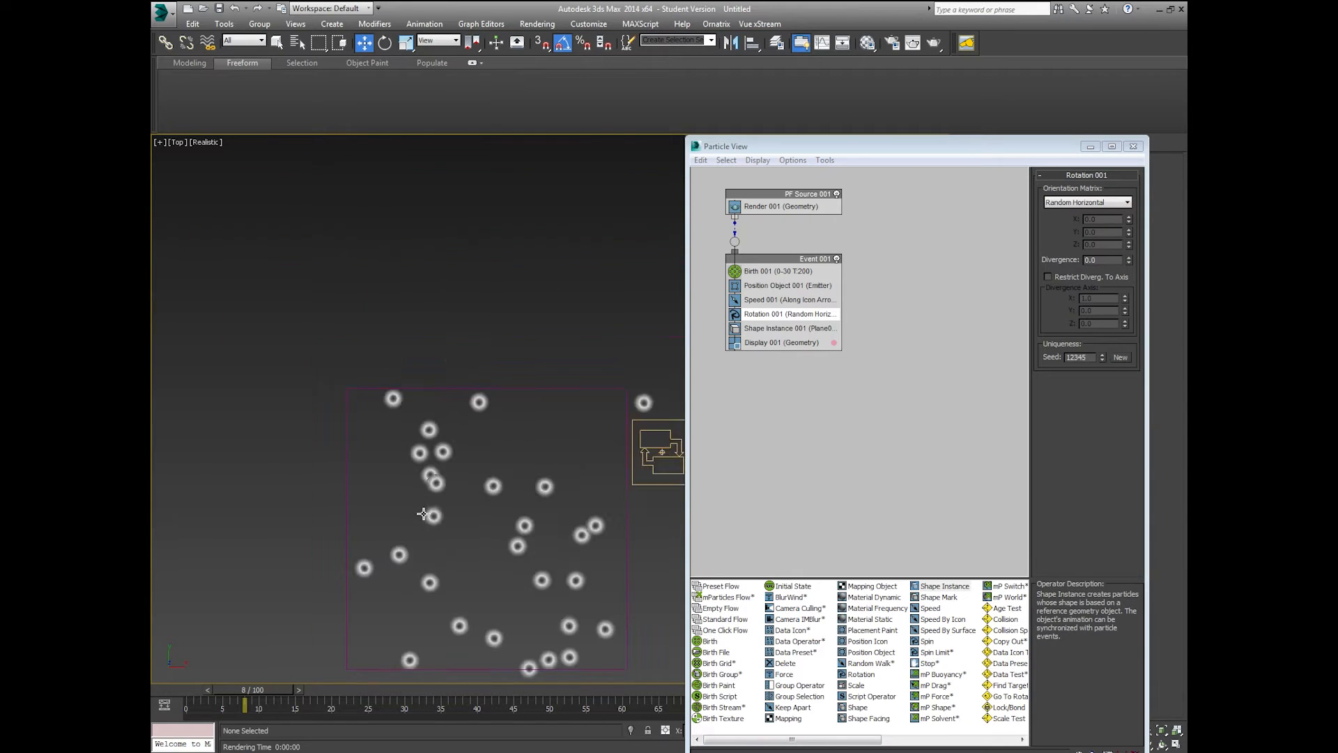
middle_drag(530, 516, 482, 355)
scroll(483, 355, up, 5)
middle_drag(517, 418, 486, 415)
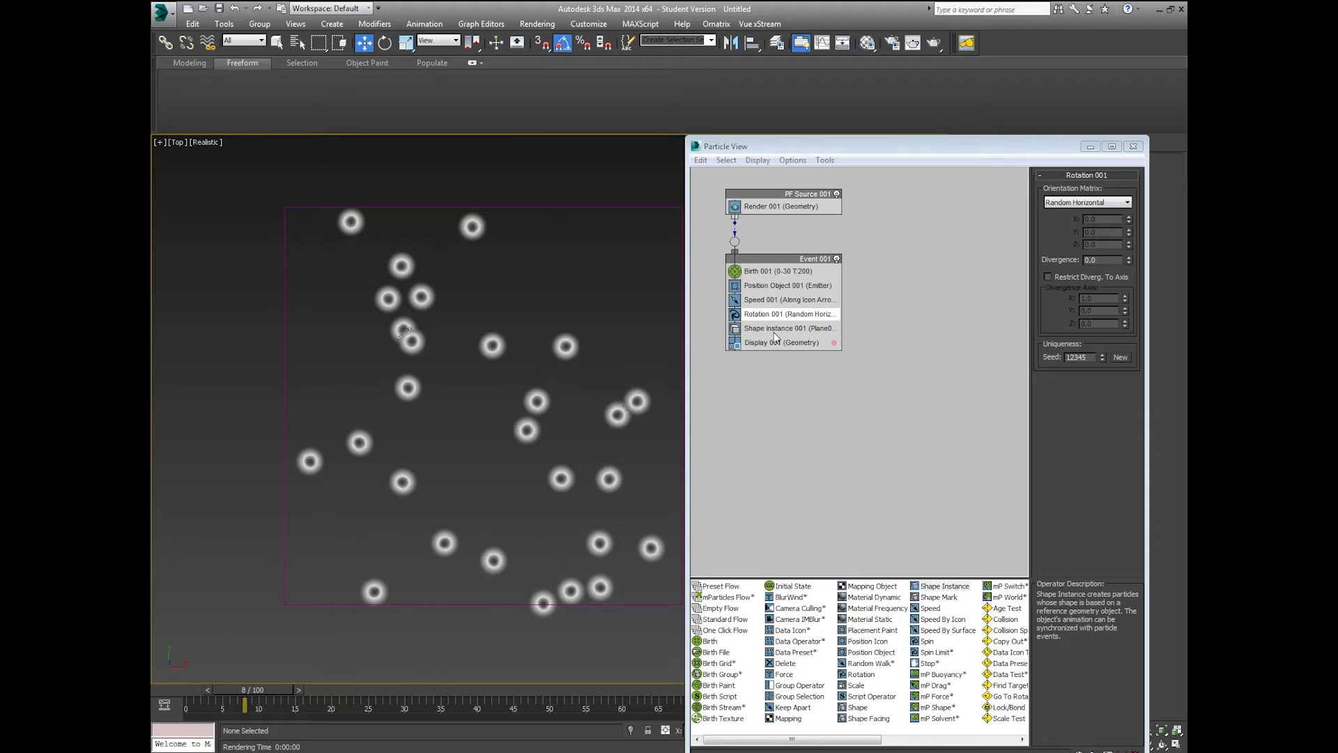
click(789, 441)
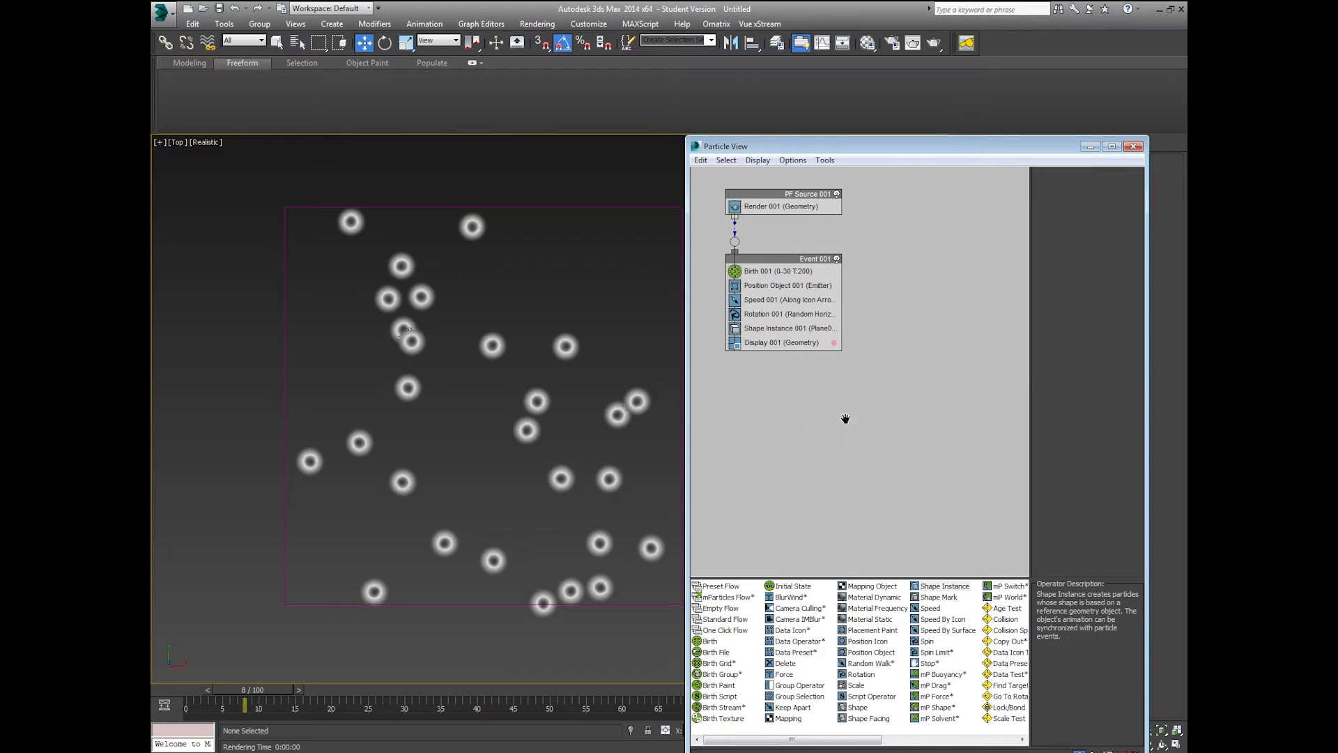
- Set the scale variation of the Shape Instance operator in Event 001 to 100%
drag(686, 532, 597, 531)
drag(781, 425, 886, 200)
click(780, 430)
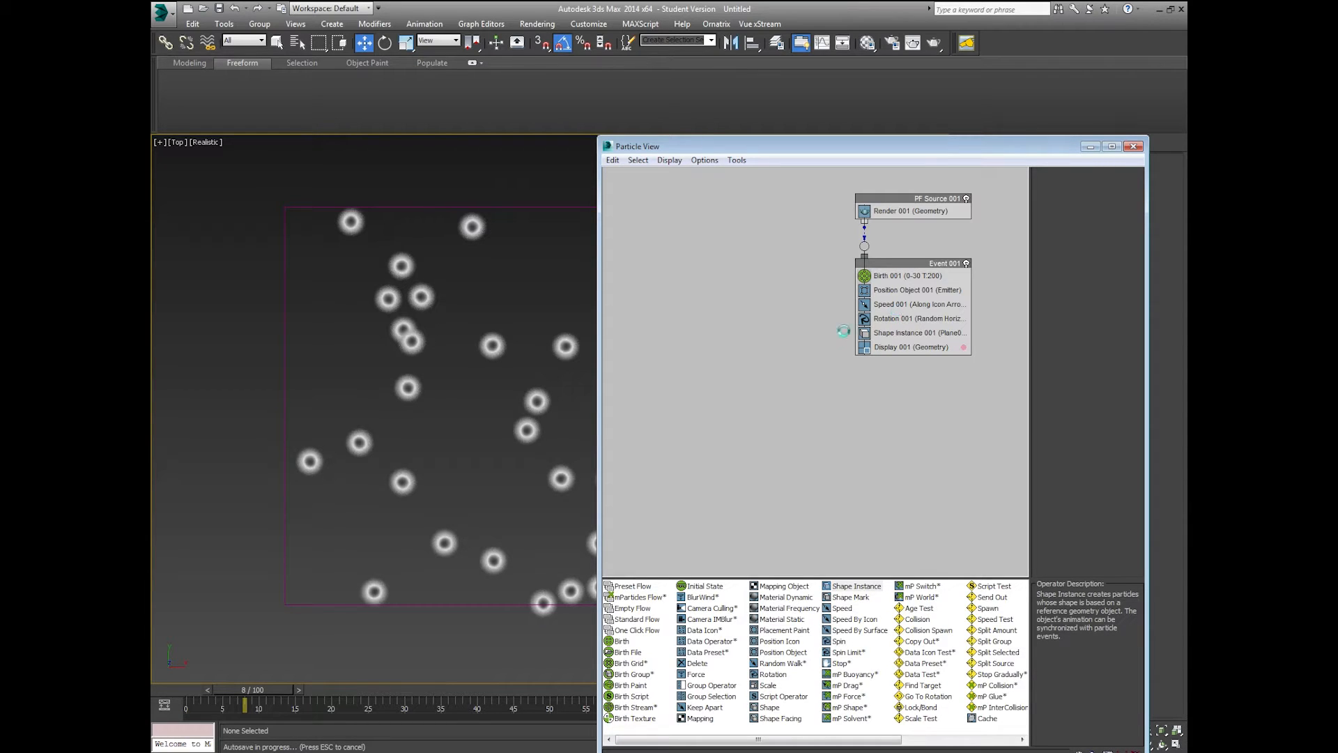
click(903, 334)
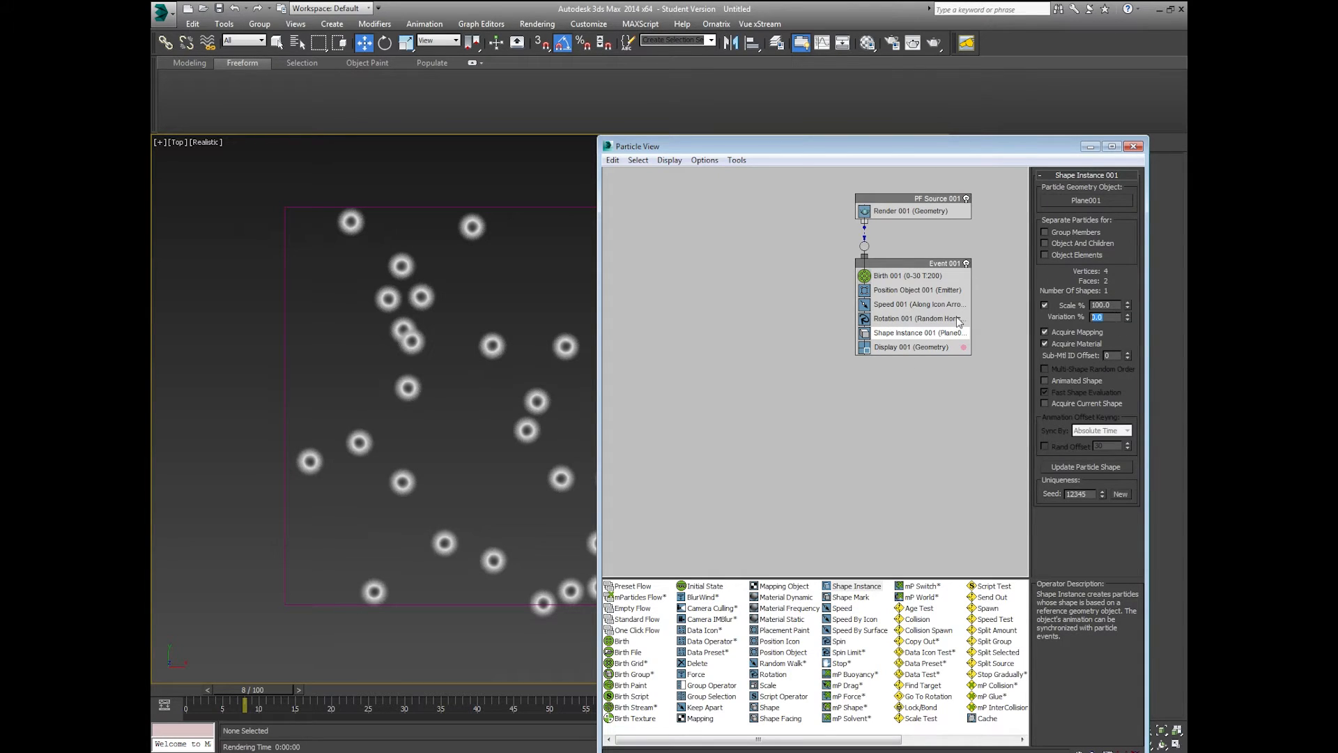
text(100)
key(Return)
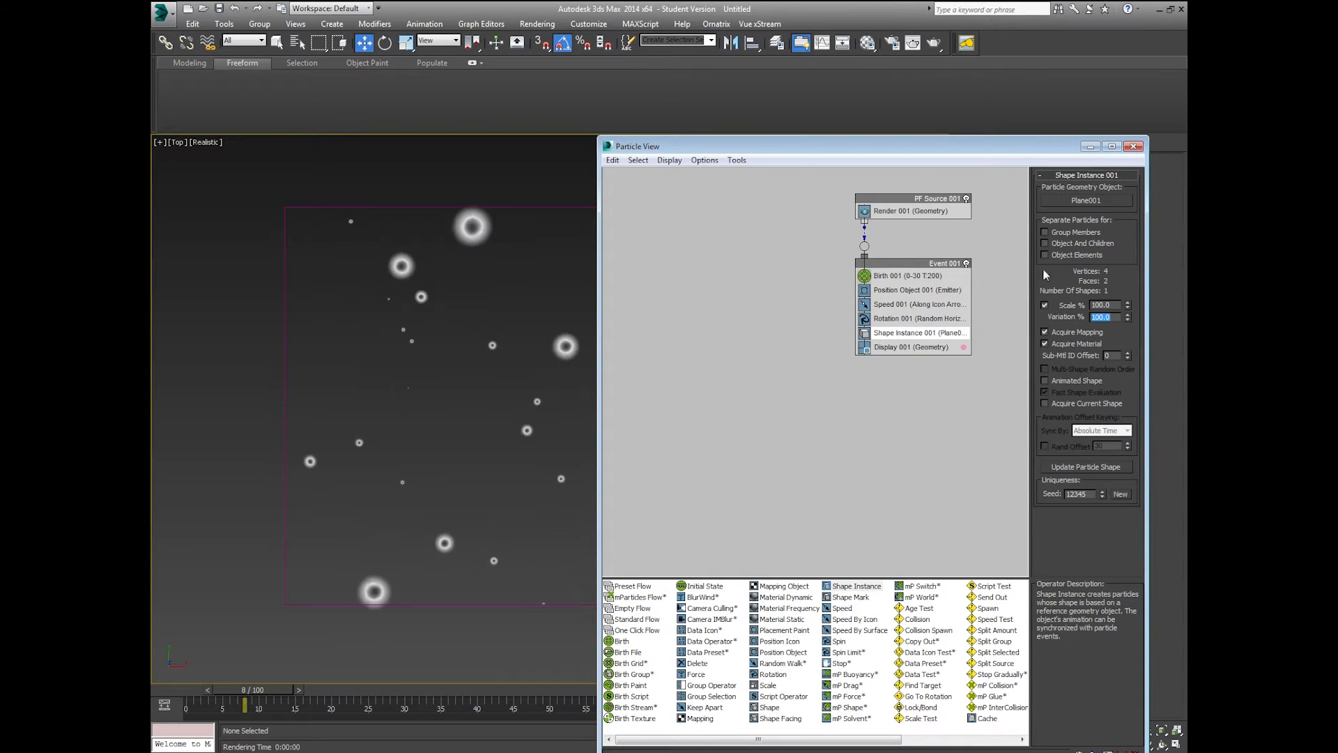
mouse_move(425, 323)
middle_down()
mouse_move(329, 310)
mouse_move(401, 326)
middle_up()
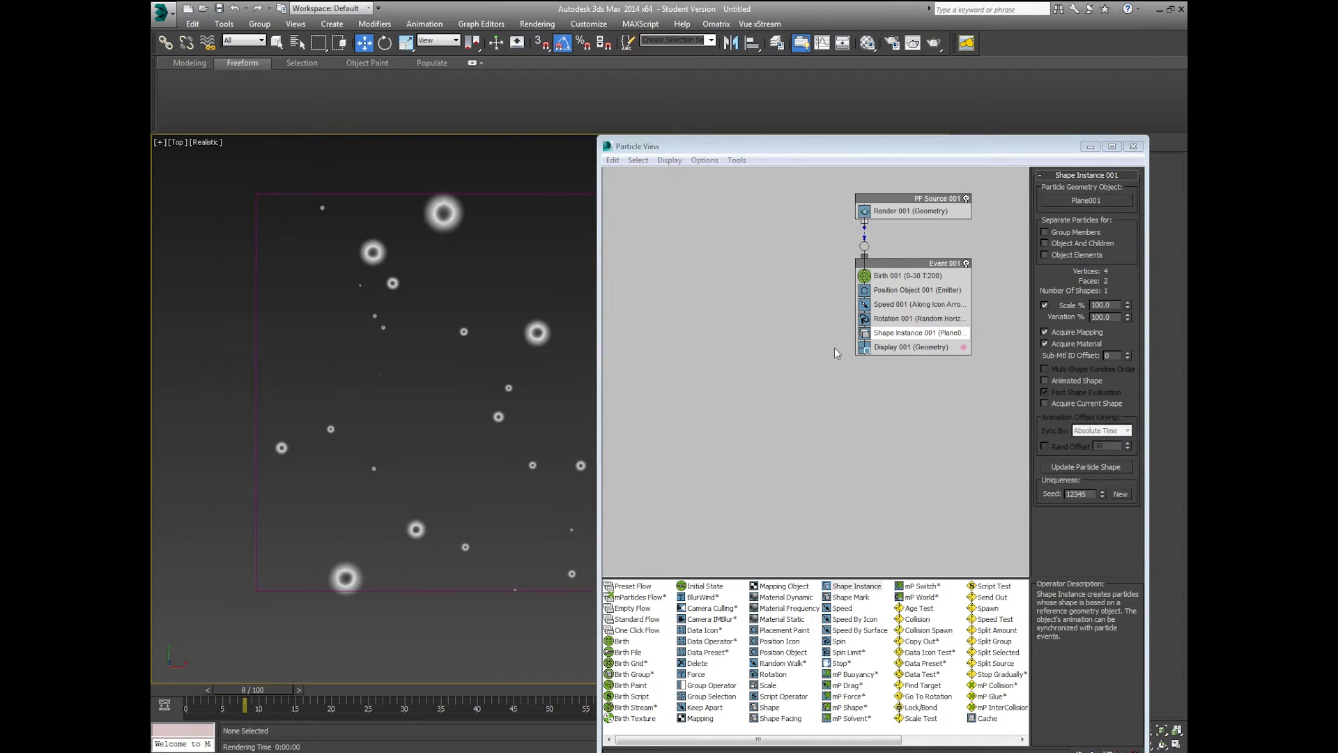
- Reduce the overall scale of the Shape Instance operator in Event 001 to 75%
drag(1113, 306, 944, 306)
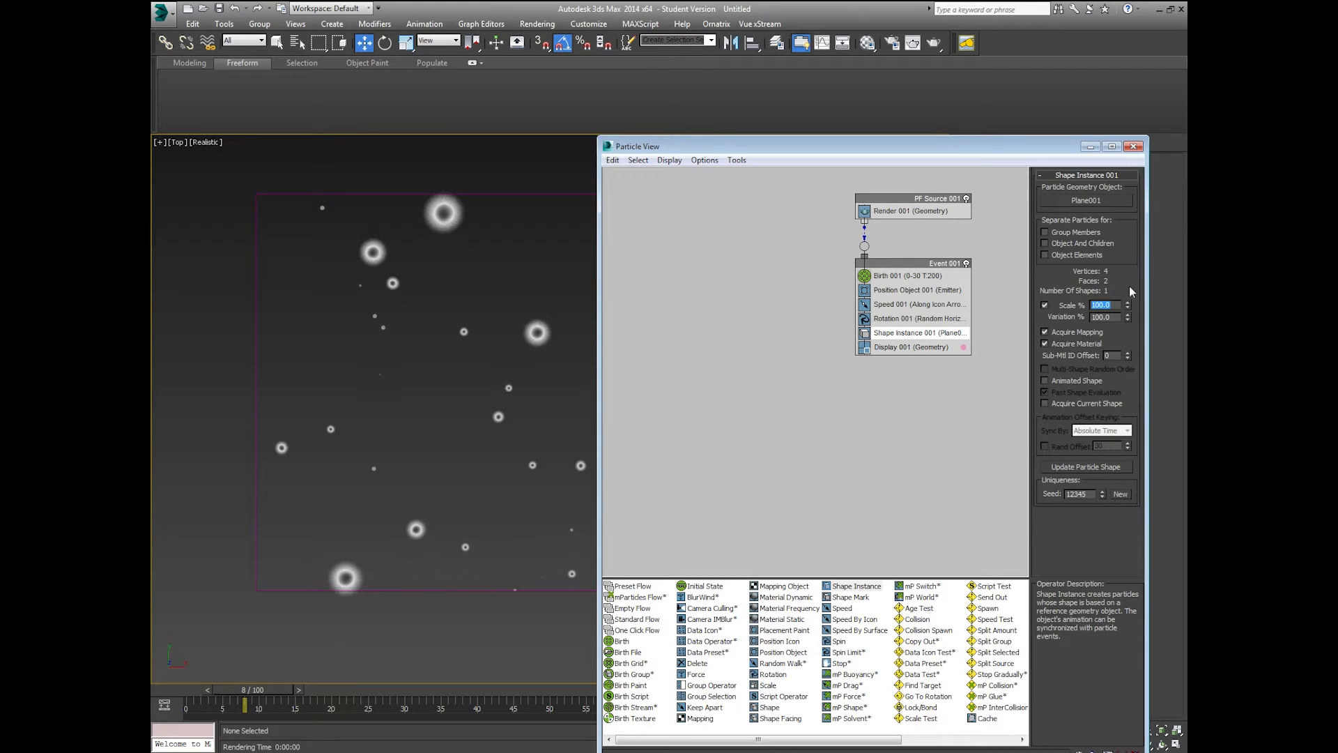
text(75)
key(Return)
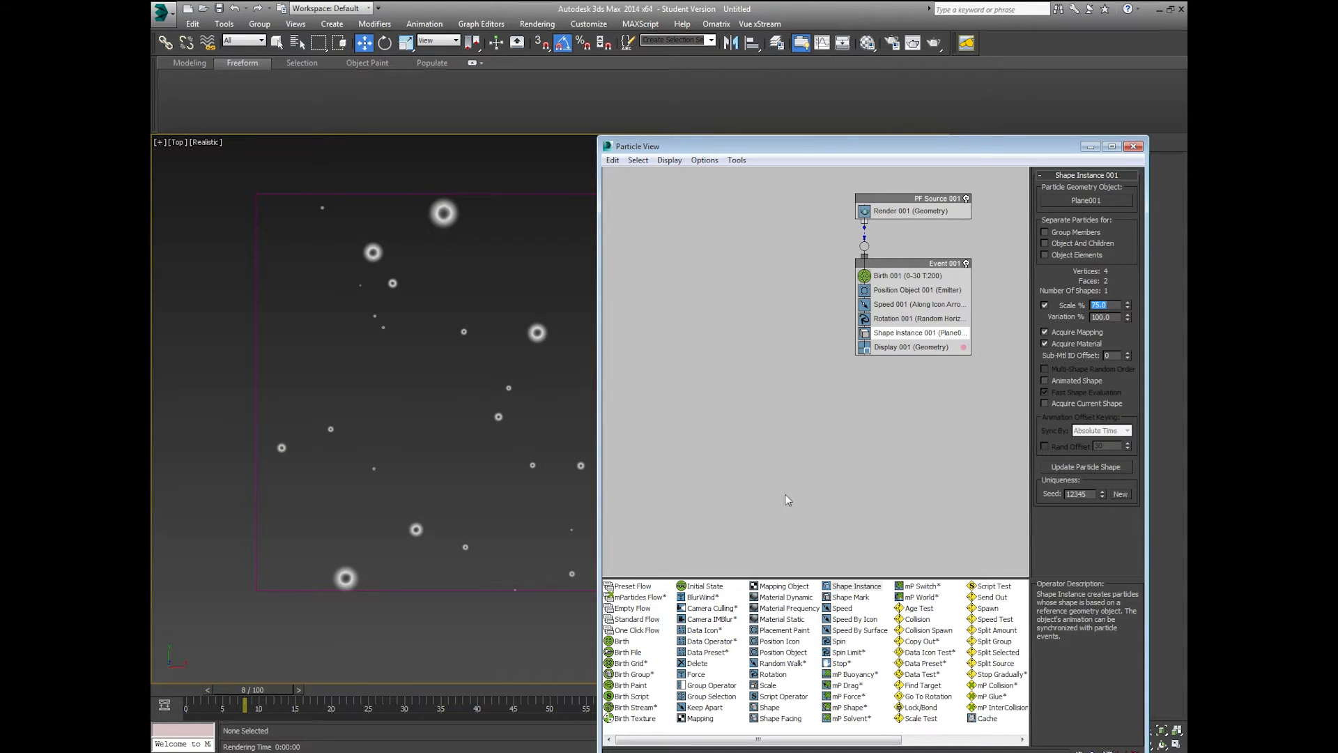
mouse_move(453, 421)
middle_down()
mouse_move(377, 424)
mouse_move(439, 423)
middle_up()
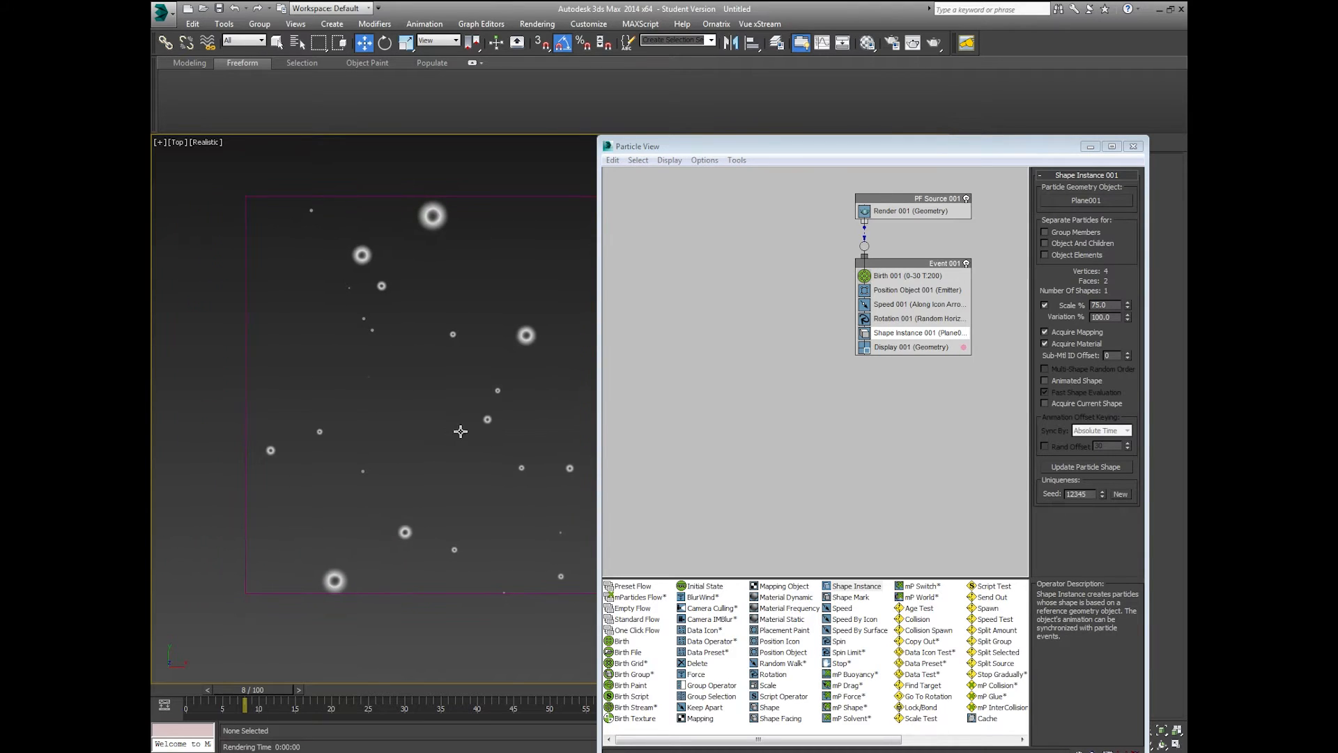
- Insert a Split Amount test into Event 001 between the Shape Instance and Display operators
middle_drag(869, 448, 810, 449)
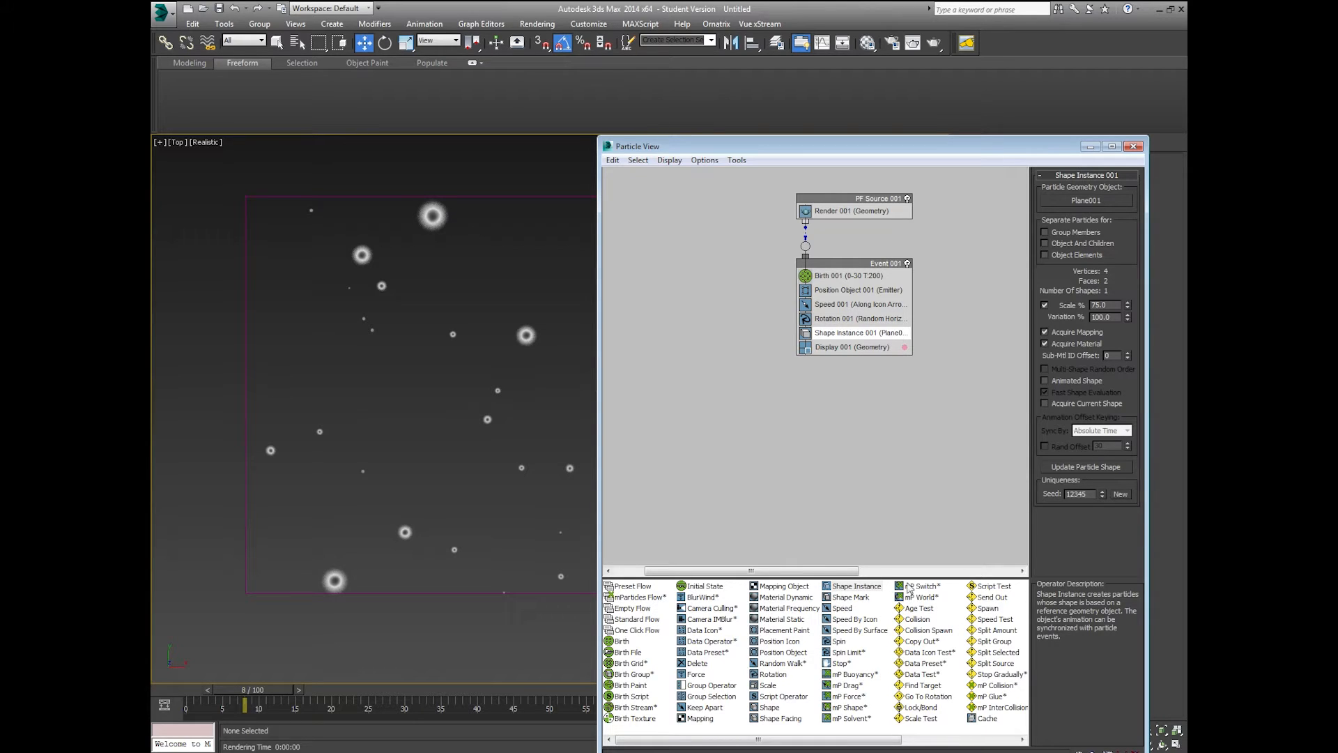
click(989, 631)
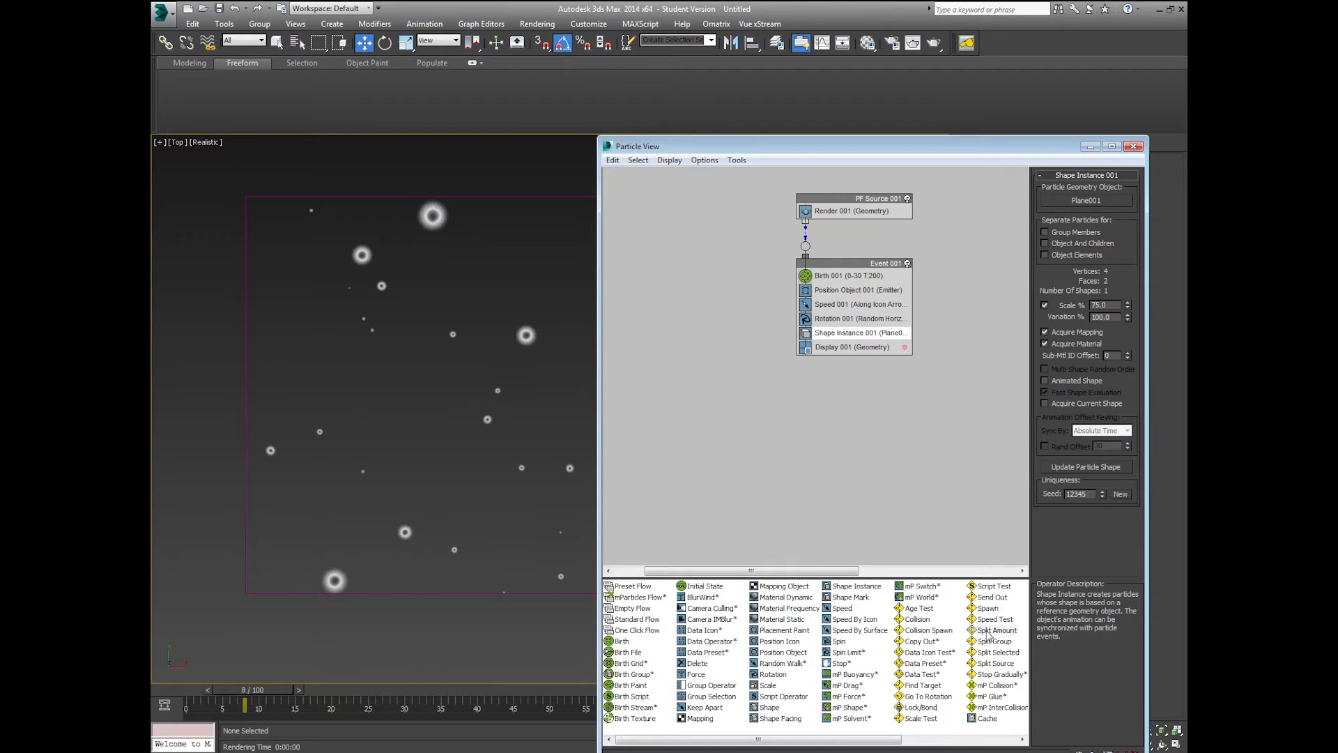
drag(994, 634, 857, 349)
click(850, 347)
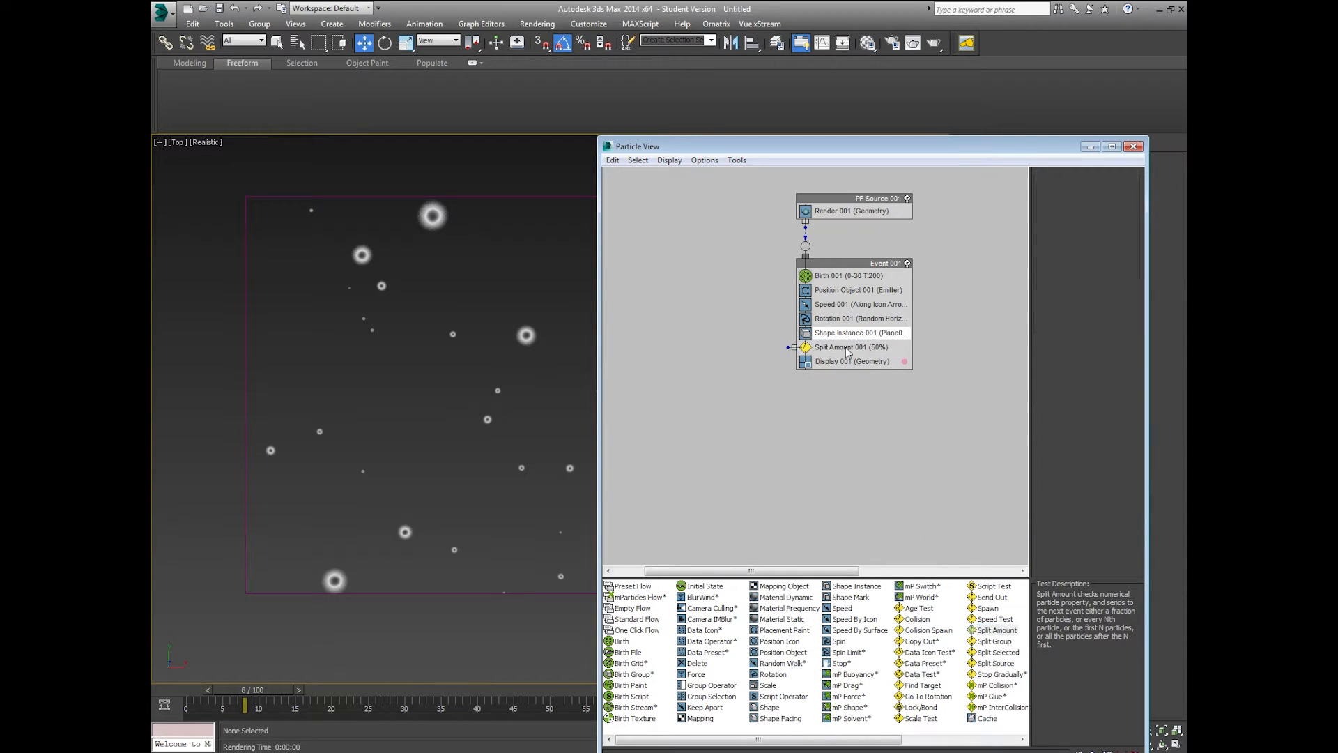
- Create a second event from a Position Object operator and wire the Split Amount test's output to it
middle_drag(775, 458, 835, 458)
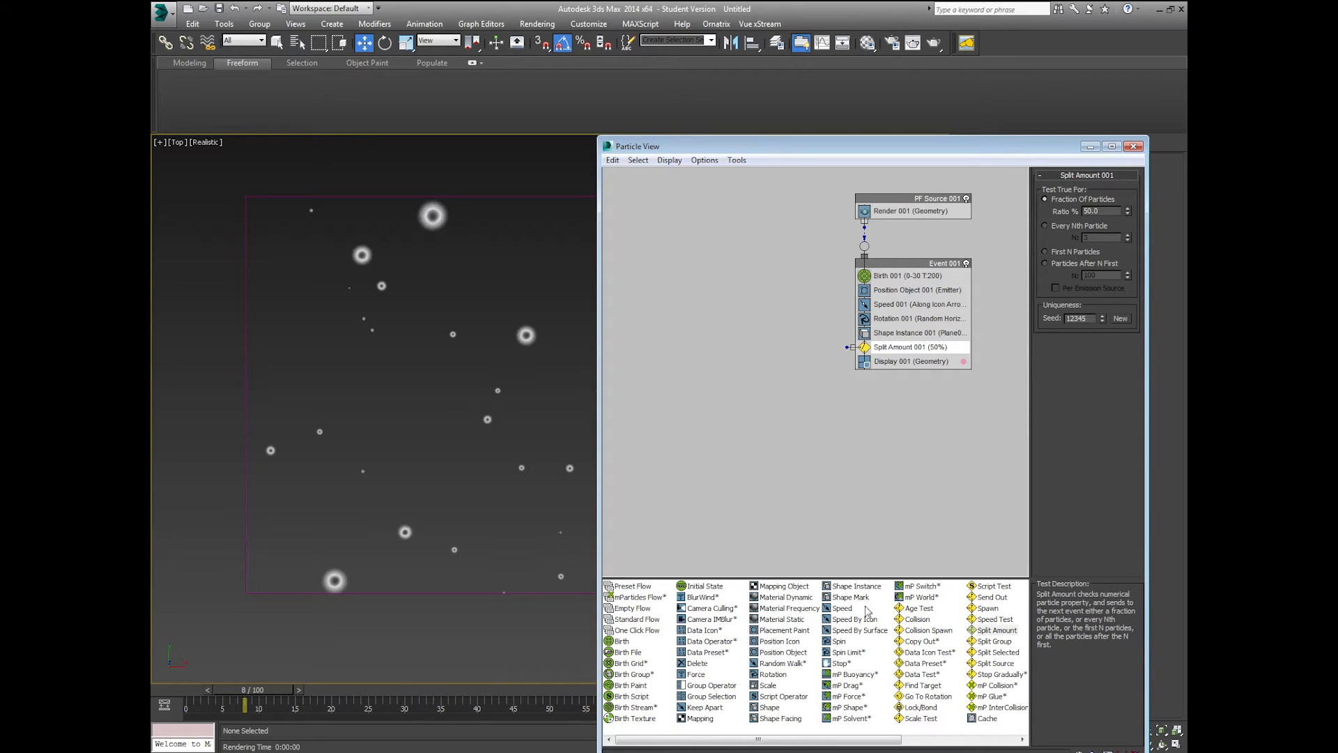
drag(773, 656, 739, 402)
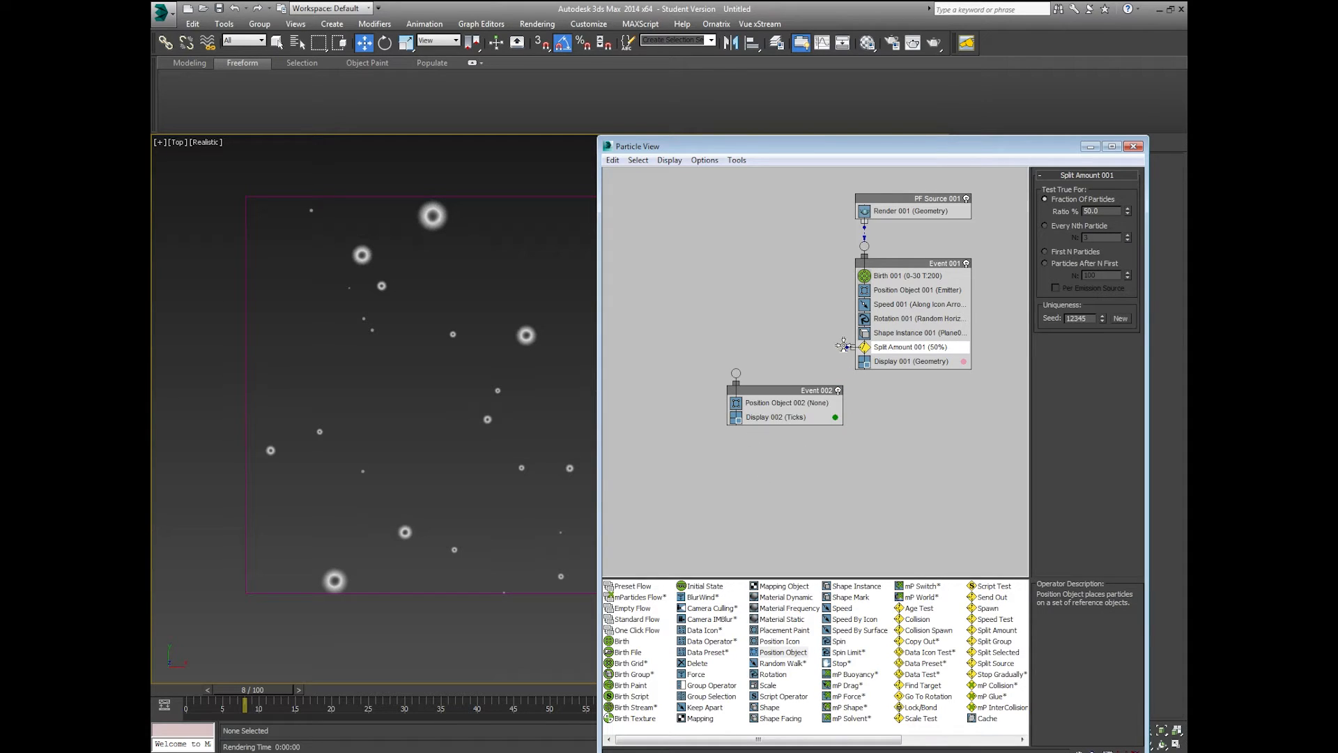
drag(848, 347, 736, 374)
- Set the type of Event 002's Display operator to Geometry
click(788, 417)
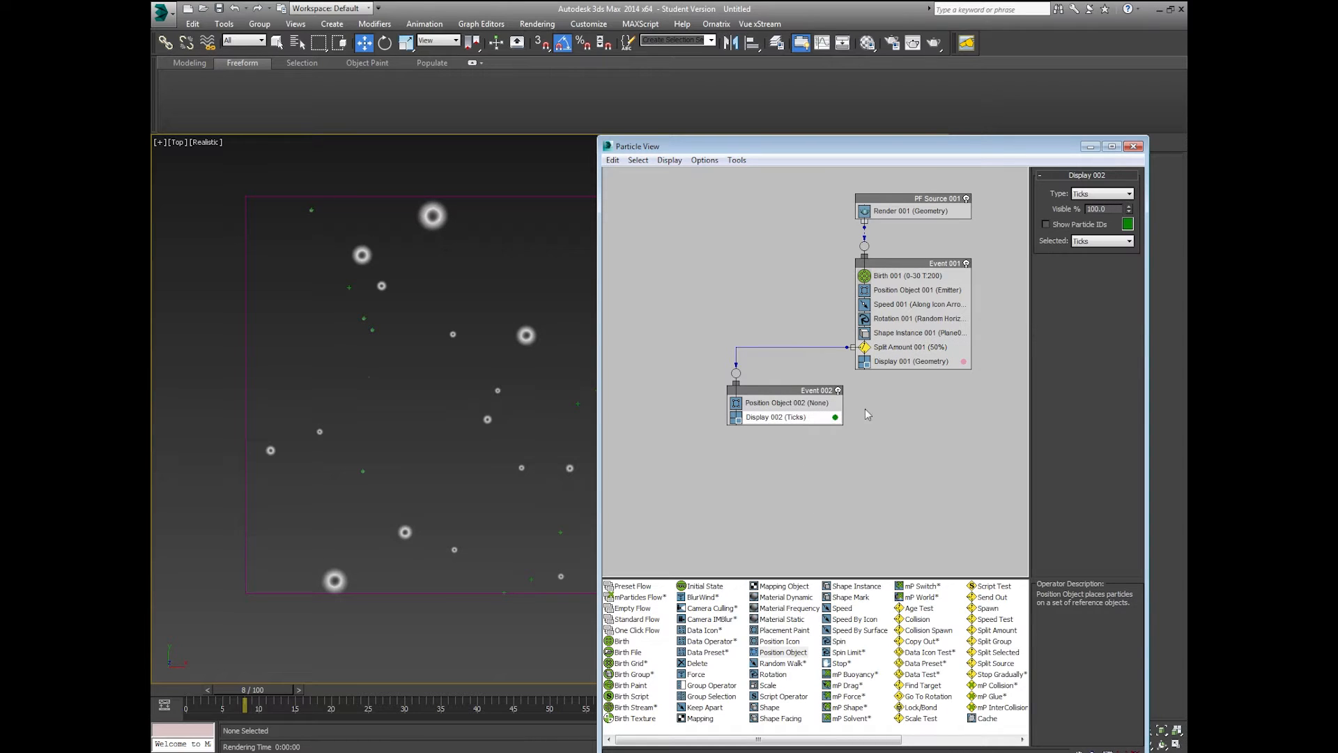
click(1102, 193)
click(1095, 258)
- Add the Emitter plane as the emitter object of Event 002's Position Object operator
click(781, 402)
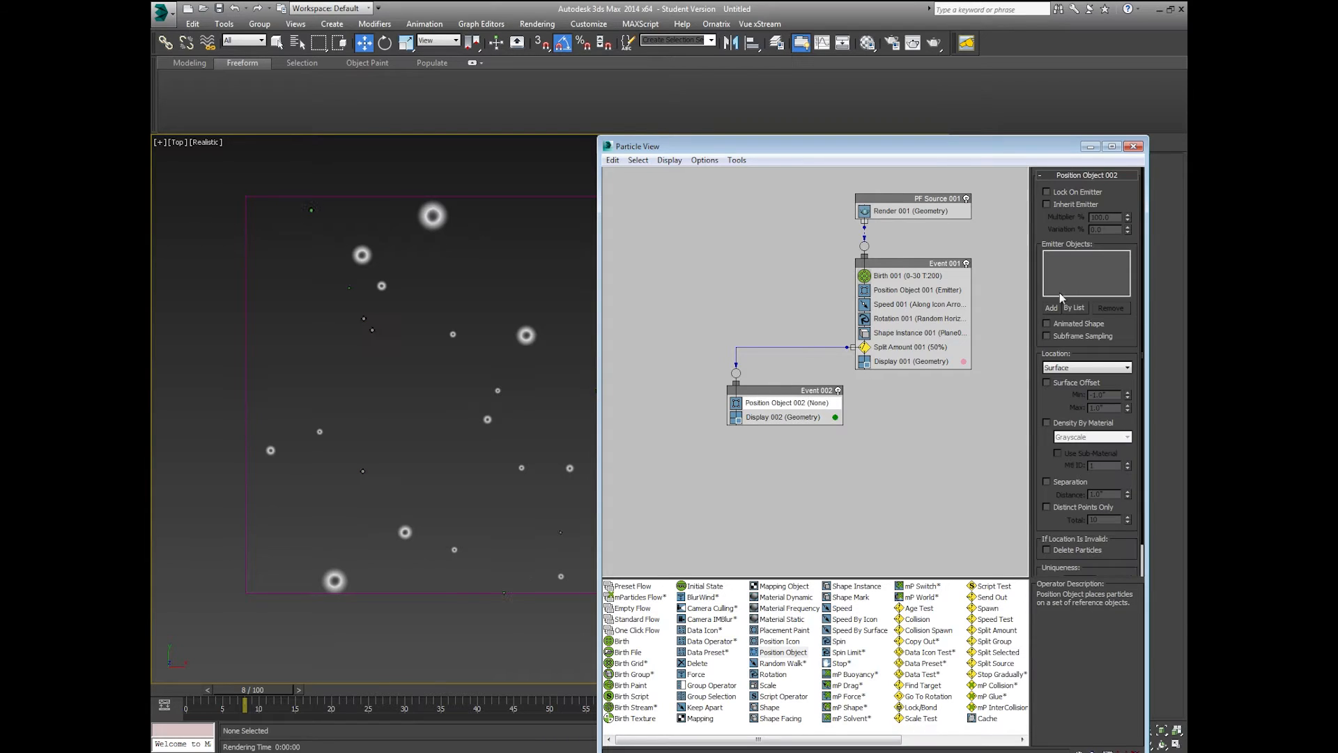
click(1051, 308)
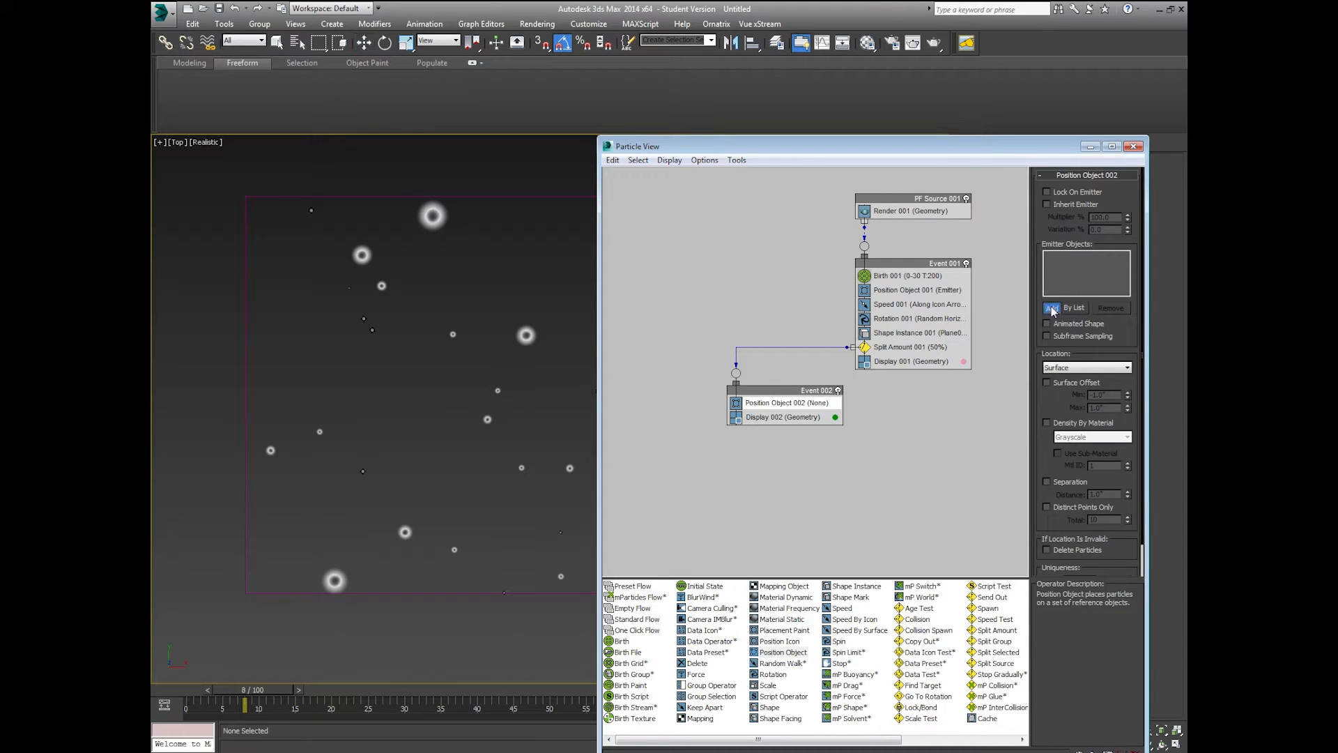
click(586, 197)
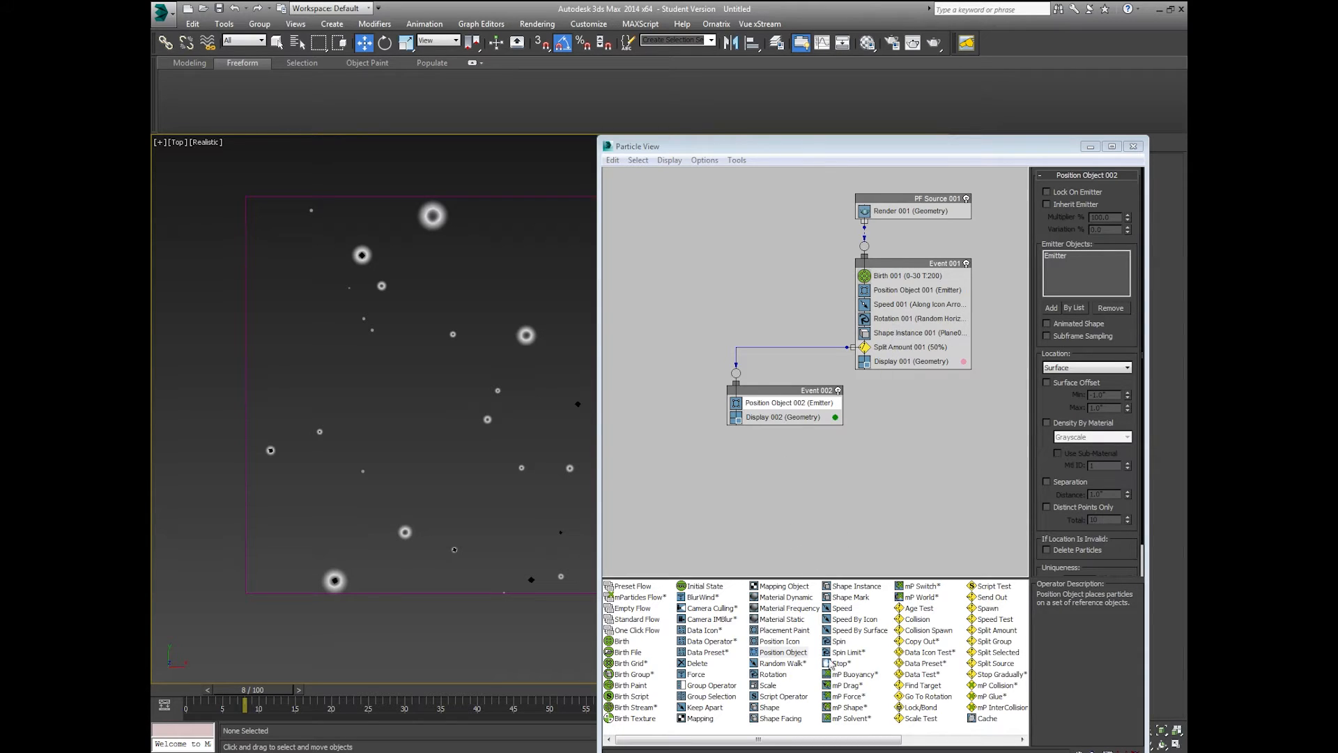
- Add Speed and Rotation operators to Event 002, with the rotation's orientation matrix set to Random Horizontal
drag(840, 609, 780, 415)
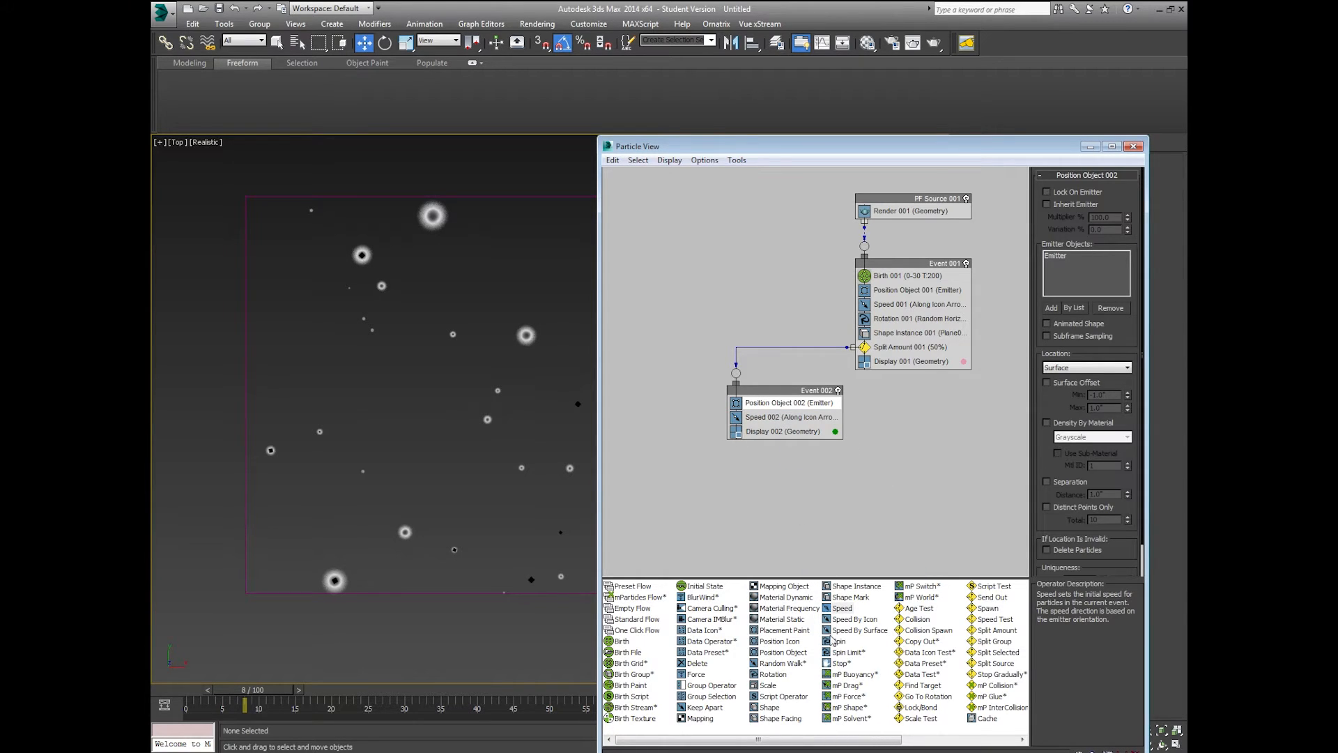
drag(773, 674, 765, 434)
click(764, 432)
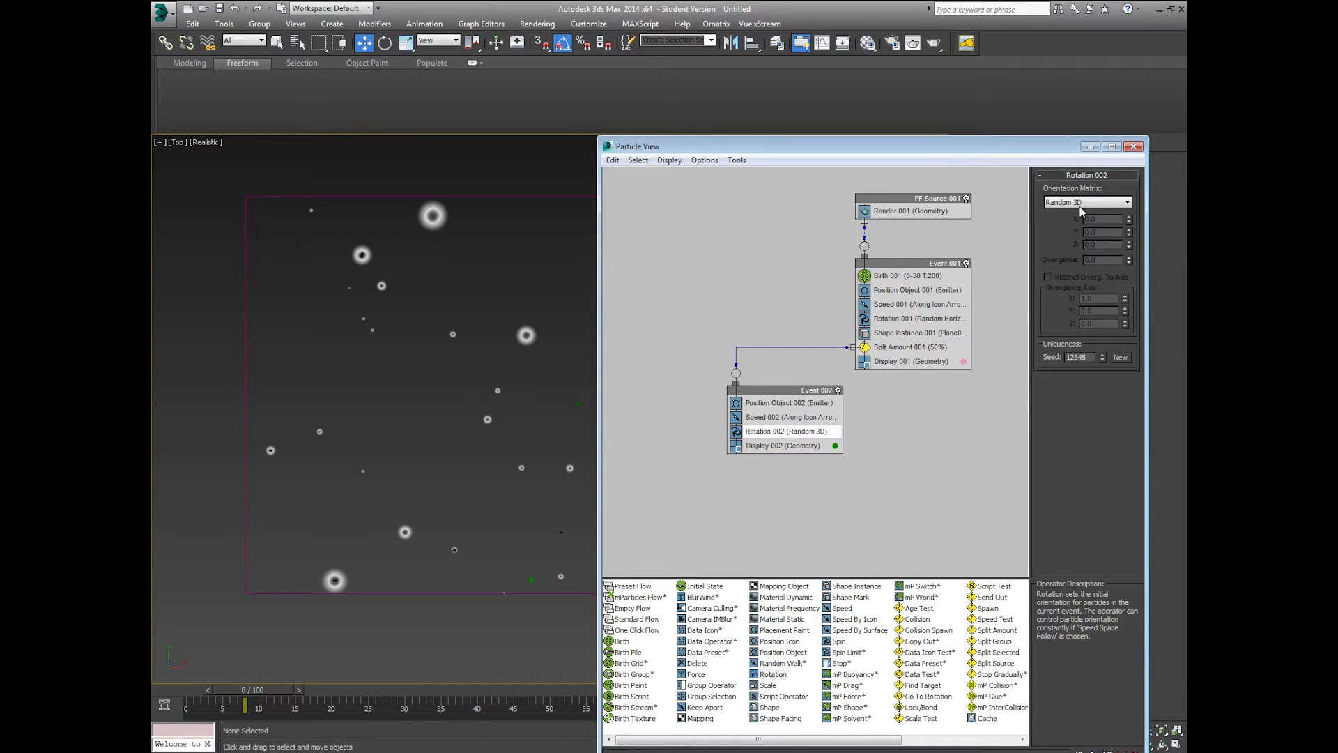
click(1079, 204)
click(1078, 223)
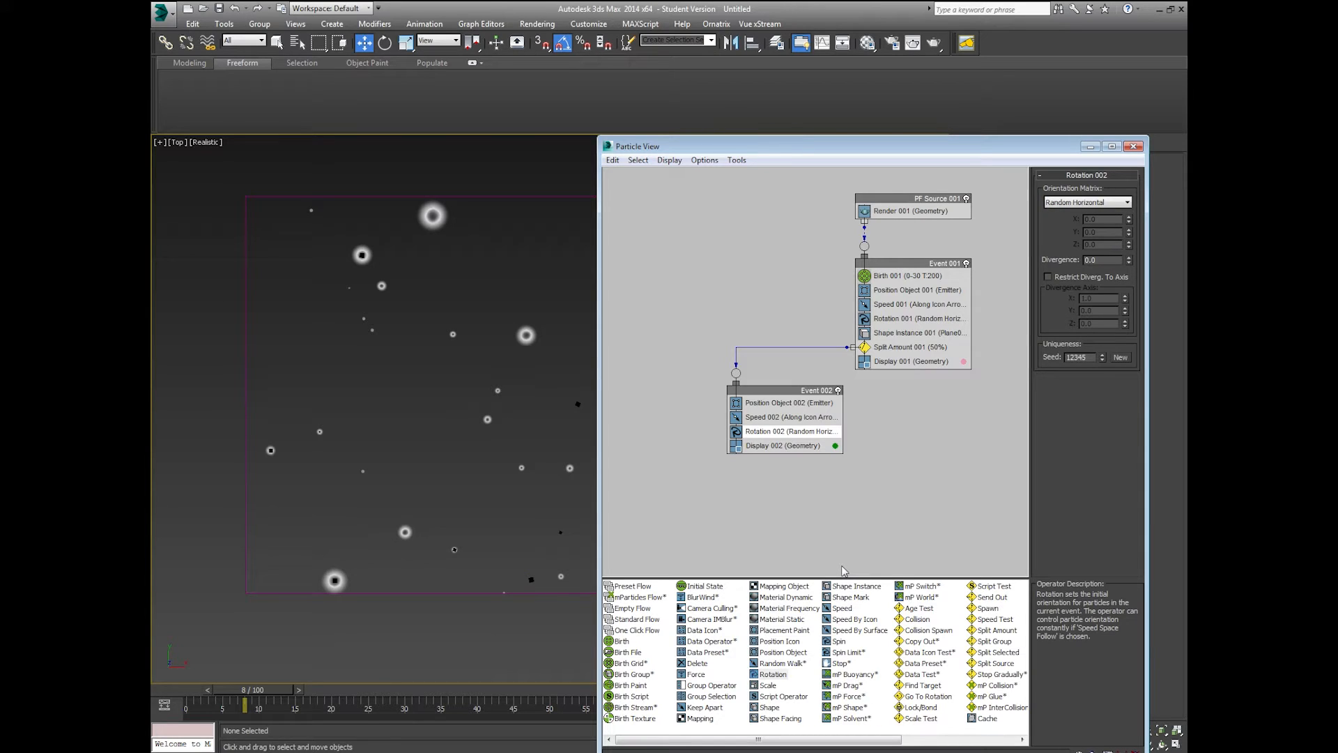
- Add a Shape Instance operator to Event 002 that uses the crater plane, Plane001, at 205% scale
drag(856, 586, 801, 452)
click(802, 449)
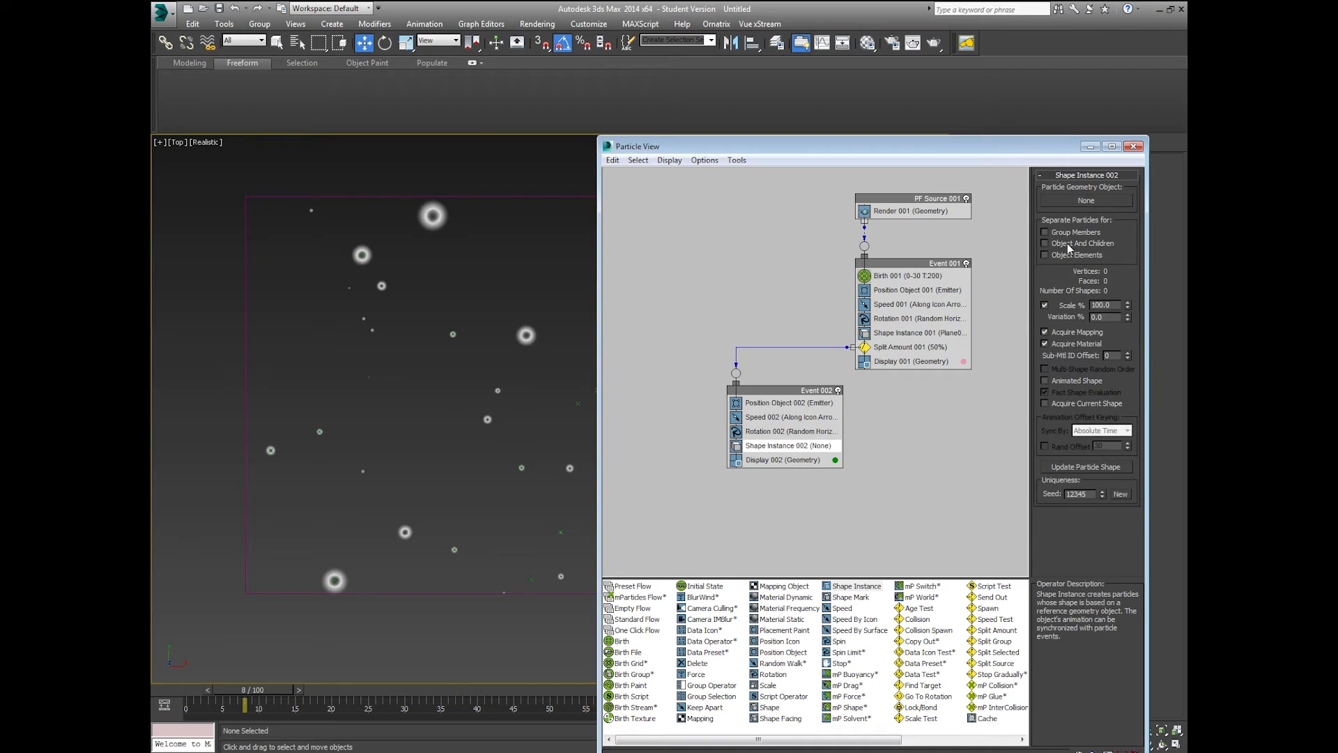
drag(917, 162, 968, 372)
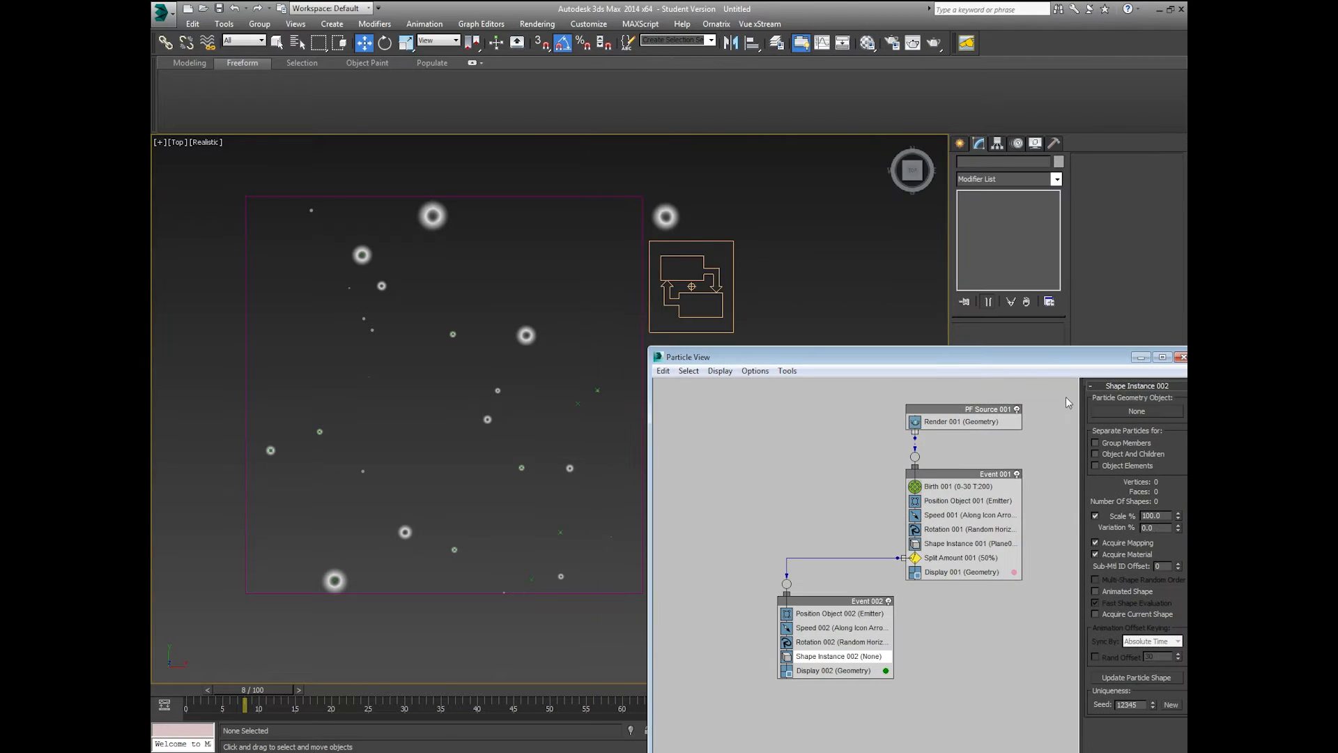
click(1122, 411)
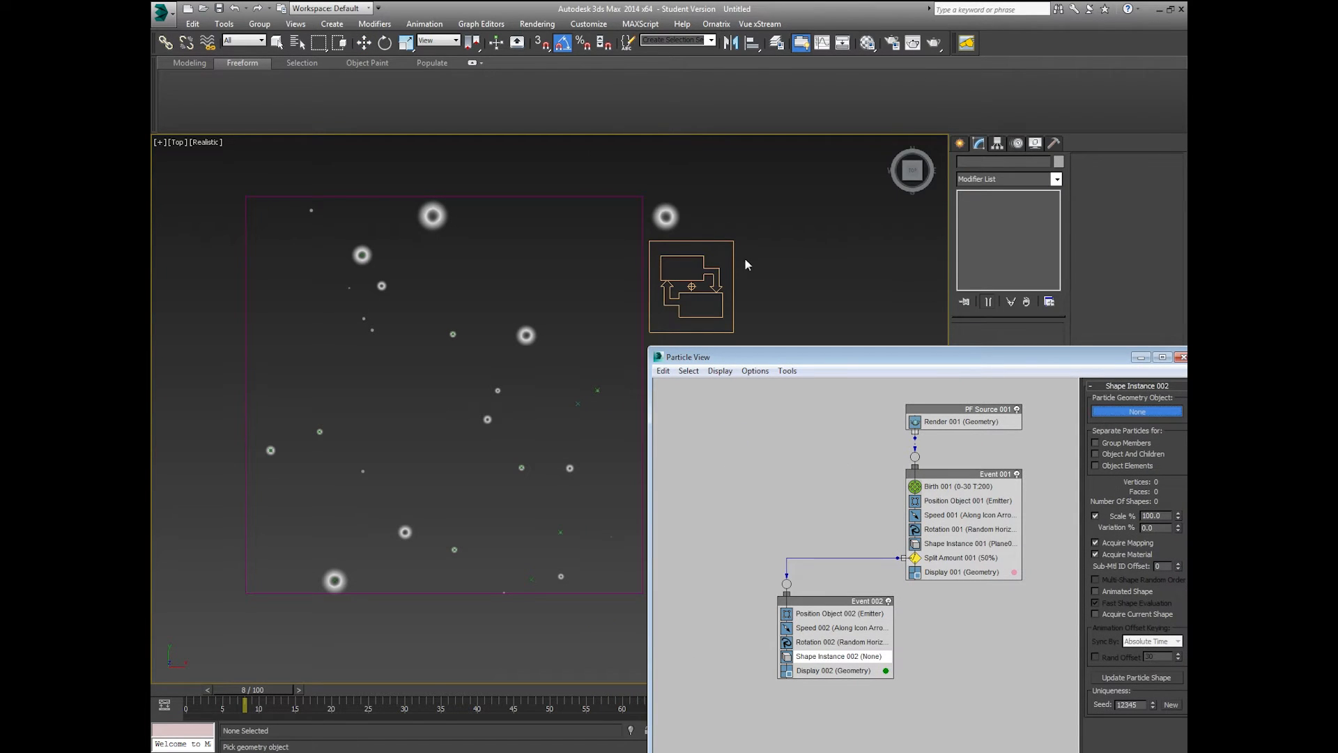
click(666, 216)
drag(814, 363, 770, 127)
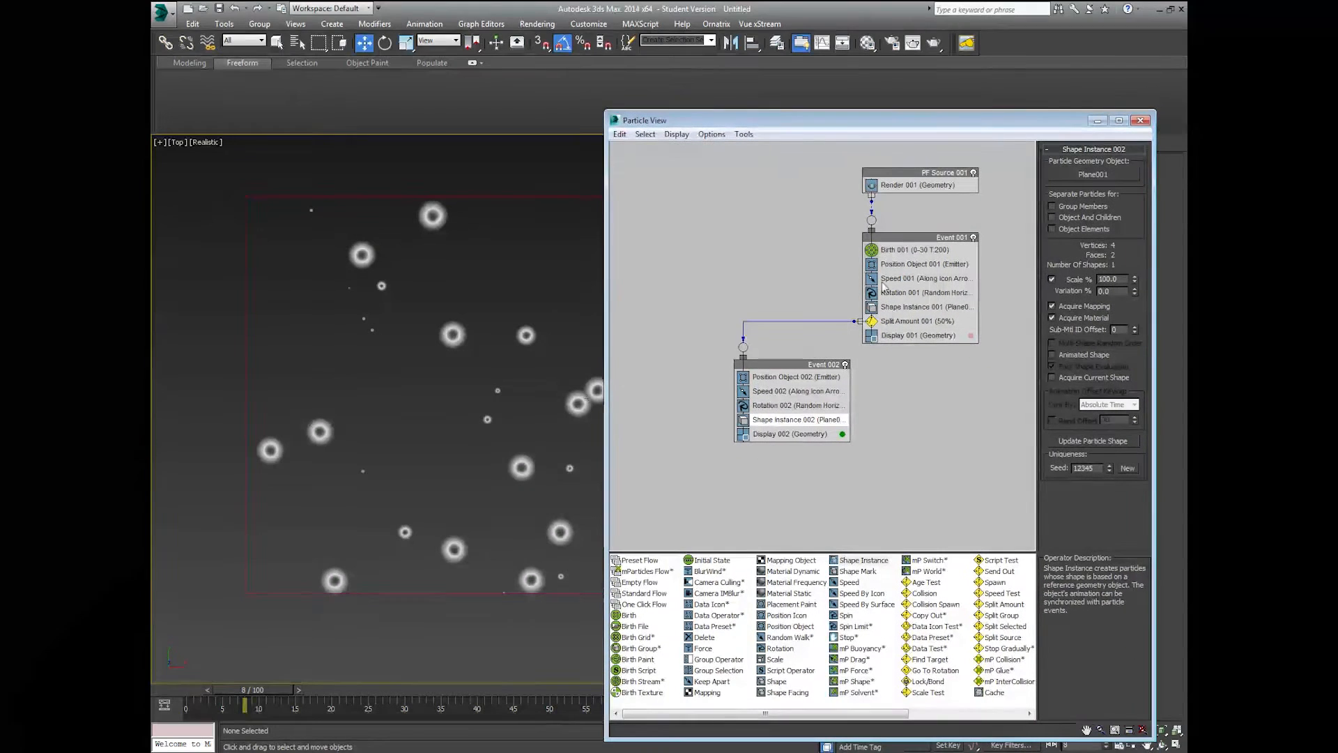
drag(1137, 281, 1141, 205)
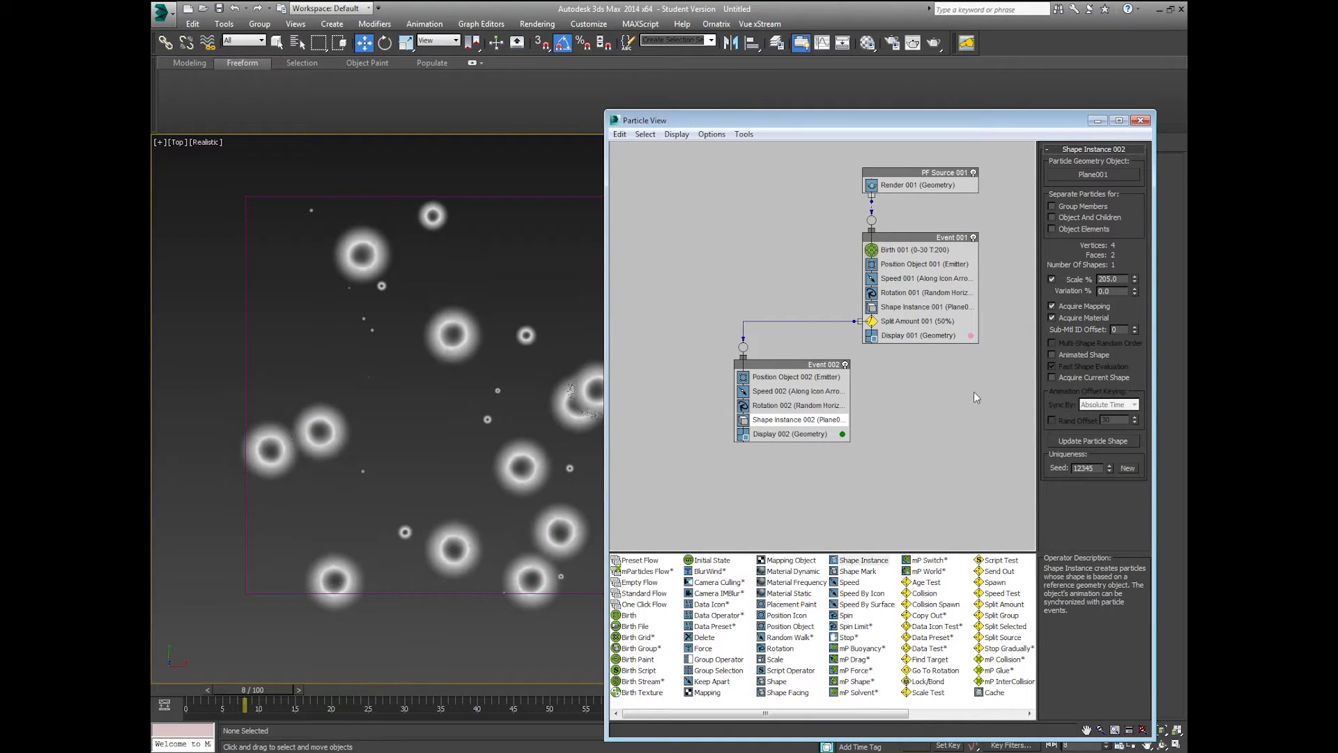
- Set the Split Amount test's fraction of particles to a ratio of 10%
click(900, 323)
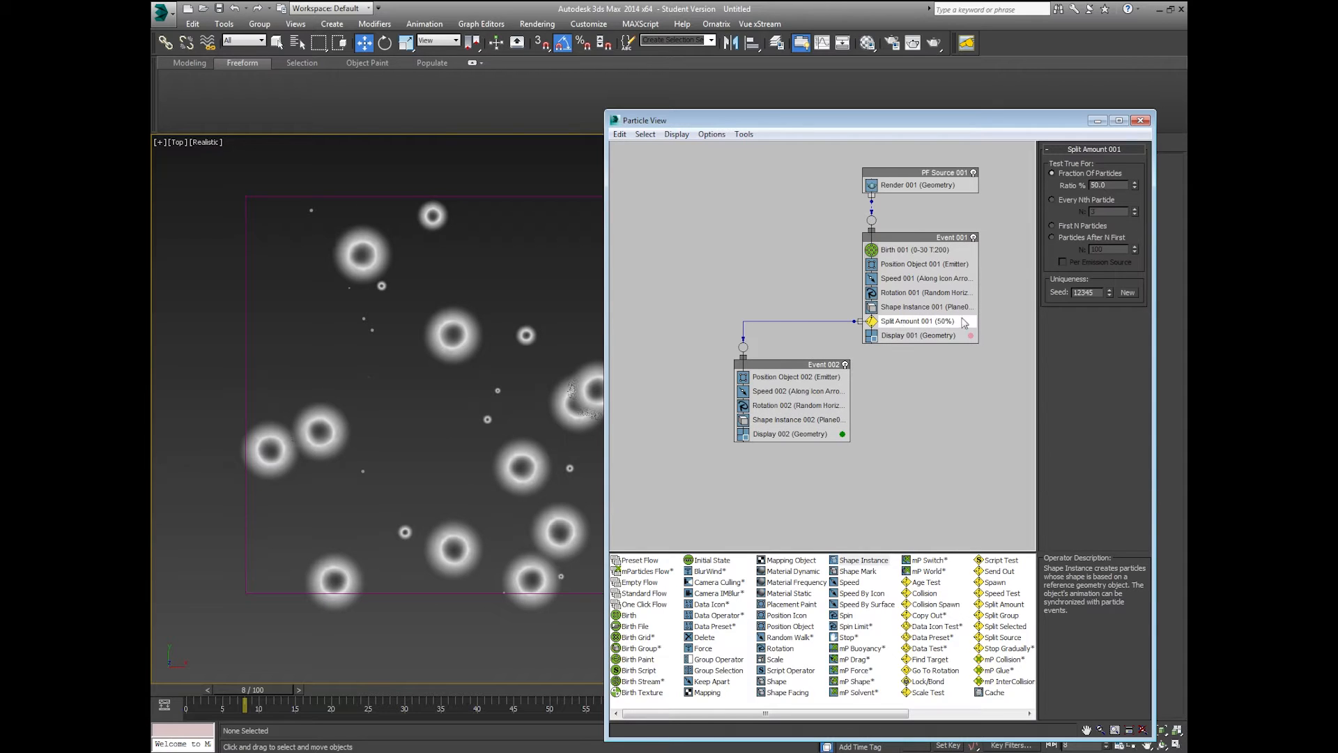
double_click(1110, 185)
text(10)
key(Return)
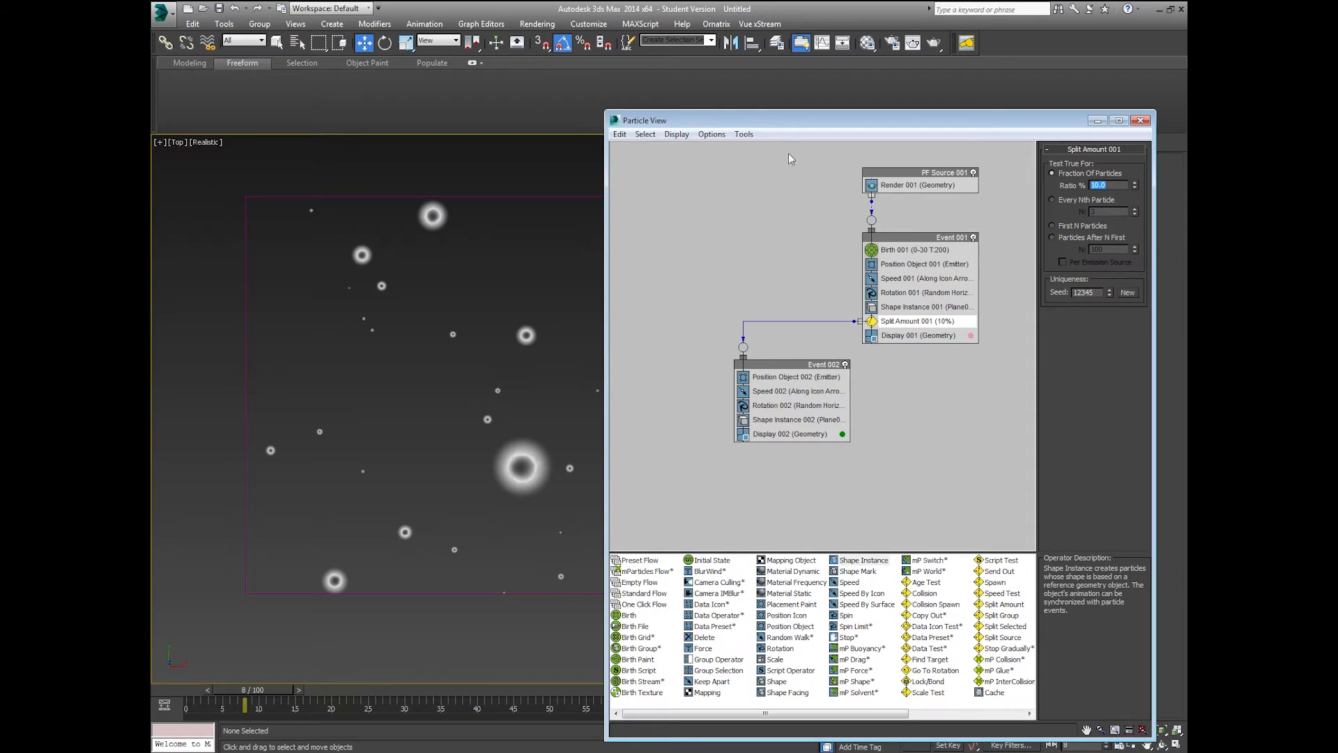
- Set the scale variation of Event 002's Shape Instance operator to 100%
drag(779, 123, 857, 123)
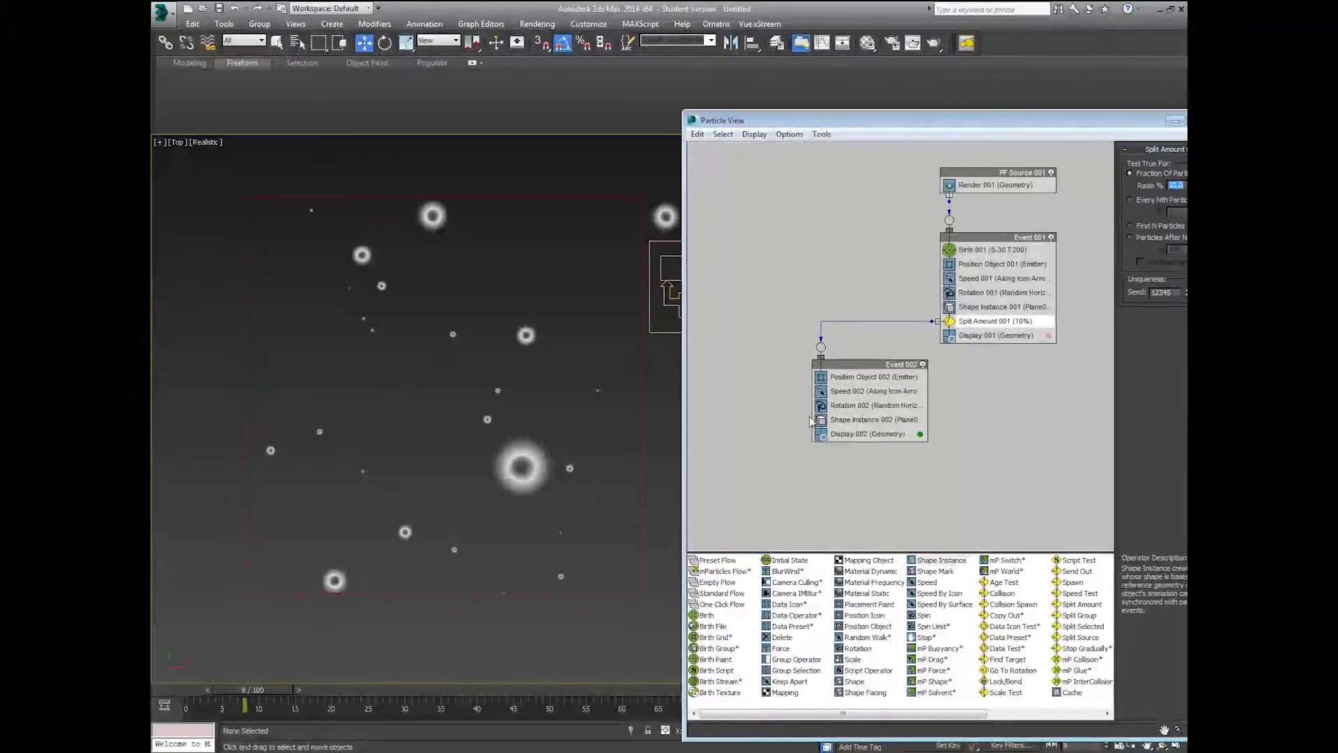
click(850, 422)
drag(1151, 113, 1018, 115)
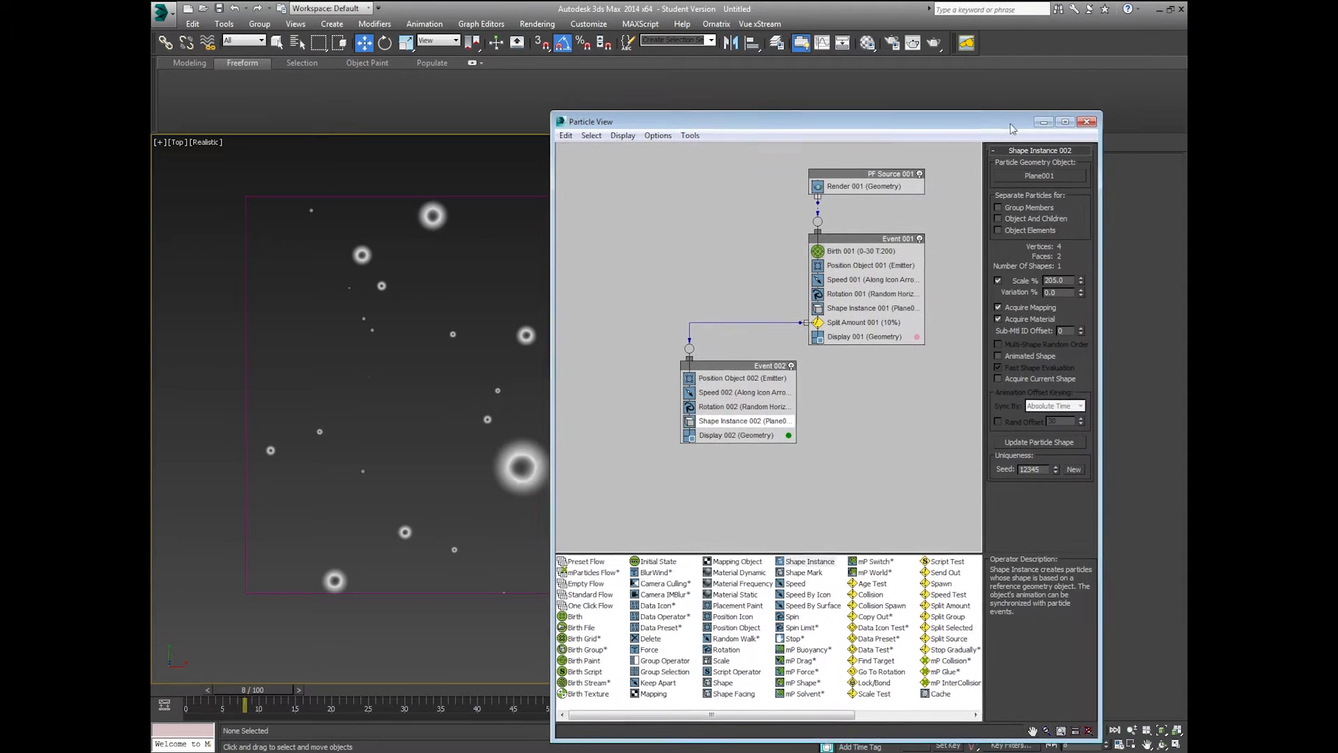
drag(1079, 293, 1081, 193)
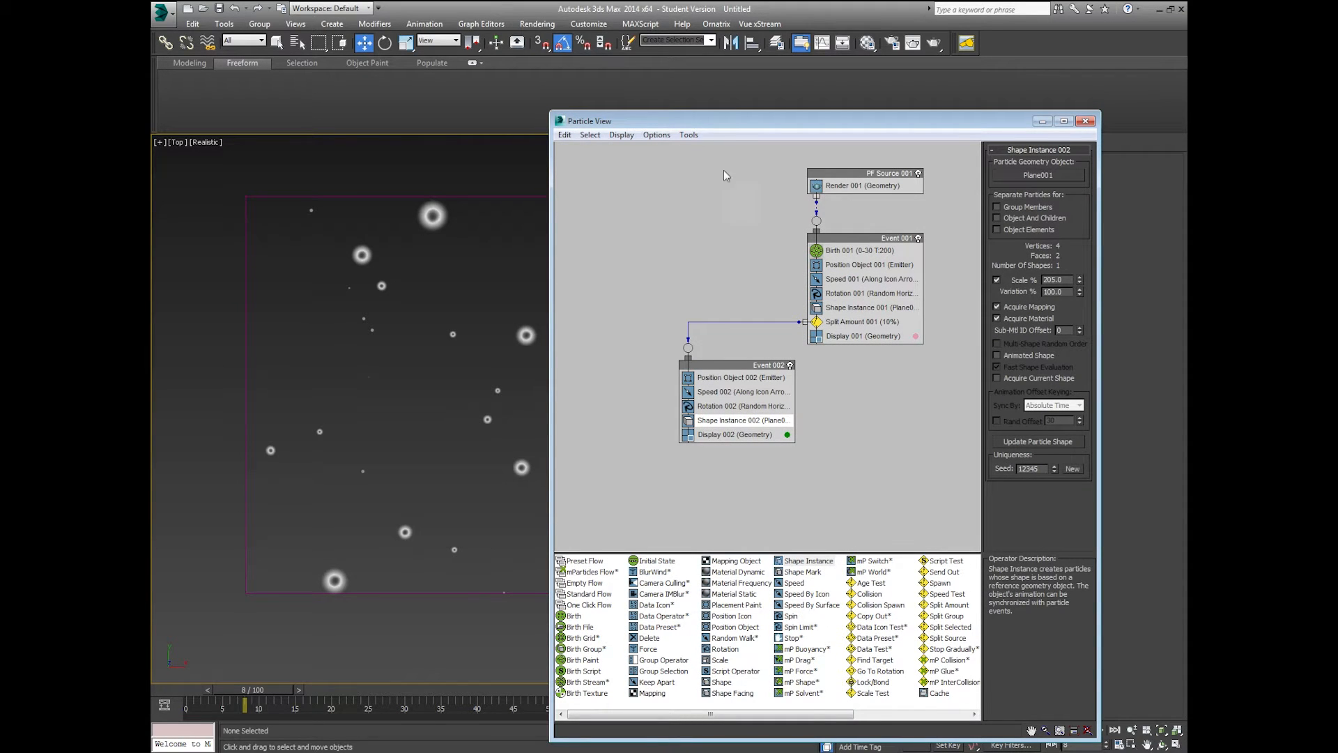
- Scrub the animation to frame 45 to examine the mix of crater sizes on the emitter plane
drag(739, 128, 872, 53)
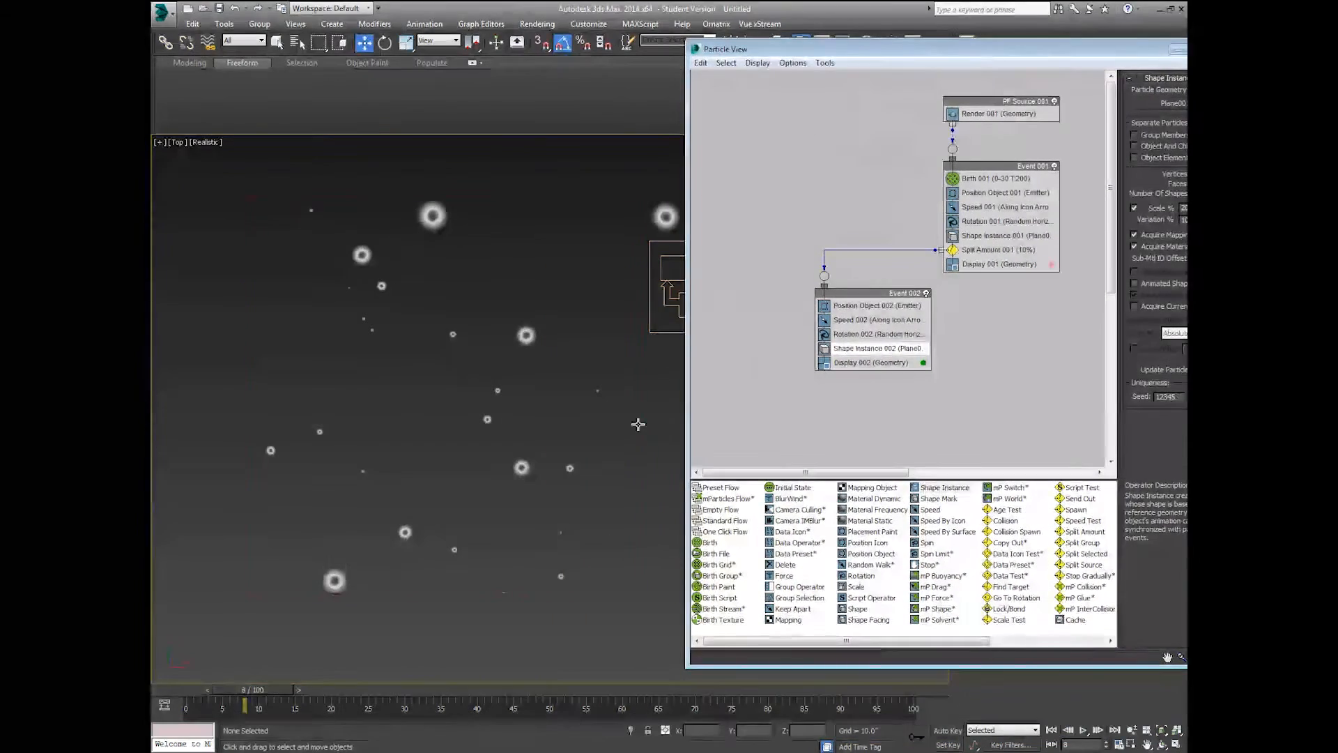
drag(283, 687, 441, 679)
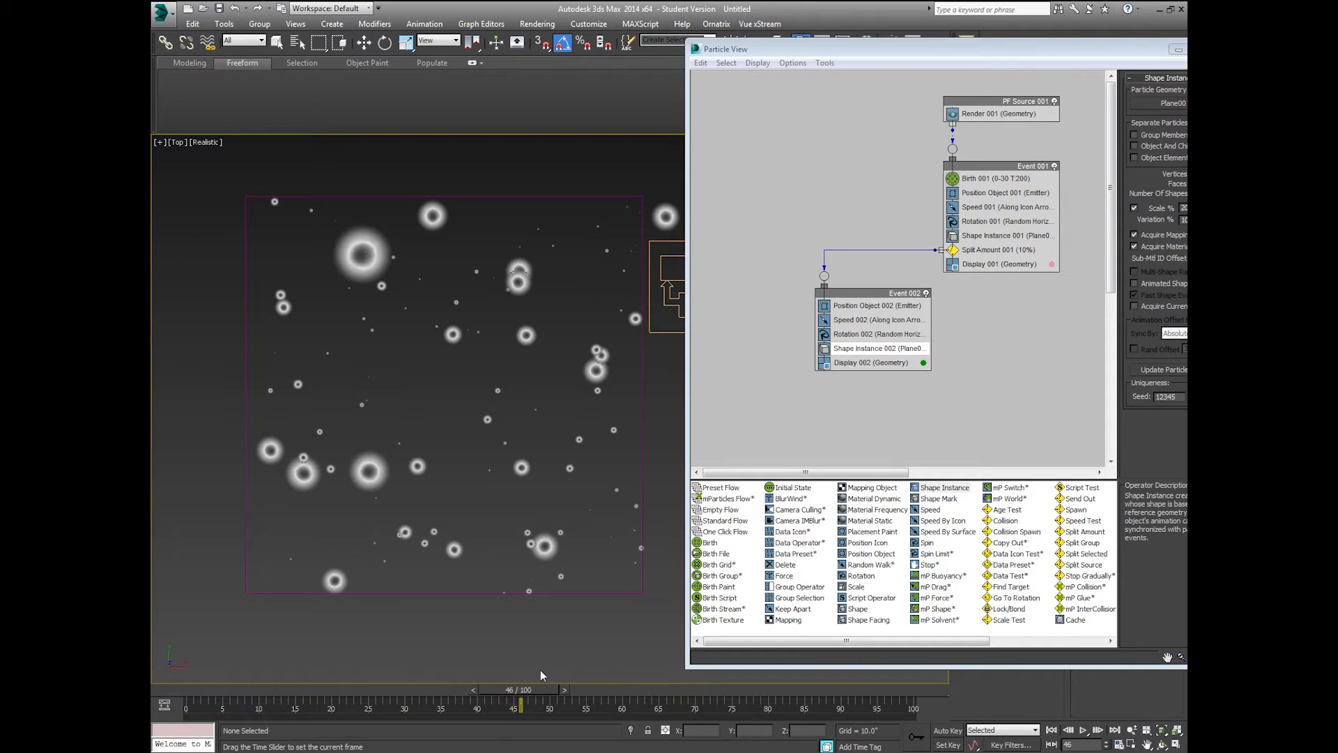
drag(626, 680, 521, 654)
key(w)
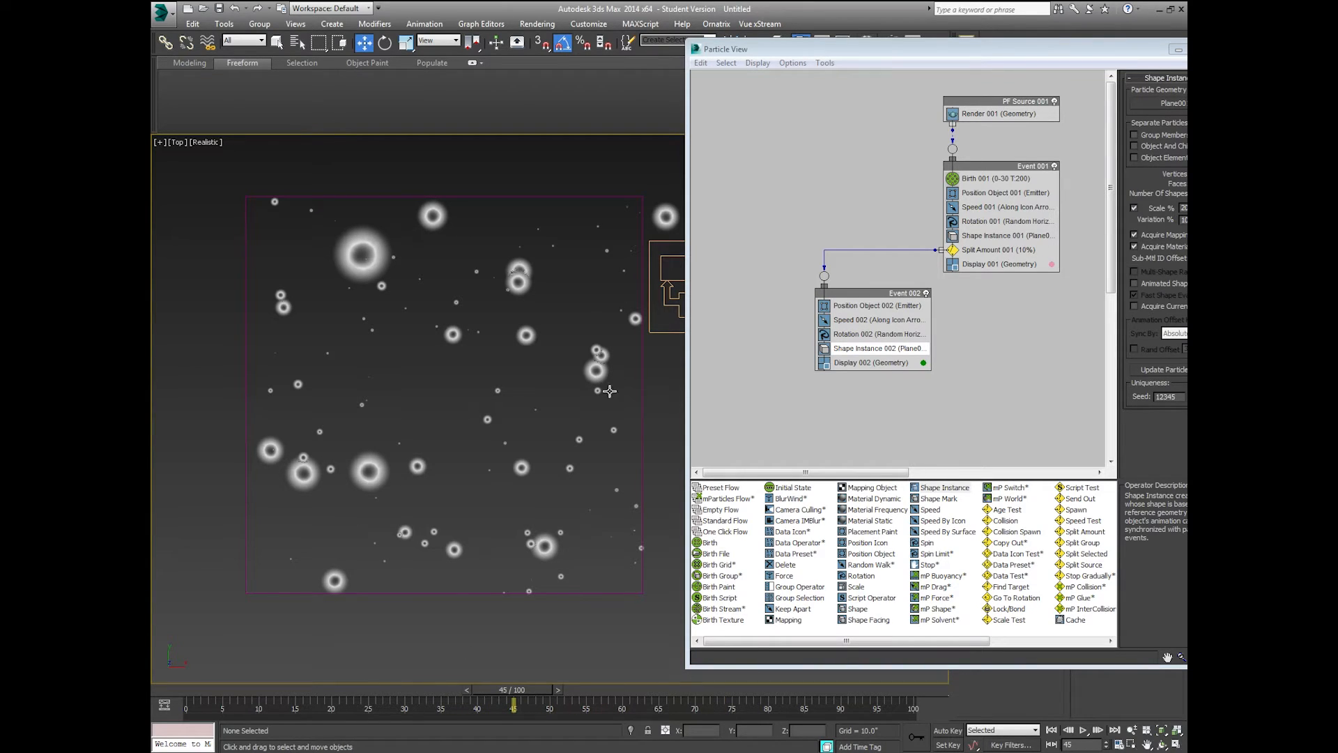
- Increase the scale of Event 002's Shape Instance operator to 516%, then uncover the crater layout in the viewport
drag(819, 49, 708, 53)
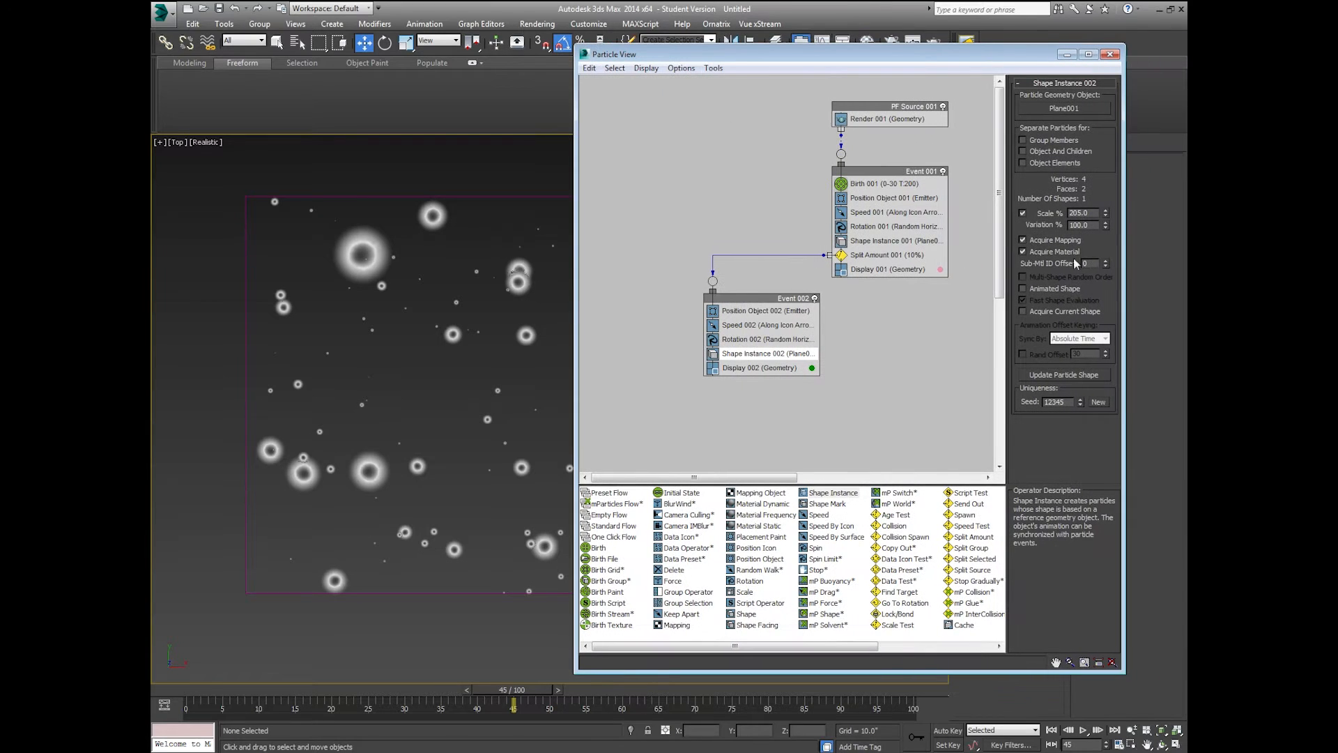
drag(1105, 196, 1116, 8)
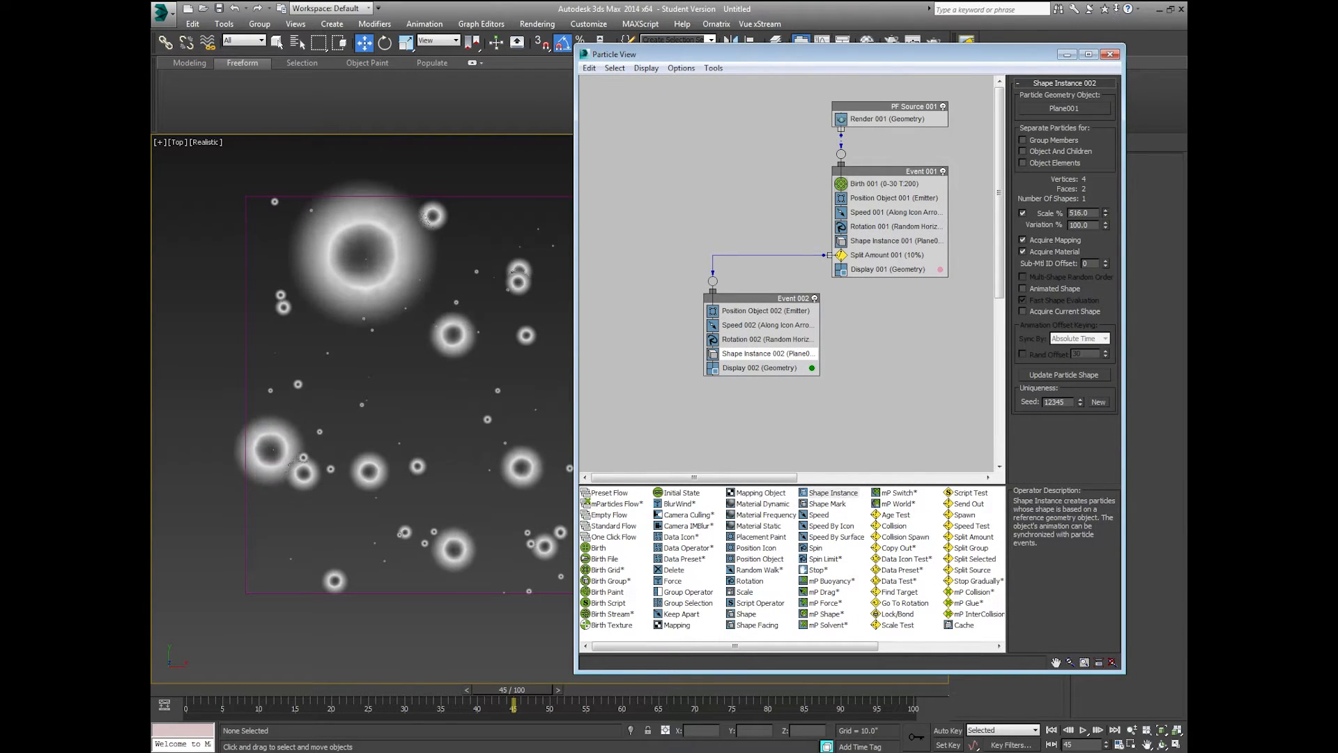
drag(755, 56, 912, 42)
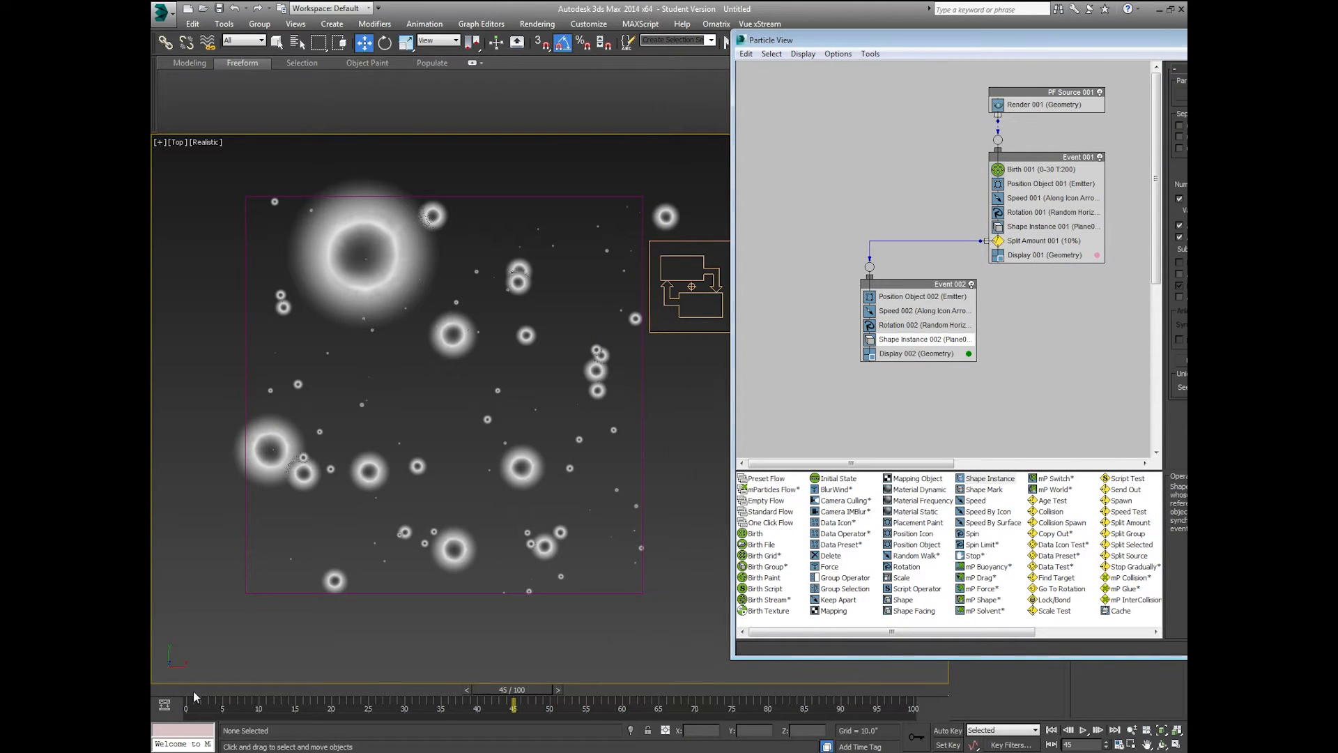
- Scrub the animation to frame 61 and examine the crater distribution on the emitter plane up close
drag(194, 691, 625, 671)
key(w)
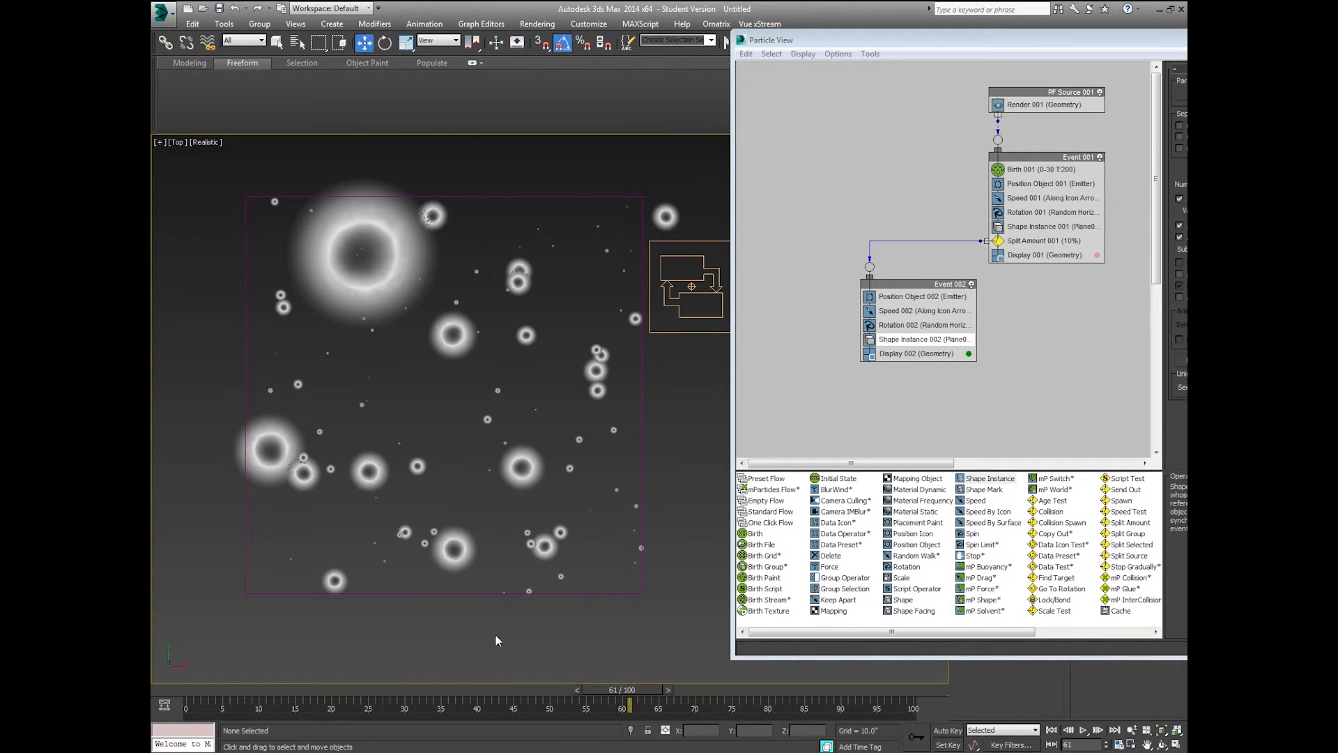
scroll(431, 456, up, 2)
middle_drag(432, 441, 490, 439)
scroll(490, 439, down, 1)
scroll(492, 439, up, 1)
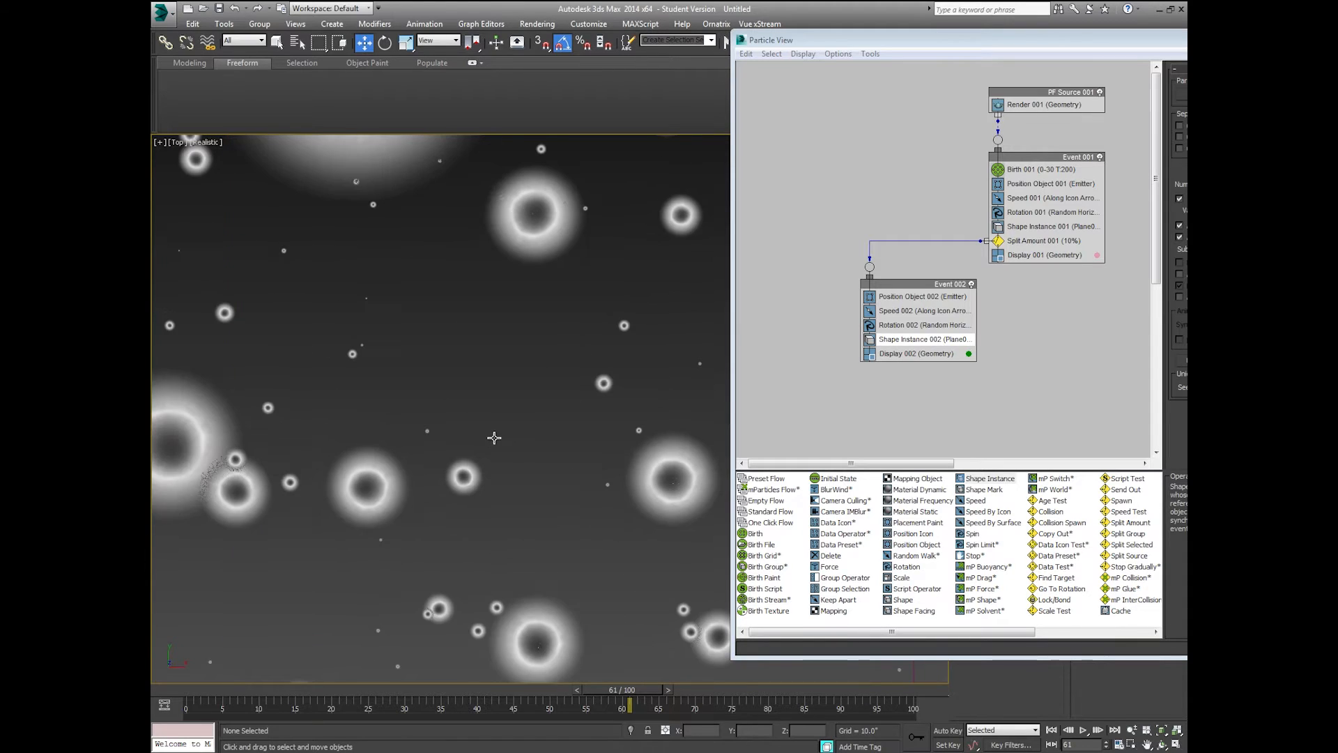
scroll(493, 441, down, 1)
scroll(509, 487, down, 1)
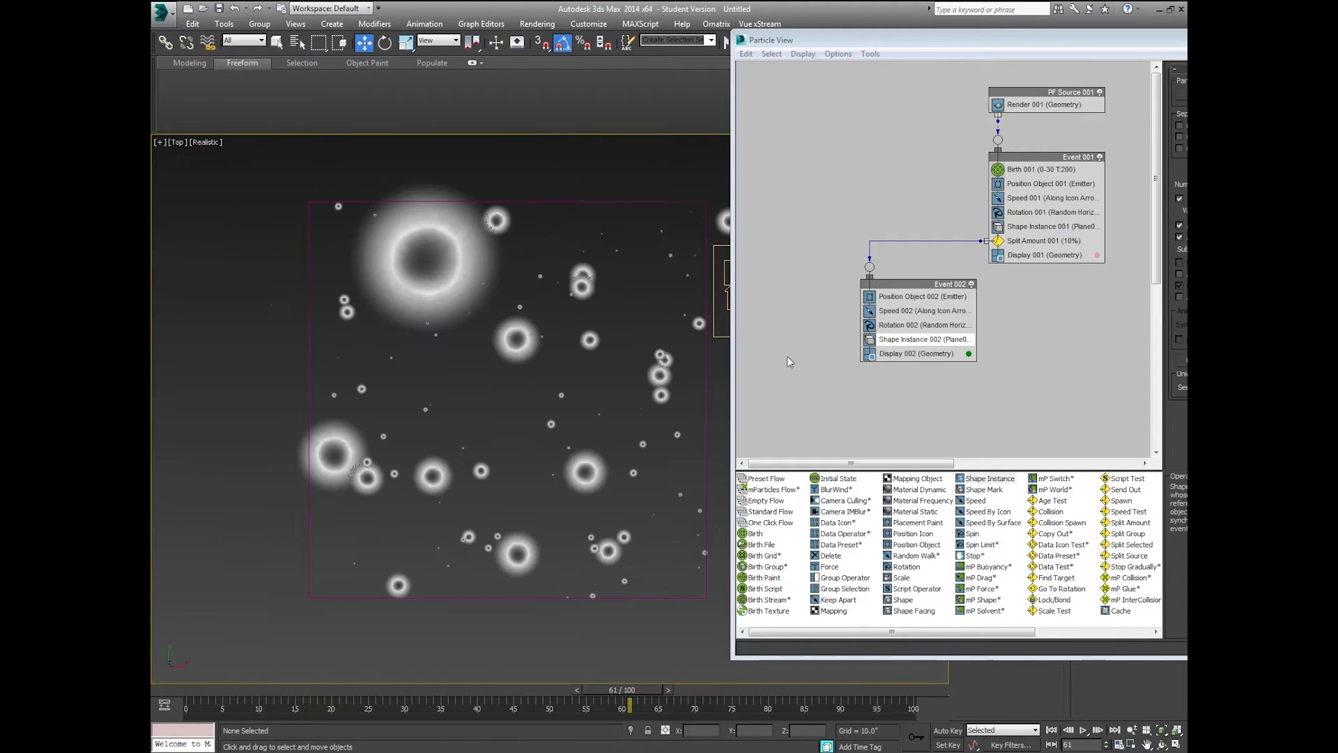
- Set the particle amount of Event 001's Birth operator to 500
click(1039, 170)
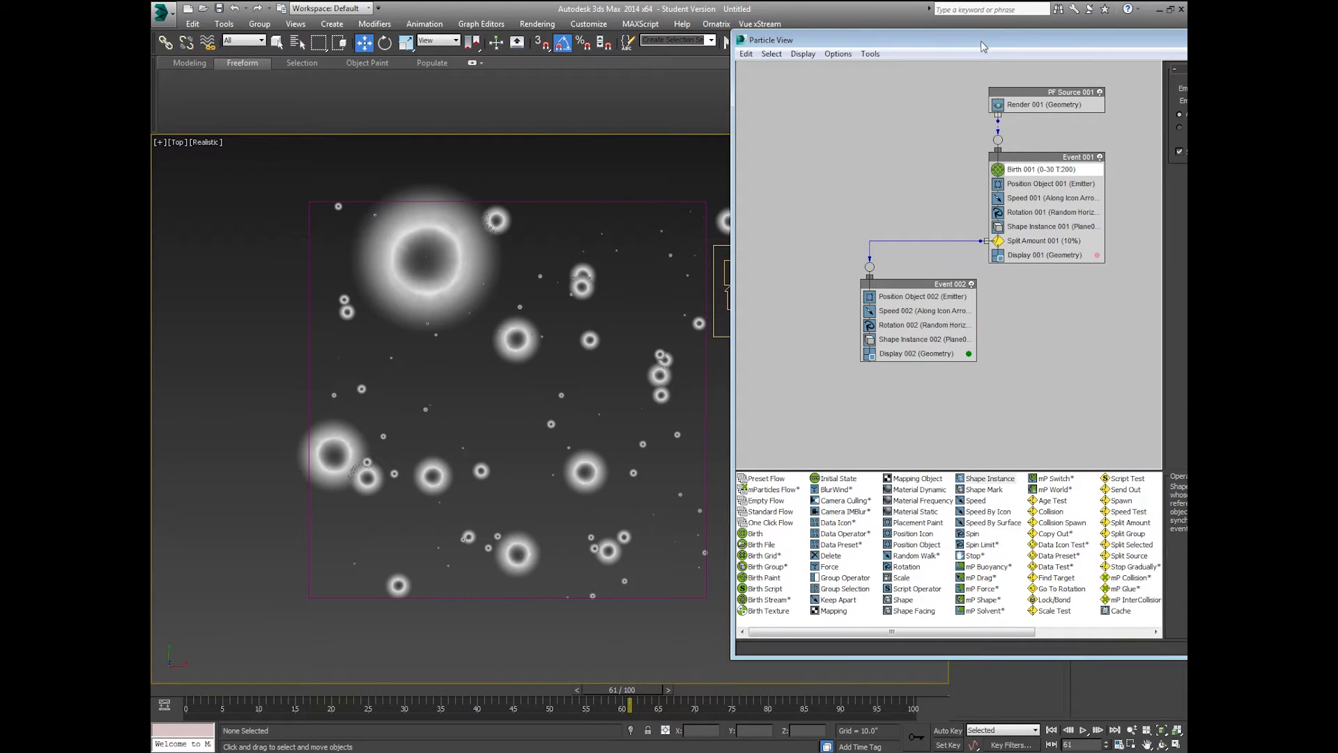
drag(983, 47, 731, 68)
double_click(985, 135)
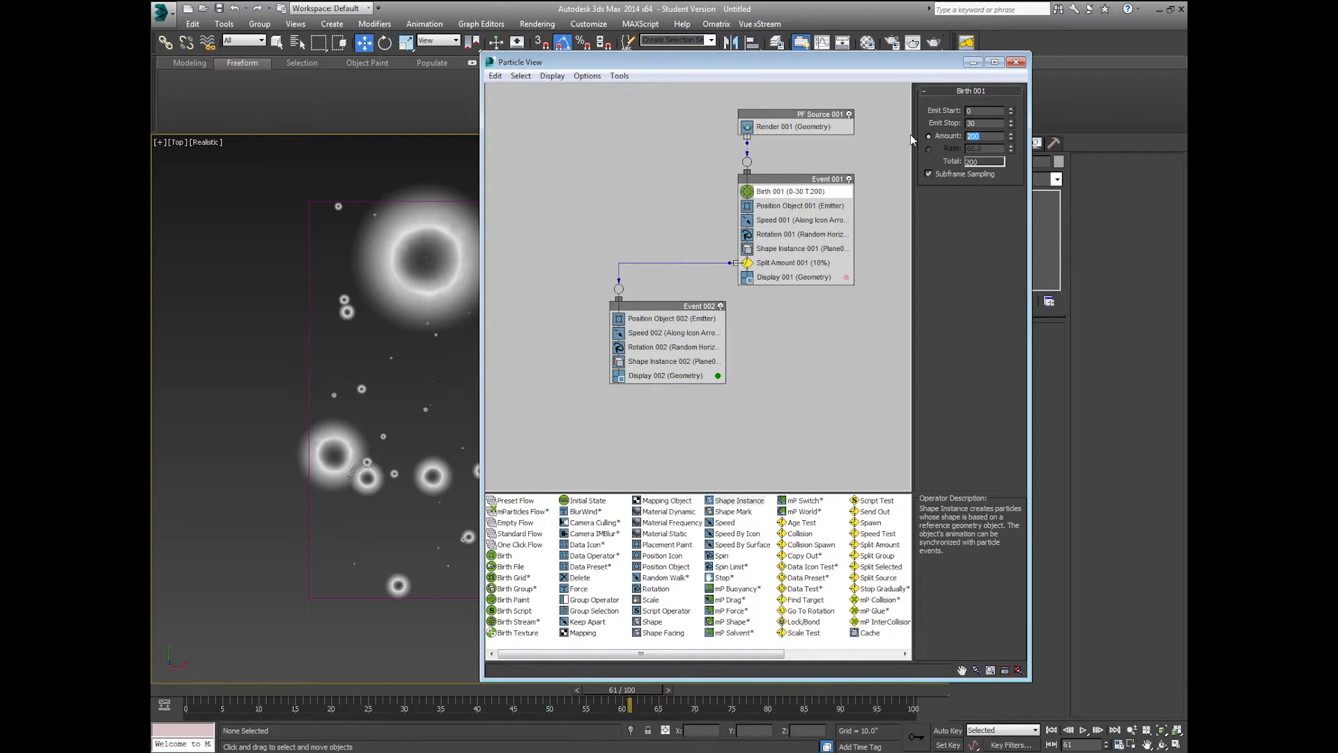
text(500)
key(Return)
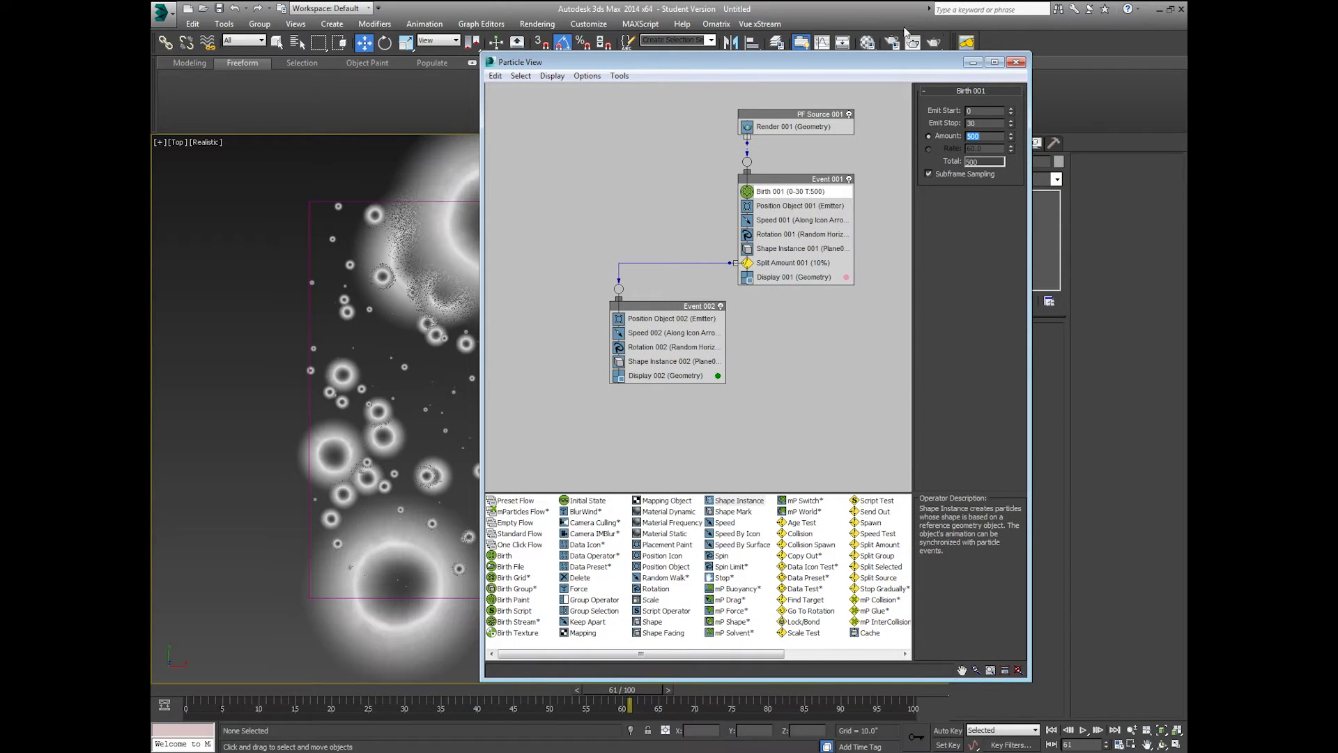
- Close Particle View, render the Top view to check the denser crater field, and close the rendered image
click(1016, 62)
middle_drag(577, 436, 675, 460)
scroll(635, 439, up, 3)
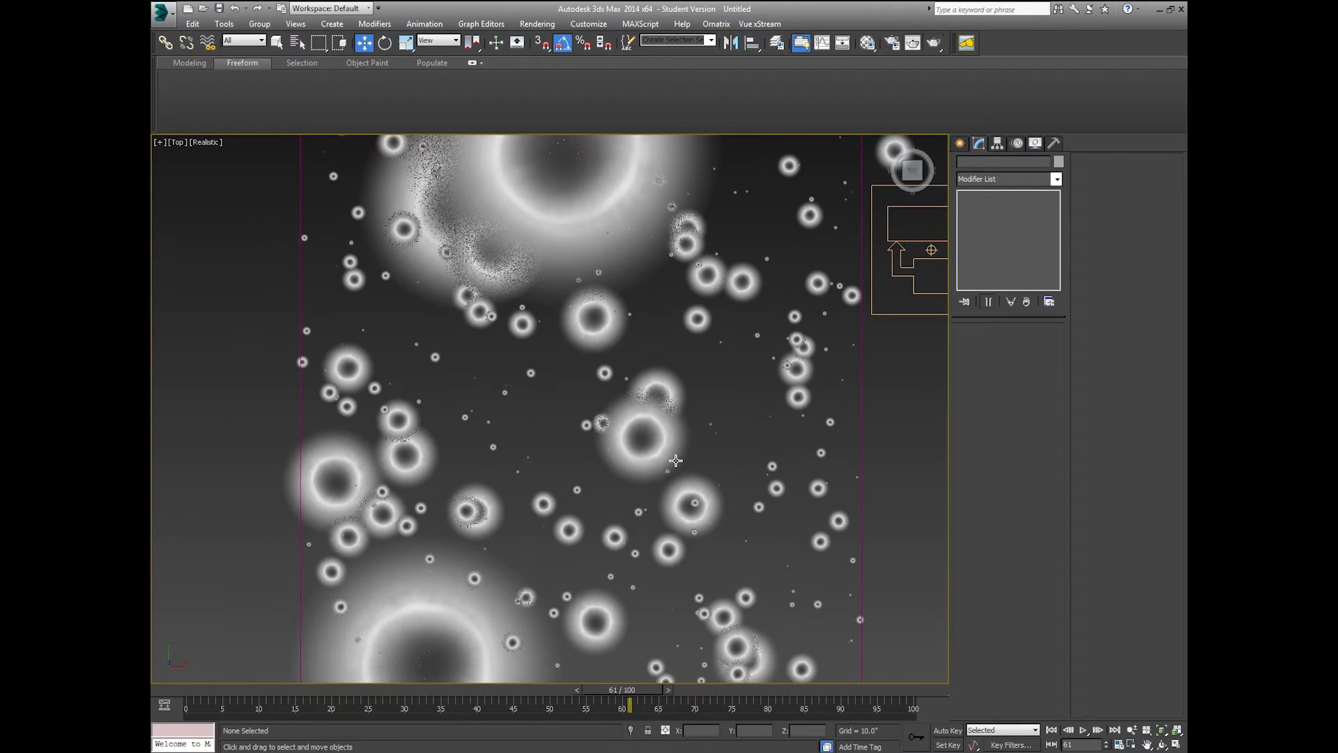
key(shift+q)
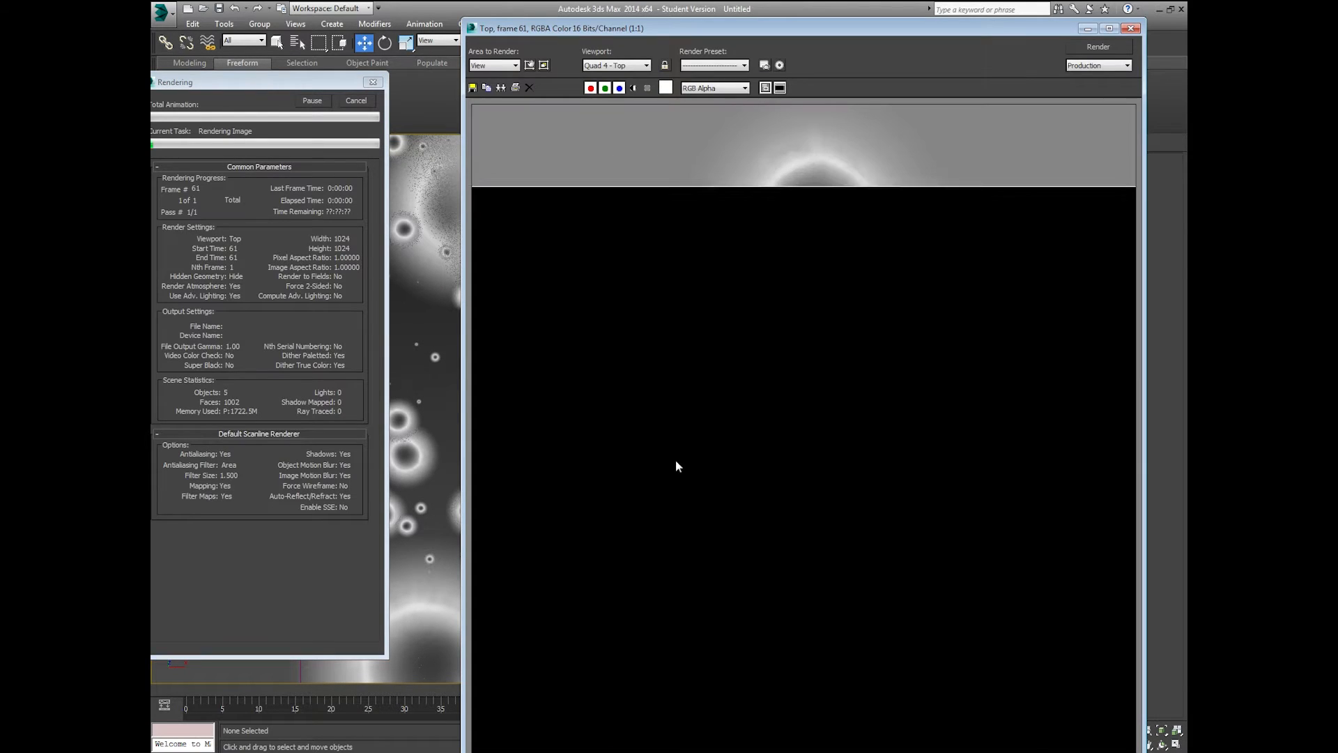
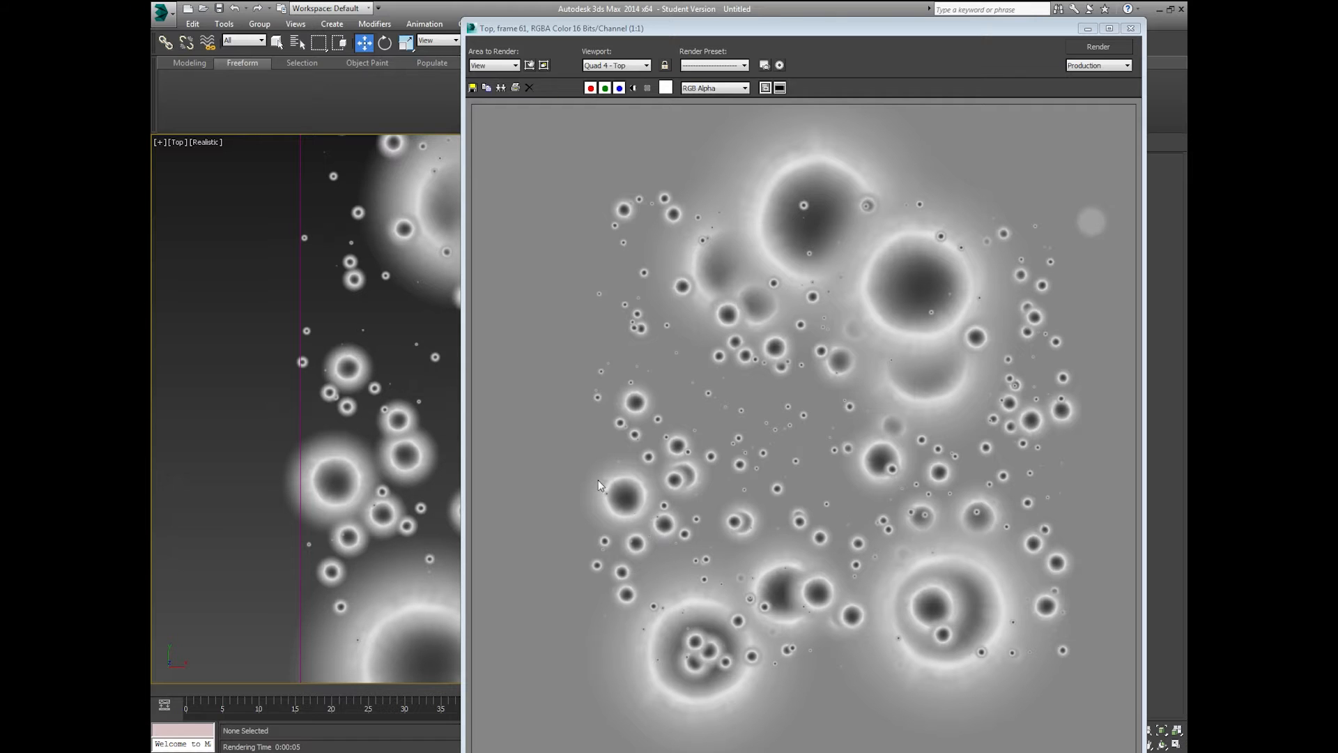
scroll(600, 499, up, 3)
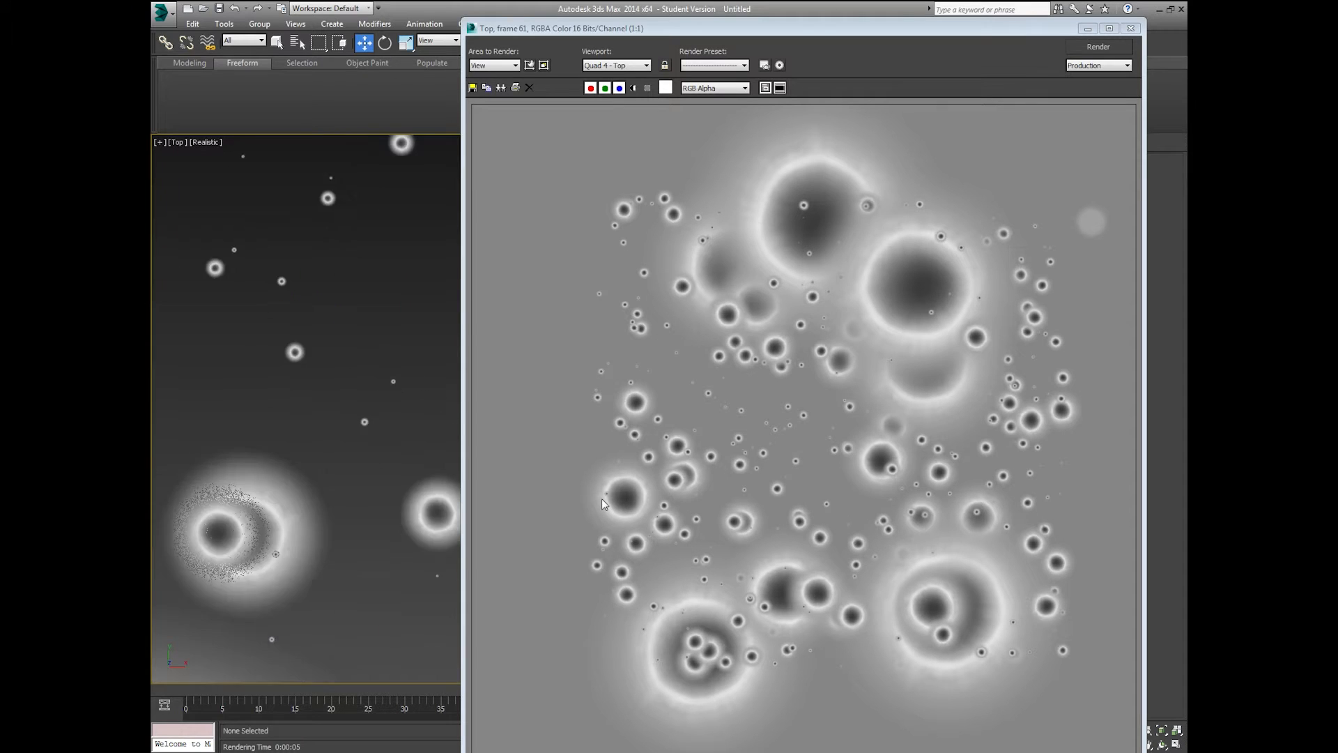
scroll(600, 499, down, 2)
click(604, 499)
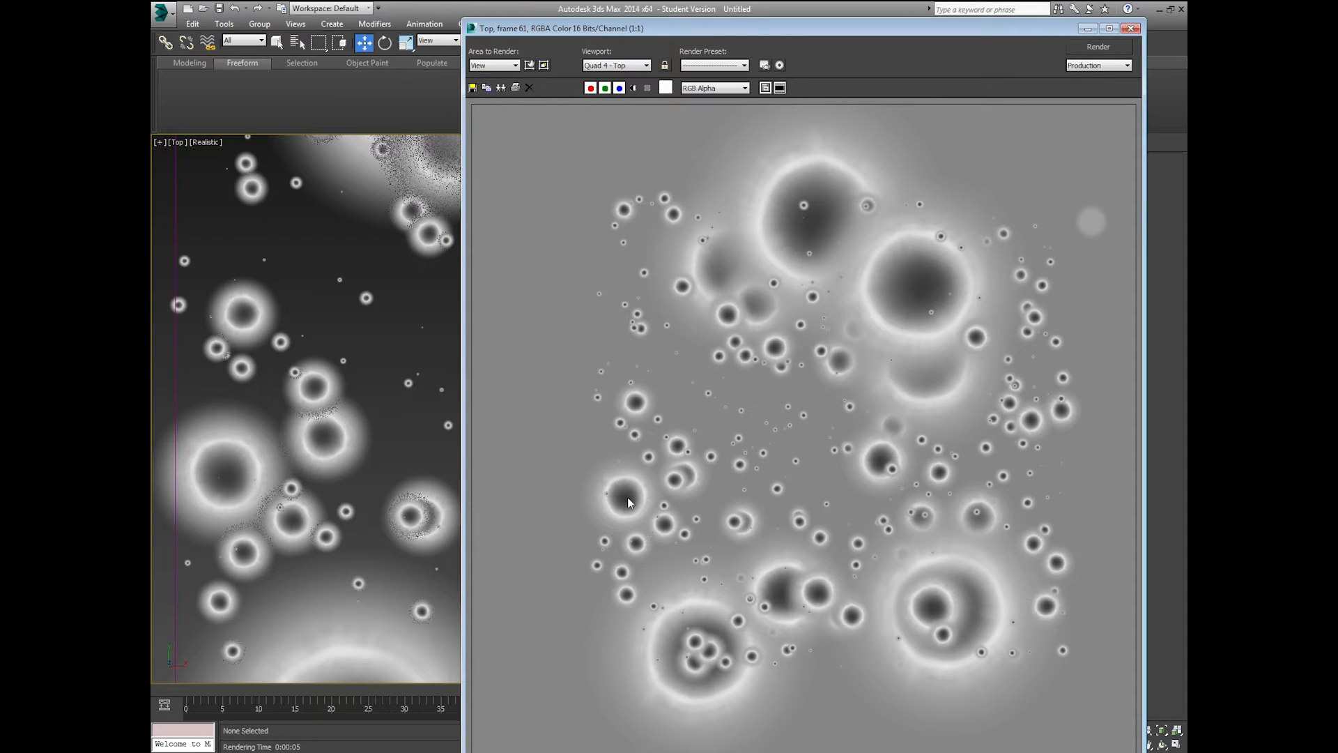
click(1134, 32)
- Set the render output size to 2048 by 2048 pixels in Render Setup
scroll(762, 281, down, 3)
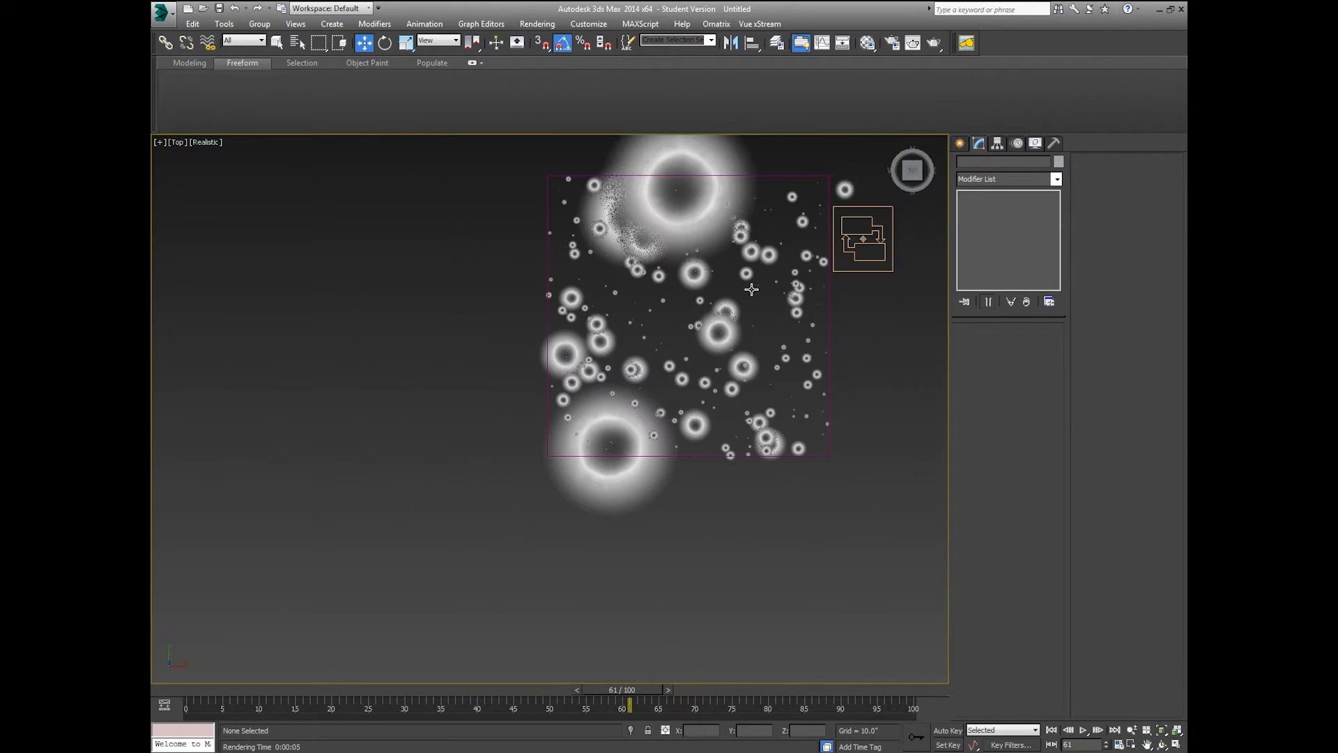
middle_drag(708, 338, 617, 438)
scroll(618, 439, up, 3)
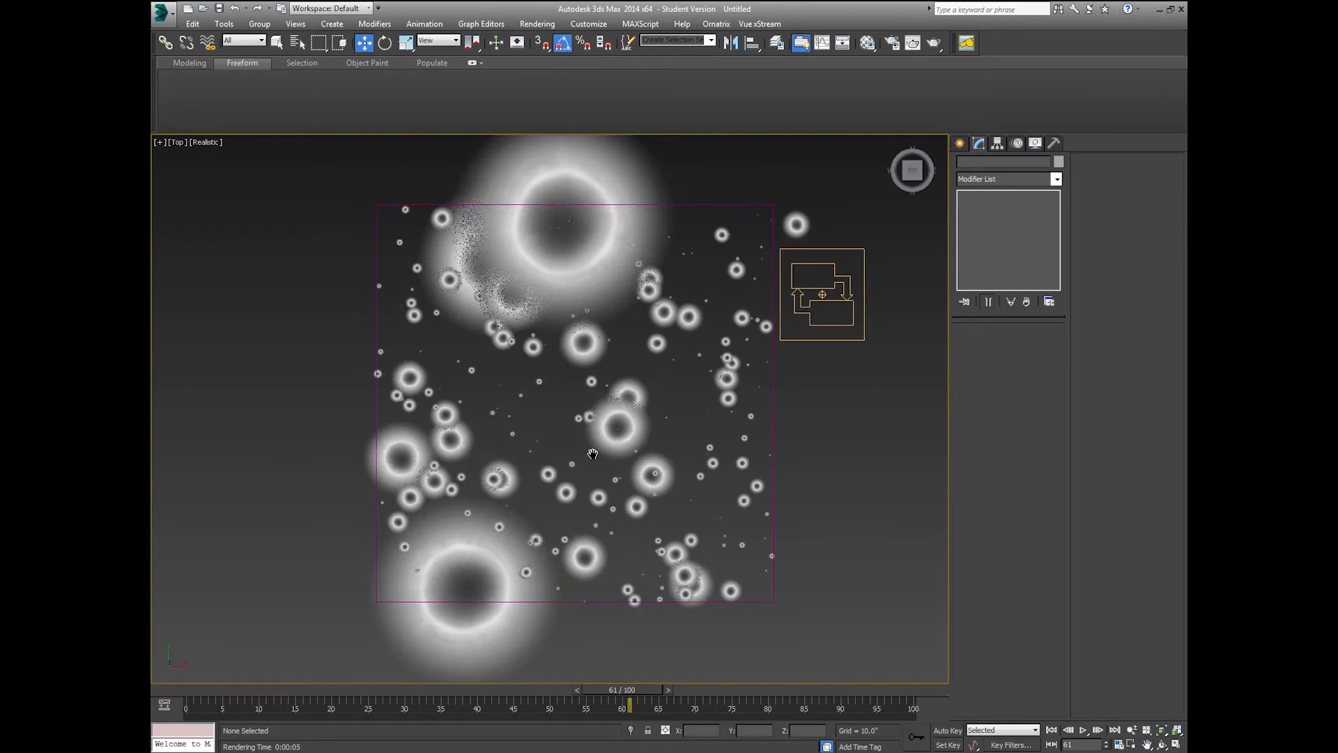
click(539, 24)
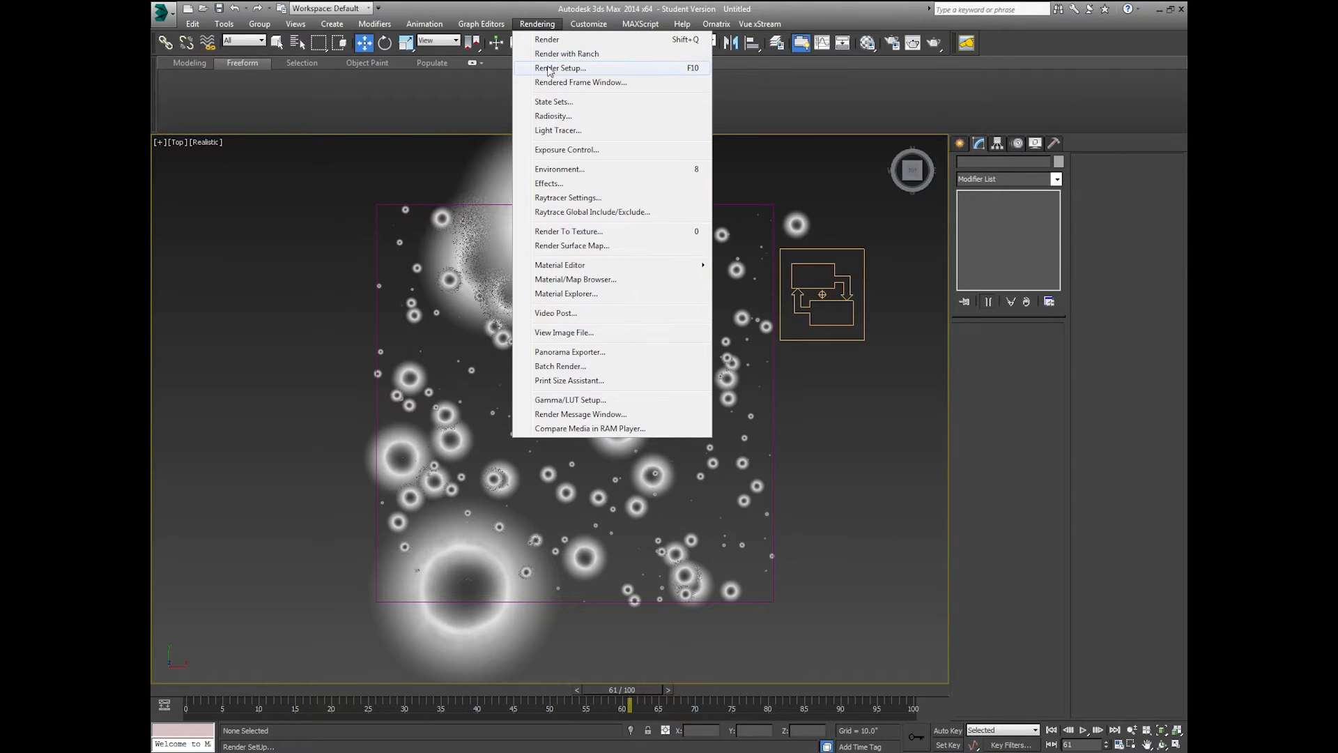
click(554, 67)
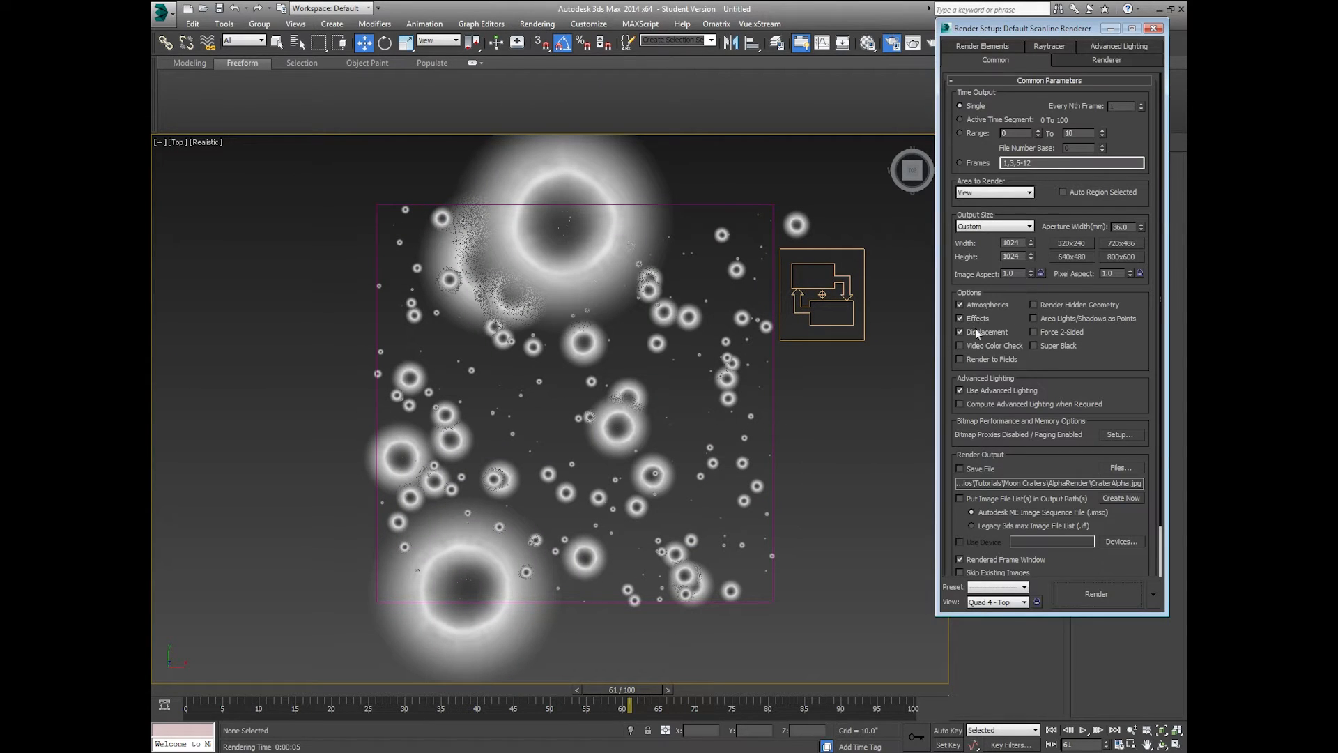
double_click(1023, 242)
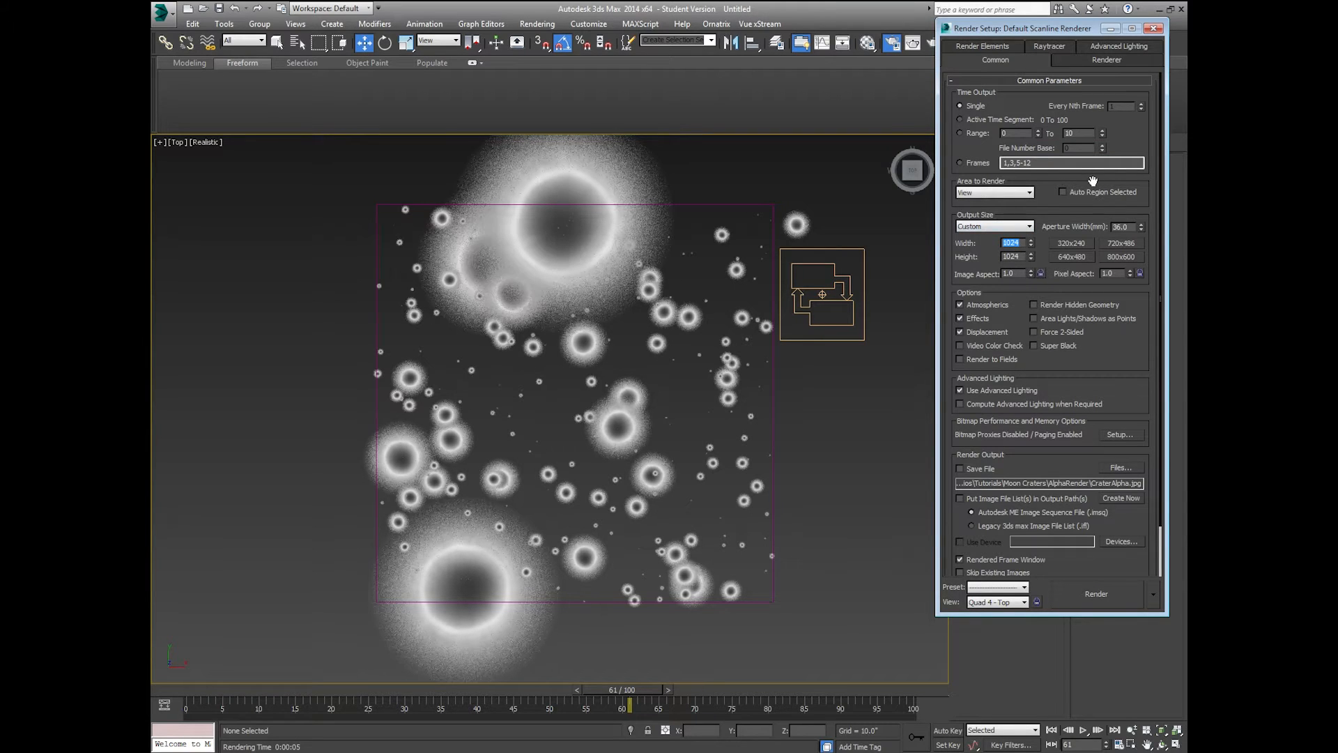
text(2048)
key(Tab)
text(2048)
key(Return)
- Show safe frames in the Top viewport
middle_drag(639, 353, 639, 358)
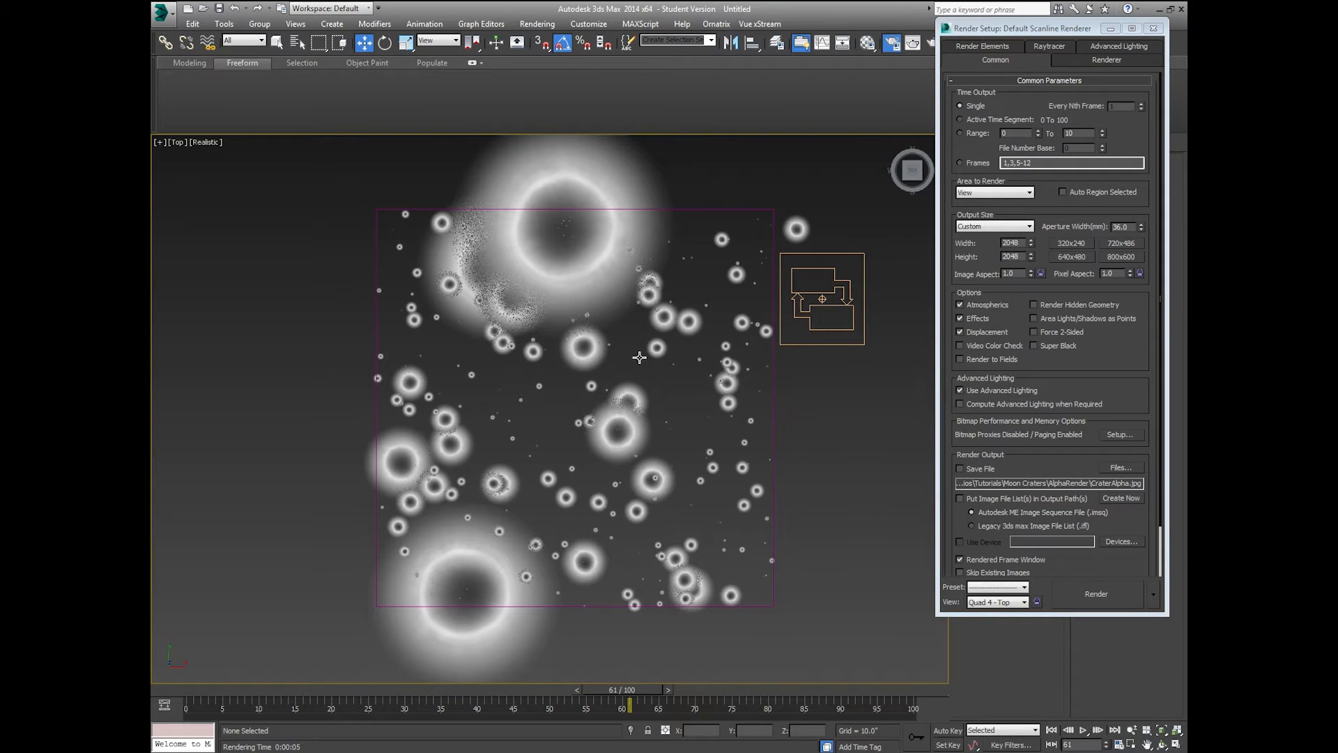
click(1132, 730)
drag(697, 476, 702, 490)
middle_drag(702, 490, 703, 490)
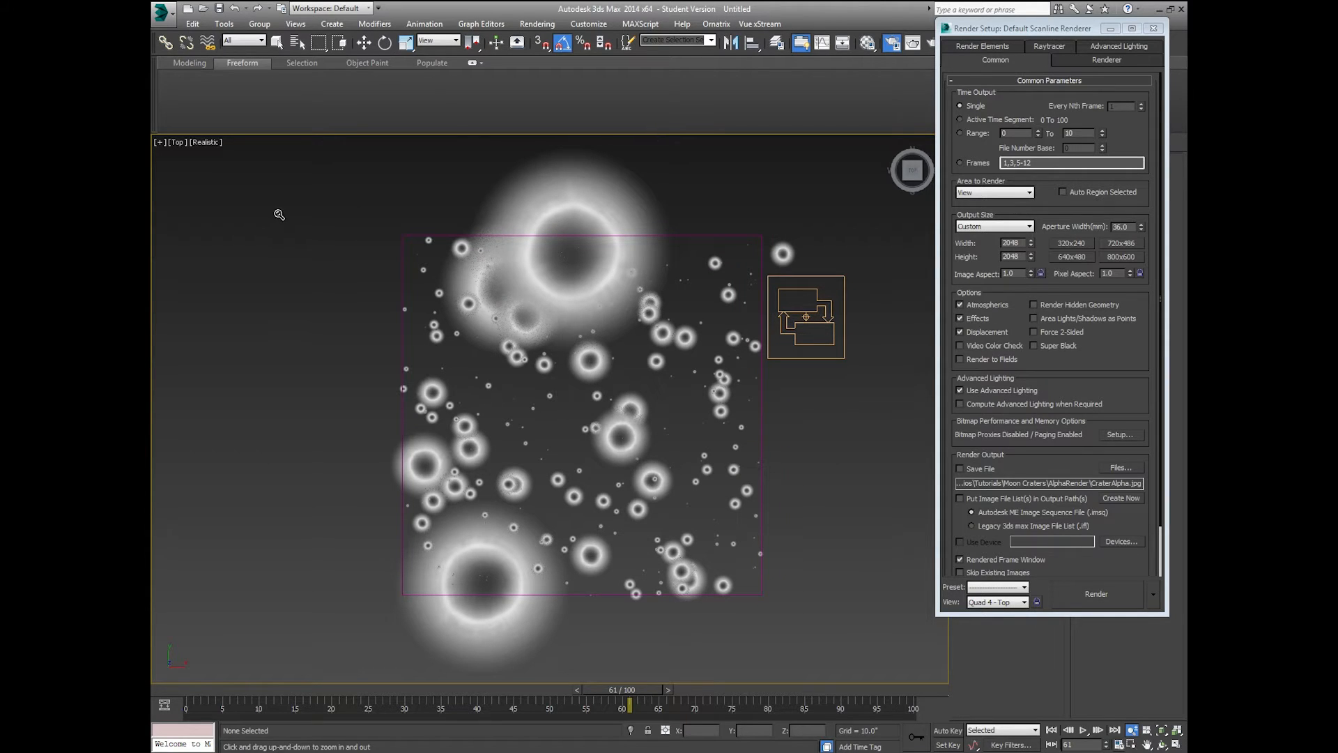
click(195, 143)
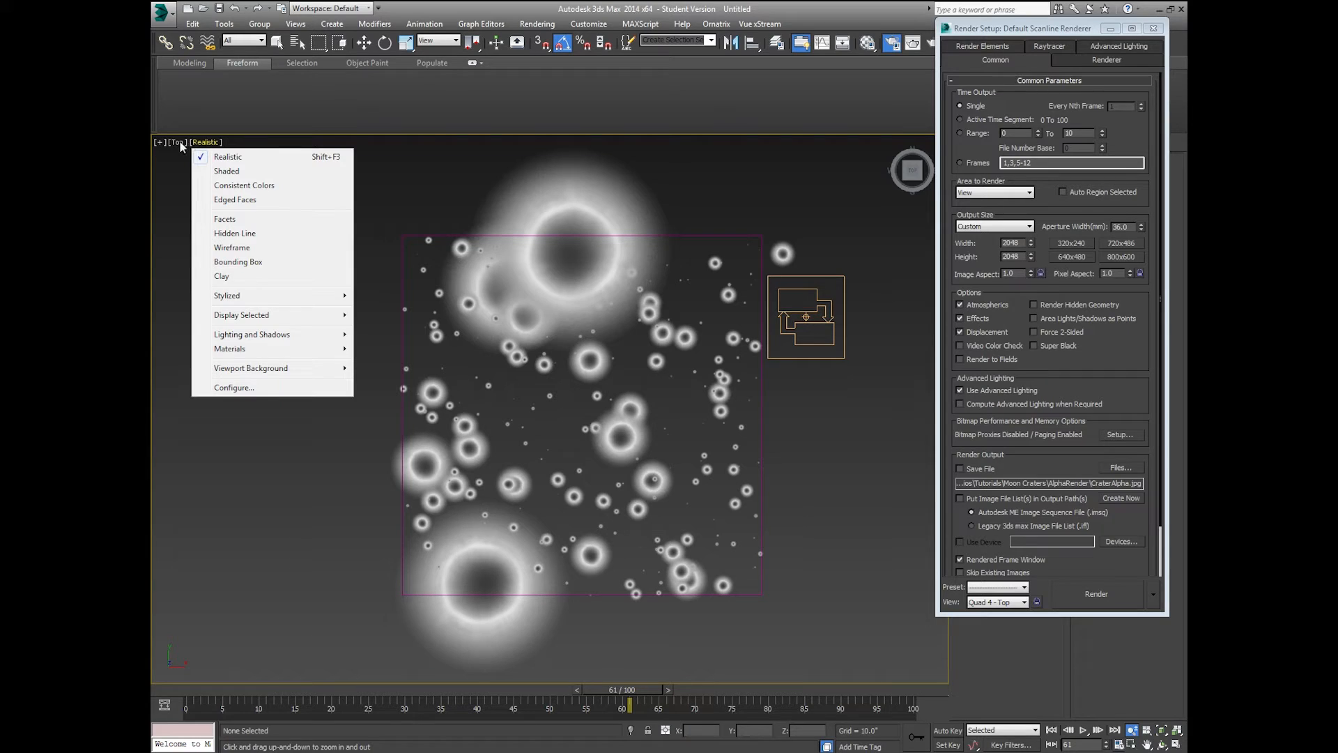
click(181, 144)
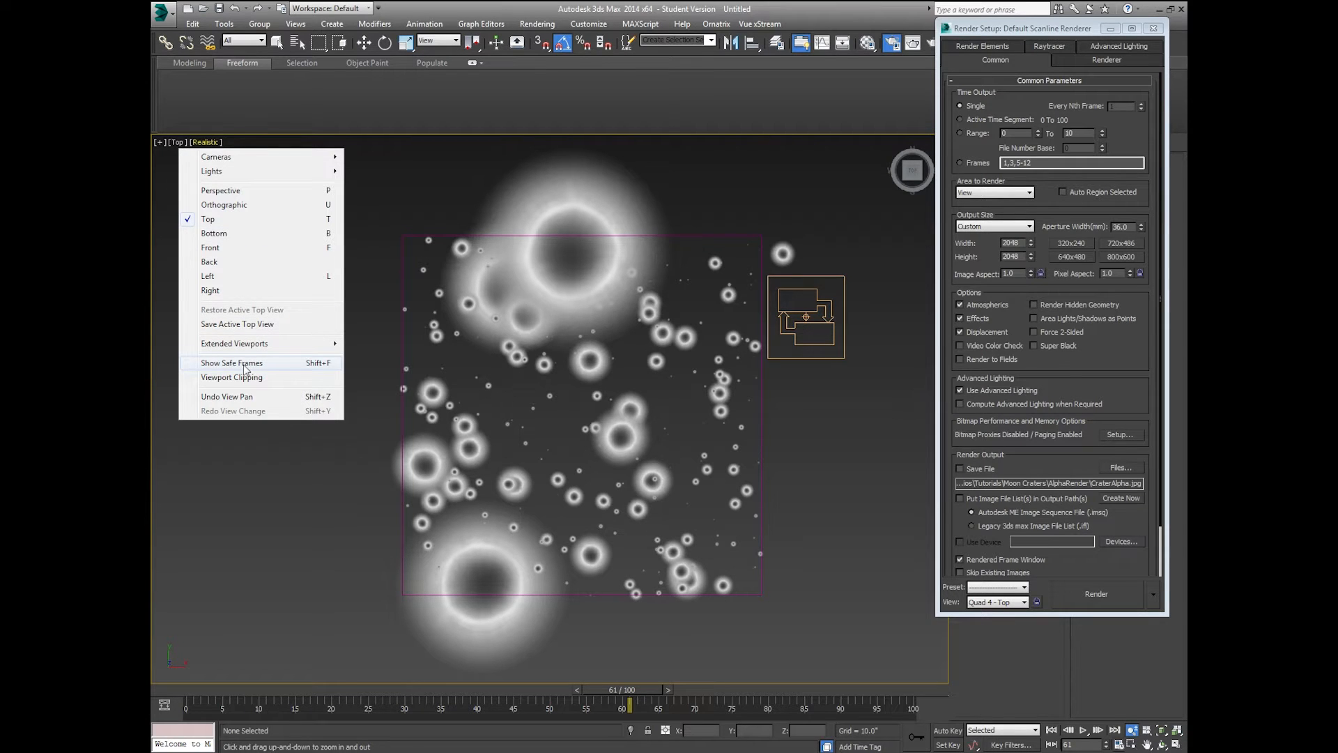
click(216, 363)
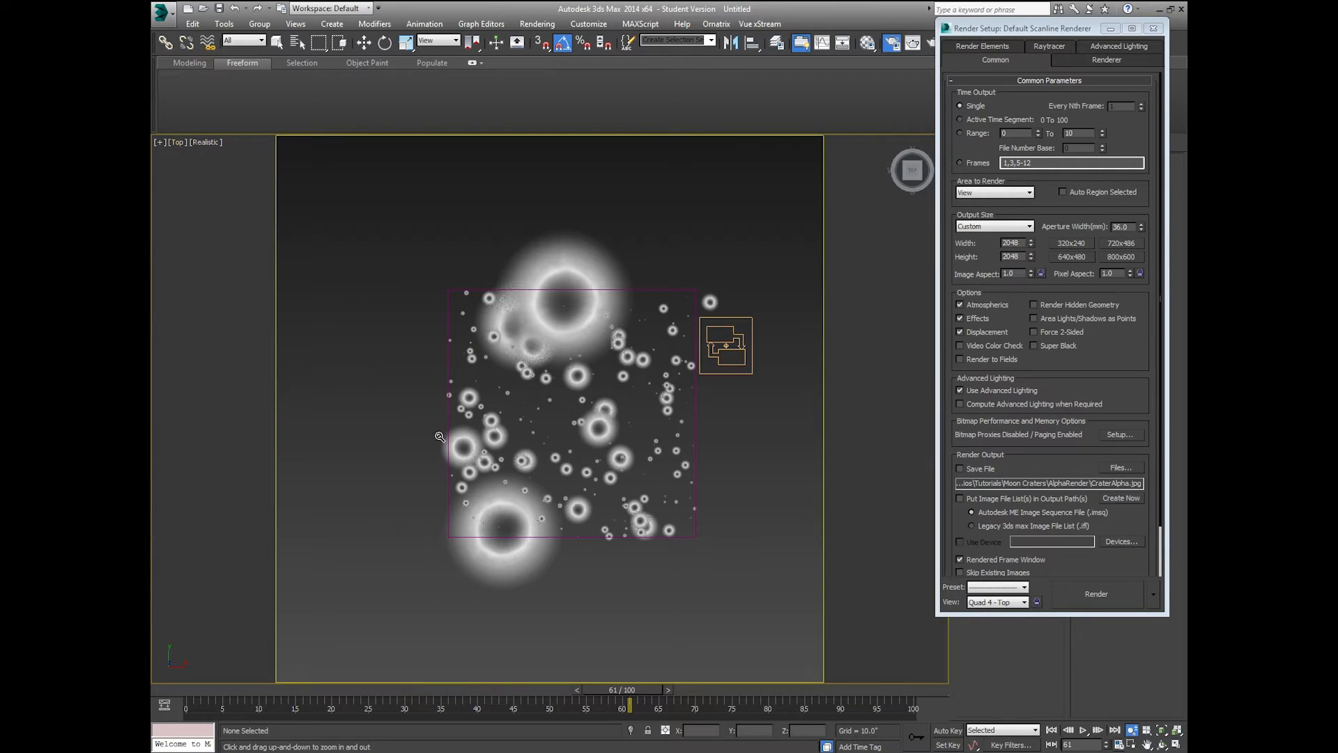
- Frame the craters inside the safe frame, test-render the Top view, and close the rendered image
drag(443, 433, 444, 415)
middle_drag(528, 449, 470, 455)
drag(470, 456, 472, 451)
middle_drag(498, 453, 483, 454)
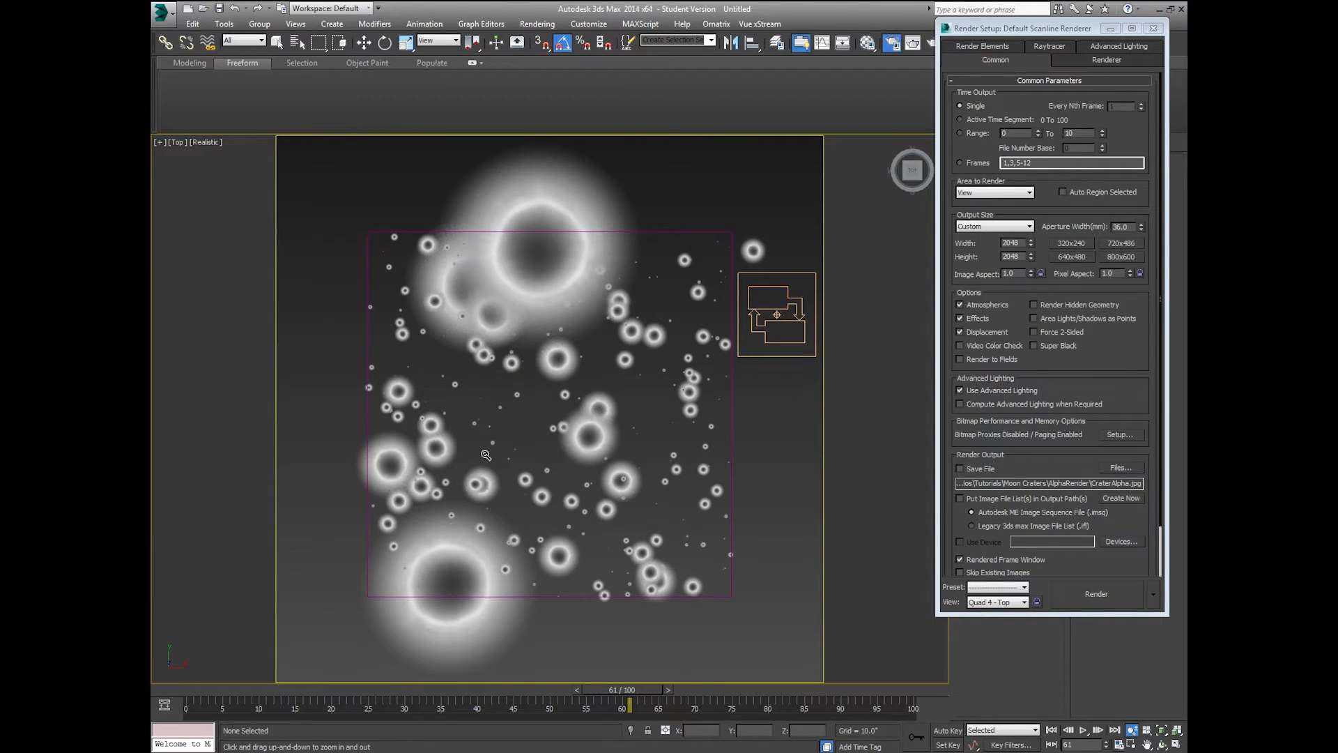
key(shift+q)
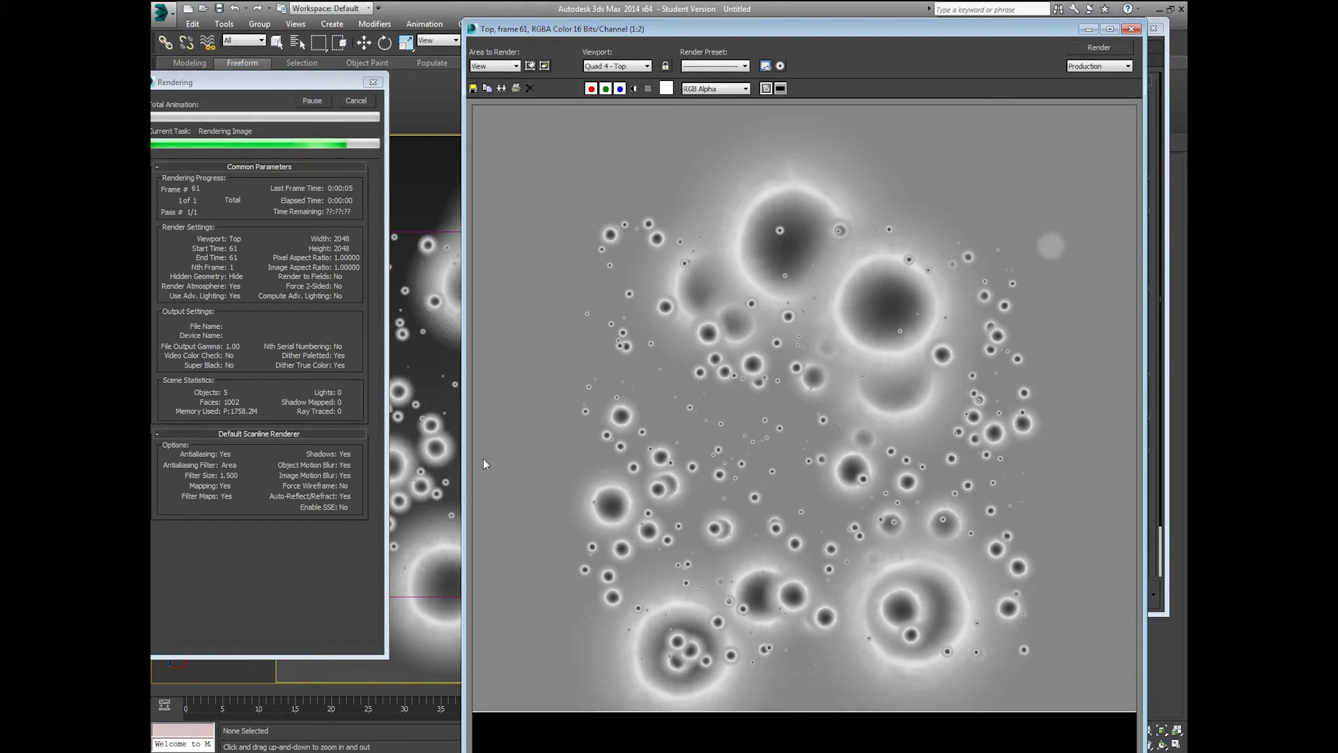
click(1134, 29)
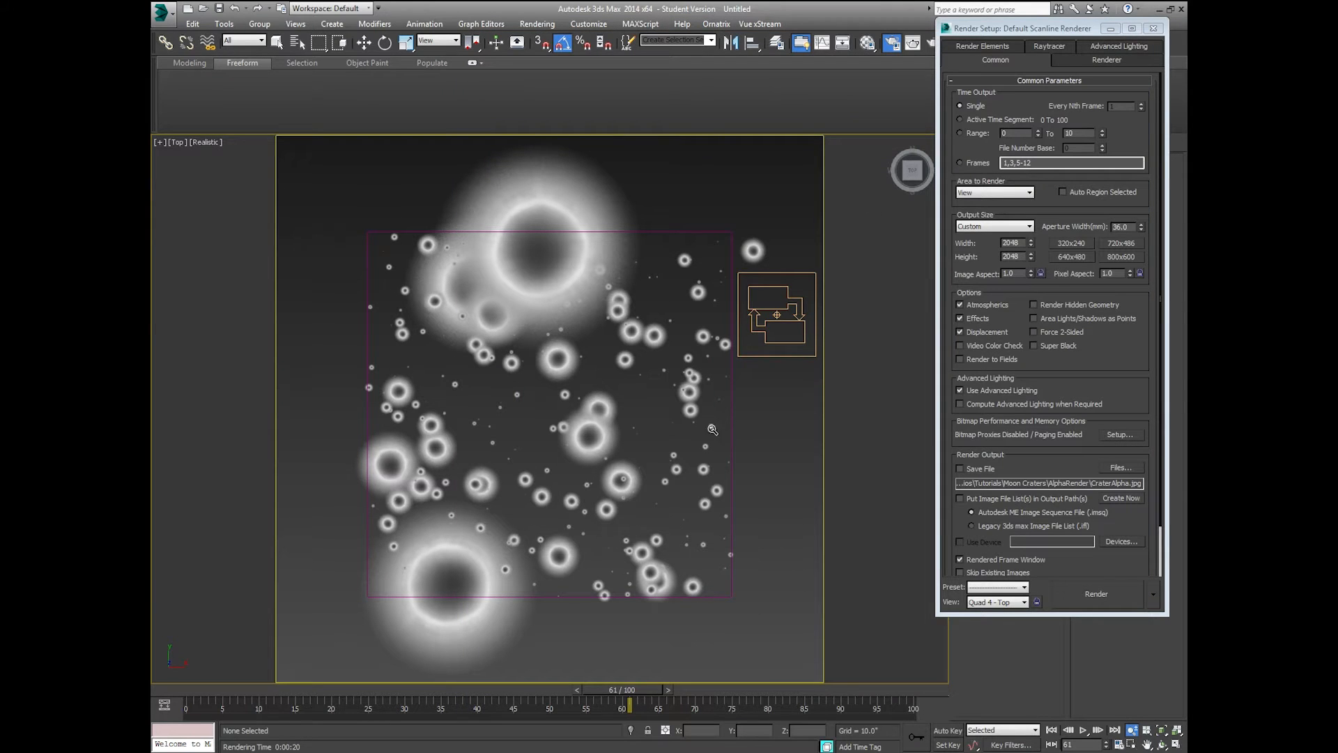
- Examine the height of the crater particles relative to the emitter plane from the Left and Perspective views
key(l)
middle_drag(564, 445, 513, 478)
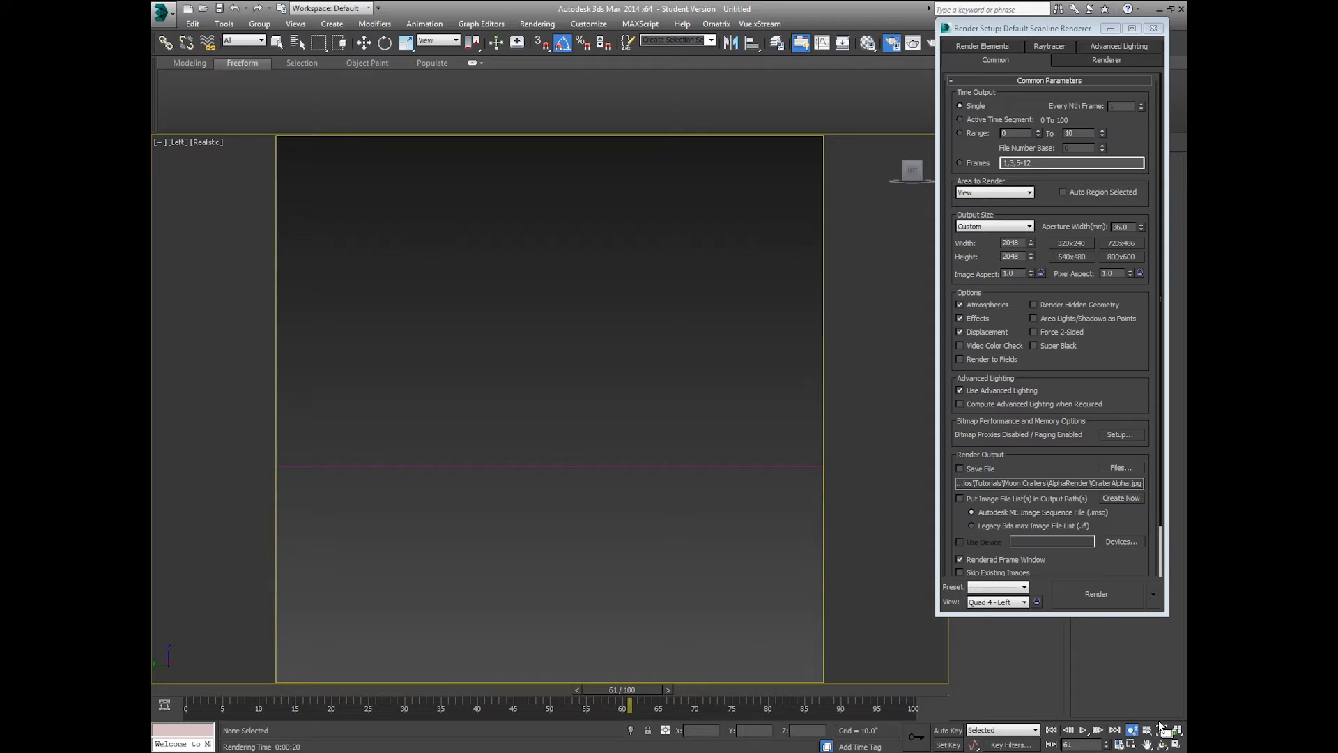
click(1162, 744)
drag(541, 390, 536, 454)
key(p)
middle_drag(530, 464, 564, 385)
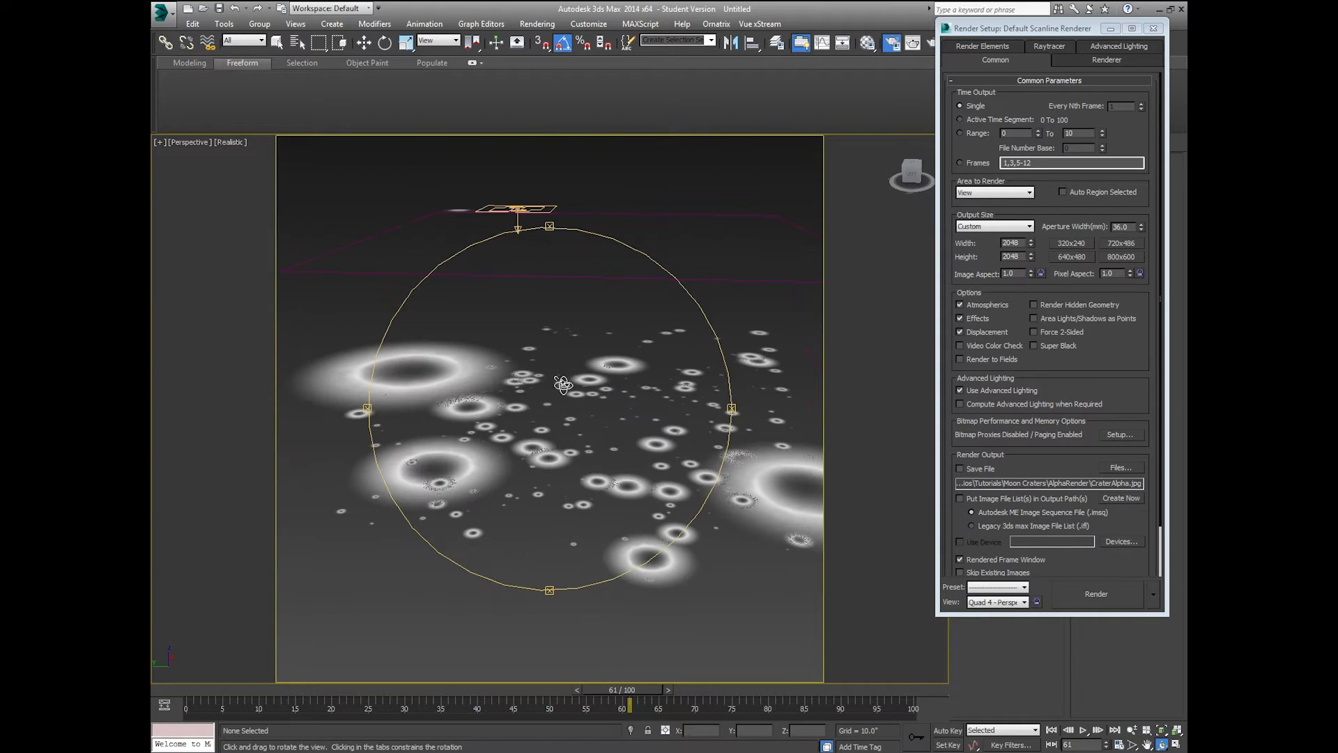
scroll(538, 422, down, 3)
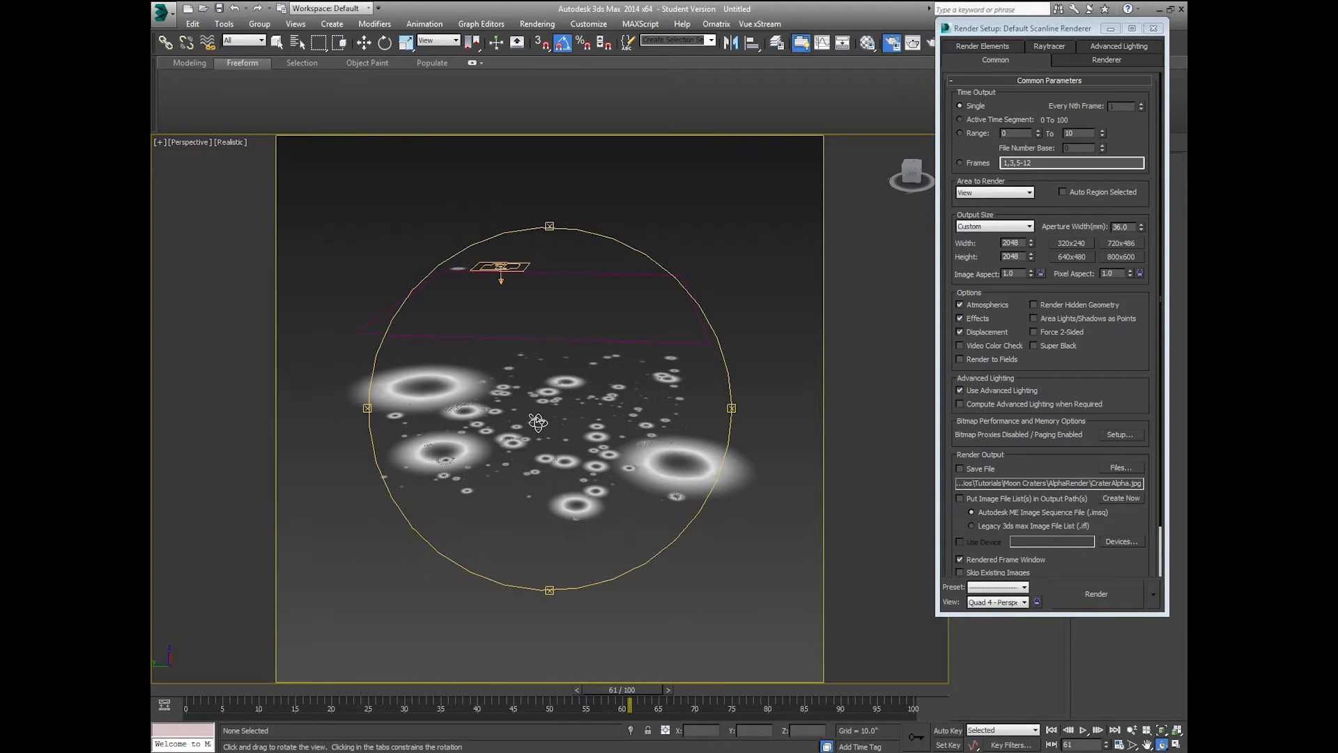
drag(537, 422, 517, 429)
- Select the PF Source in the viewport, close Render Setup, and reopen Particle View
click(362, 45)
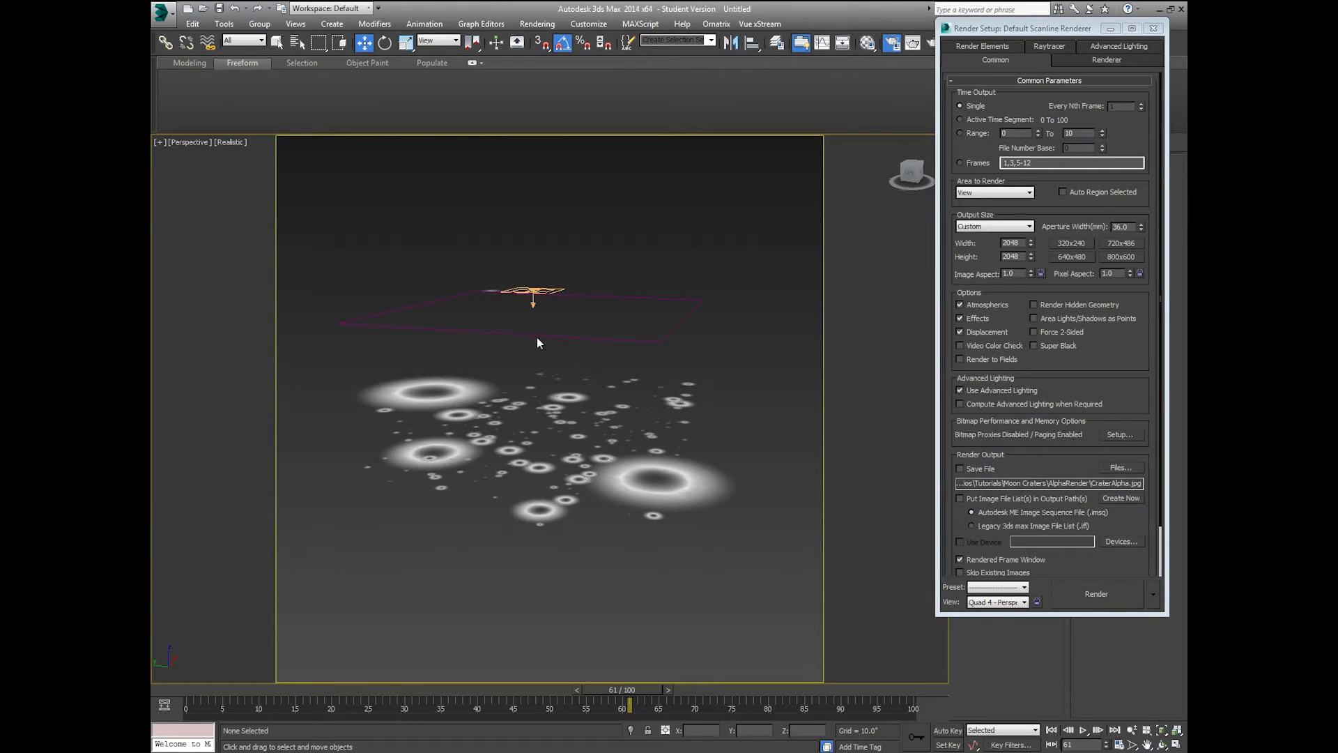
click(540, 293)
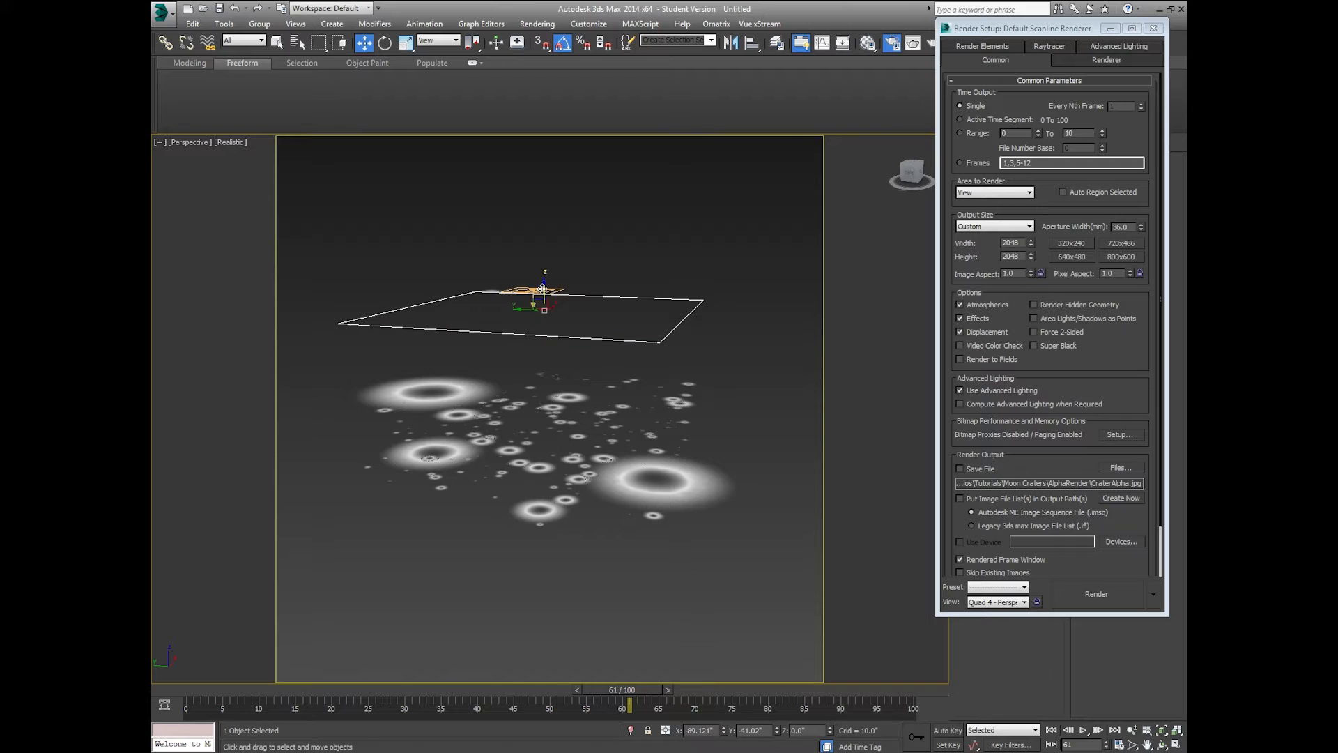
click(570, 298)
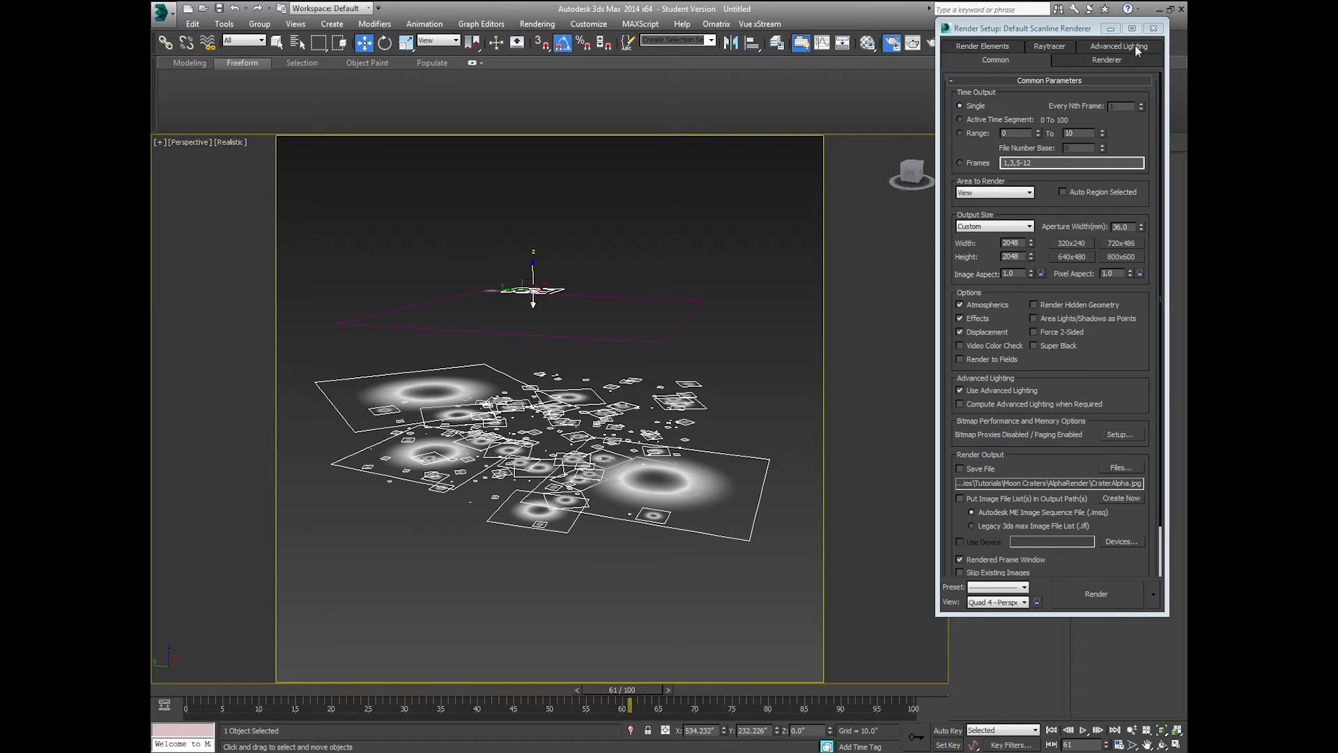
click(1153, 28)
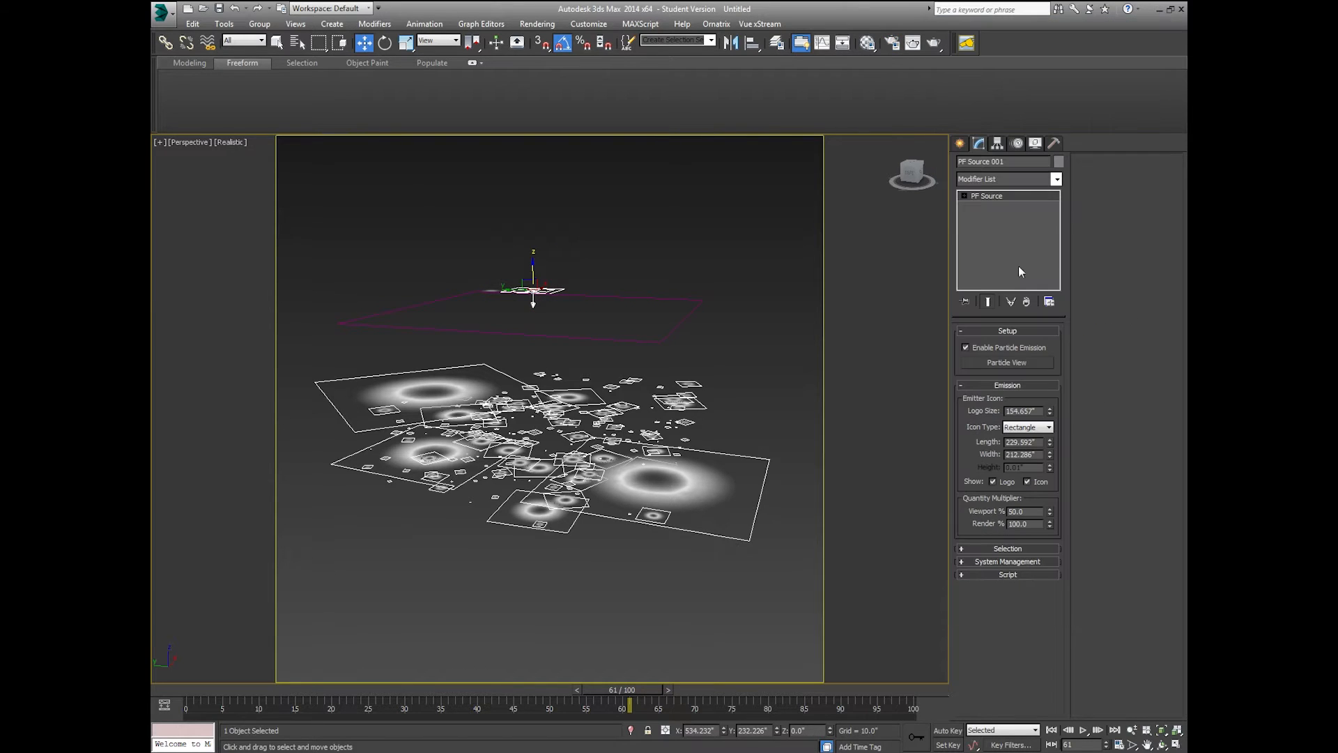
click(1000, 363)
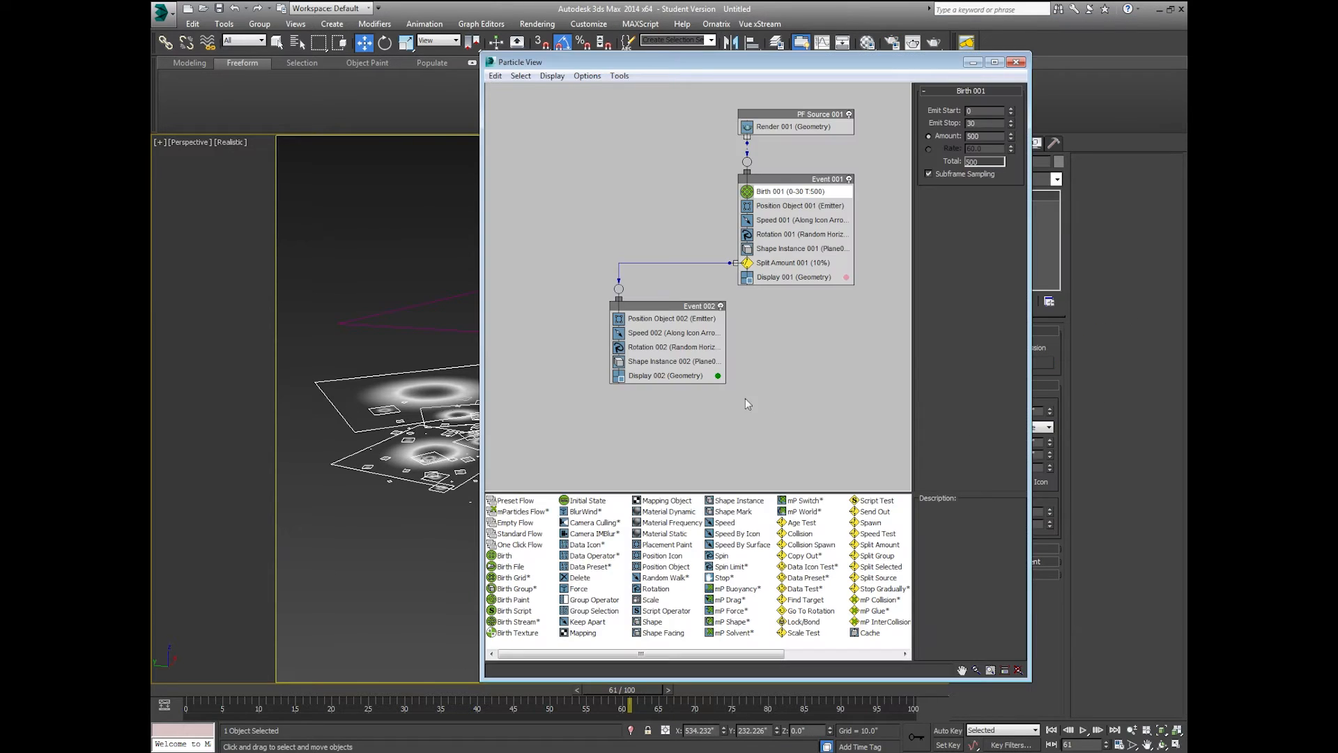
- Set the speed of Event 001's Speed operator to 20
click(782, 220)
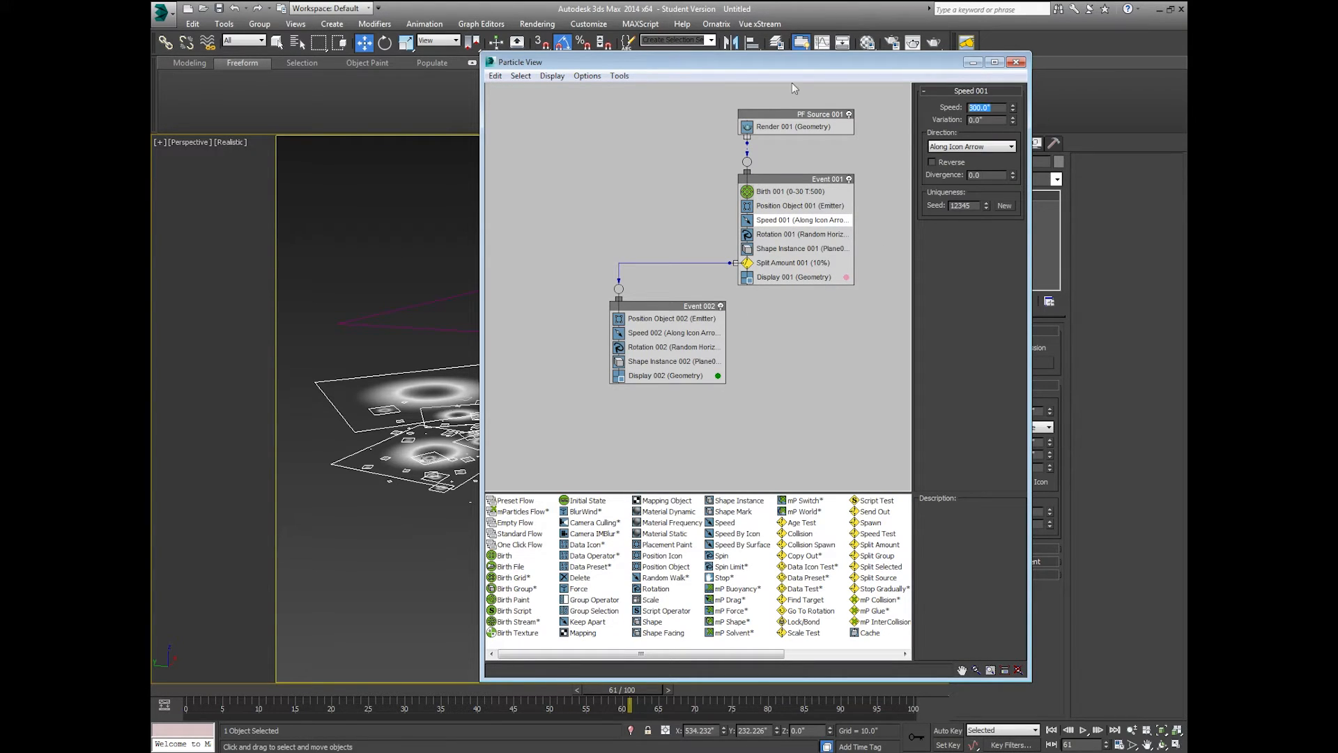
text(20)
key(Return)
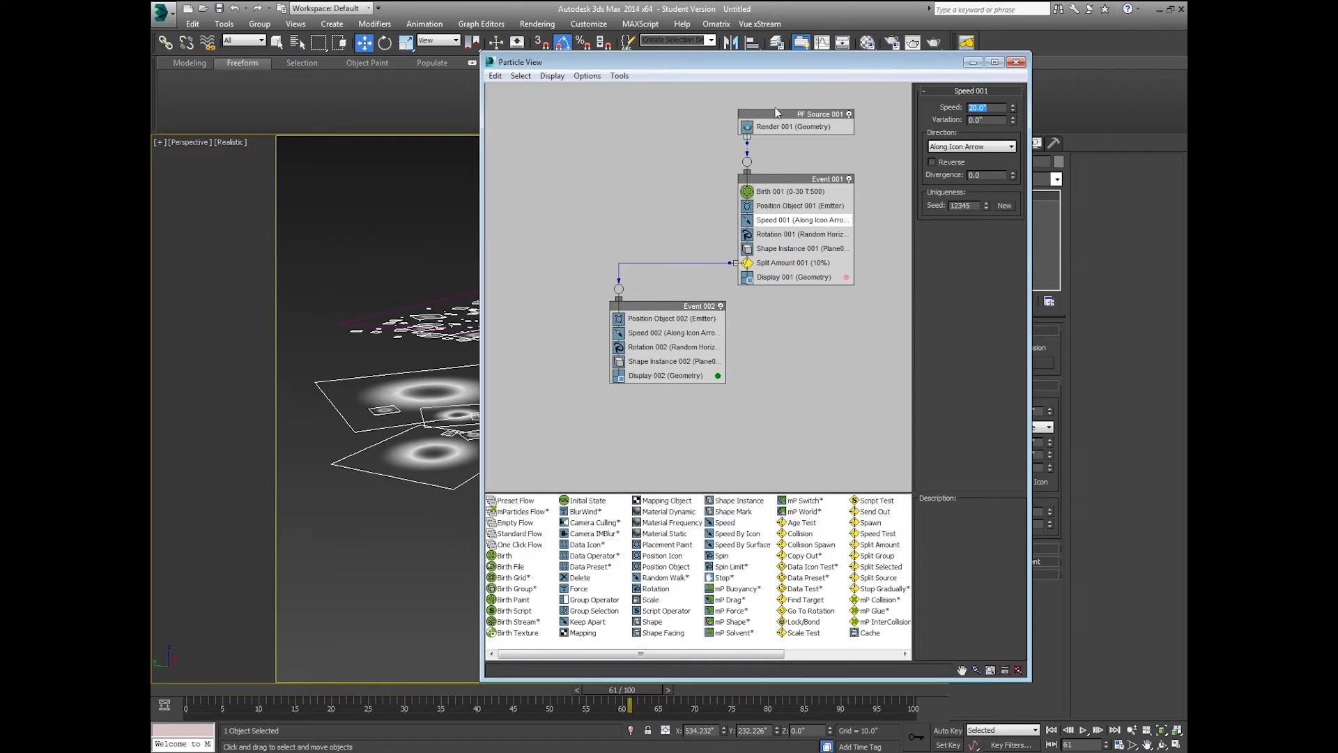
- Set the speed of Event 002's Speed operator to 20
click(658, 333)
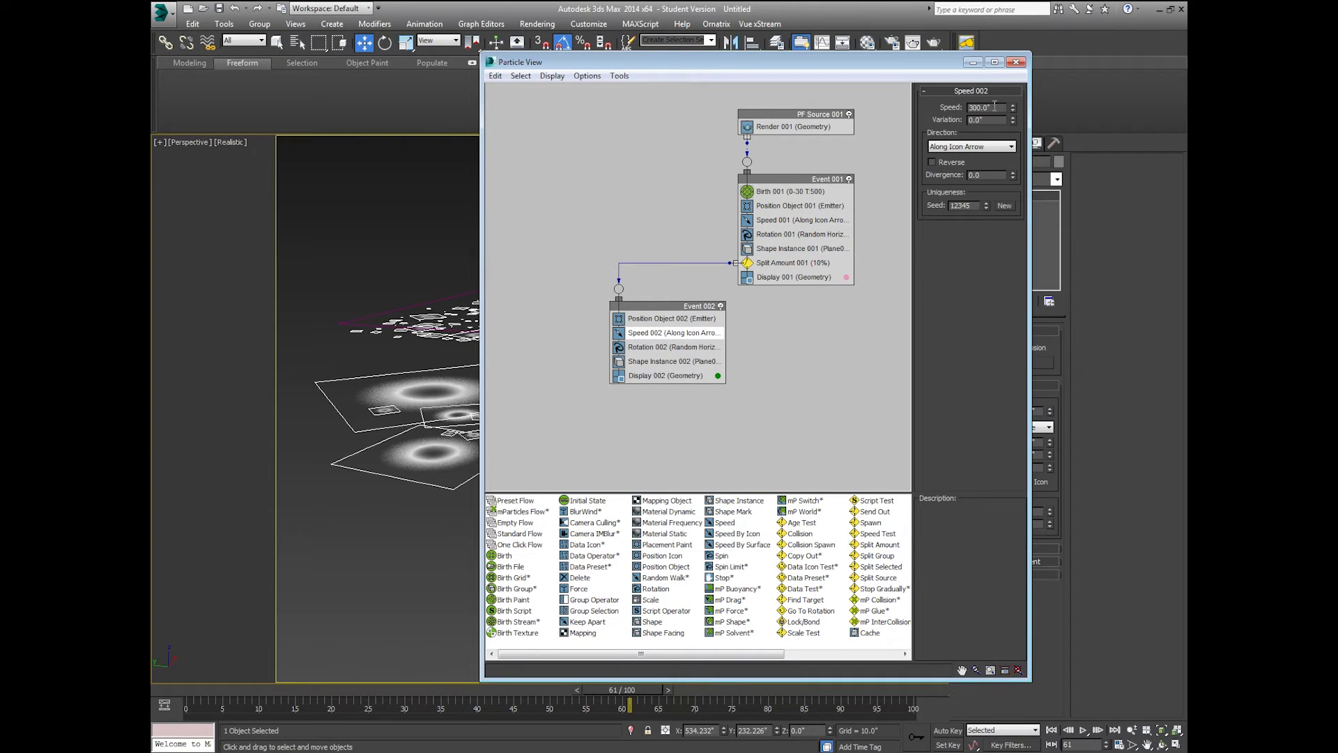
double_click(995, 107)
click(788, 220)
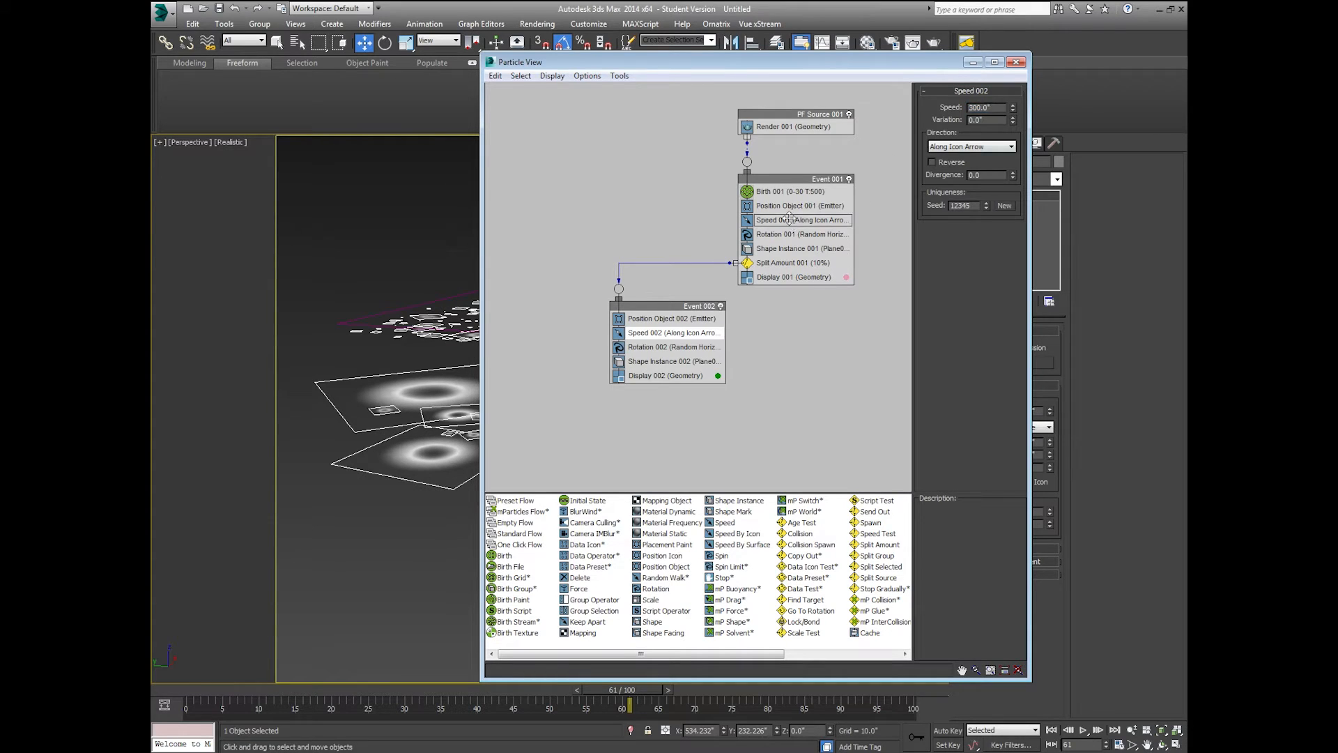
click(680, 333)
drag(997, 107, 875, 106)
text(20)
key(Return)
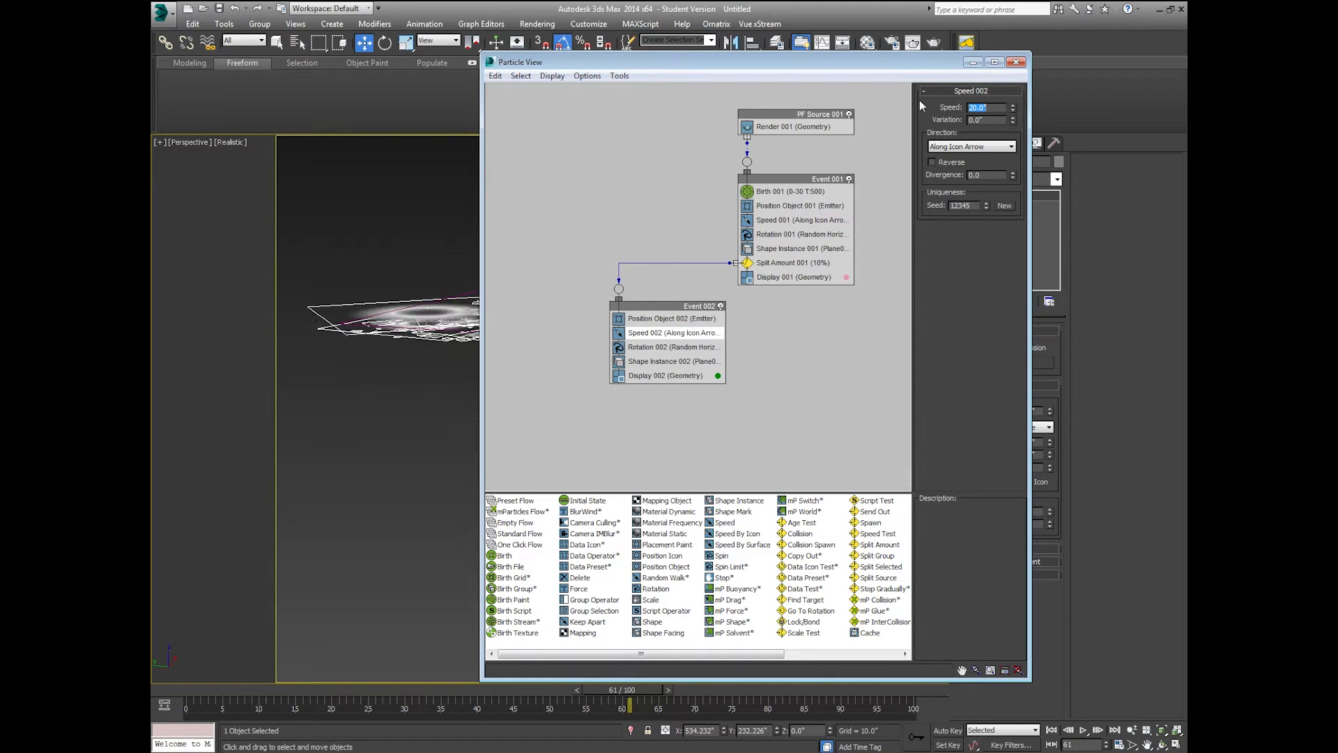
- Close Particle View and examine the crater particles' spread and height in the Perspective and Top views
click(1016, 62)
click(585, 445)
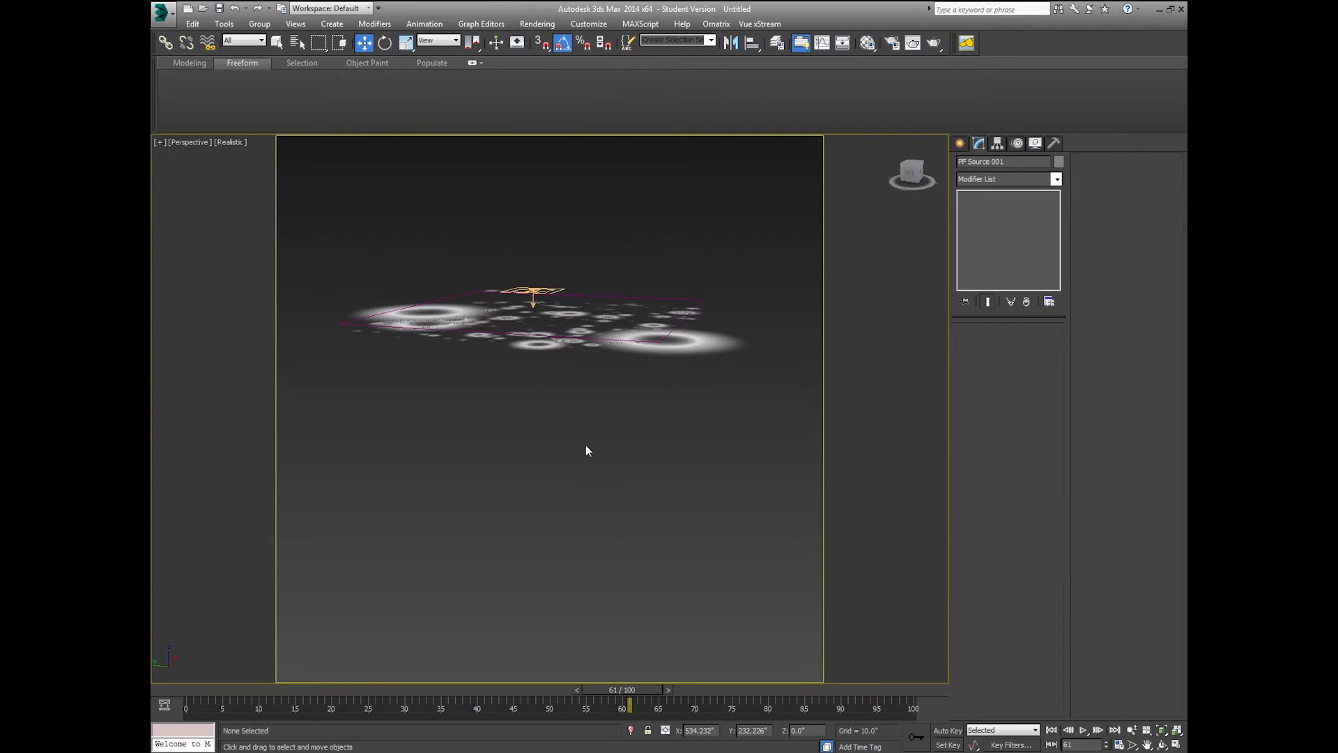
scroll(602, 392, up, 5)
middle_drag(604, 397, 625, 541)
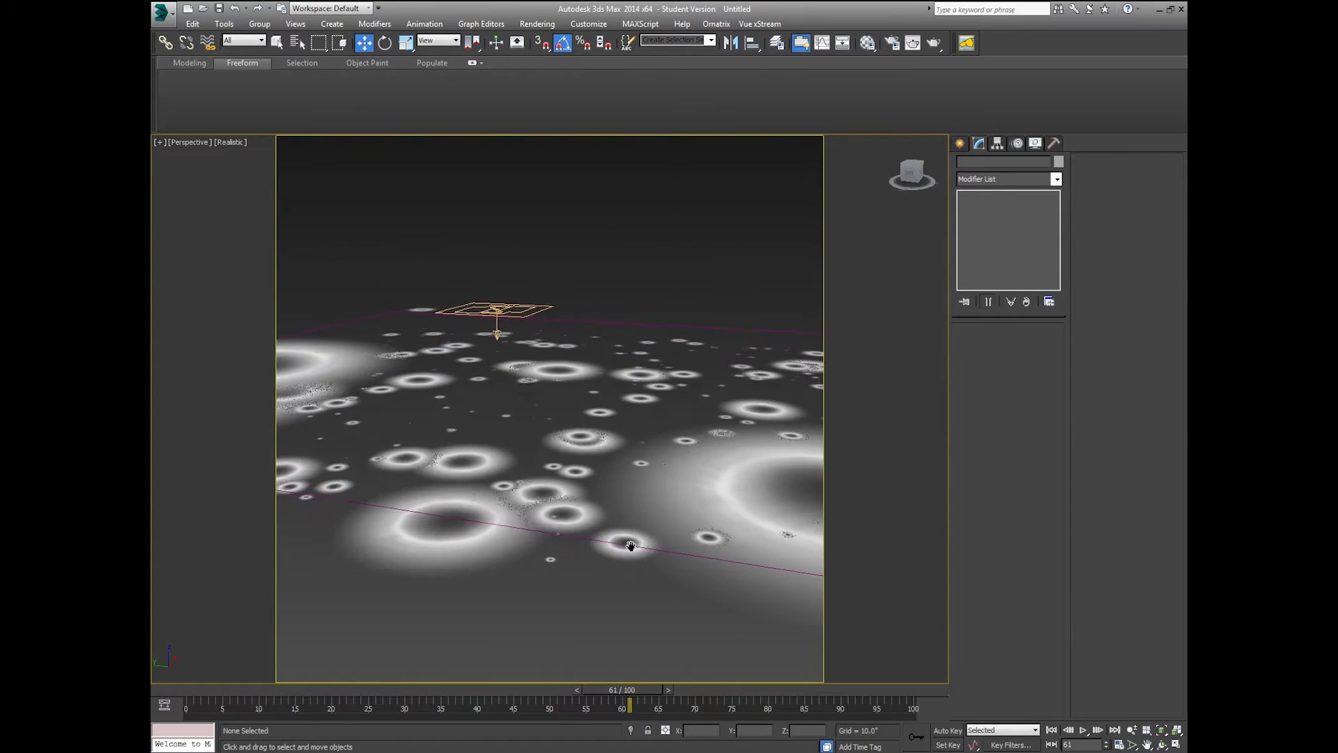
scroll(624, 484, down, 6)
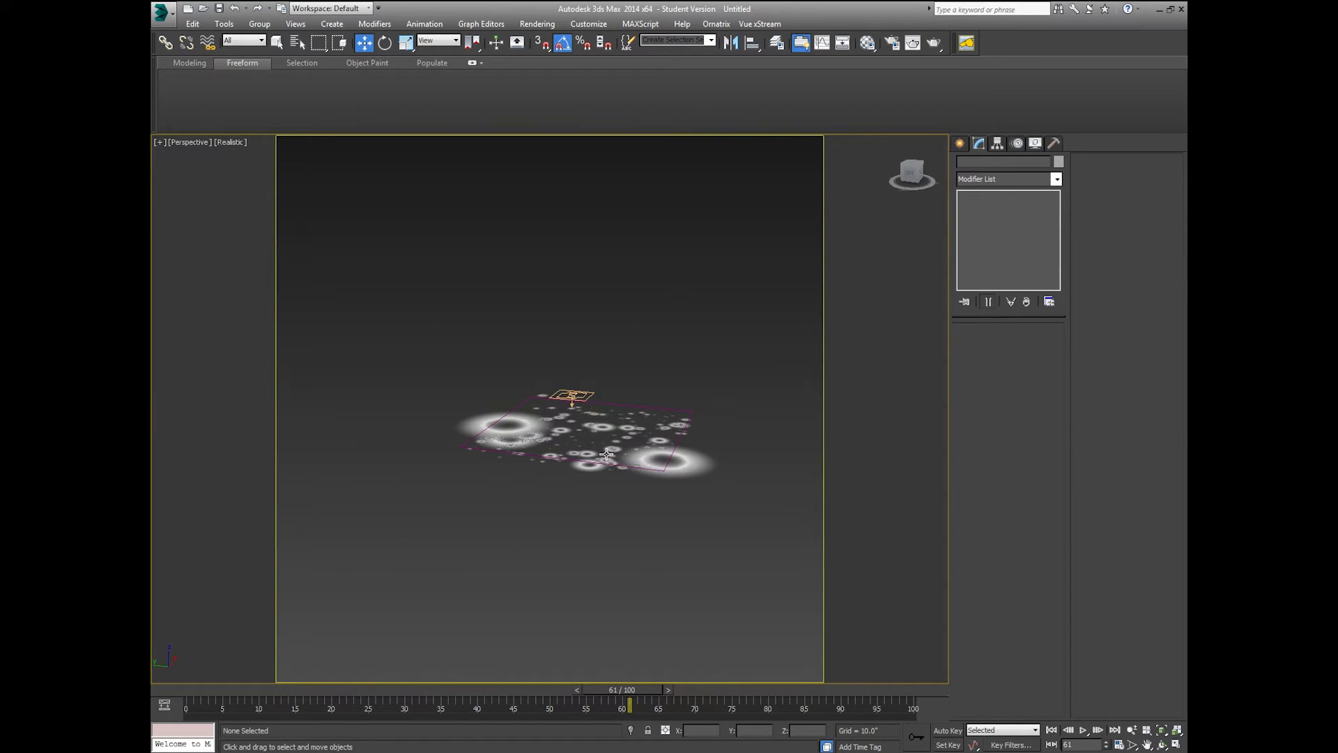
key(t)
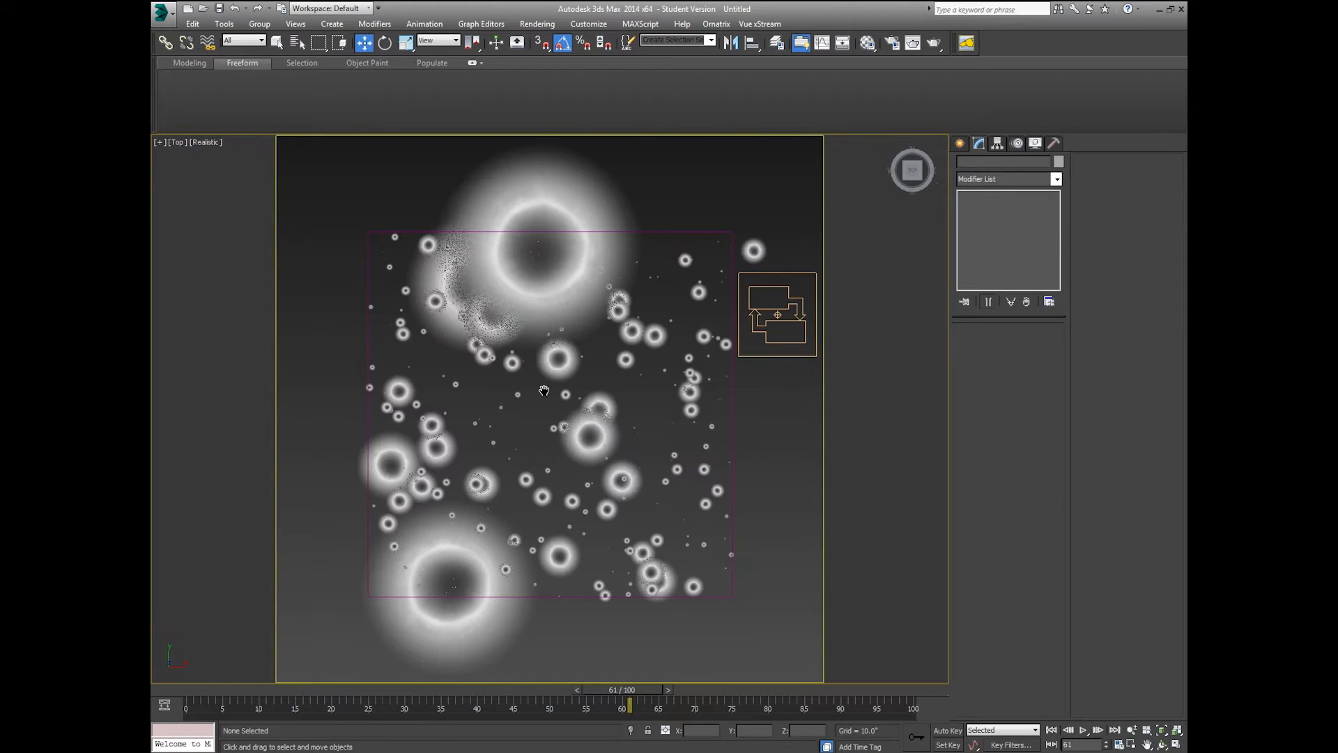
scroll(544, 391, down, 2)
middle_drag(543, 398, 570, 414)
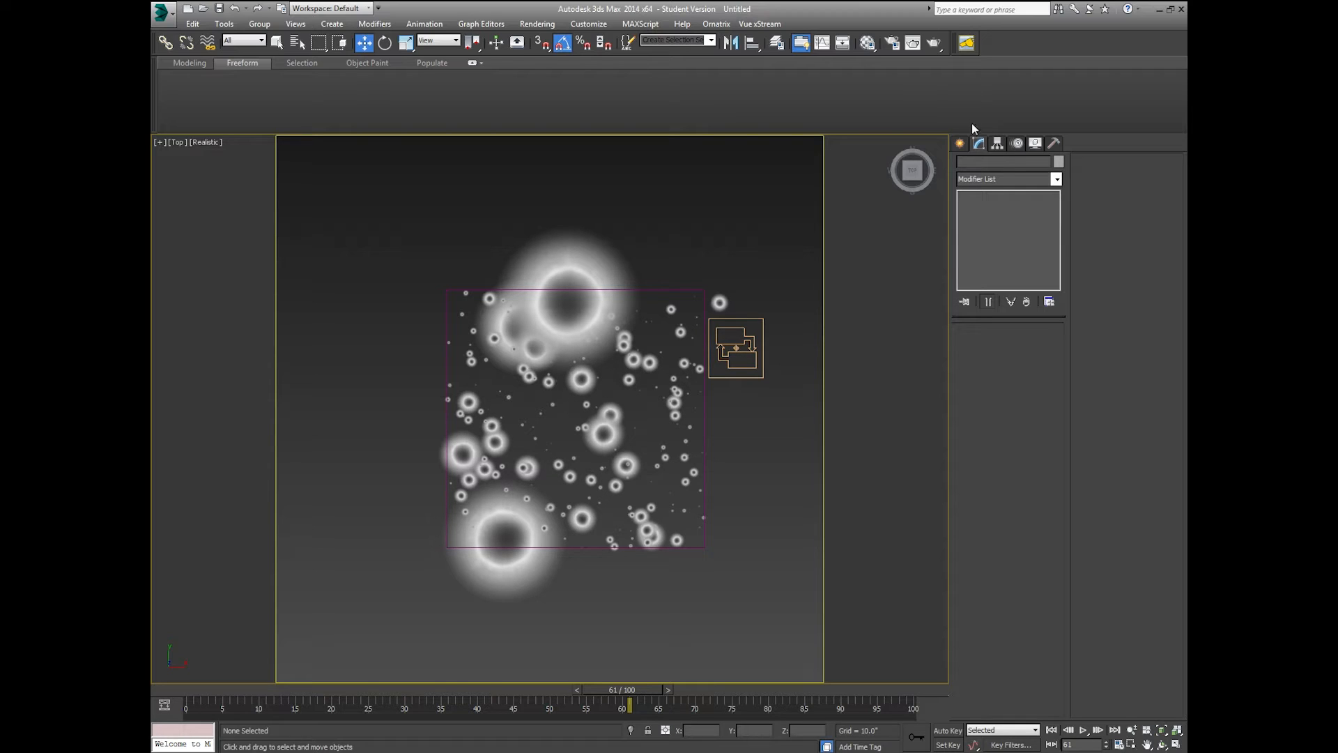
- Create a standard plane about 3244 by 3202 in the Top view, extending well beyond the crater emitter on all sides
click(961, 144)
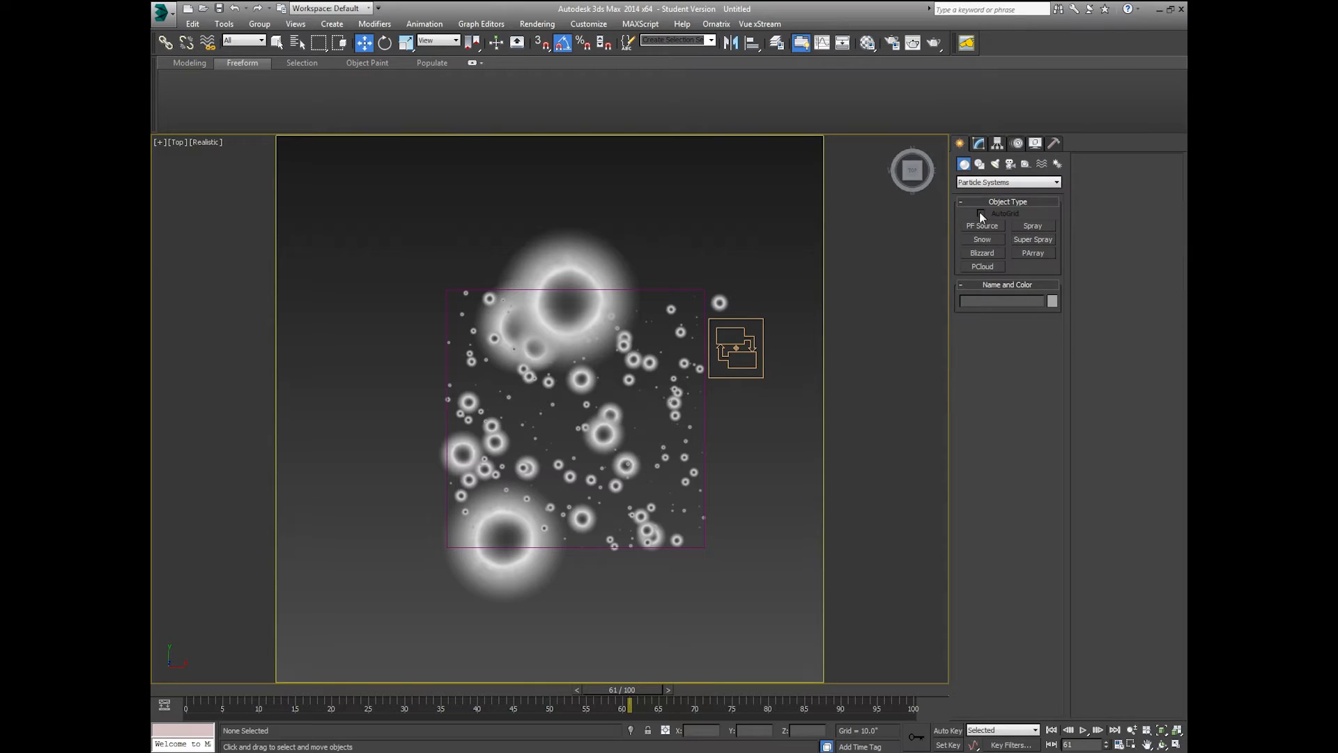
click(974, 180)
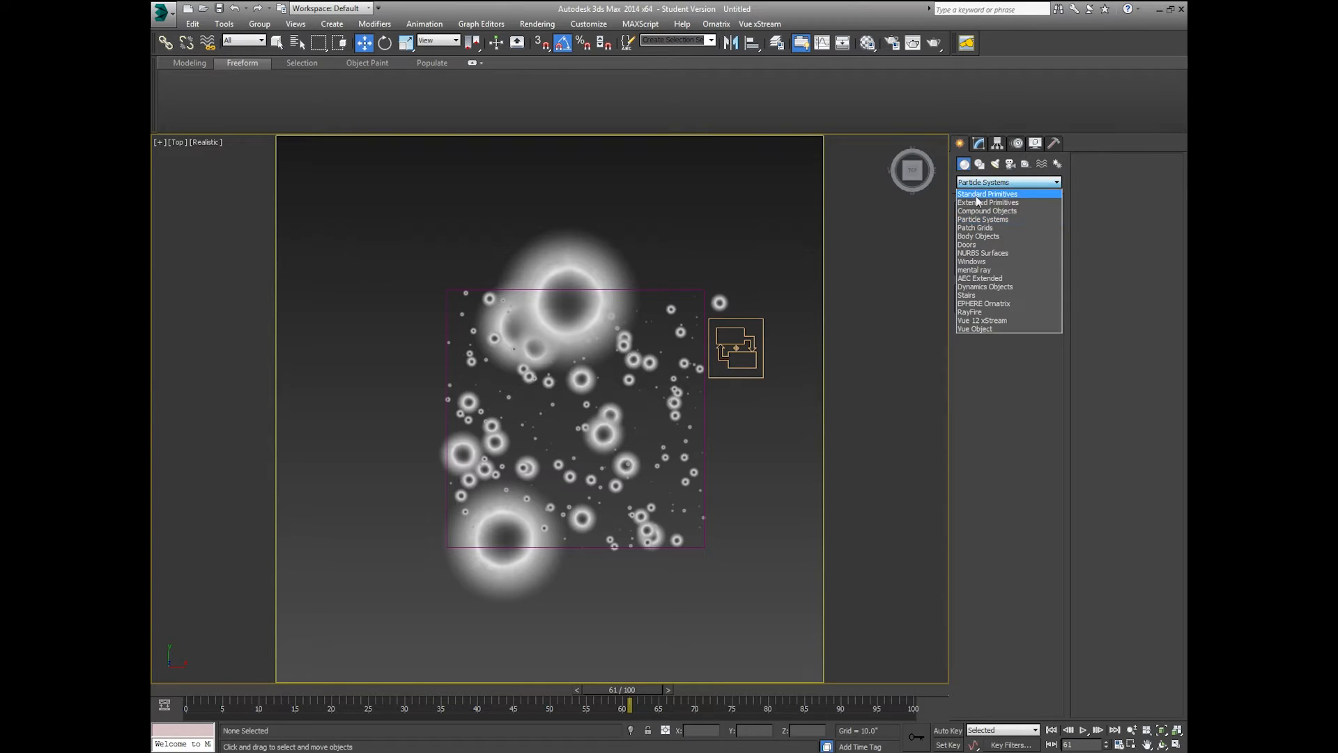
click(983, 192)
click(1032, 280)
scroll(637, 279, down, 5)
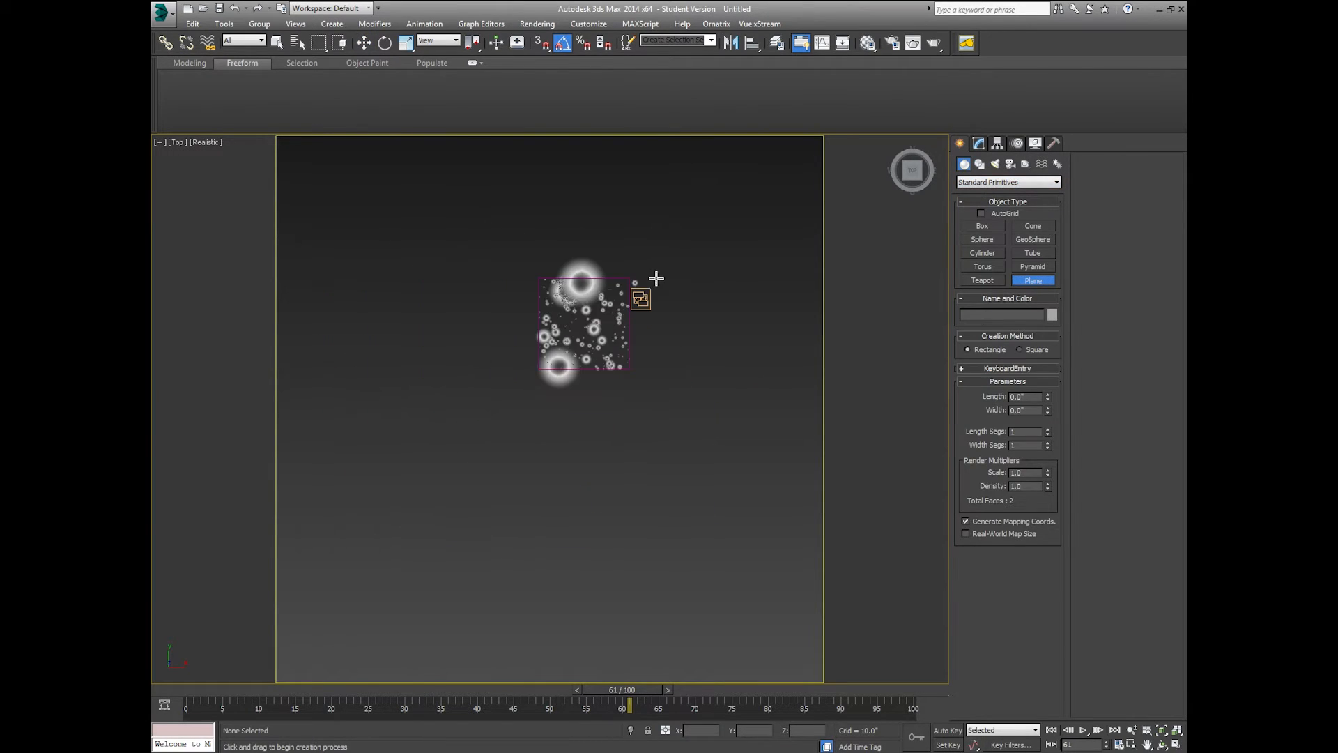
drag(728, 175, 436, 471)
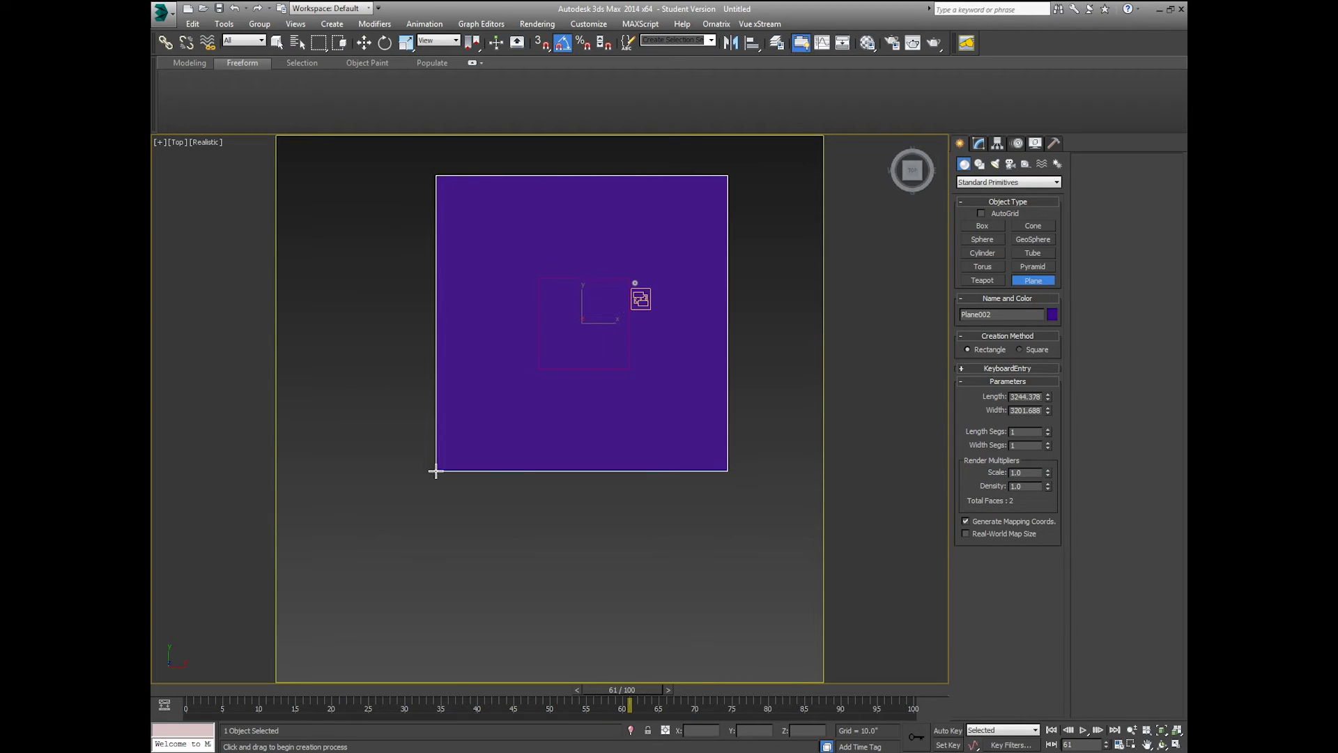
scroll(570, 354, up, 2)
middle_drag(571, 349, 547, 387)
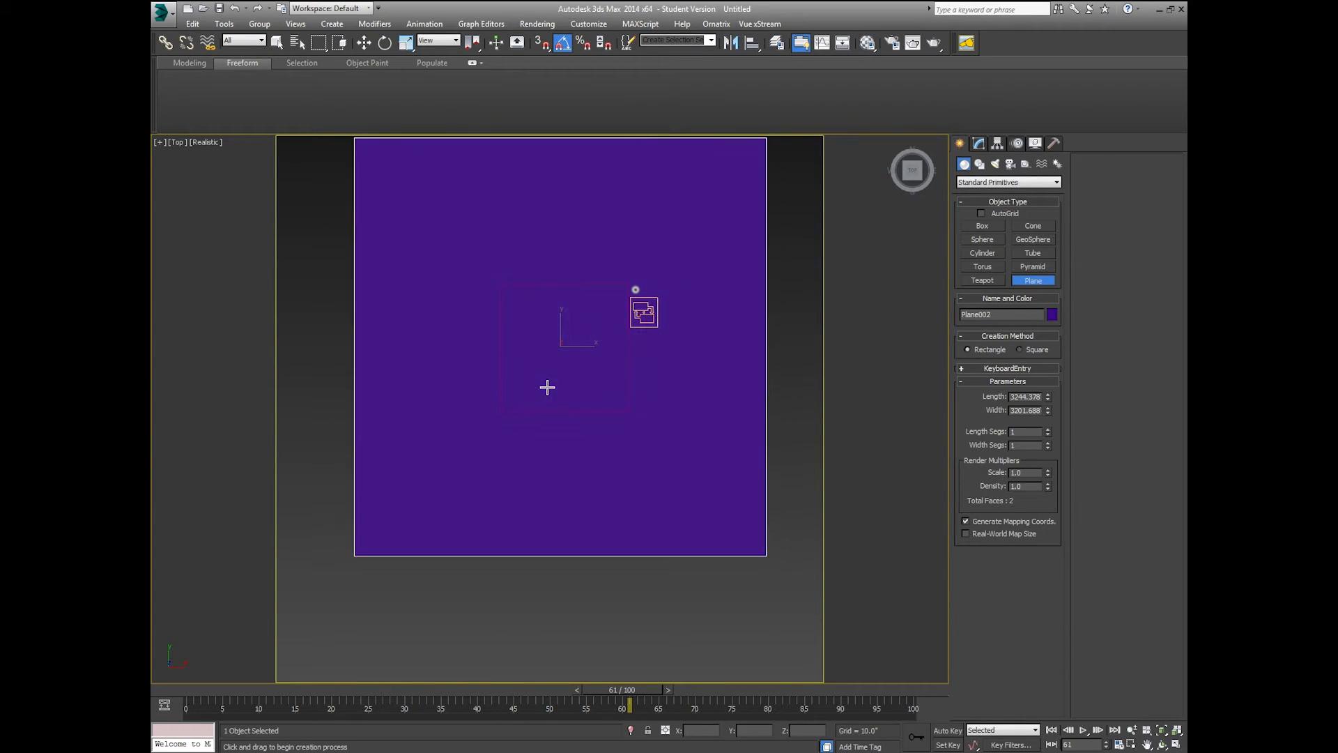
- Assign the unused 13 - Default material from the Material Editor to the new large plane
key(m)
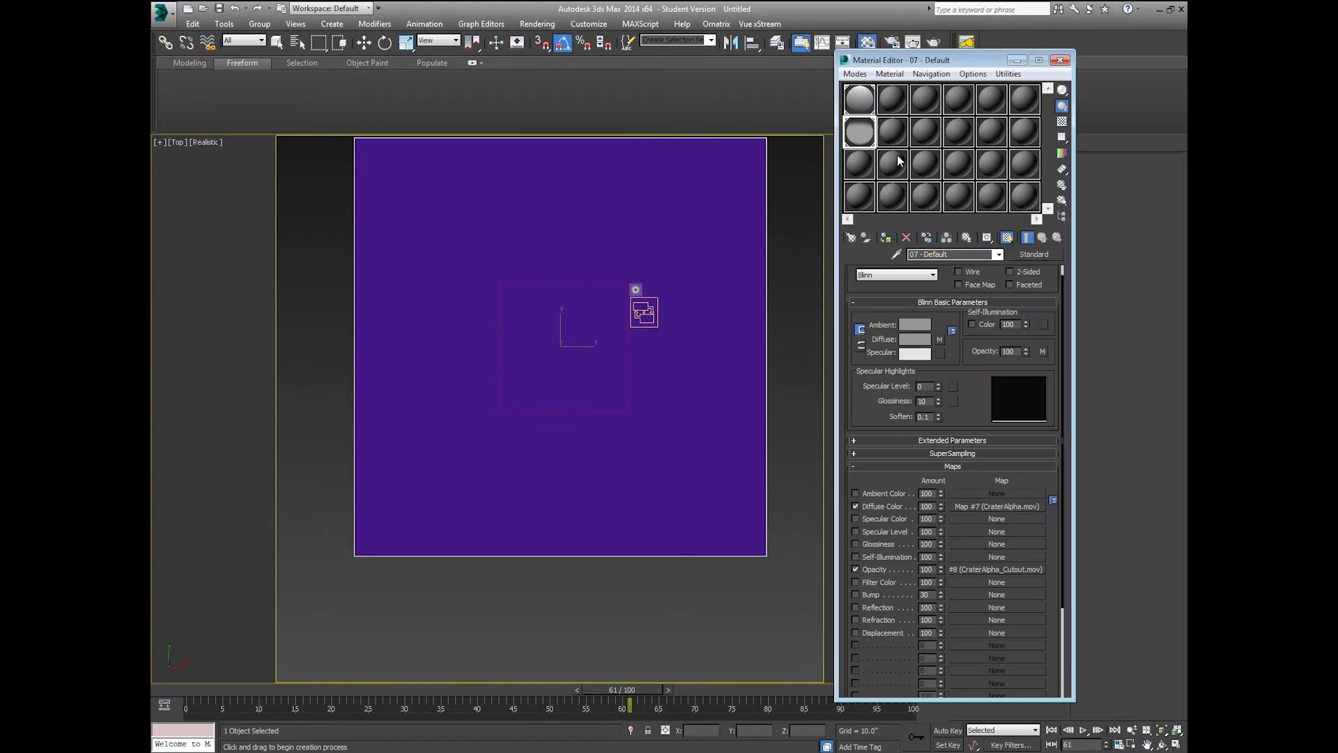
drag(856, 174, 747, 174)
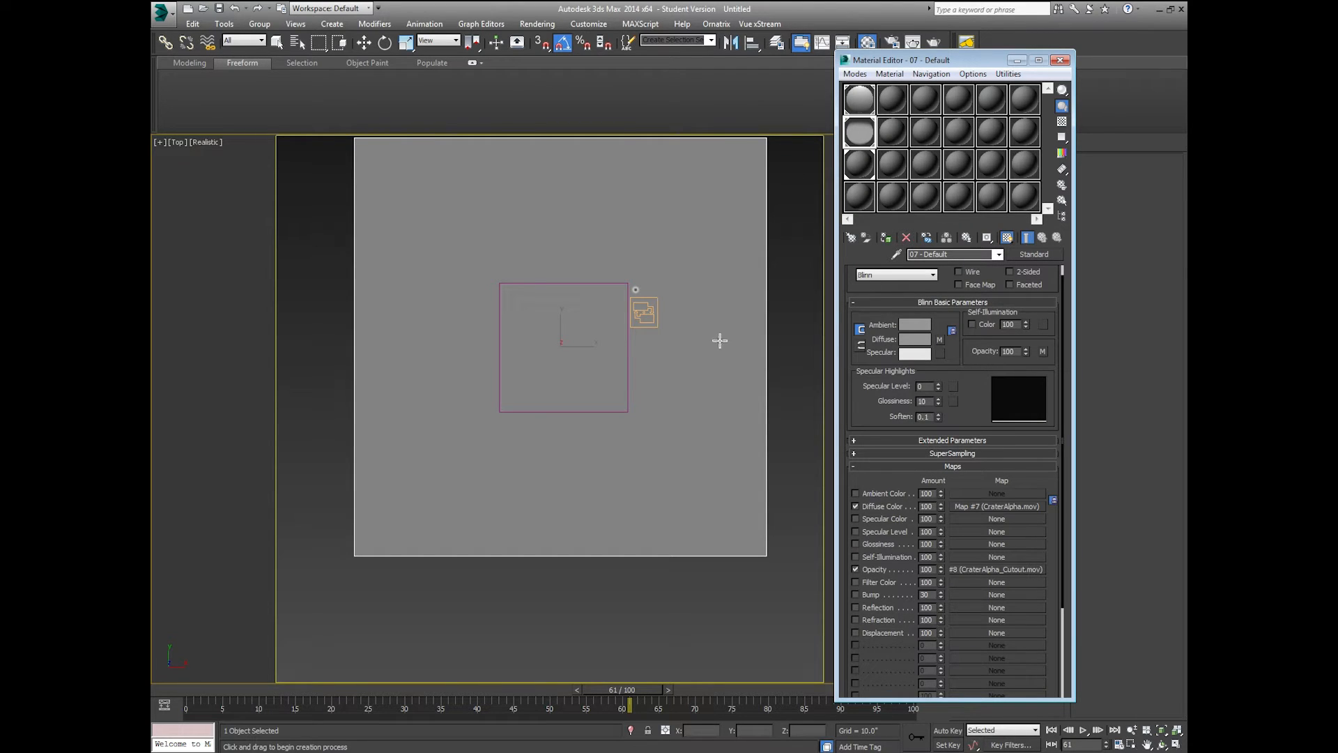
middle_drag(717, 338, 704, 393)
scroll(700, 384, up, 2)
scroll(694, 357, down, 2)
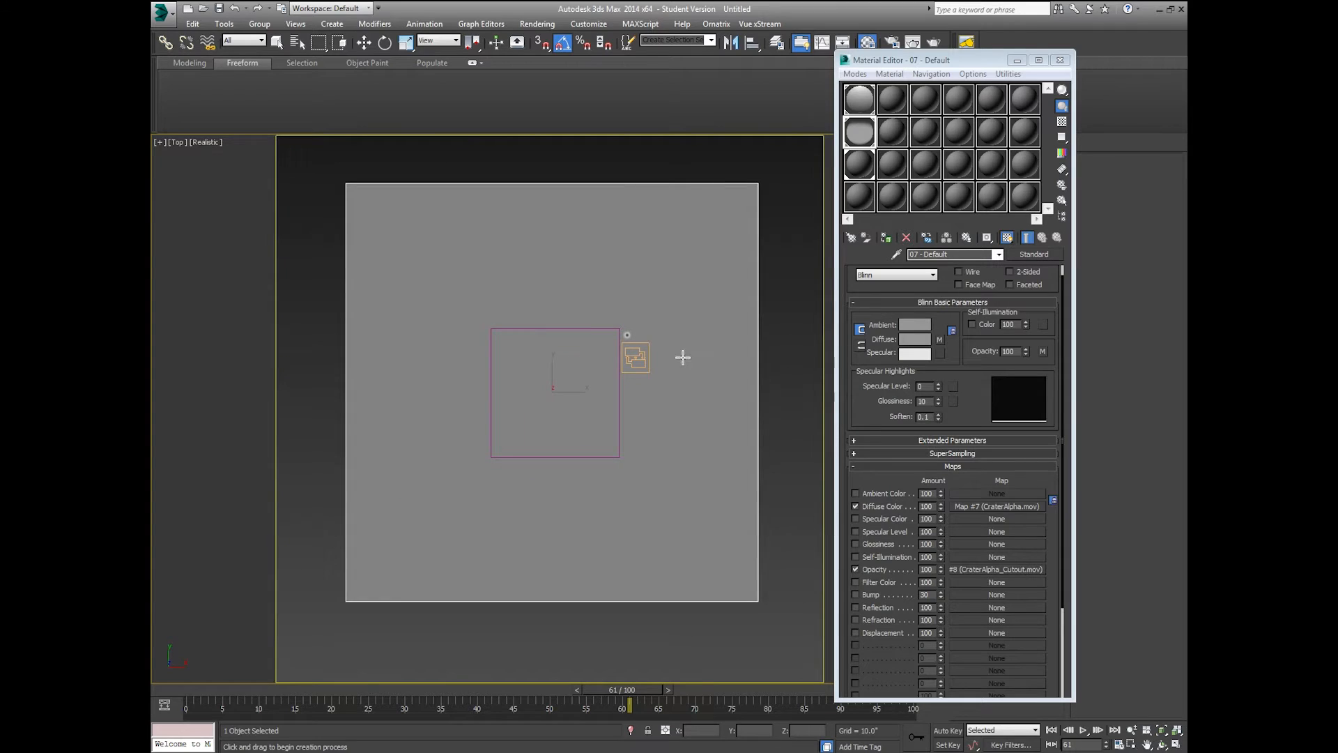
- Move the large plane clear of the craters to about X 2402, Y 41, and test-render the Top view
click(364, 43)
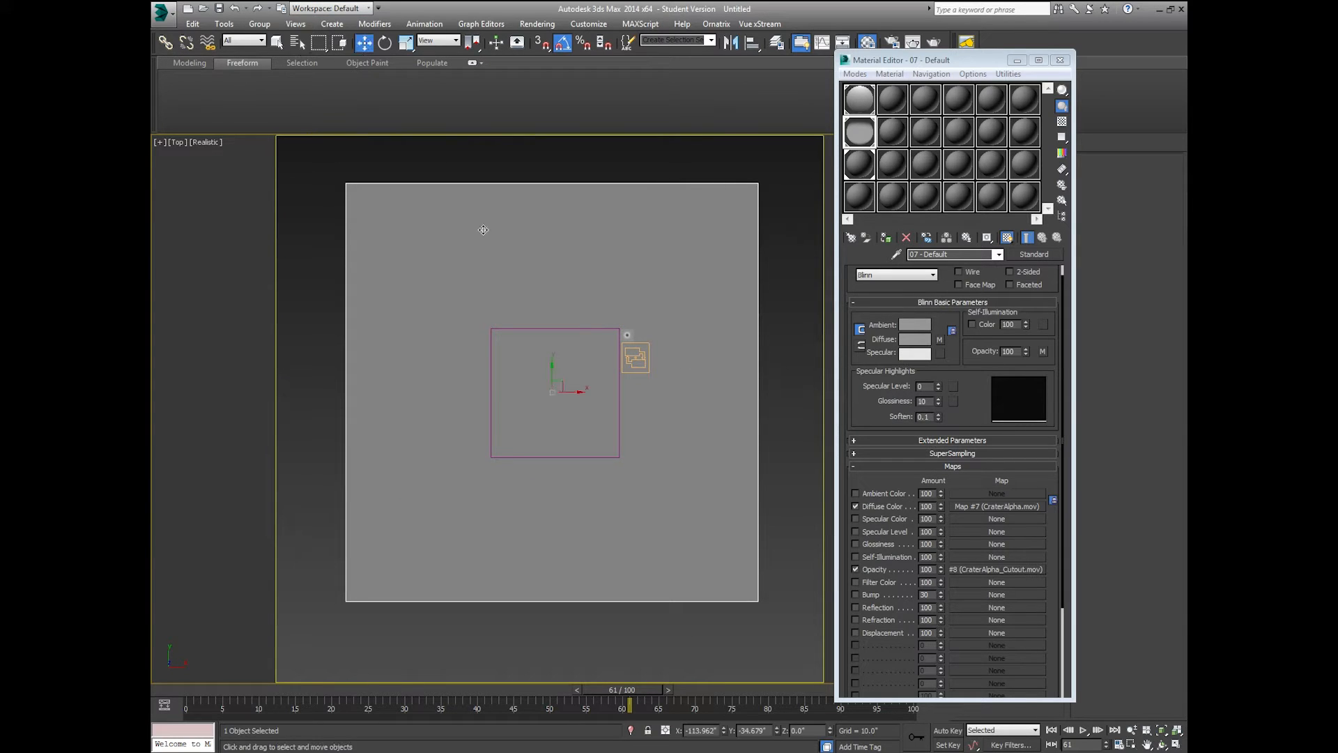
drag(558, 380, 881, 370)
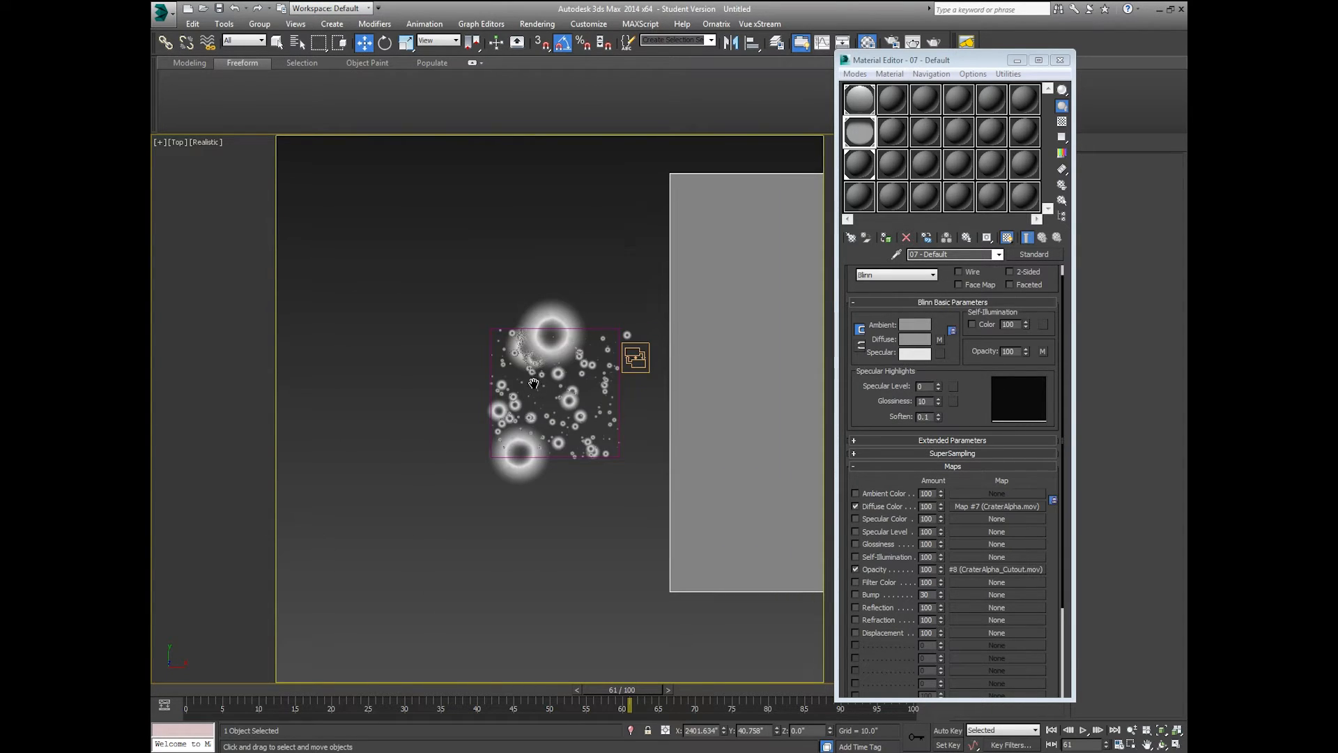
scroll(533, 383, up, 2)
key(shift+q)
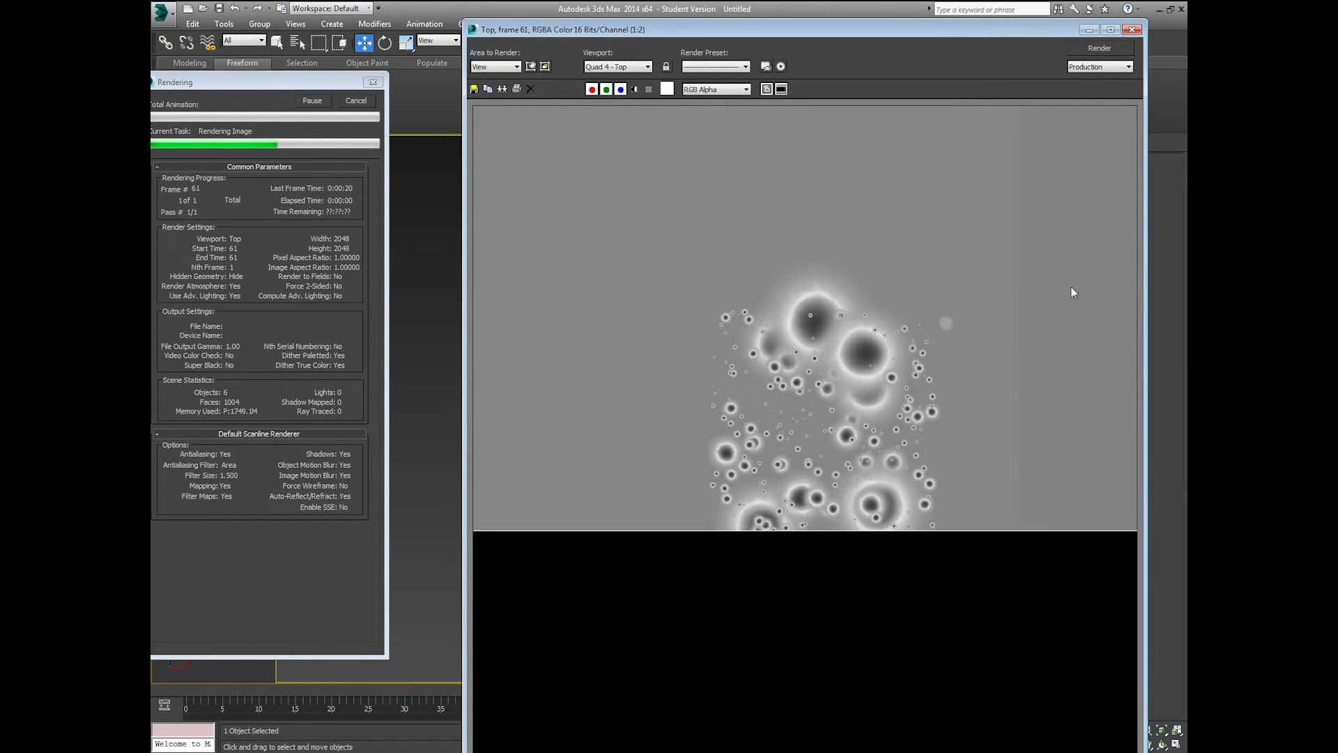
drag(1022, 40, 758, 436)
- Set the 13 - Default material's ambient colour to the grey (134, 134, 134) sampled from the render, and close the rendered image
click(860, 166)
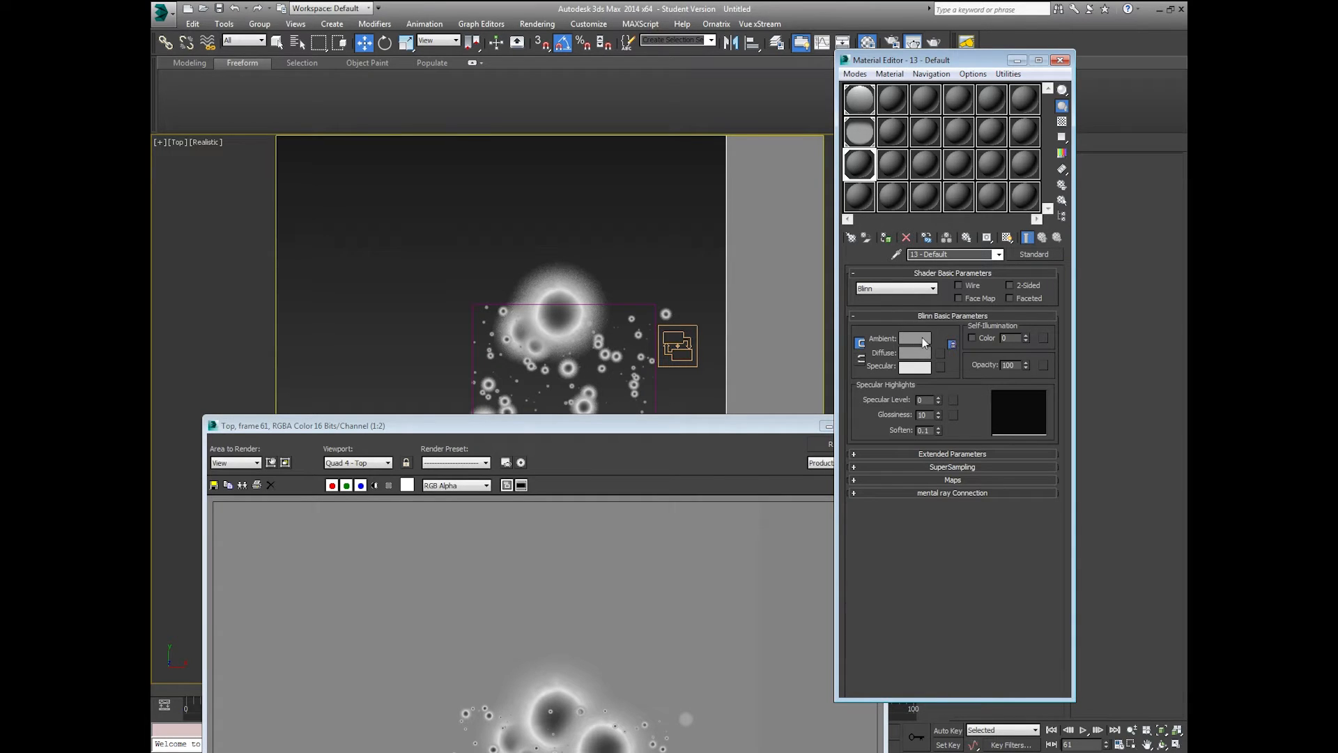
click(922, 339)
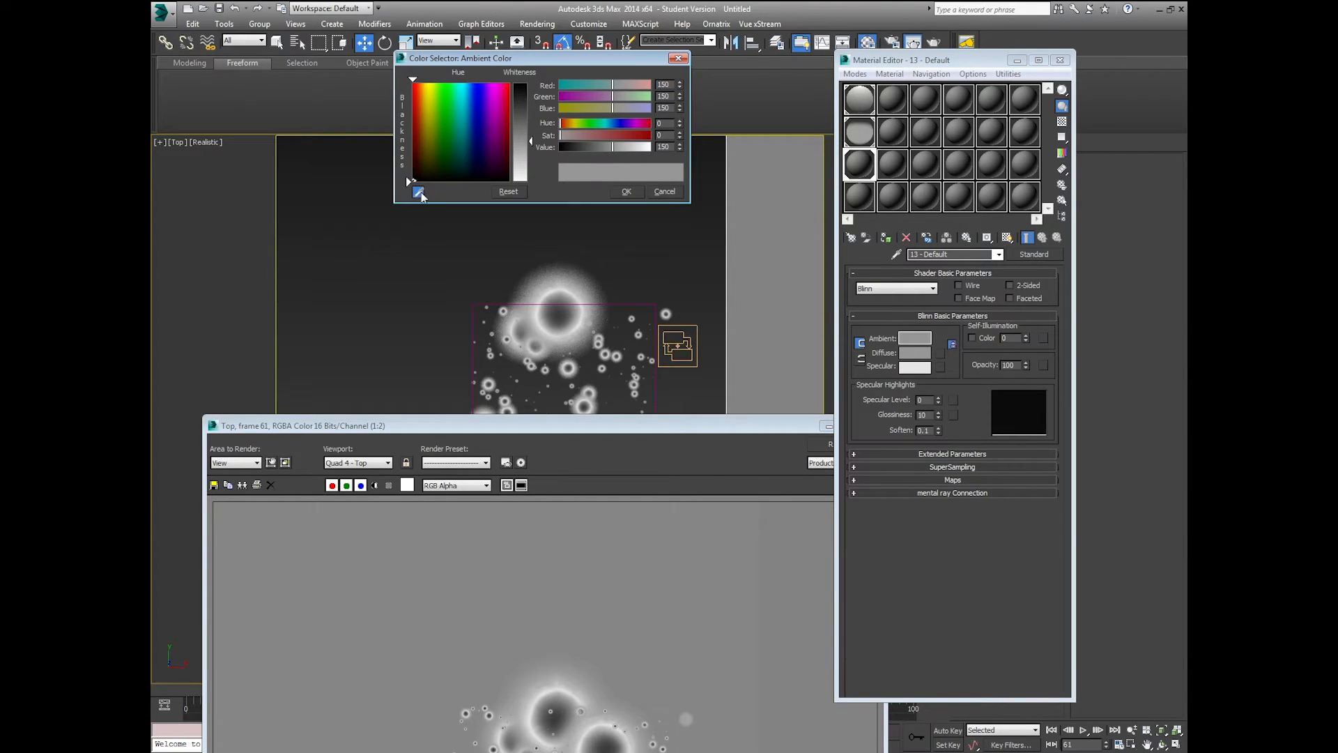
click(418, 193)
click(612, 520)
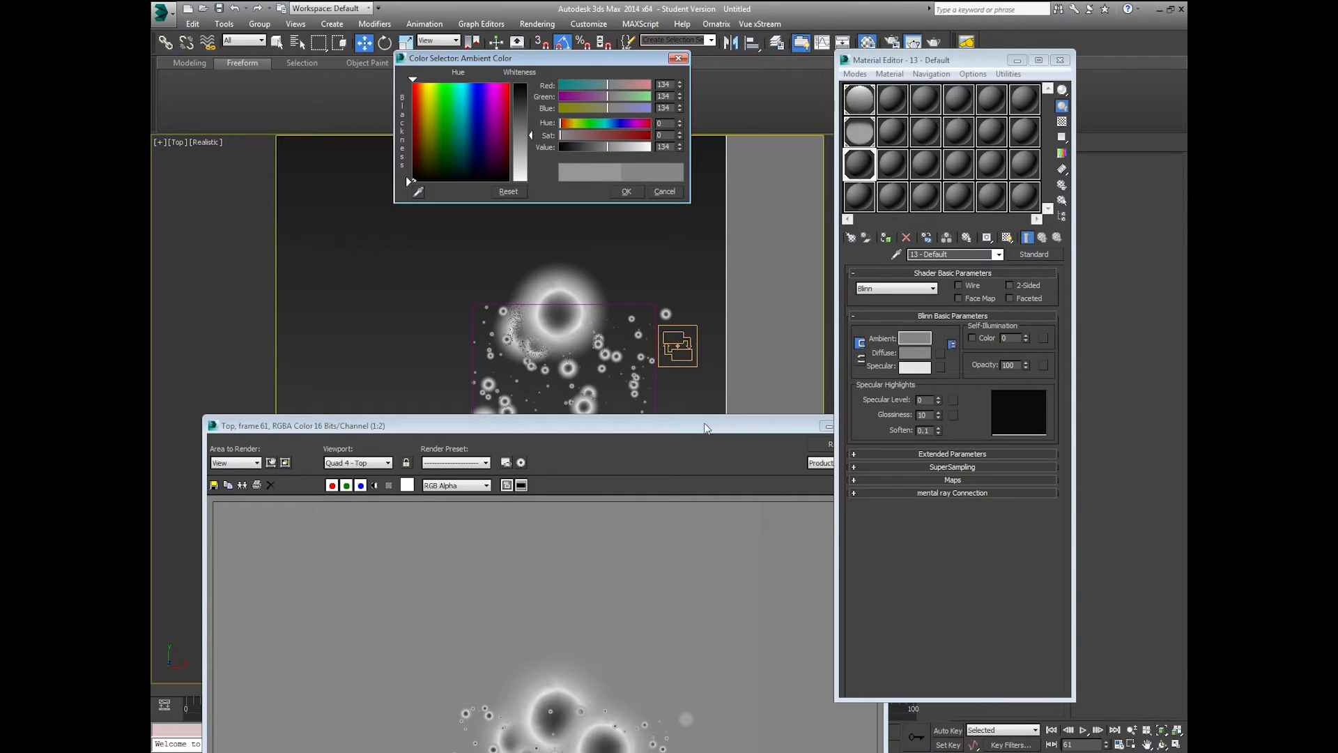
drag(706, 428, 612, 263)
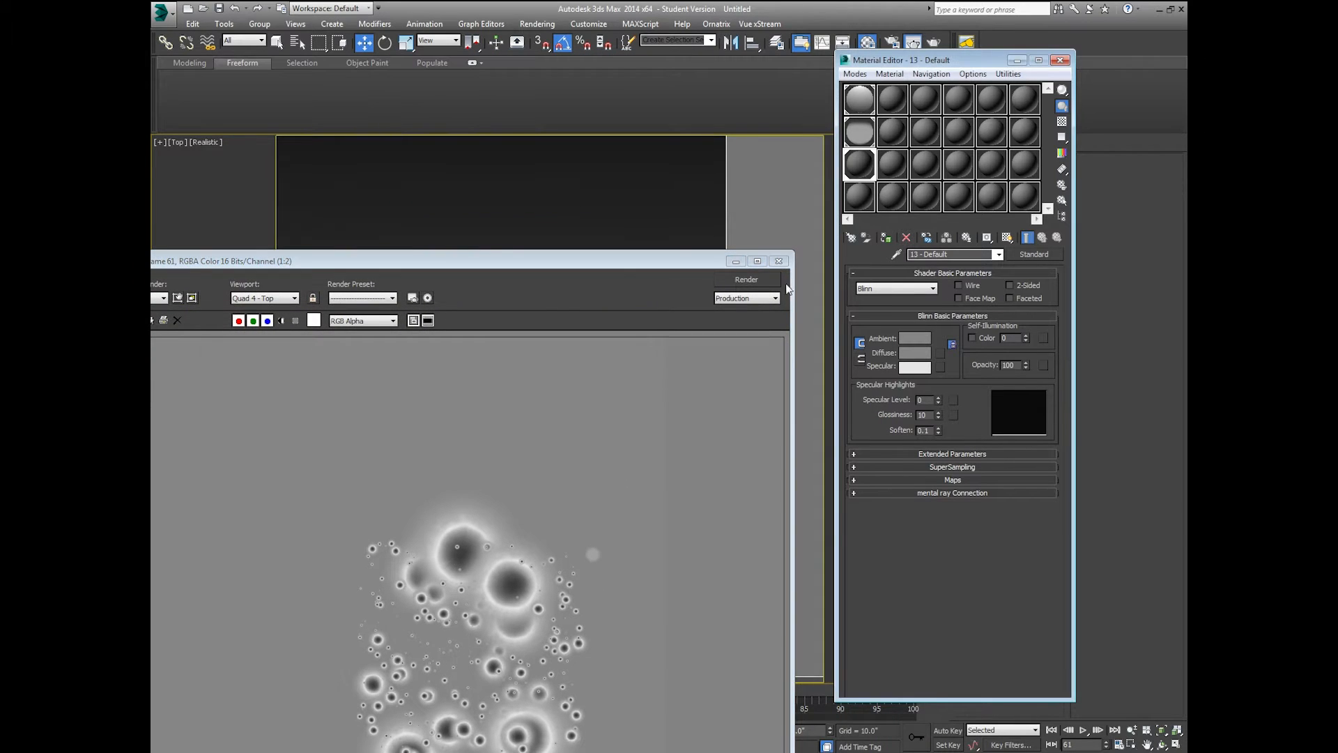
click(778, 260)
- Set the 13 - Default material's self-illumination to 100 and its opacity to 1
double_click(1015, 338)
text(100)
key(Return)
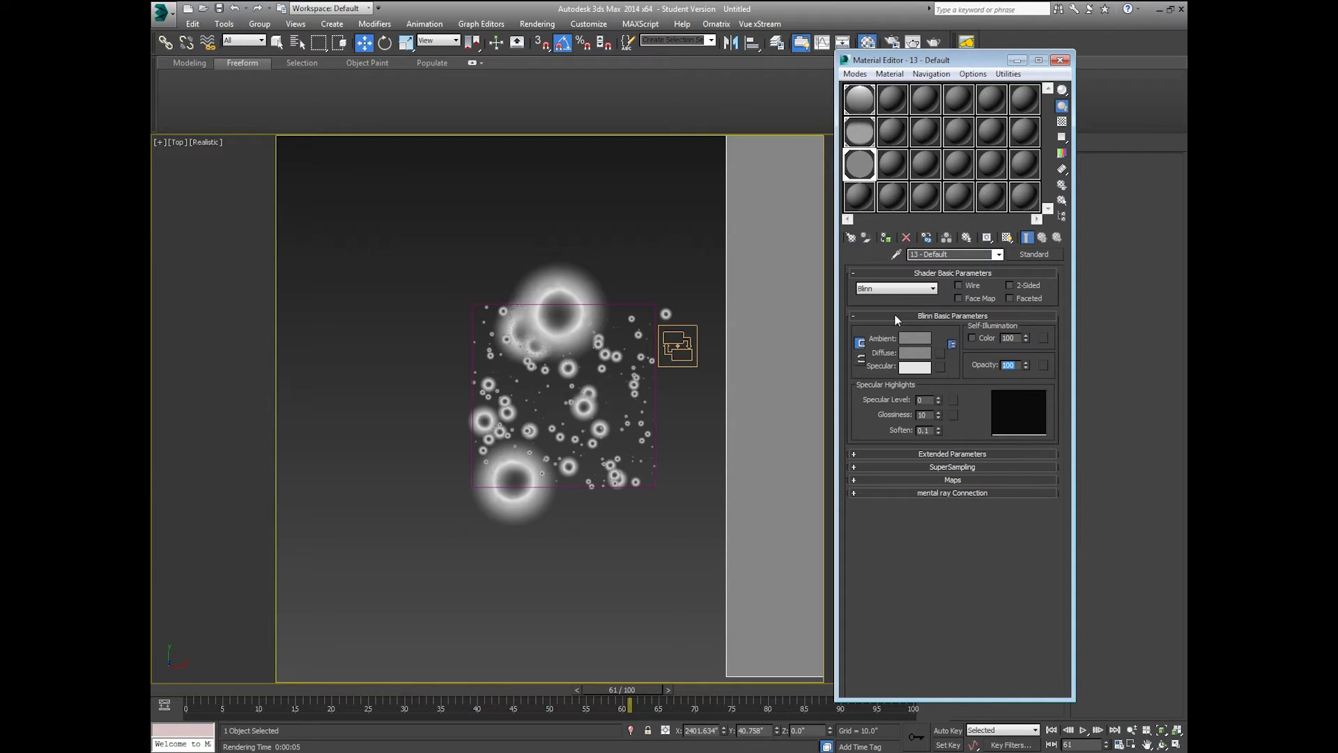
text(1)
key(Return)
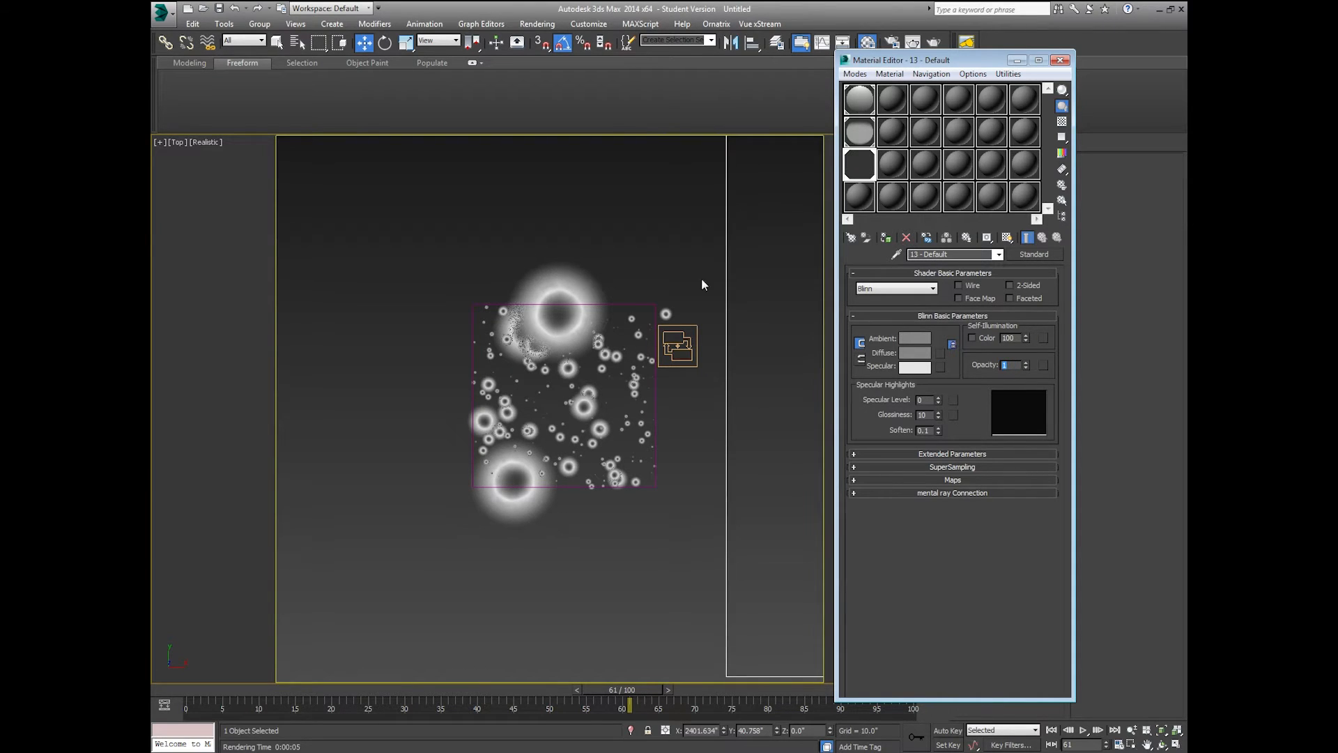
- Move the large plane under the particle emitter to about X -84.5", Y -39.2", and lower it to about Z -1.95"
middle_drag(604, 370, 506, 425)
scroll(506, 426, down, 4)
drag(645, 413, 484, 414)
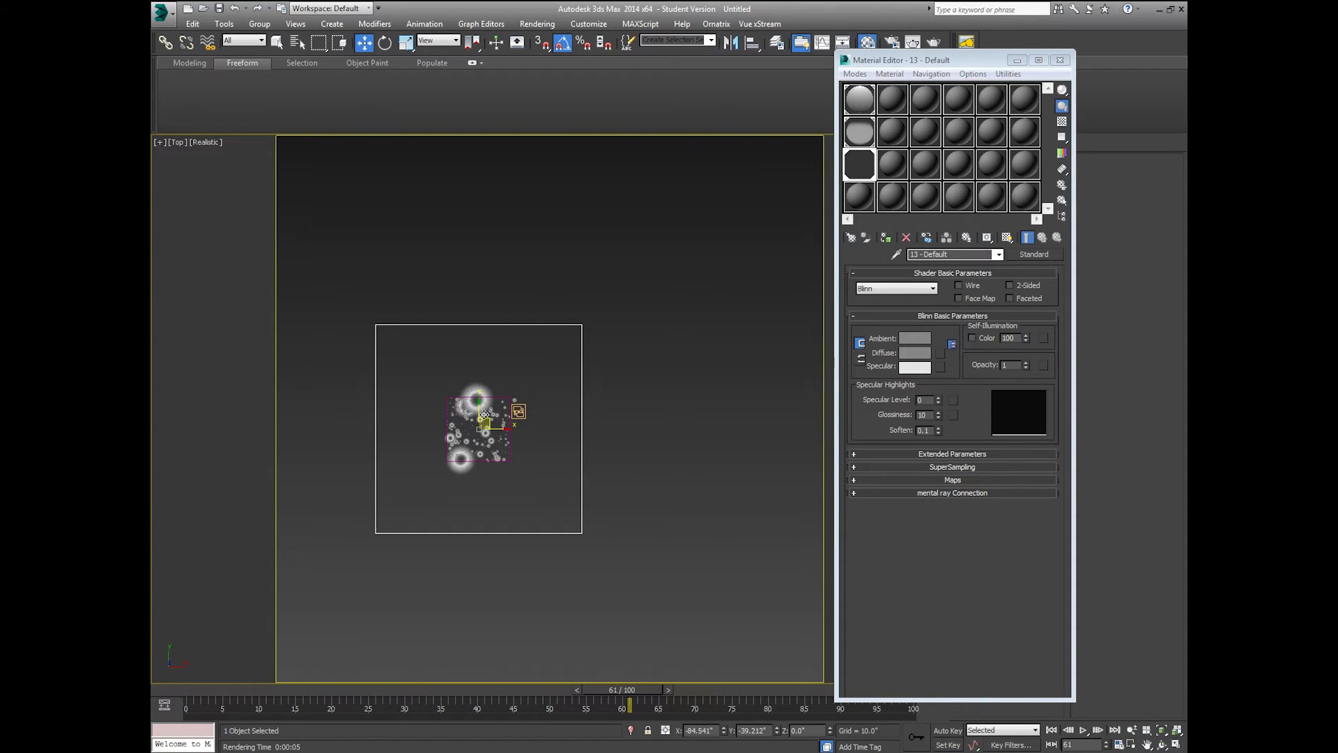
key(f)
scroll(554, 428, up, 5)
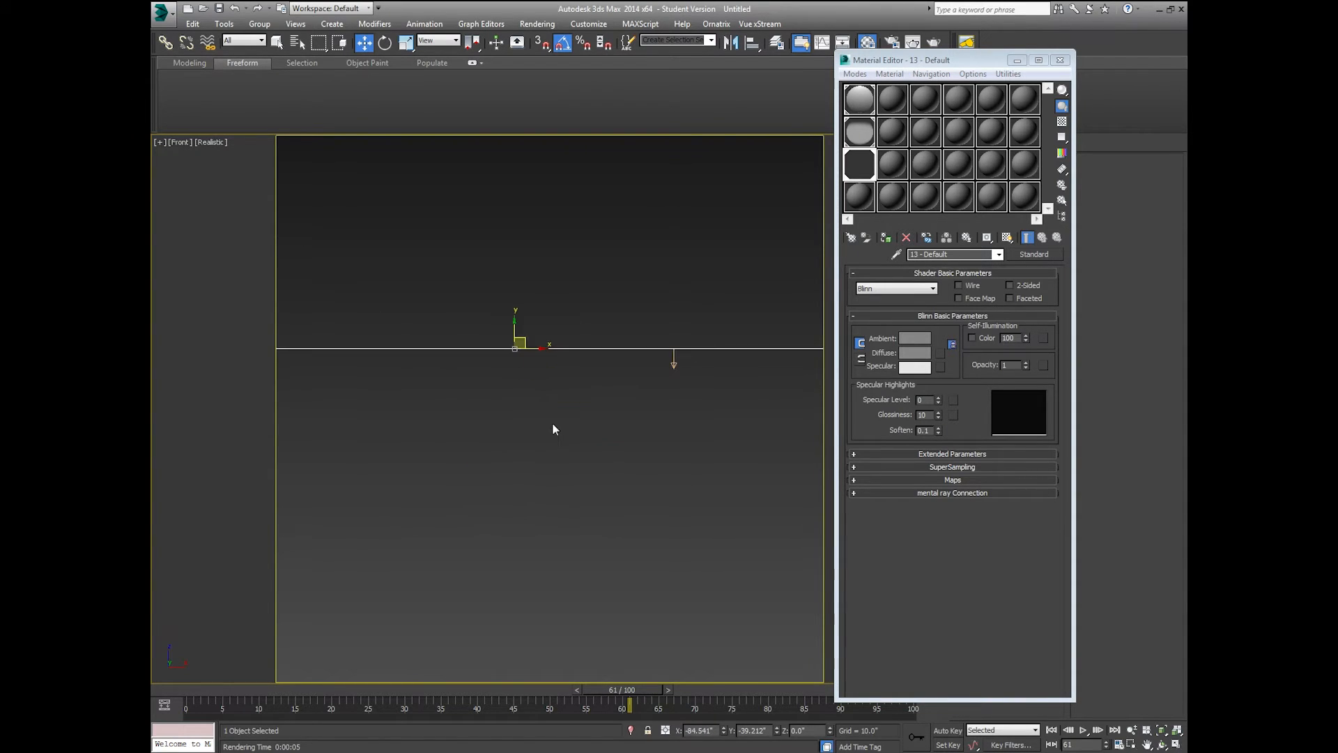
scroll(667, 364, up, 2)
drag(447, 320, 447, 316)
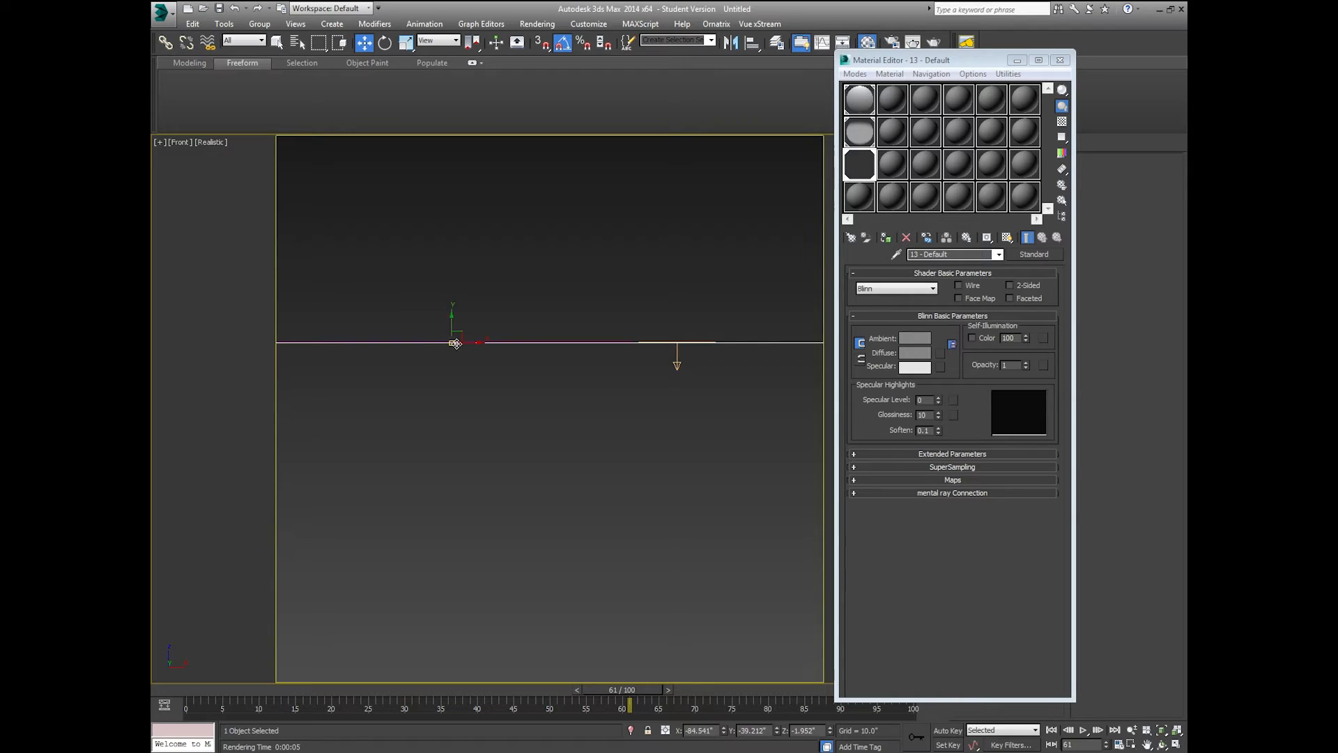
middle_drag(459, 345, 539, 349)
scroll(667, 350, up, 3)
scroll(667, 351, up, 2)
middle_drag(450, 363, 733, 342)
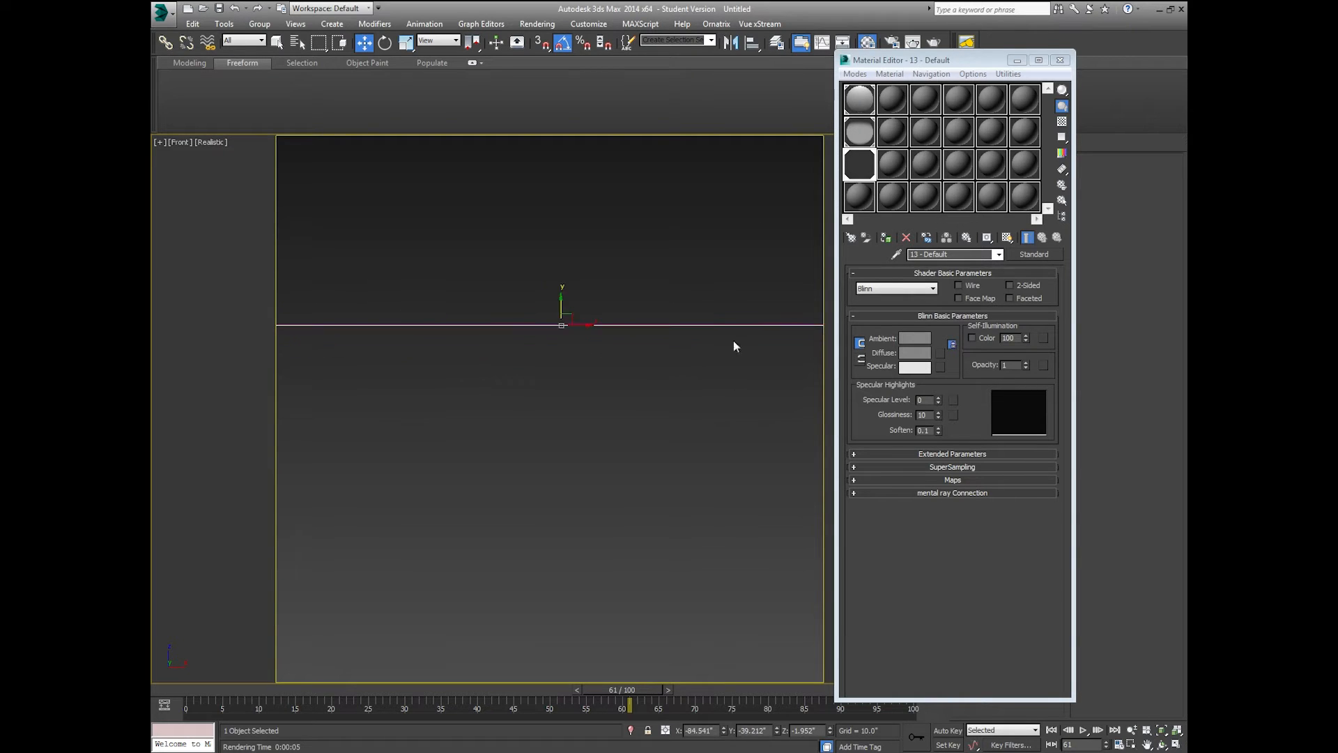
scroll(733, 342, up, 1)
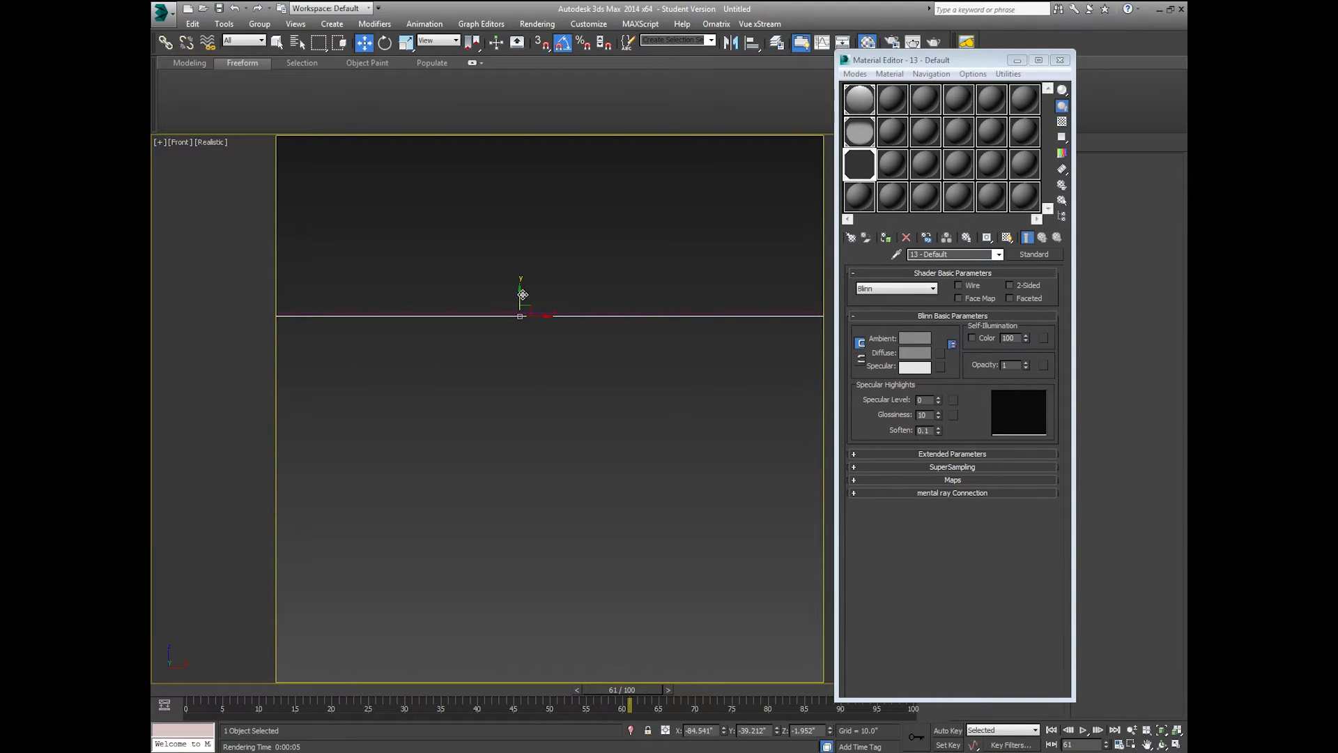
drag(520, 291, 522, 299)
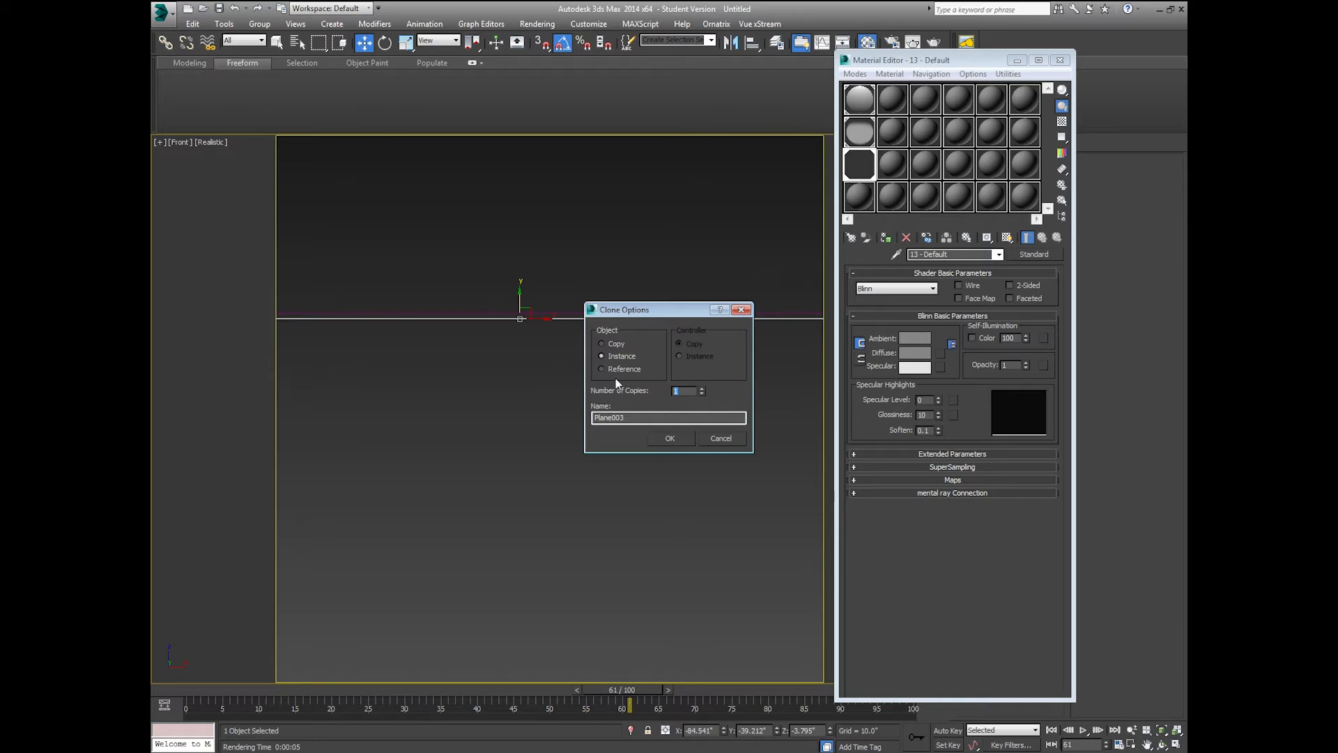
click(721, 438)
- Clone the plane straight down in perspective view as 10 instances spaced about 12.8" apart
click(1162, 745)
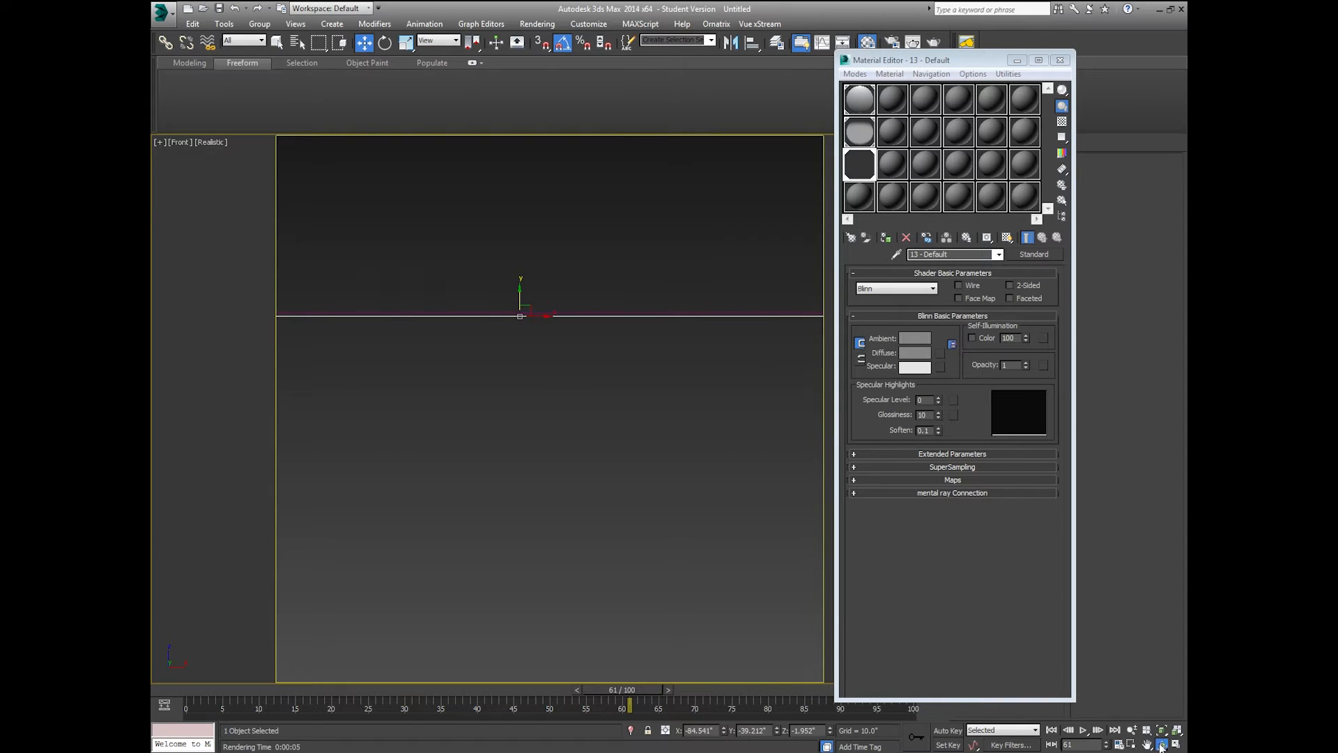
drag(691, 453, 690, 455)
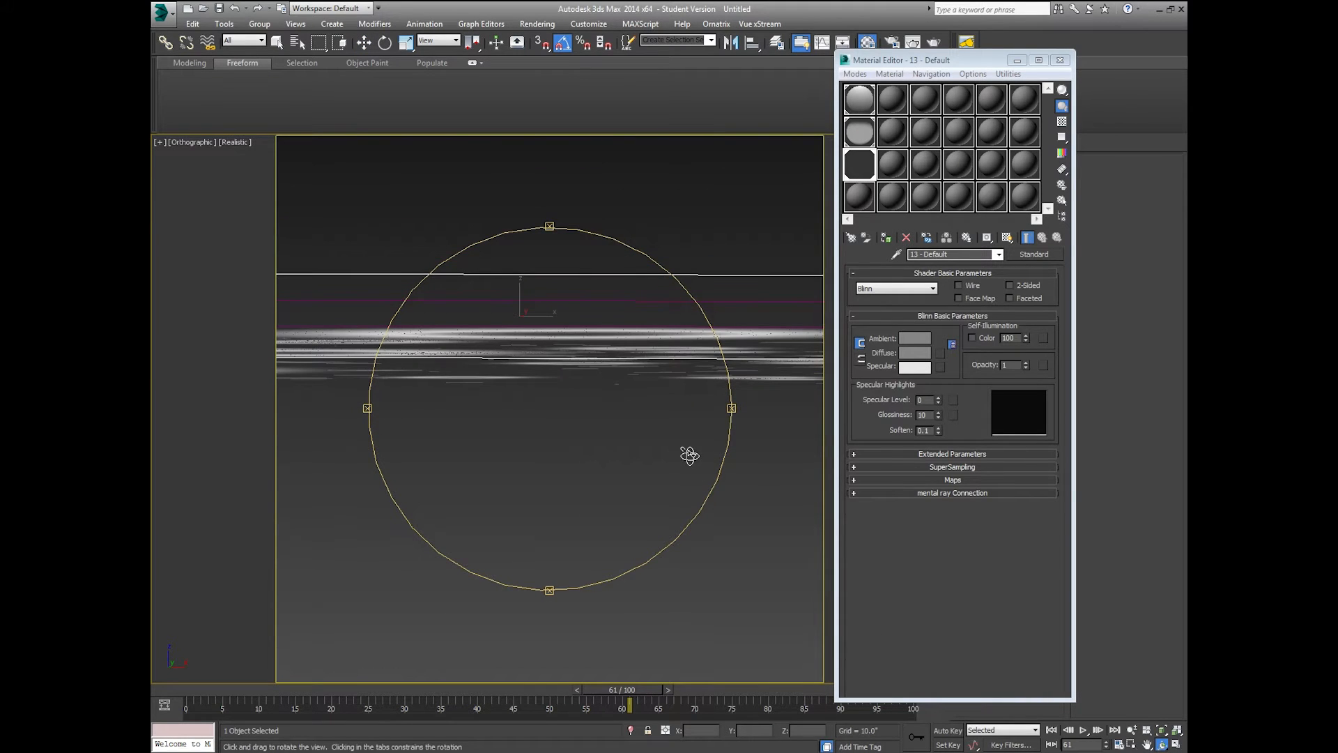
key(p)
scroll(545, 388, down, 3)
mouse_move(545, 388)
mouse_down()
mouse_move(540, 409)
mouse_move(532, 397)
mouse_up()
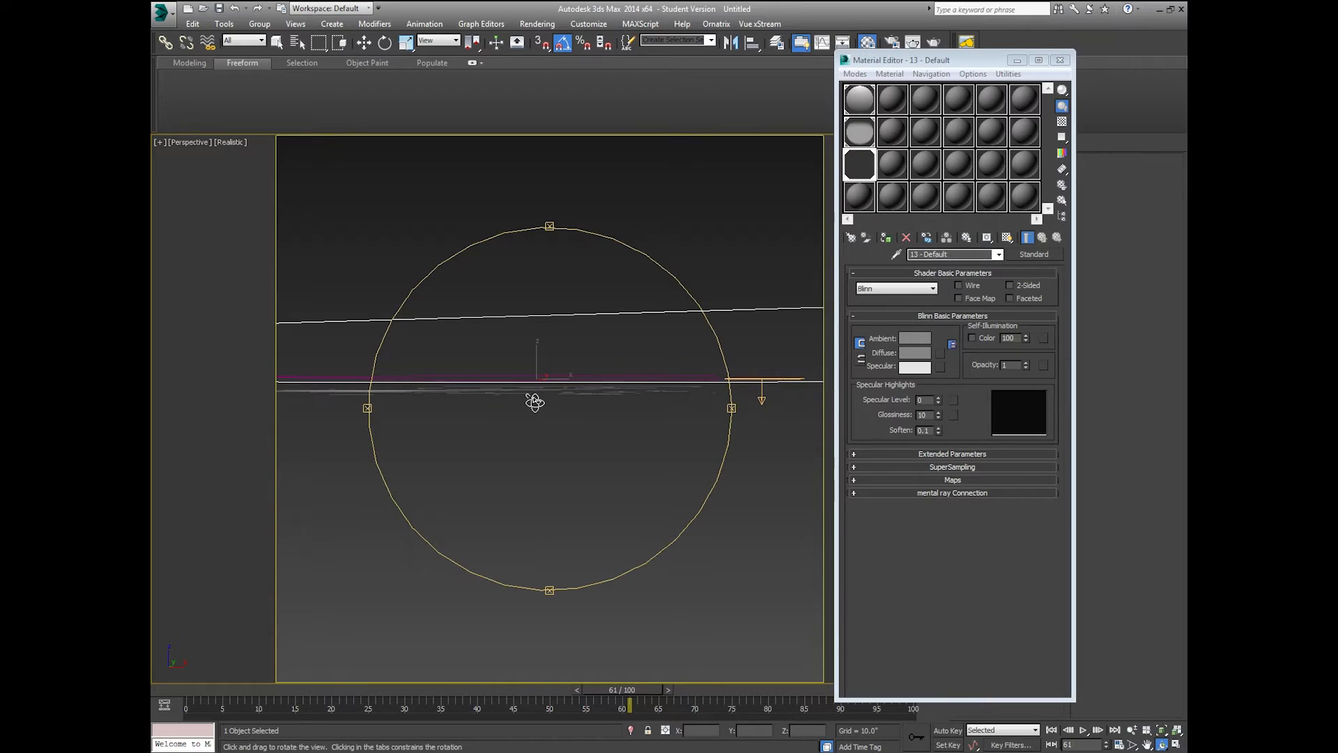
click(364, 42)
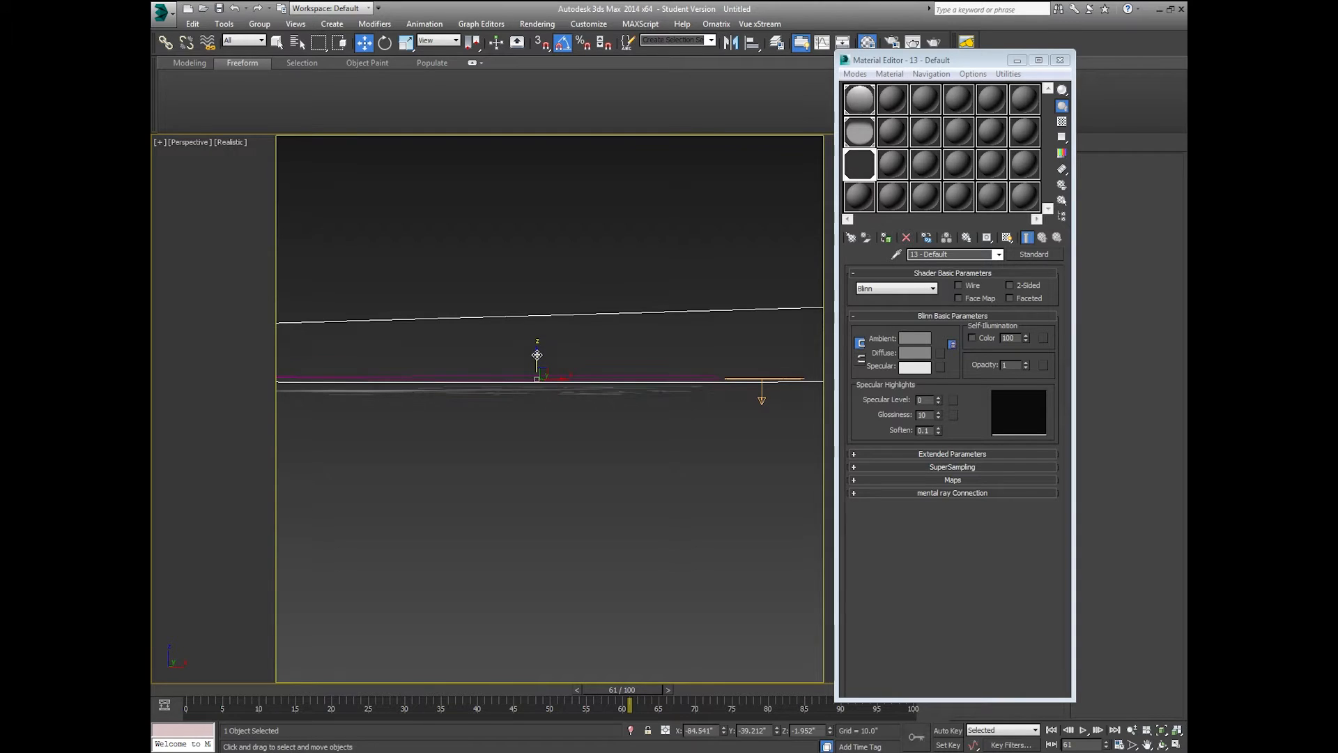
drag(536, 355, 538, 363)
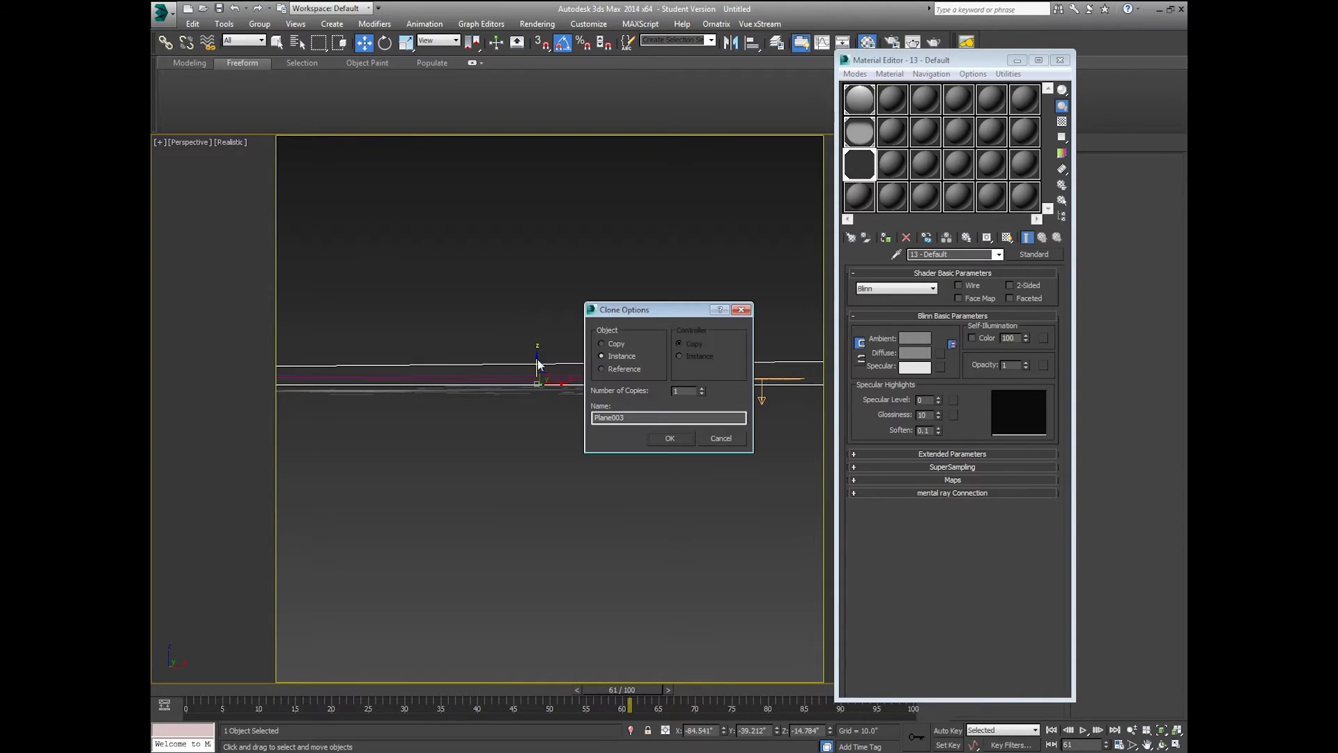
double_click(681, 391)
click(650, 433)
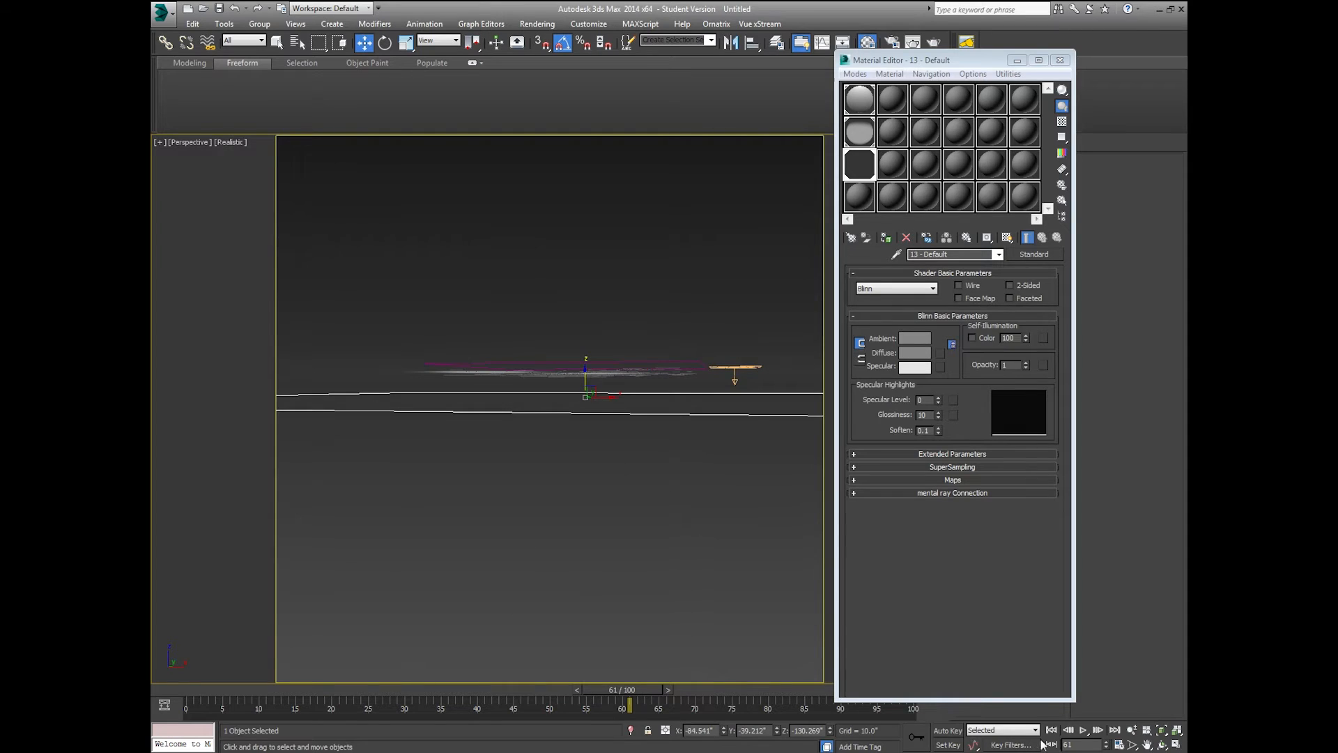
- Close the Material Editor and render the particles and stacked planes from the Top view at frame 61
click(1161, 744)
drag(602, 326, 164, 15)
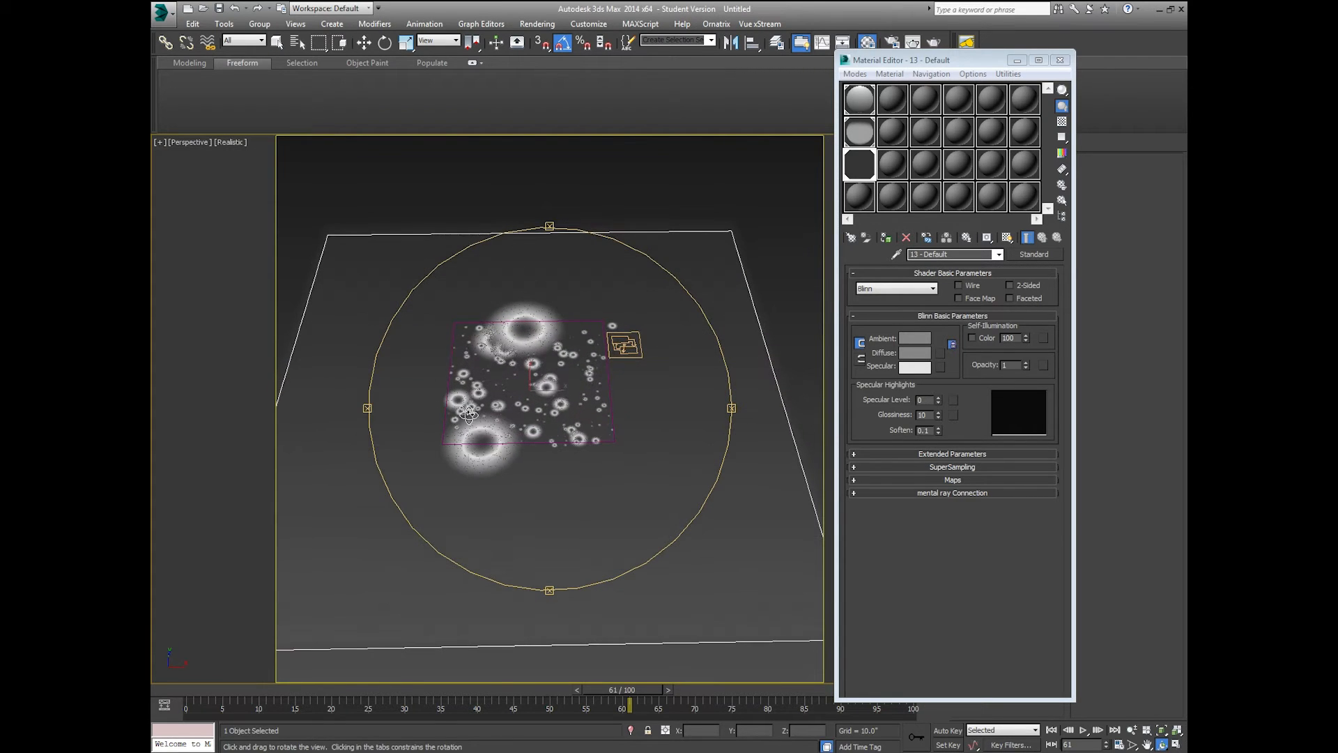
click(190, 143)
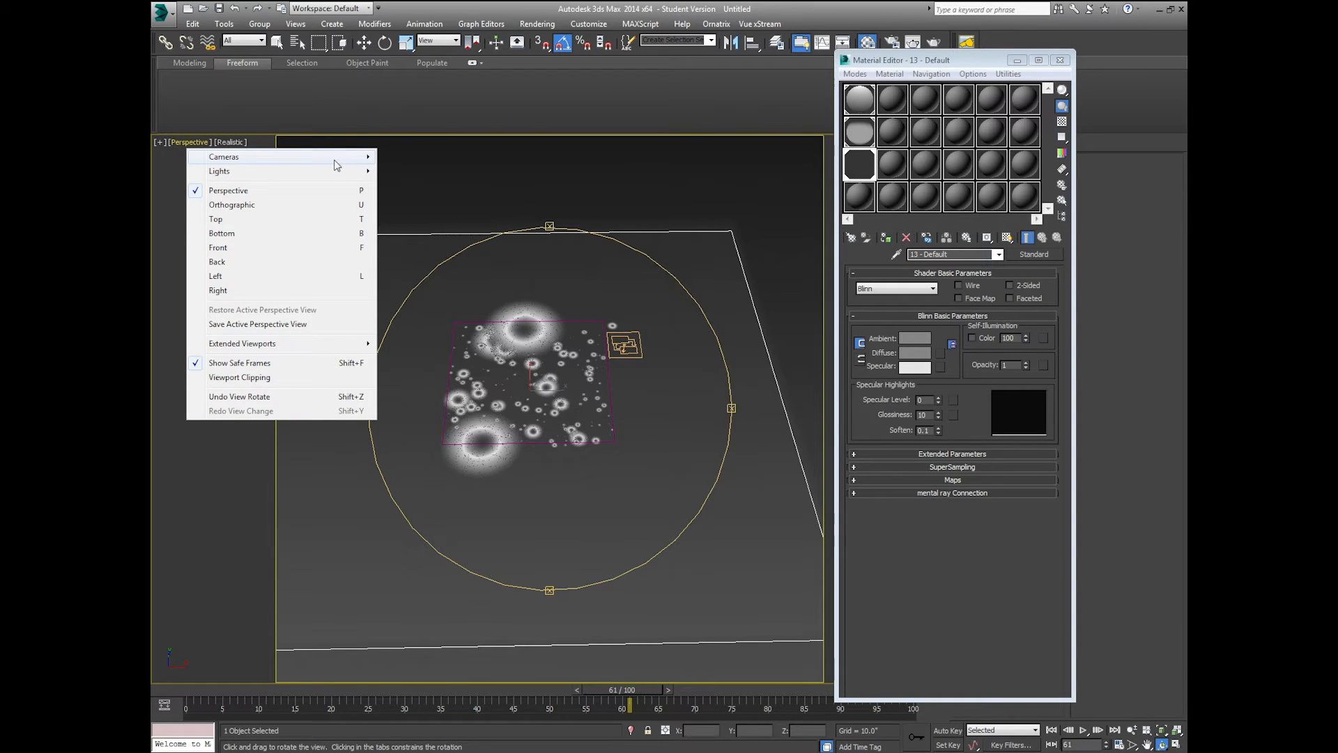
key(t)
middle_drag(458, 560, 635, 561)
scroll(636, 560, up, 3)
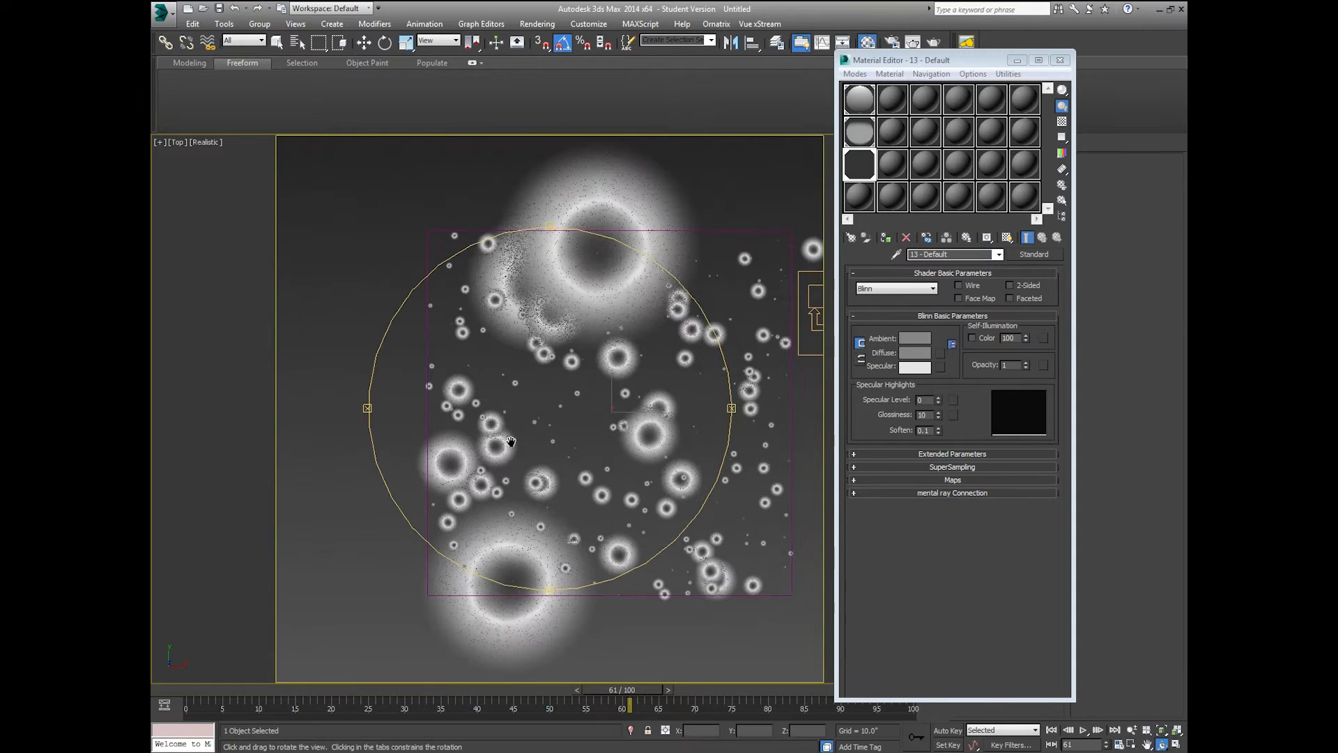
click(1060, 60)
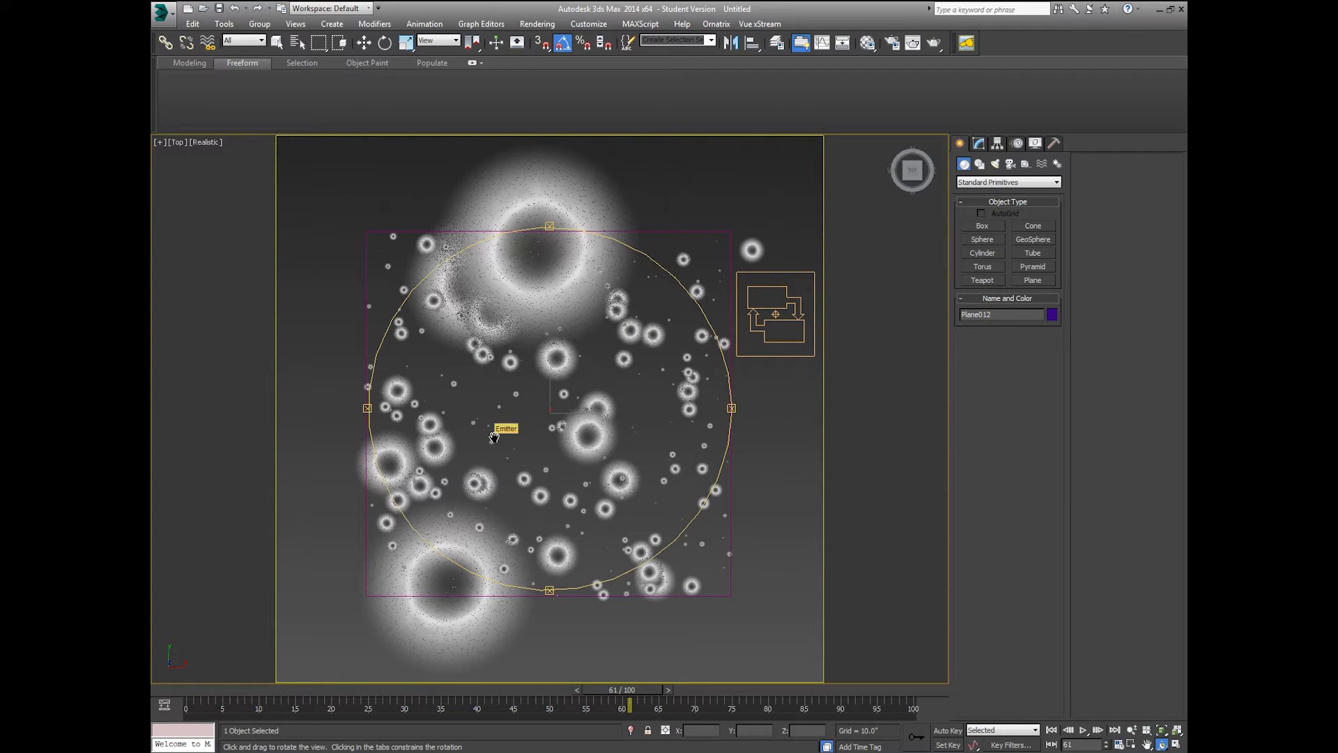
key(shift+q)
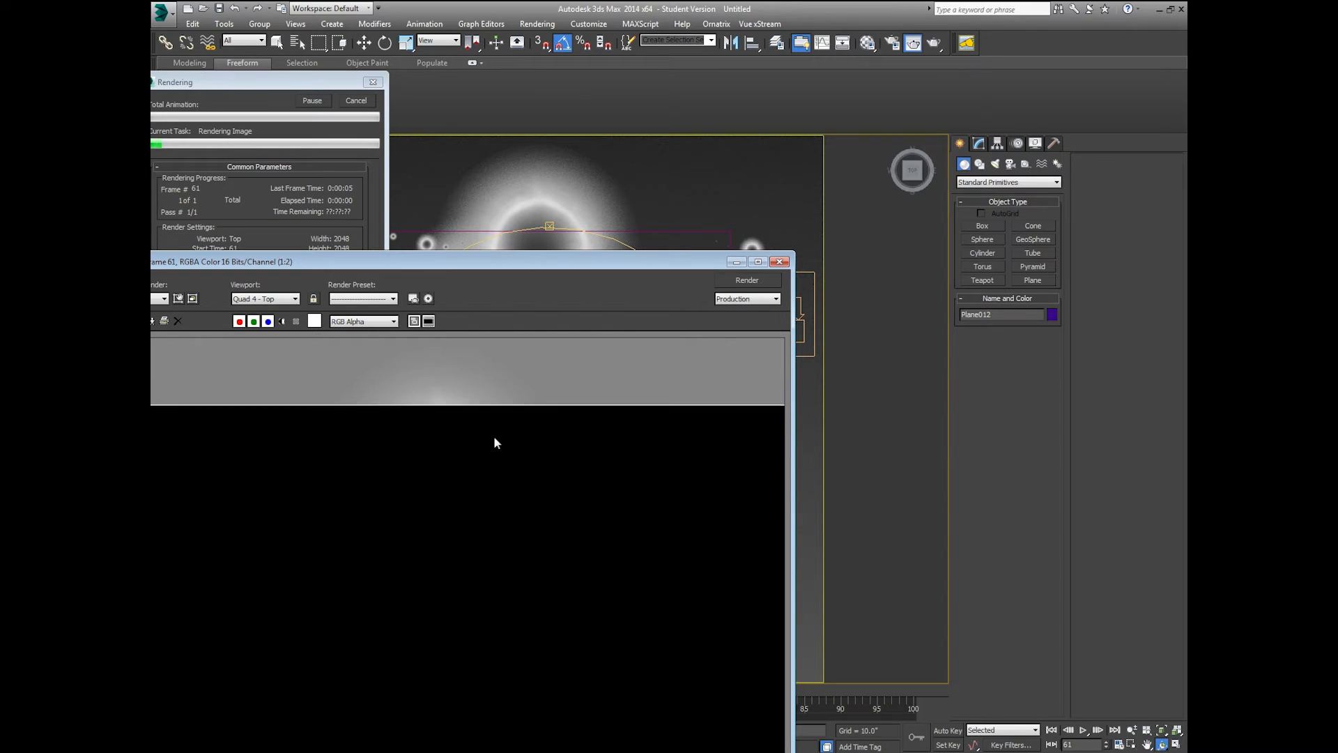
- Examine how the craters and overlapping transparent planes look in the rendered image, and dismiss the render
drag(522, 262, 796, 74)
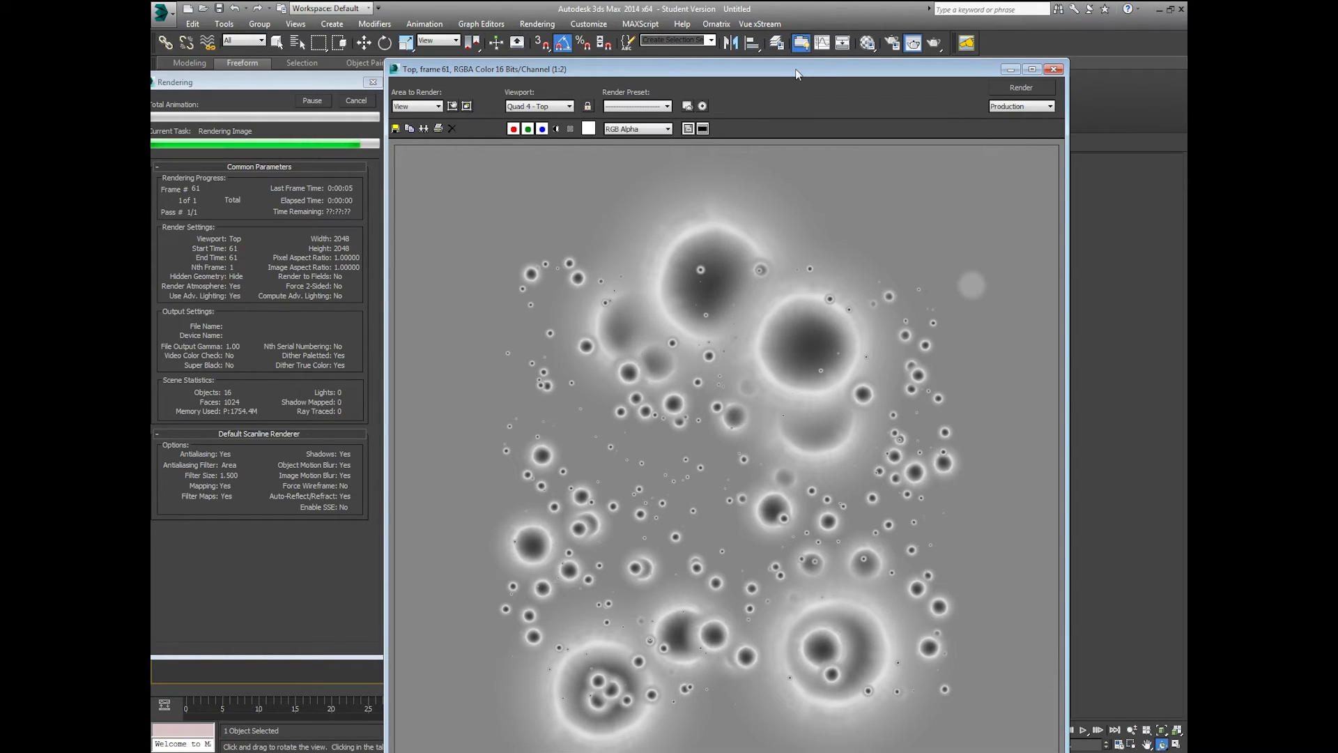
drag(798, 75, 882, 27)
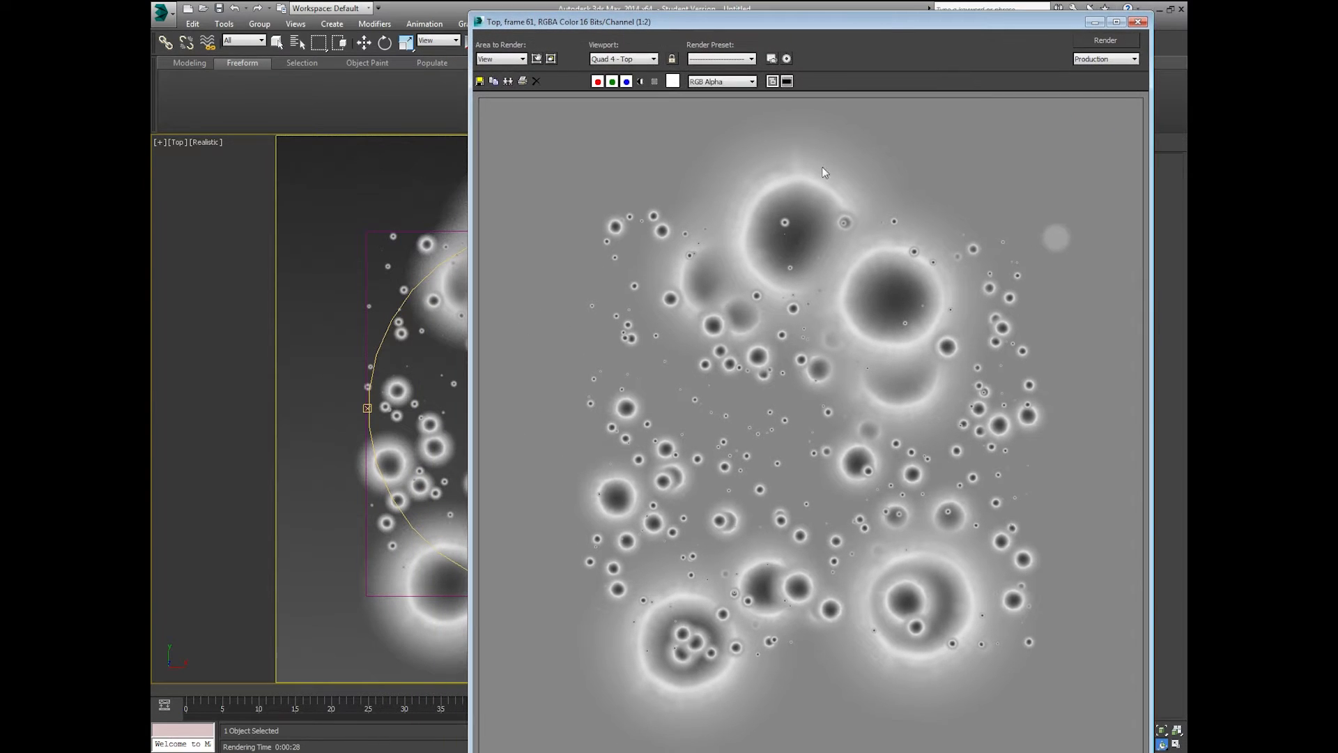
scroll(758, 391, down, 1)
scroll(739, 391, up, 1)
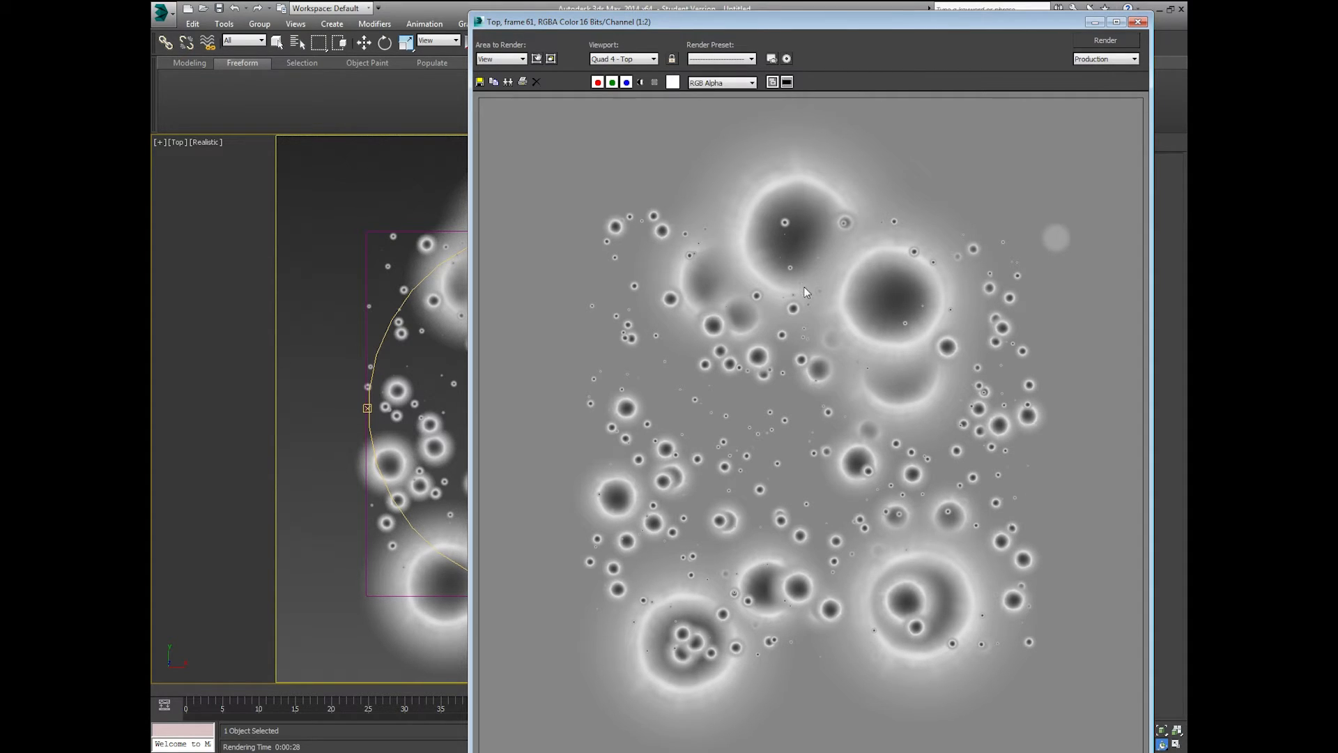
click(1138, 22)
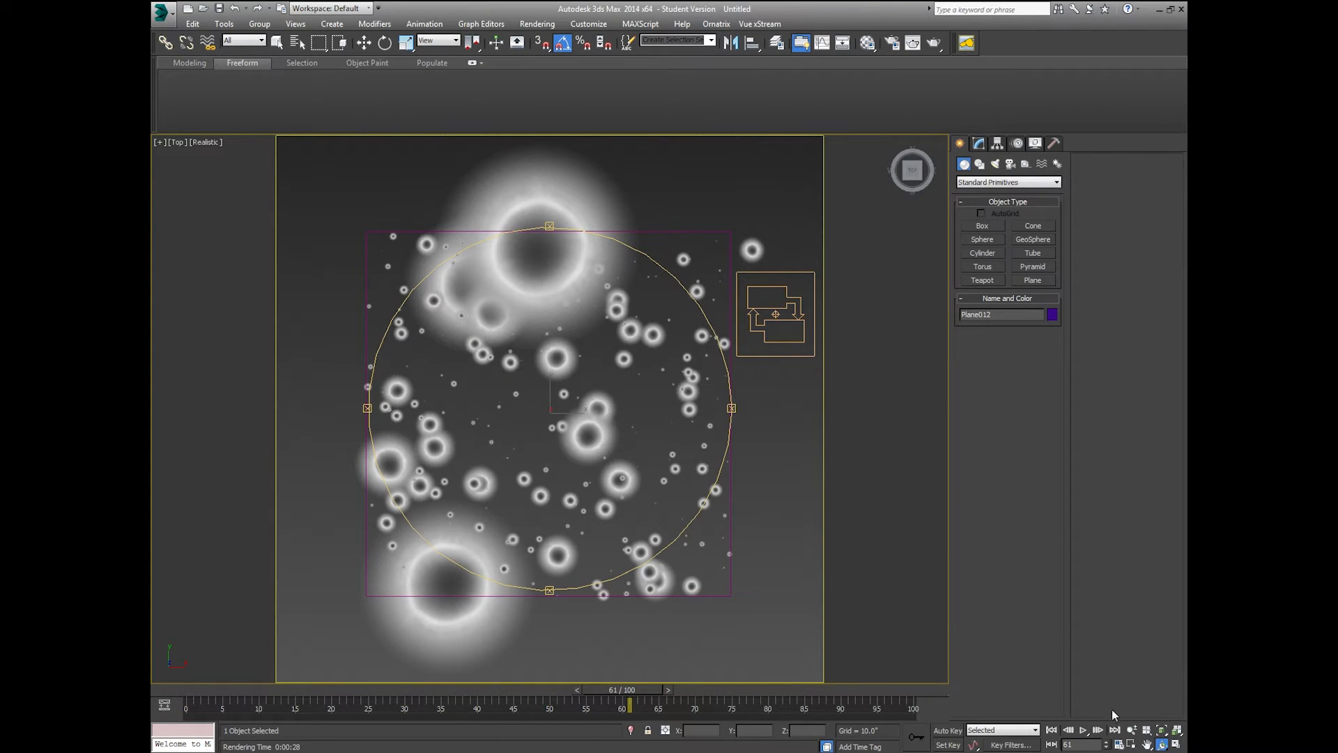
- Create a camera from a perspective view looking straight down on the particles
click(1131, 730)
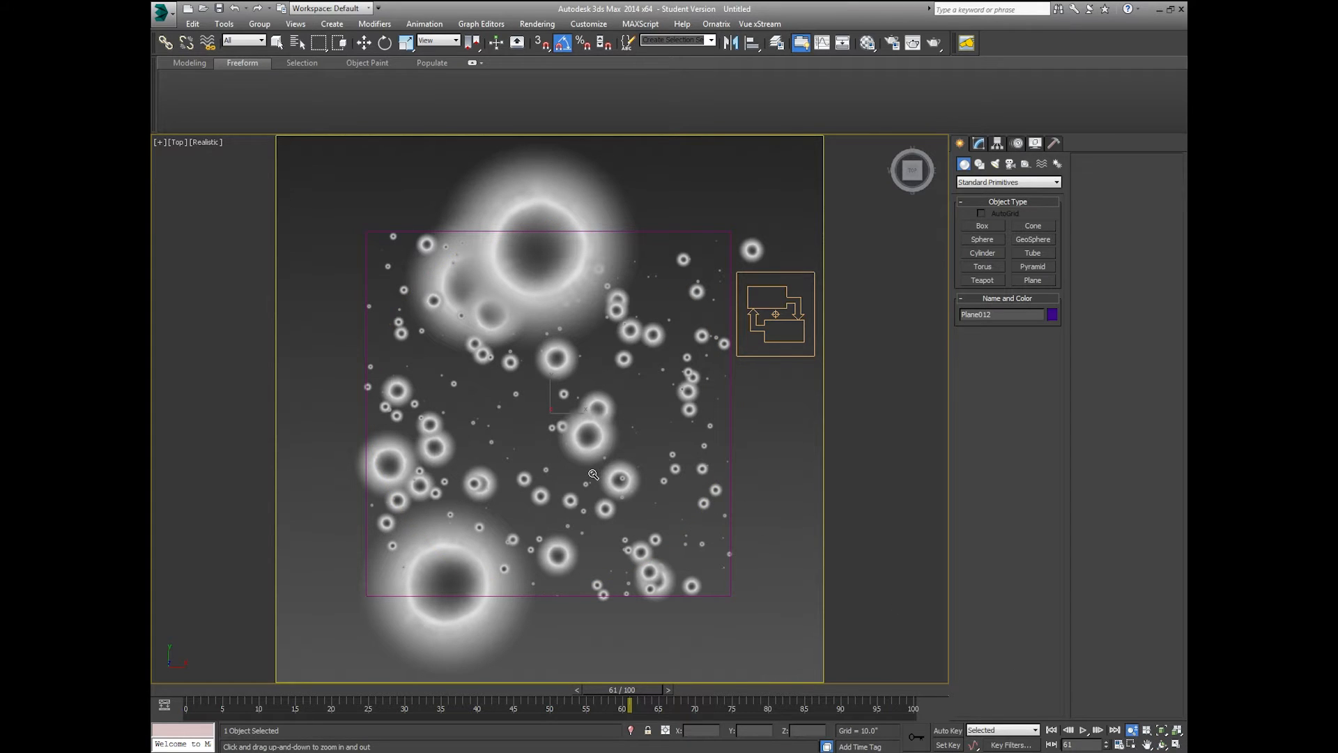
drag(593, 474, 593, 475)
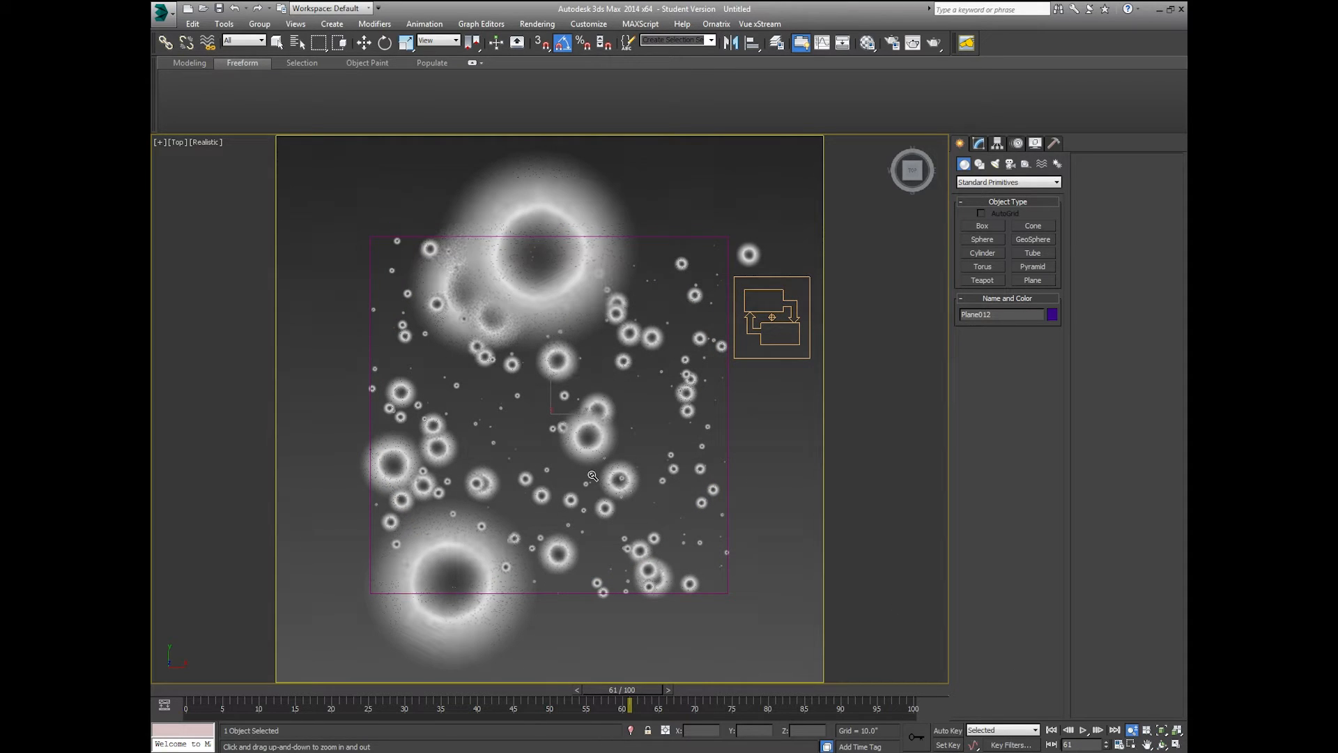
click(364, 44)
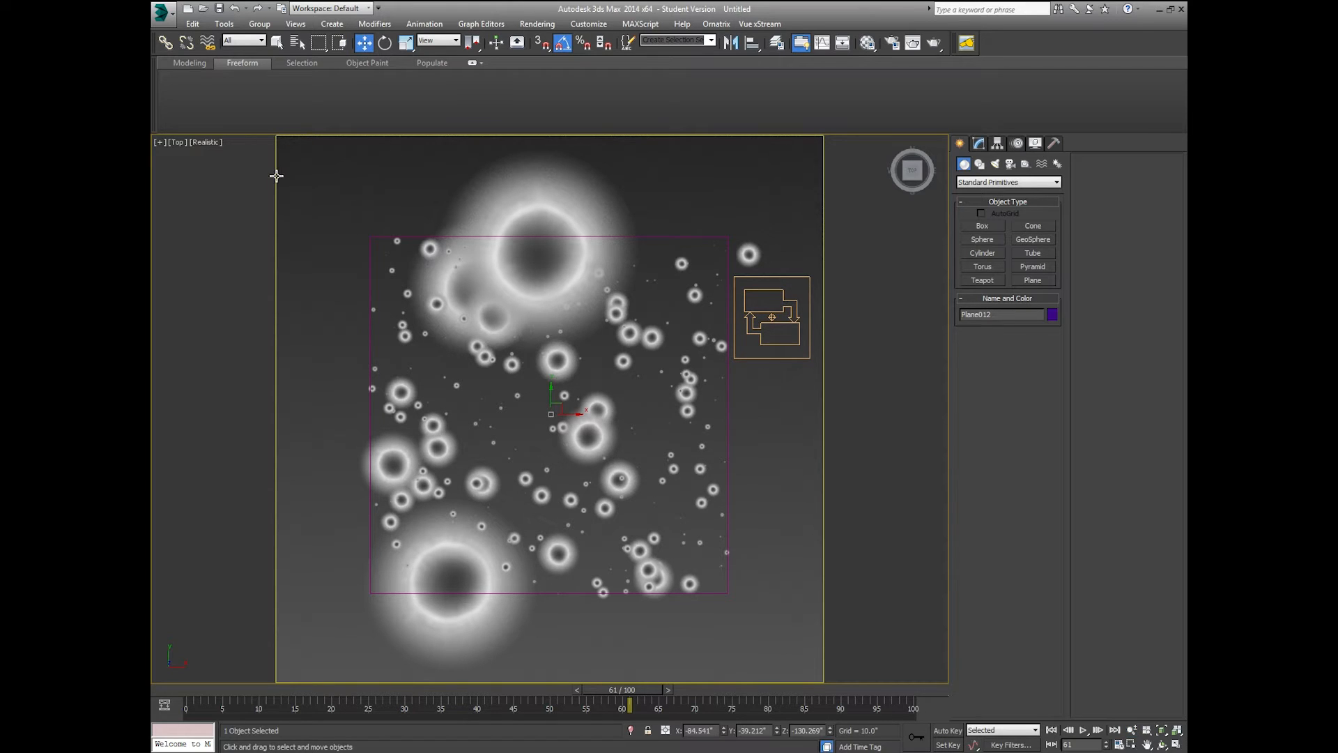
key(p)
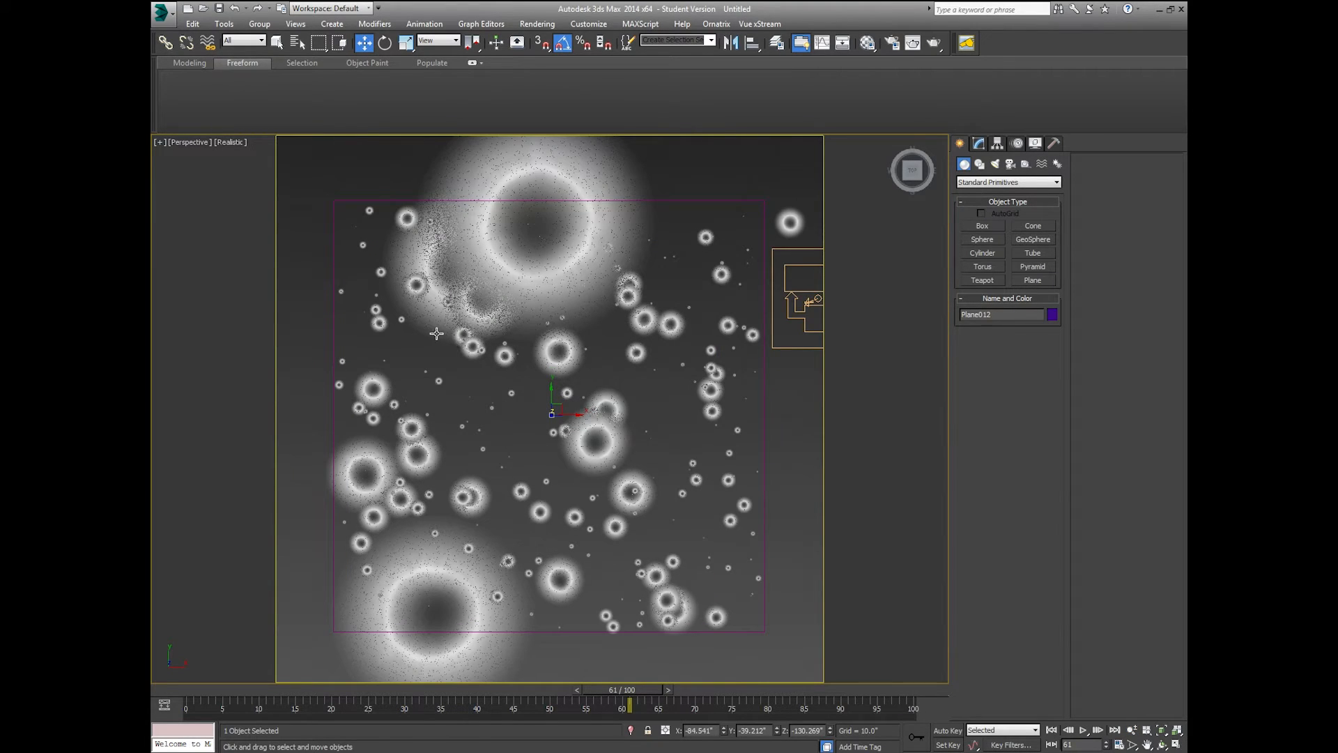
key(ctrl+c)
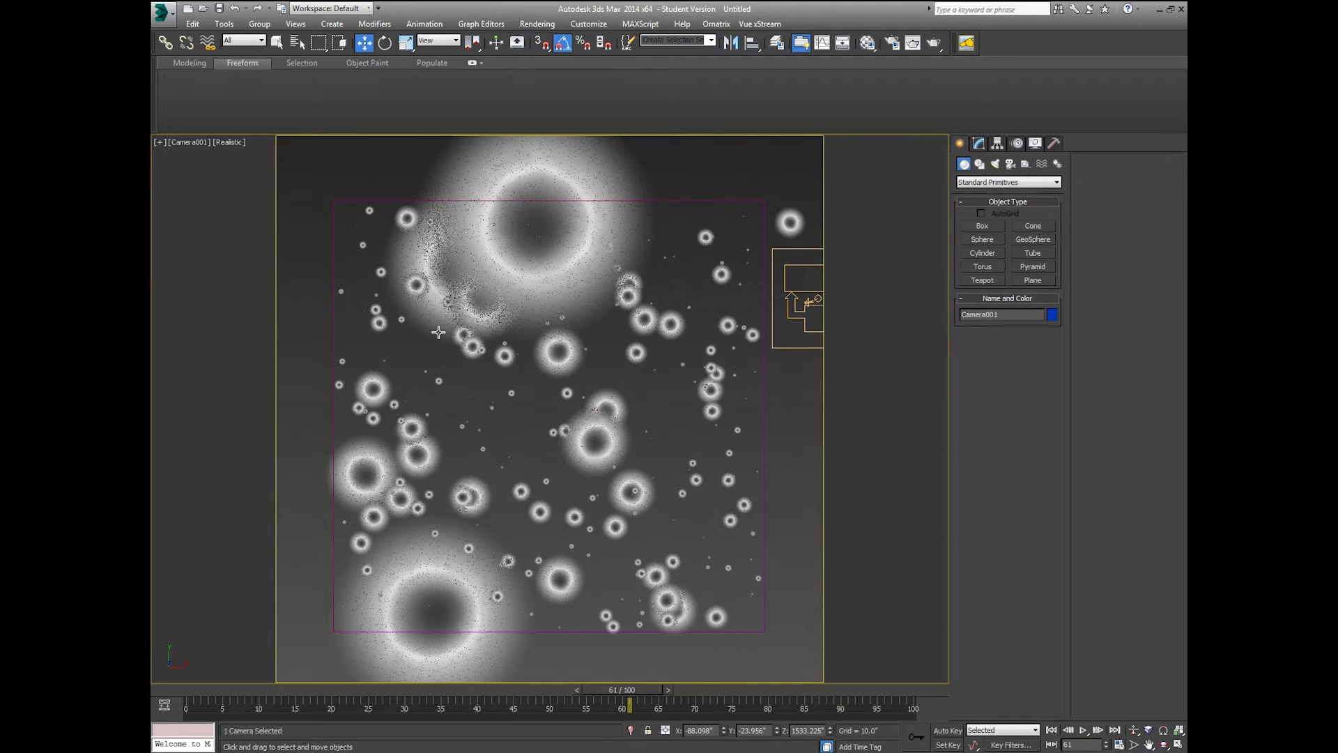
- Enable orthographic projection on the camera and dolly it back to a target distance of about 1809"
click(978, 144)
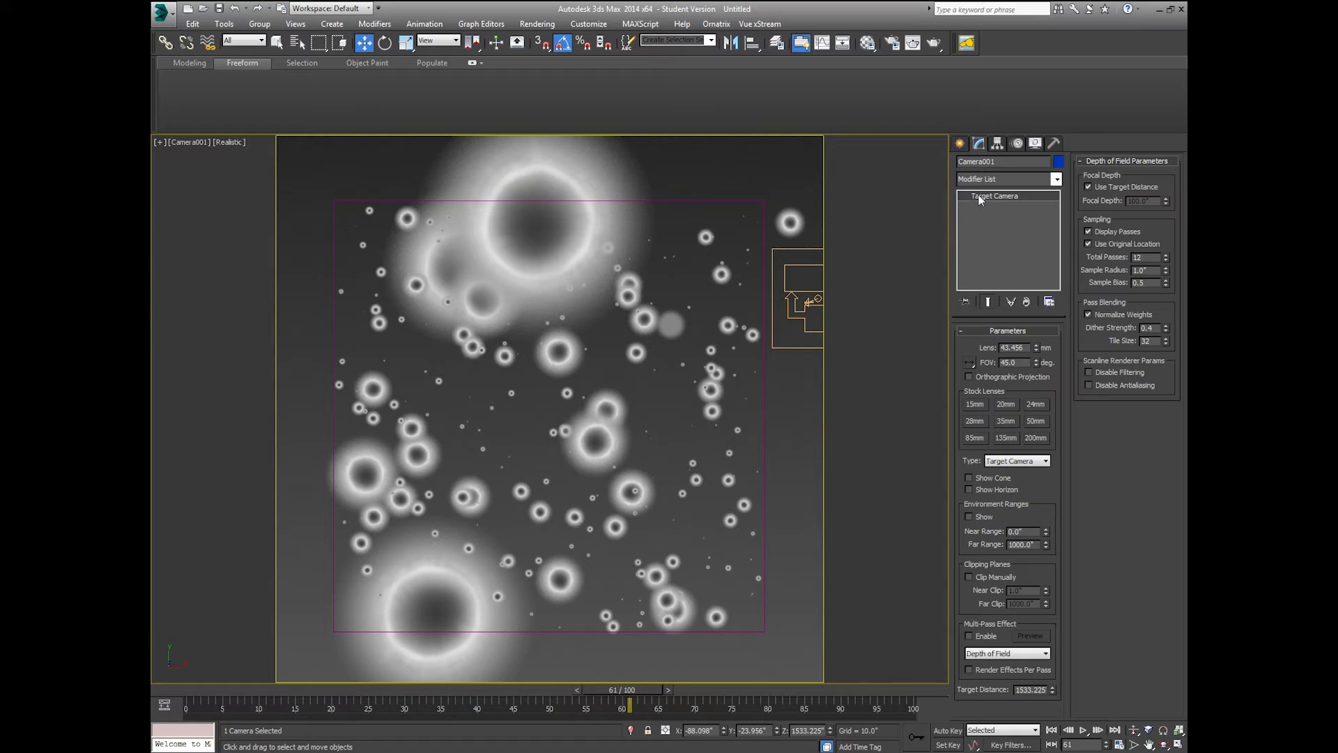
click(968, 376)
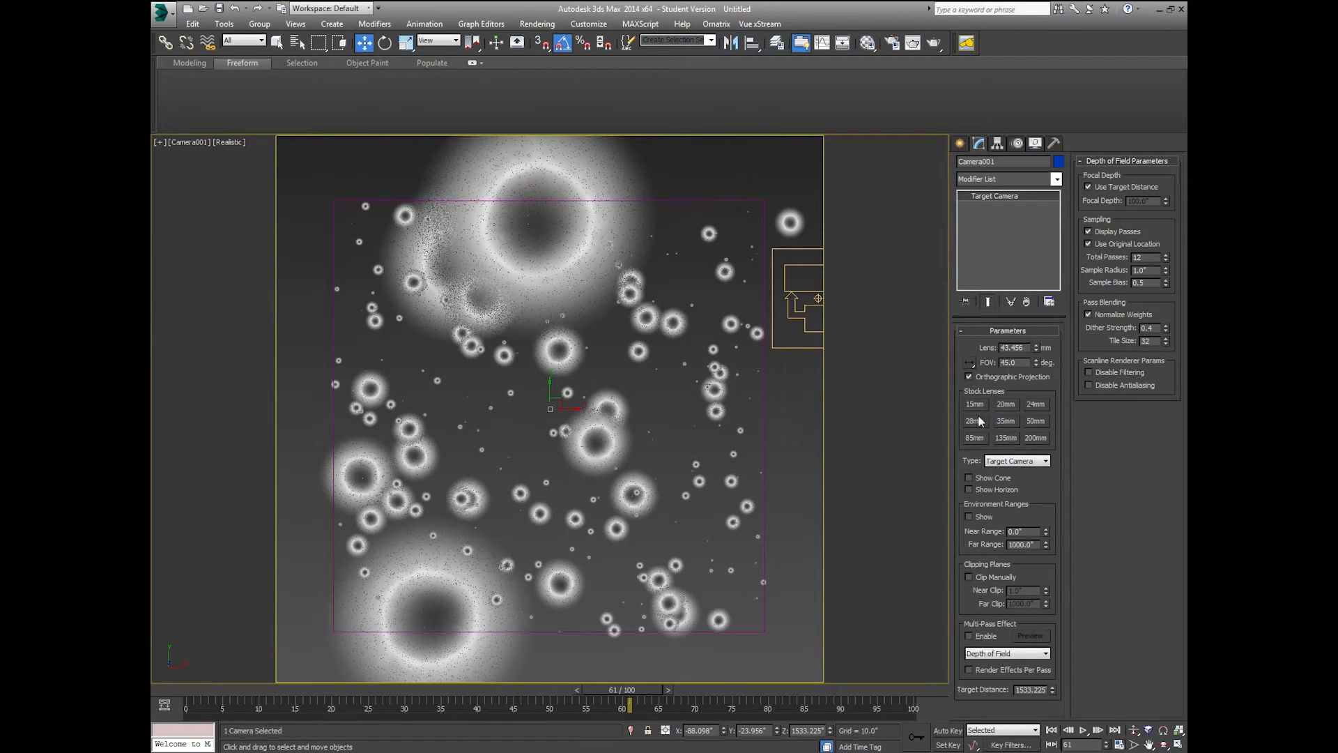
click(1134, 730)
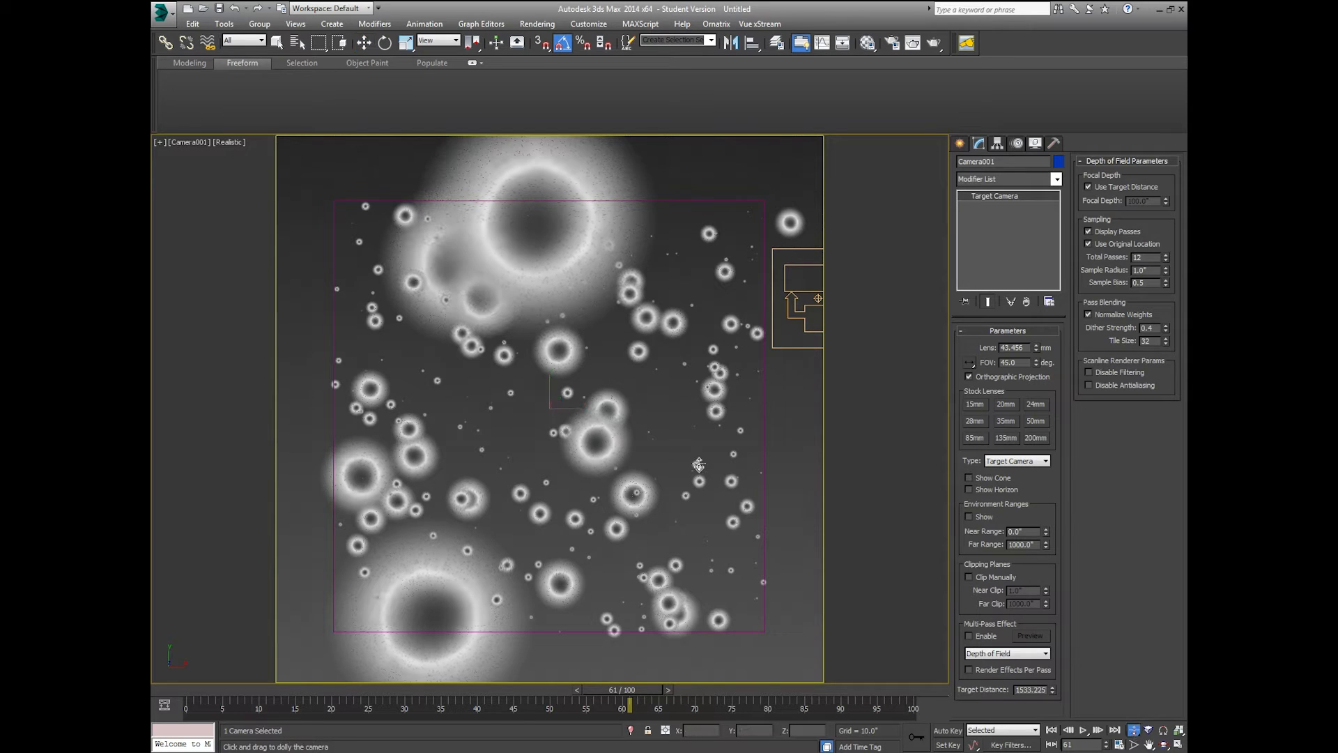
drag(627, 430, 625, 440)
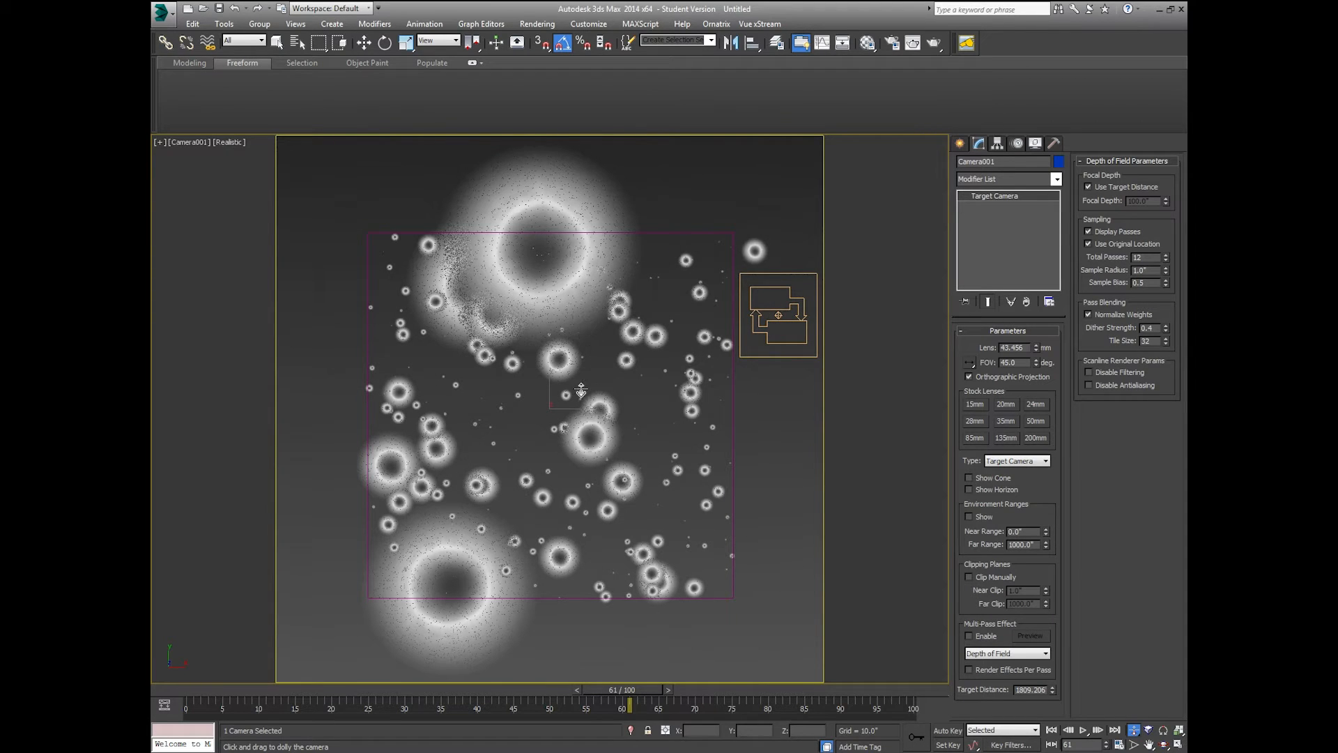
click(364, 43)
click(344, 152)
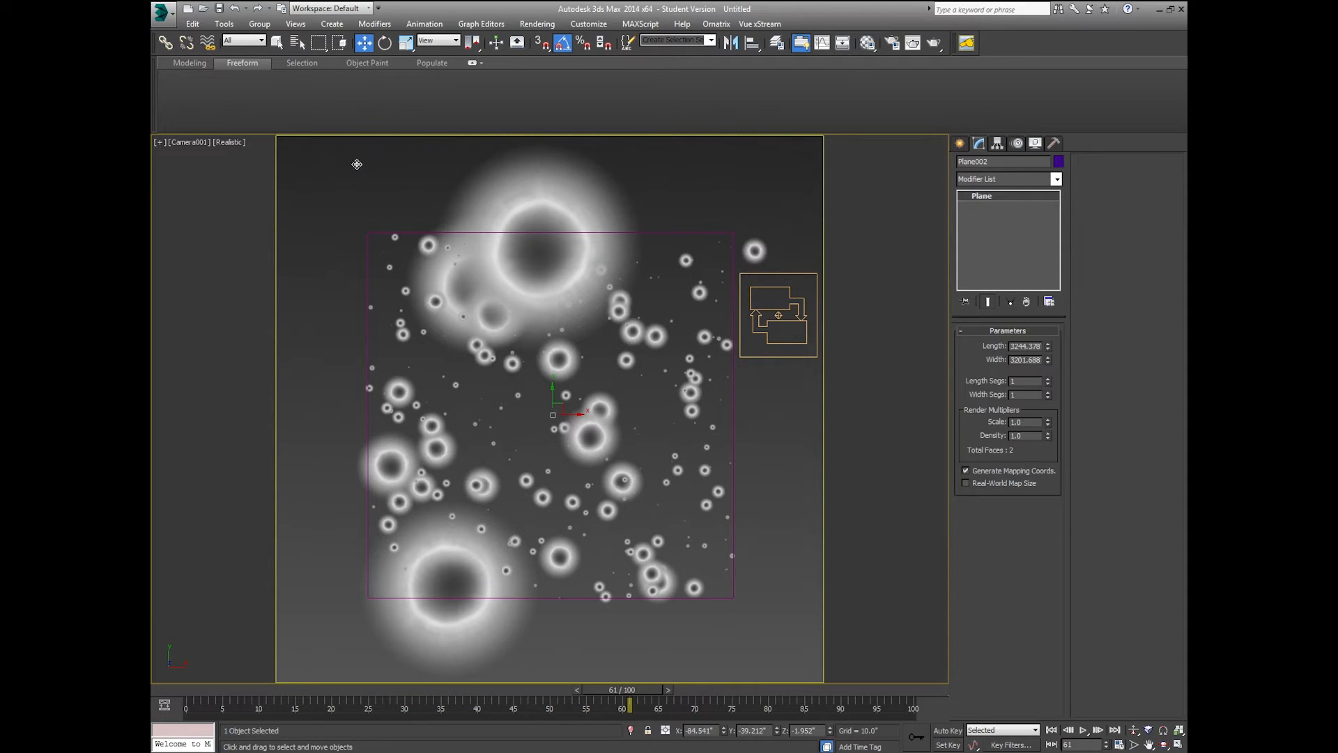
- Save the scene as MoonCrater_Tutorial in the Moon Craters folder under Dropbox, RagdollStudios, Tutorials on the E: drive
click(162, 12)
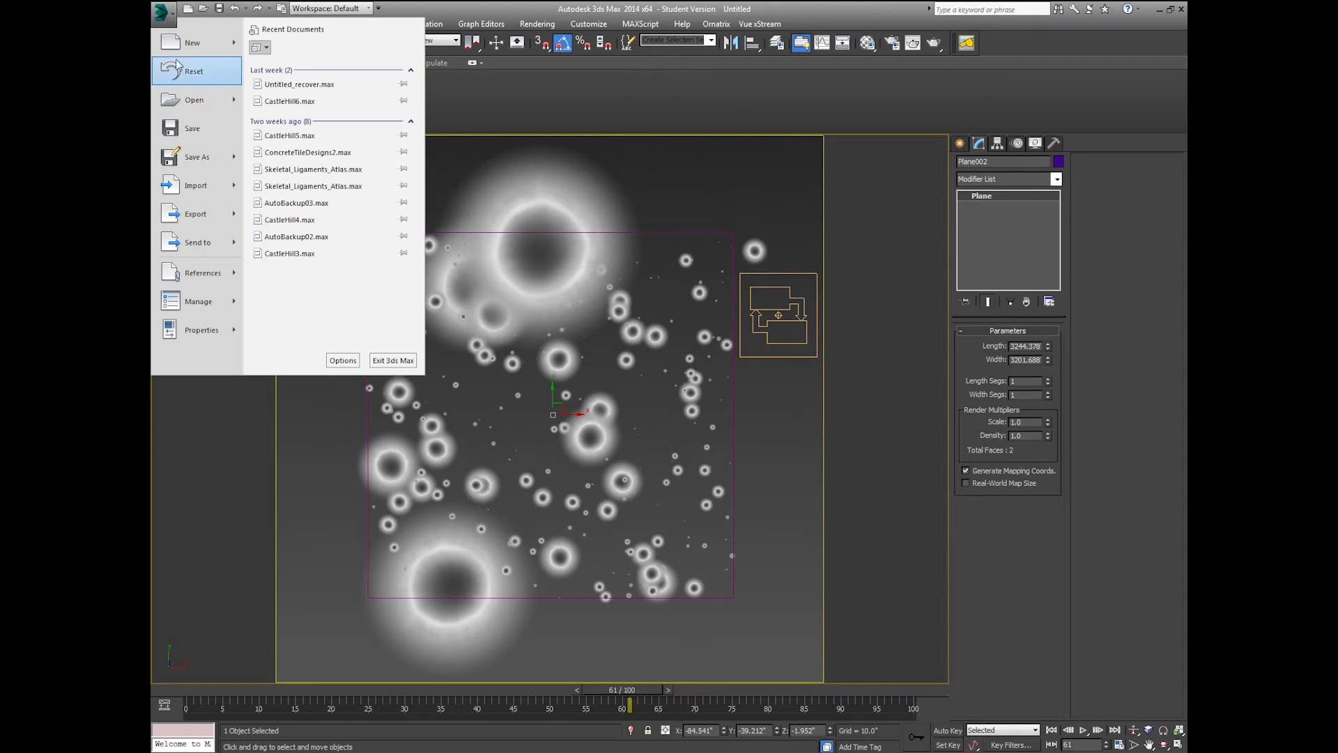
click(196, 156)
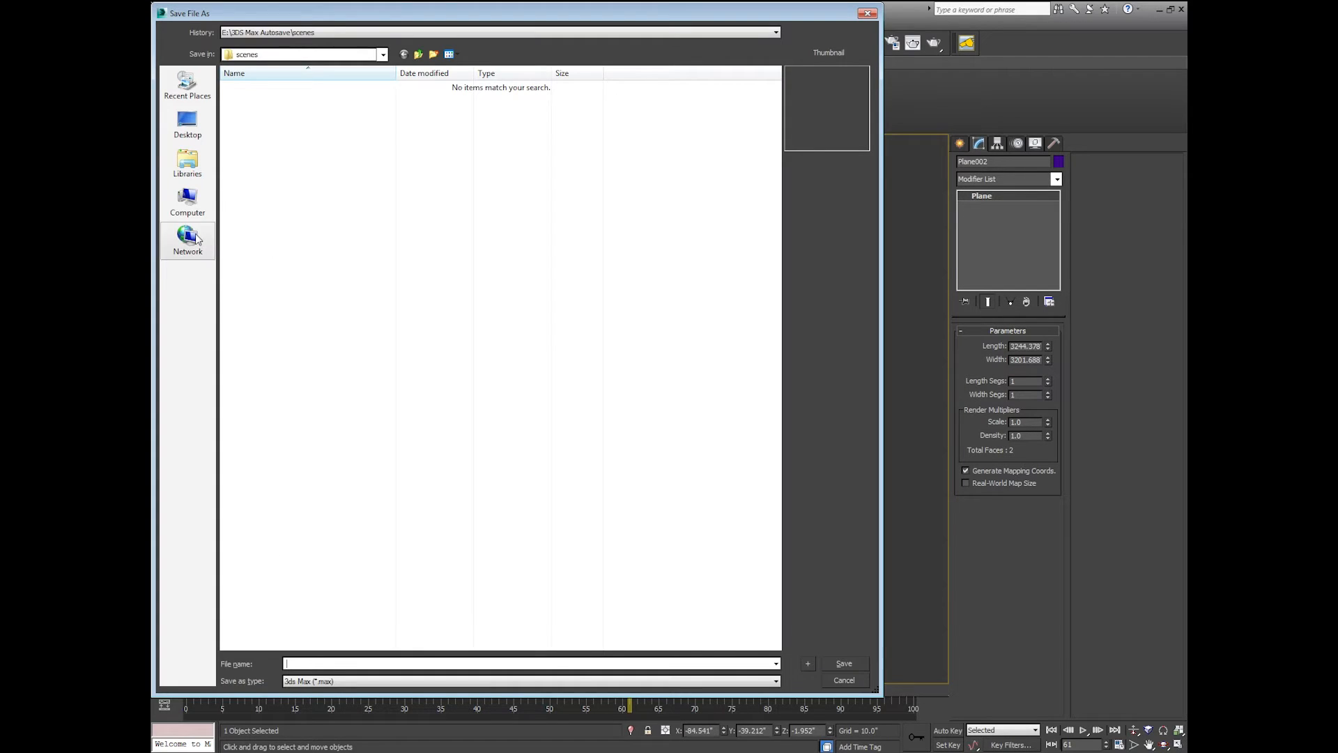
click(187, 202)
double_click(468, 100)
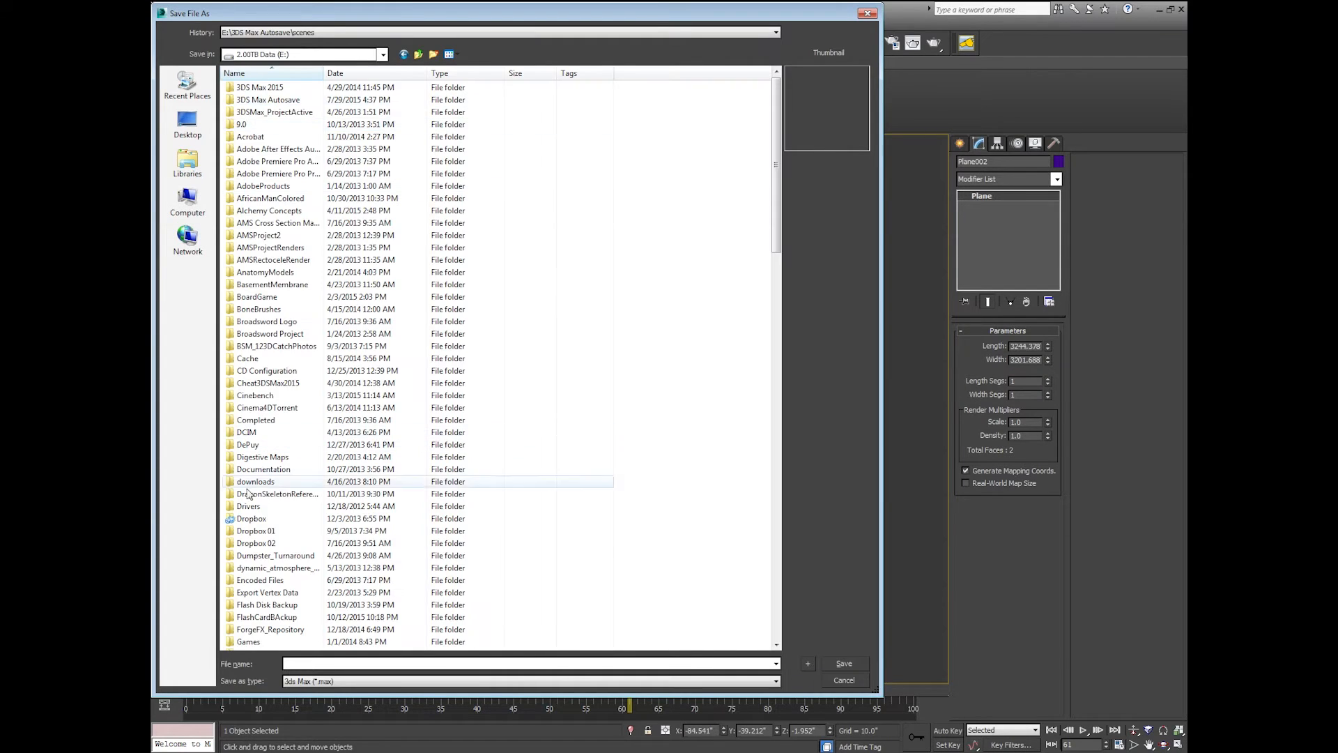
double_click(251, 519)
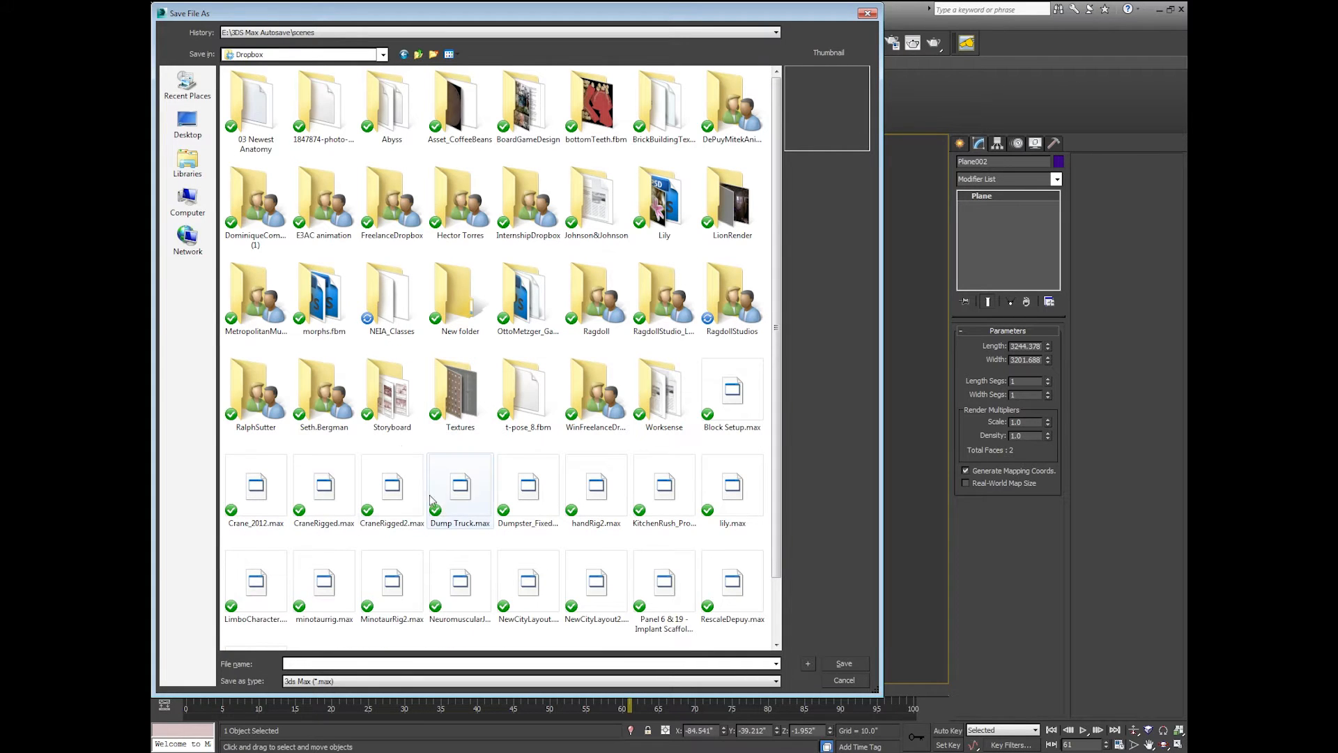
double_click(721, 312)
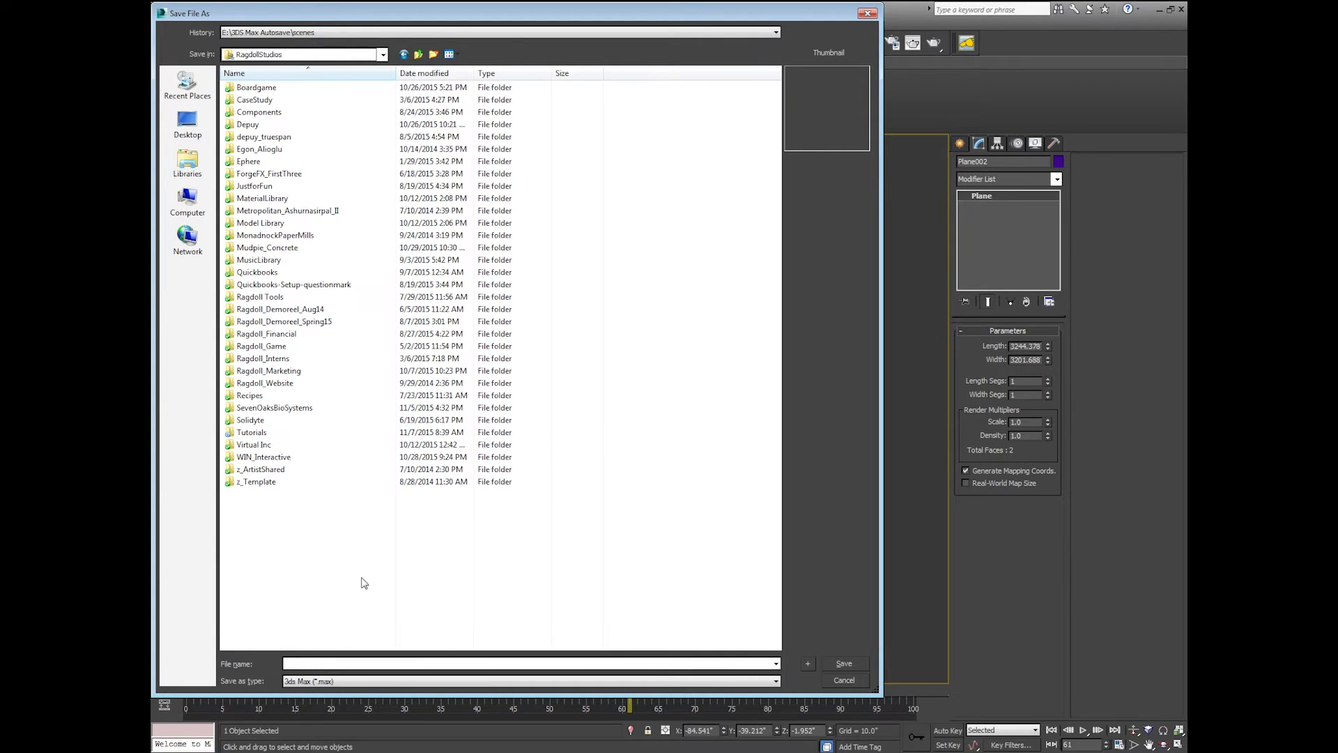
double_click(252, 432)
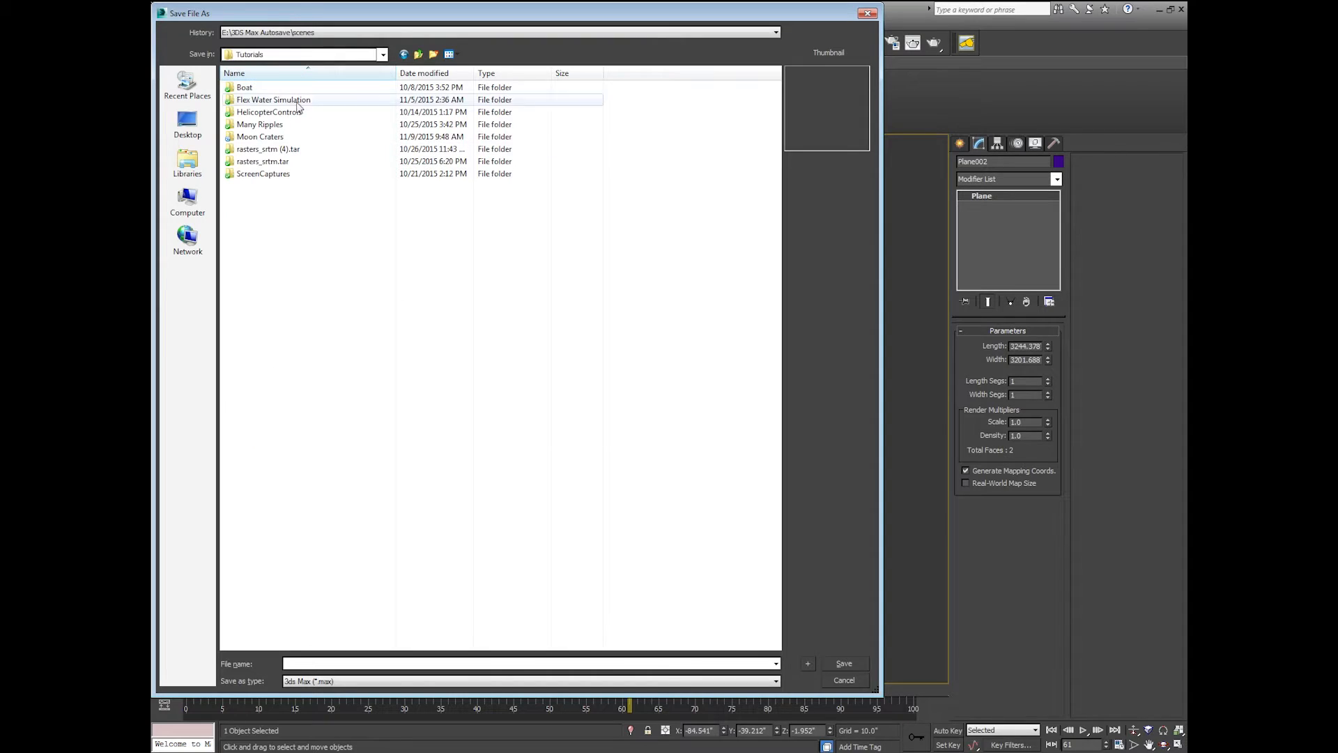
double_click(285, 138)
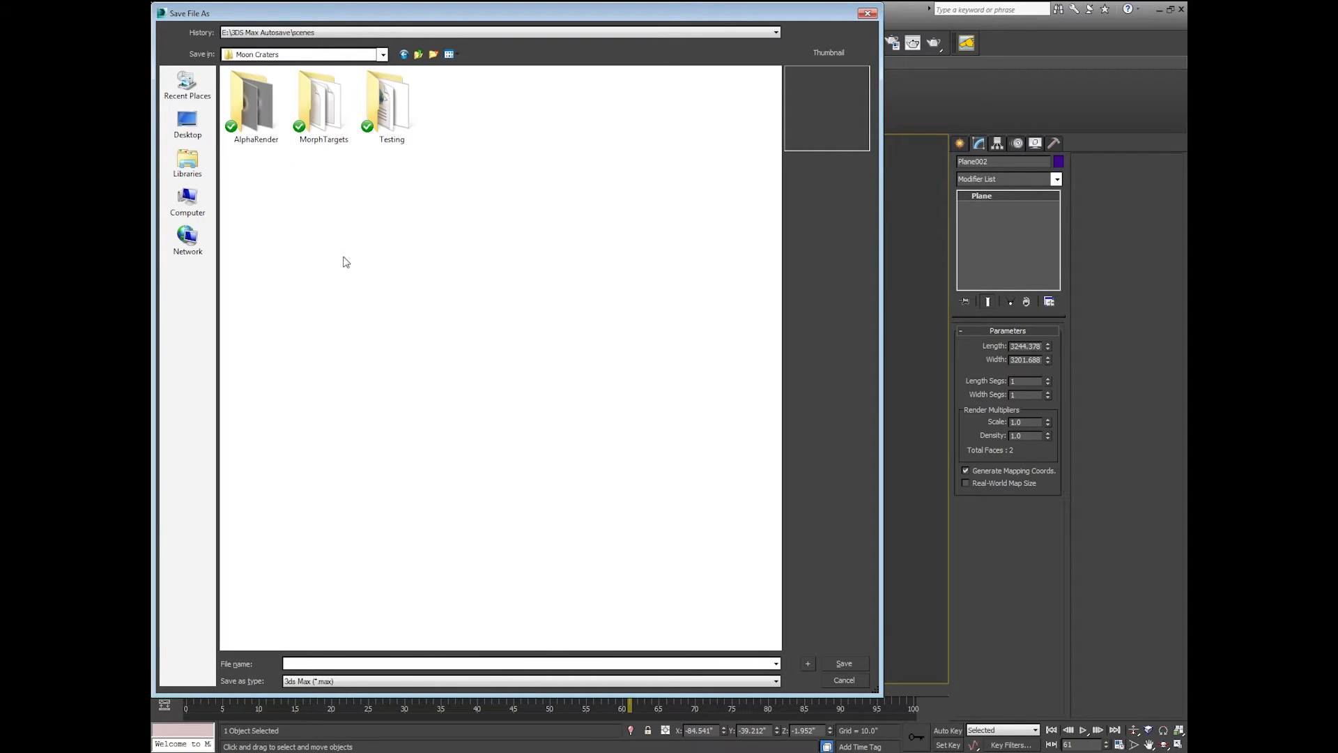
click(351, 662)
text(MoonCrater_Tutorial)
key(Return)
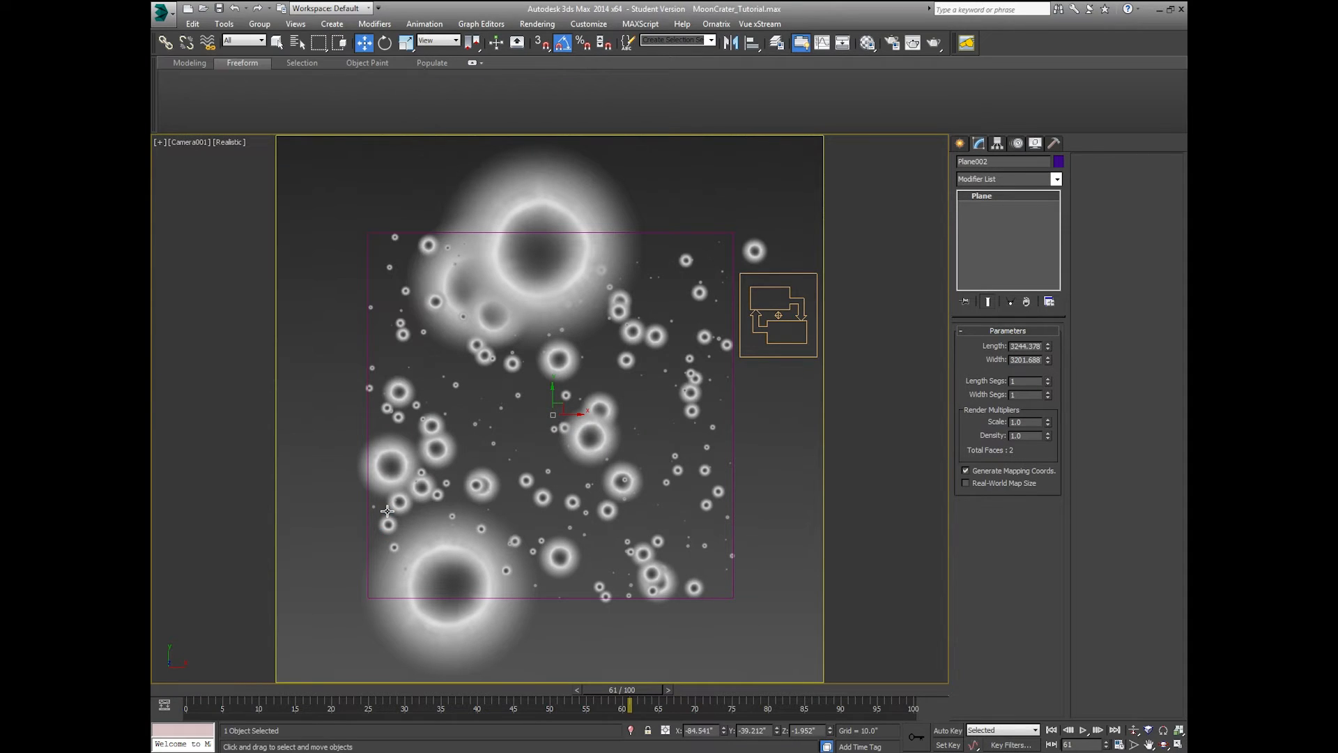
- Open the Render Setup and extend the active time segment to run from frame 0 to 300
click(538, 26)
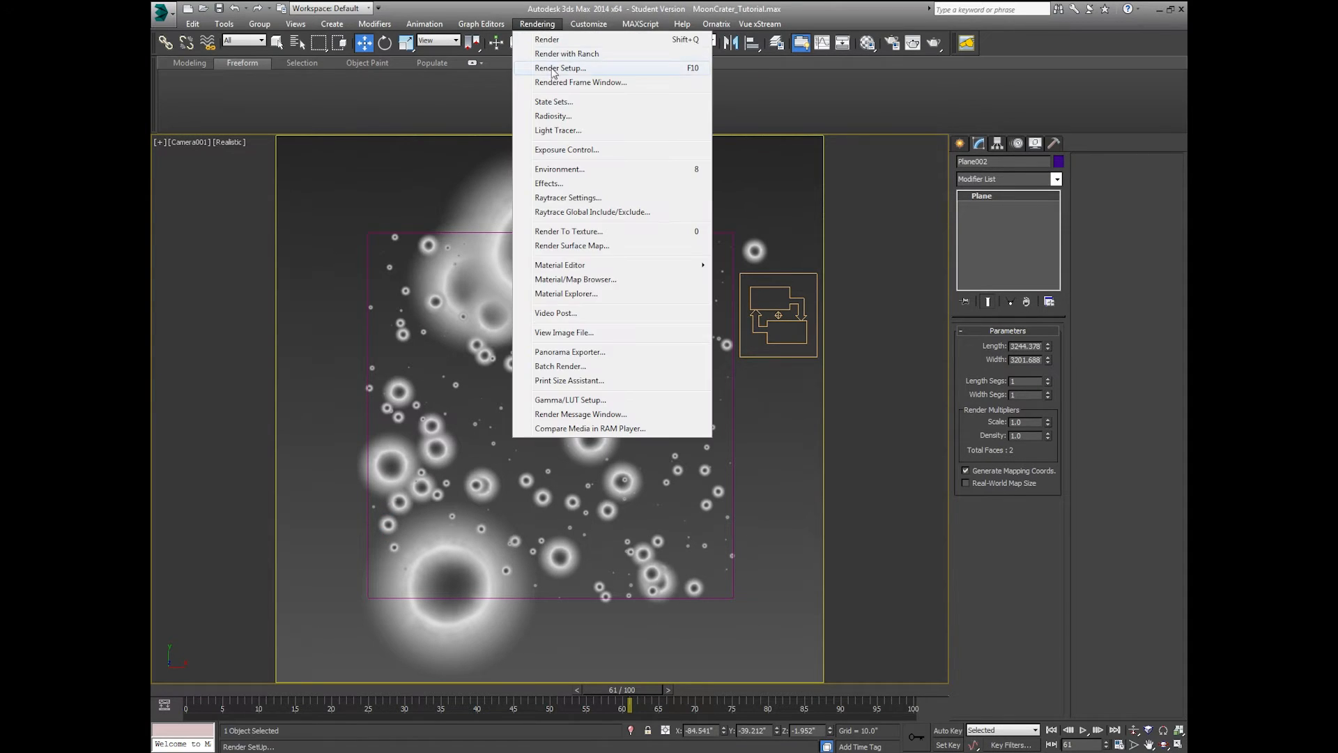
click(556, 69)
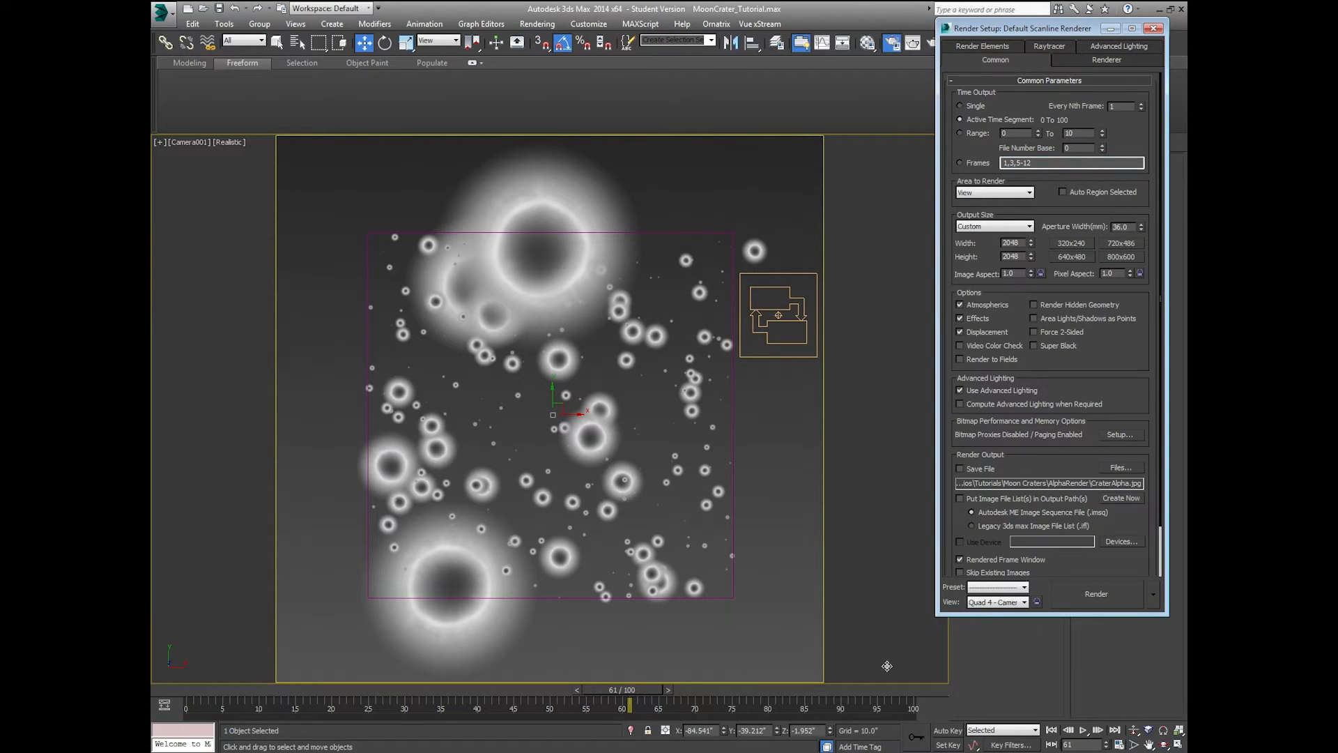
ctrl+alt+right_drag(885, 703, 692, 722)
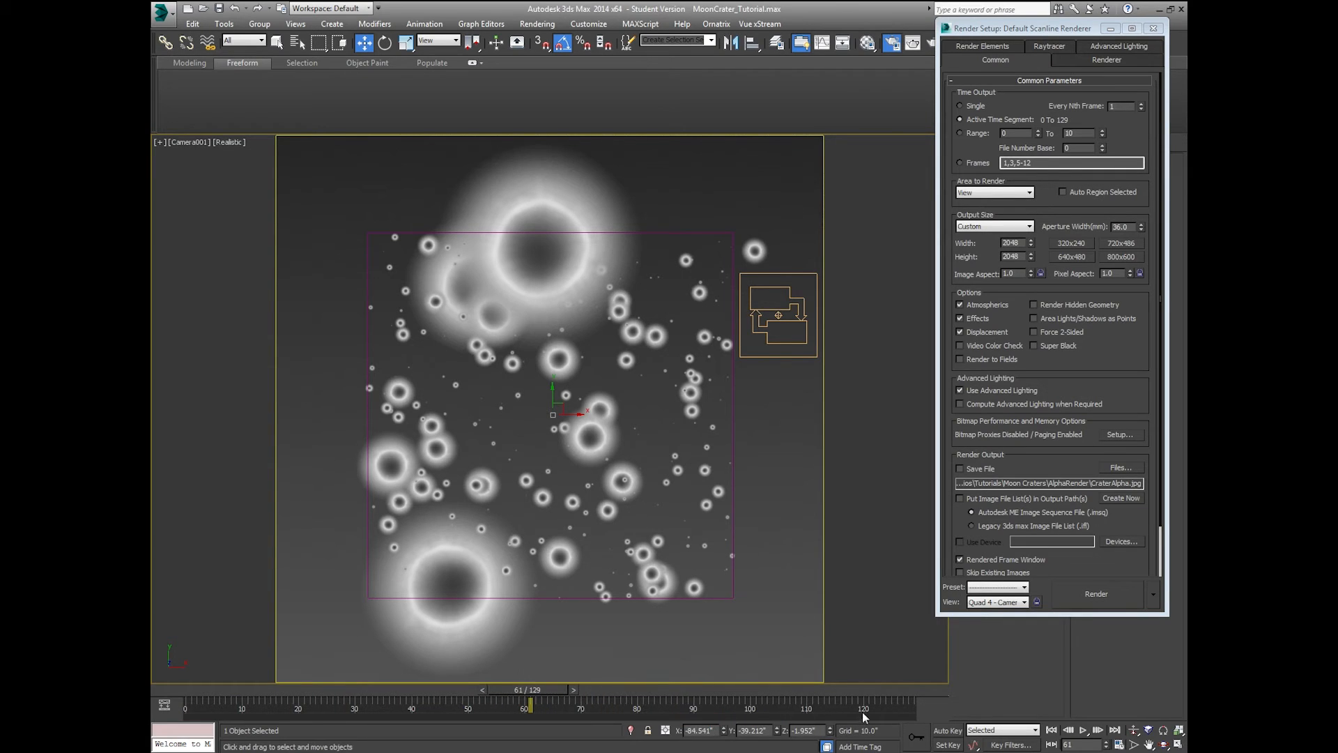
ctrl+alt+right_drag(862, 712, 686, 700)
mouse_move(781, 707)
ctrl+alt+right_down()
mouse_move(691, 706)
mouse_move(755, 704)
ctrl+alt+right_up()
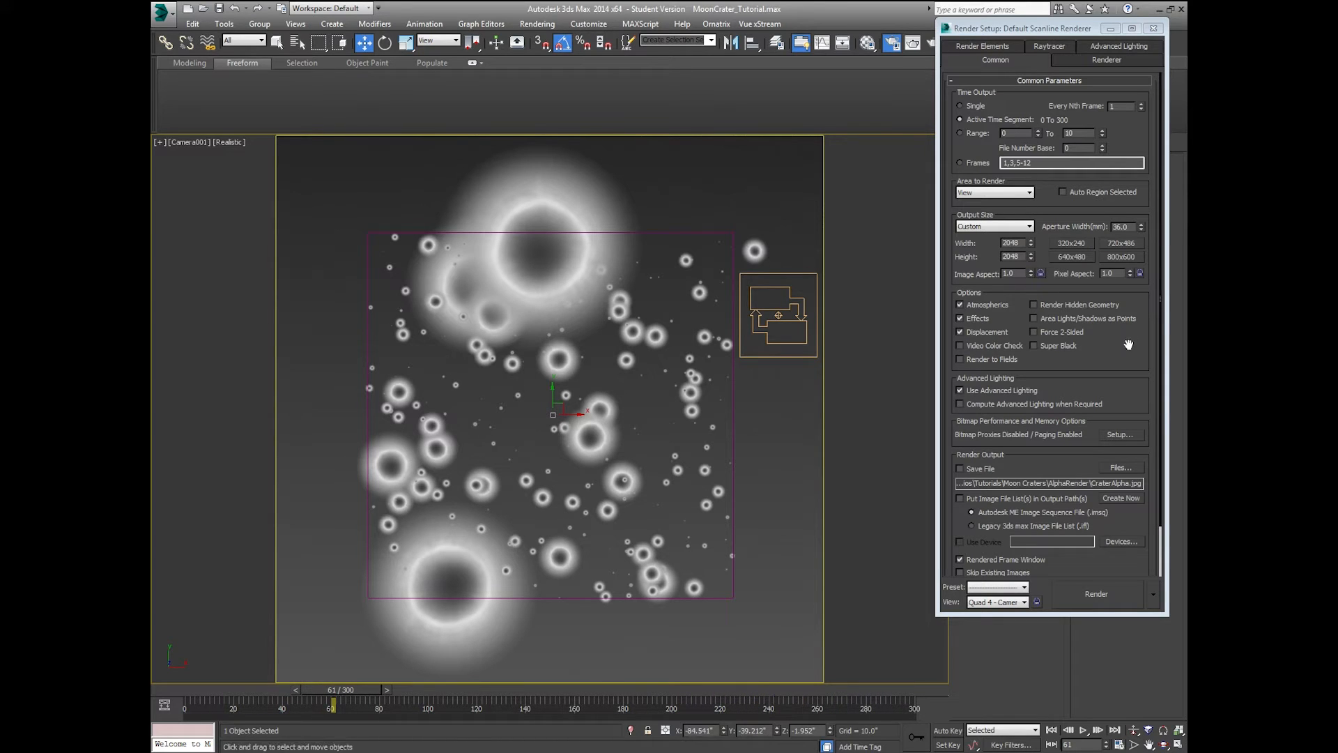
- Enable saving the render output to file and browse its save location up to the Moon Craters folder
click(979, 469)
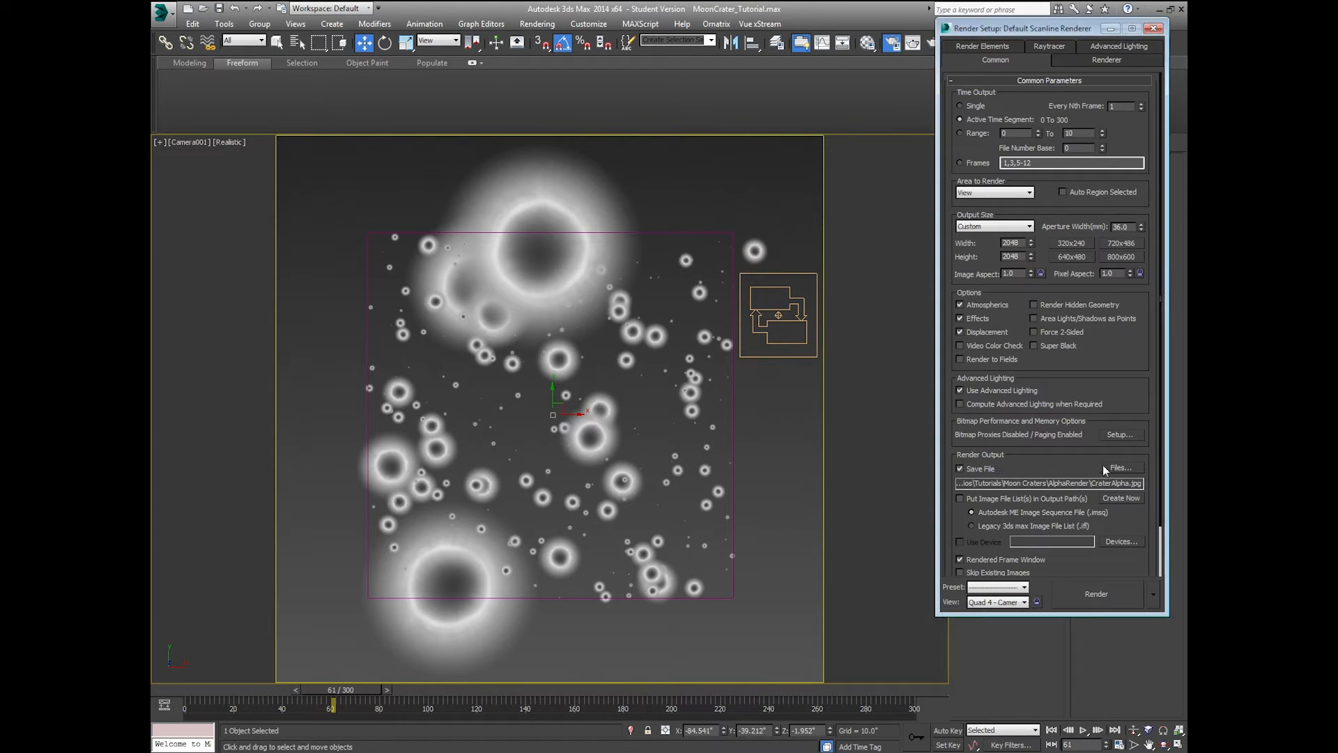
click(1120, 468)
drag(926, 36, 713, 57)
click(880, 111)
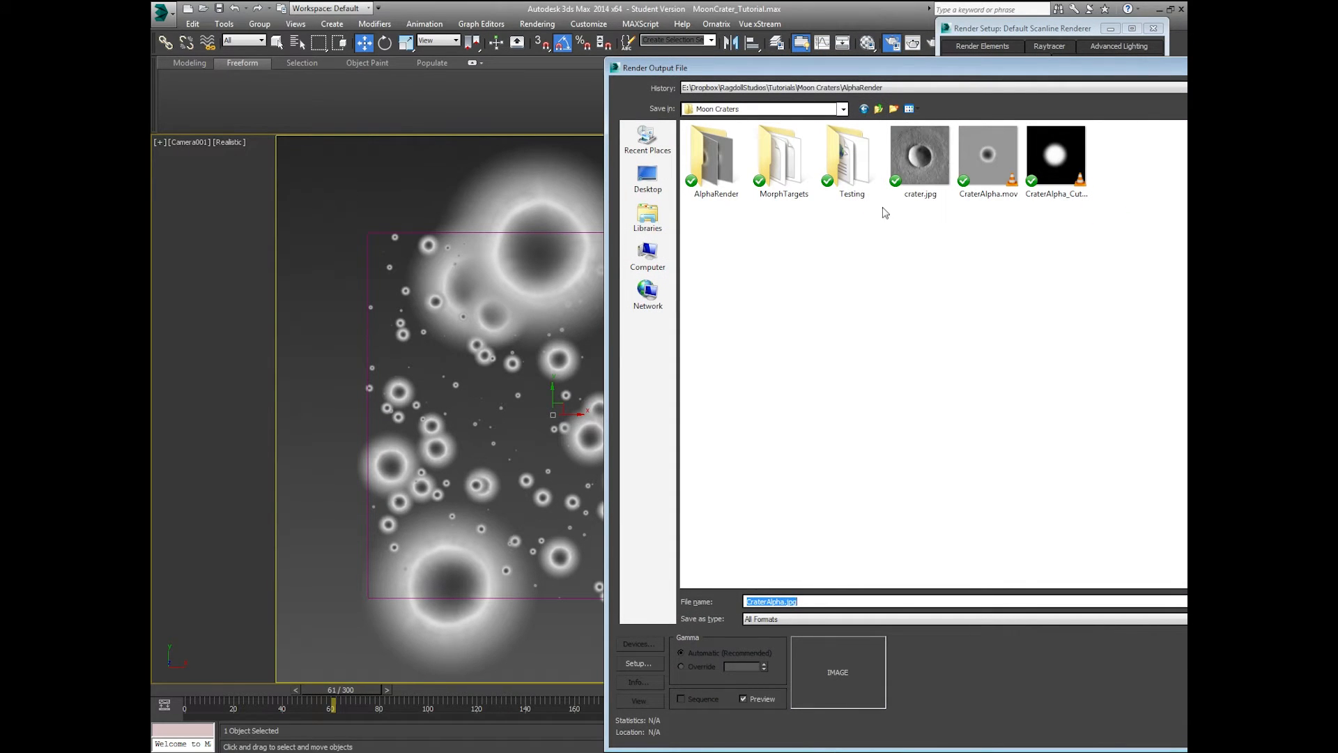
drag(908, 70, 720, 31)
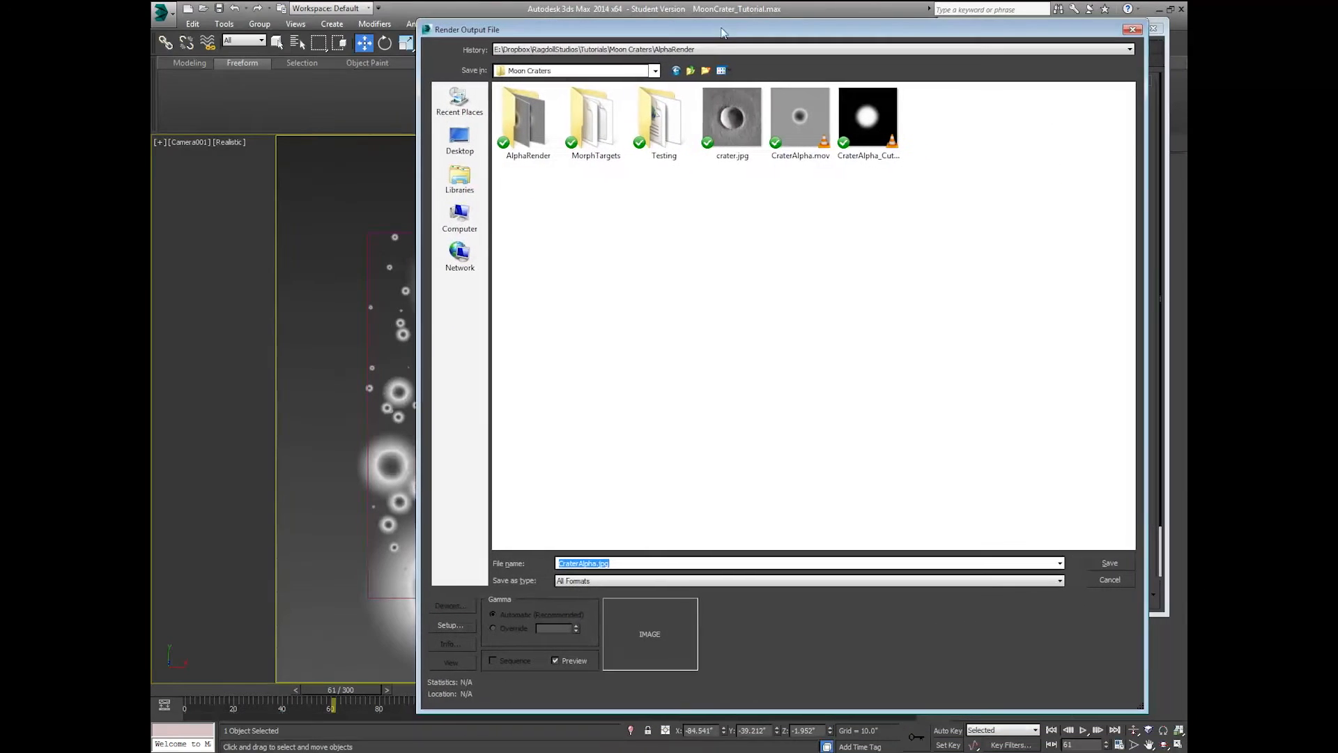
- Create a folder named LunarCrater_Displacement inside Moon Craters and open it as the render output location
click(707, 72)
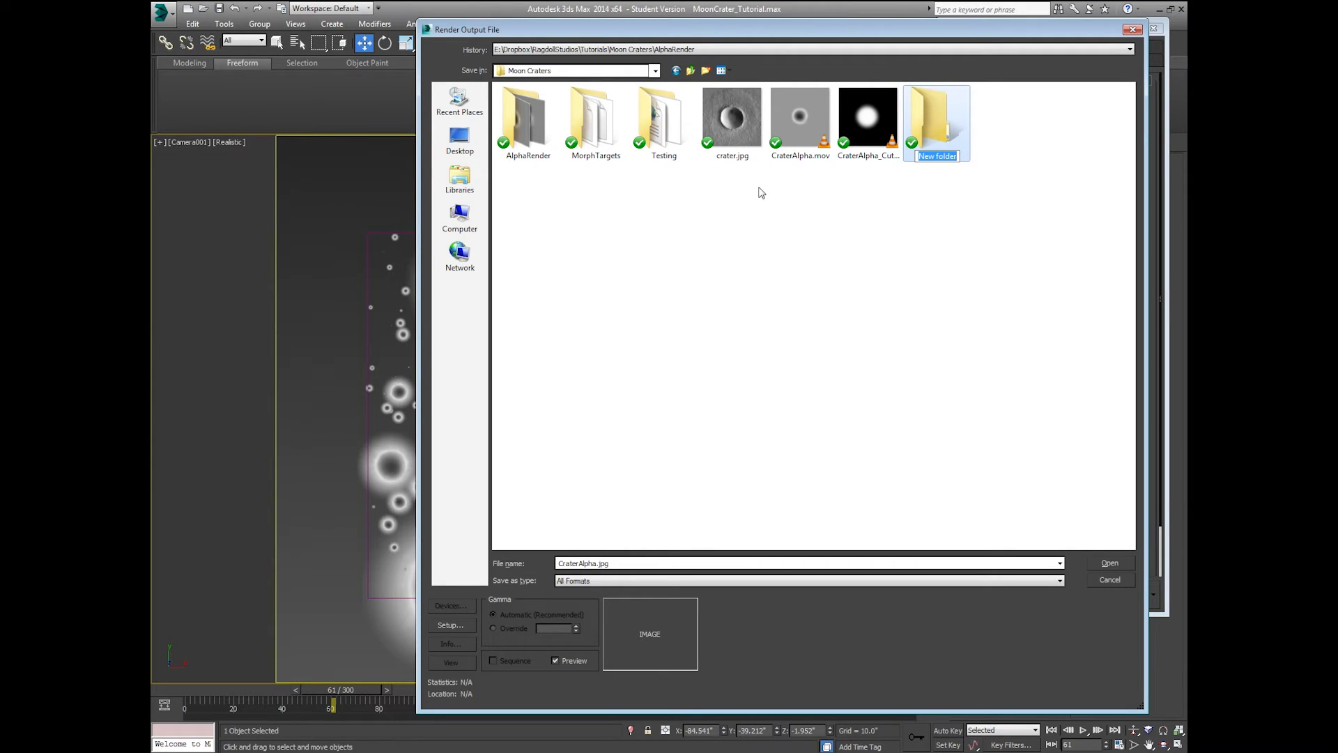
text(C)
text(unarCrater_)
text(Di)
text(splacement)
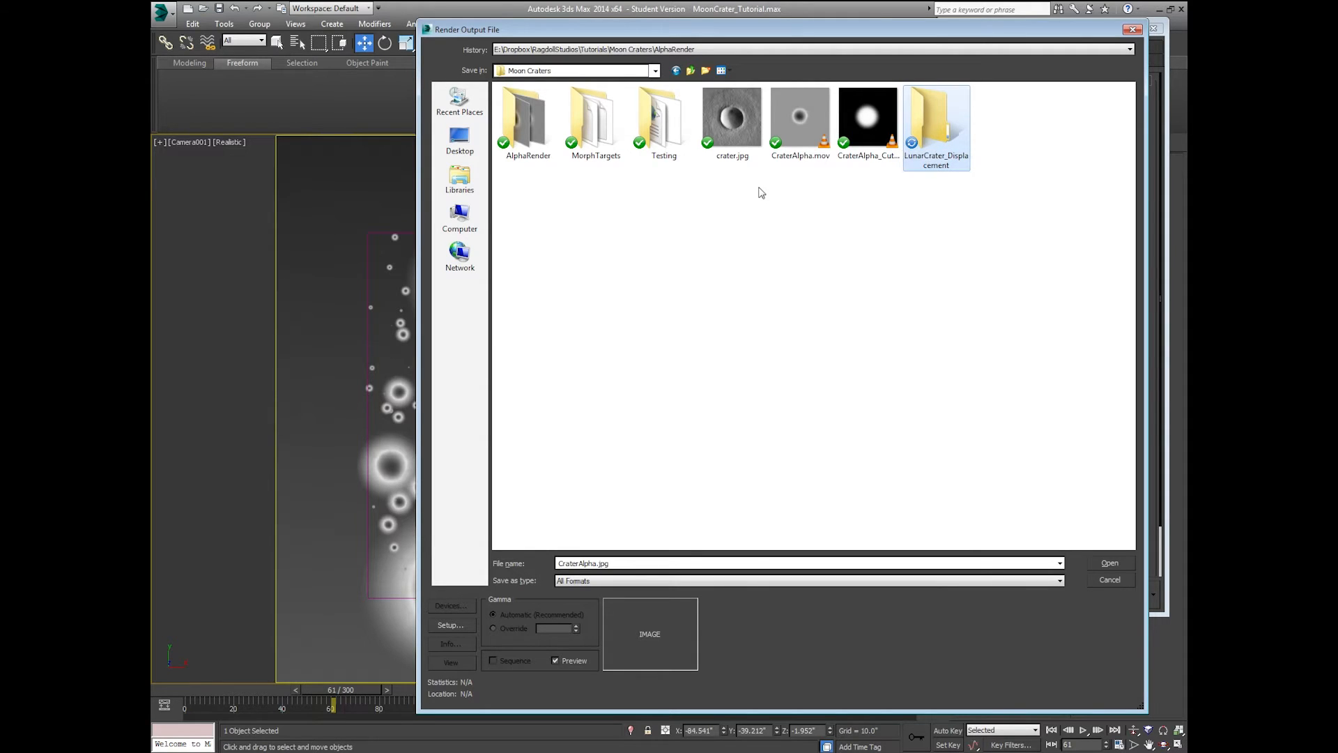
key(Return)
double_click(924, 120)
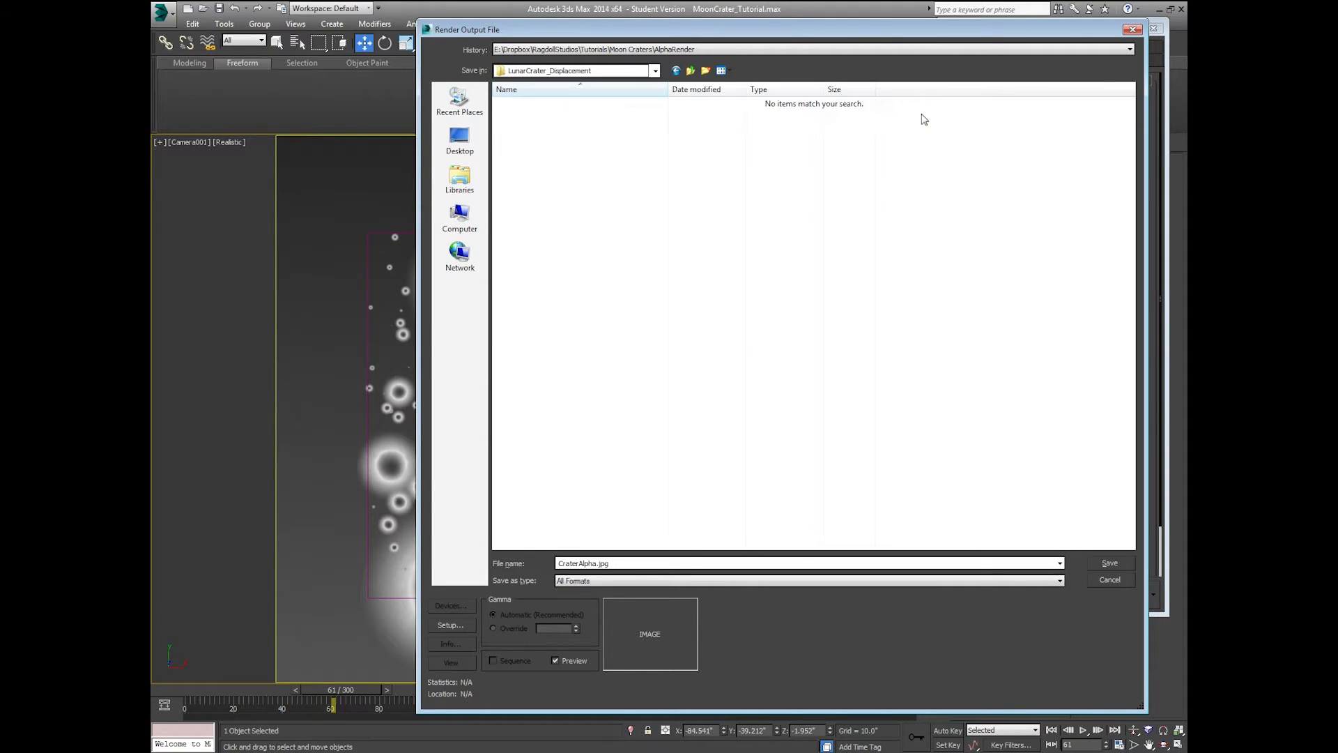
- Name the render output file CraterDisplacement.jpg, confirm it, and close the Render Setup
click(598, 563)
text(Dis)
text(placement)
key(Return)
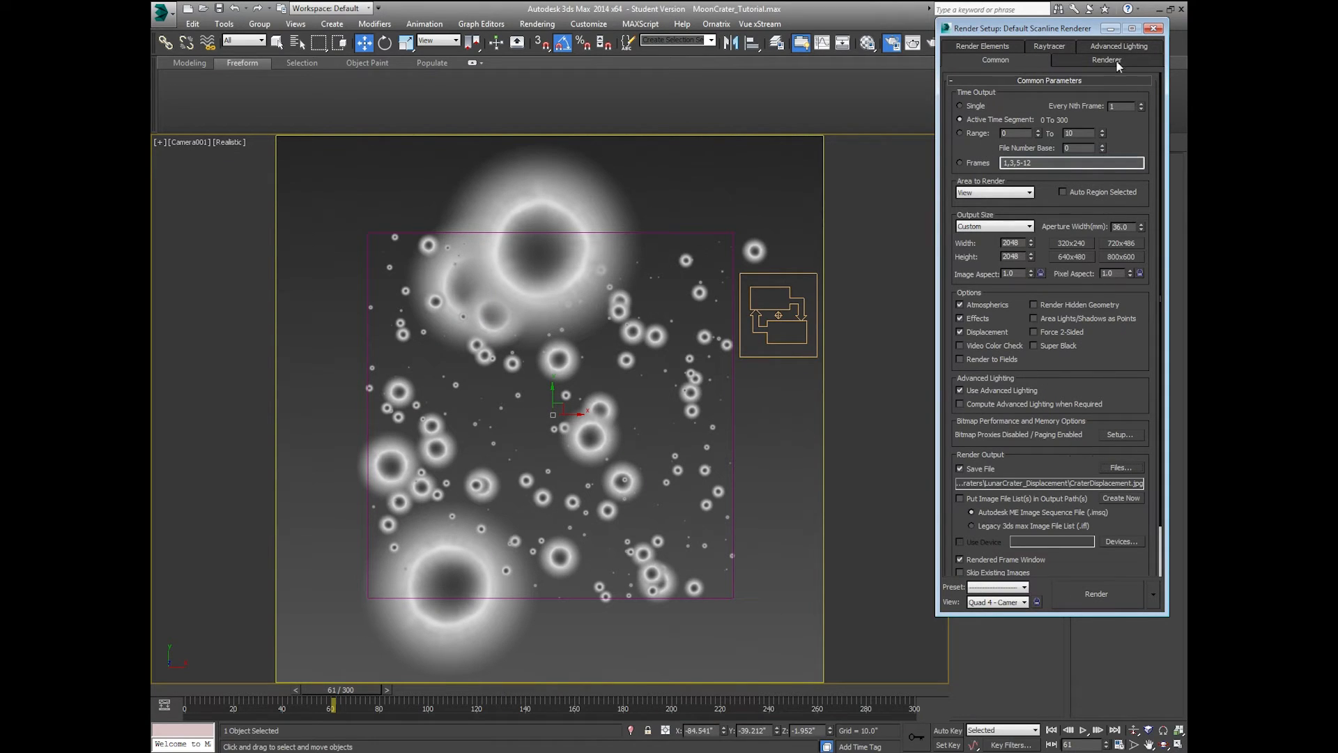
click(1153, 29)
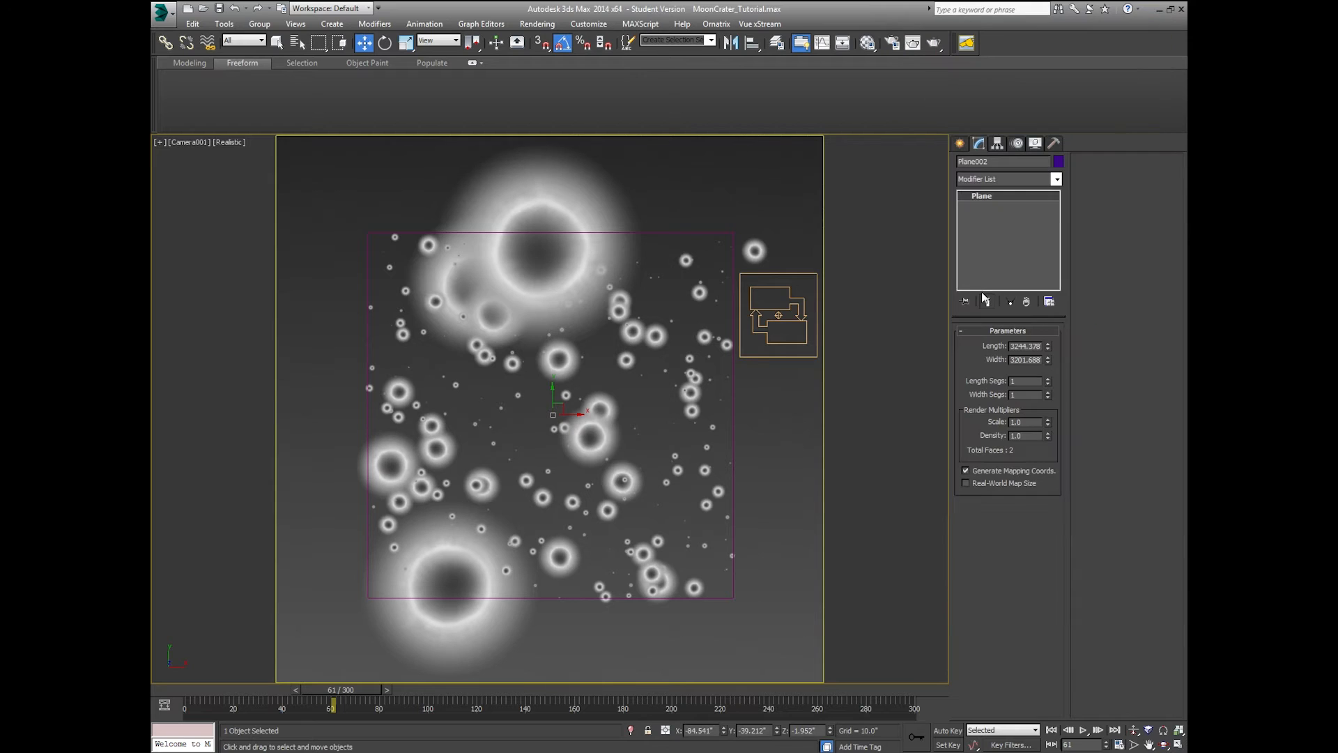
- Select PF Source 001 and set the Emit Stop of its Birth 001 operator to 250 in Particle View
click(782, 309)
key(h)
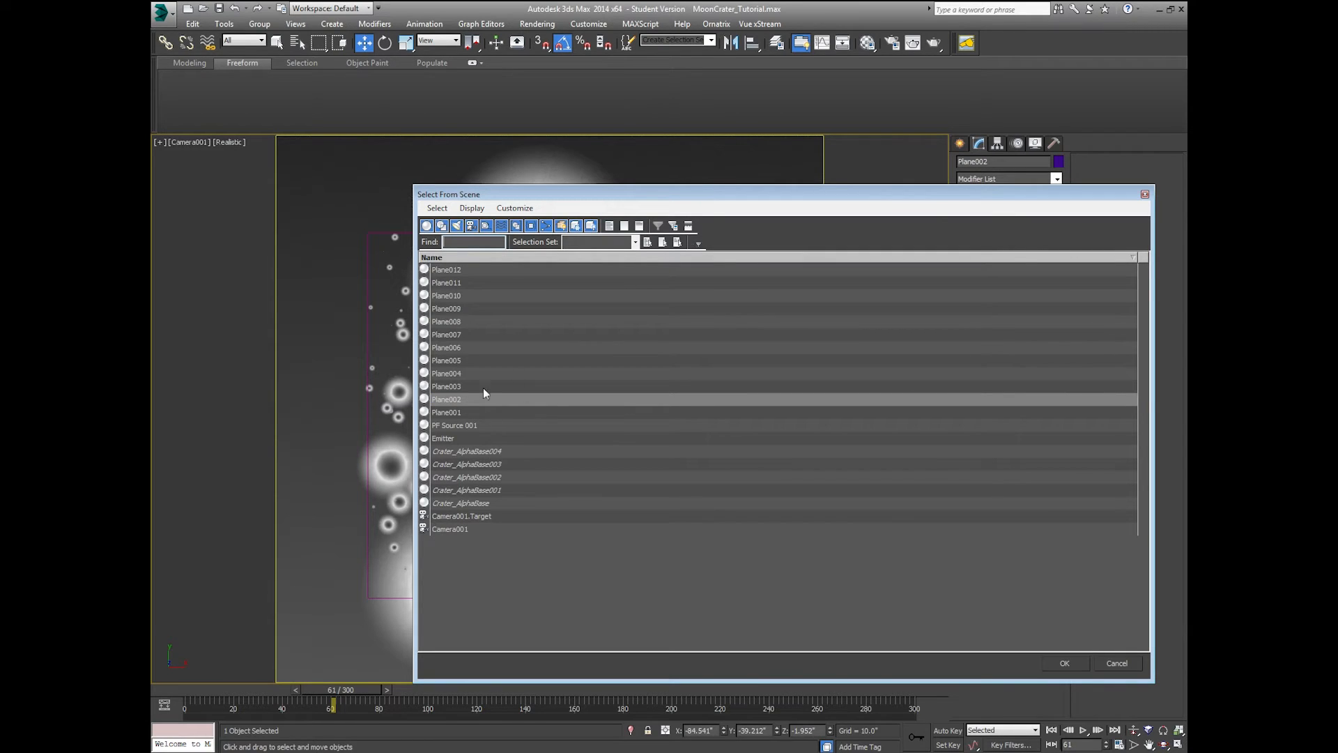
click(460, 425)
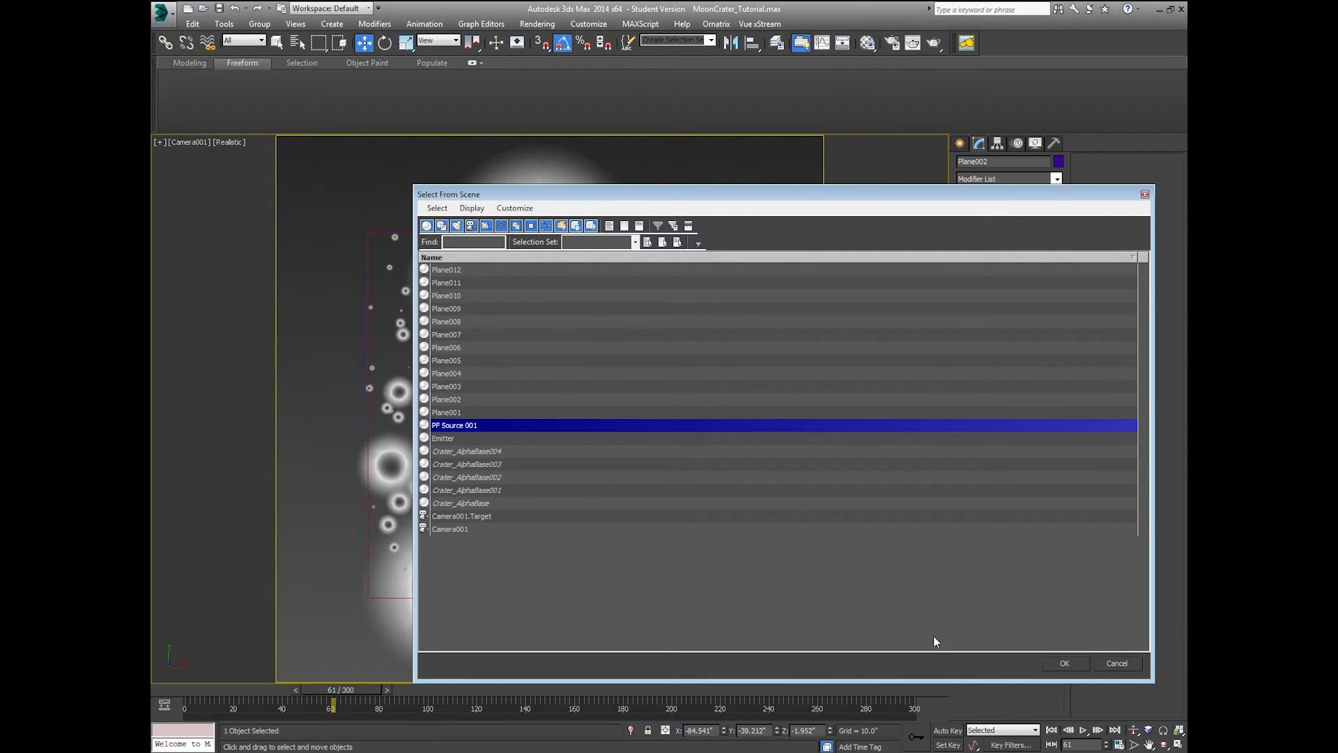
click(1062, 666)
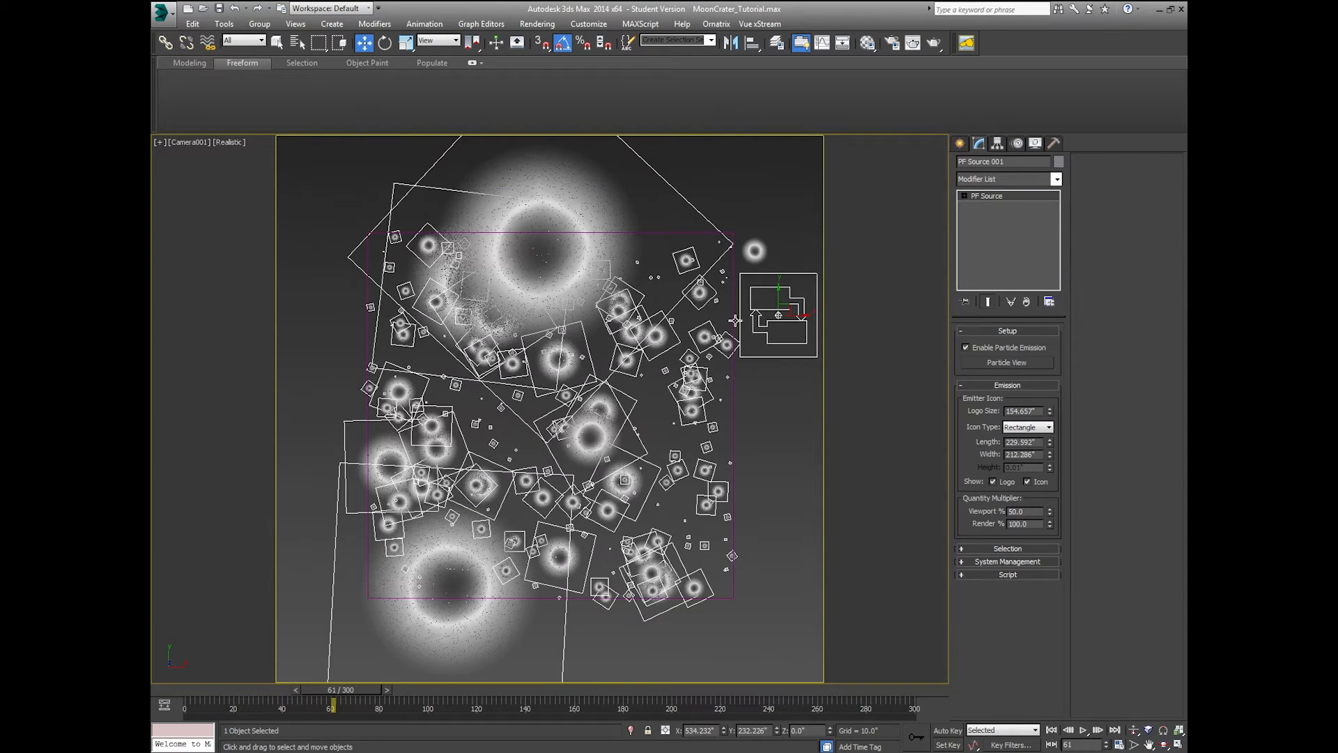
click(1010, 363)
click(792, 192)
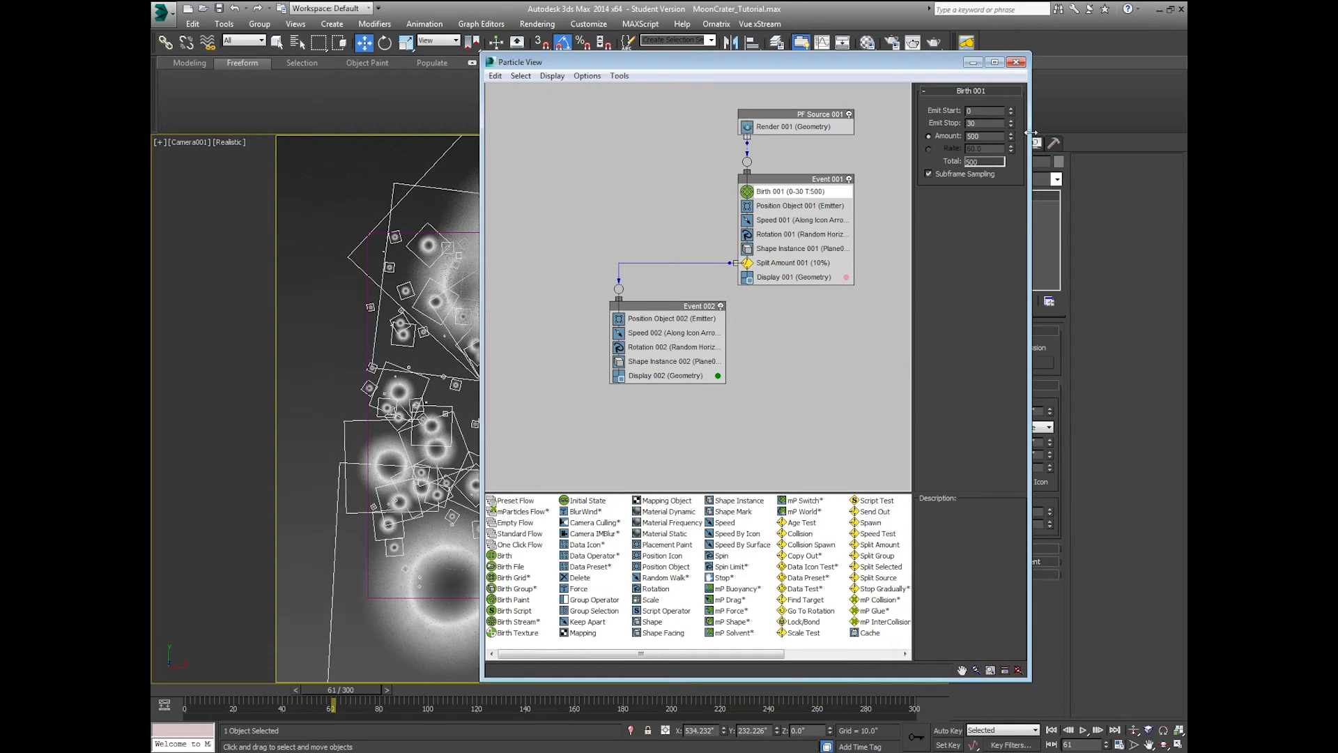
double_click(986, 123)
text(3)
text(25)
key(Return)
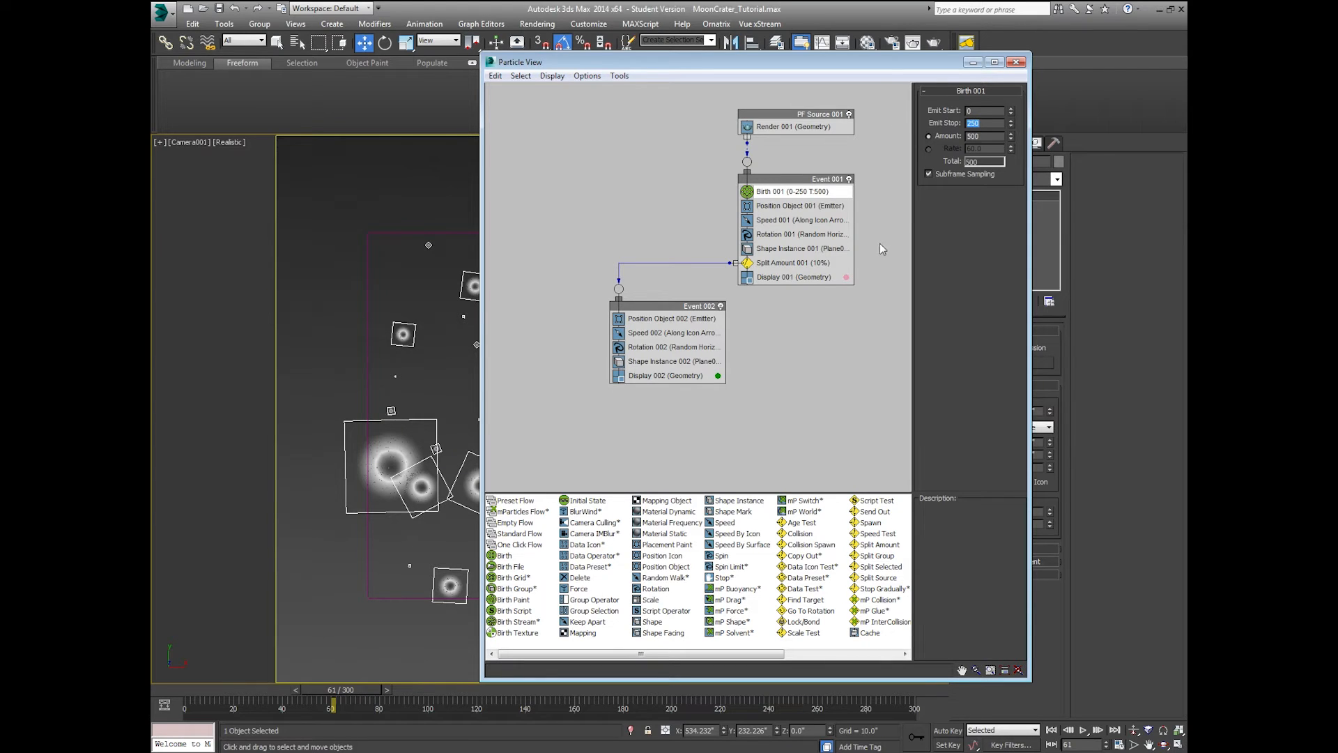
click(973, 62)
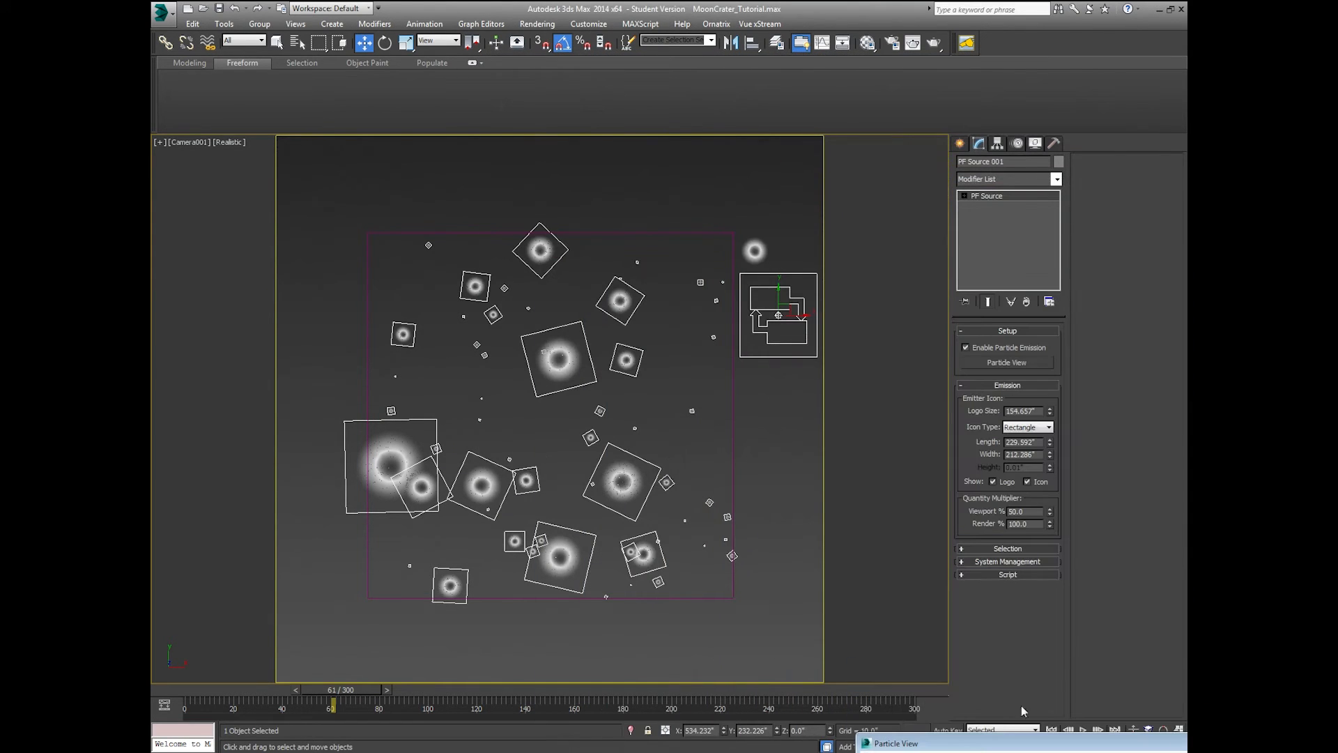
- Scrub the particle animation from frame 0 to 300, test-render the camera view at frame 300, and dismiss the render
drag(314, 692, 151, 651)
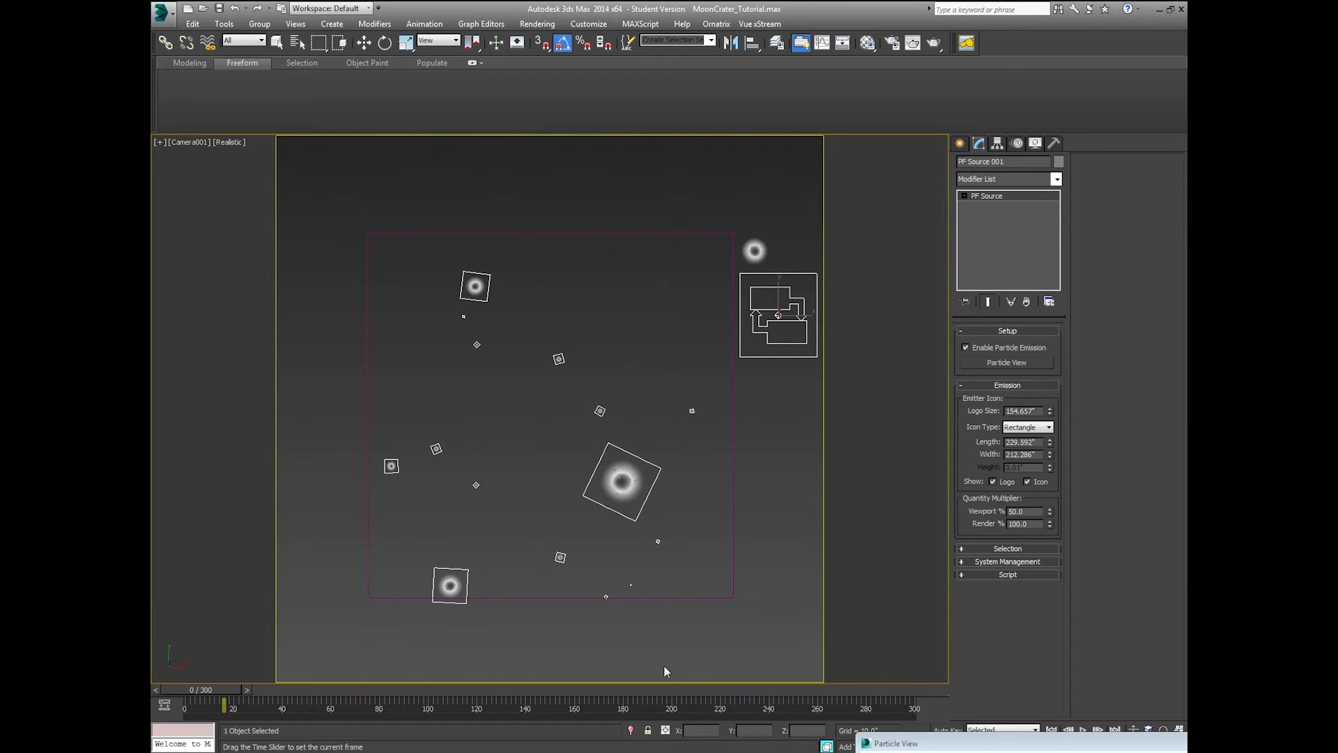
drag(664, 671, 922, 699)
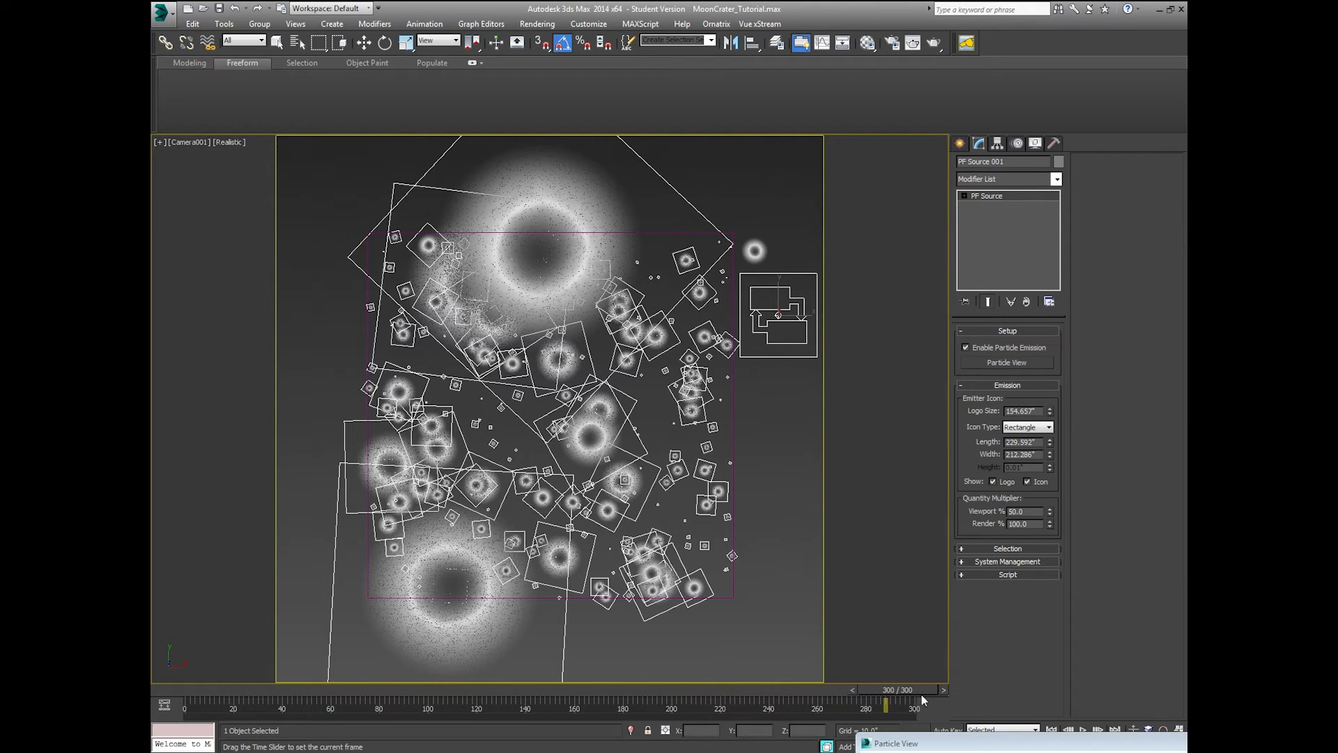
key(w)
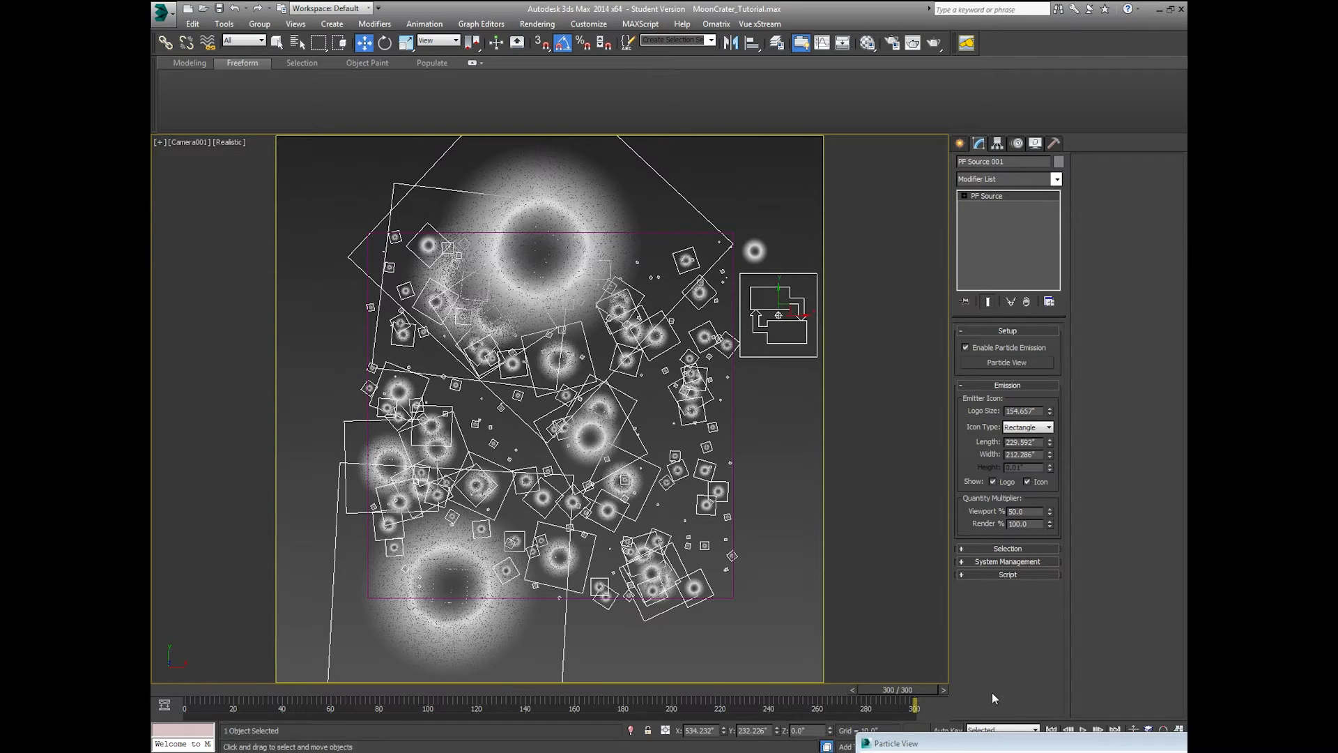
key(shift+q)
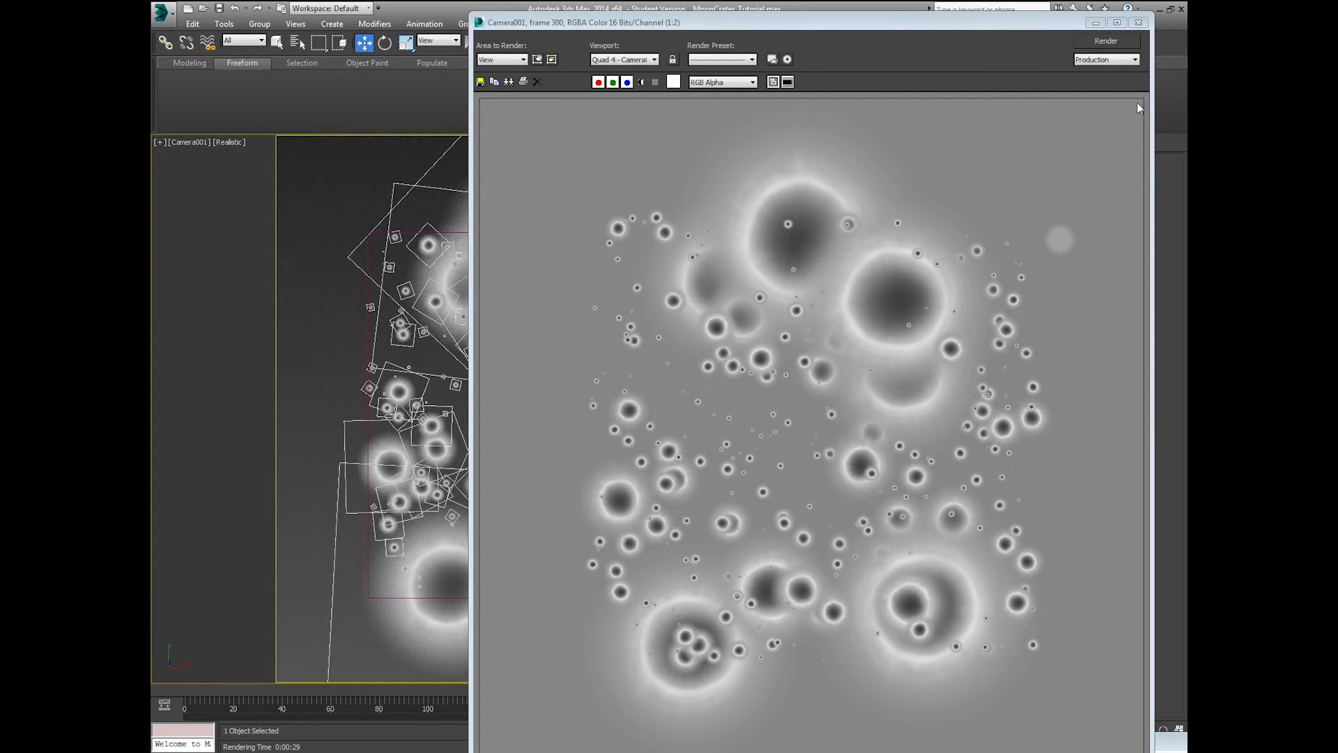
click(1139, 24)
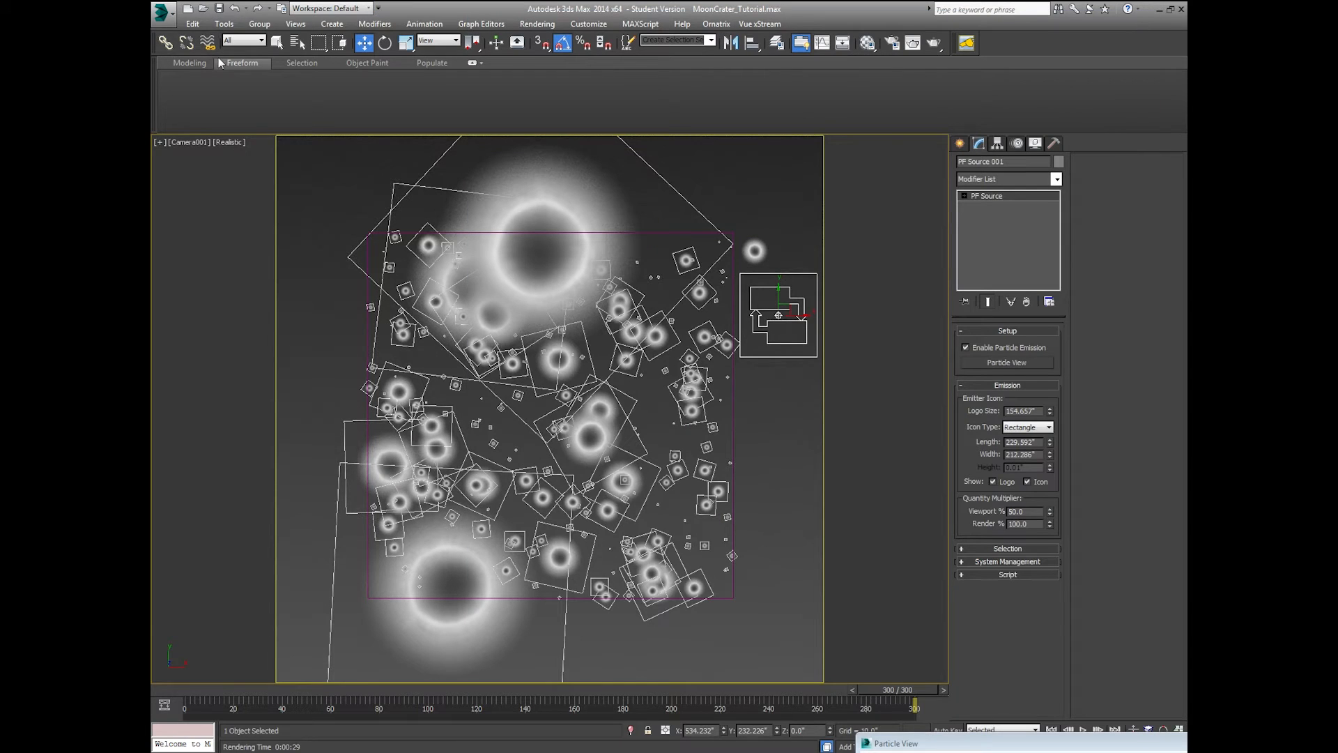
- Save the scene and render the Camera001 sequence for frames 0 to 300, closing the render window and Particle View when done
click(219, 10)
click(928, 41)
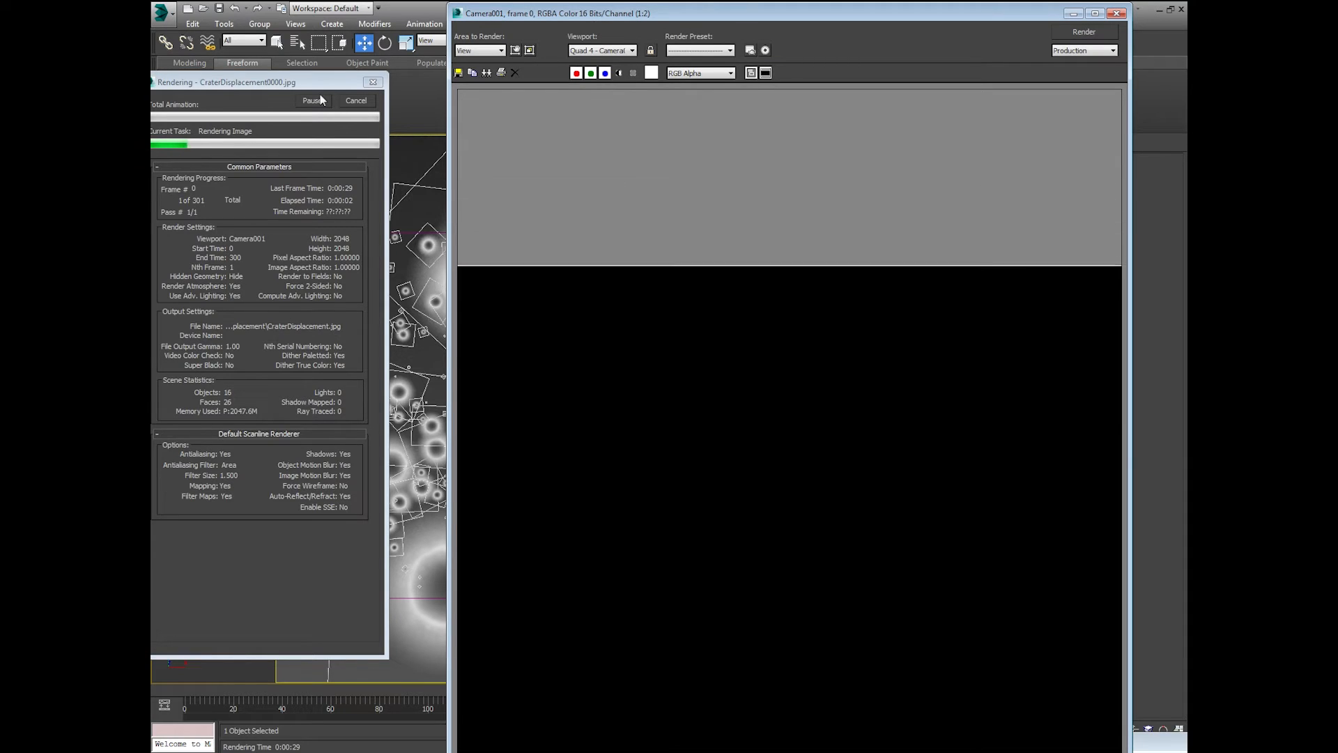
drag(331, 85, 374, 14)
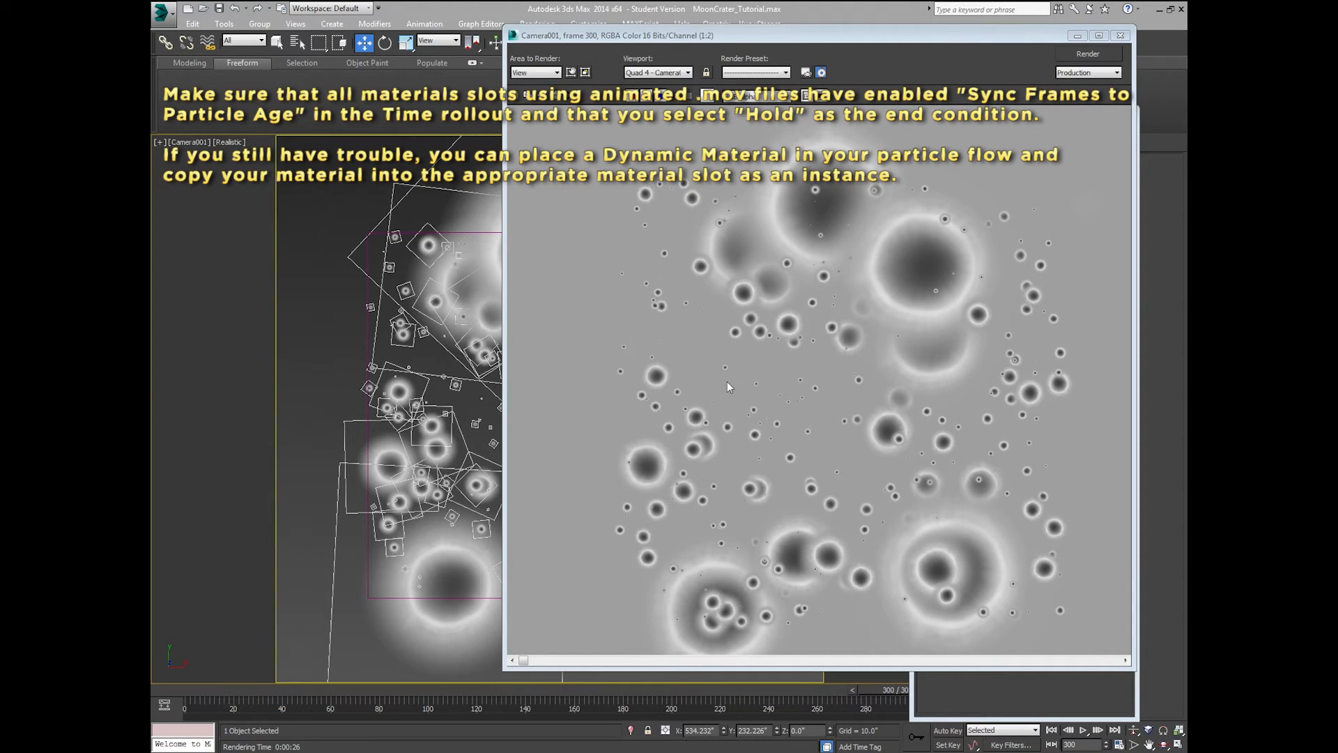
click(1120, 36)
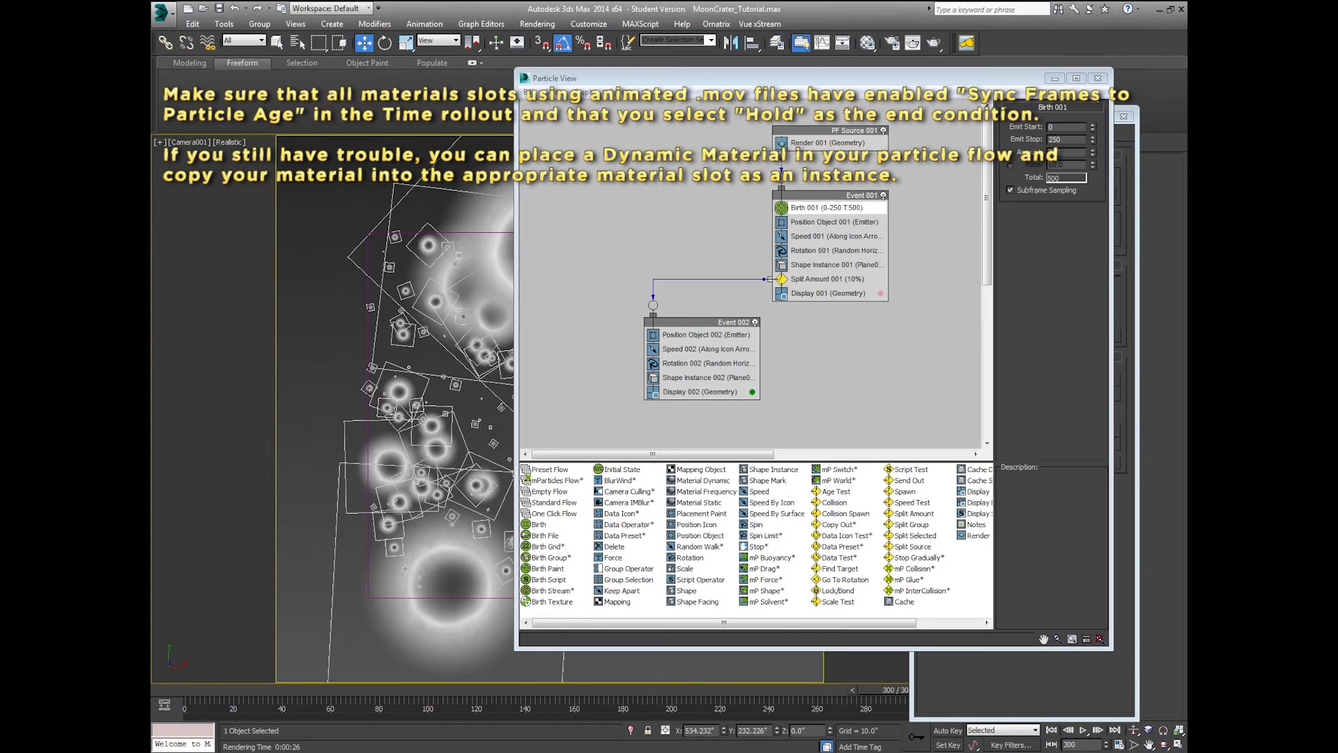
click(1099, 80)
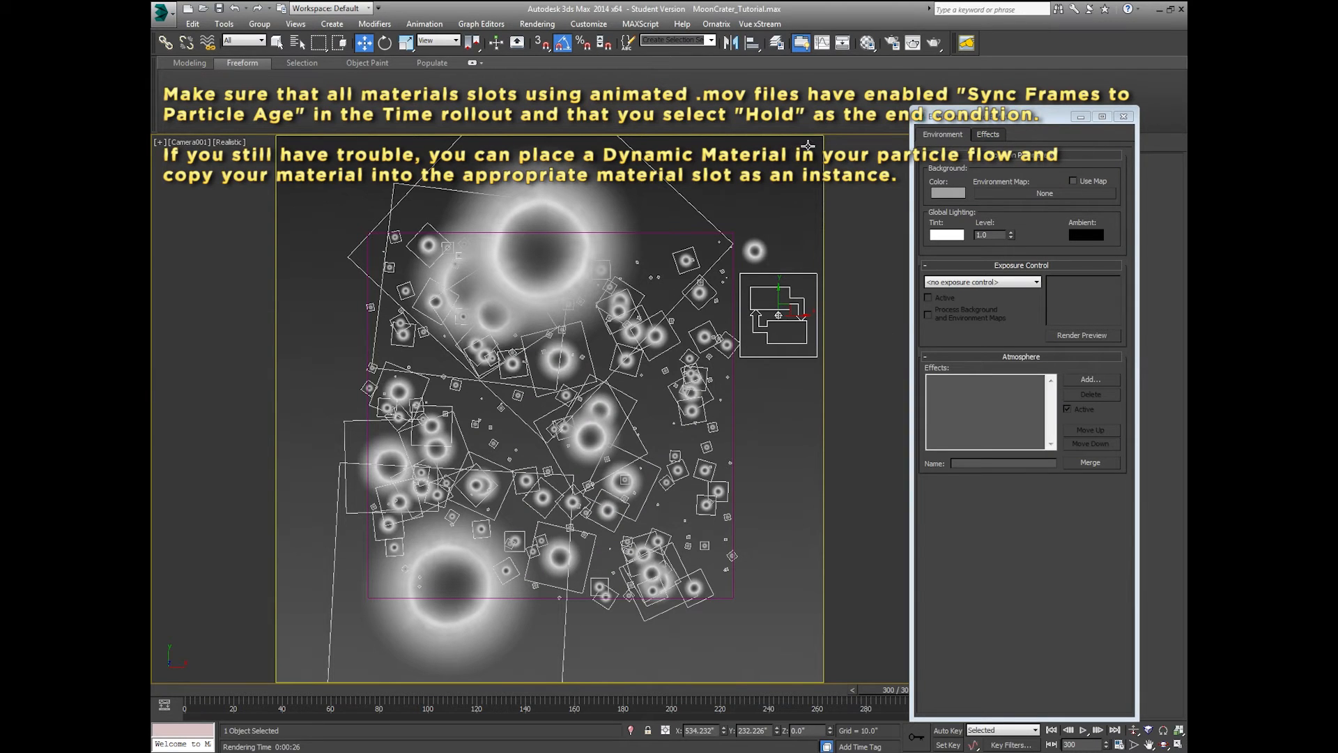
- Select all scene objects in the Perspective view and place them on a new layer named ParticleFlow
key(p)
scroll(812, 156, down, 3)
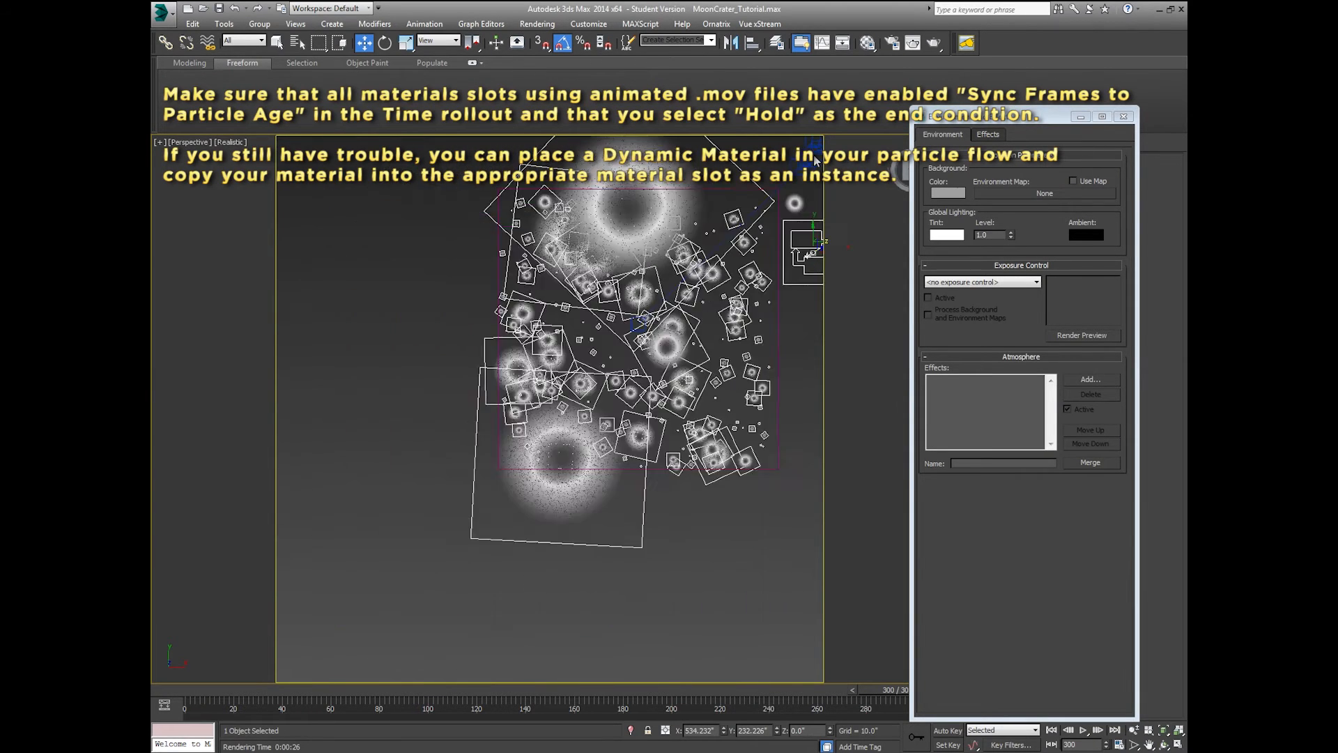
middle_drag(807, 163, 736, 237)
scroll(735, 237, down, 5)
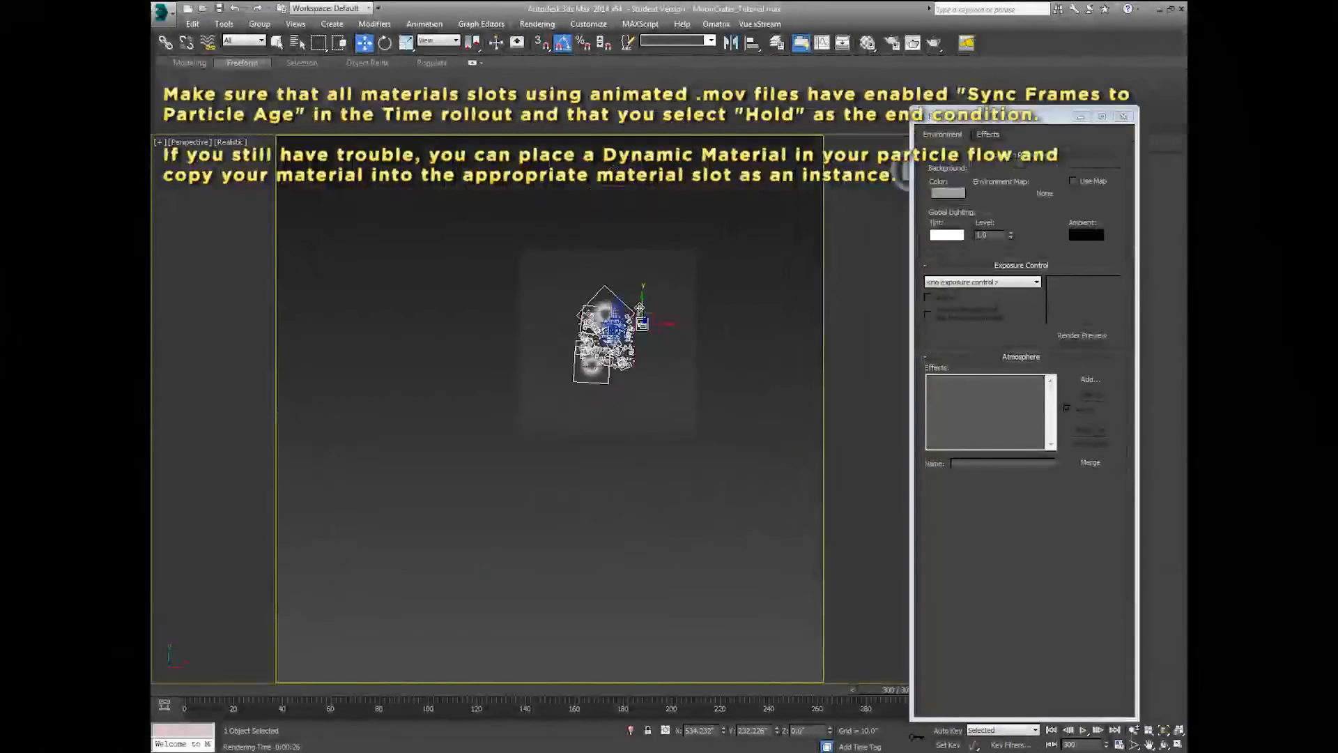
drag(718, 215, 457, 496)
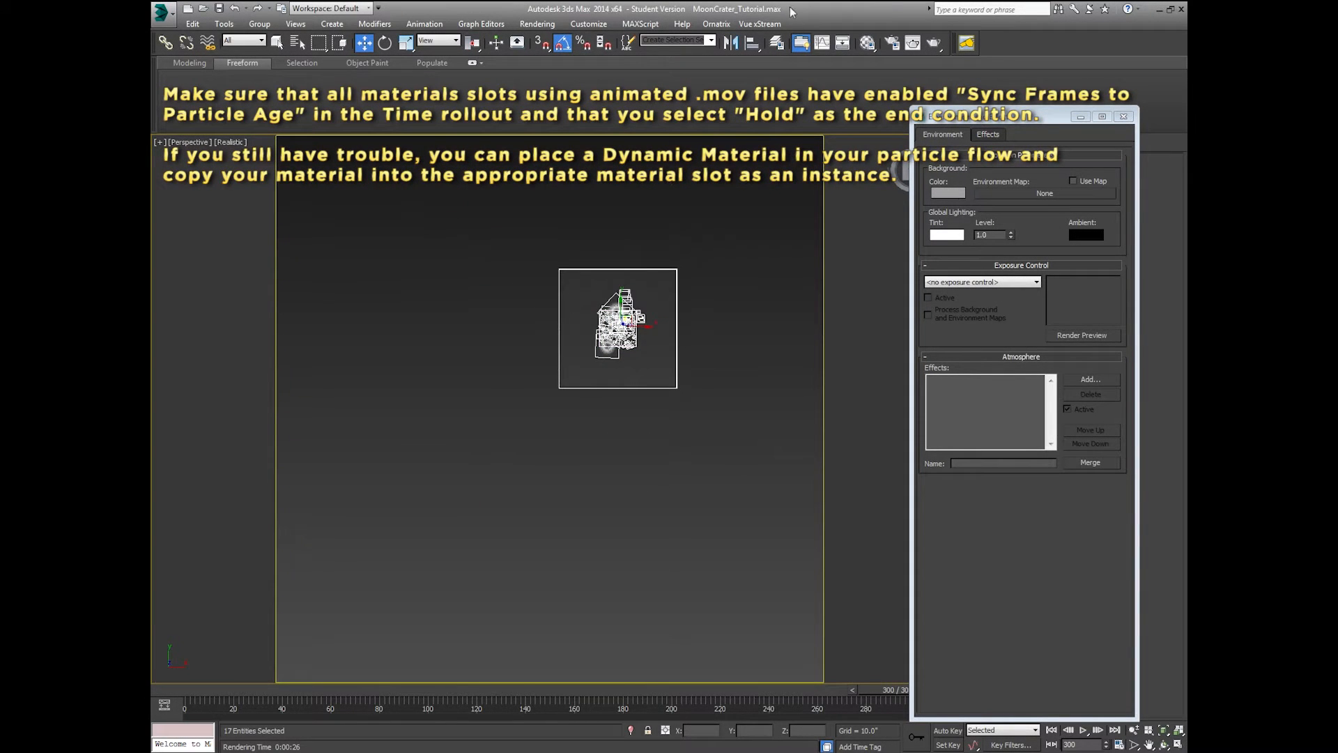
click(777, 43)
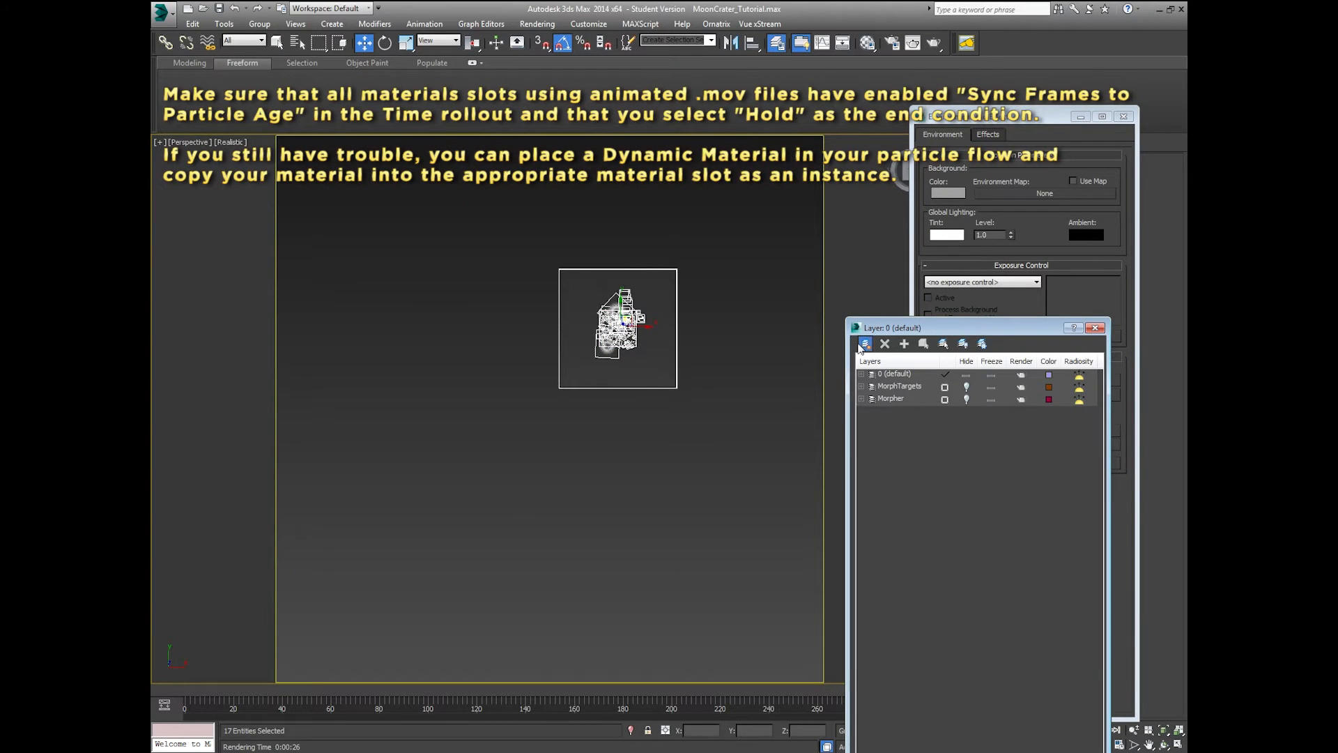
click(864, 343)
click(895, 386)
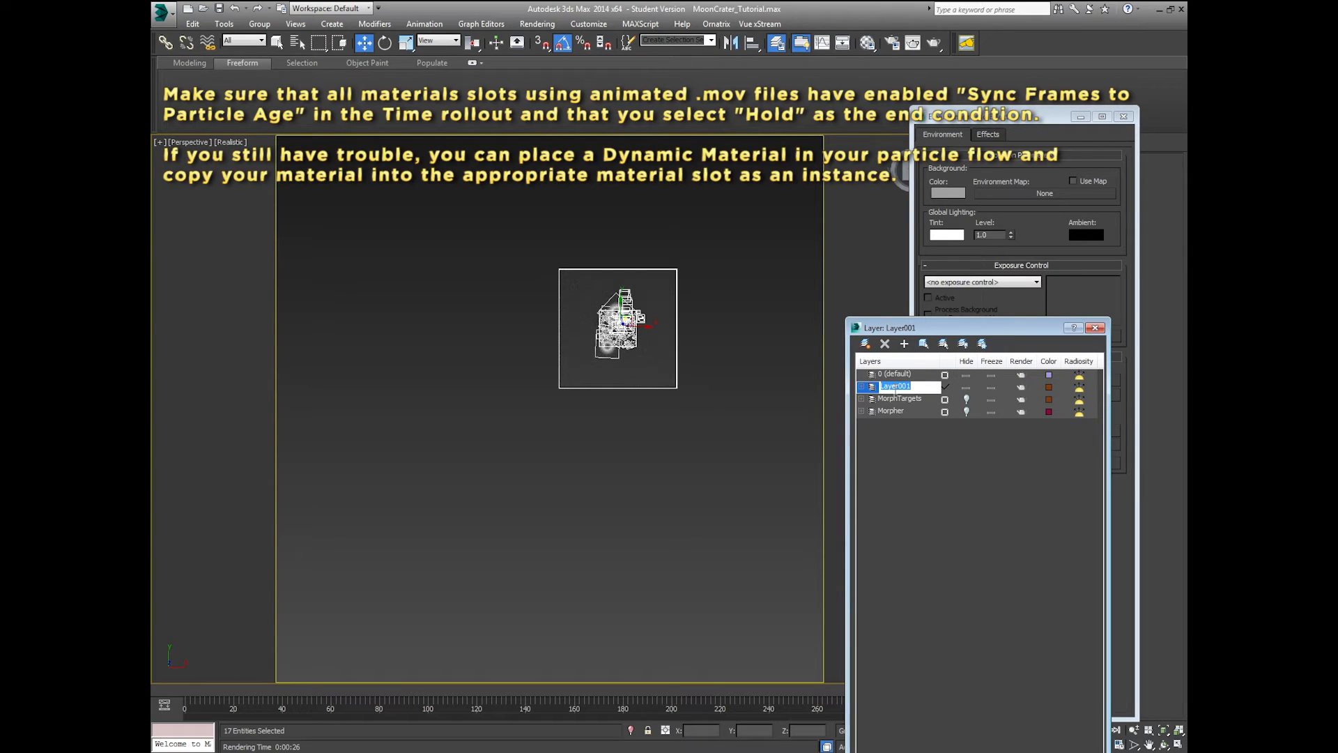
text(ParticleFlow)
key(Return)
- Hide the ParticleFlow layer, make 0 (default) the current layer, and close the Layer and Environment dialogs
click(966, 411)
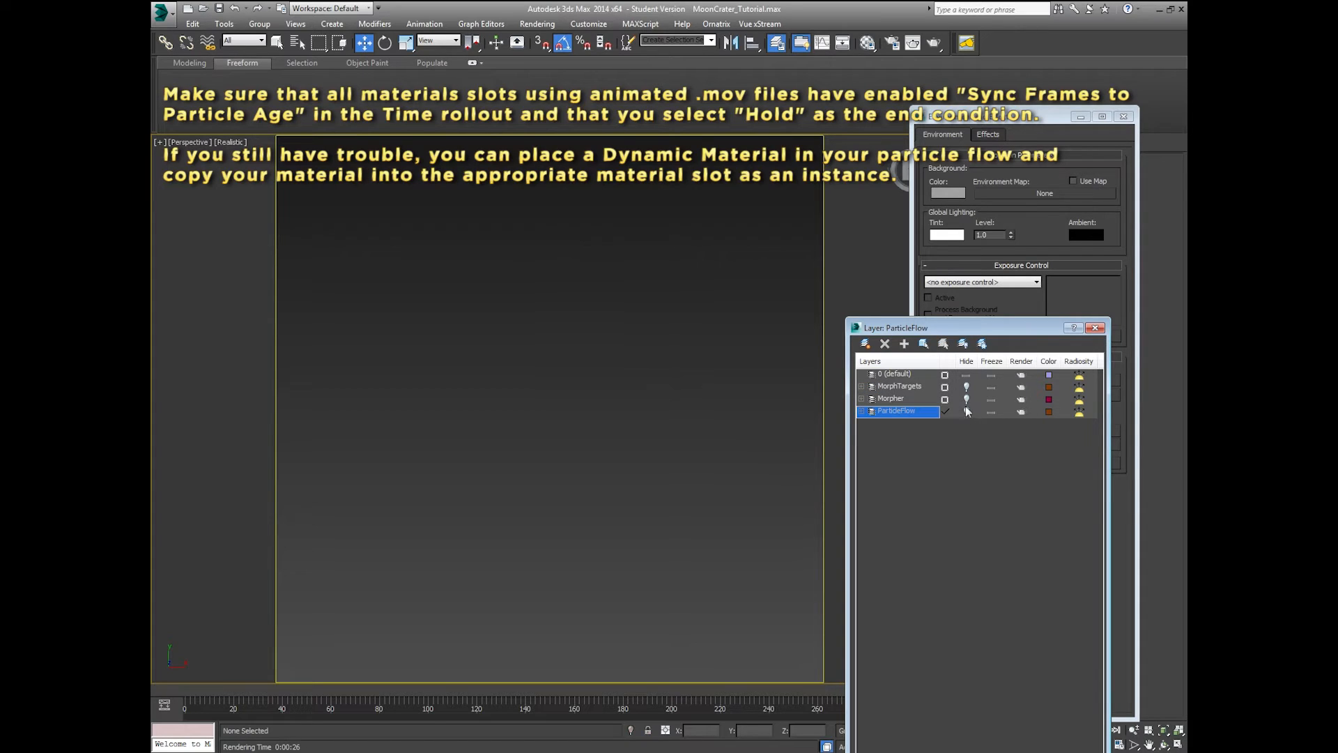
click(944, 377)
click(945, 376)
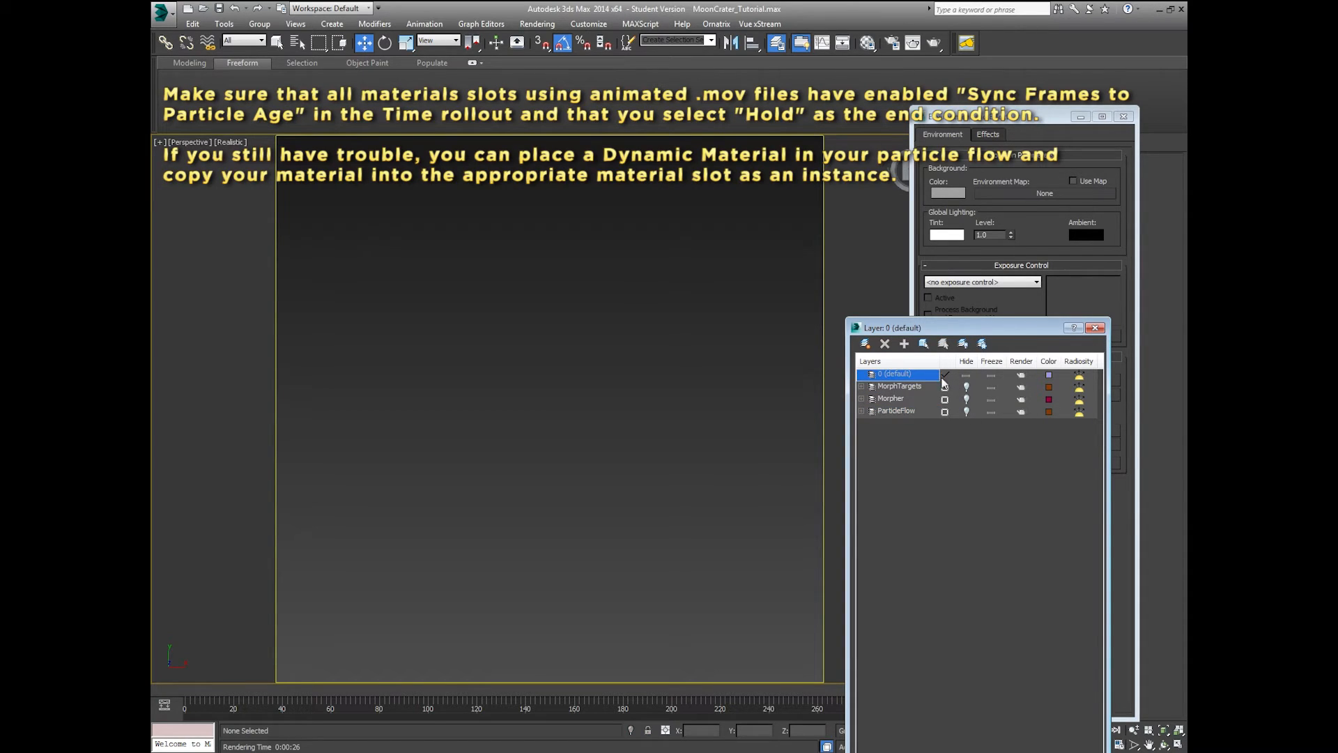
click(1095, 329)
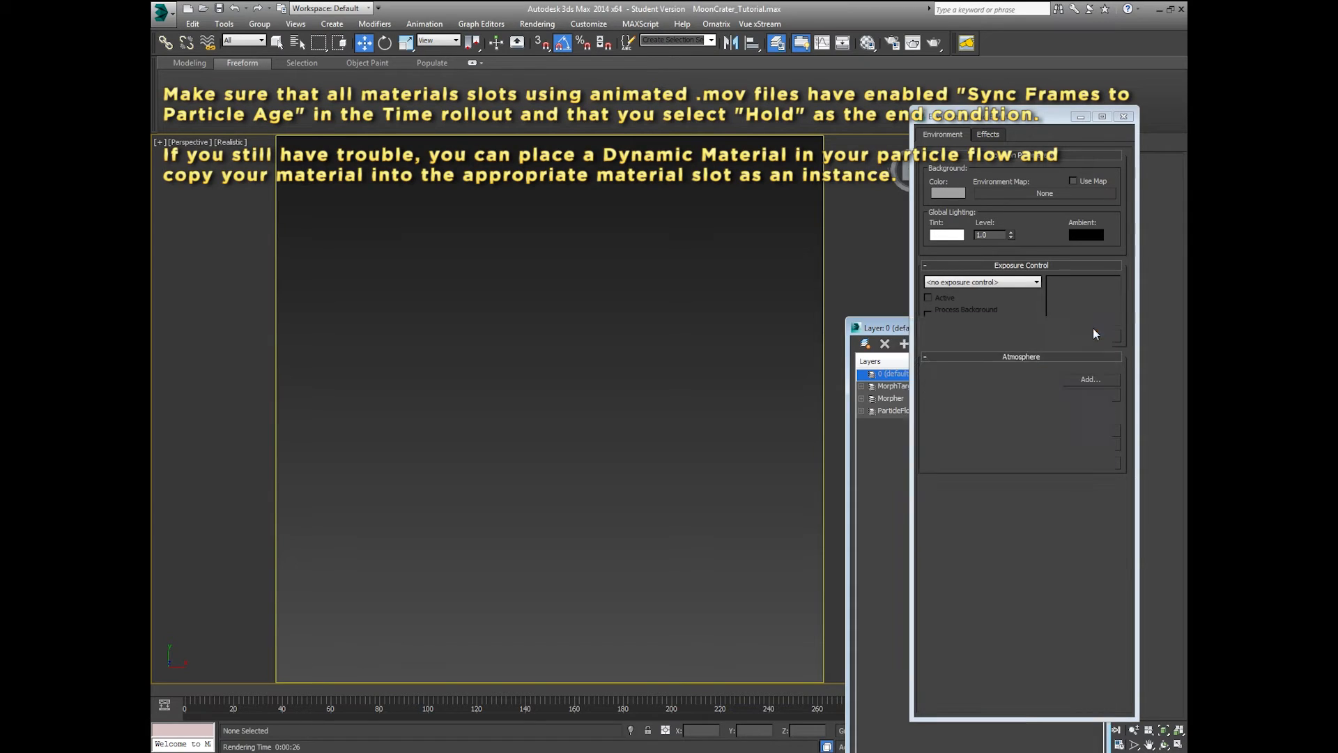
click(1123, 117)
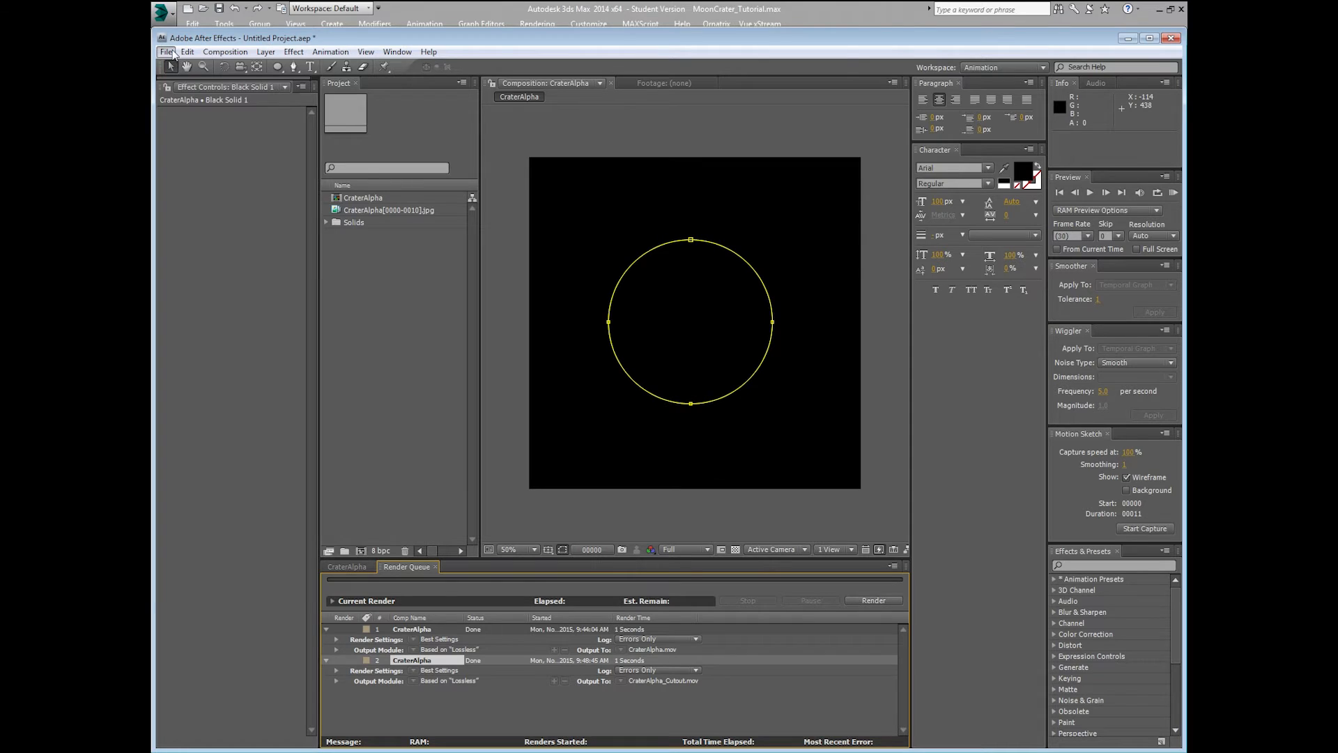
- Switch to After Effects and start a new project, discarding the changes to the untitled one
click(167, 51)
mouse_move(259, 69)
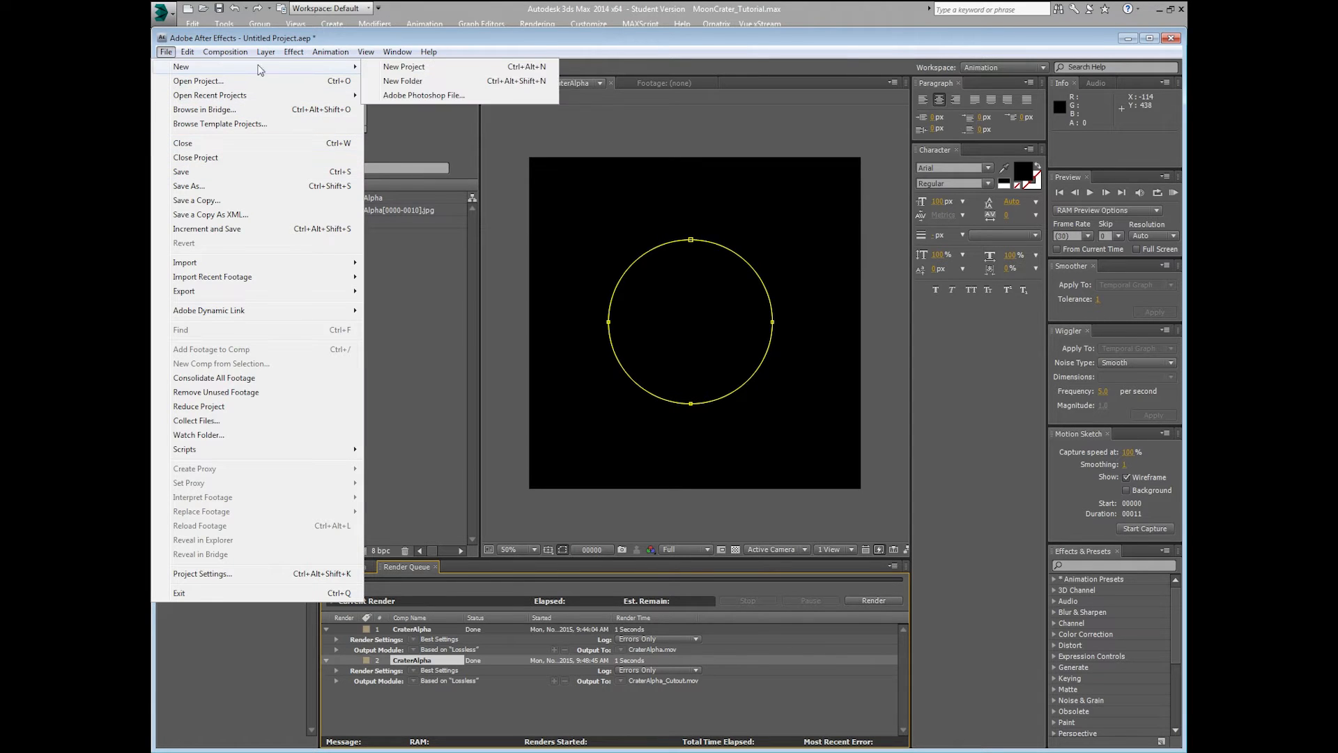
click(388, 70)
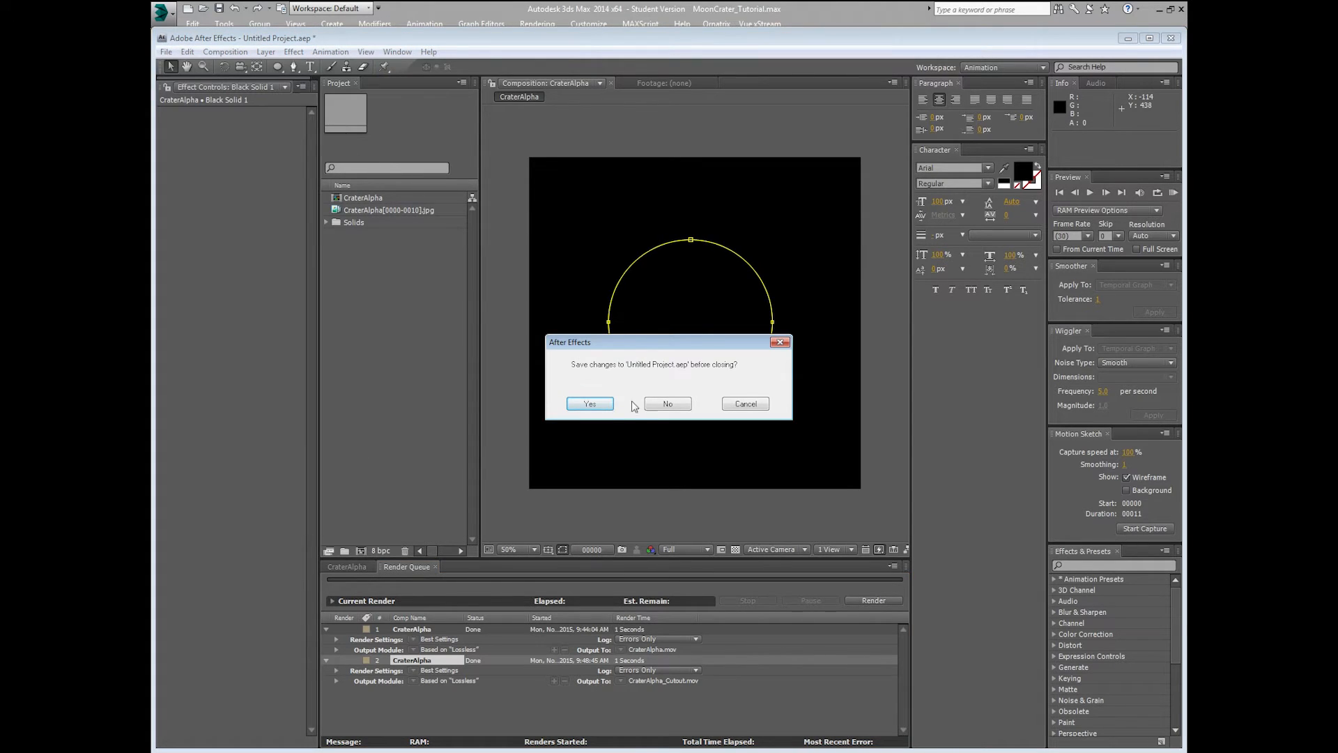
click(667, 403)
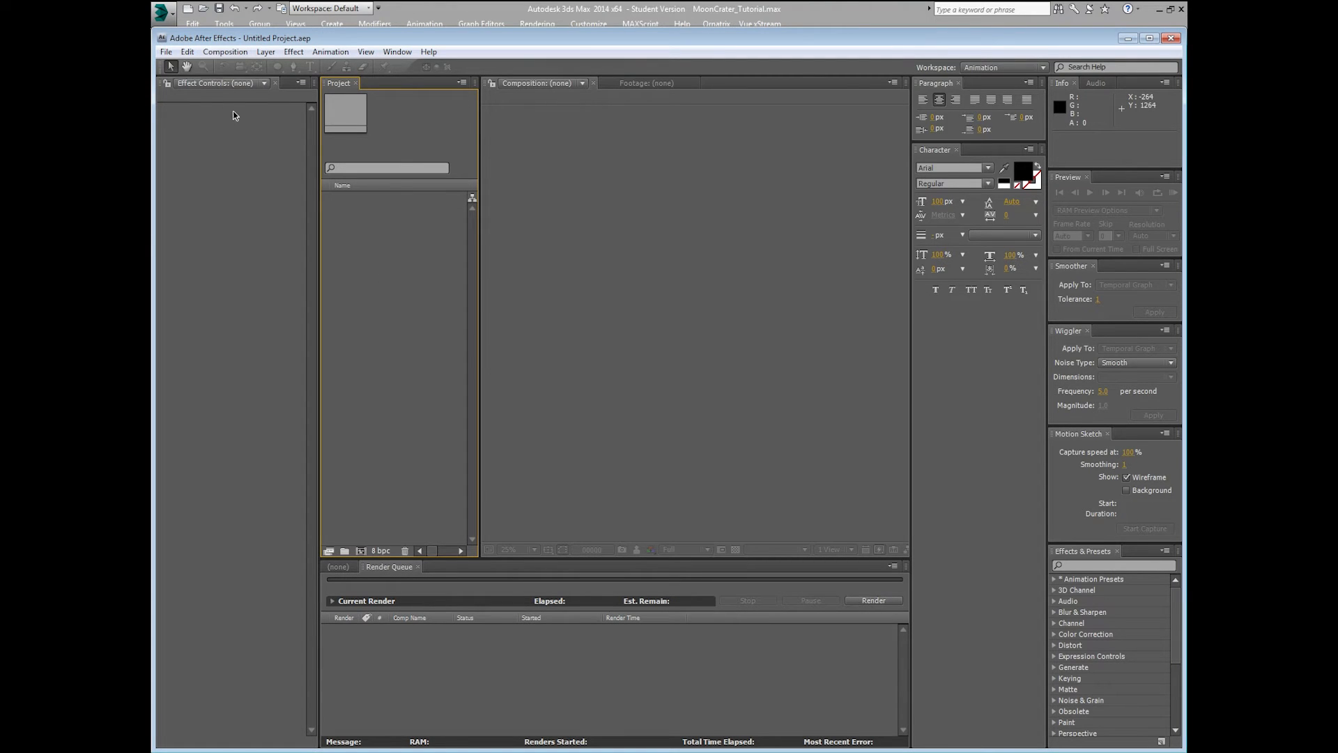
- Import the CraterDisplacement JPG sequence, frames 0000-0300, from the LunarCrater_Displacement folder in Moon Craters
click(172, 55)
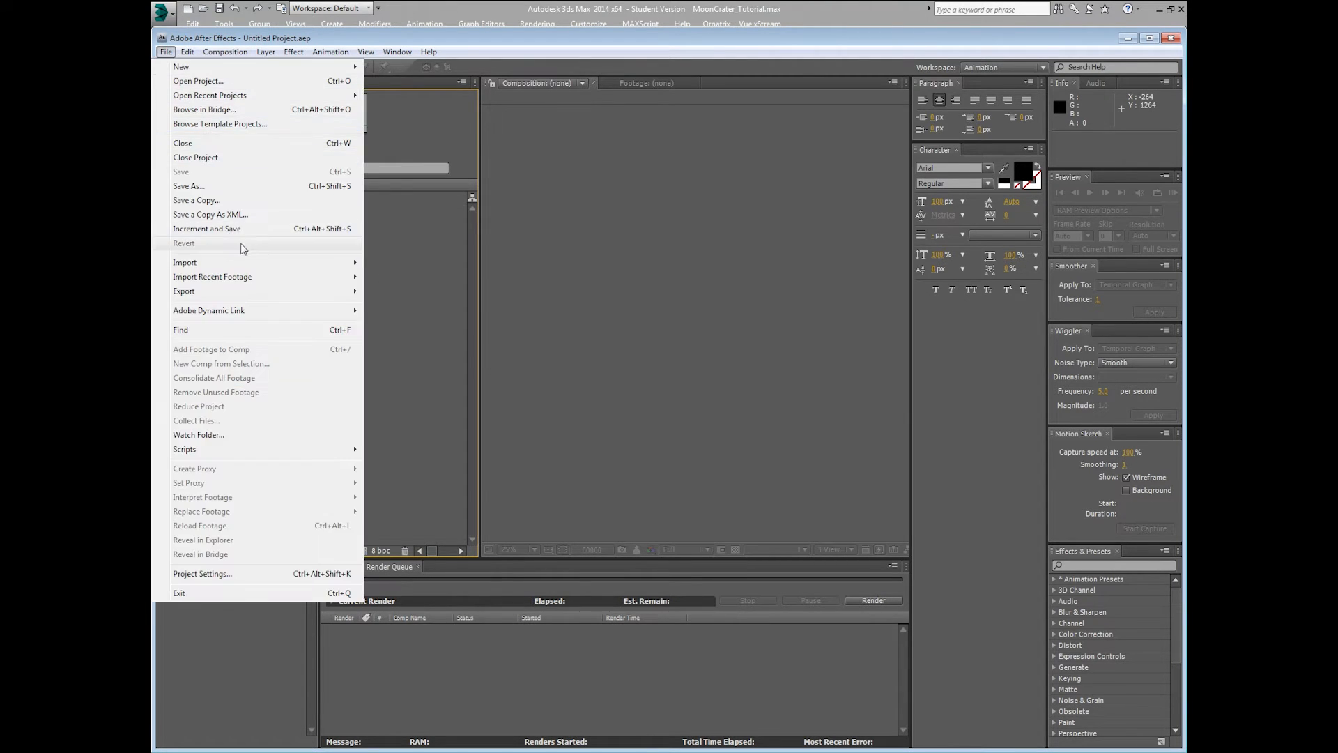
mouse_move(282, 261)
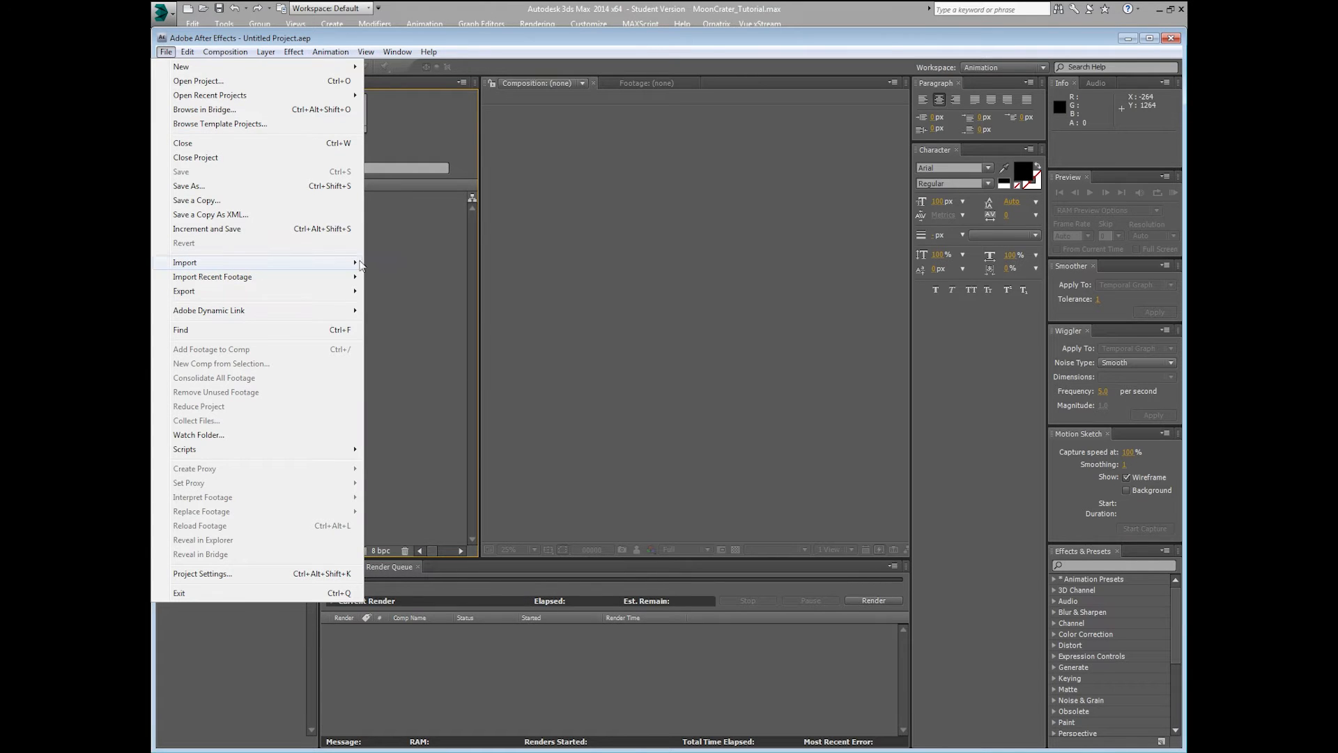
mouse_move(351, 277)
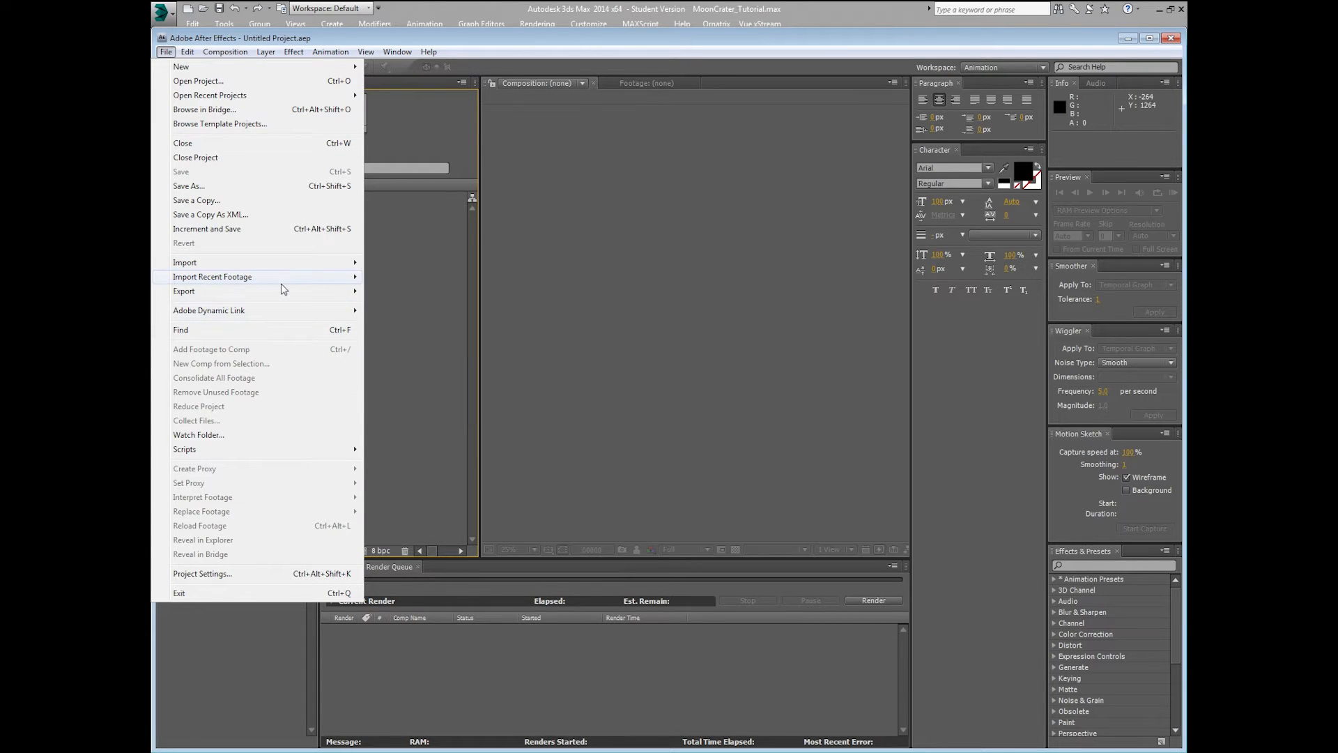
click(401, 263)
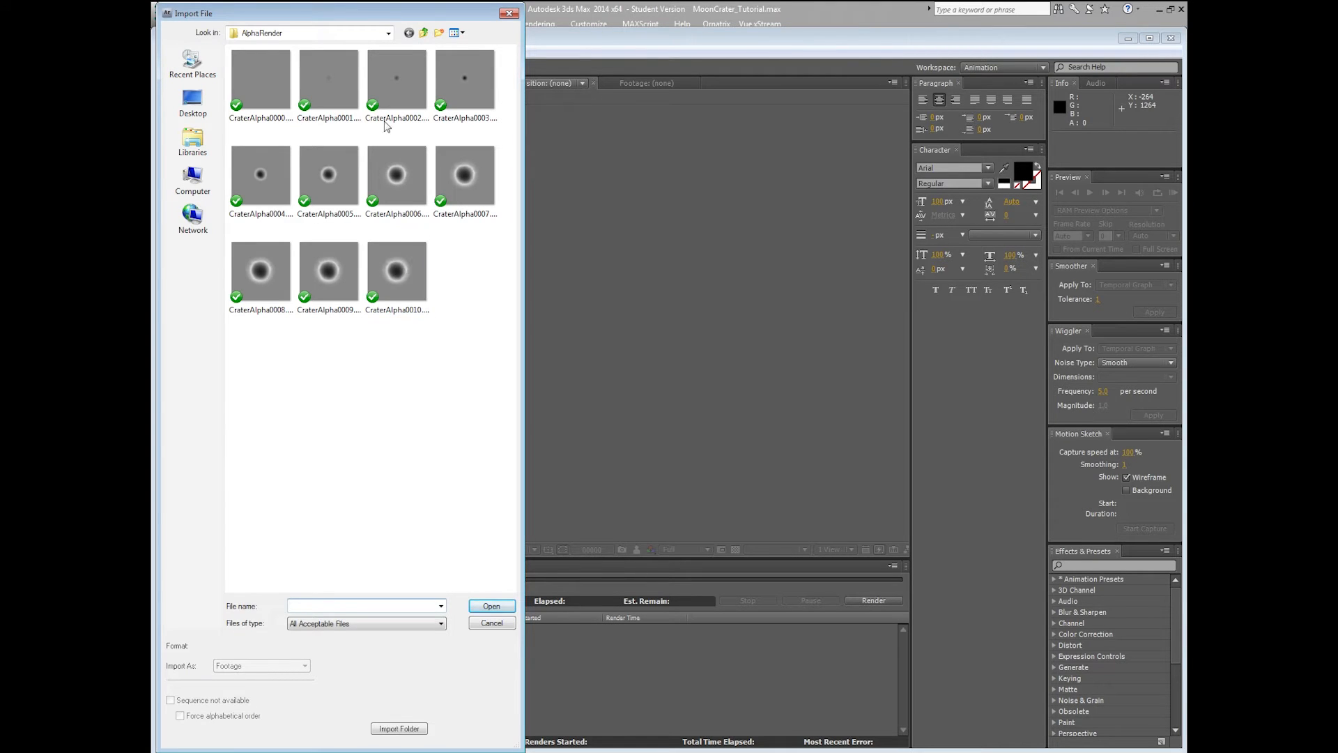
click(423, 33)
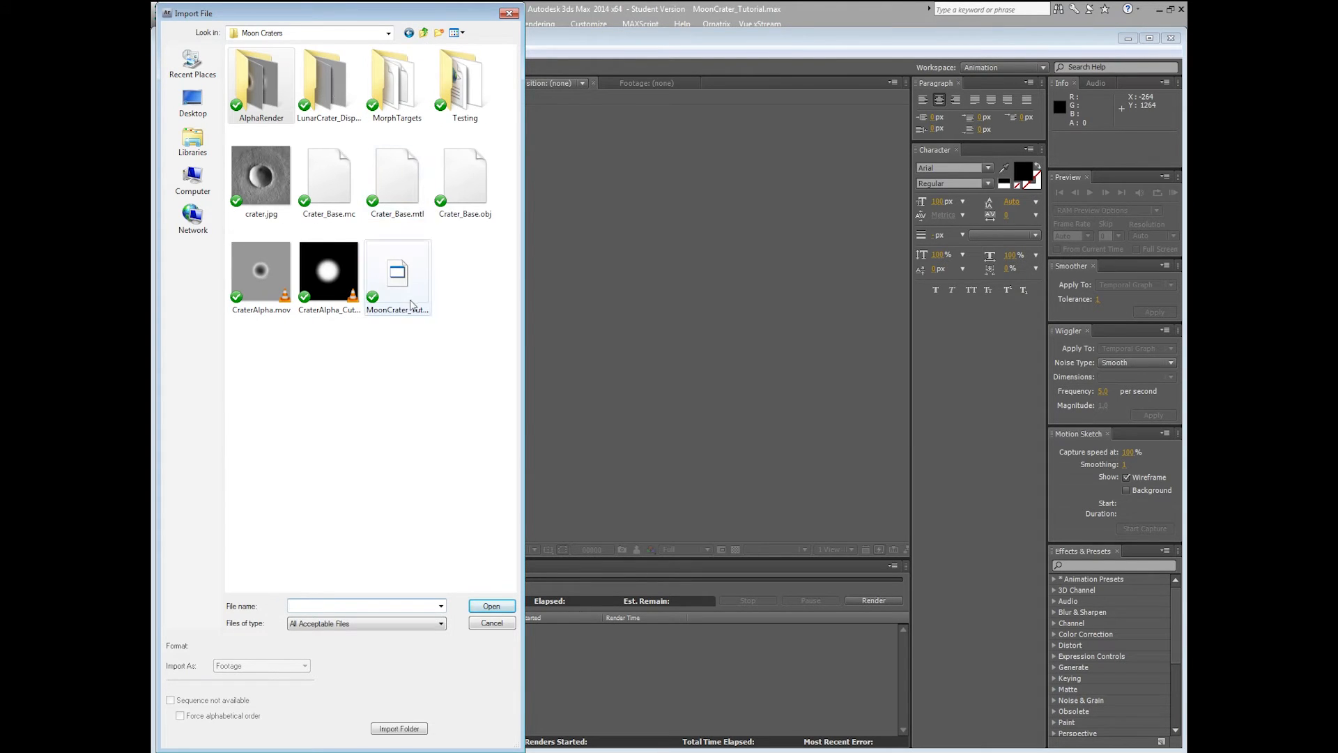
double_click(327, 87)
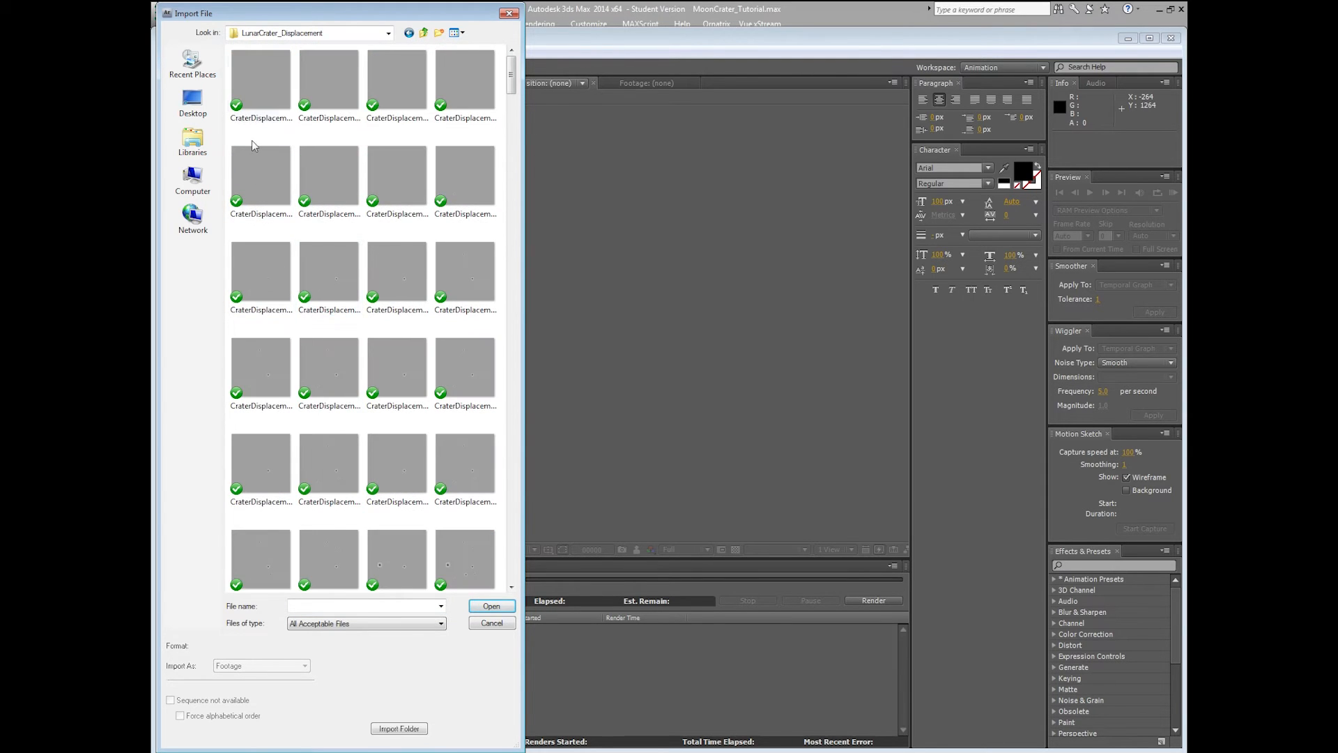
double_click(277, 68)
- Create a composition from the CraterDisplacement[0000-0300].jpg footage and fit its frame in the viewer at 25%
drag(381, 200, 350, 384)
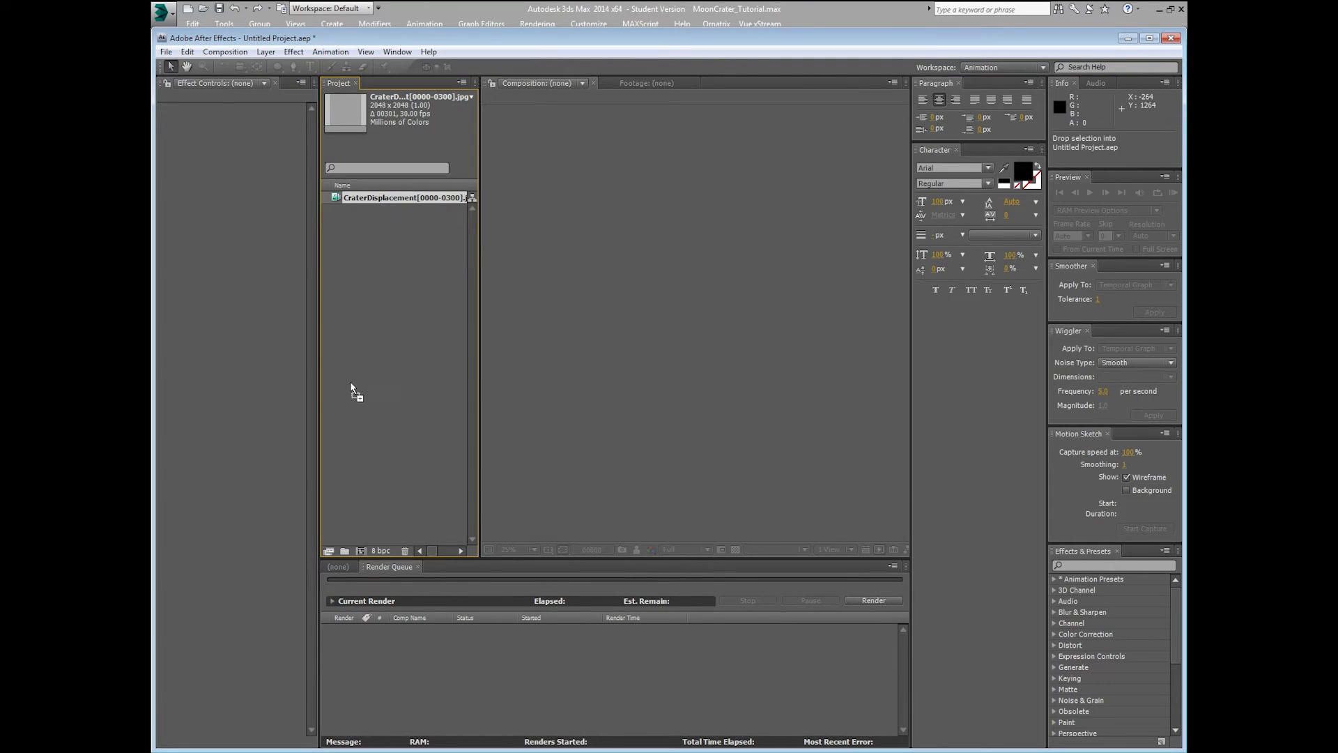
drag(366, 550, 363, 554)
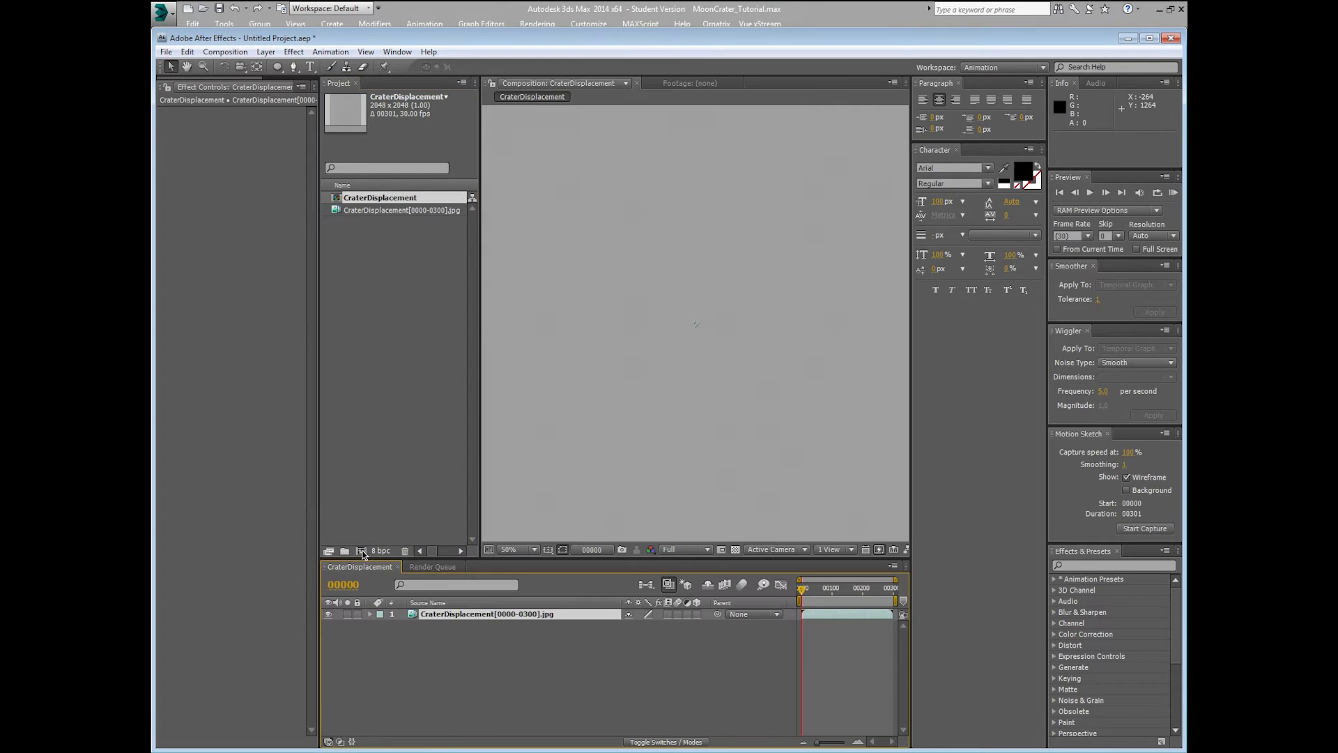
click(519, 391)
scroll(520, 391, down, 3)
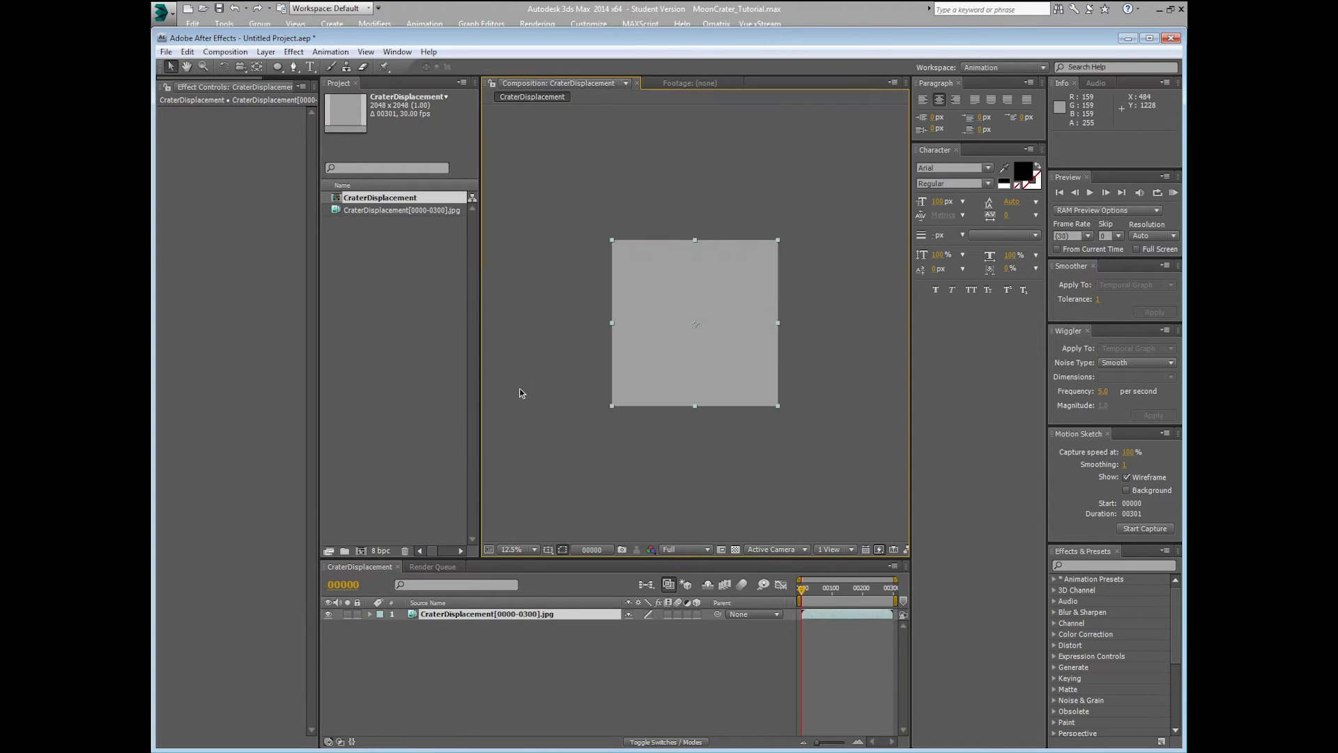
scroll(520, 394, up, 1)
- Play a RAM preview of the CraterDisplacement composition to check the crater animation, and stop it
click(1174, 193)
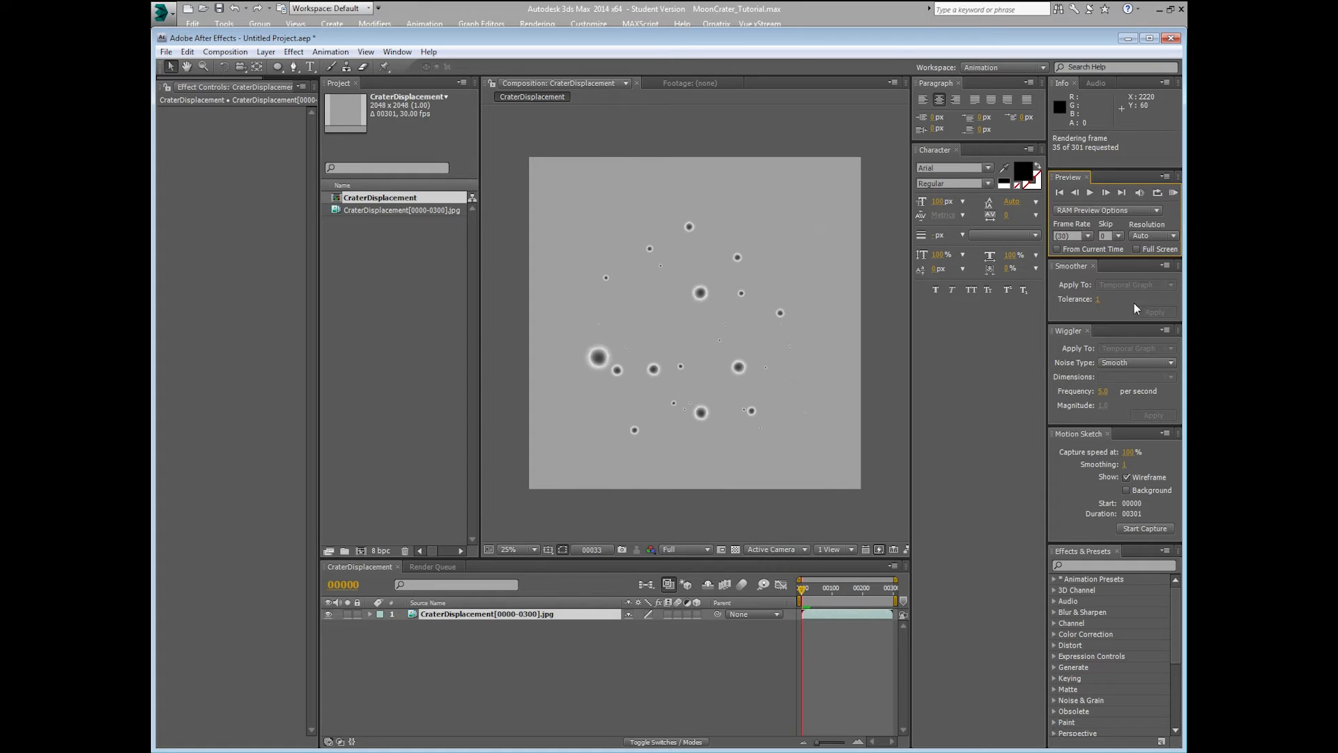
click(1177, 214)
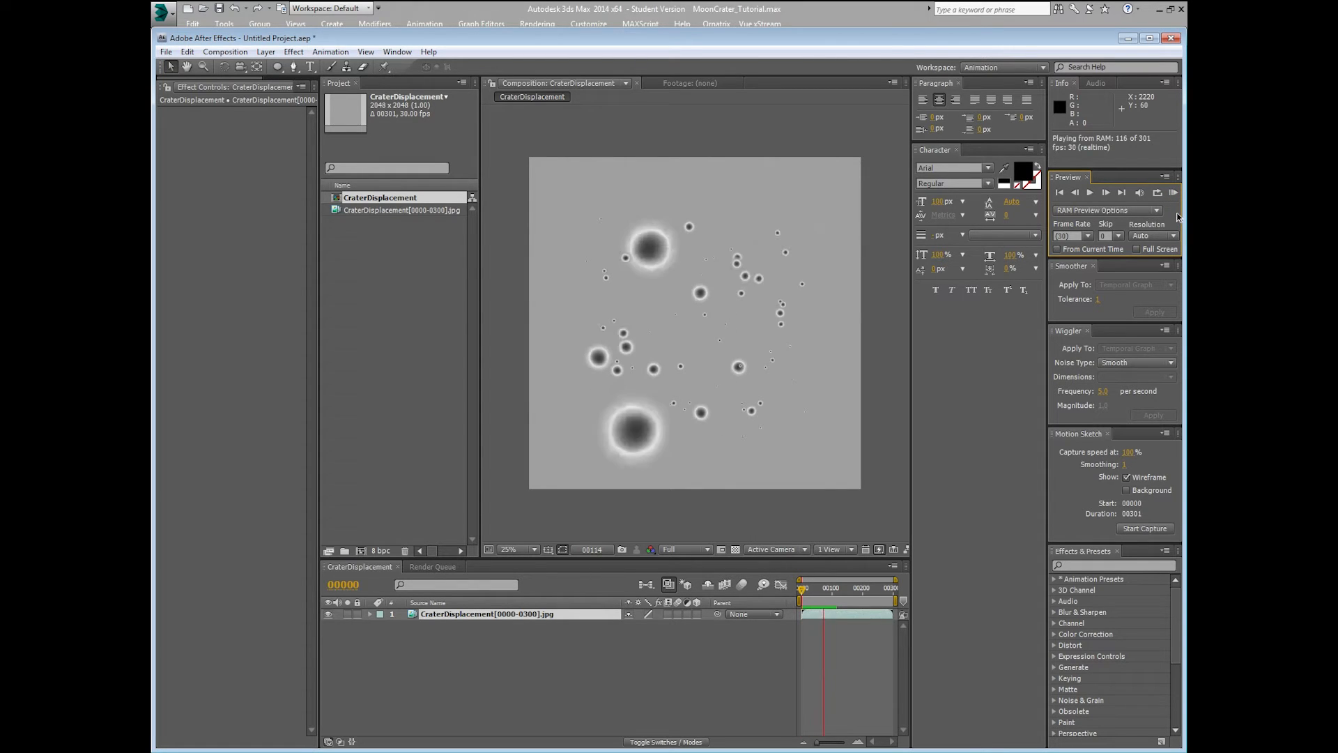
click(835, 591)
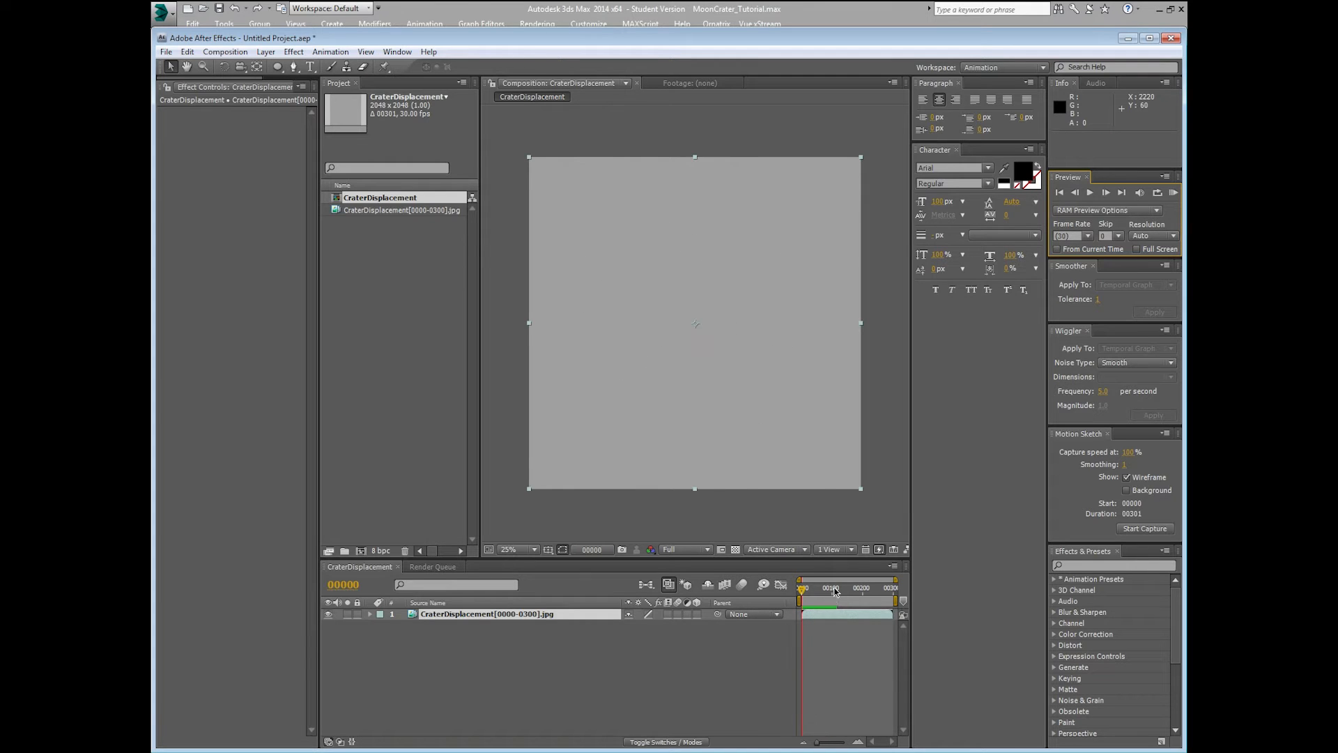
- Add the CraterDisplacement composition to the render queue and set its output module format to QuickTime Movie
click(218, 53)
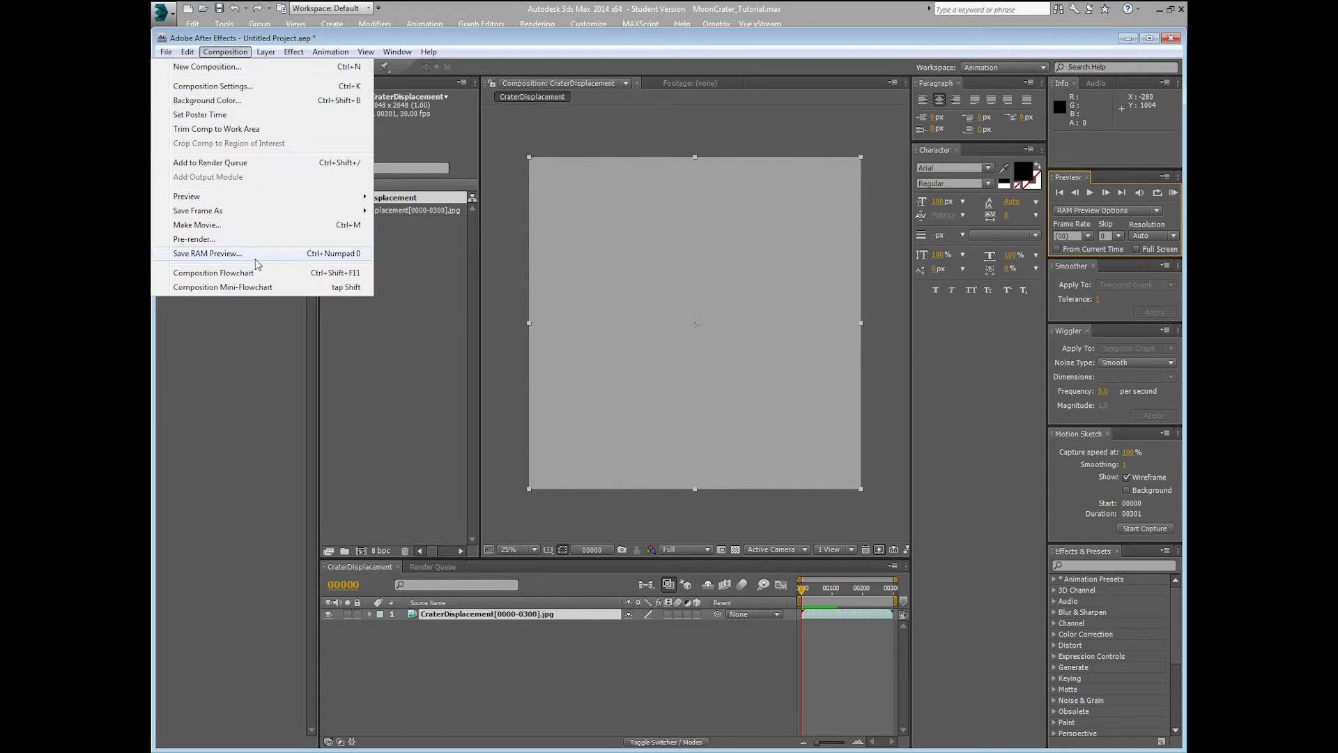
click(220, 164)
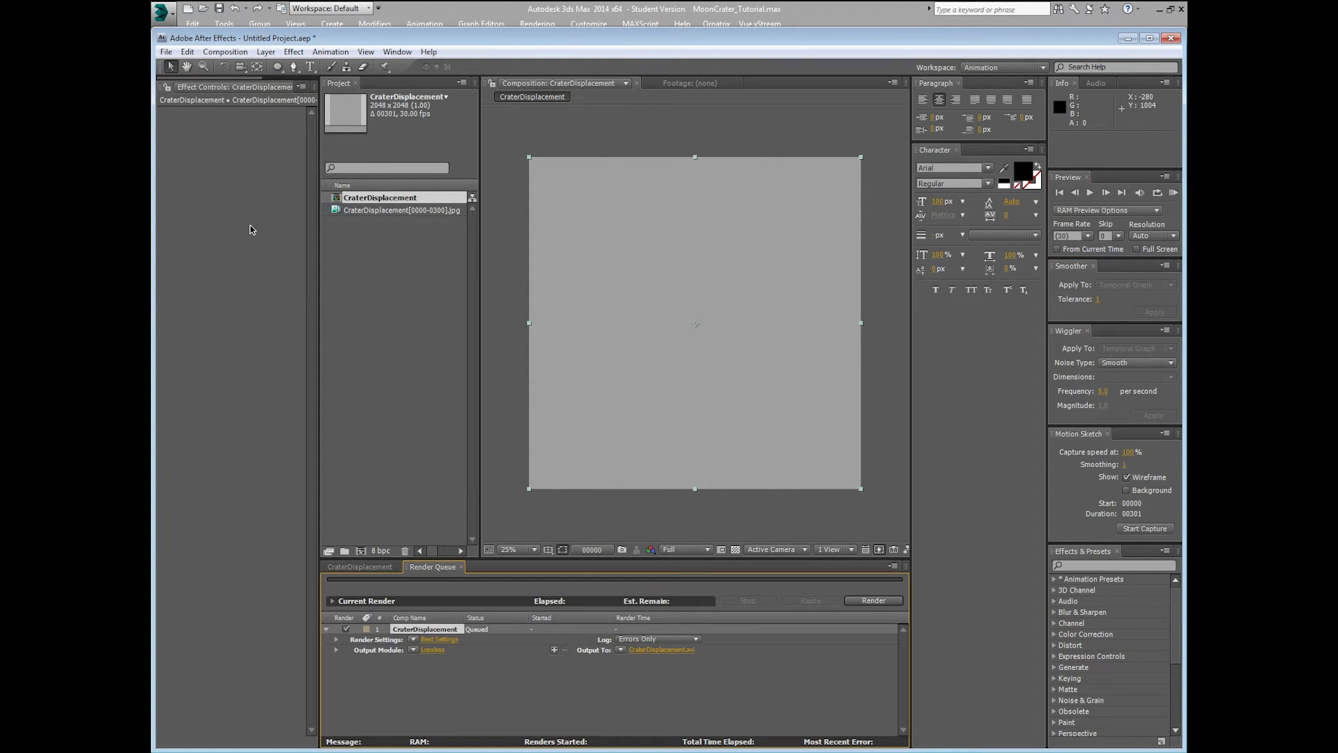
click(431, 650)
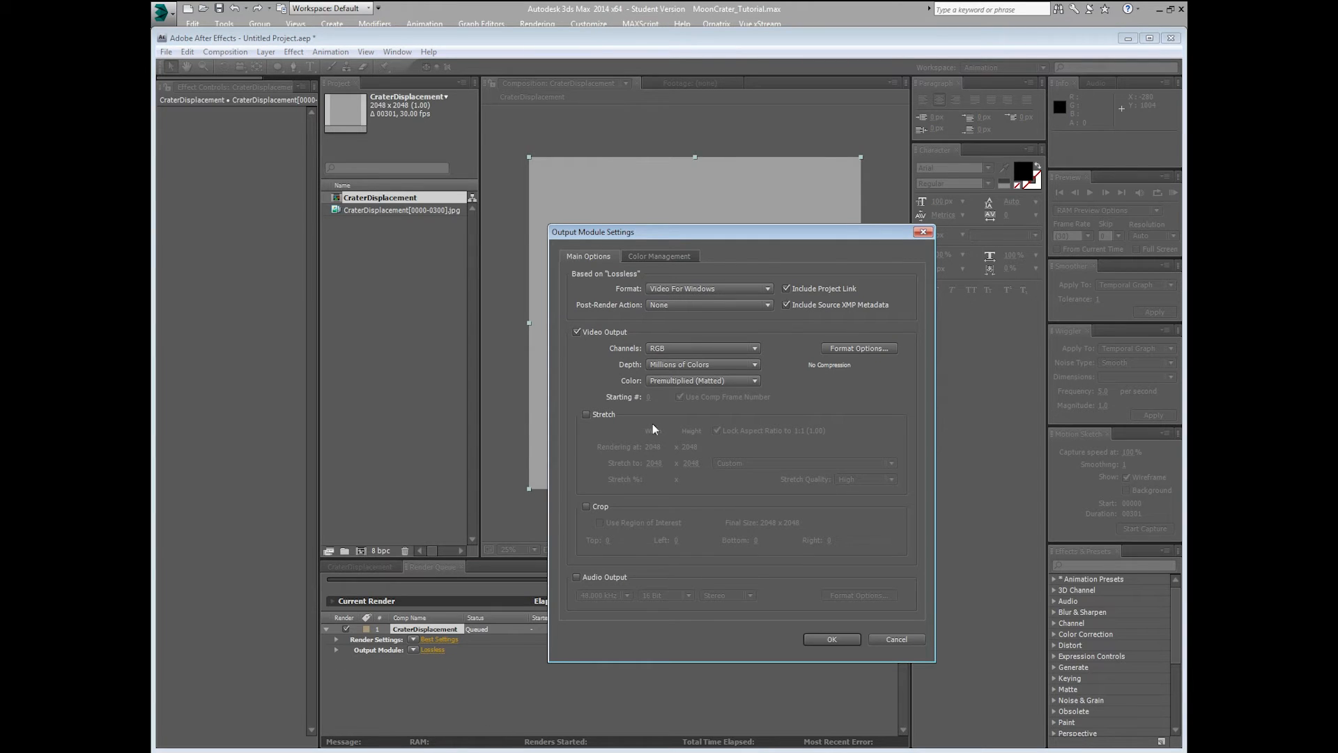
click(697, 289)
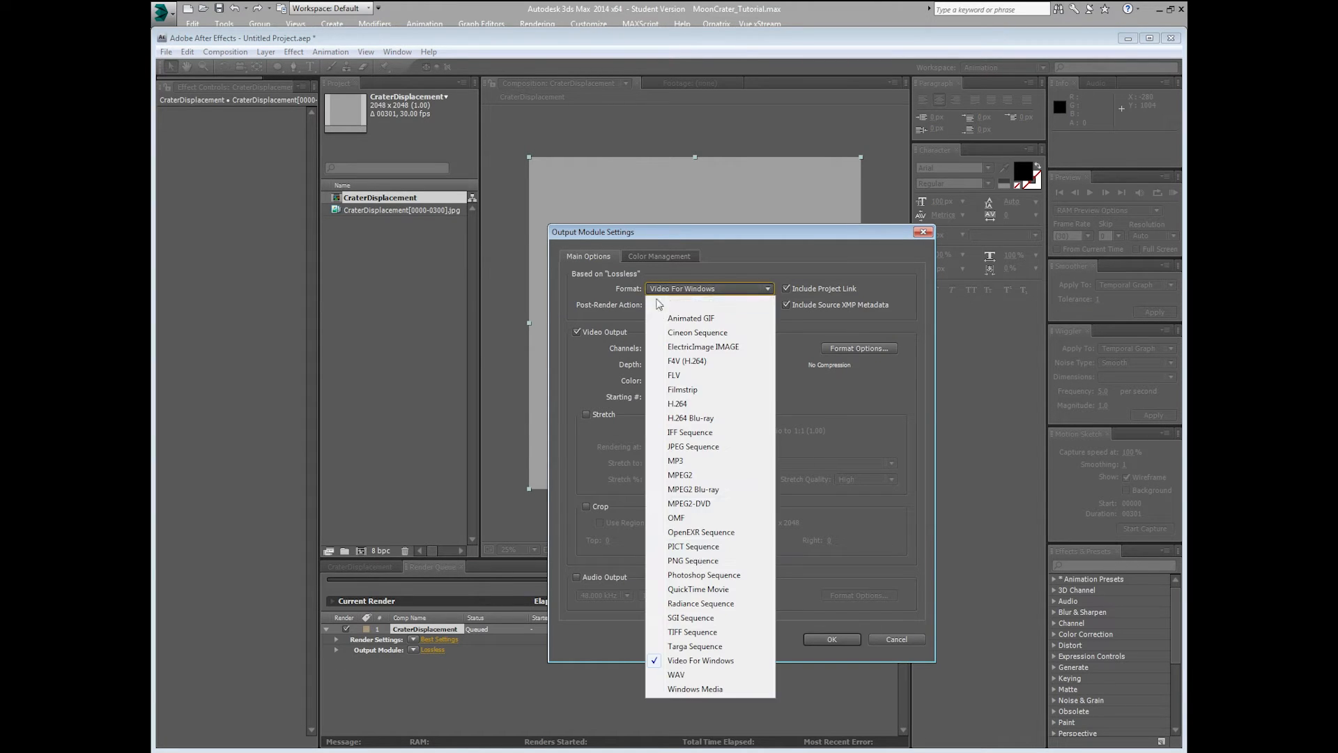
click(699, 589)
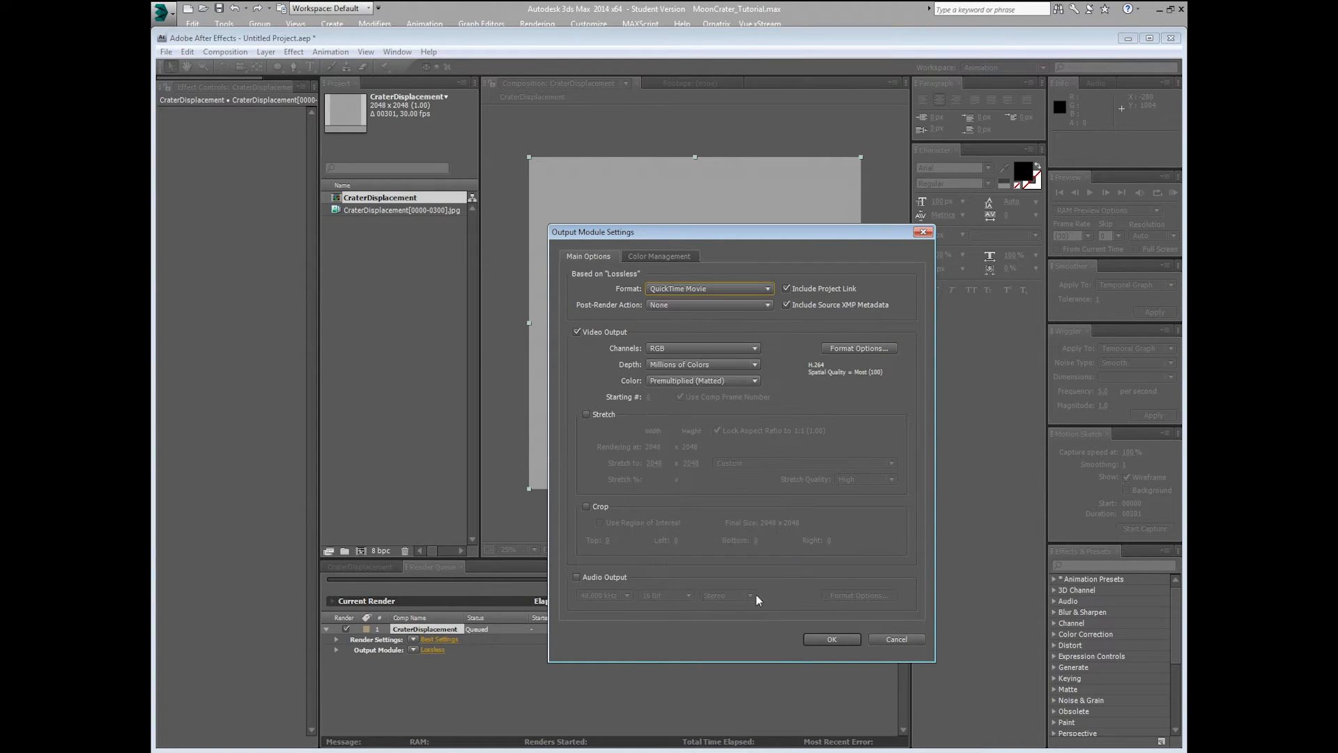
click(840, 639)
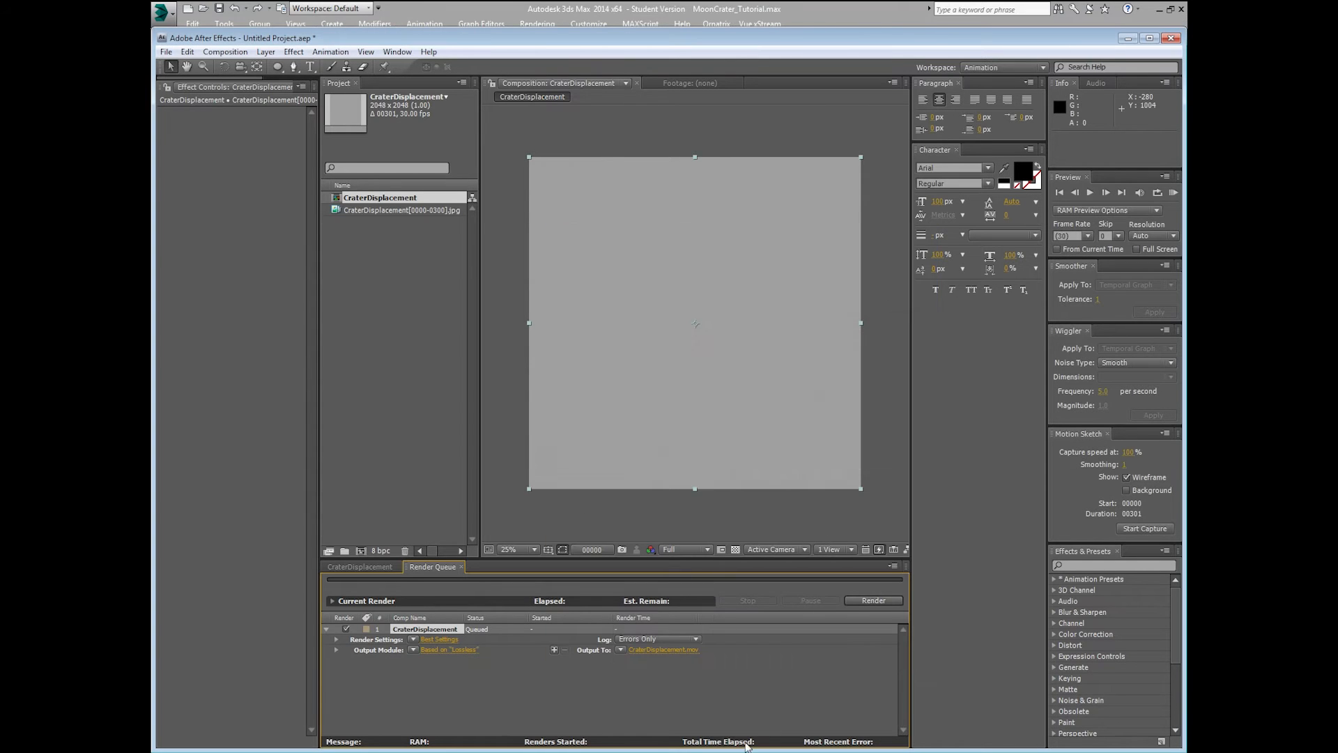
- Save the movie output as CraterDisplacement.mov in the Moon Craters folder and render the queue
click(664, 651)
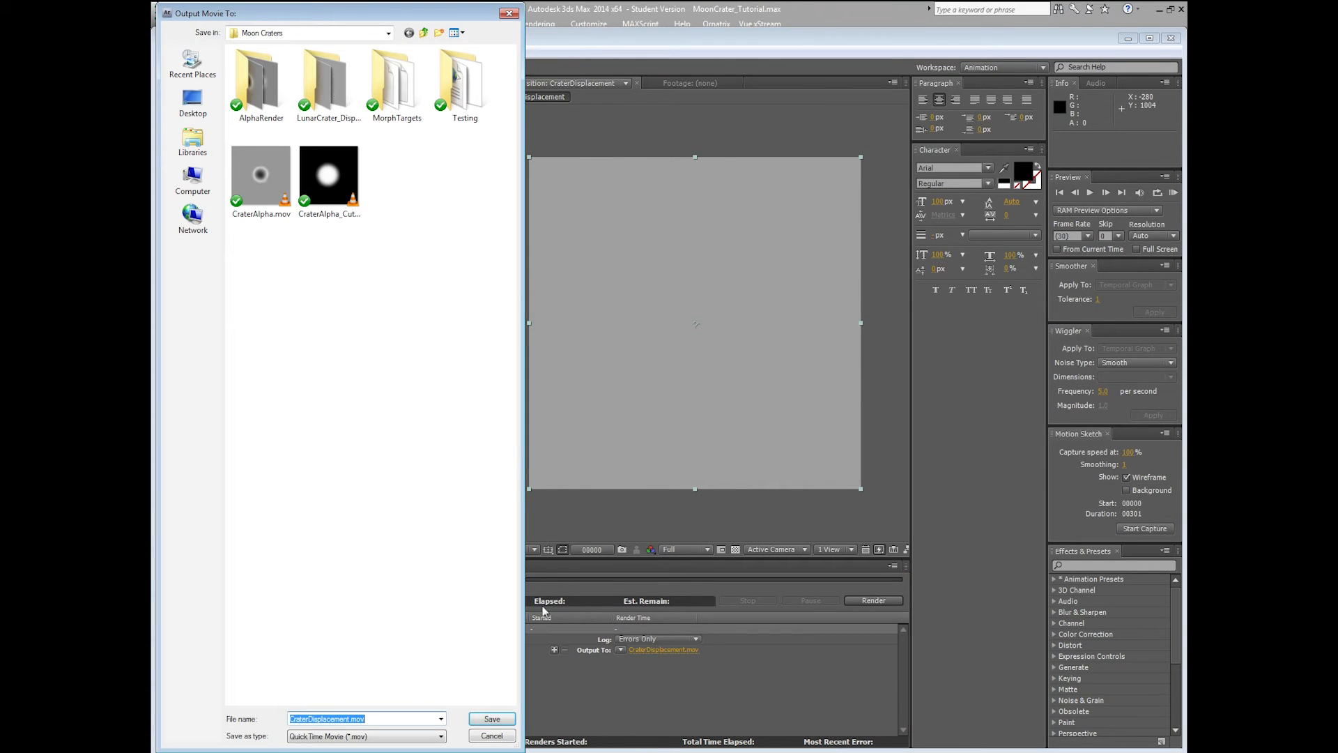
click(492, 719)
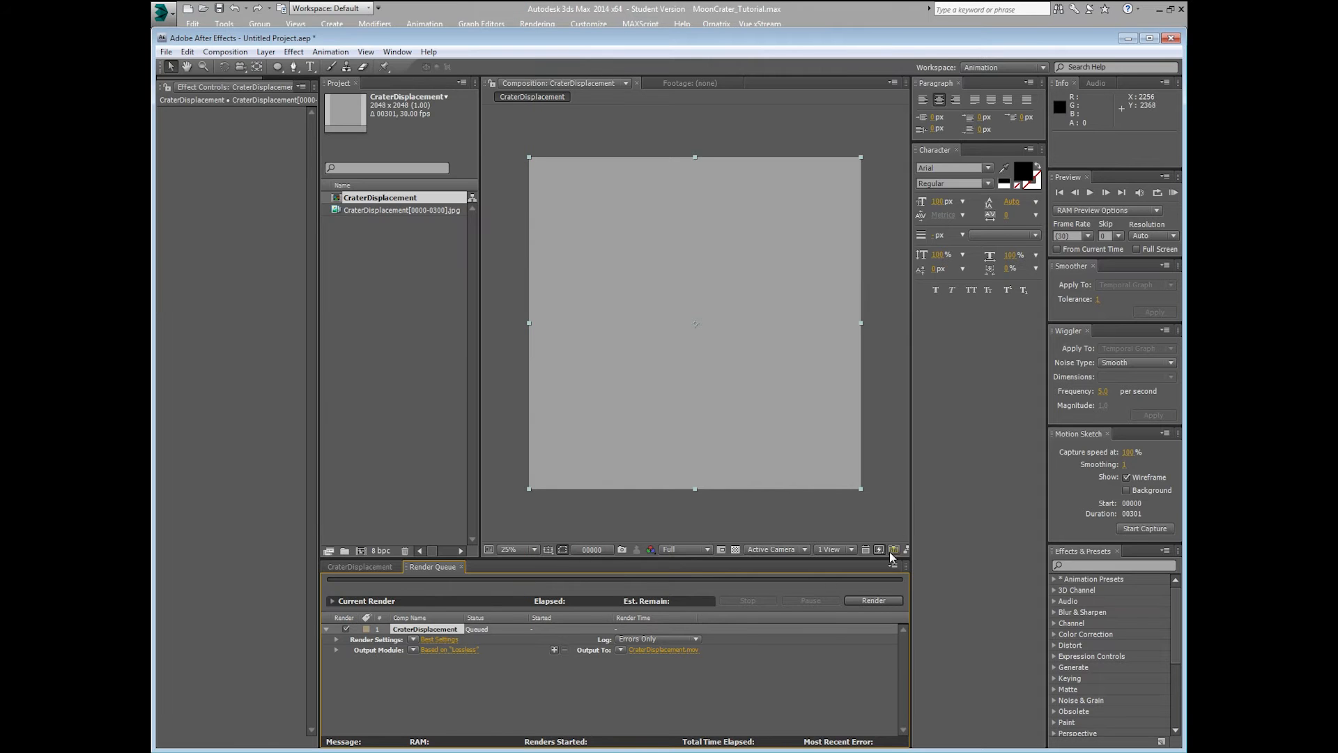
click(864, 603)
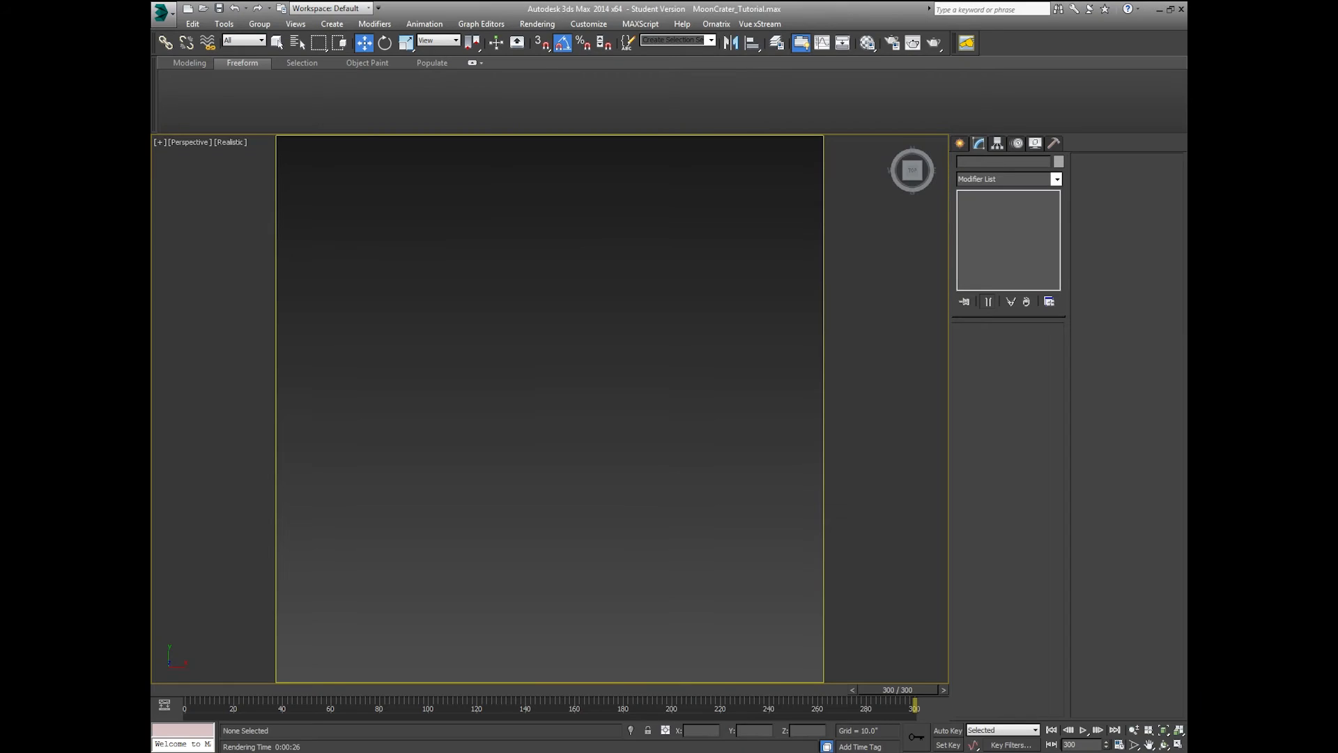
- Show the home grid, turn on grid snapping, and create a 140" by 140" plane spanning the whole grid
click(961, 143)
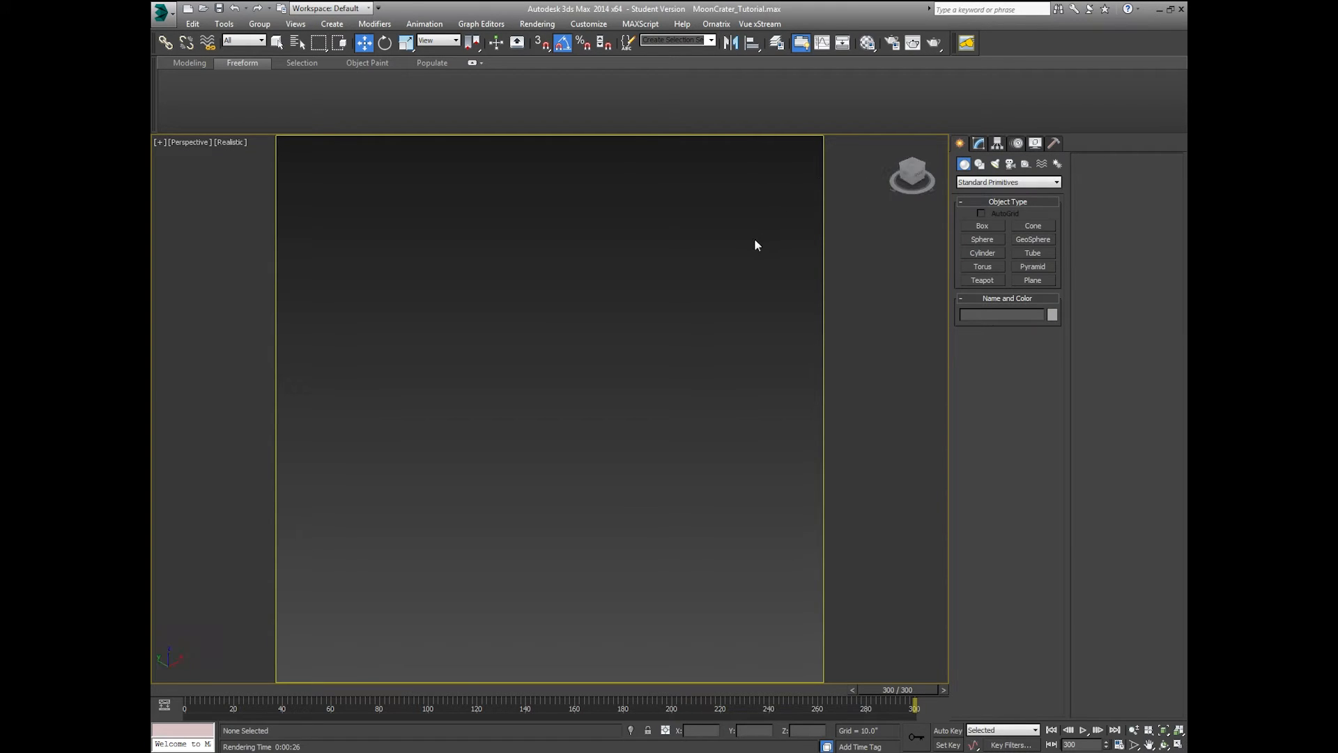
key(g)
click(1052, 280)
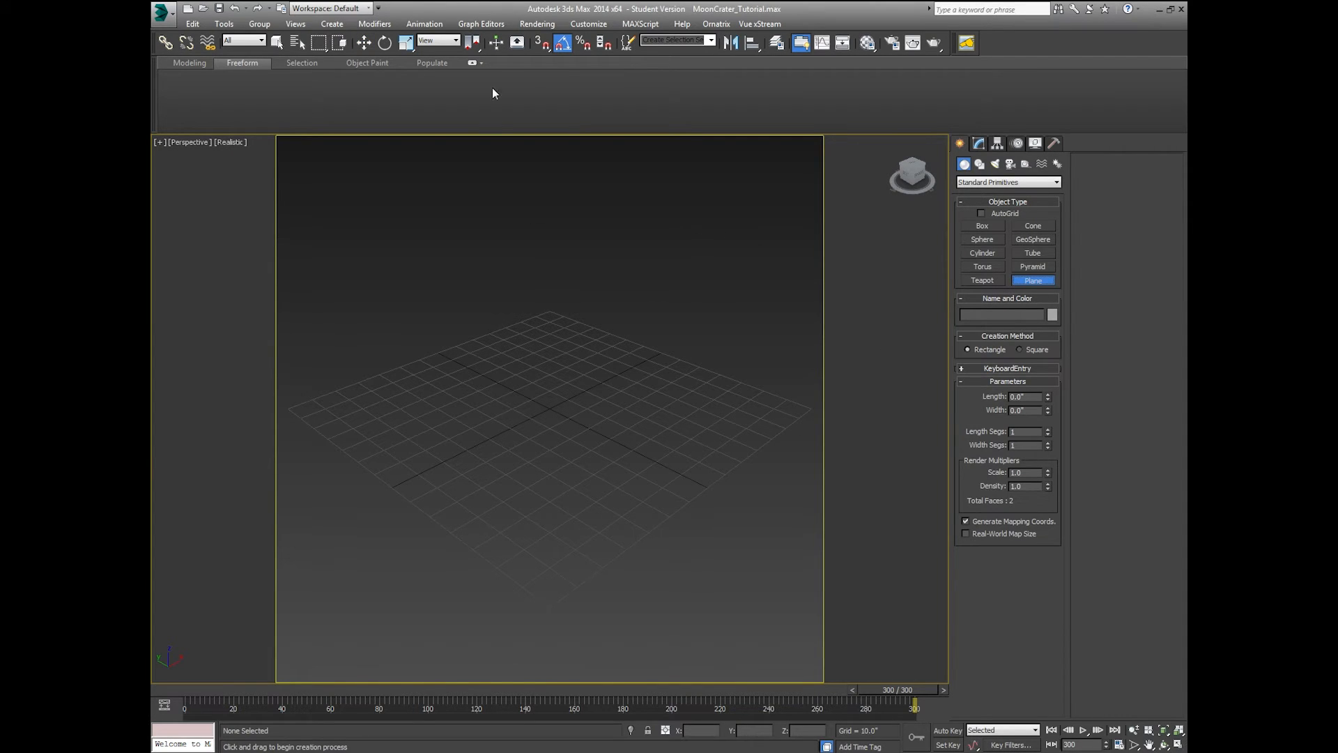
click(542, 44)
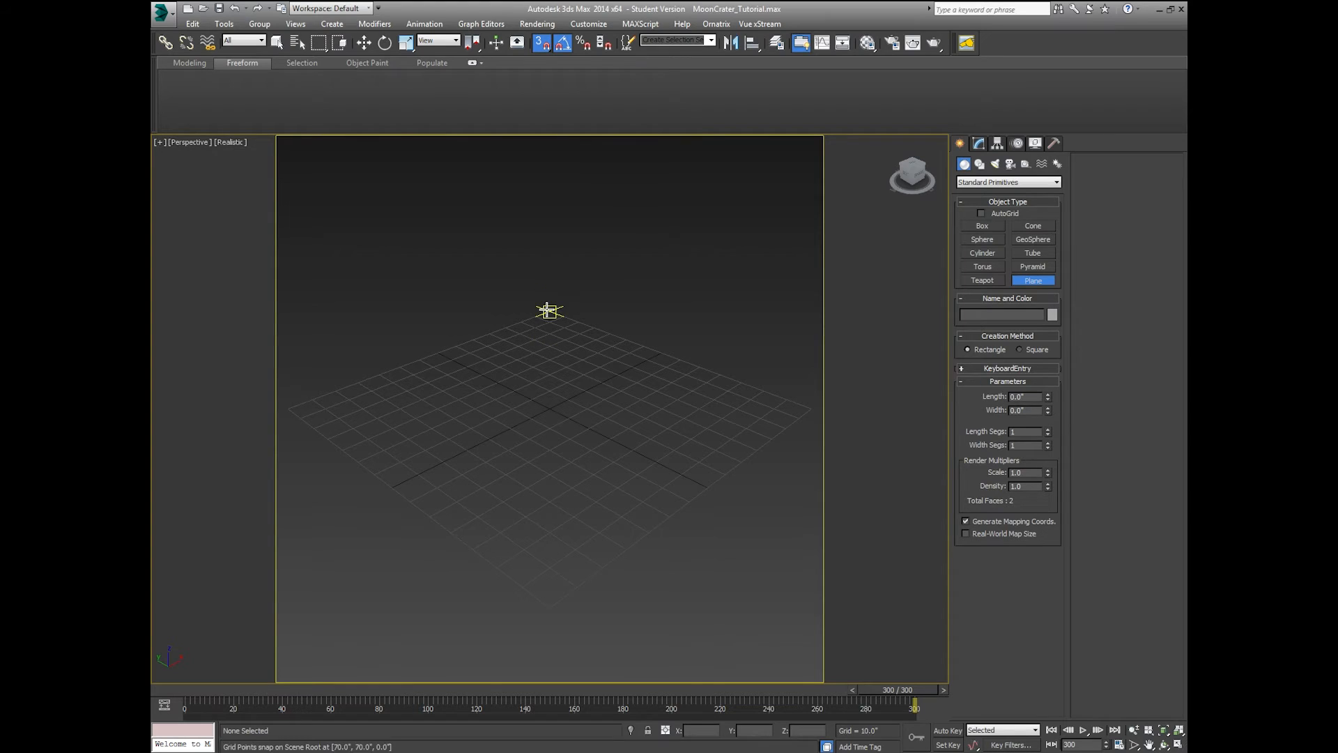
drag(547, 311, 557, 601)
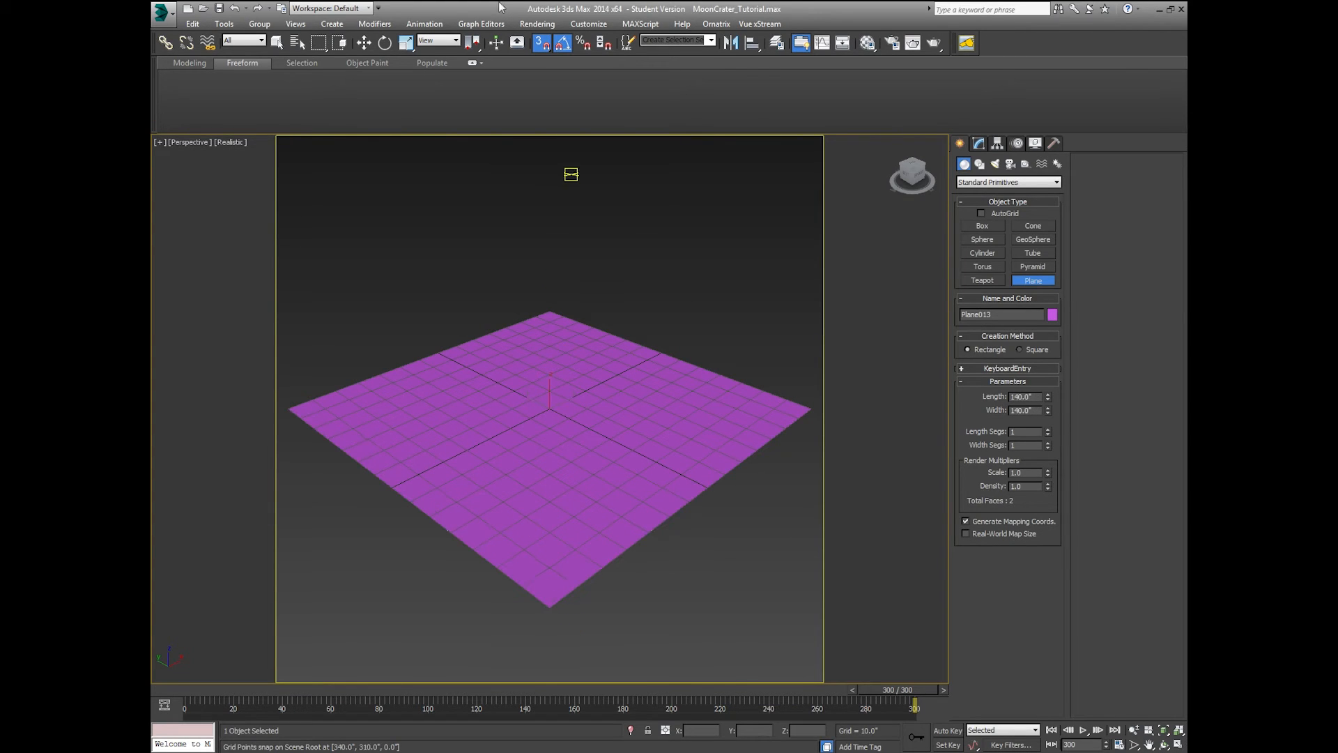
click(365, 45)
scroll(1073, 296, down, 3)
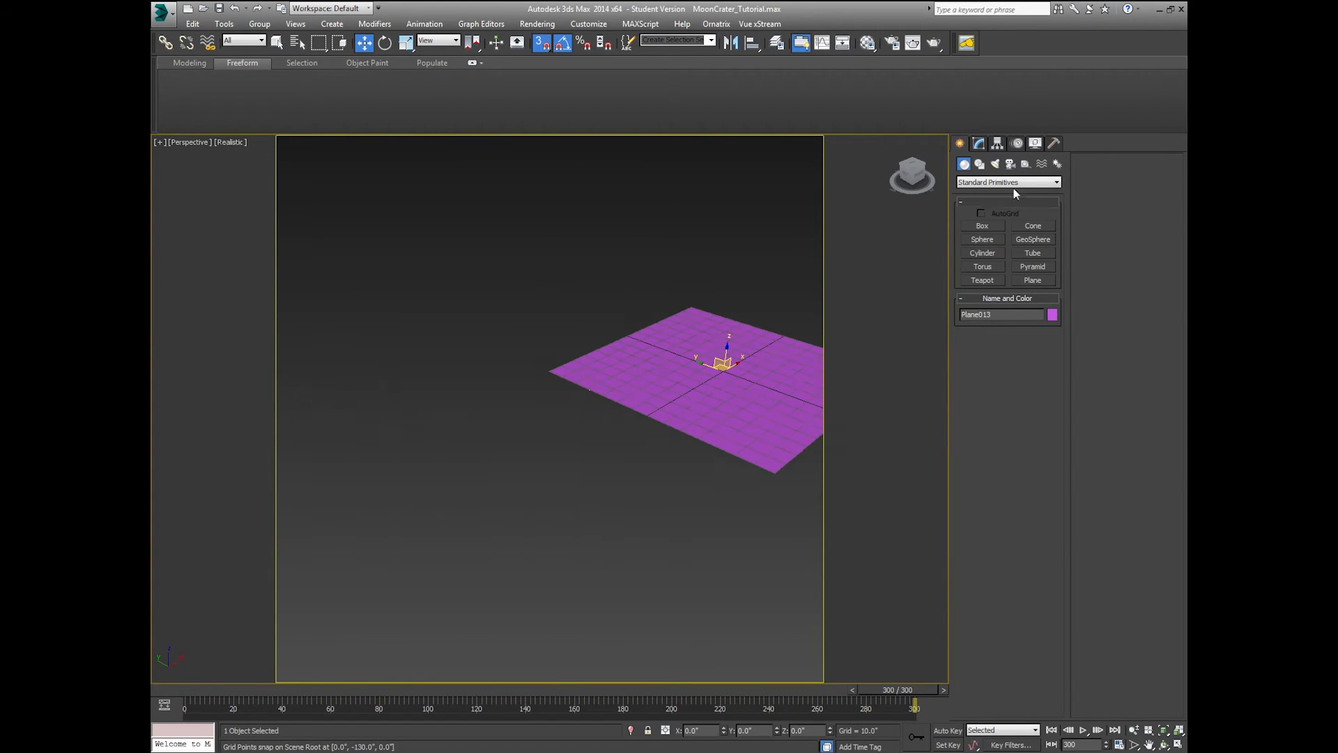
- Set the plane's length and width segments to 400 each
click(979, 144)
middle_drag(880, 398, 636, 526)
scroll(641, 527, up, 5)
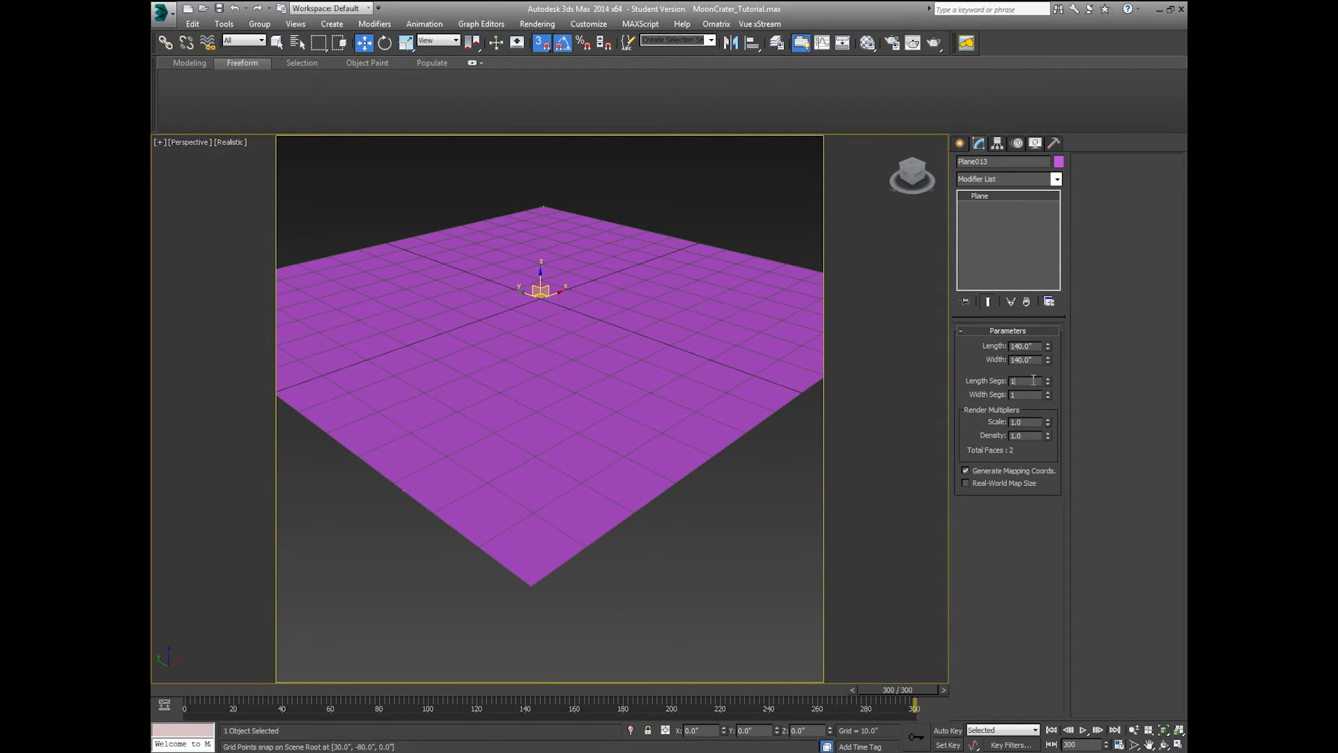
drag(1033, 380, 947, 382)
text(400)
key(Tab)
text(4)
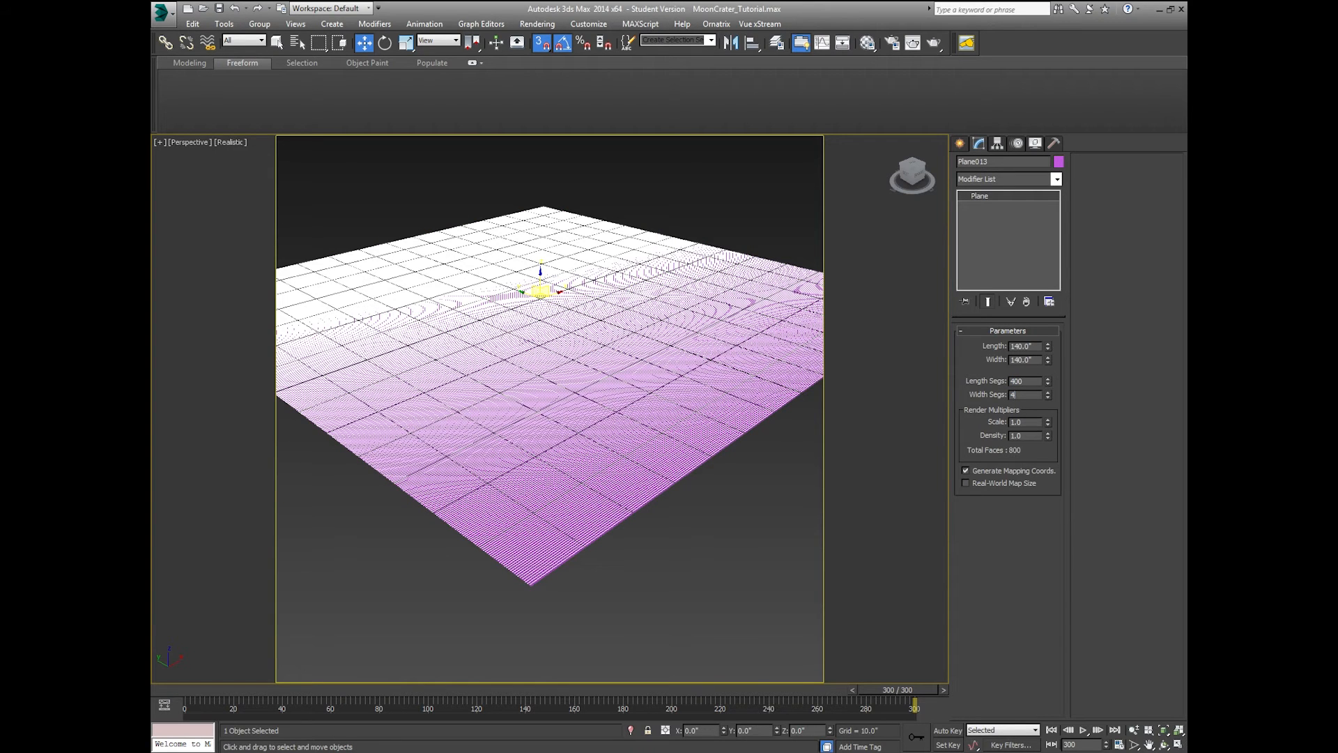
text(00)
key(Return)
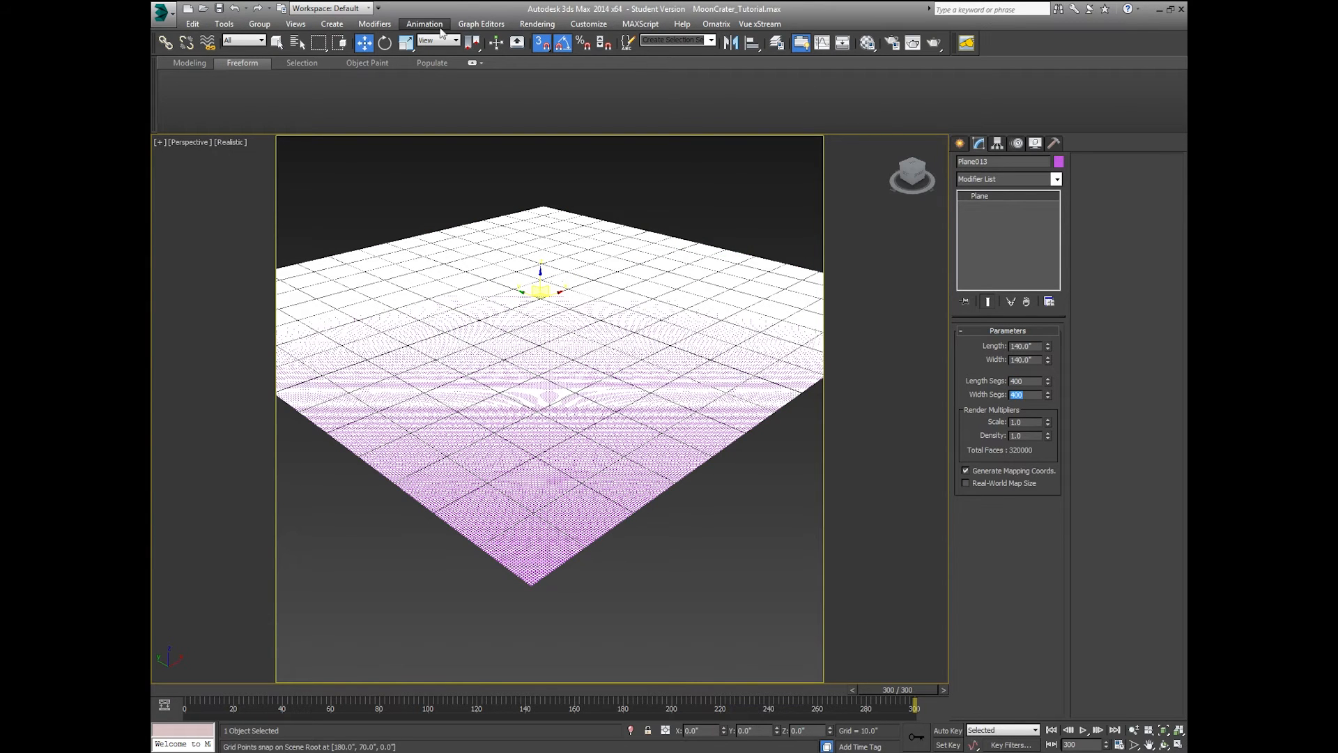
- Turn off grid snapping and reselect the plane to check its mesh density
click(388, 195)
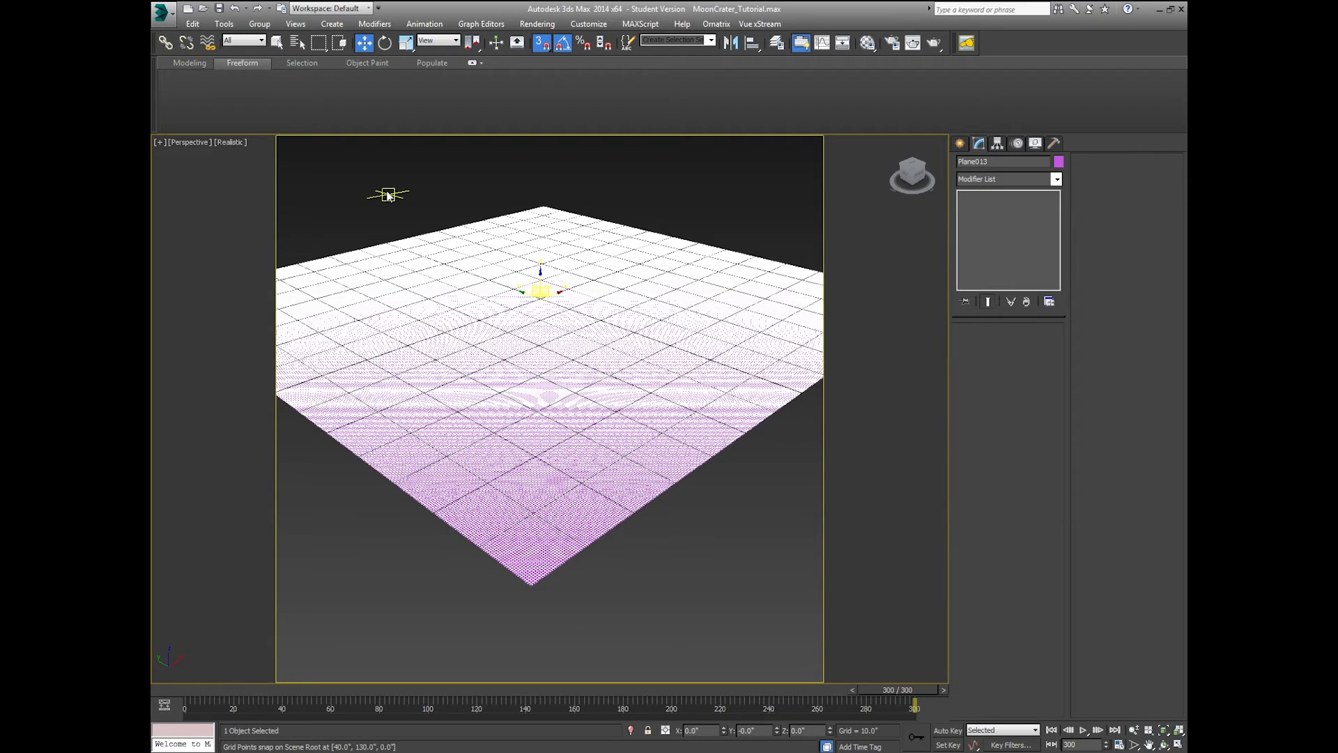
middle_drag(388, 195, 407, 224)
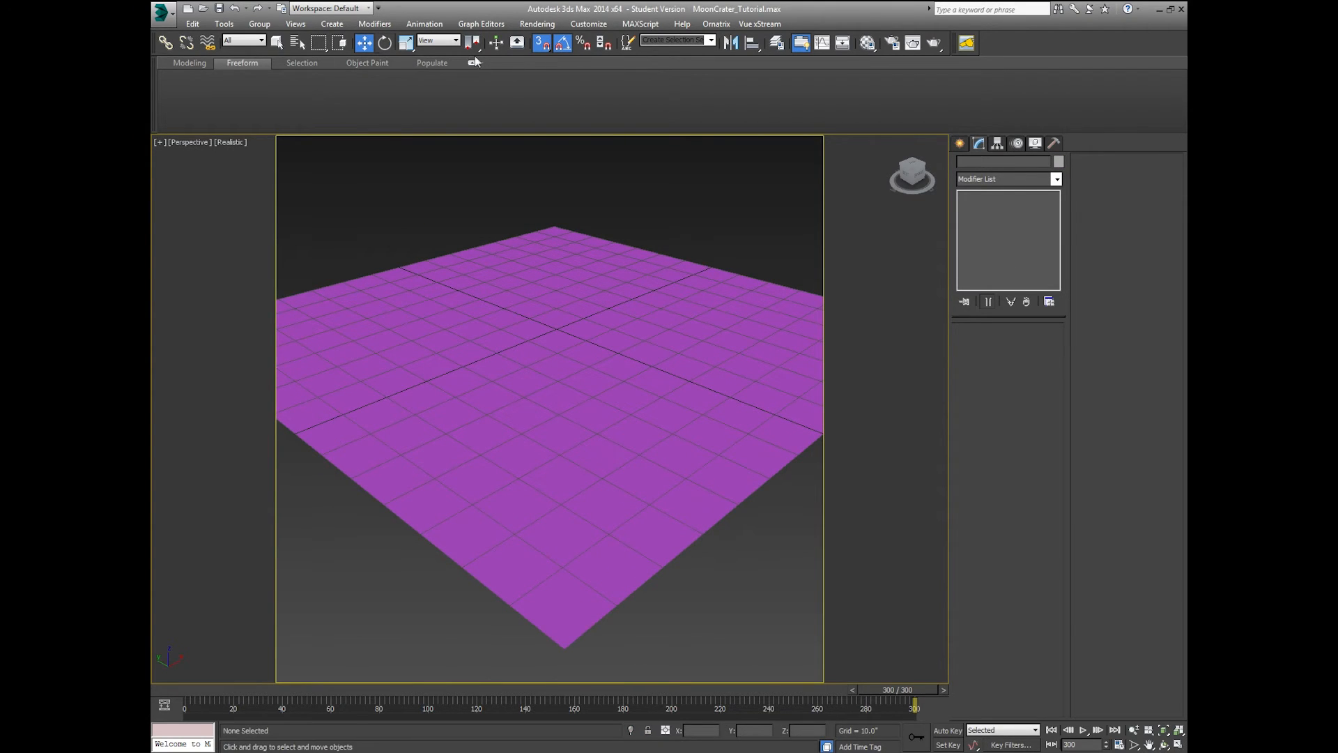
click(541, 45)
click(554, 256)
scroll(583, 443, up, 5)
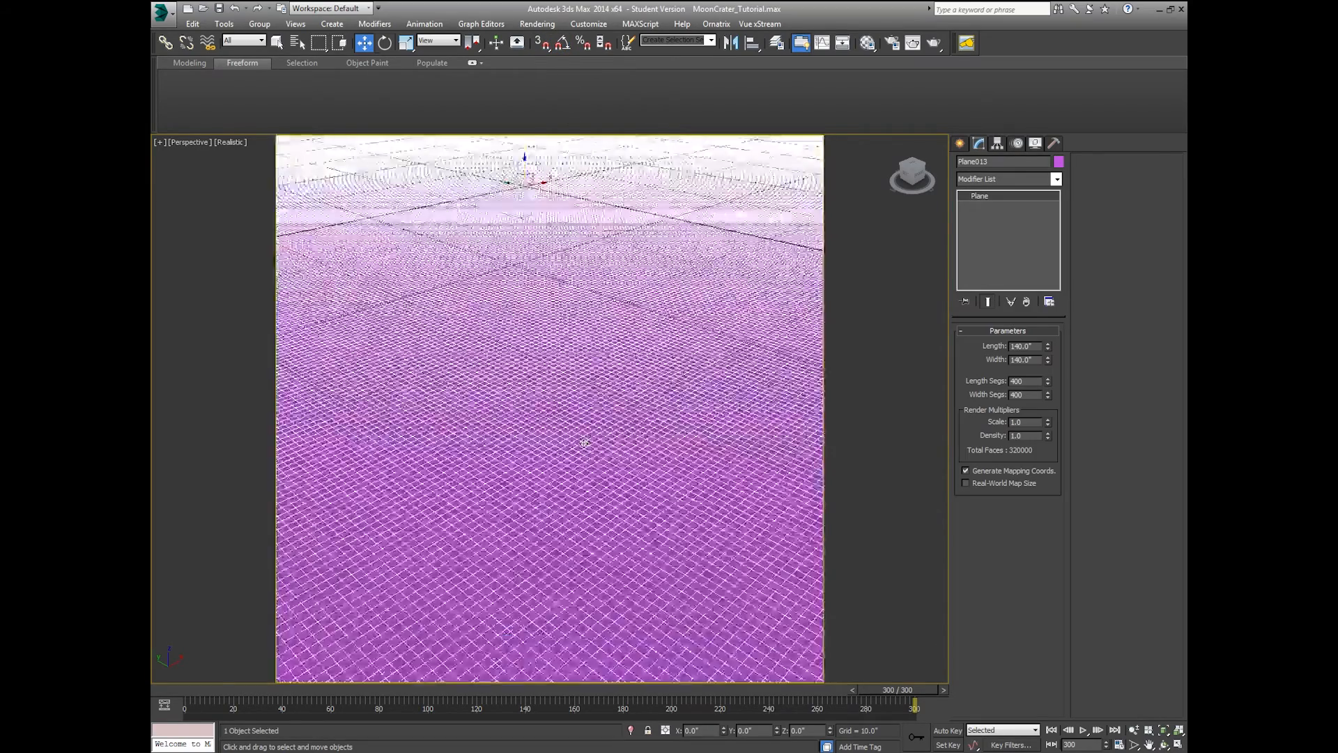
scroll(606, 450, down, 5)
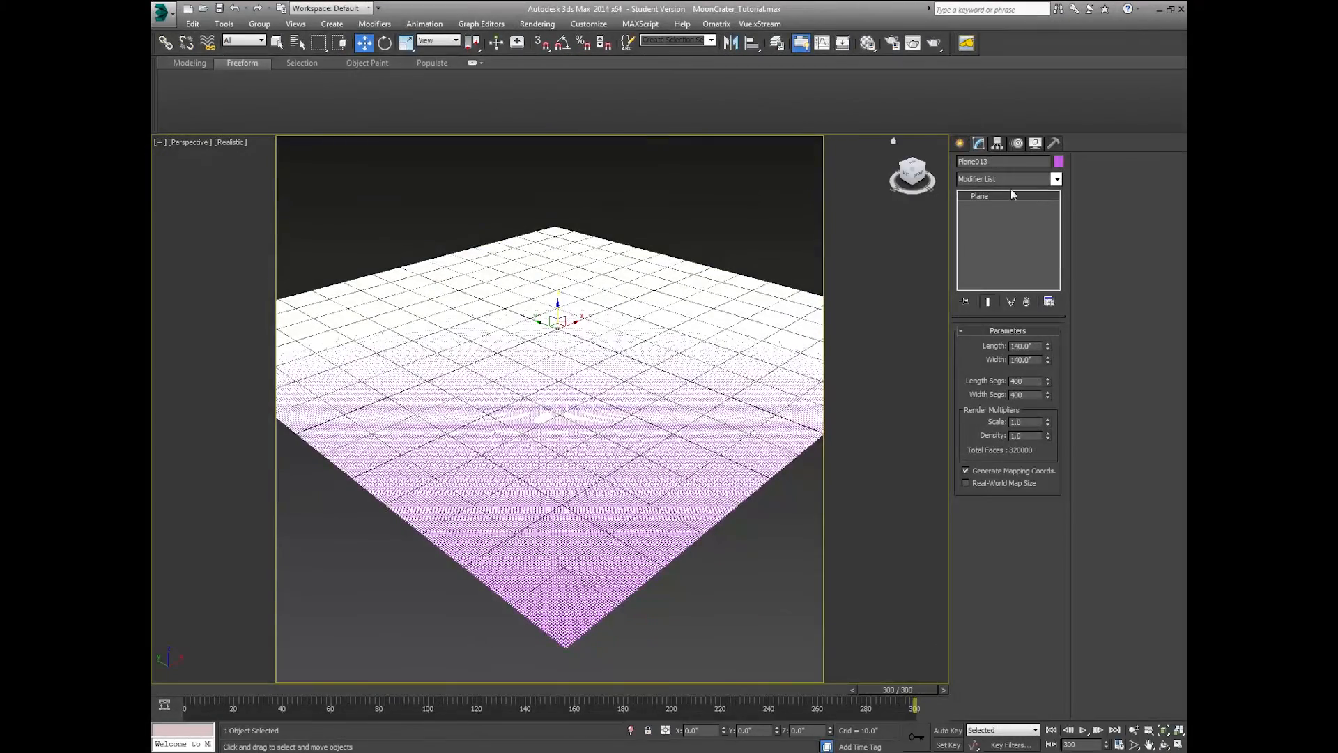
- Add a Displace modifier to the plane and load CraterDisplacement.mov from the Moon Craters folder as its bitmap
click(1056, 180)
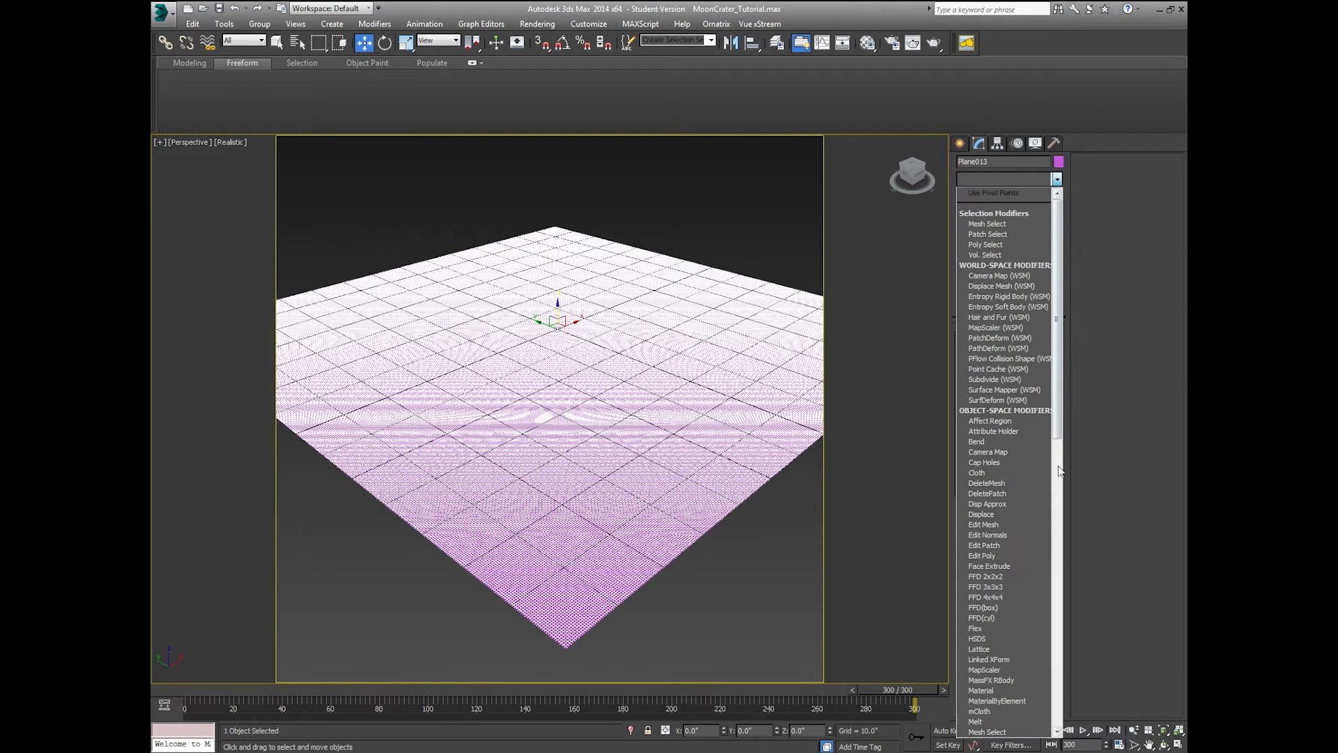
click(1027, 514)
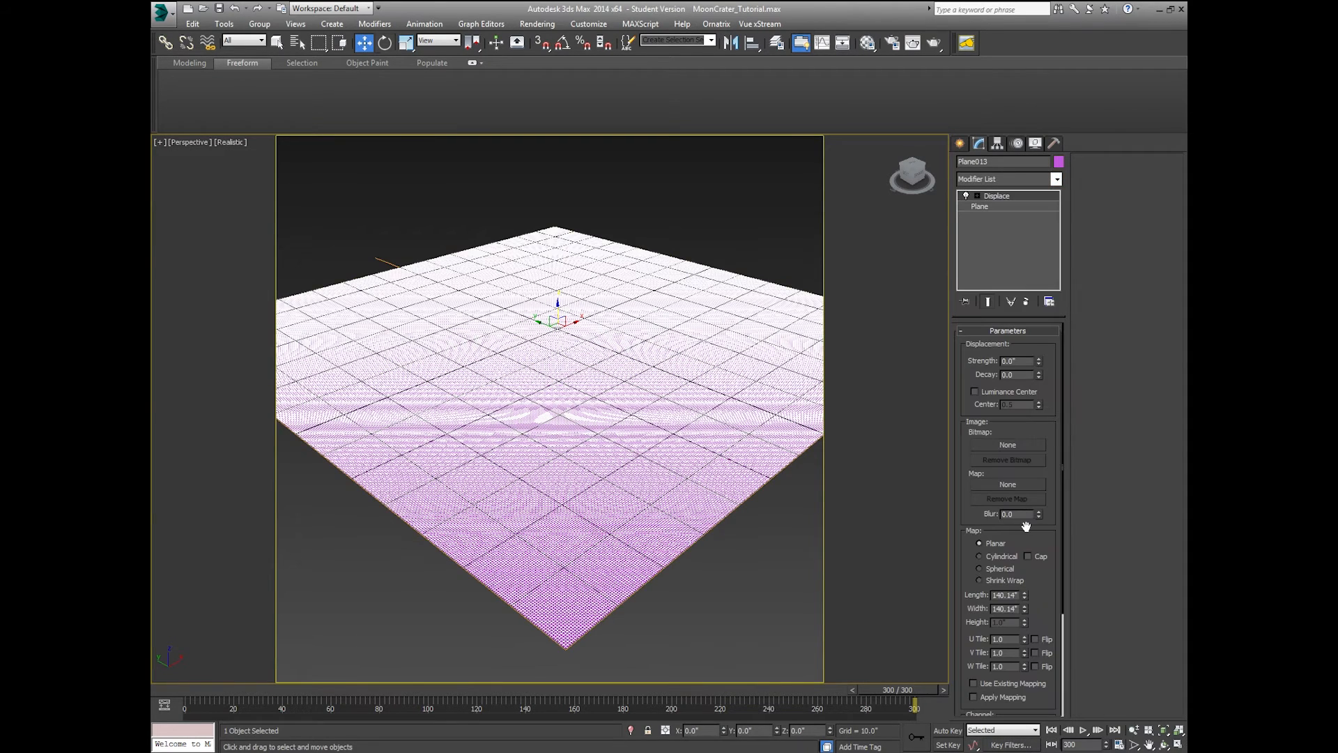
click(1001, 450)
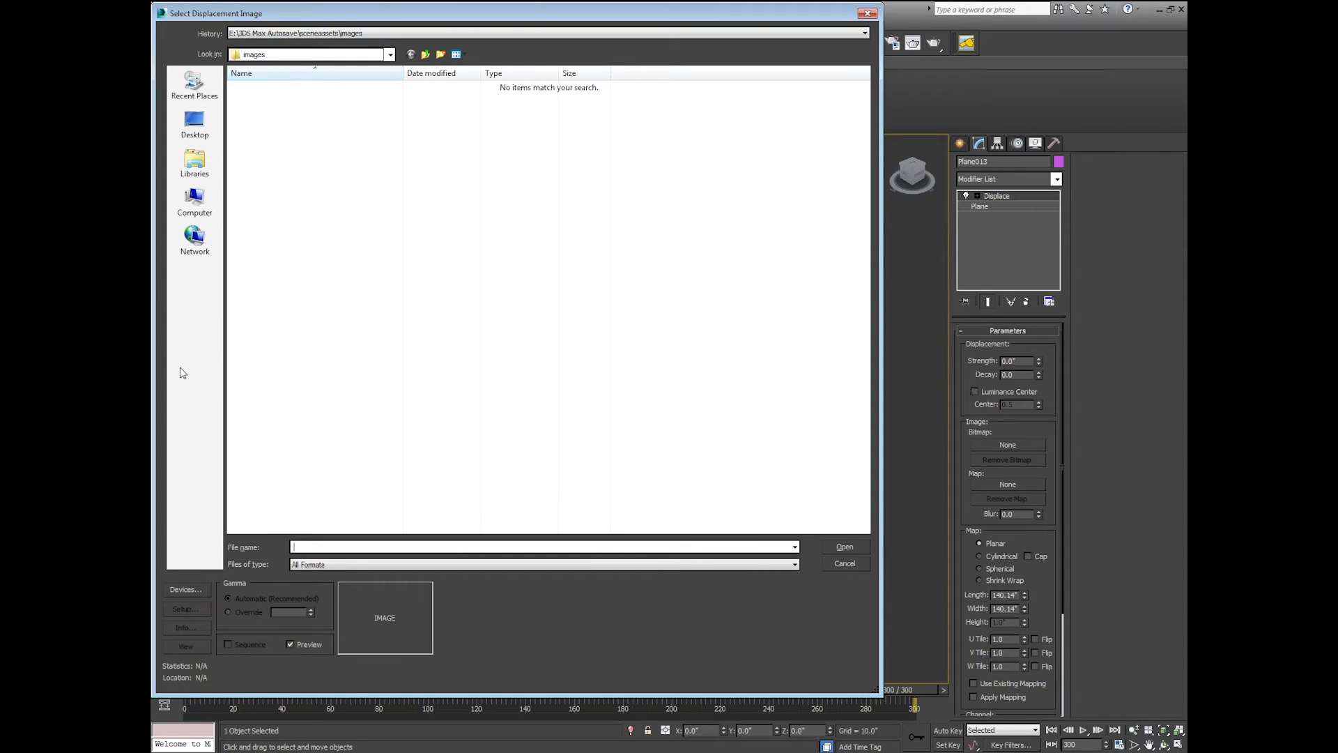
click(195, 202)
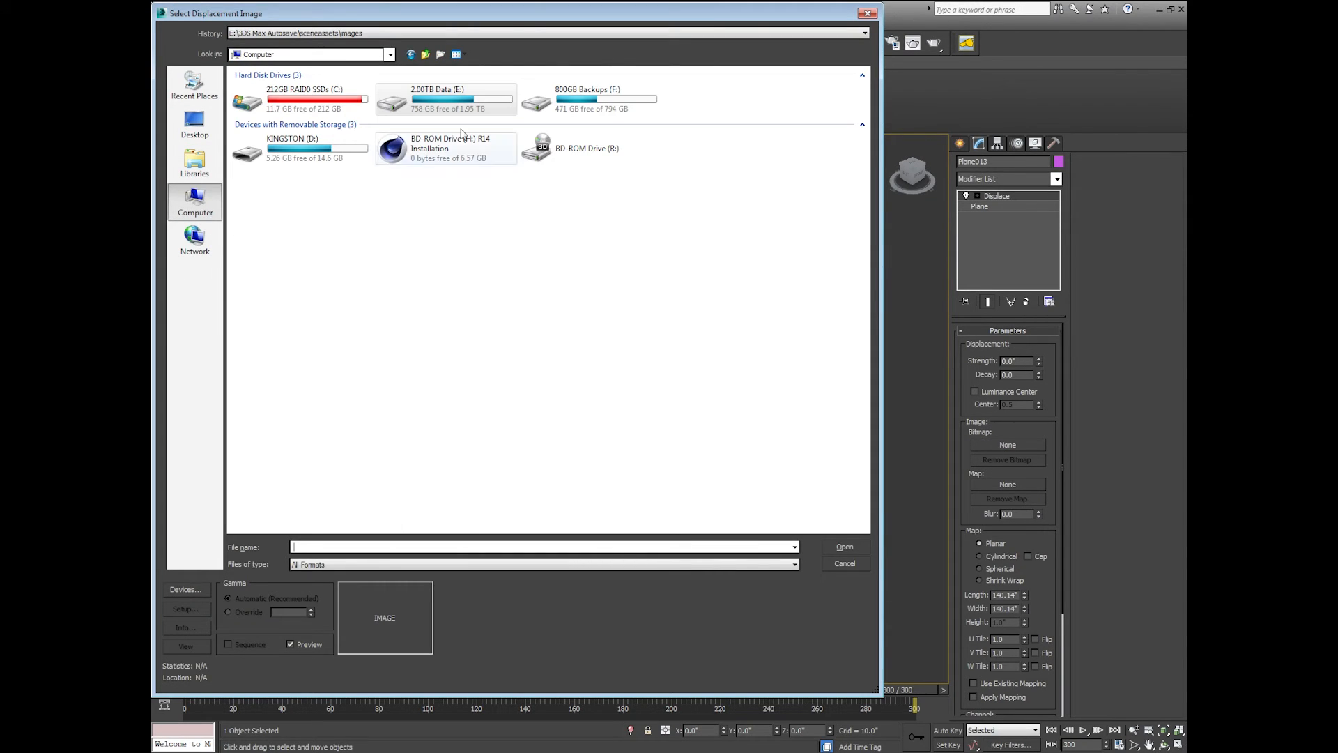
double_click(434, 112)
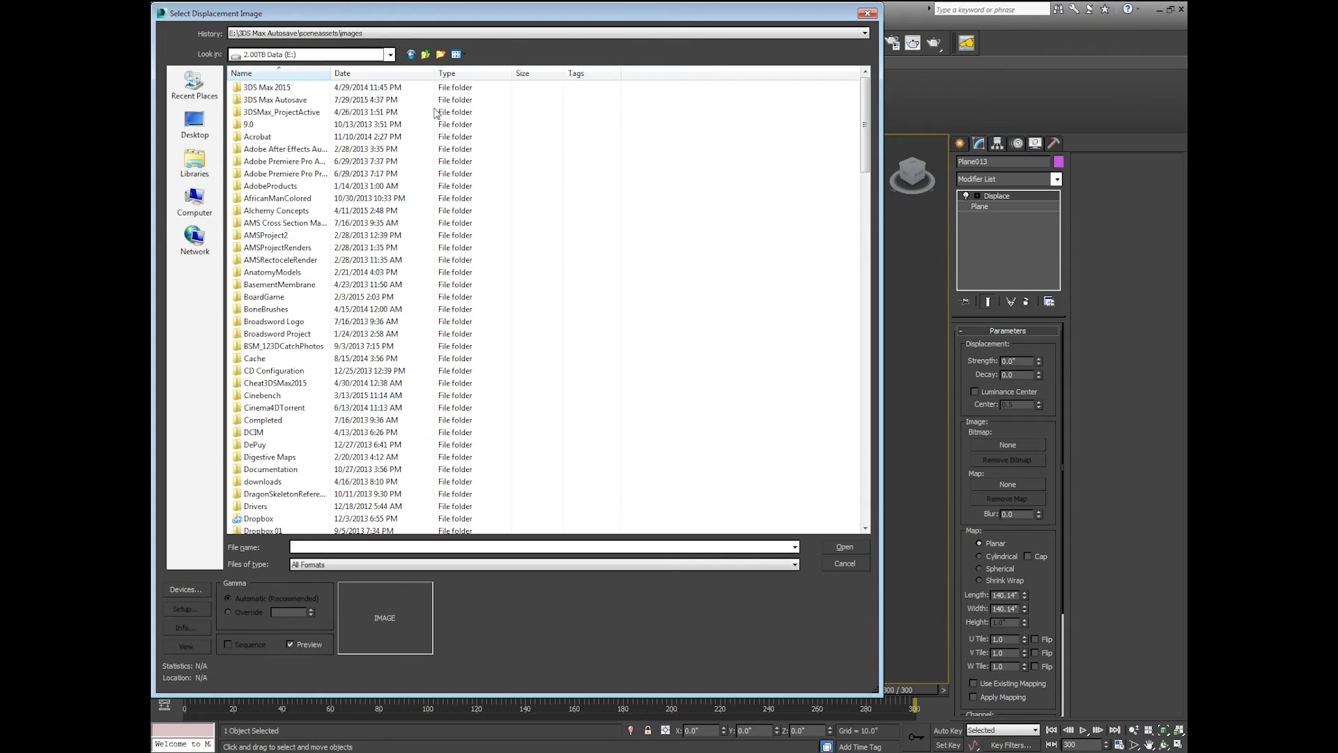
double_click(265, 520)
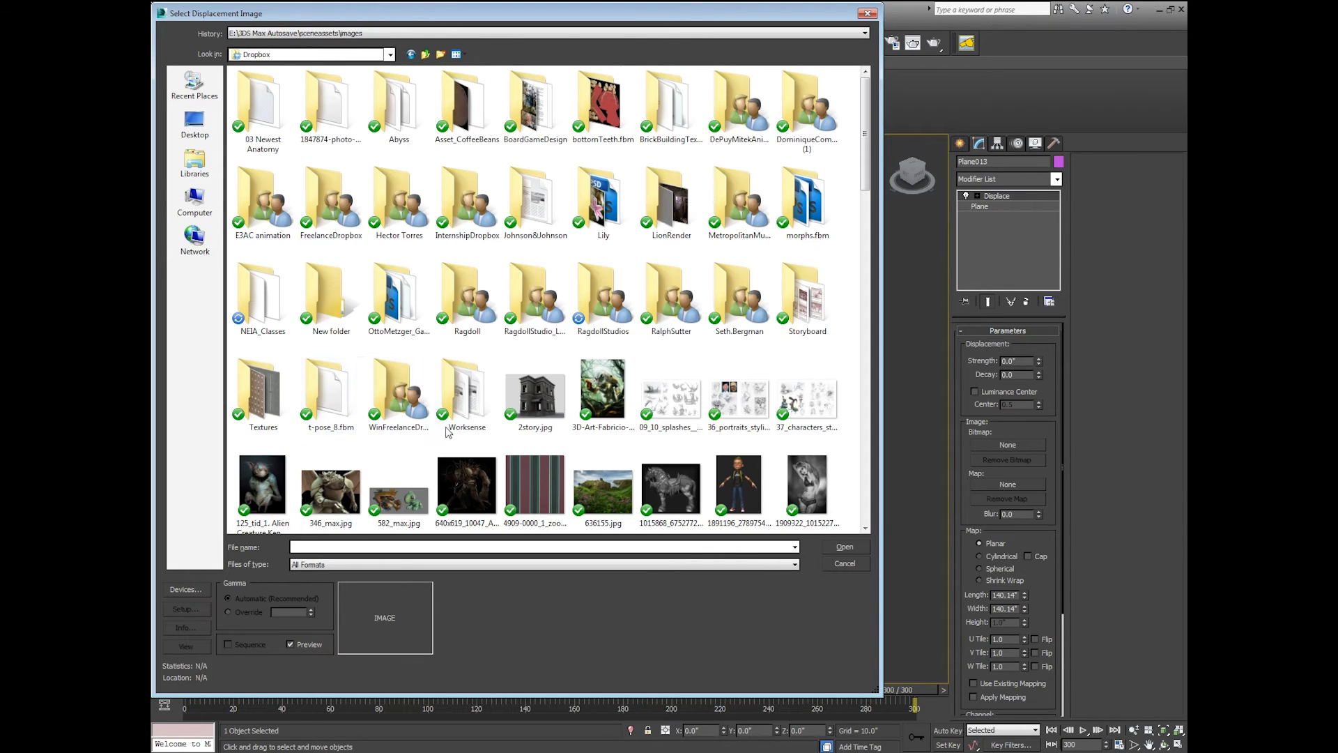
double_click(594, 288)
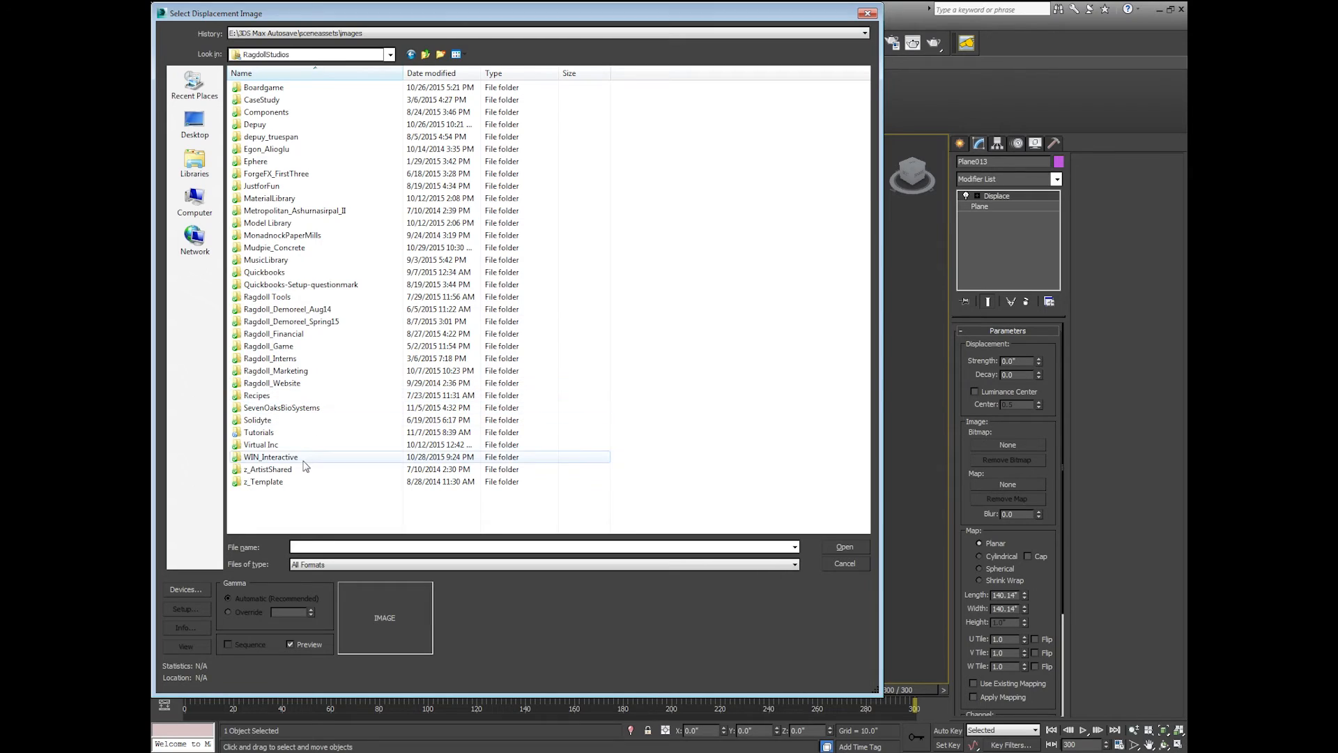
double_click(294, 432)
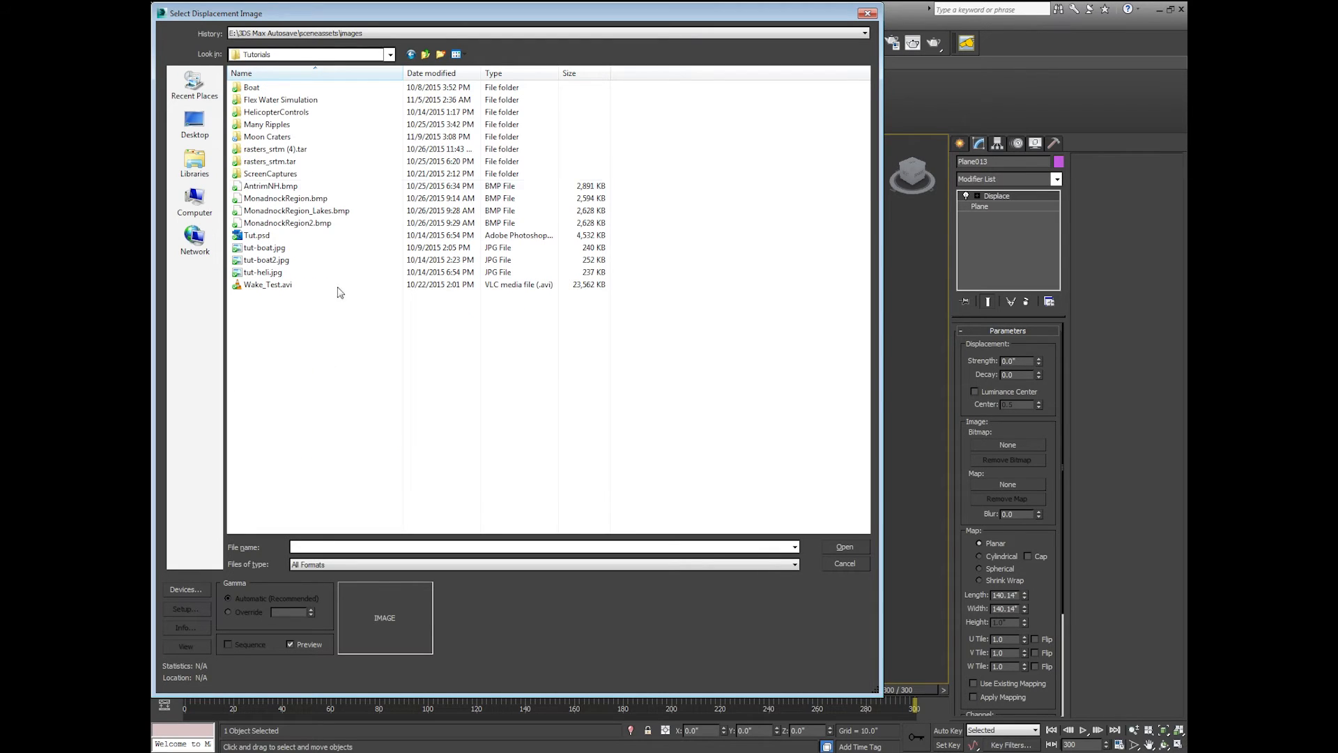
double_click(276, 137)
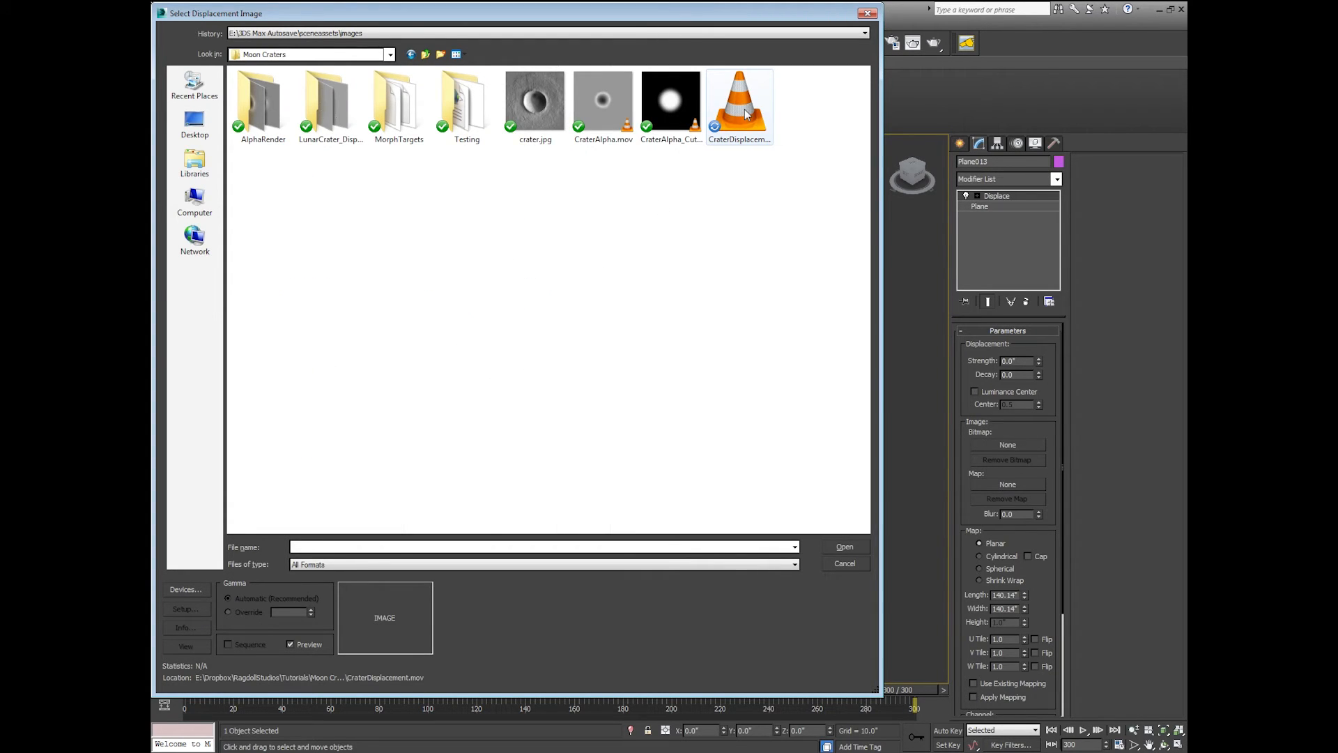
double_click(736, 131)
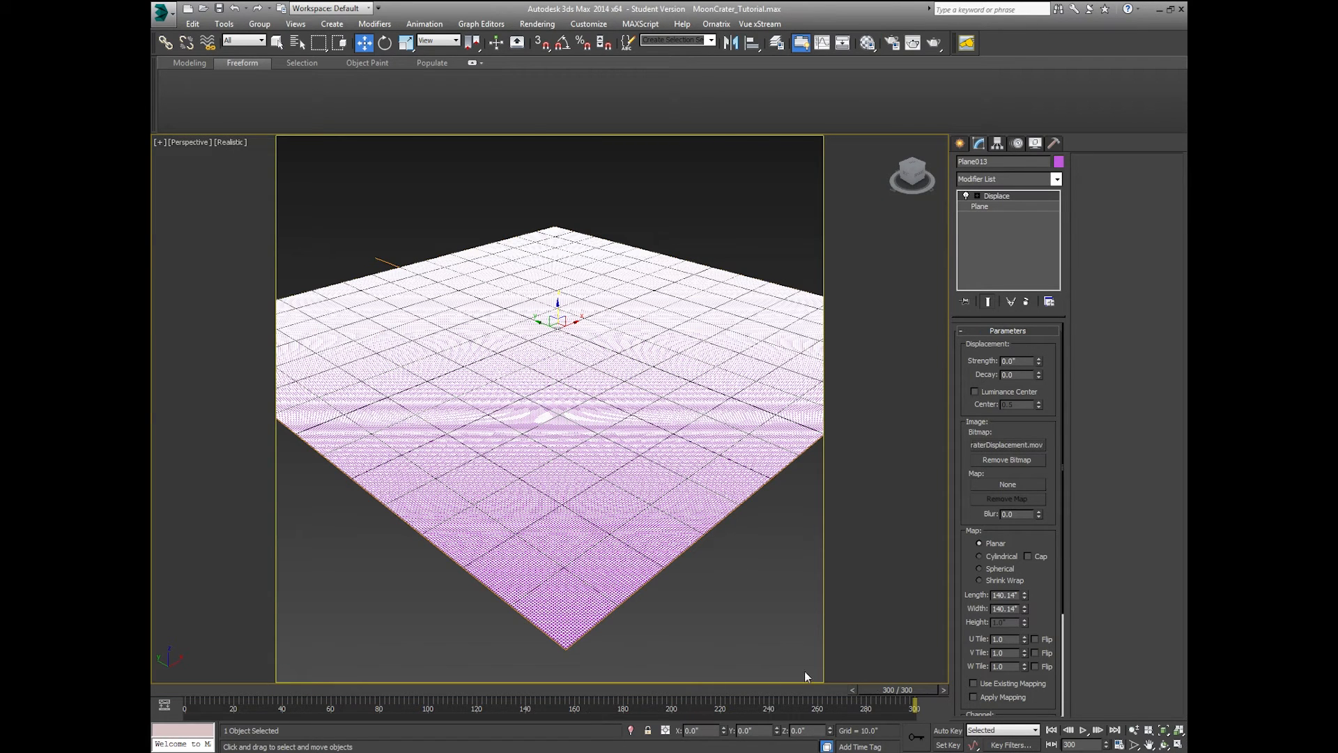
- Go to frame 257 and raise the Displace modifier's strength to about 1.38"
click(801, 688)
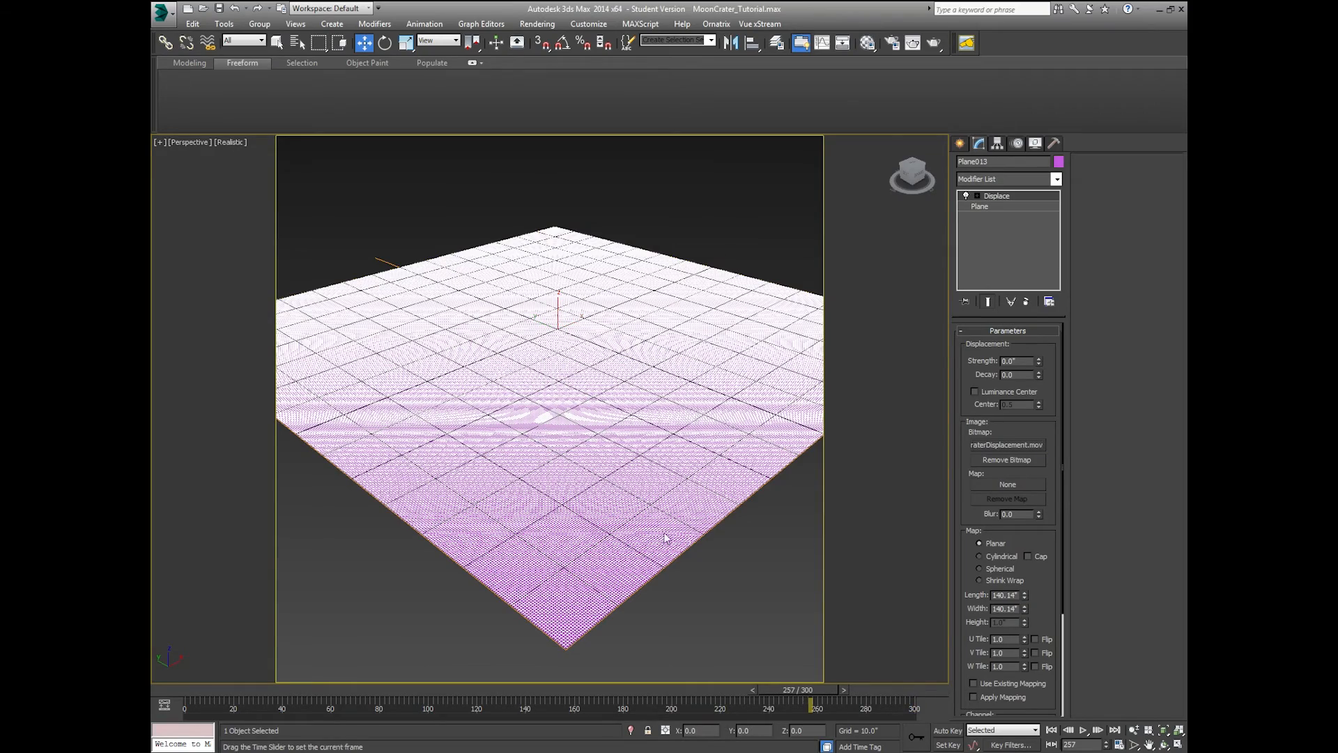
scroll(636, 475, up, 4)
scroll(639, 478, down, 4)
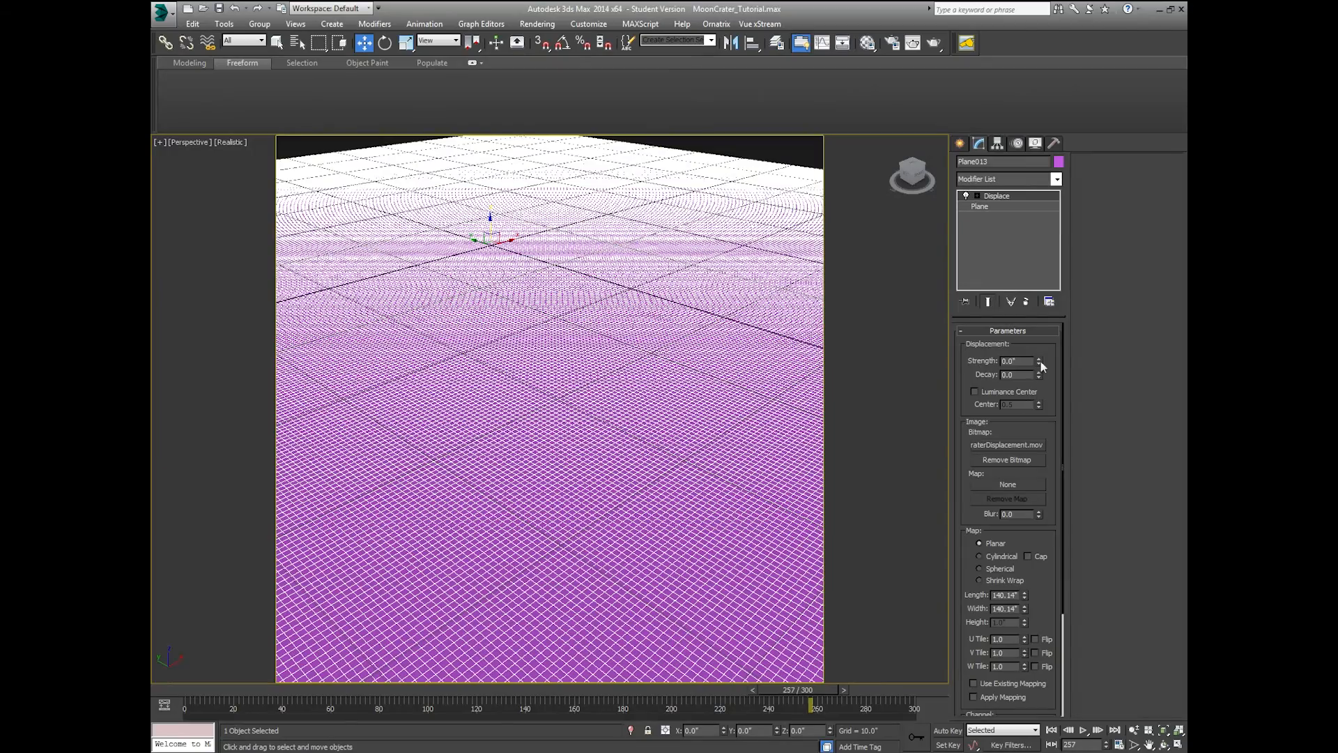
drag(1039, 361, 1043, 275)
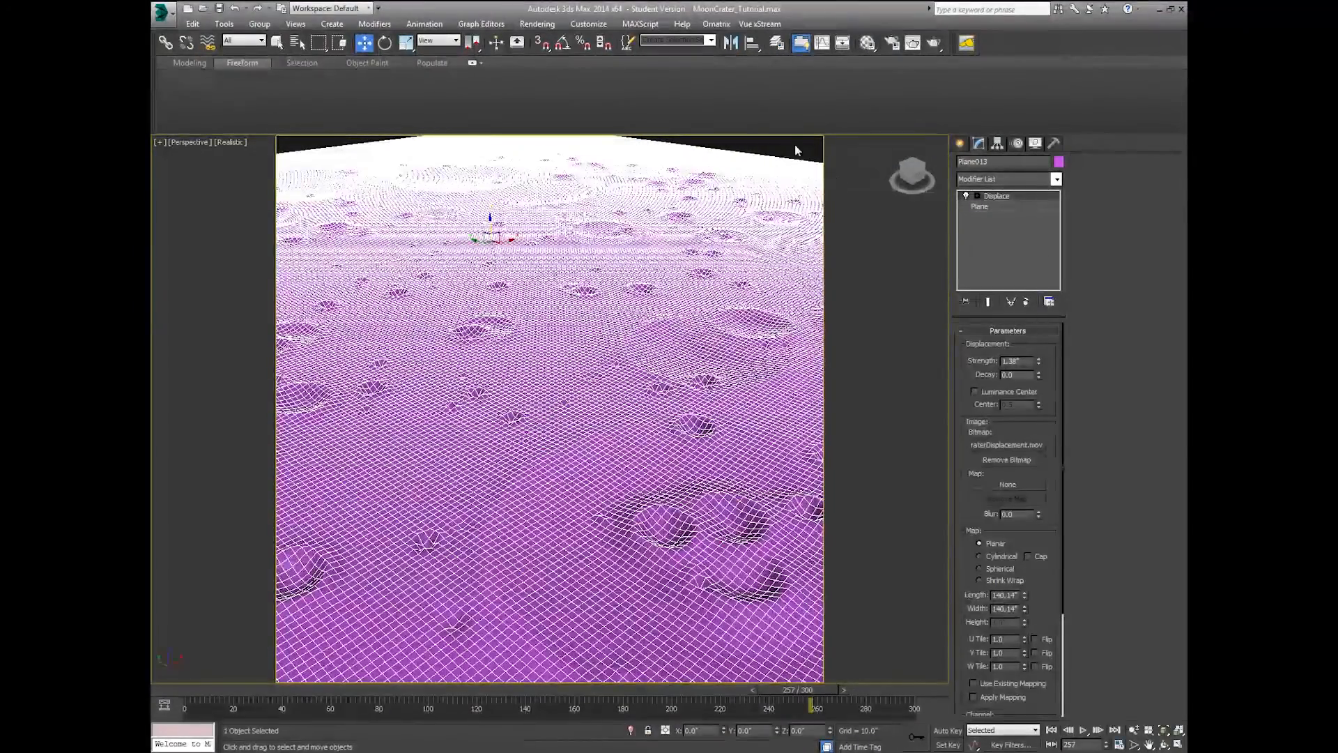
- Deselect the plane and examine the displaced craters up close from different angles
click(793, 143)
middle_drag(763, 349, 722, 366)
scroll(767, 322, down, 4)
scroll(690, 406, up, 5)
scroll(726, 367, down, 1)
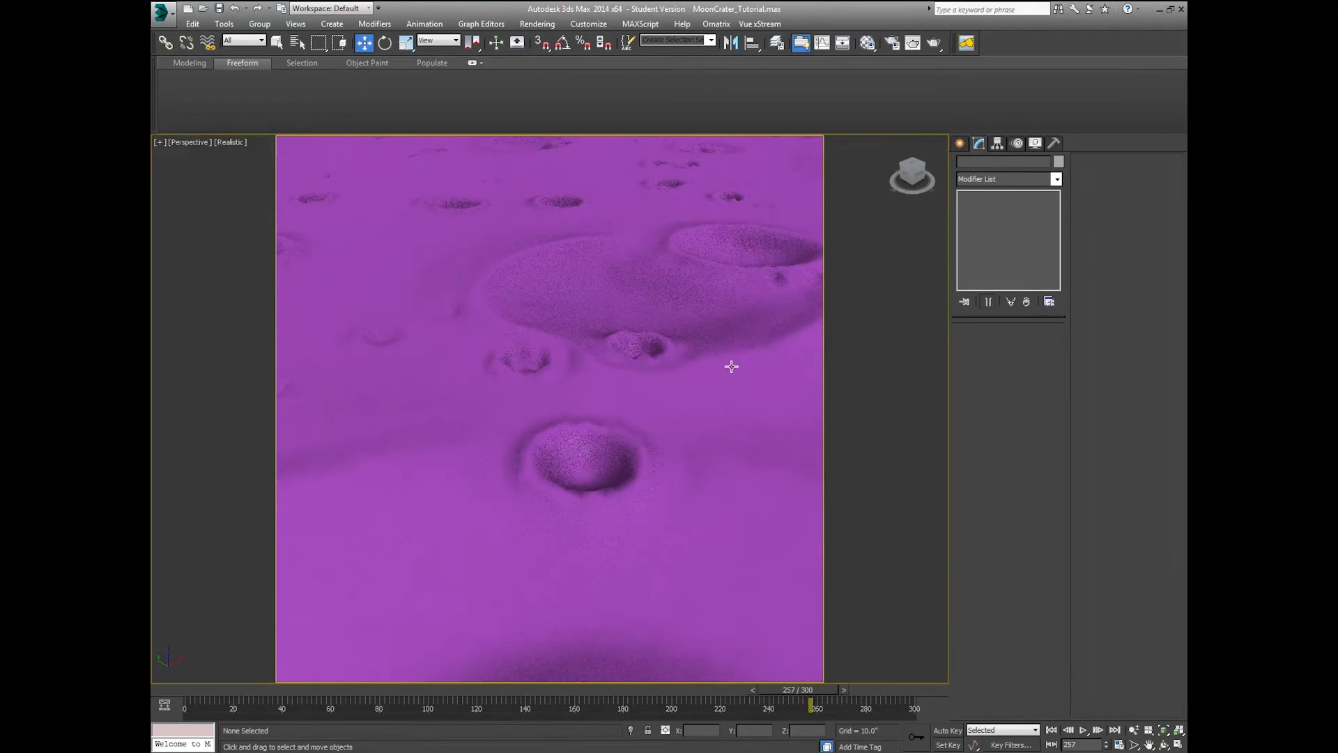
scroll(735, 376, down, 3)
click(1163, 743)
drag(585, 357, 583, 353)
drag(633, 394, 571, 356)
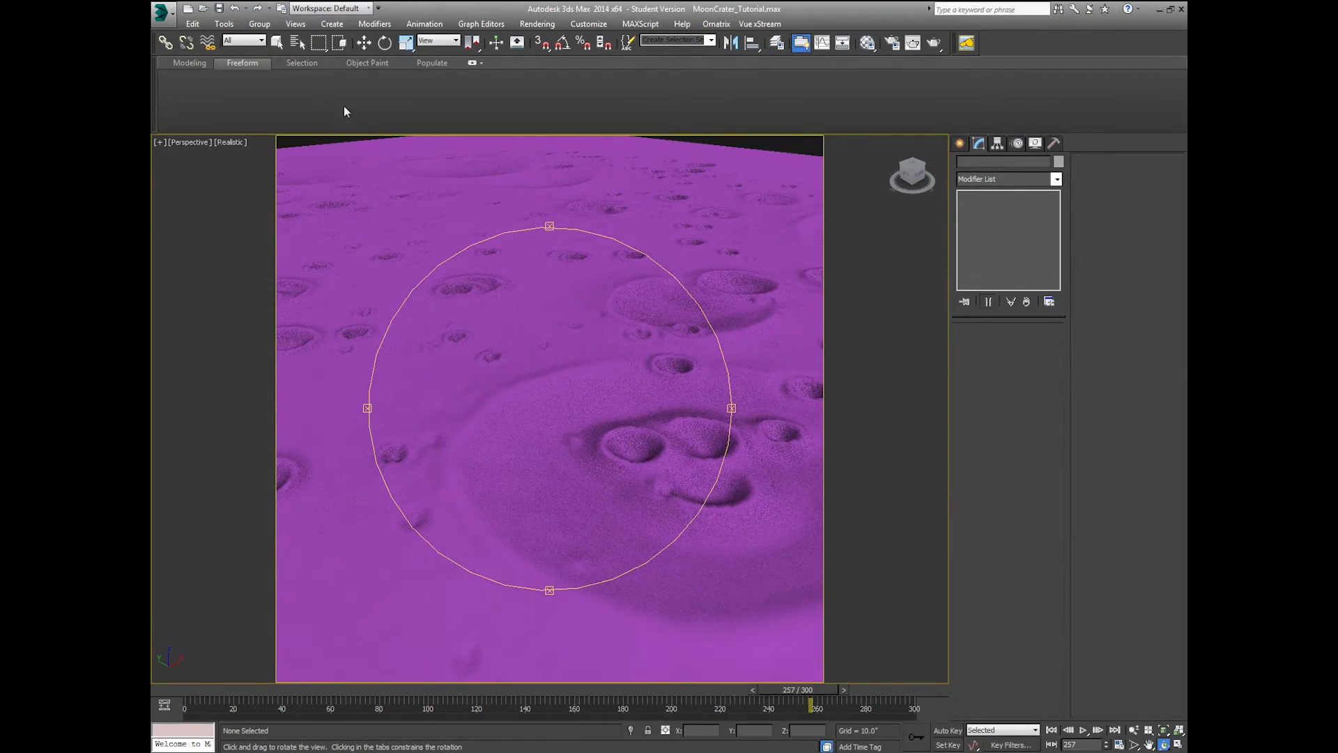
click(364, 43)
- Set the displaced plane's length and width segments to 500 each and check the crater detail with the plane deselected
click(662, 370)
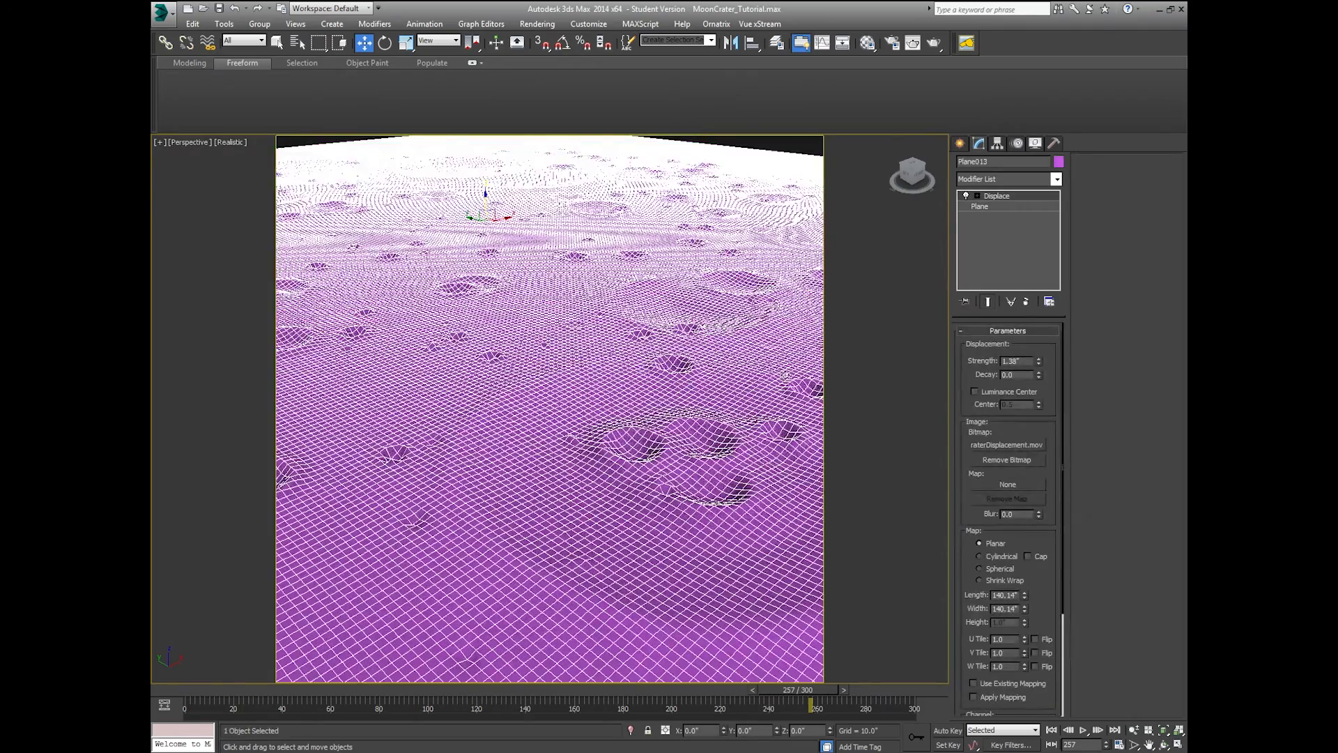
click(995, 209)
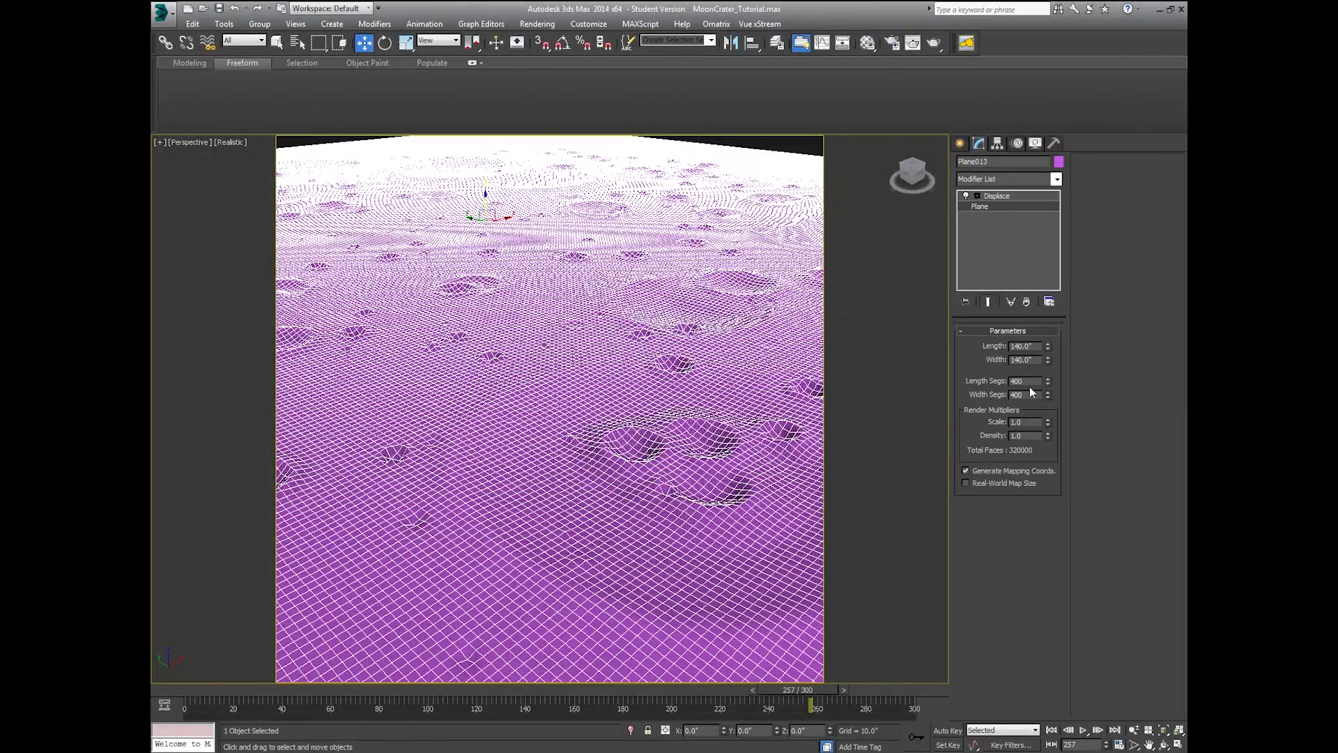
double_click(1030, 383)
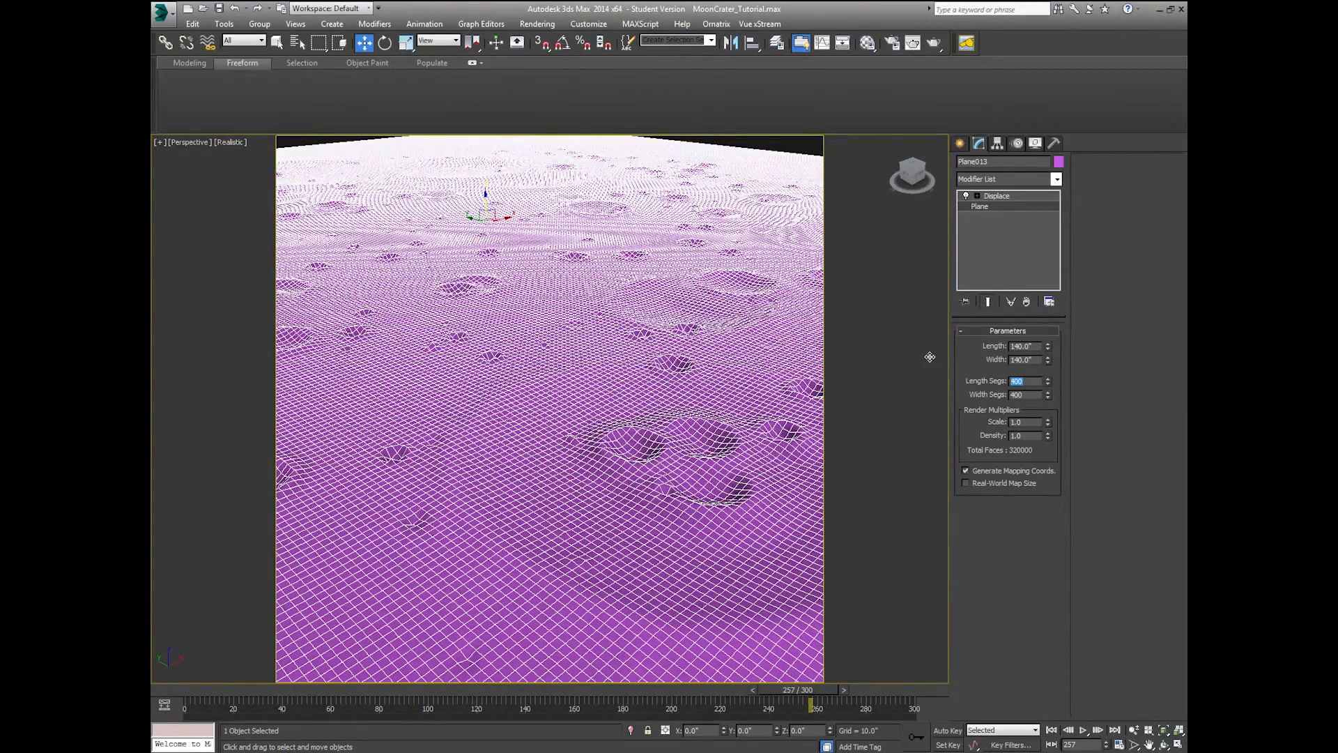
text(500)
key(Tab)
text(500)
key(Return)
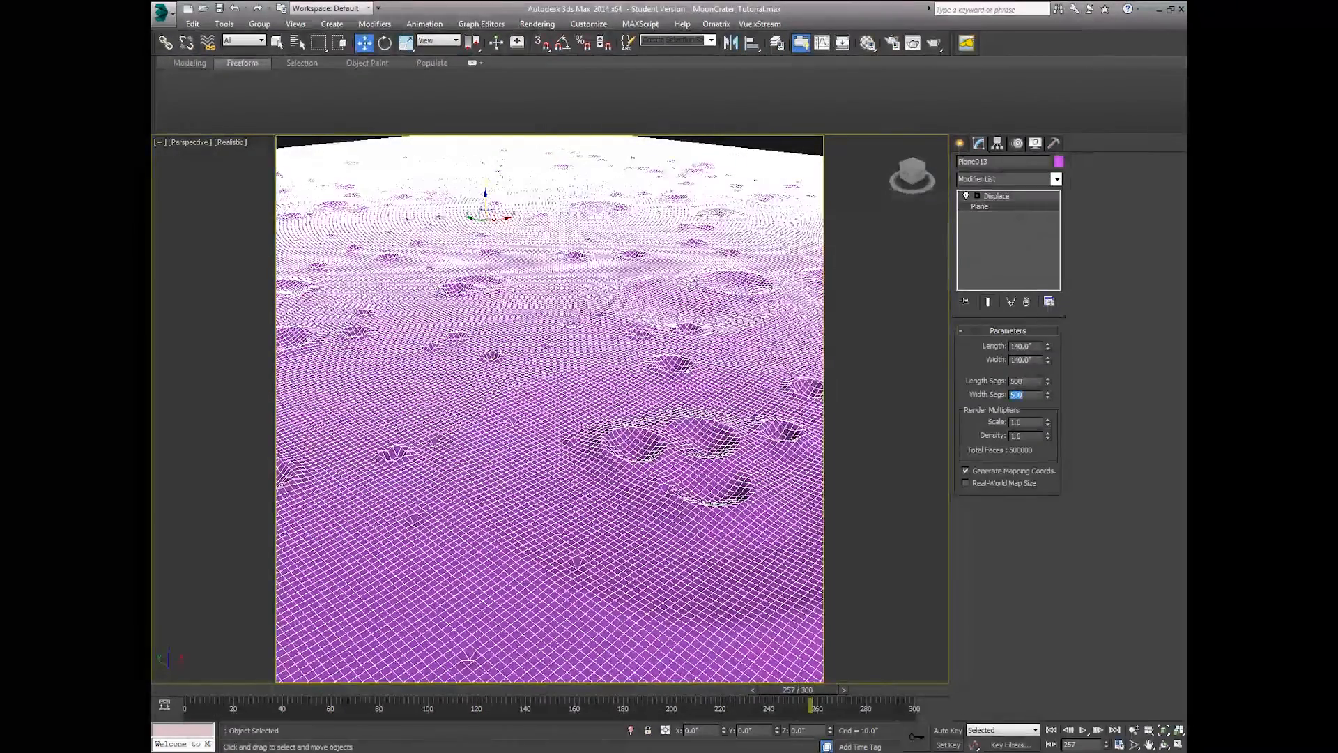
click(800, 155)
scroll(776, 462, up, 5)
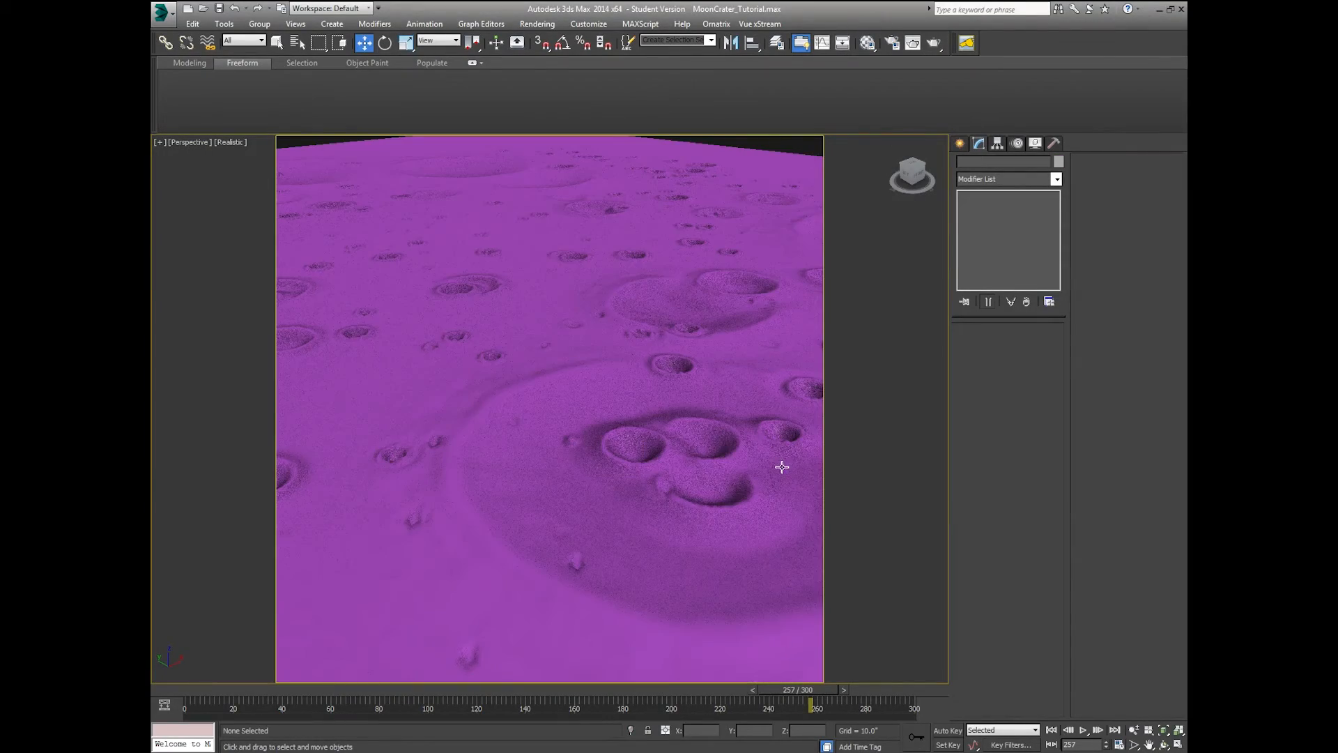
mouse_move(776, 463)
middle_down()
mouse_move(741, 543)
mouse_move(729, 463)
mouse_move(755, 449)
middle_up()
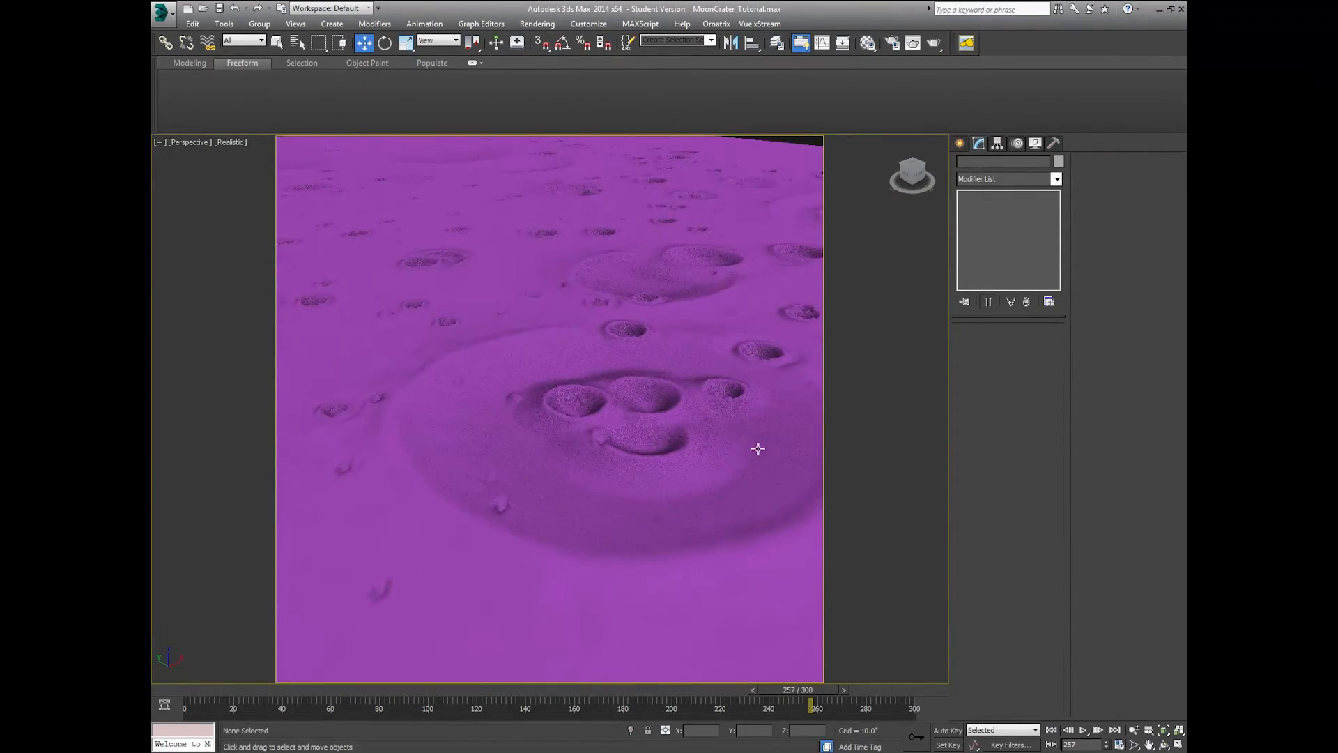
- Reselect the plane and increase the Displace modifier's strength to about 2.663"
click(758, 449)
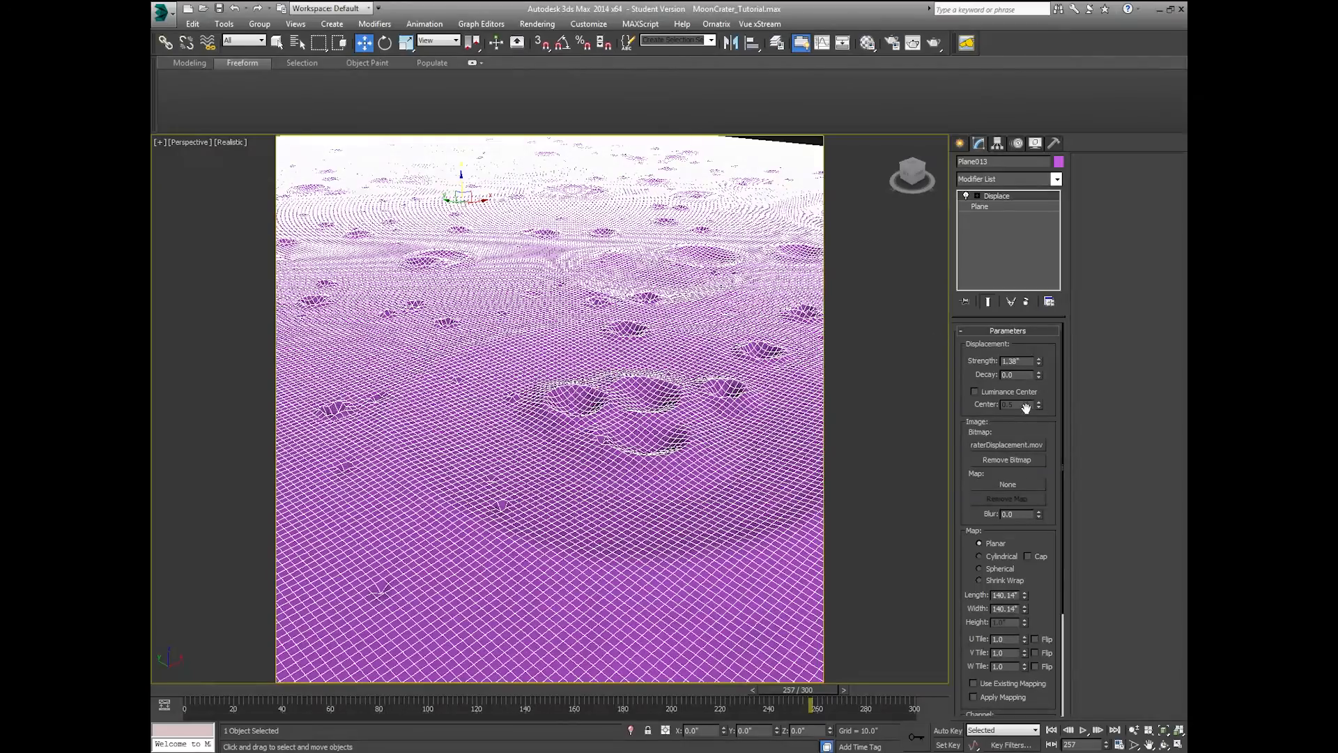
drag(1038, 362, 1040, 306)
middle_drag(666, 273, 663, 377)
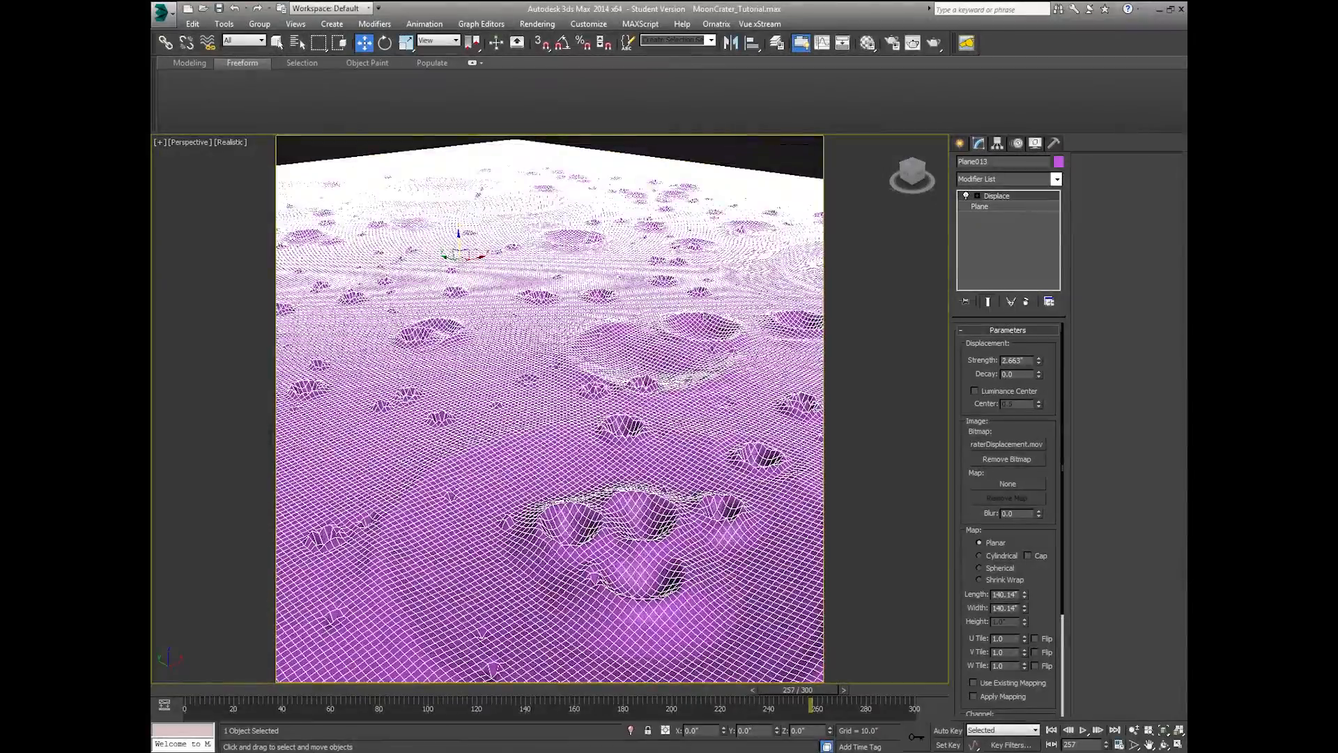
- Examine the more strongly displaced craters from low, close and overall viewpoints with the plane deselected
click(1162, 730)
click(1164, 745)
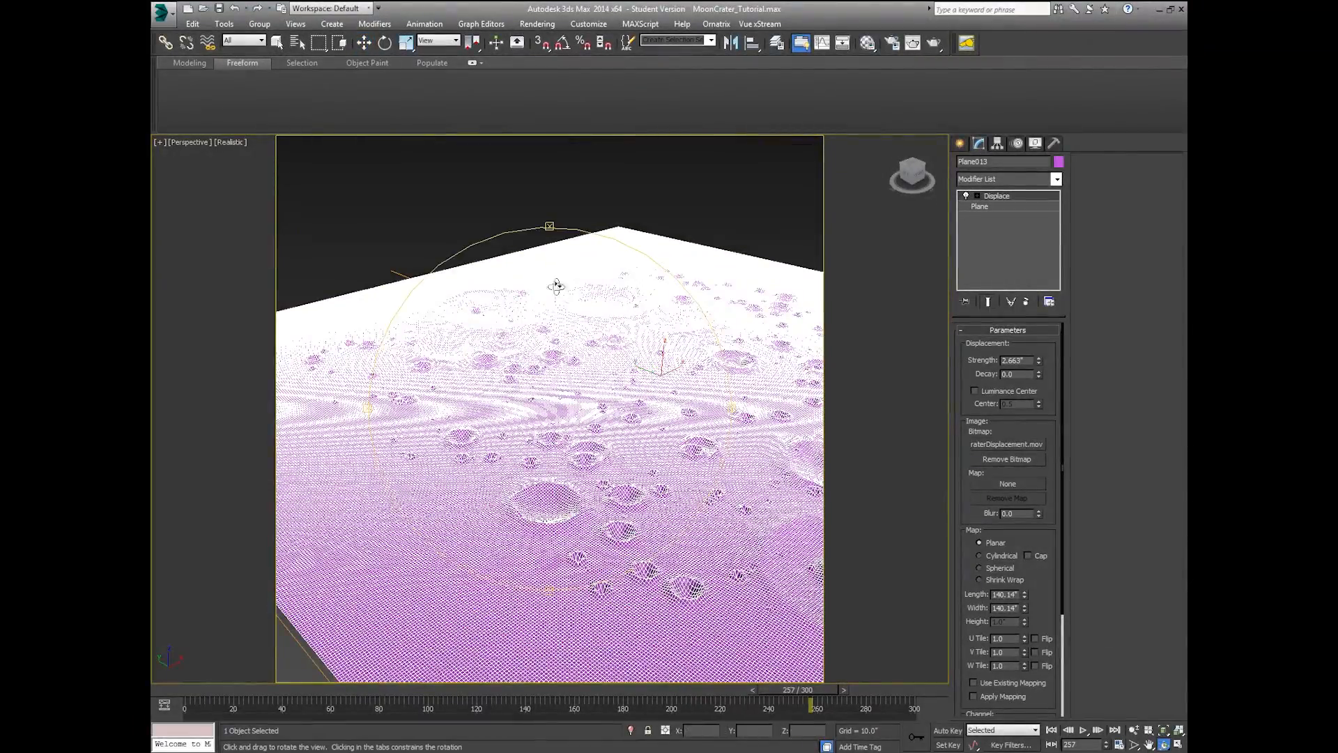
drag(555, 286, 649, 482)
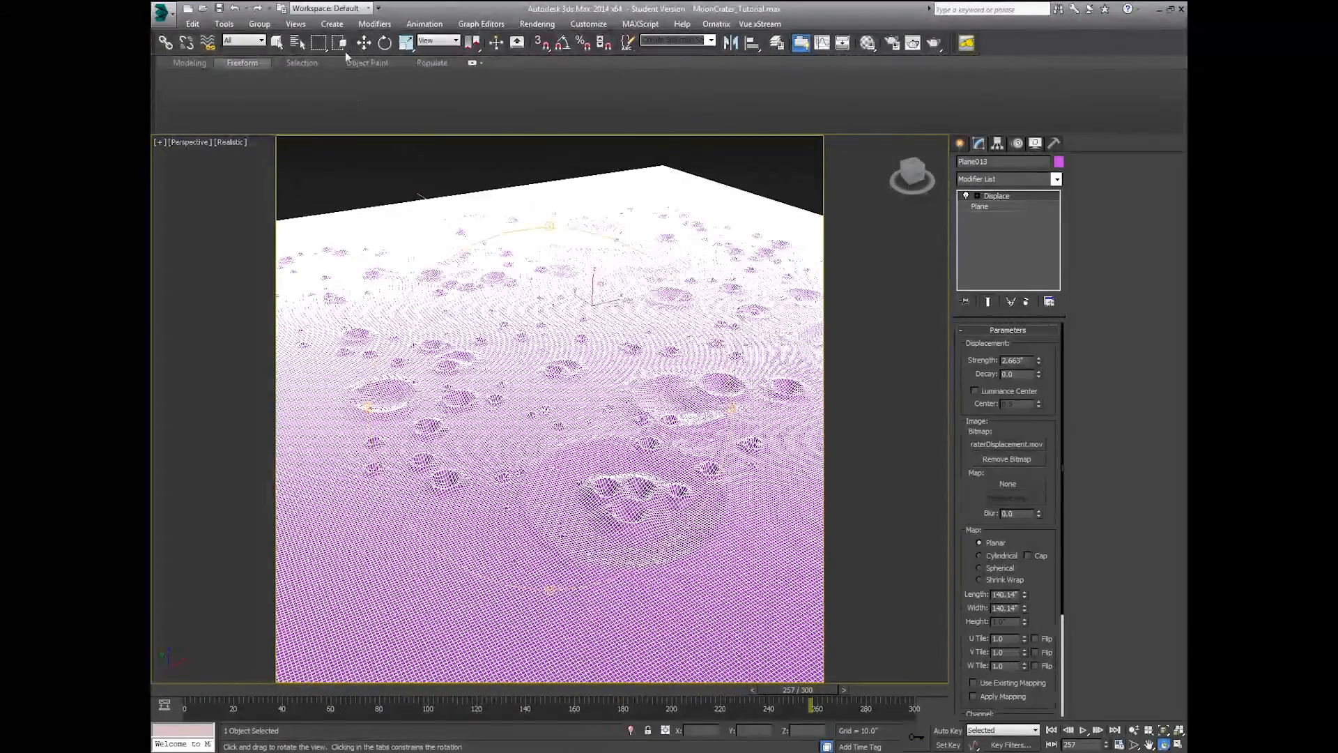
click(363, 42)
click(407, 178)
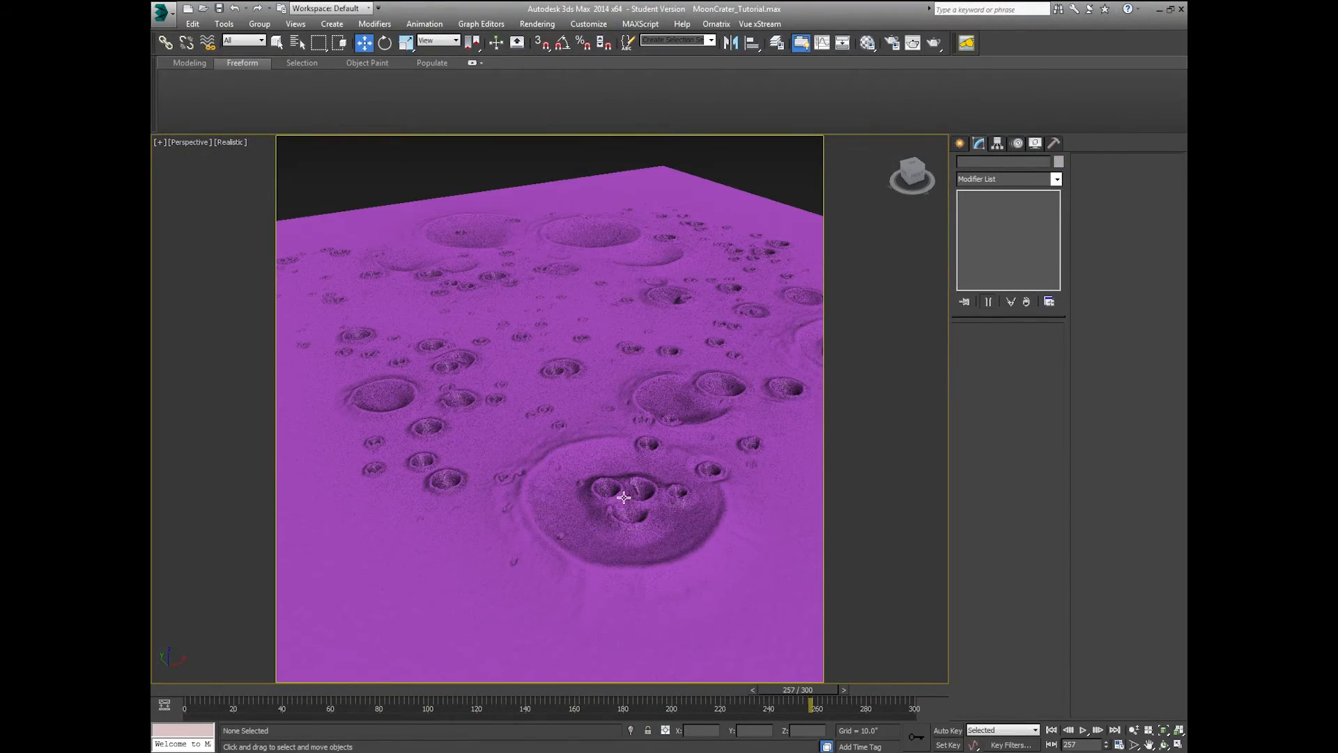
click(1163, 745)
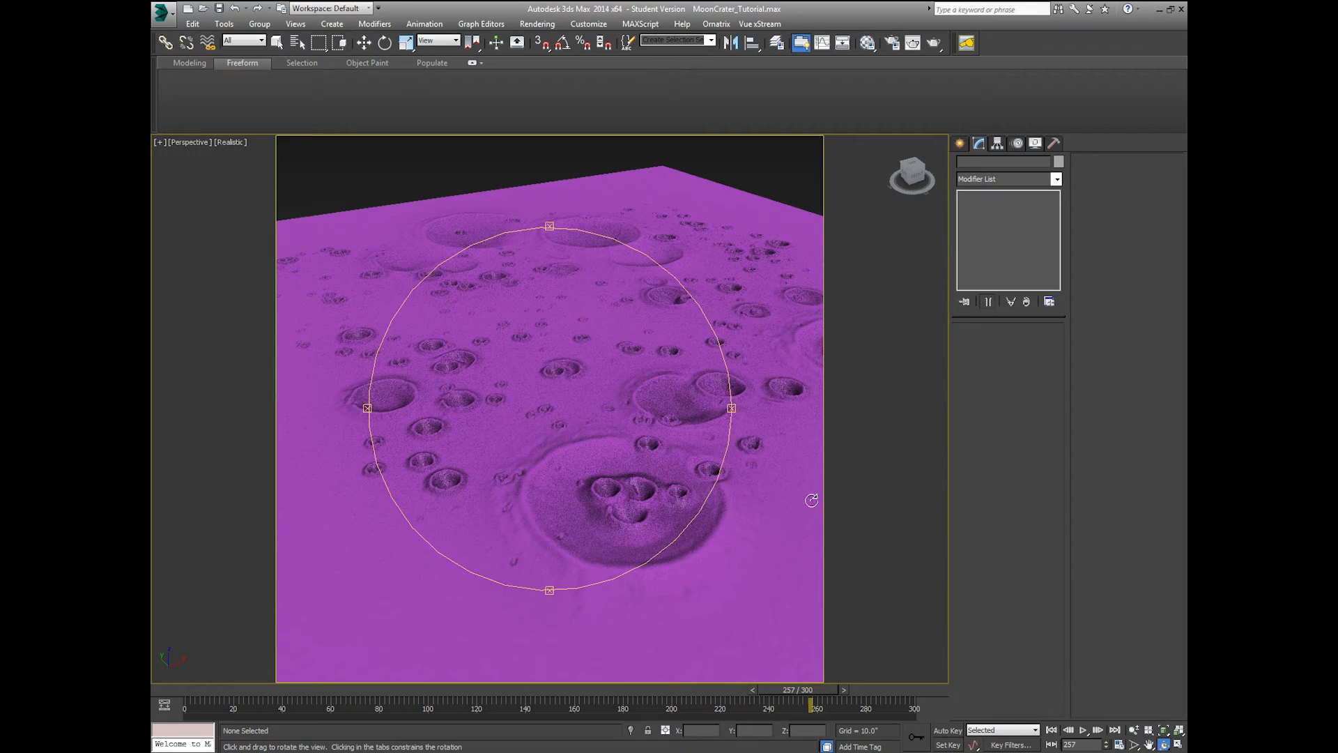
drag(552, 409, 591, 425)
middle_drag(591, 425, 554, 482)
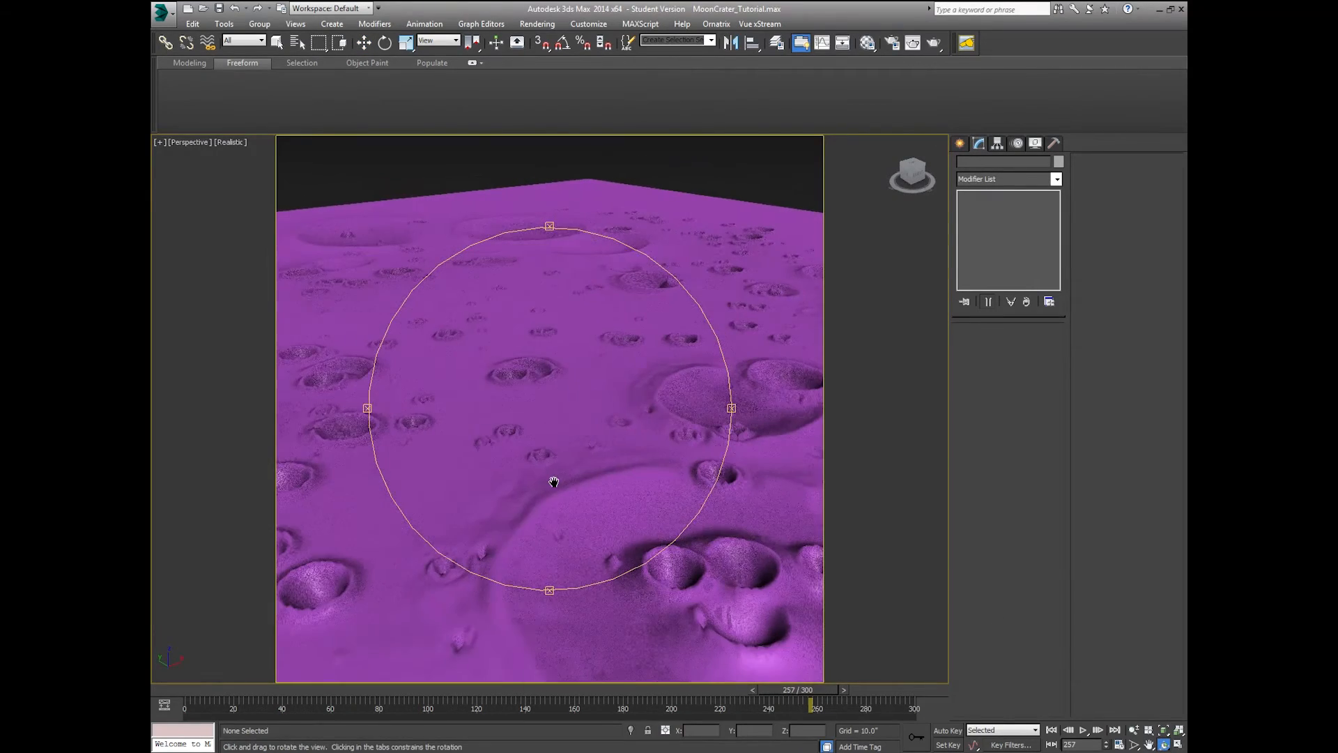
mouse_move(553, 481)
mouse_down()
mouse_move(550, 498)
mouse_move(597, 544)
mouse_move(549, 499)
mouse_move(553, 515)
mouse_move(565, 469)
mouse_up()
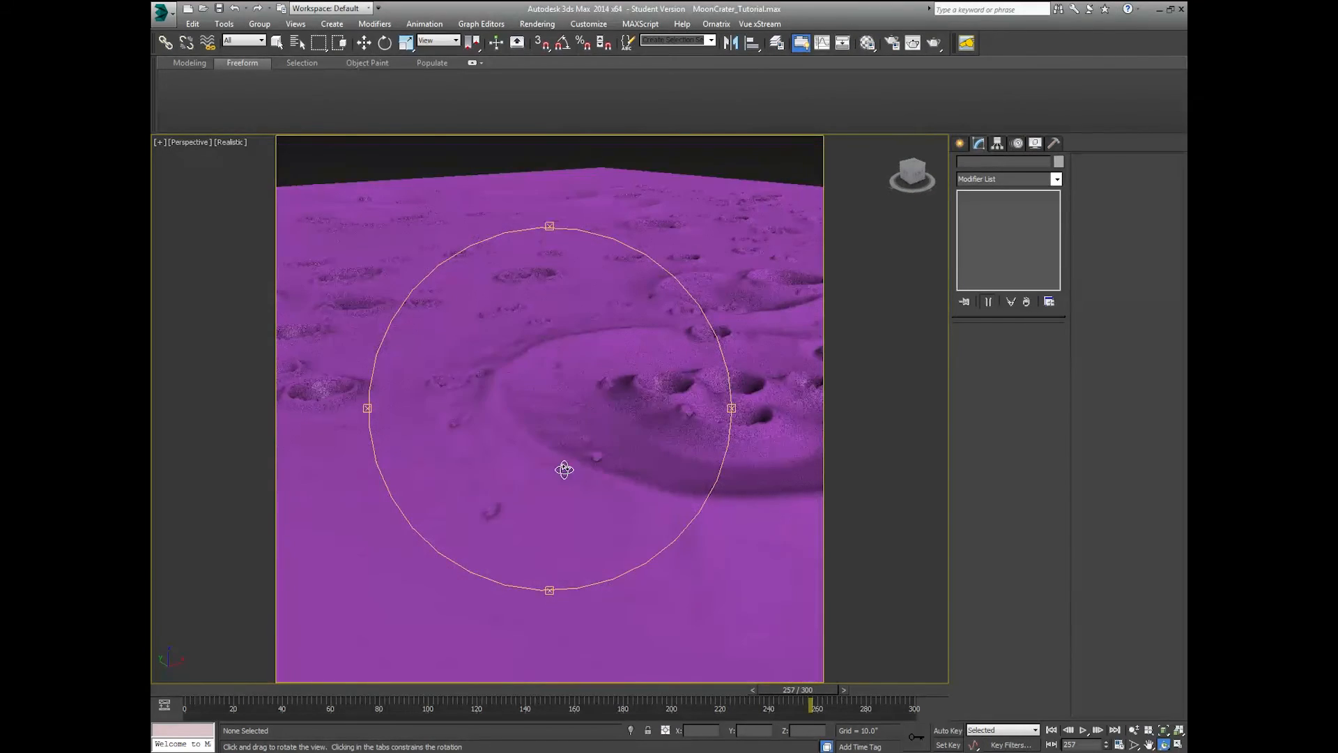
middle_drag(564, 469, 552, 485)
drag(552, 485, 658, 500)
drag(718, 543, 546, 475)
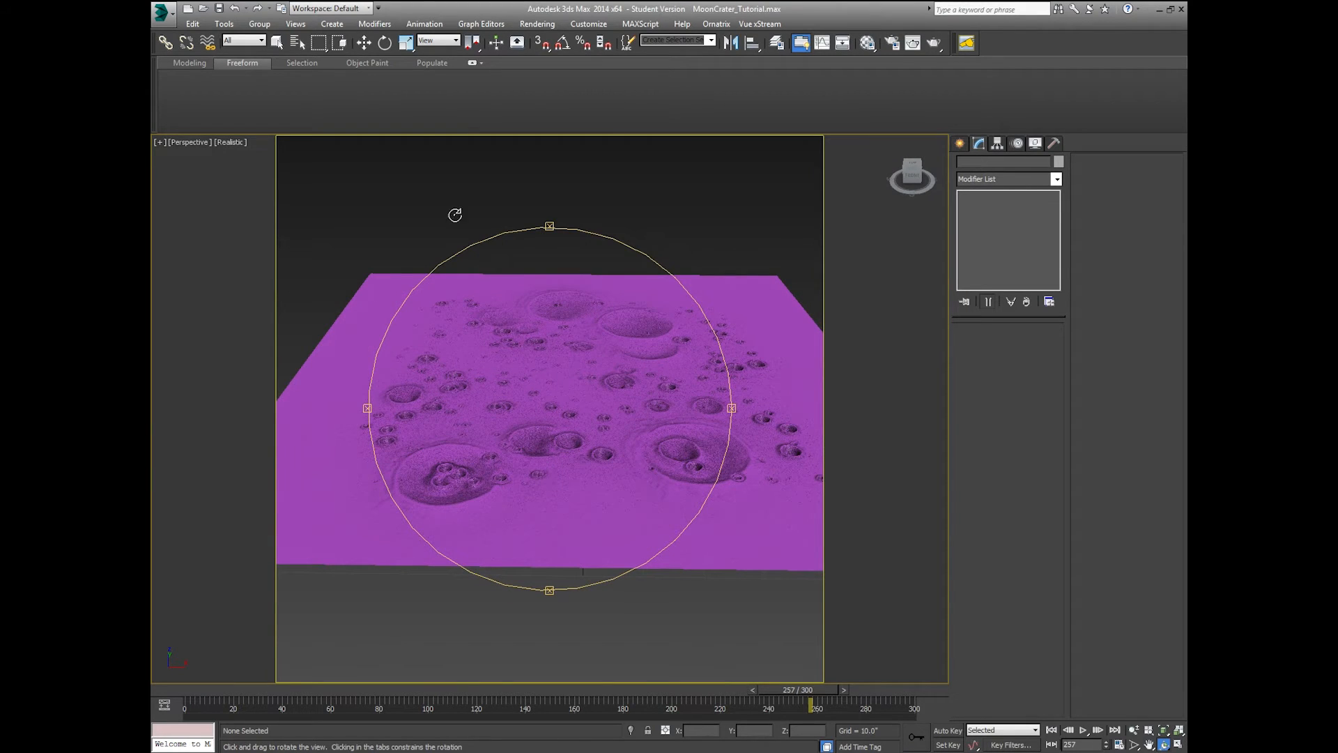
- Reselect the displaced plane and add a Bend modifier with an angle of 6 and the bend axis set to Y
click(364, 42)
click(600, 406)
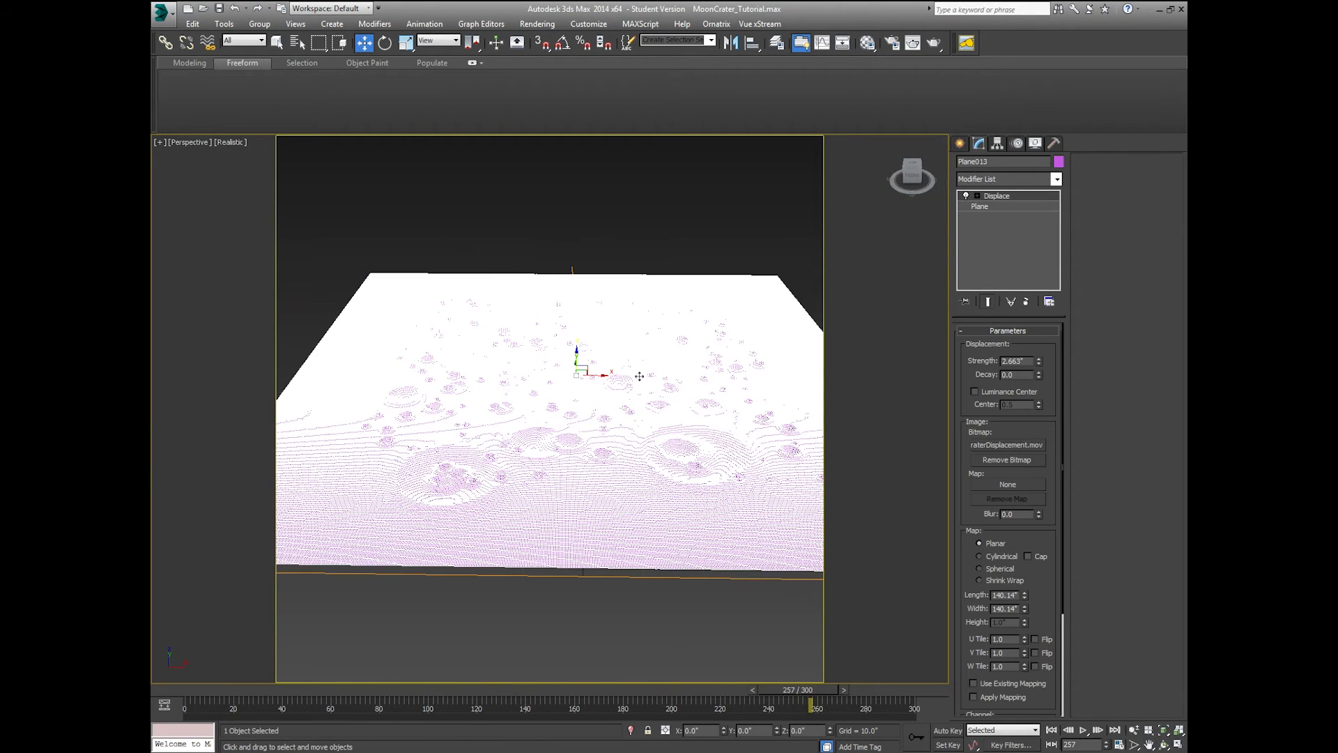
click(1059, 179)
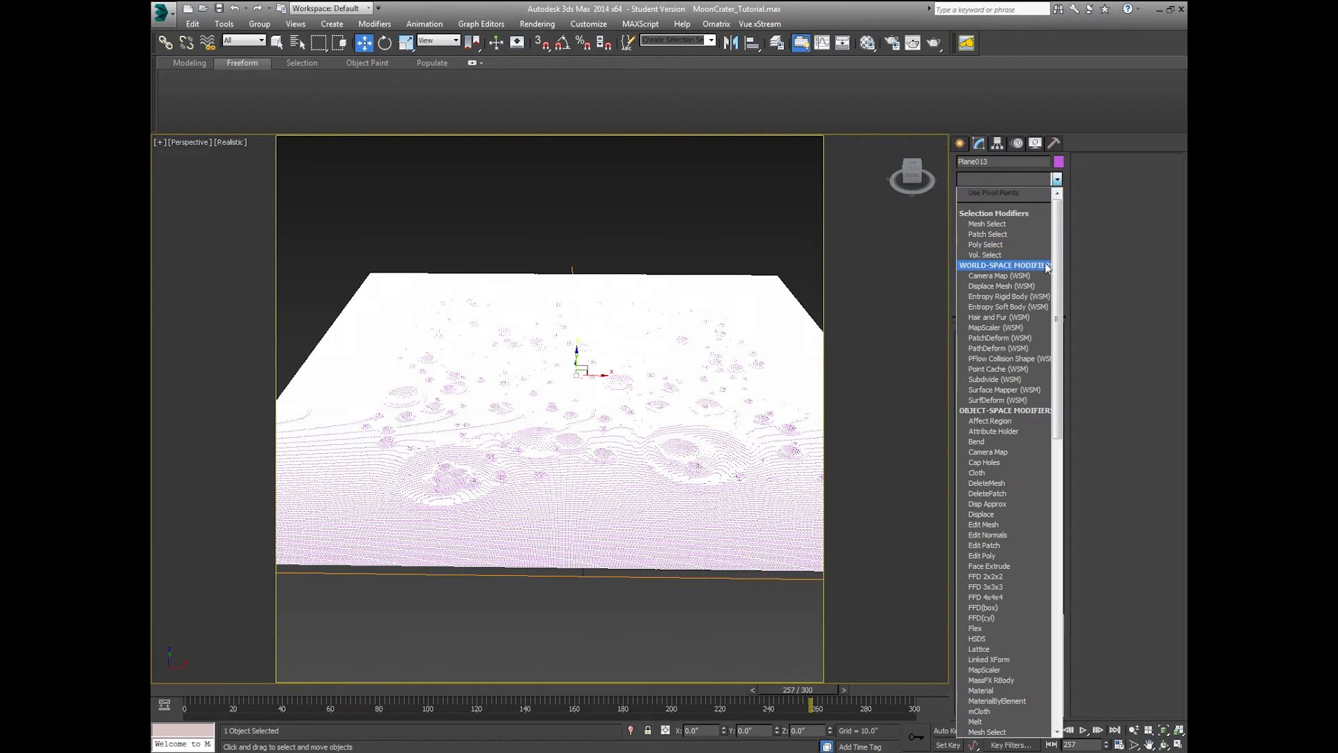
click(1030, 439)
mouse_move(1042, 353)
mouse_down()
mouse_move(1040, 335)
mouse_move(1039, 348)
mouse_up()
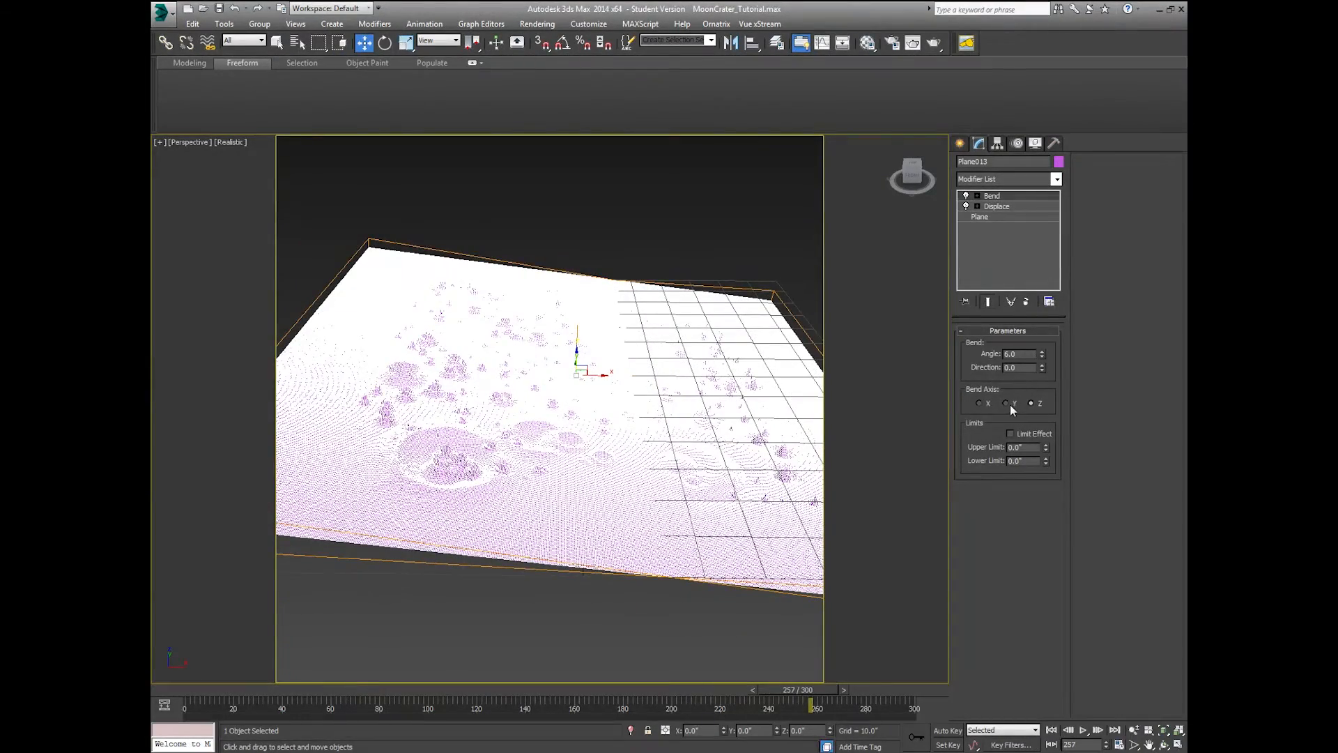
click(1005, 403)
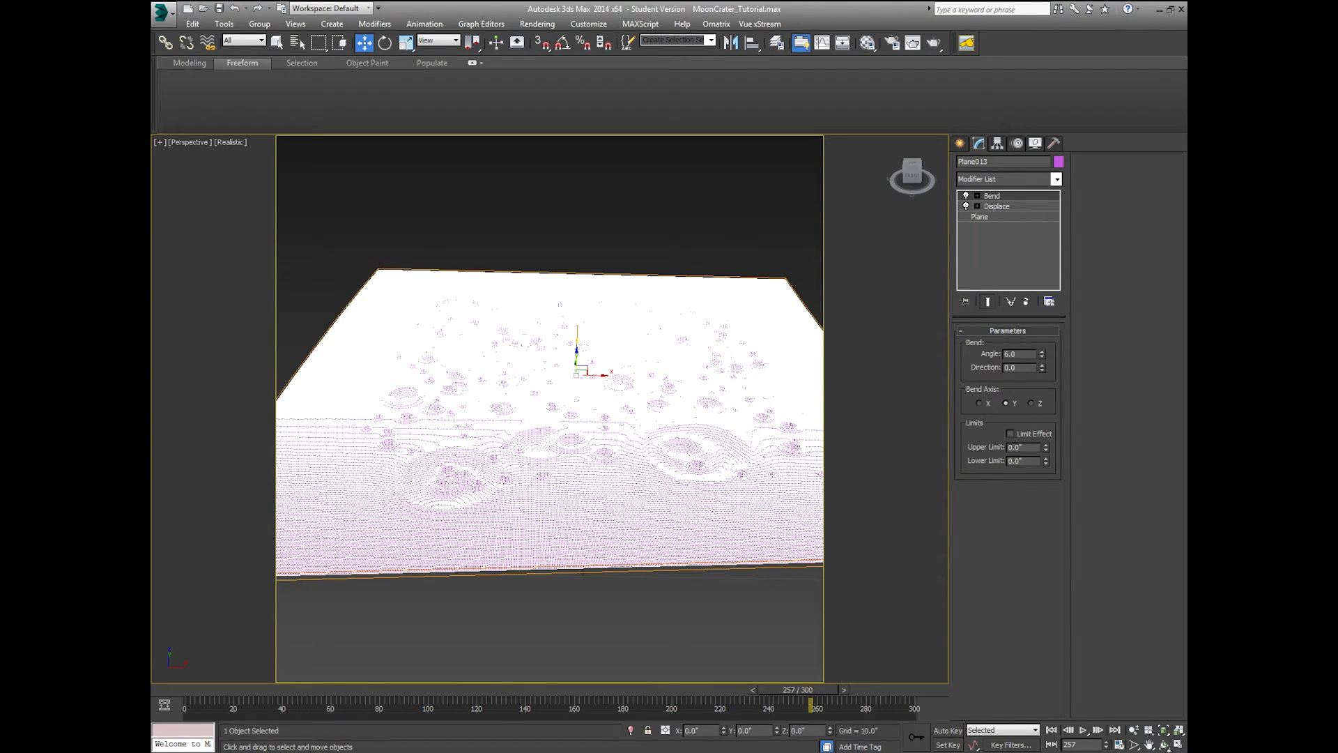
- Try a Bend angle of 79.5 and check the plane's curvature from the side and from above
click(1163, 744)
drag(734, 440, 736, 390)
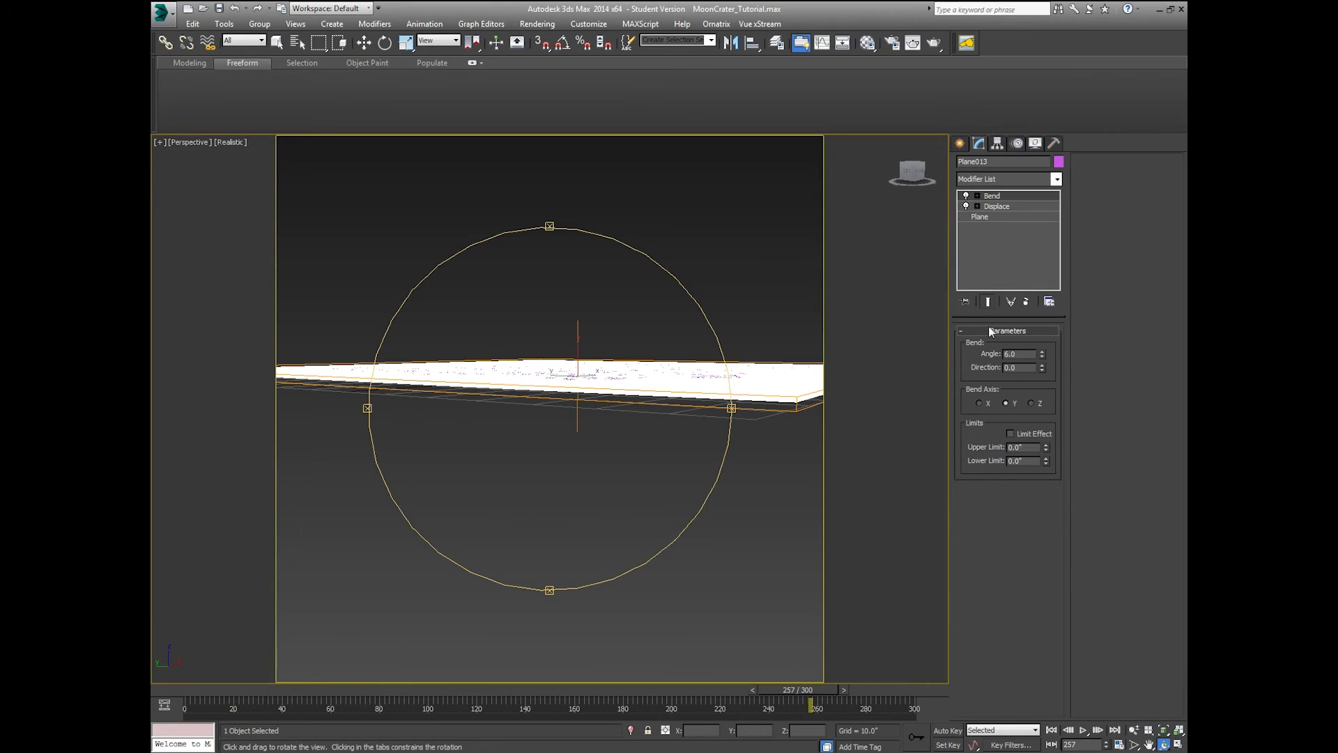
drag(1045, 357, 1043, 321)
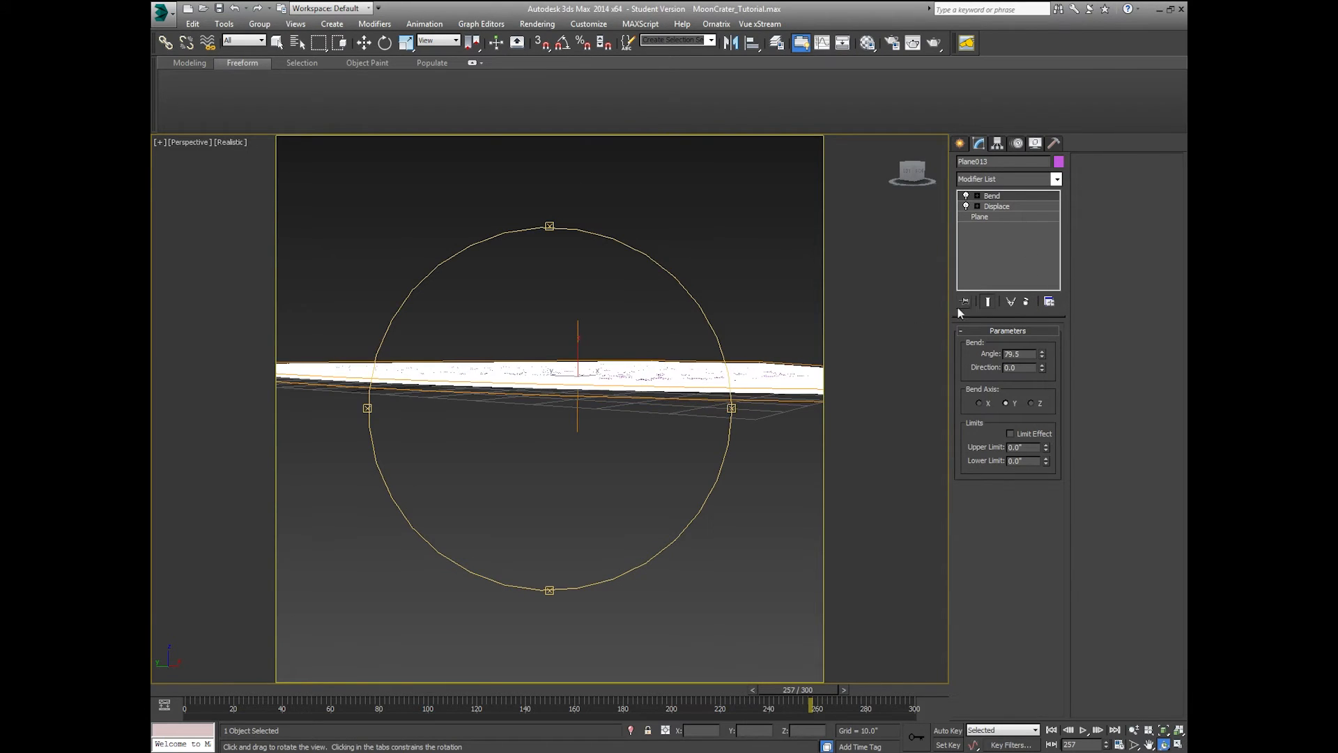
drag(706, 416, 651, 448)
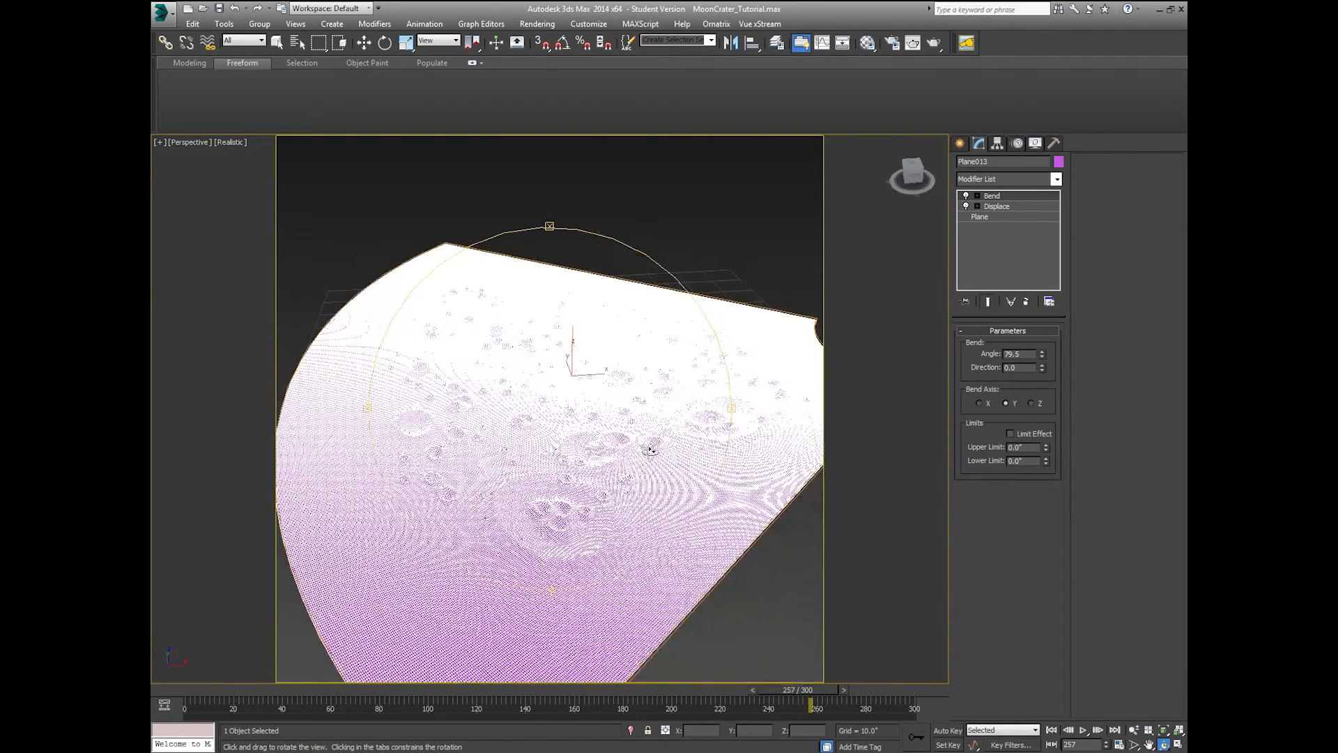
- Set the Bend direction to -90, after trying 90, and reduce the bend angle to 39
double_click(1014, 368)
text(90)
key(Return)
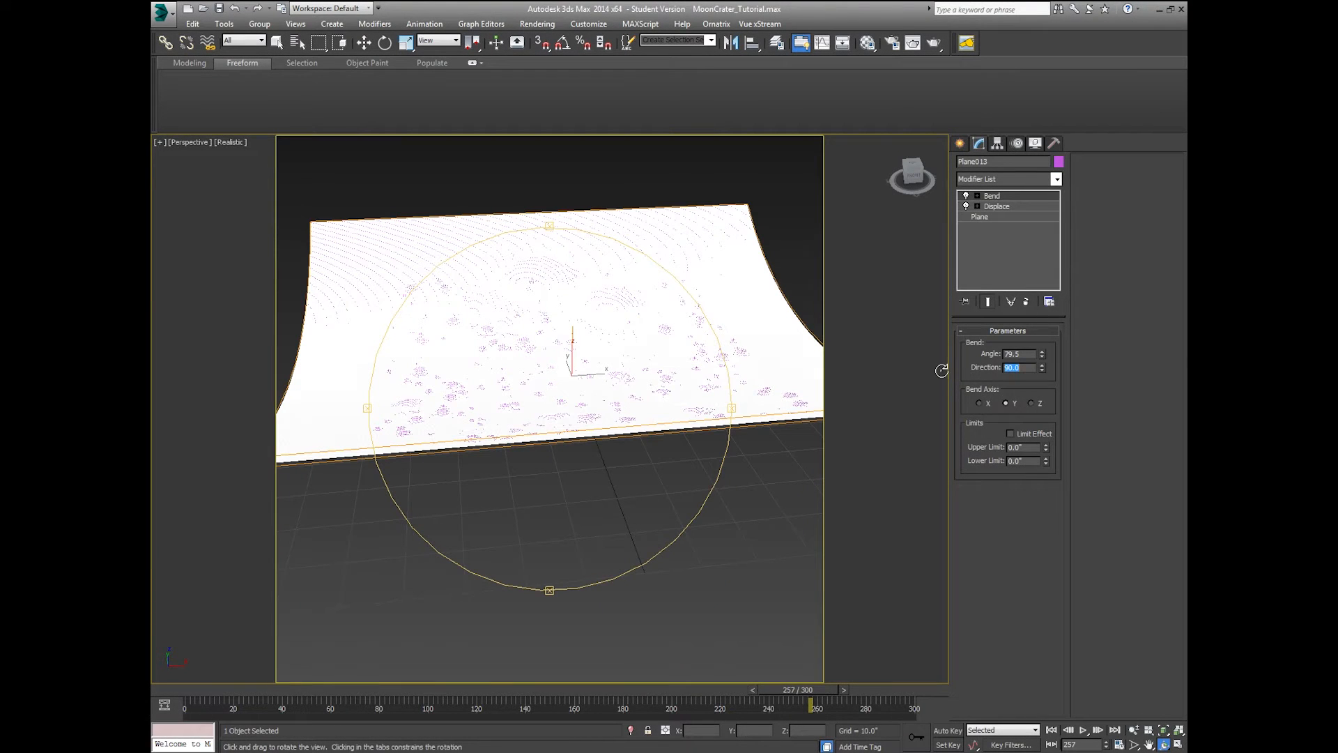
text(-90)
key(Return)
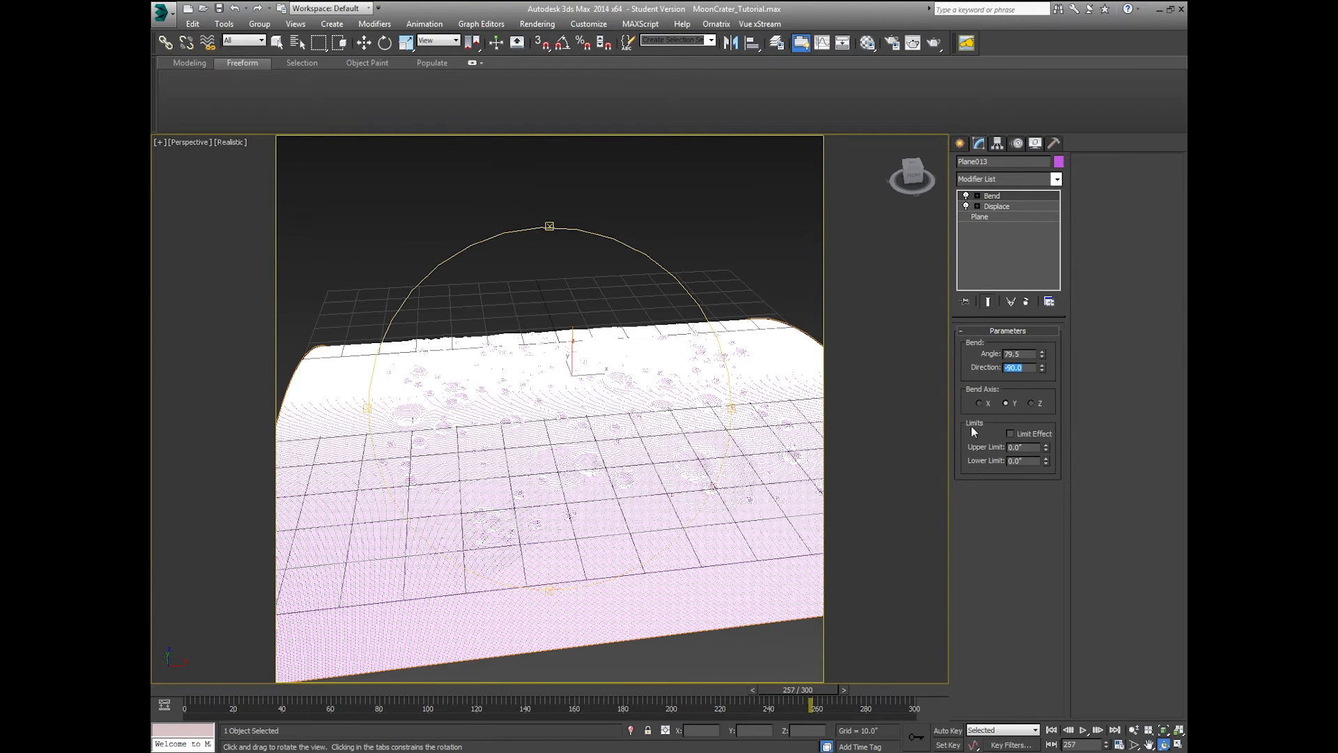
drag(1042, 353, 1039, 415)
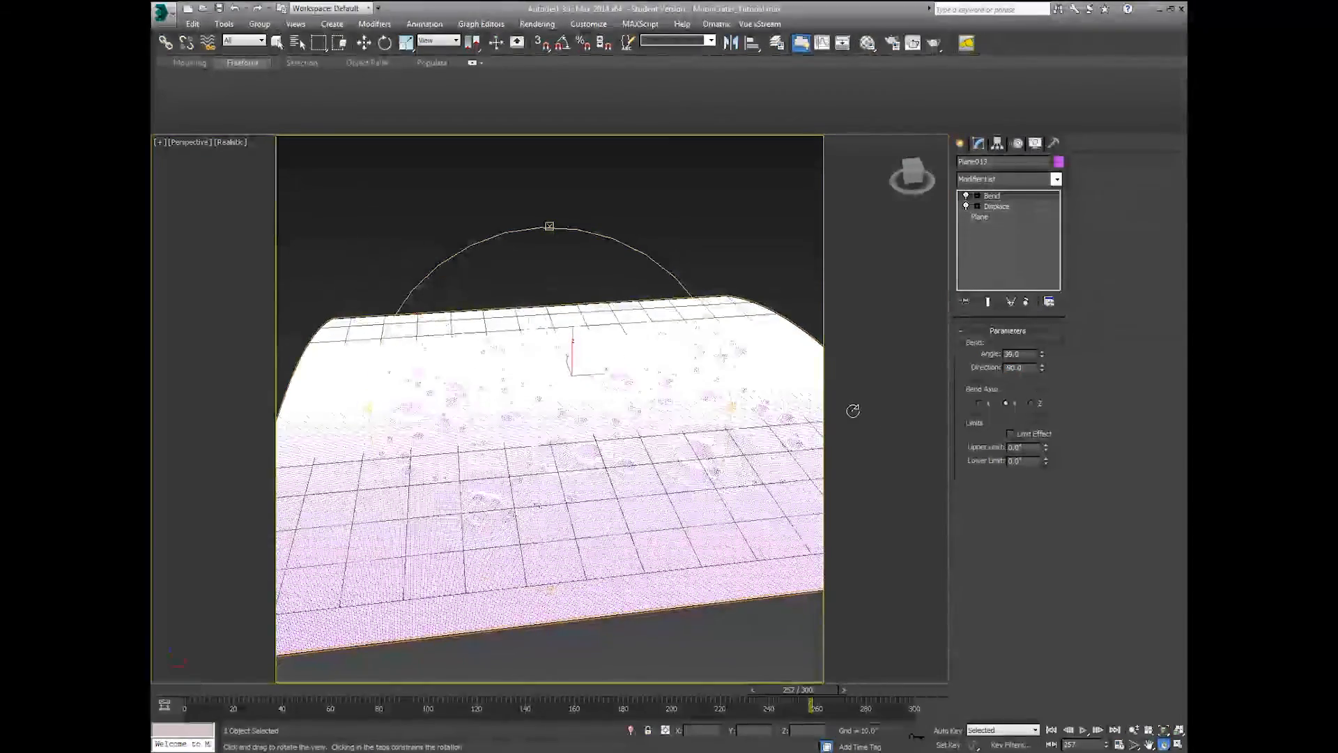
- Deselect the plane, frame a tilted close-up of the craters with the curved horizon, and create a camera from that view
click(364, 42)
click(478, 283)
scroll(537, 423, up, 3)
scroll(529, 410, up, 3)
middle_drag(529, 410, 525, 315)
middle_drag(518, 375, 531, 374)
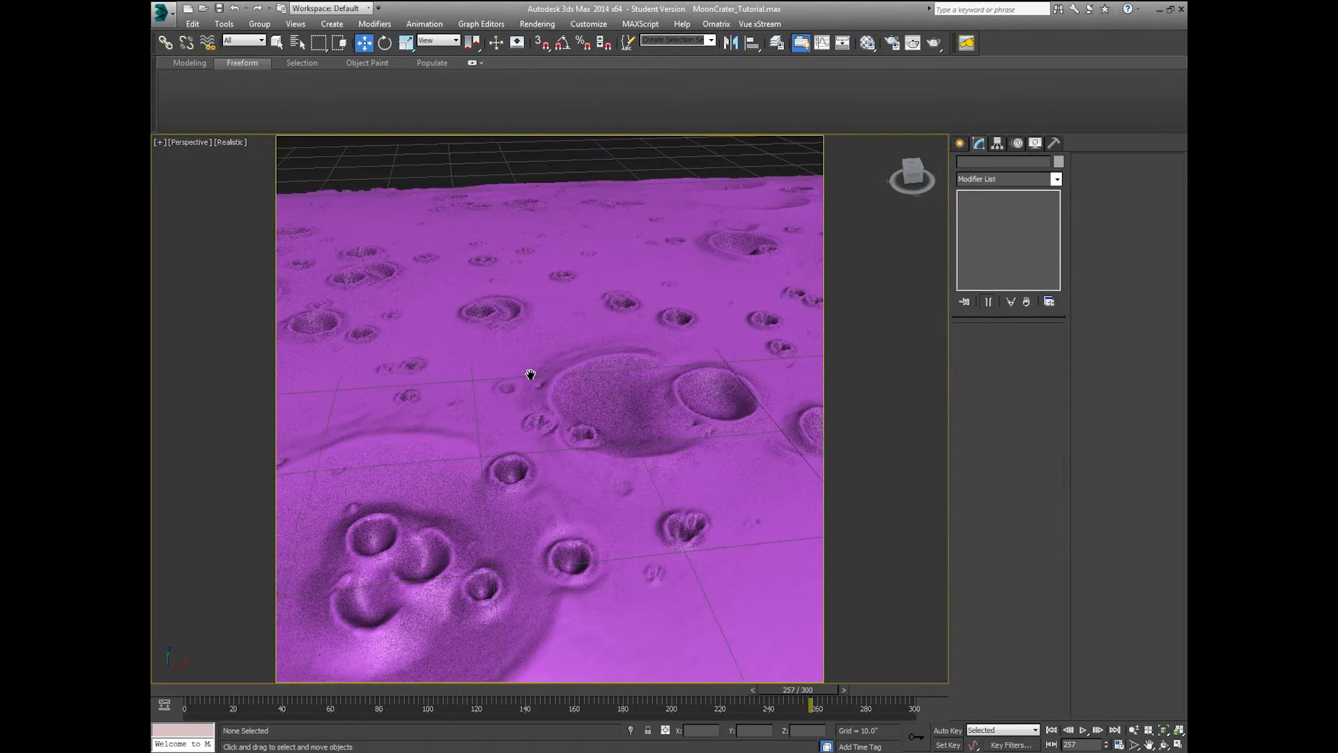
click(1164, 744)
drag(807, 606, 826, 537)
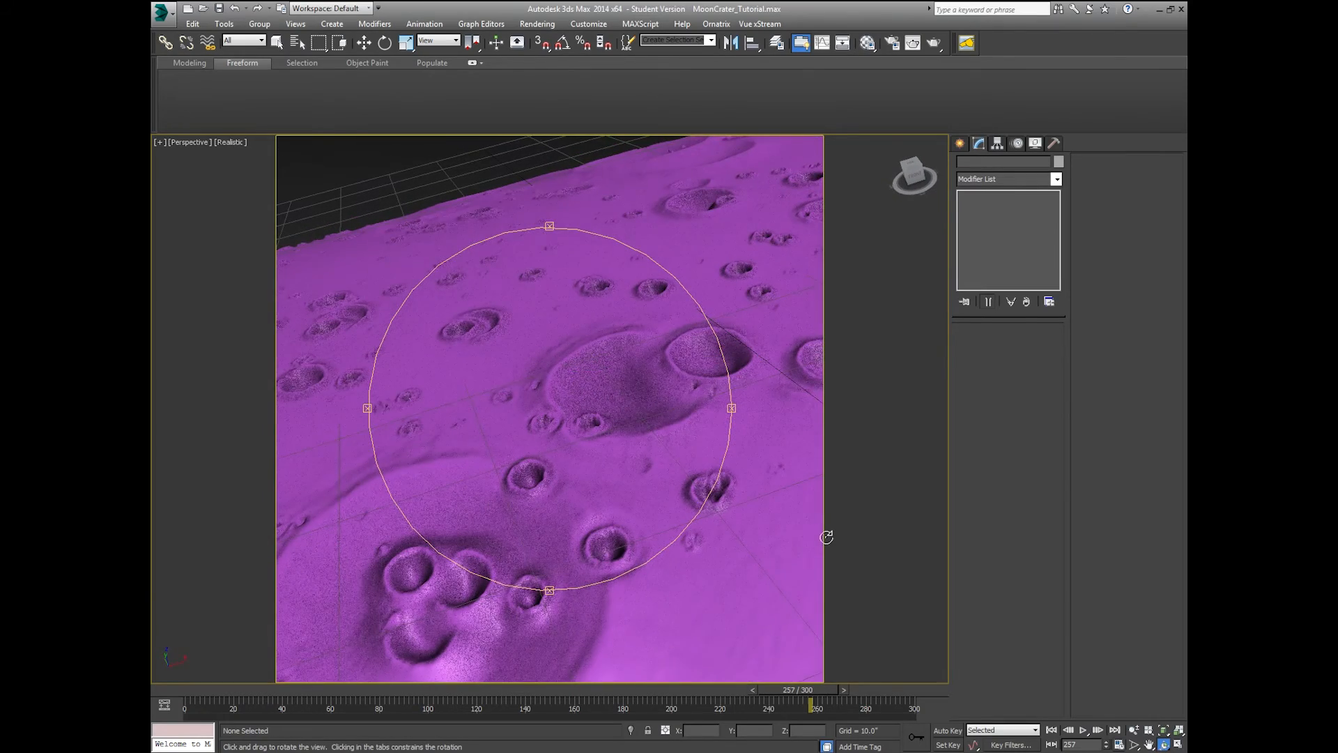
drag(597, 397, 597, 364)
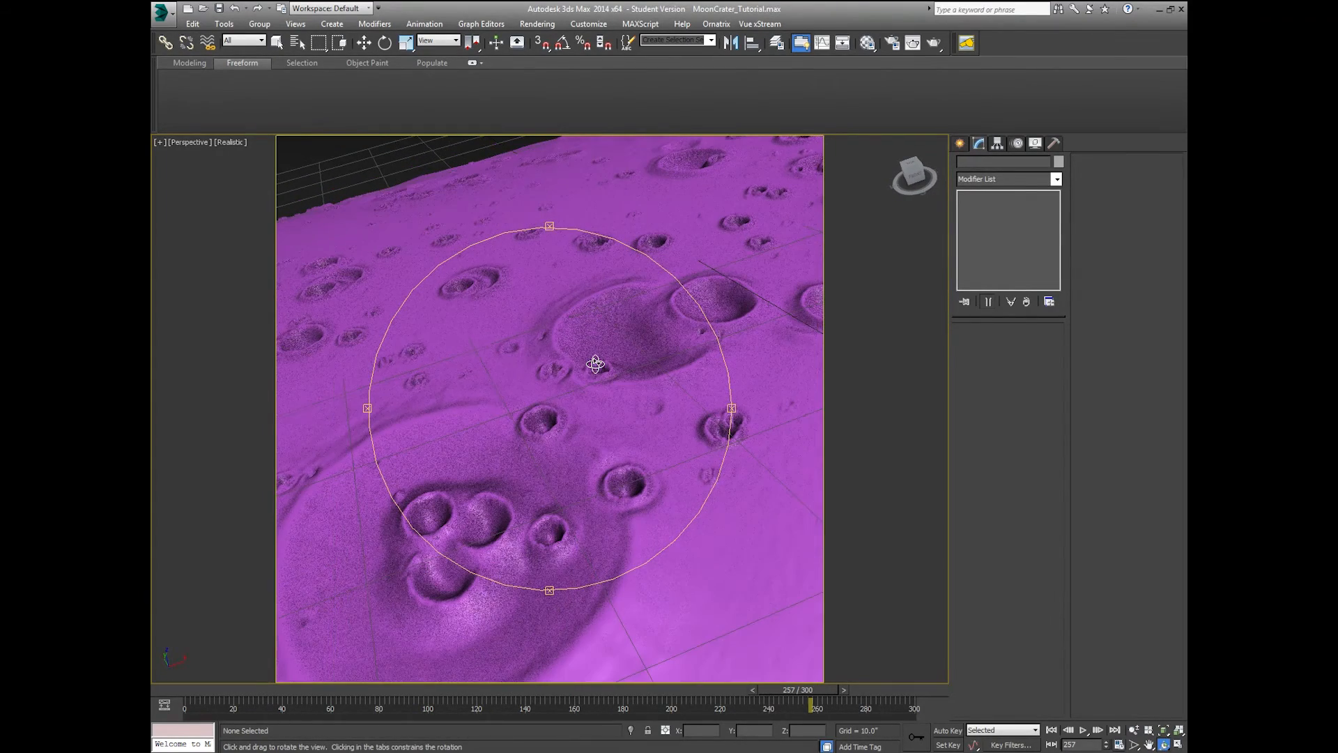
click(363, 43)
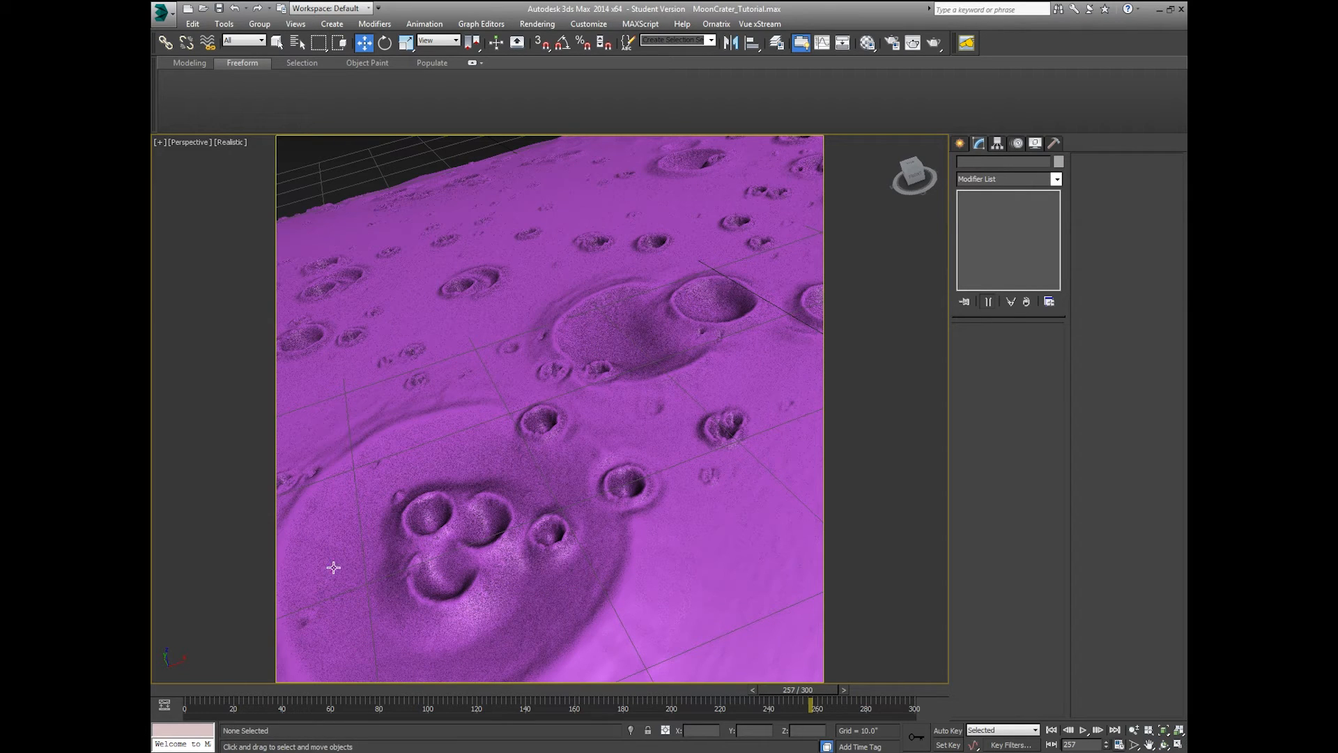
middle_drag(367, 541, 370, 538)
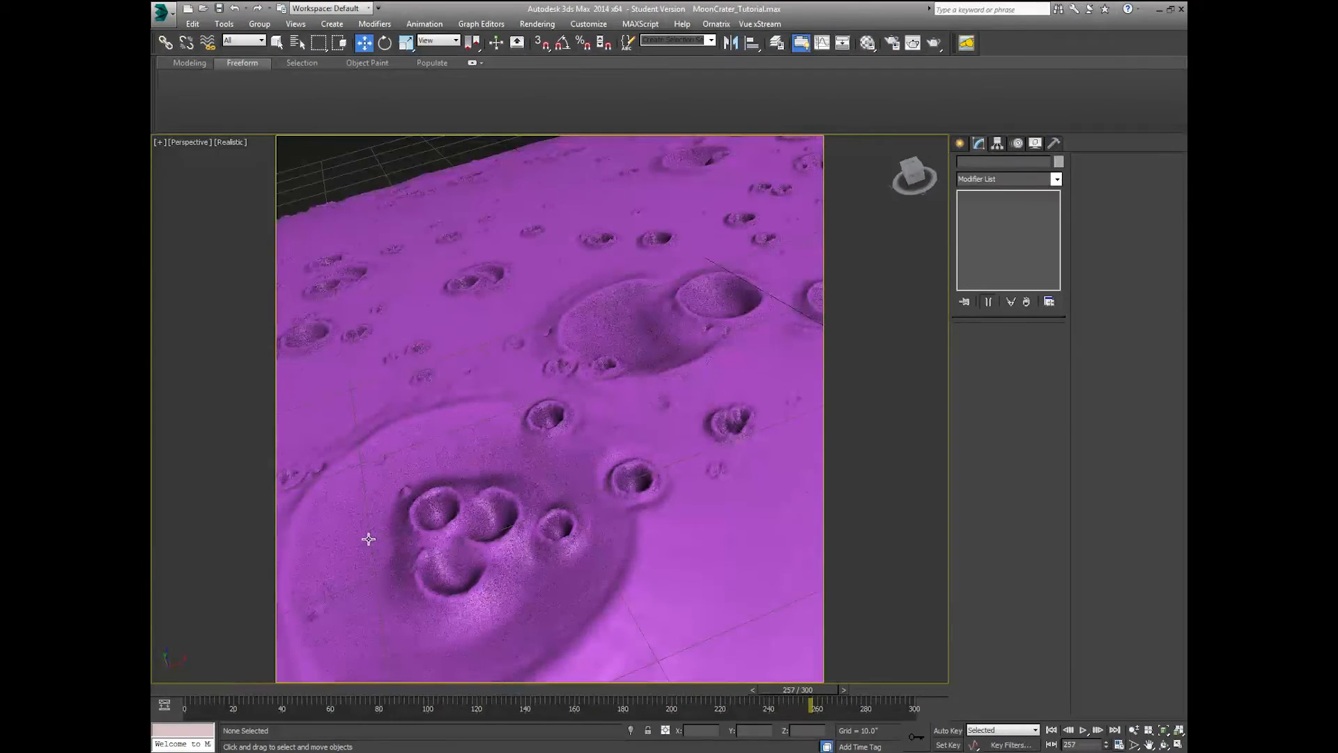
key(ctrl+c)
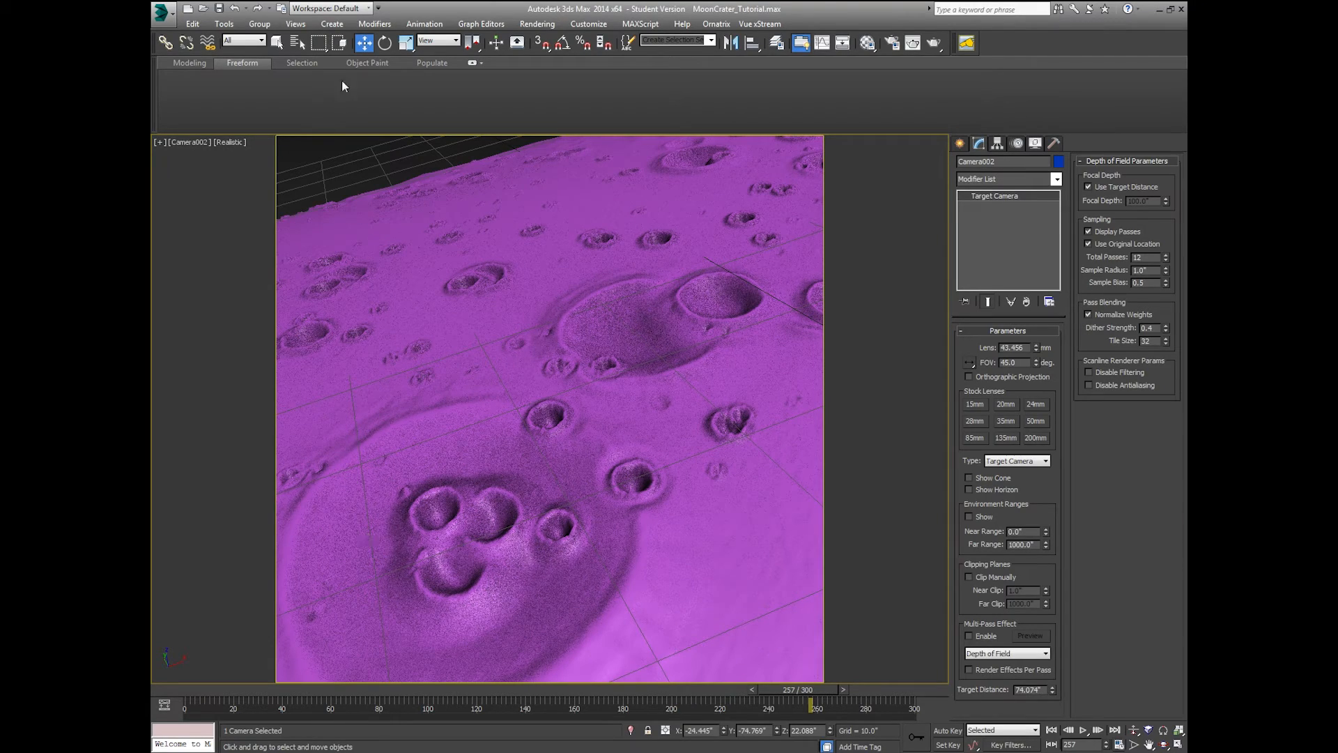
- Change the plane's object color to a custom grey and hide the viewport grid
click(420, 190)
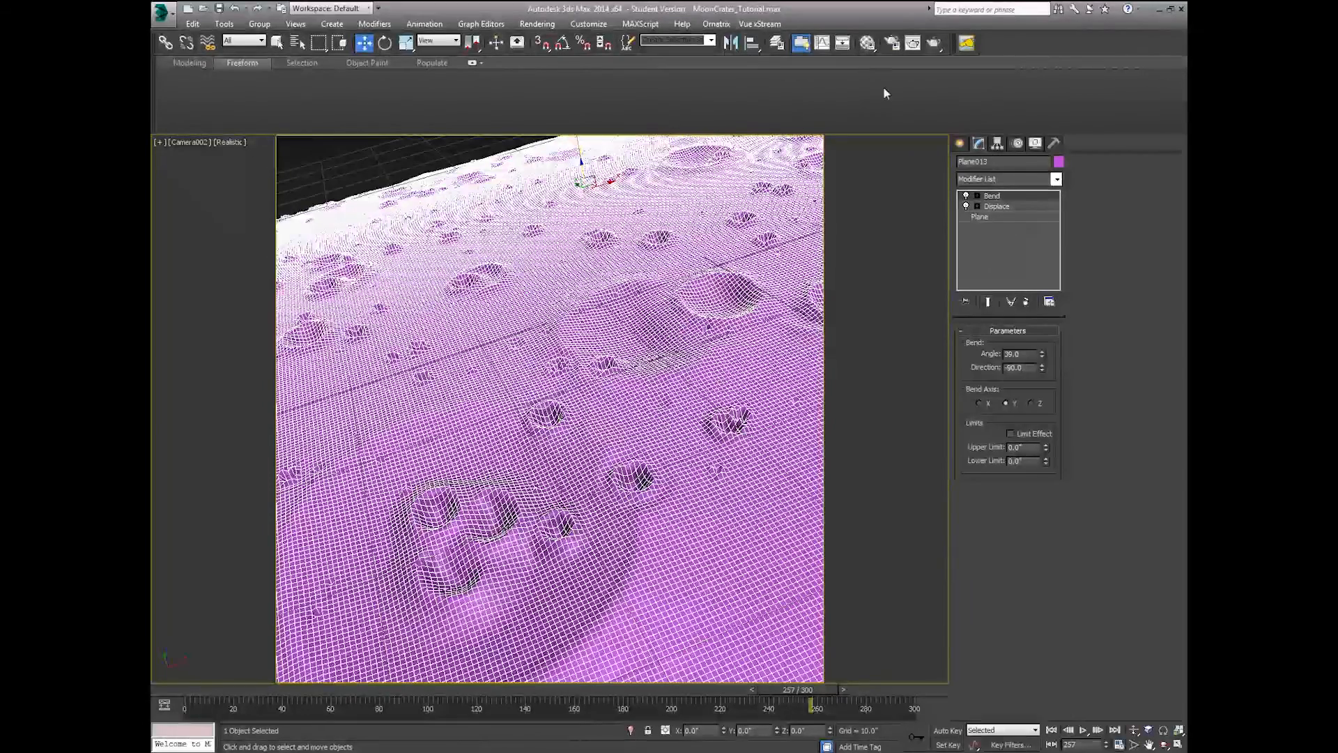
click(1058, 161)
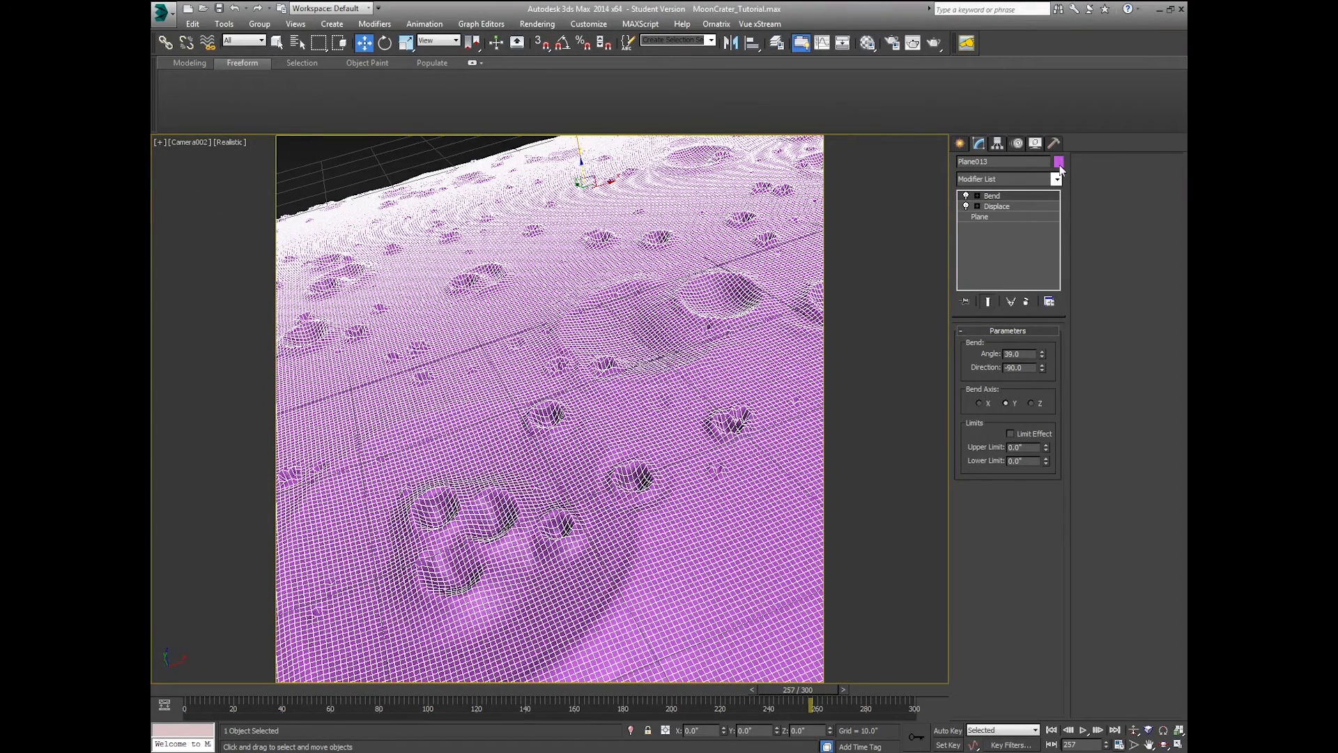
click(439, 497)
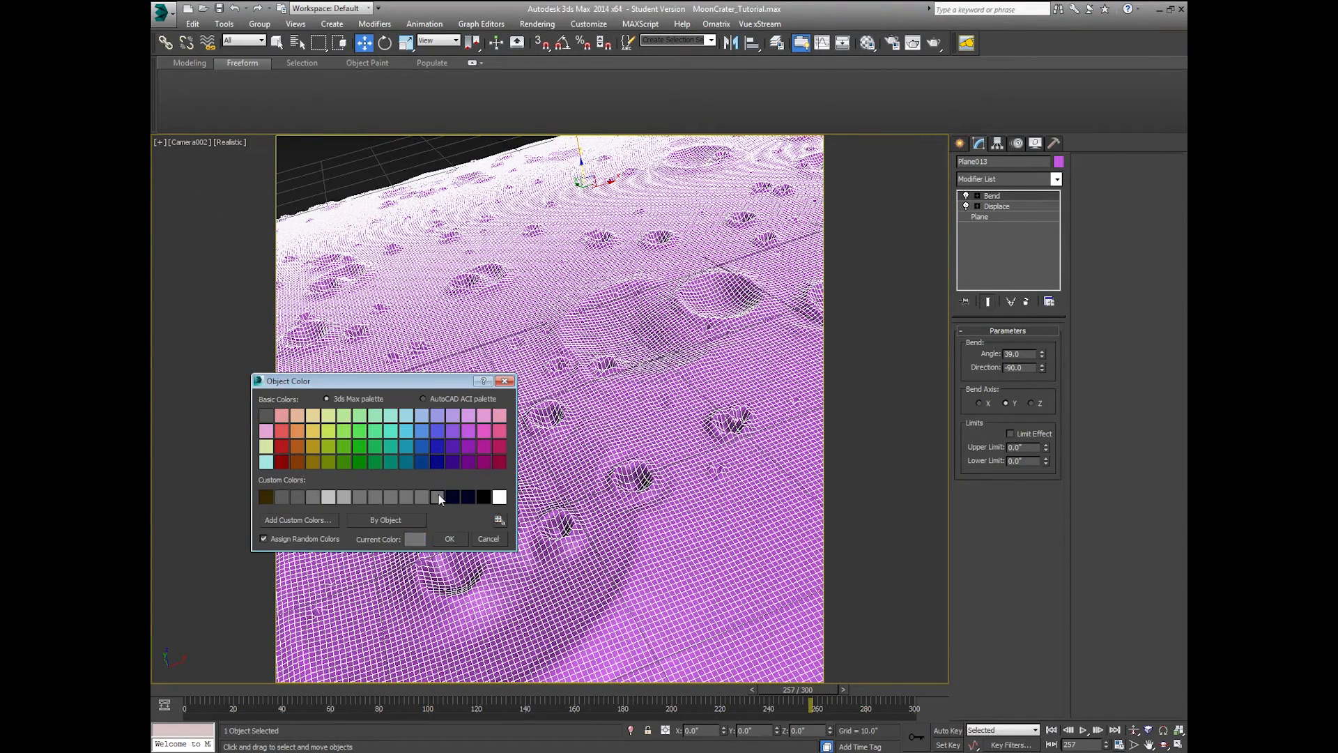
click(451, 539)
click(379, 170)
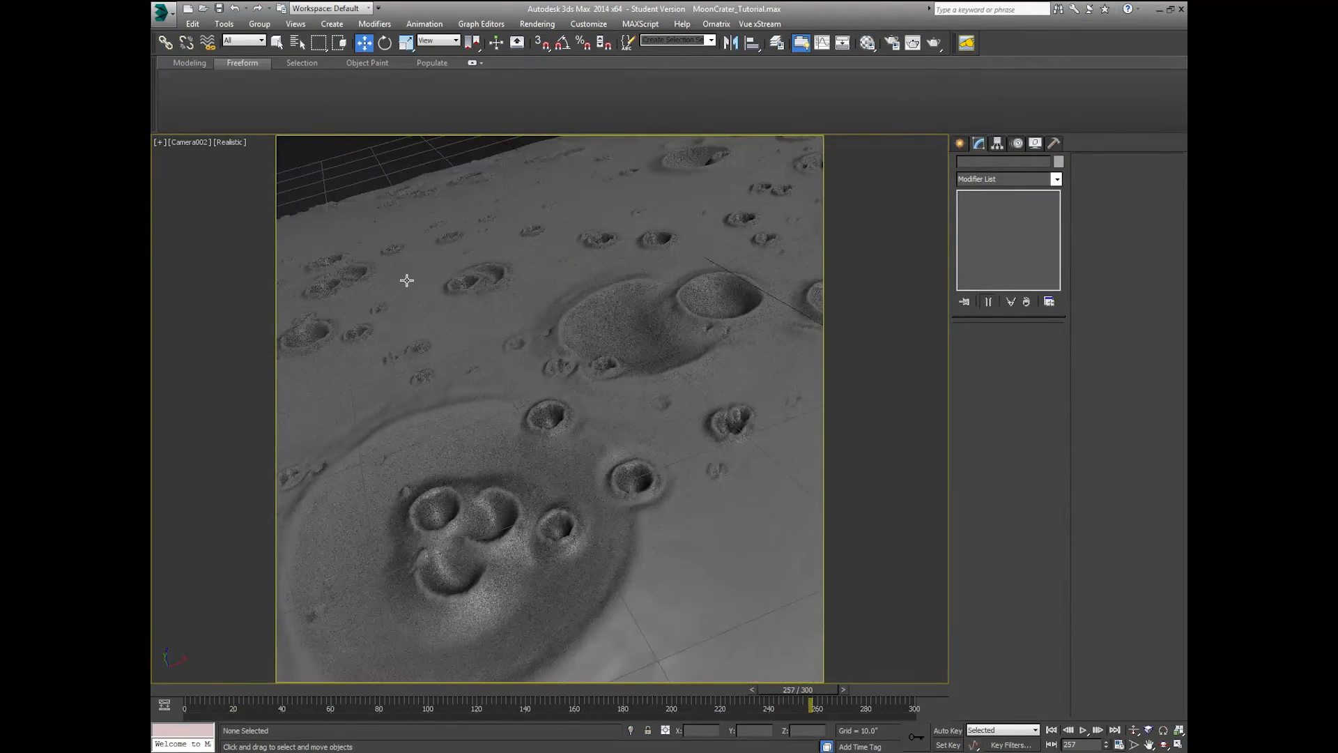
key(g)
- In the plane's Displace modifier, toggle the end result off and on, and enable Luminance Center with a center of 0.73
click(487, 381)
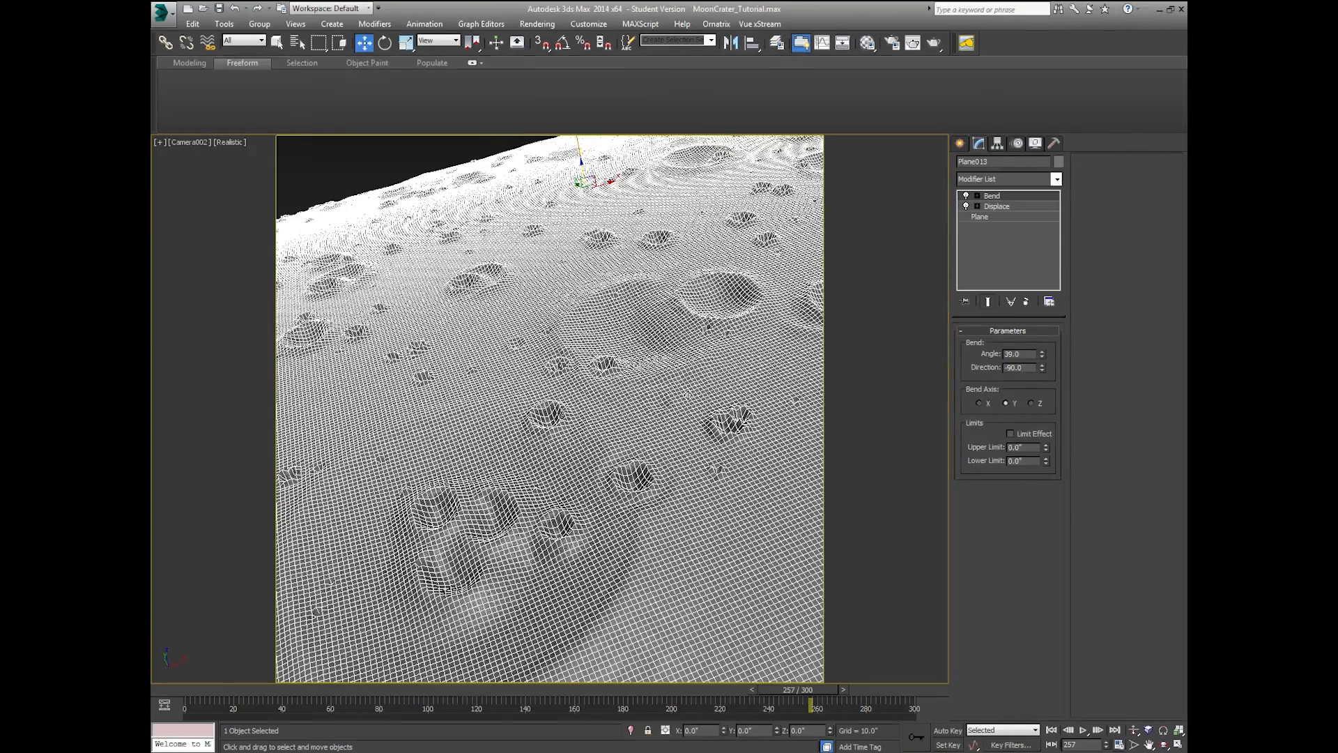
click(995, 207)
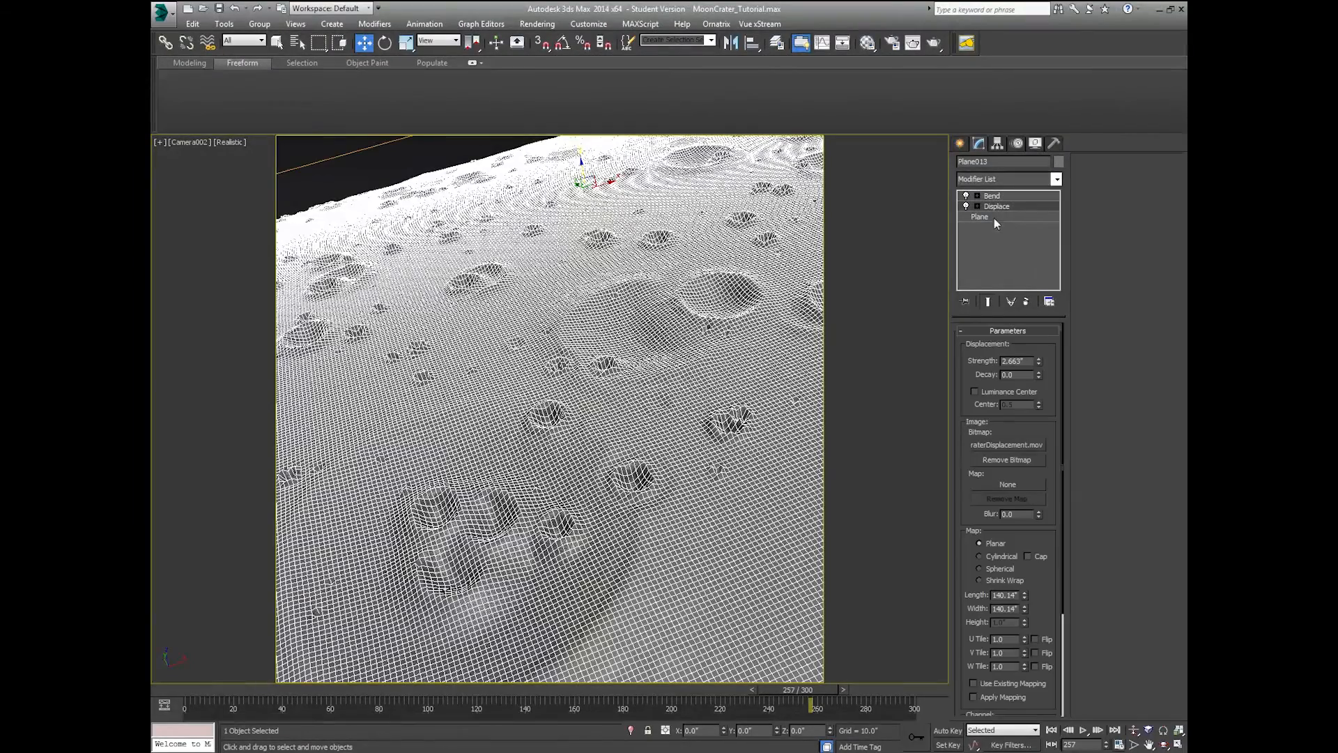
click(990, 305)
click(989, 305)
click(990, 307)
click(990, 307)
mouse_move(1040, 407)
mouse_down()
mouse_move(1037, 292)
mouse_move(1048, 481)
mouse_move(1043, 376)
mouse_up()
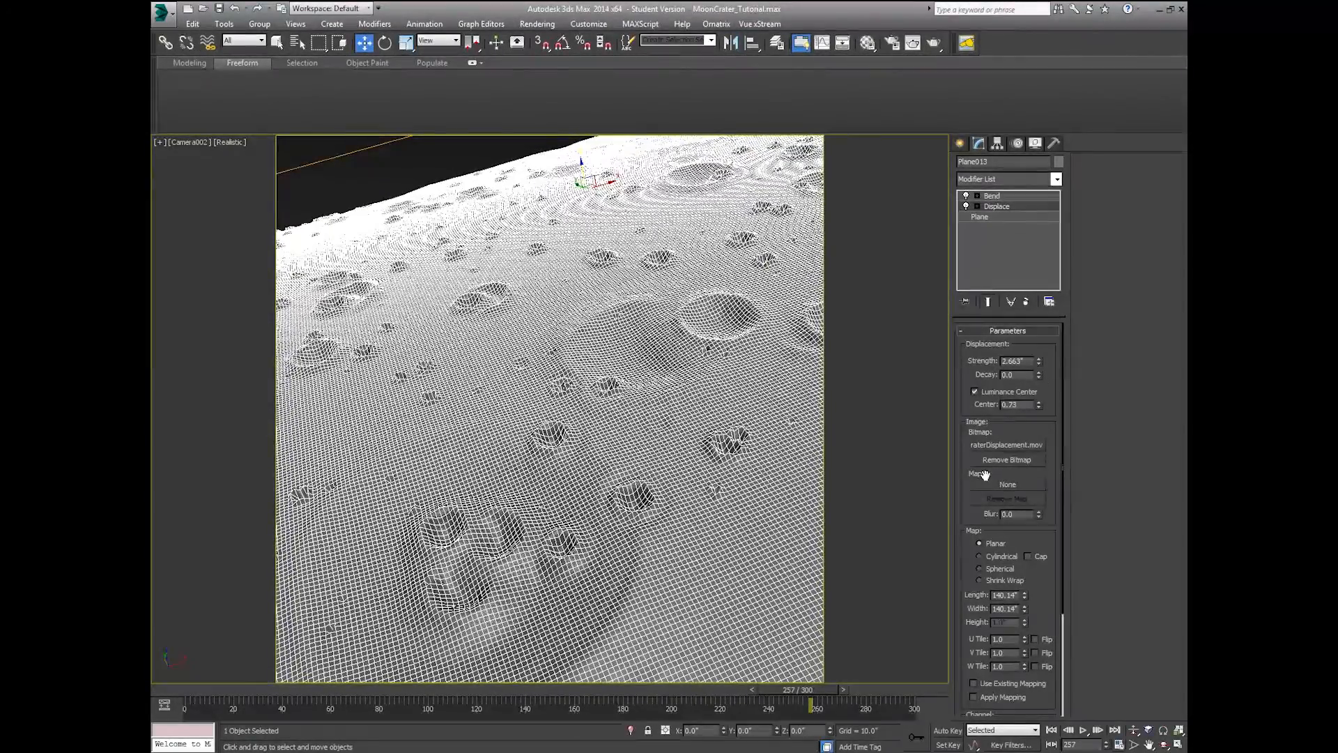
- Check the grey cratered surface in the camera view with the plane deselected
click(466, 141)
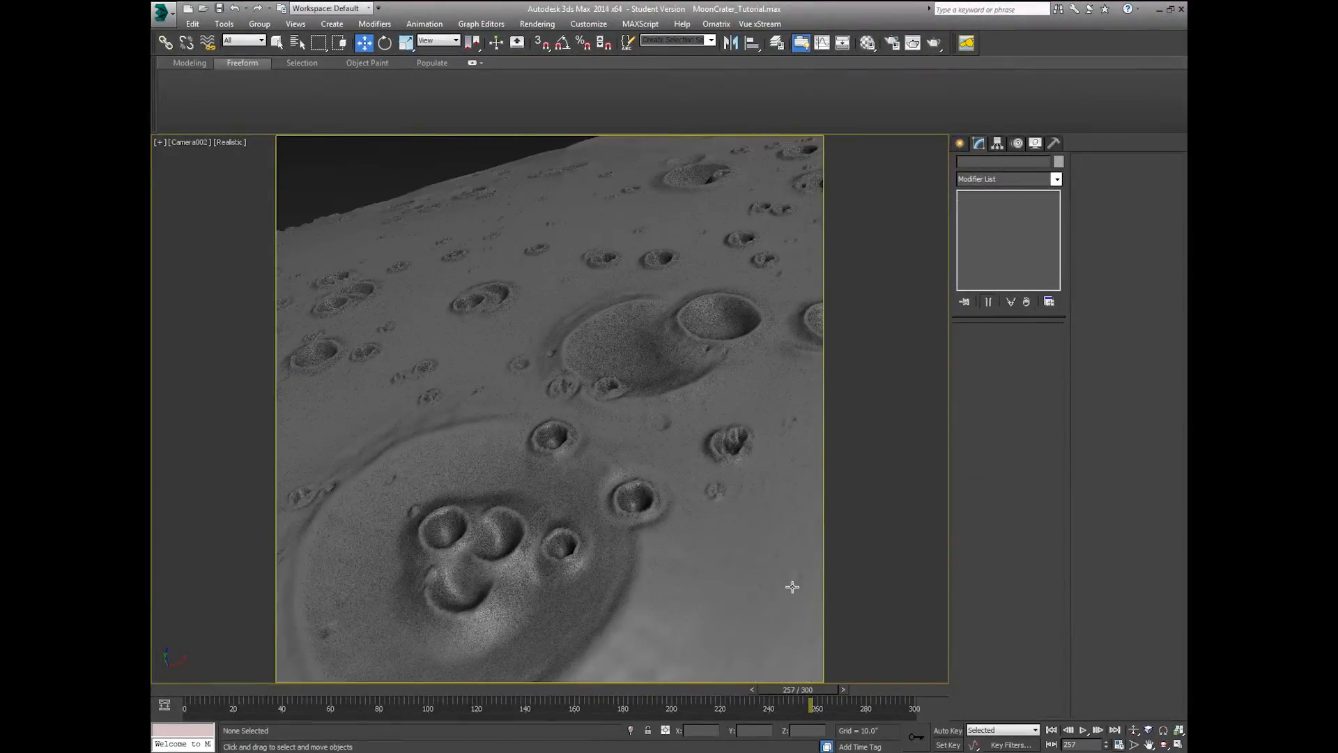
click(683, 418)
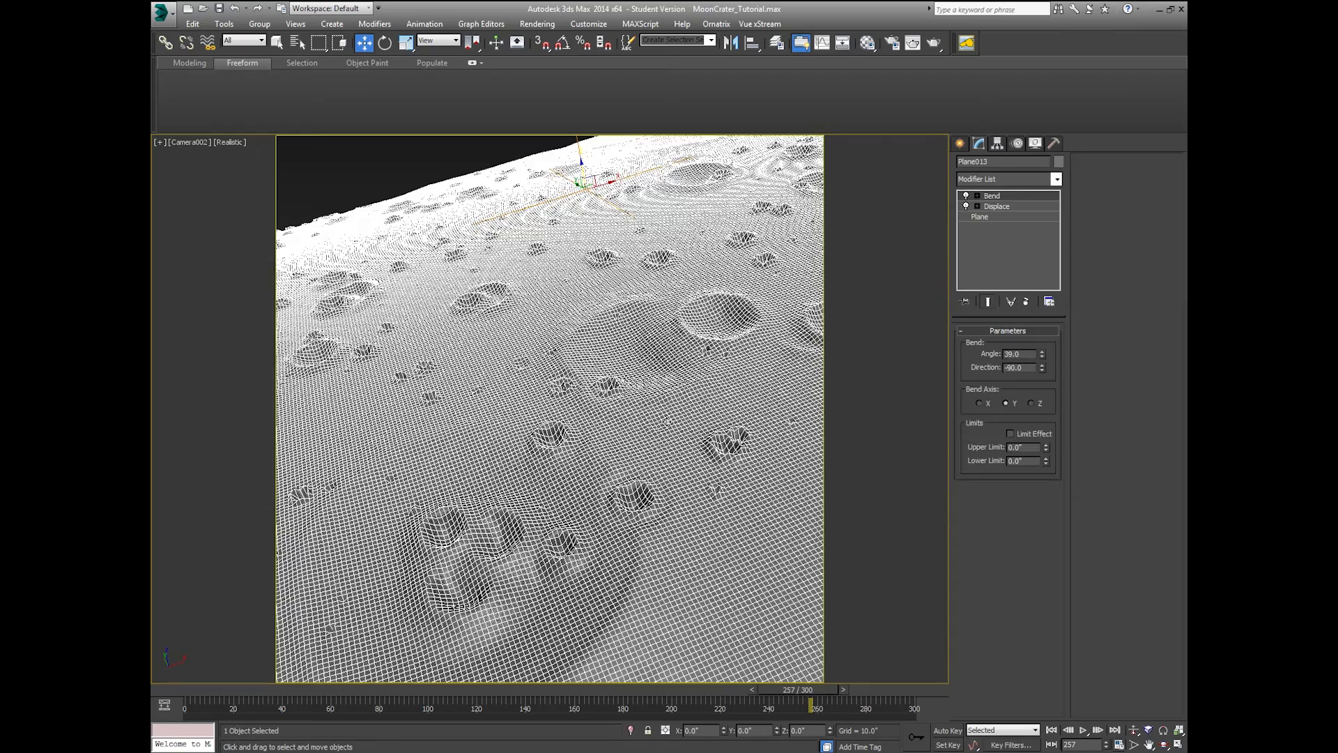
click(396, 161)
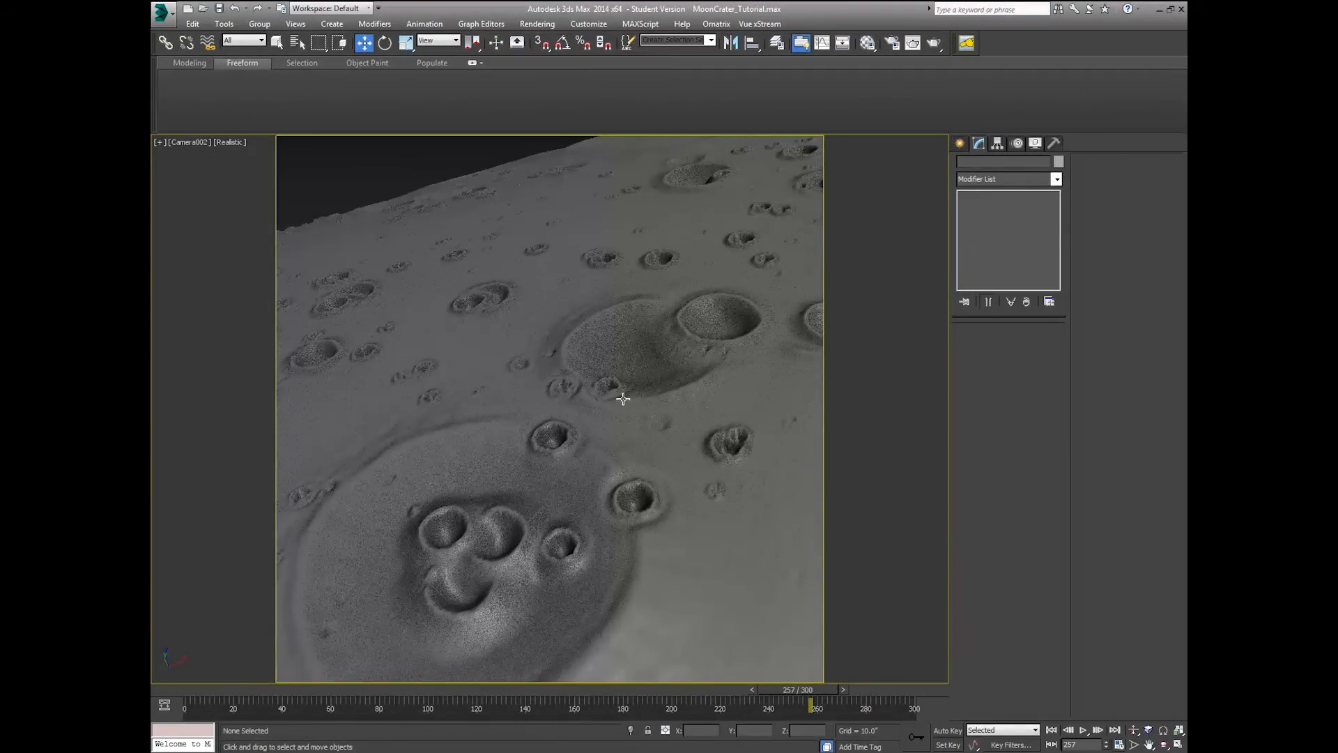
- Try 800 length segments and 800 width segments on the base plane, and deselect it to check the shading
click(643, 435)
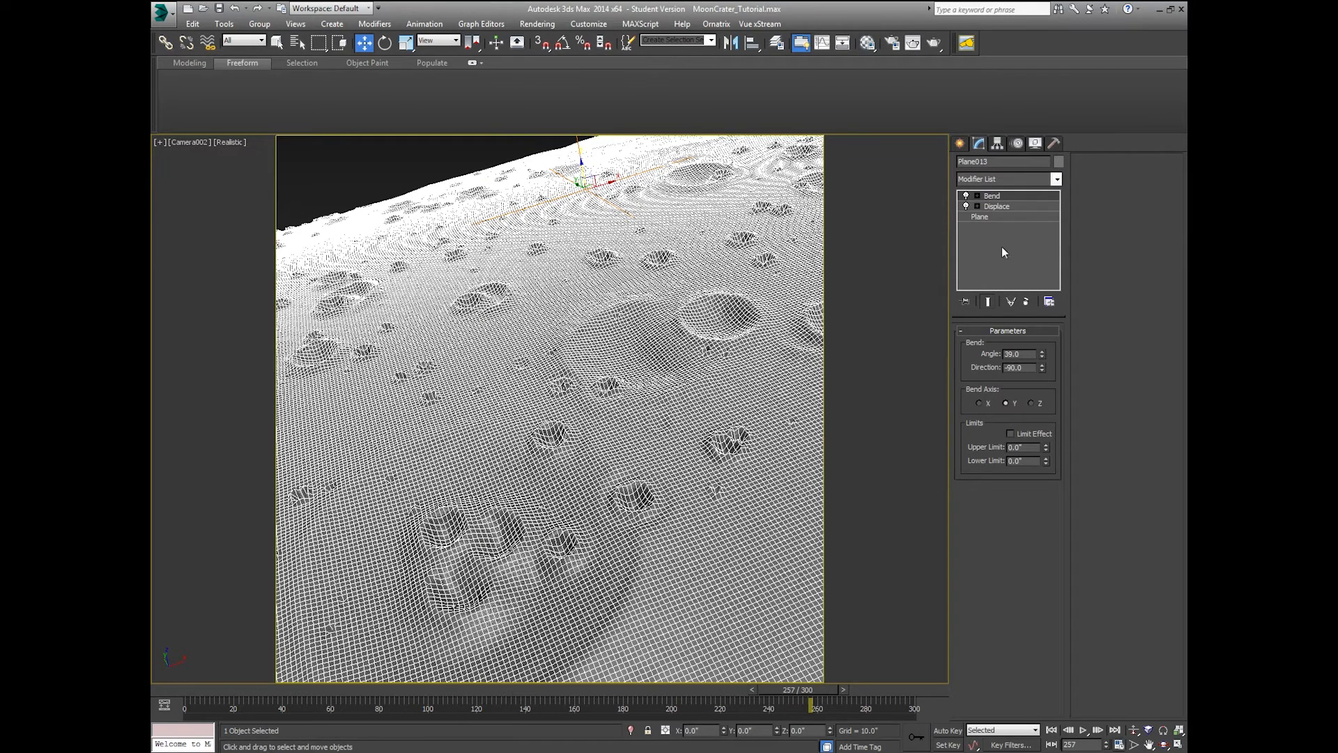
click(1005, 216)
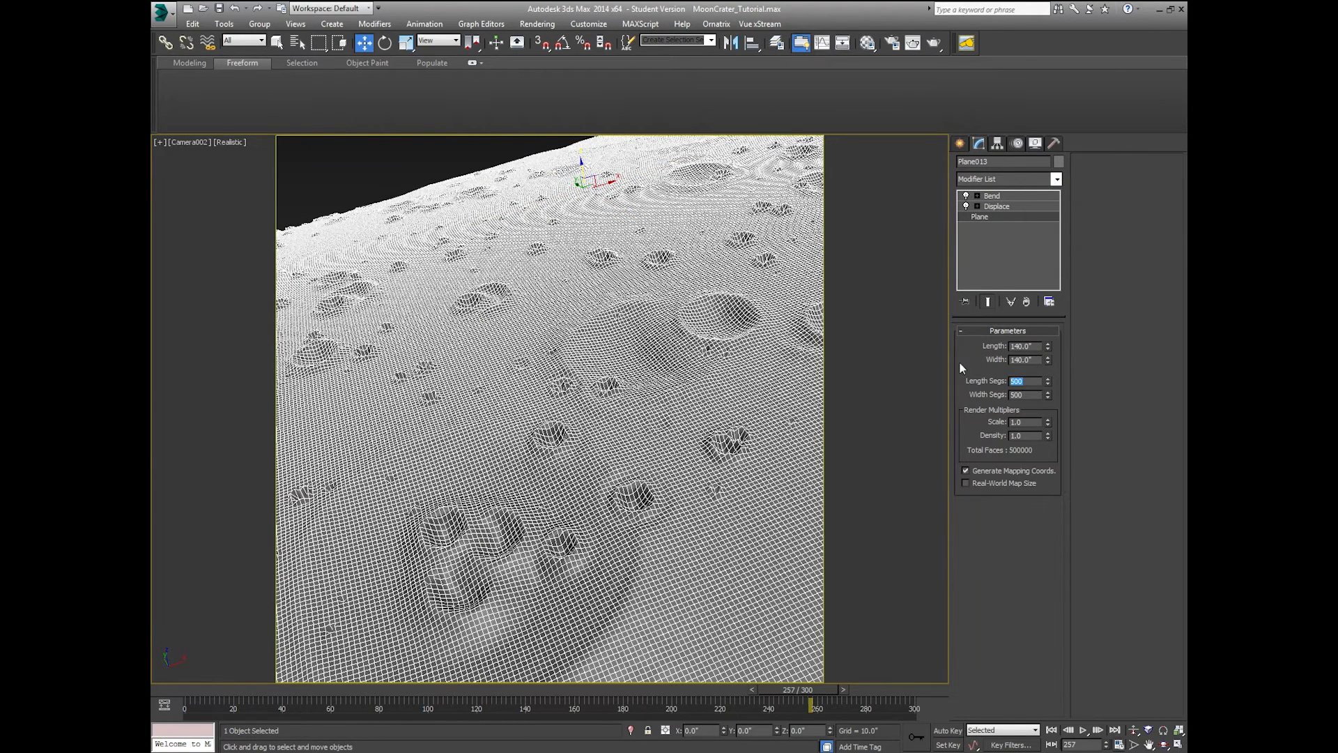
text(800)
key(Tab)
text(80)
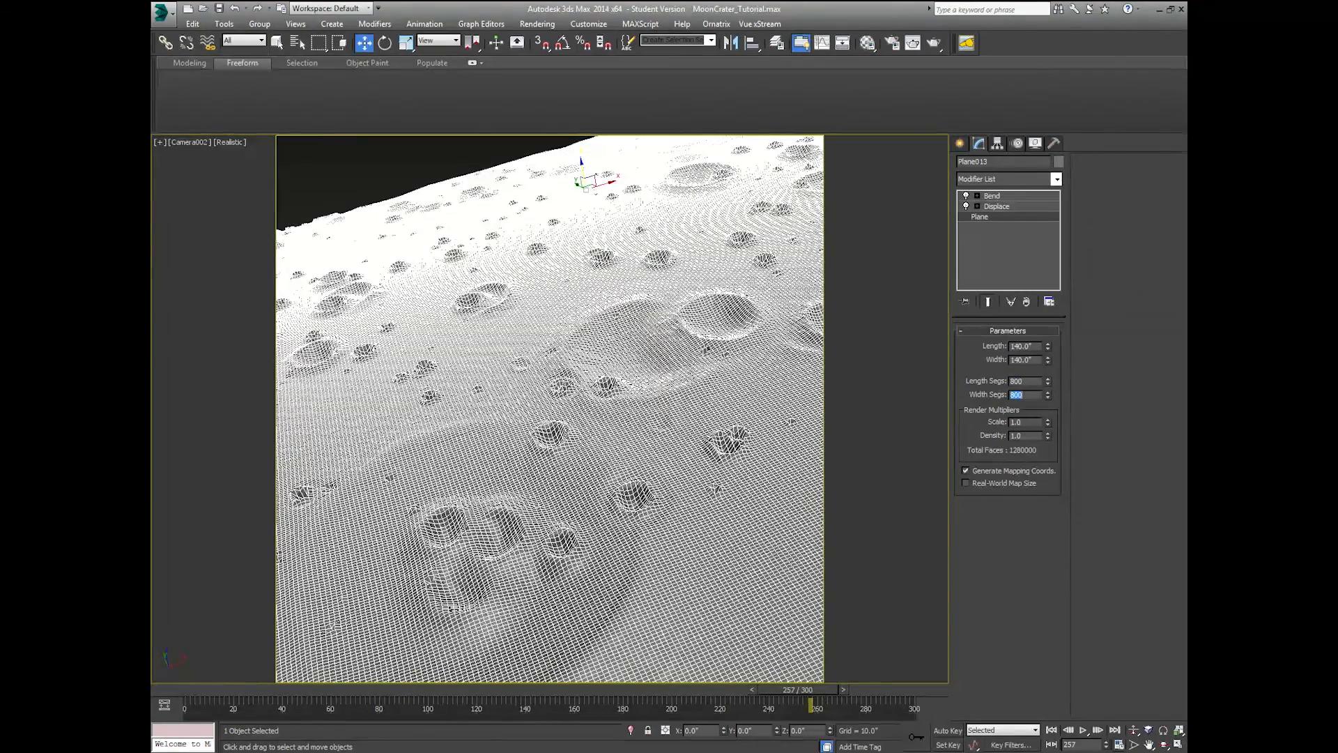
click(408, 156)
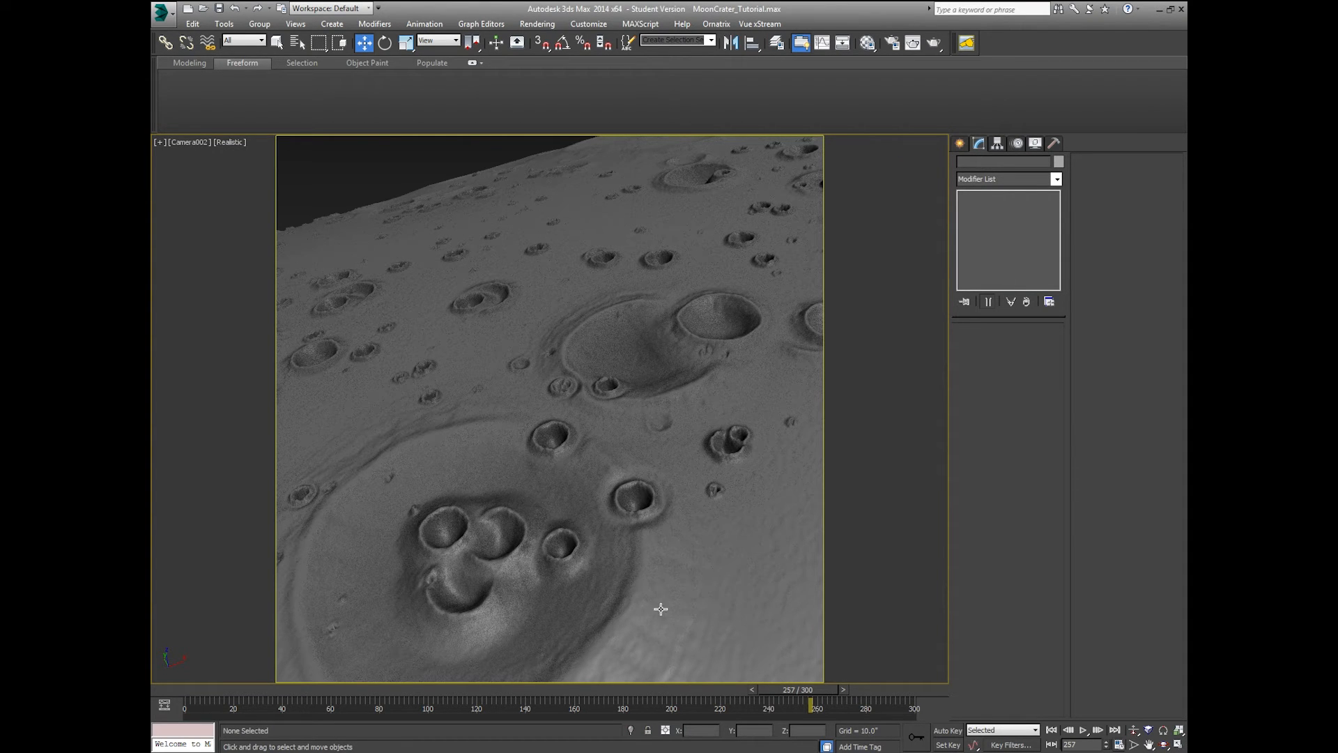
- Add a Relax modifier to the plane, place it between Bend and Displace, and deselect the plane to check the surface
click(578, 501)
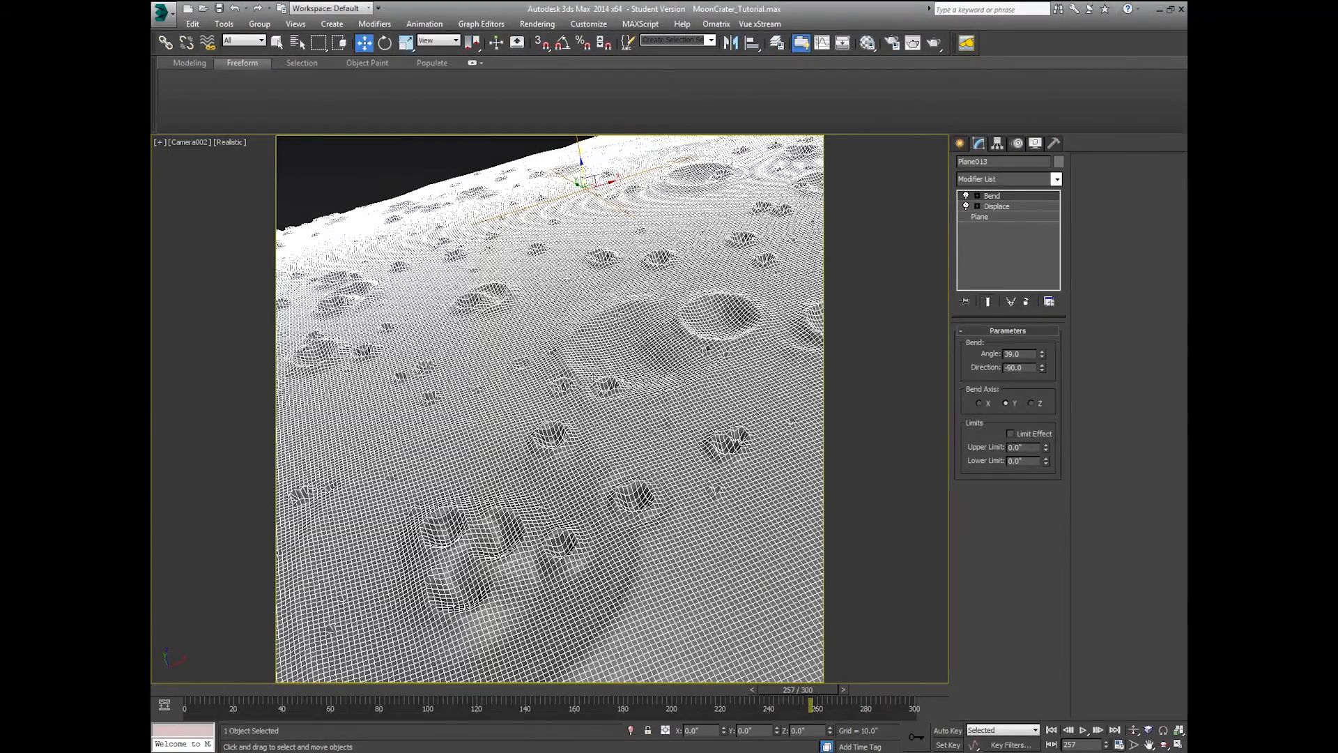
click(1057, 179)
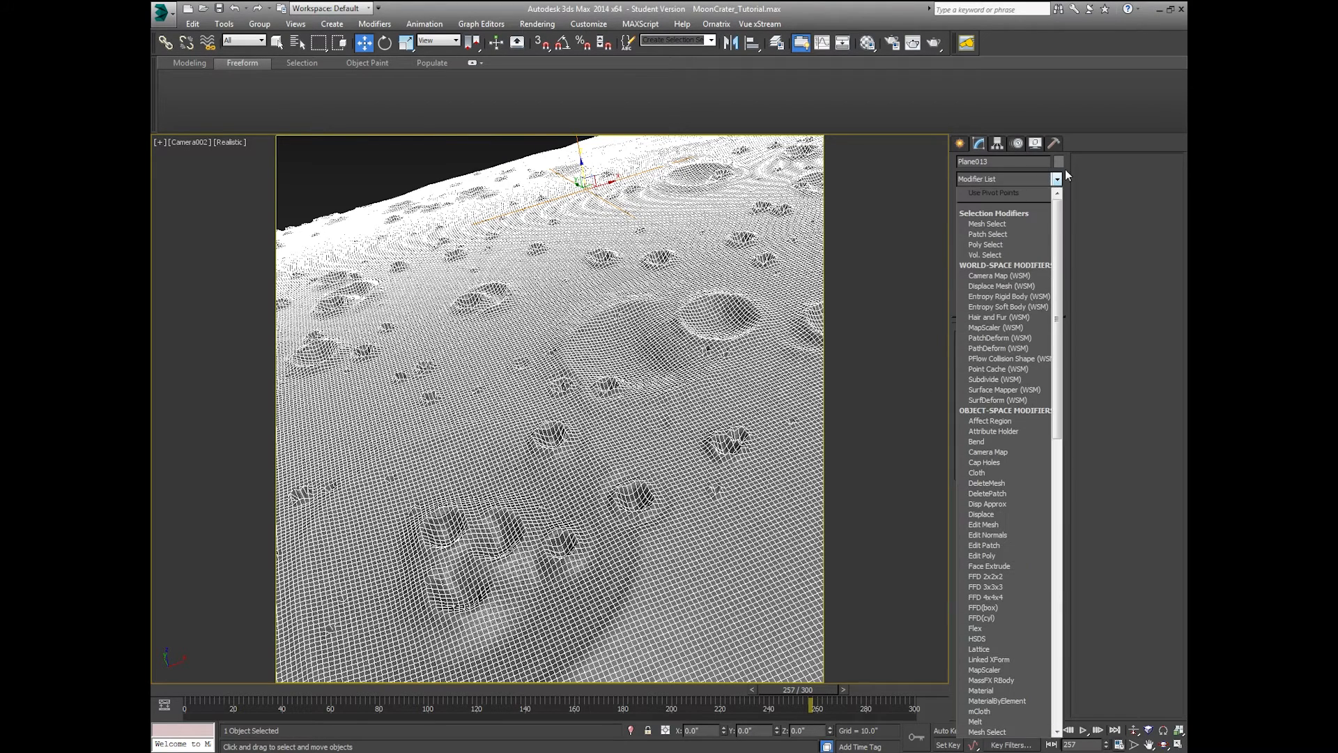
scroll(1014, 566, down, 1)
scroll(1014, 566, down, 17)
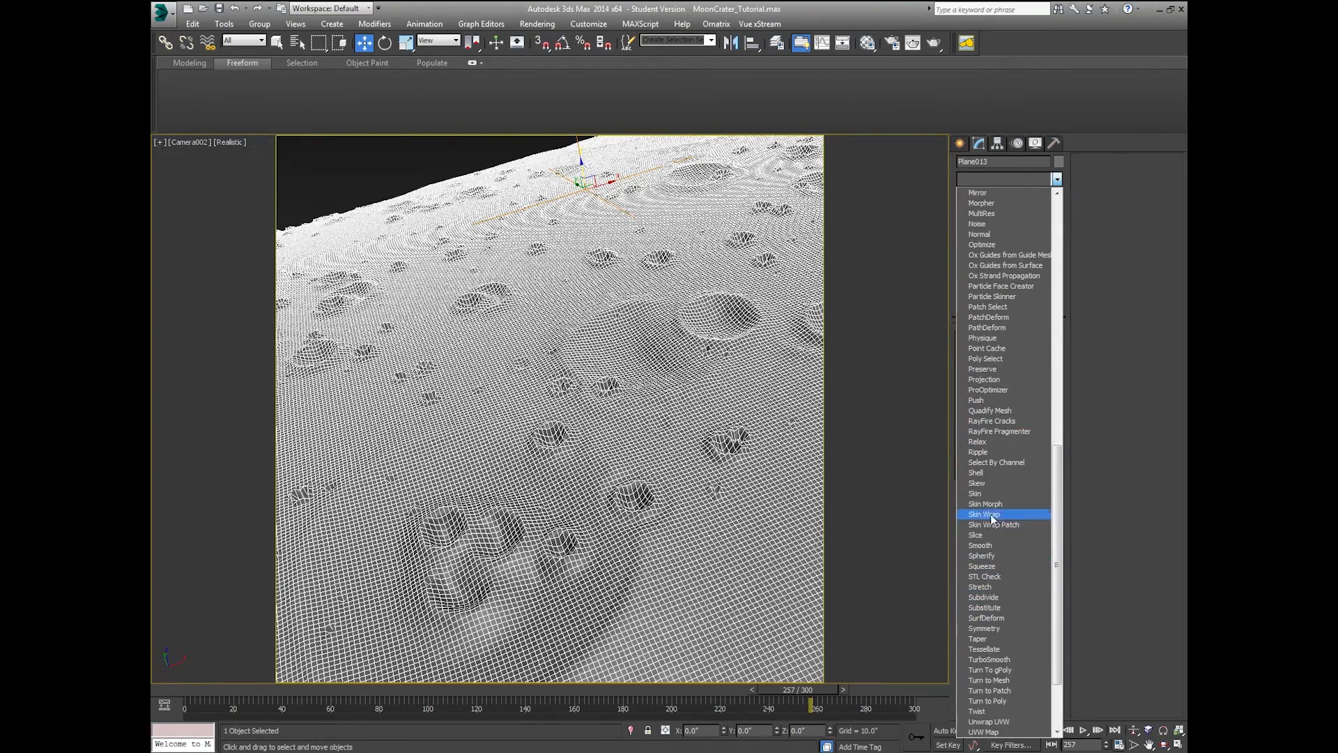
click(990, 442)
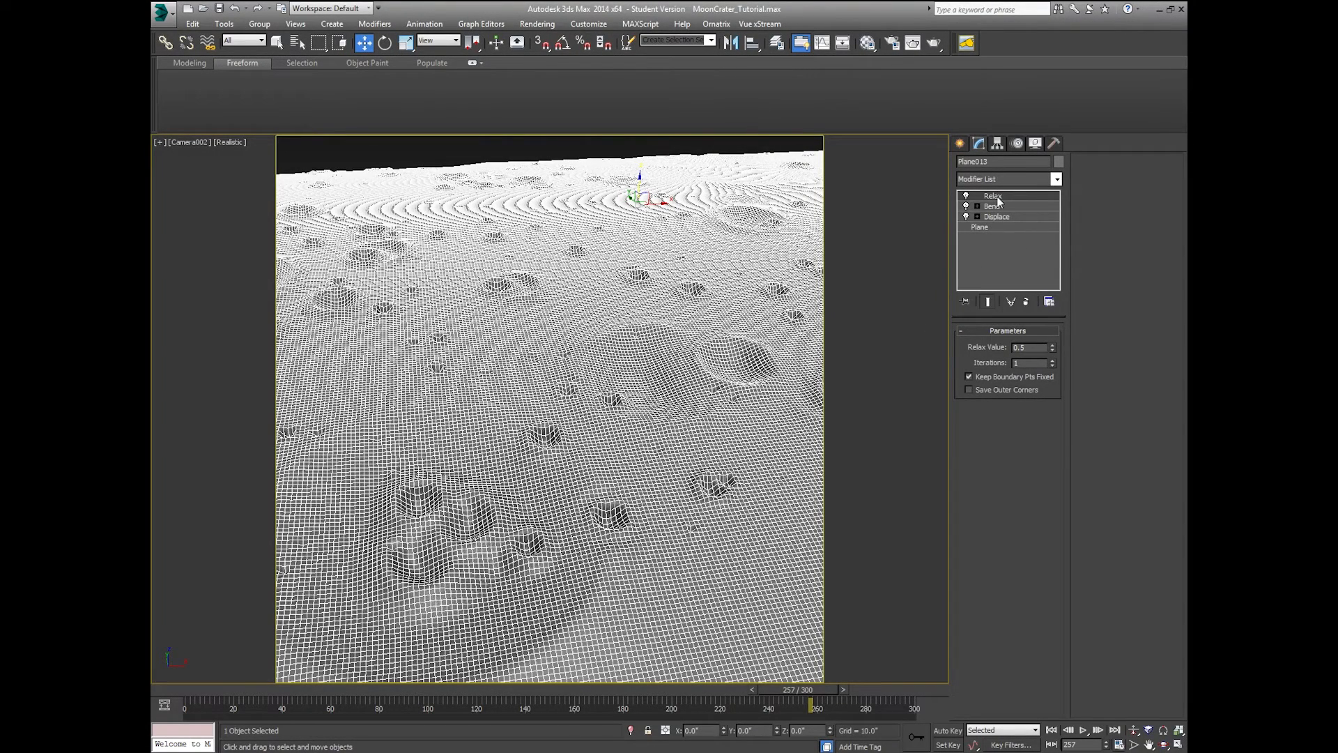
drag(1002, 199, 1004, 221)
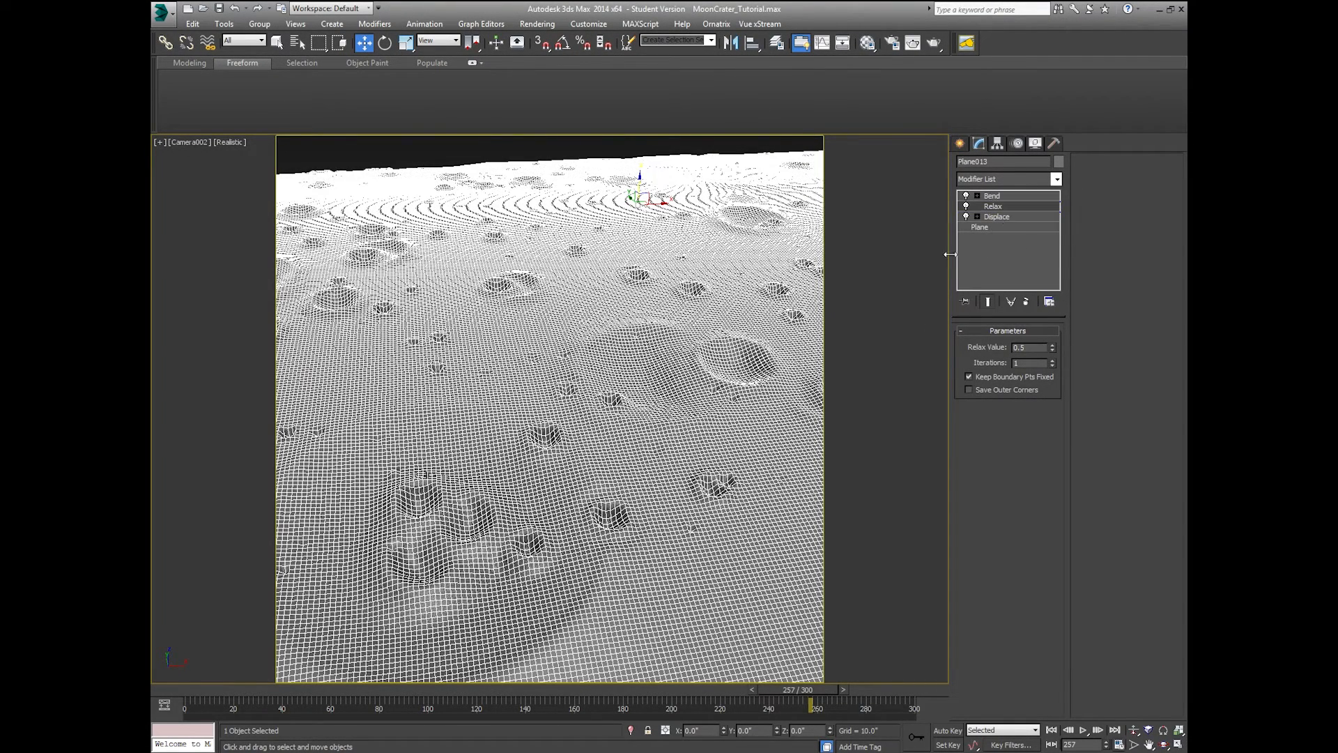
click(596, 156)
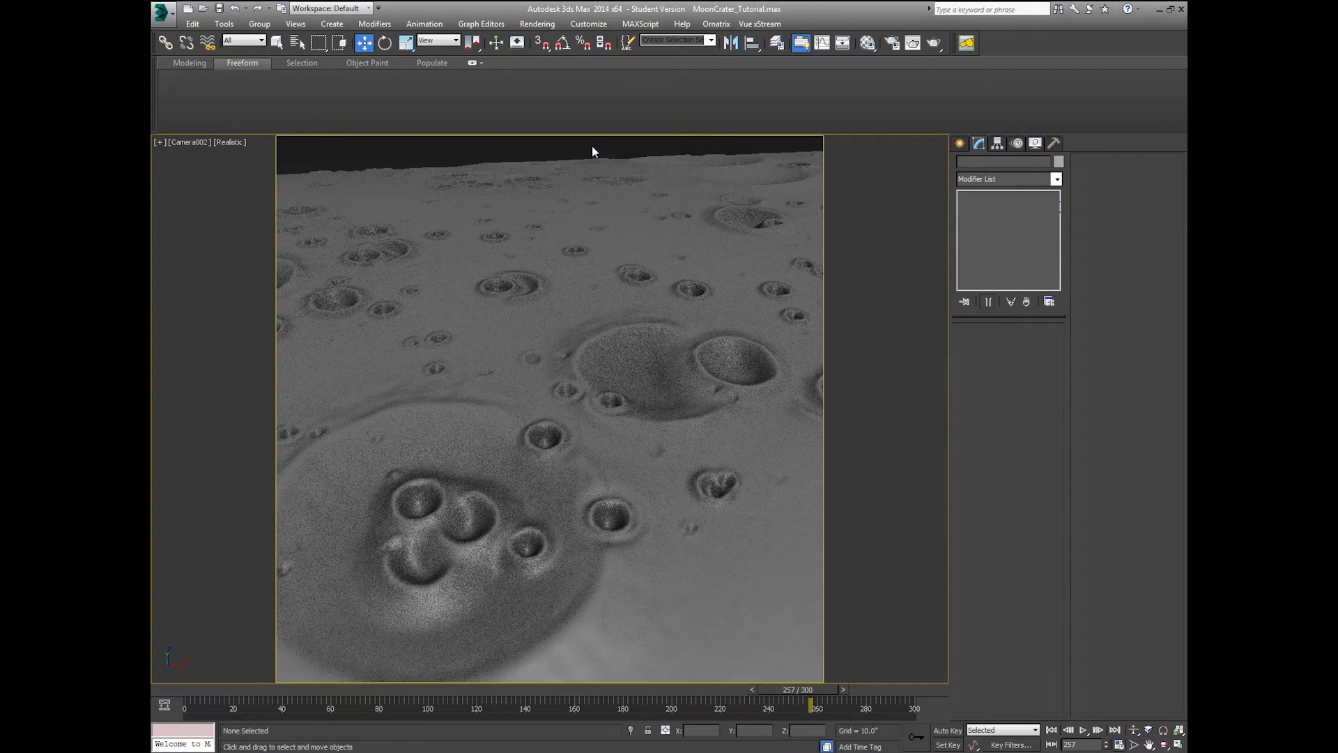
- Roll and pan the camera to frame the large craters beneath a tilted horizon
click(1164, 730)
drag(746, 491, 762, 534)
middle_drag(650, 431, 684, 415)
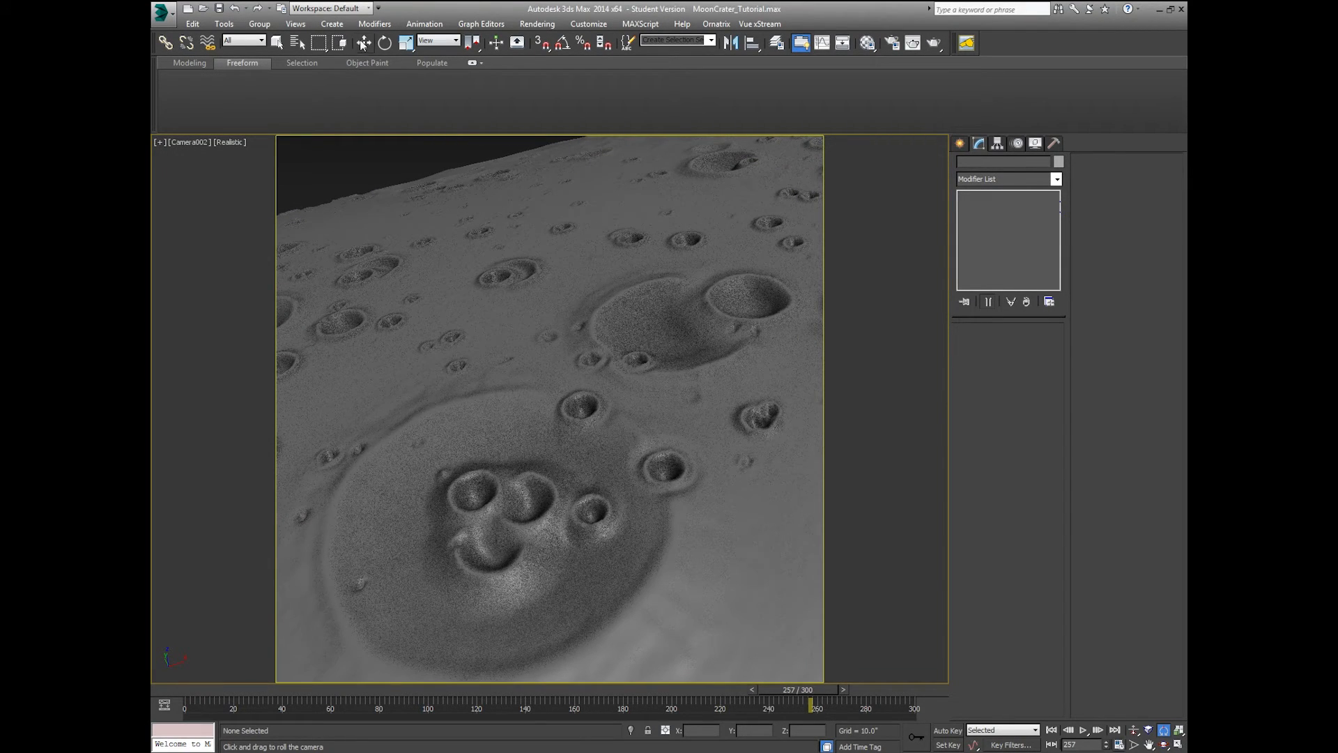
- Delete the Relax modifier from the plane's stack and deselect the plane
click(363, 42)
click(554, 309)
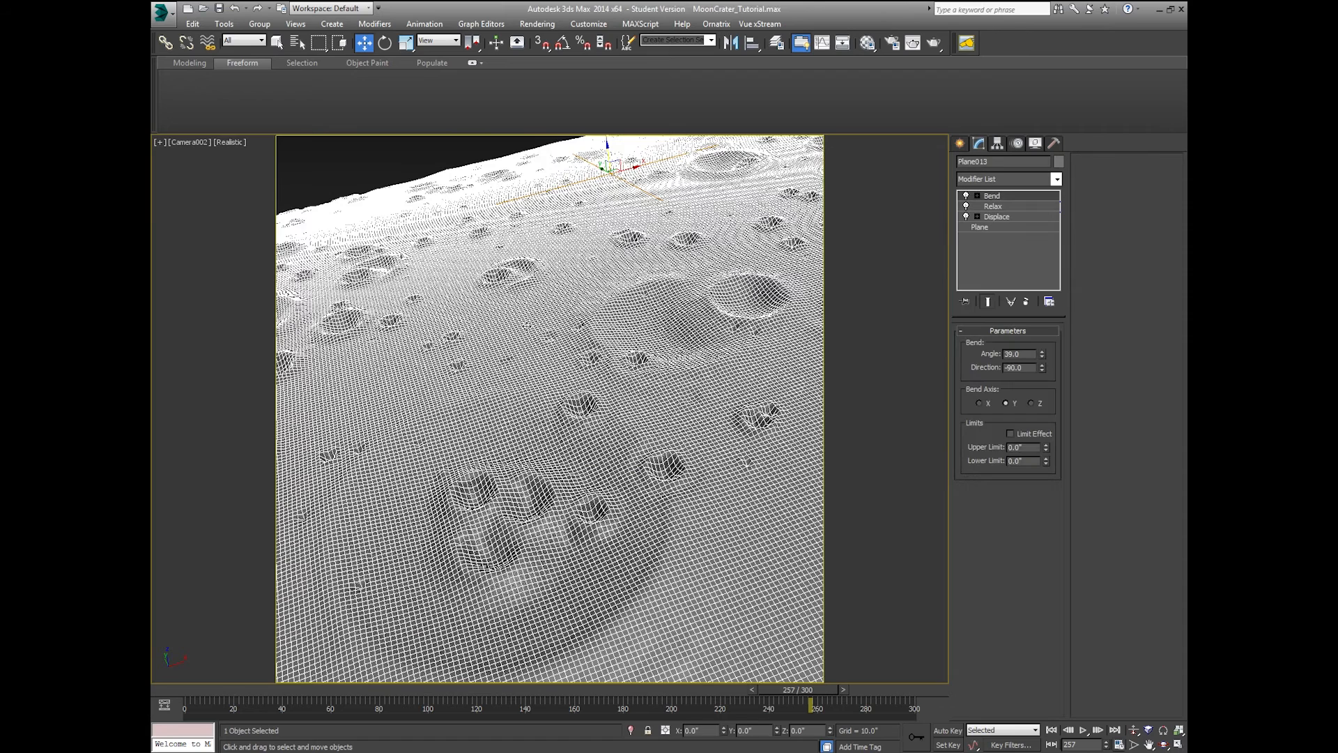
right_click(1007, 211)
click(1043, 235)
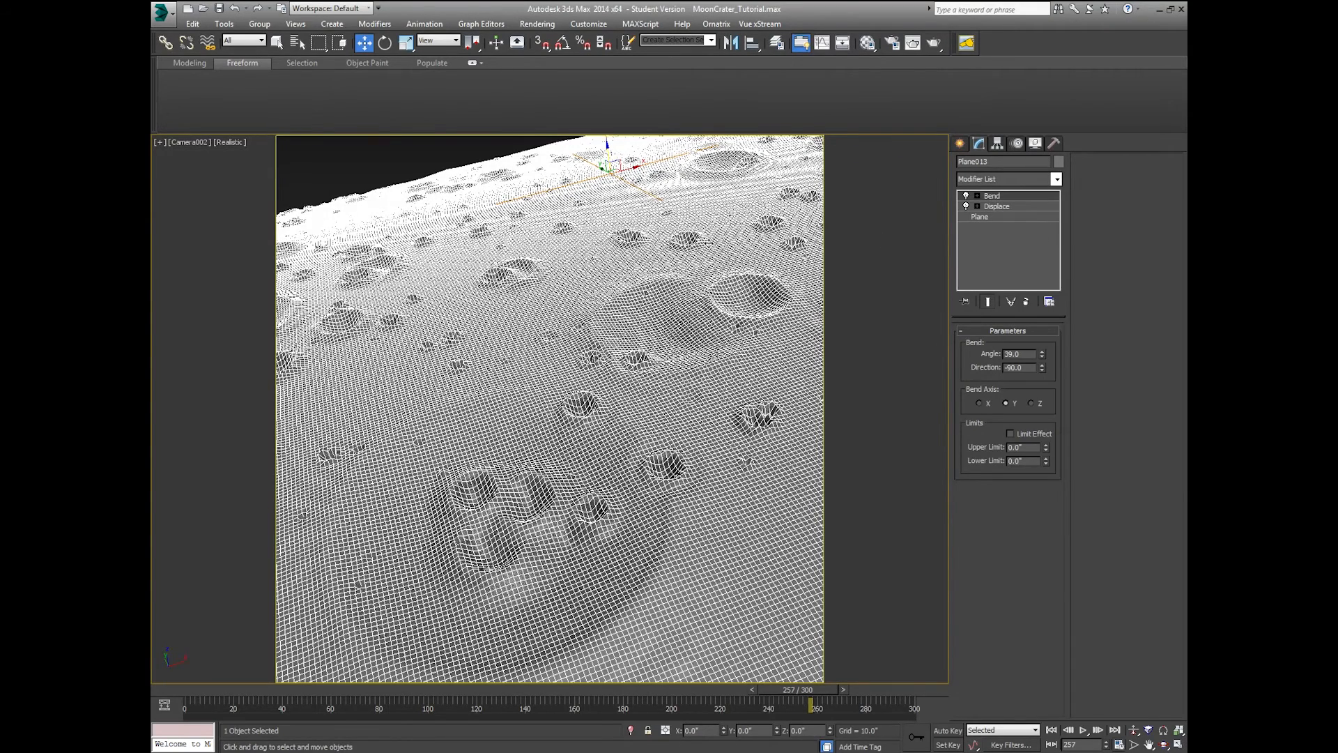
click(398, 142)
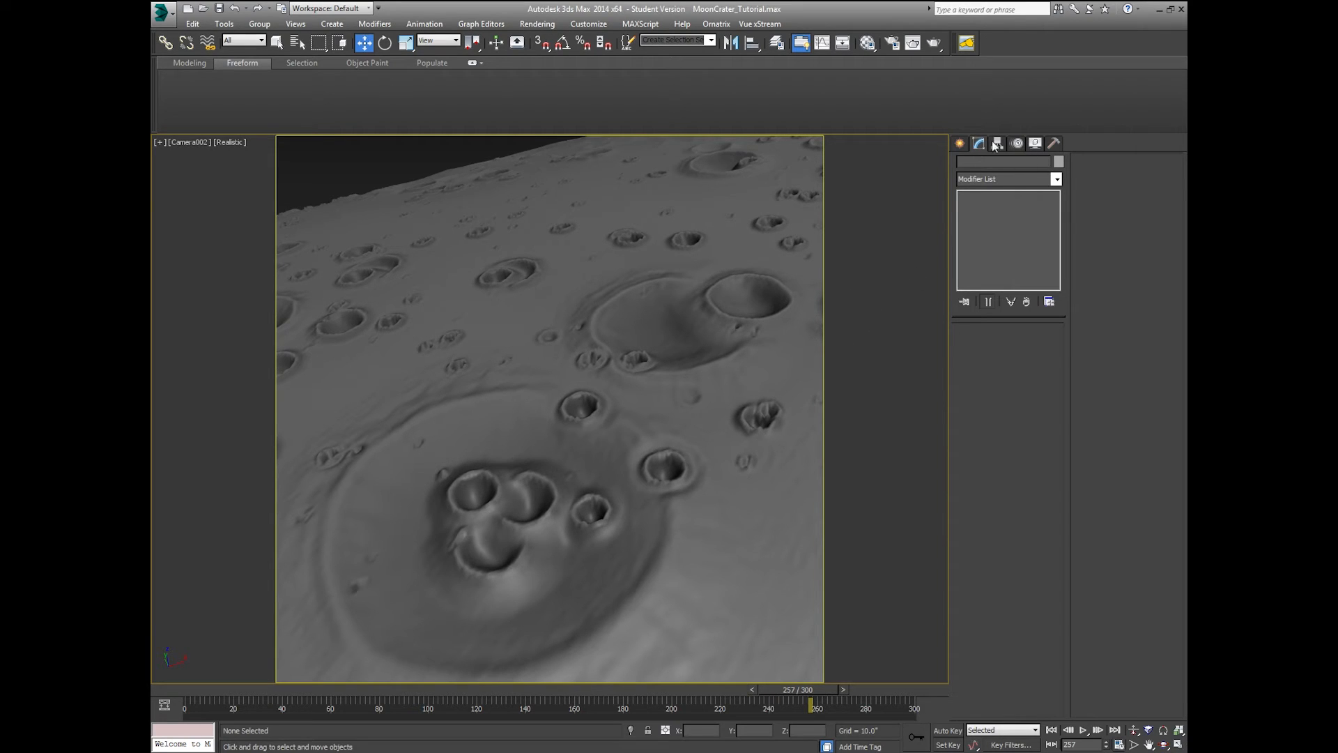
- Add a Point Cache modifier on top of the plane's Bend and Displace modifiers
click(1056, 179)
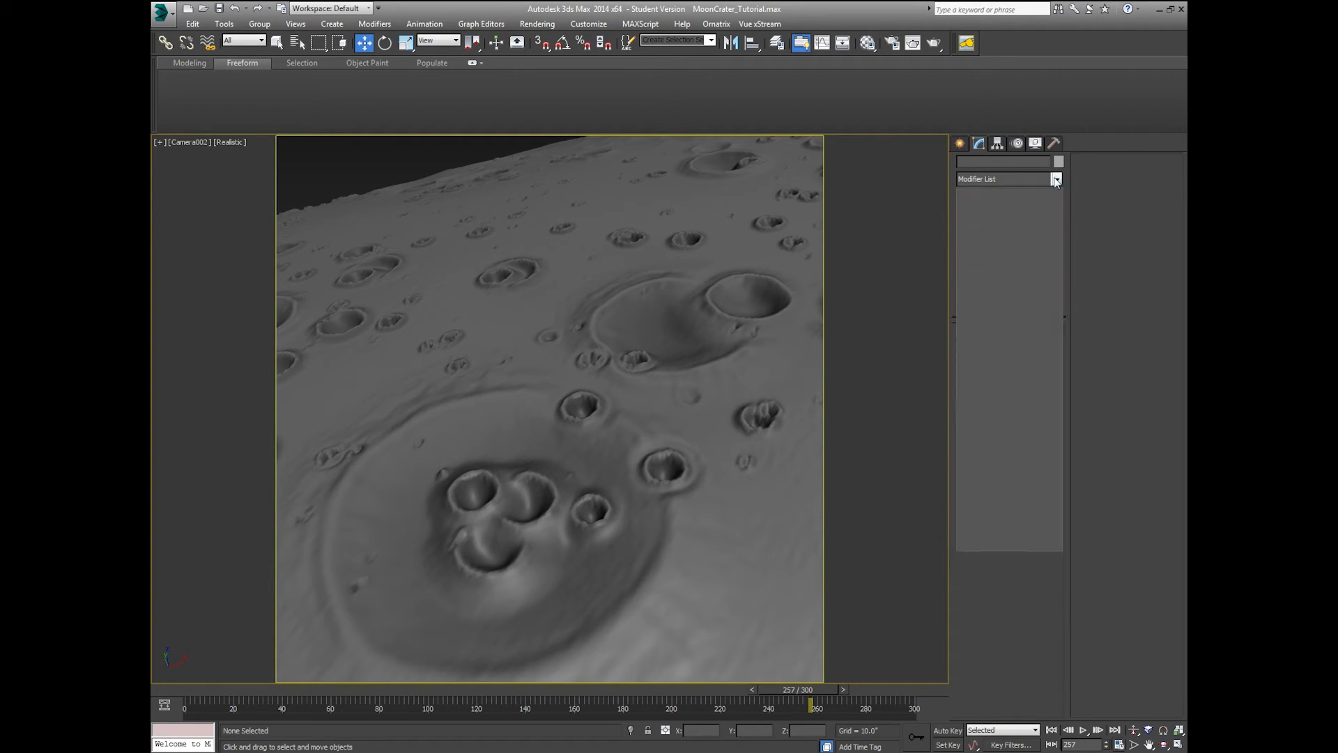
click(761, 385)
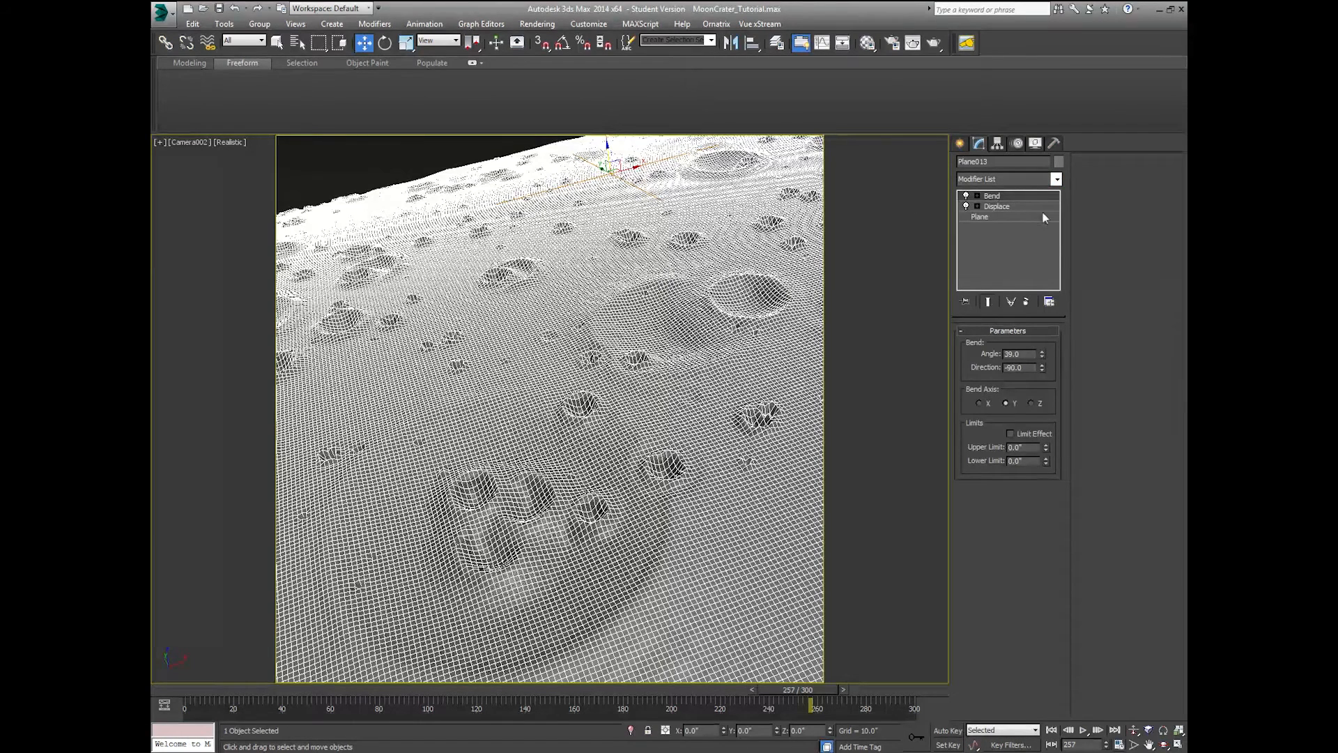
click(1056, 179)
click(1058, 180)
click(1059, 181)
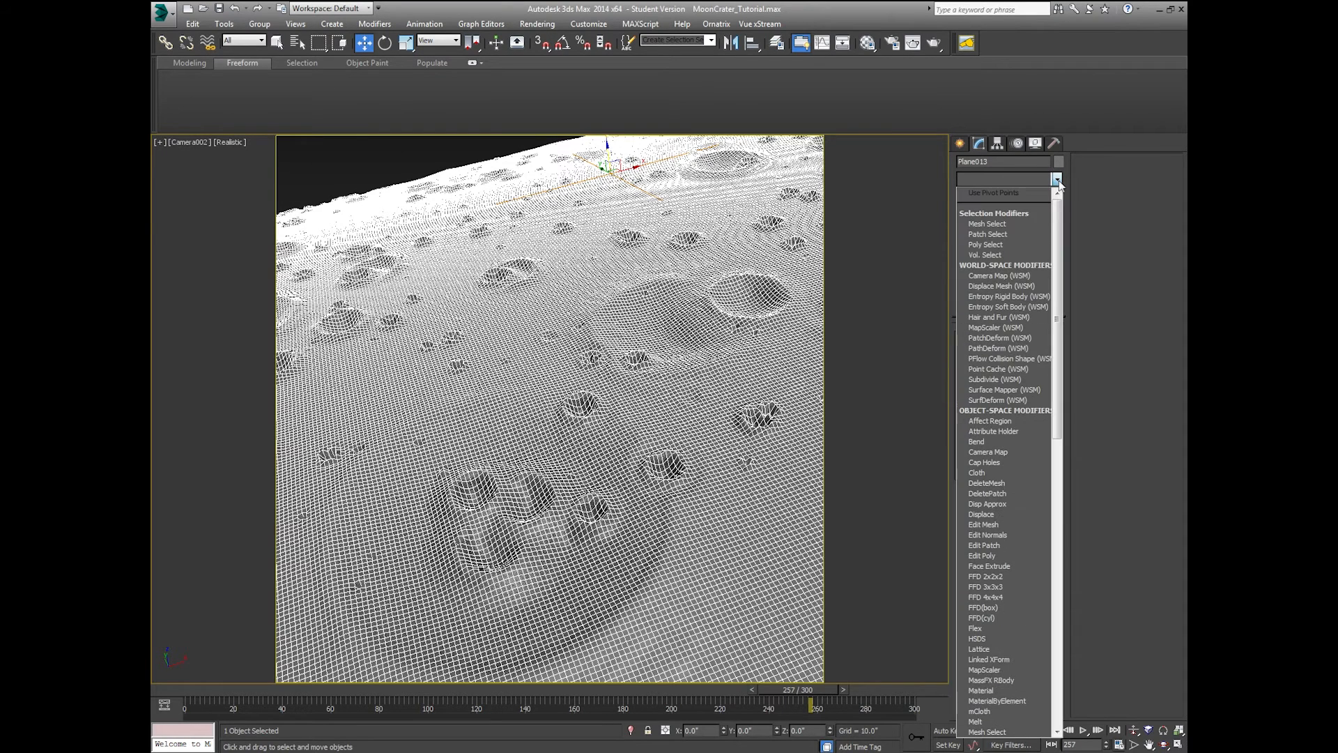
scroll(1017, 481, down, 15)
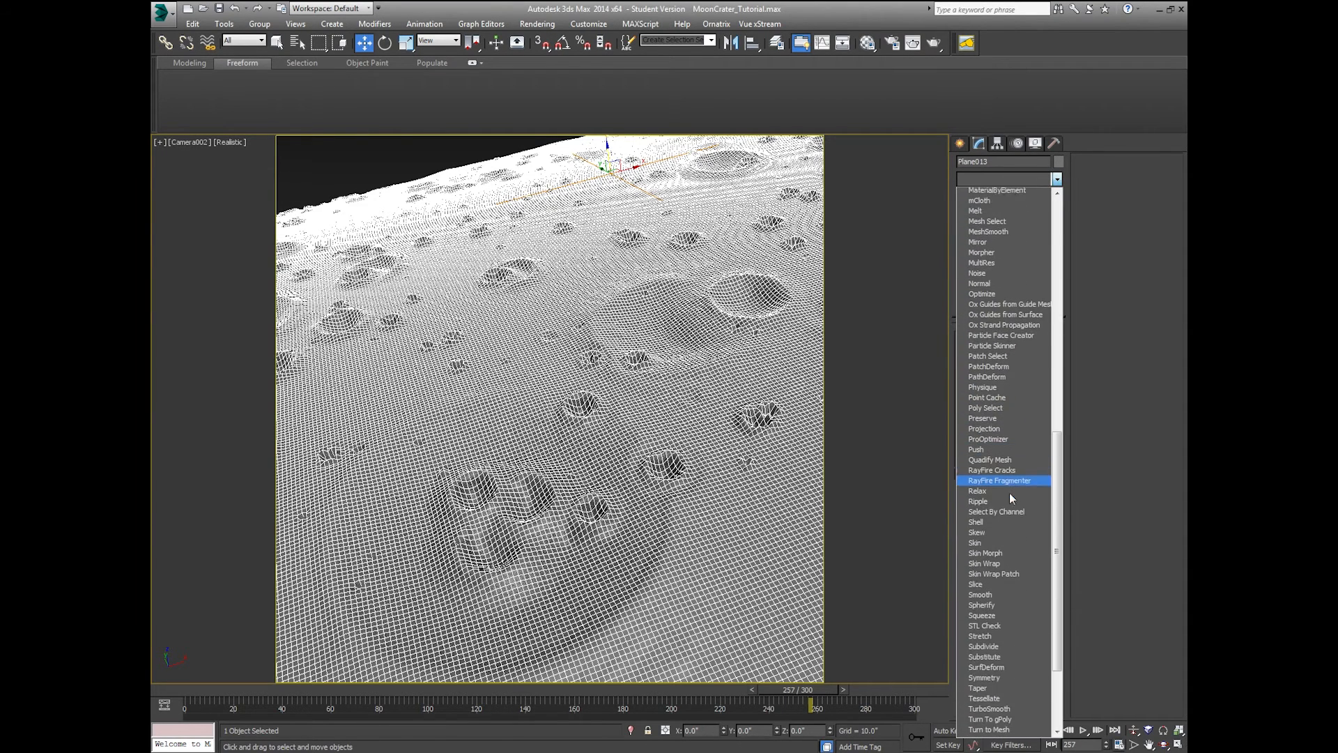
scroll(1010, 493, down, 1)
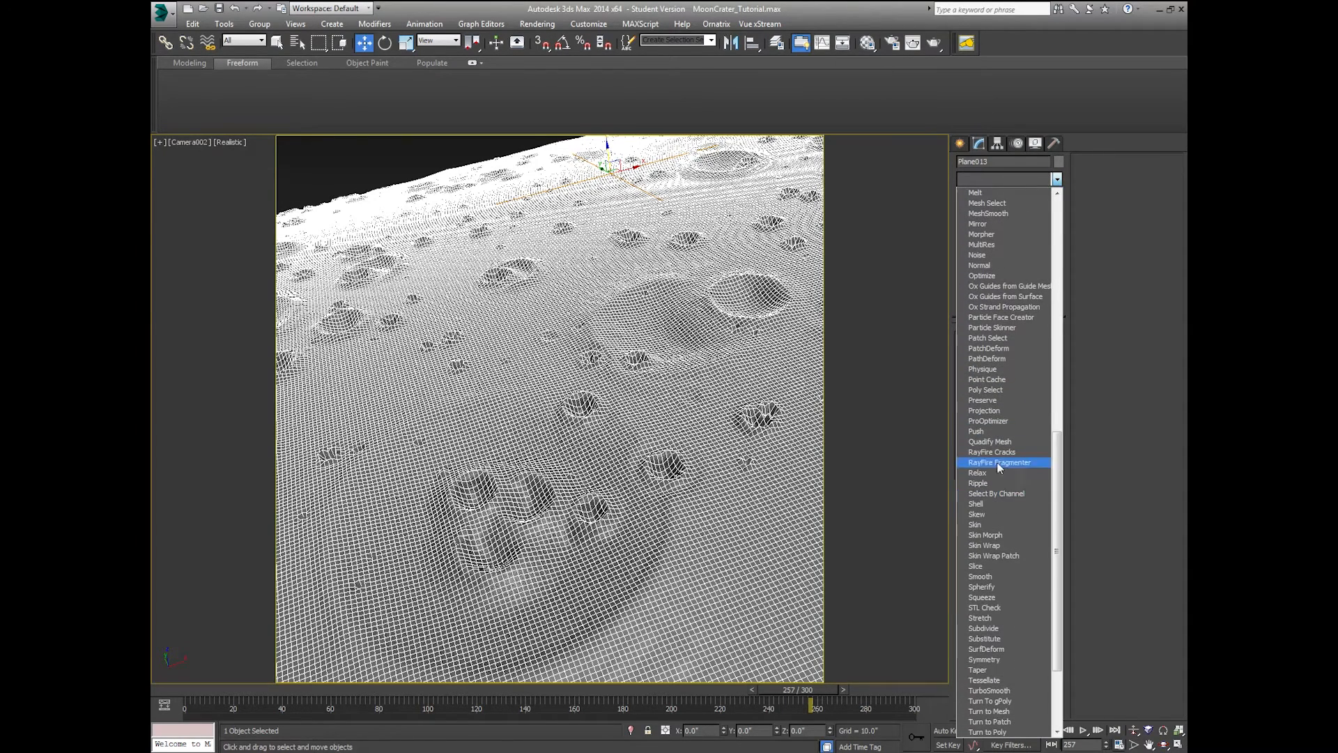
click(990, 380)
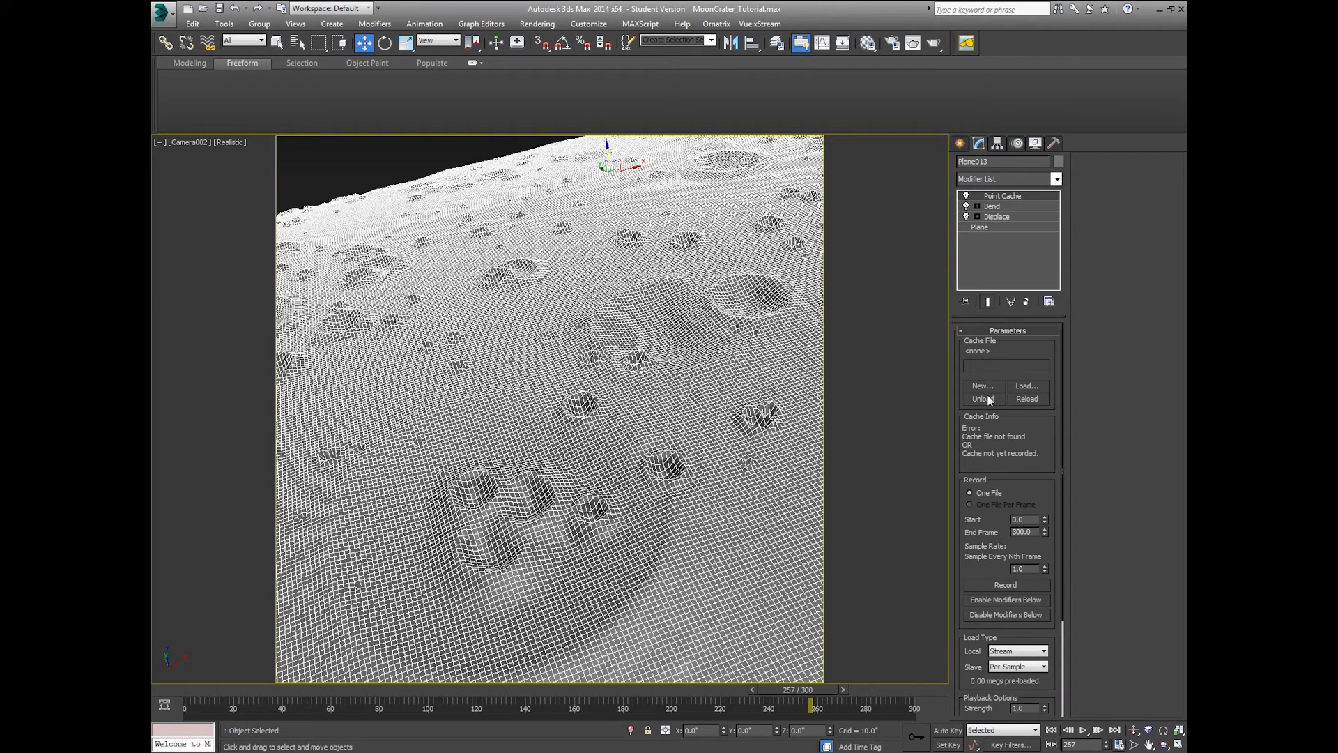
- Create a new point cache file named LunarSurface_Cratering in the Moon Craters folder
click(983, 386)
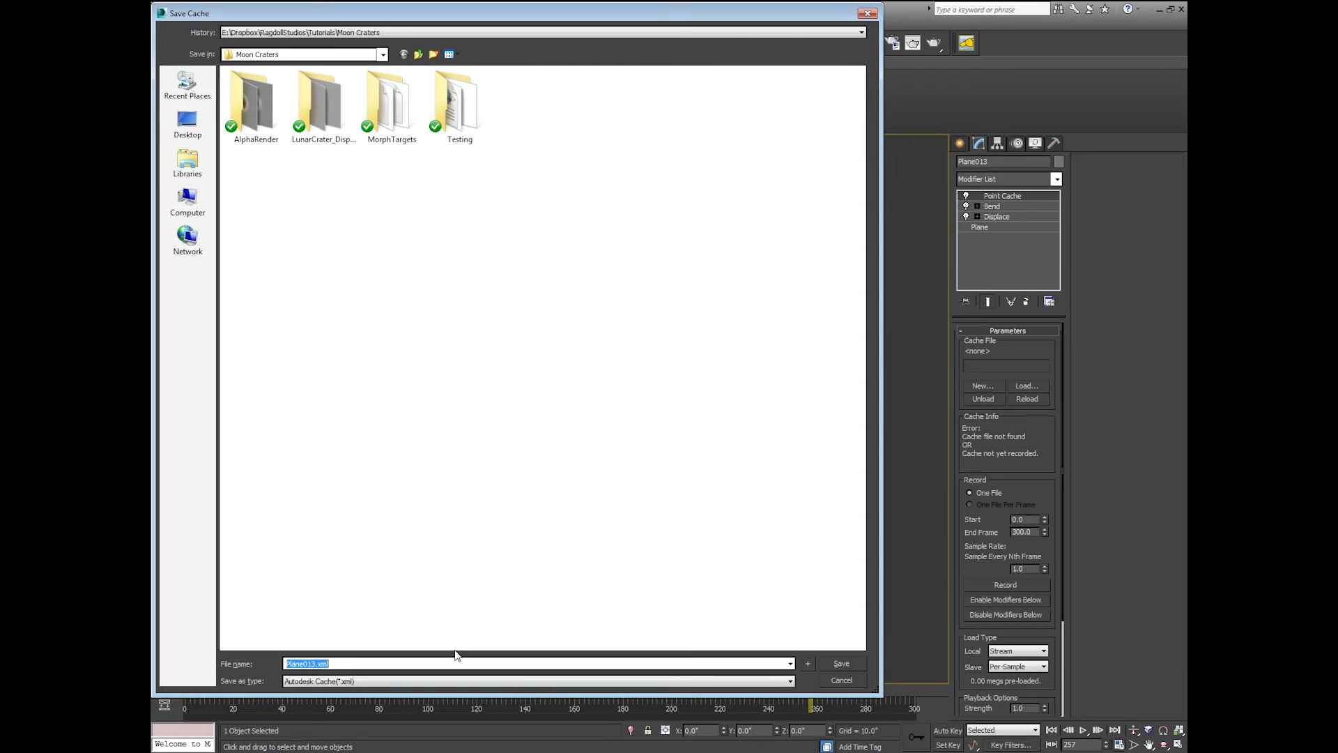
text(Lun)
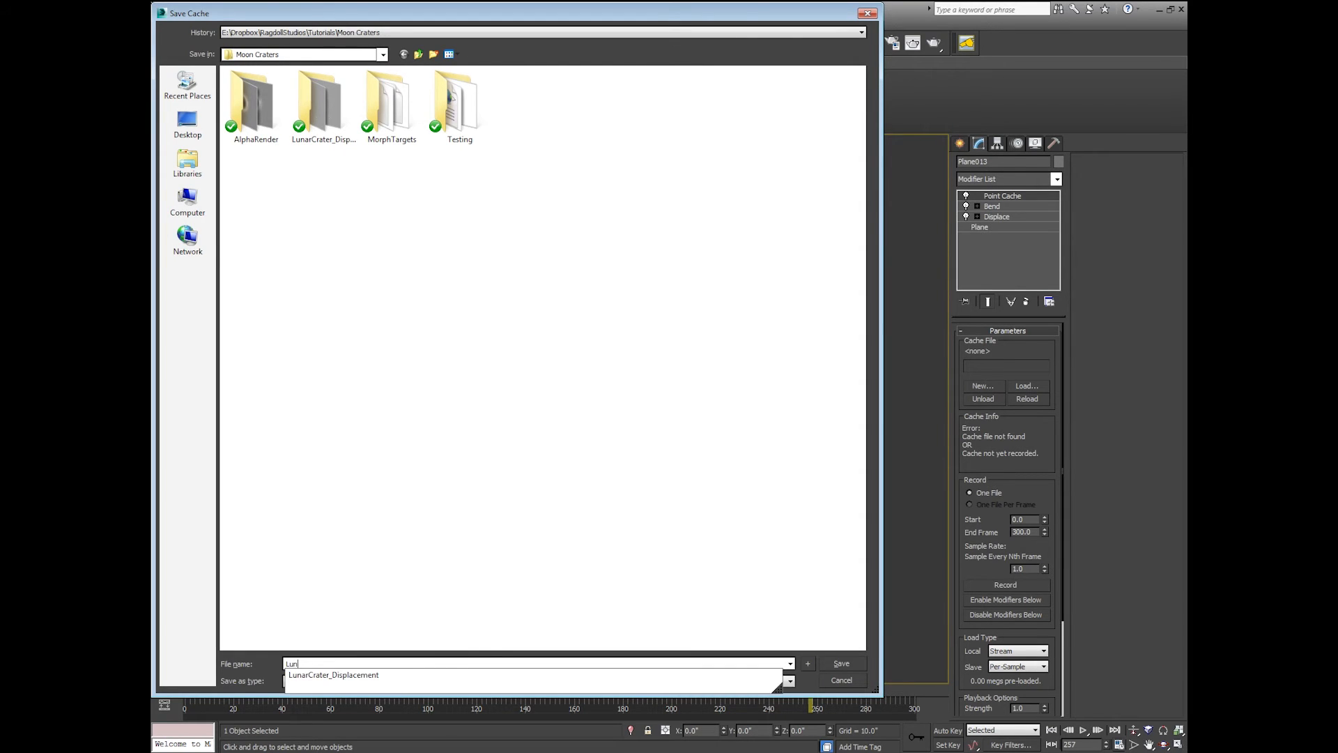
text(arSurface)
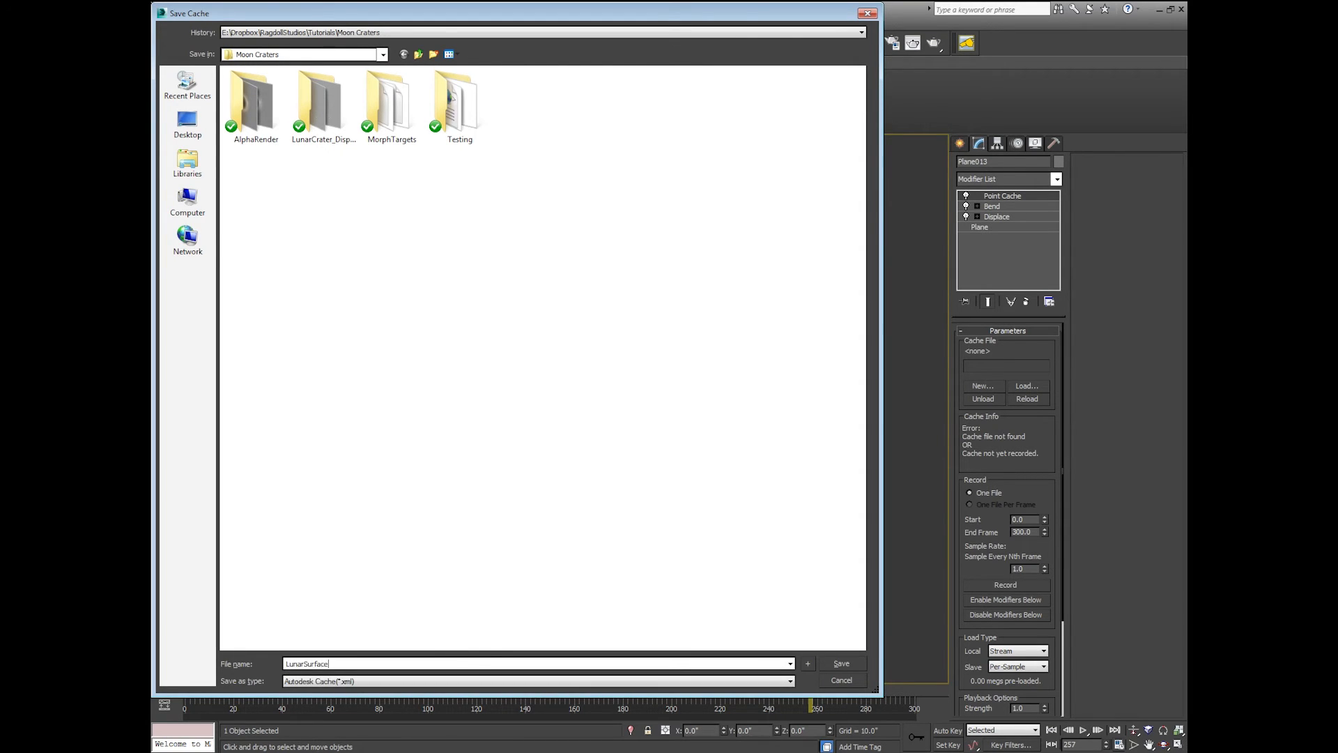
text(_Cratering)
key(Return)
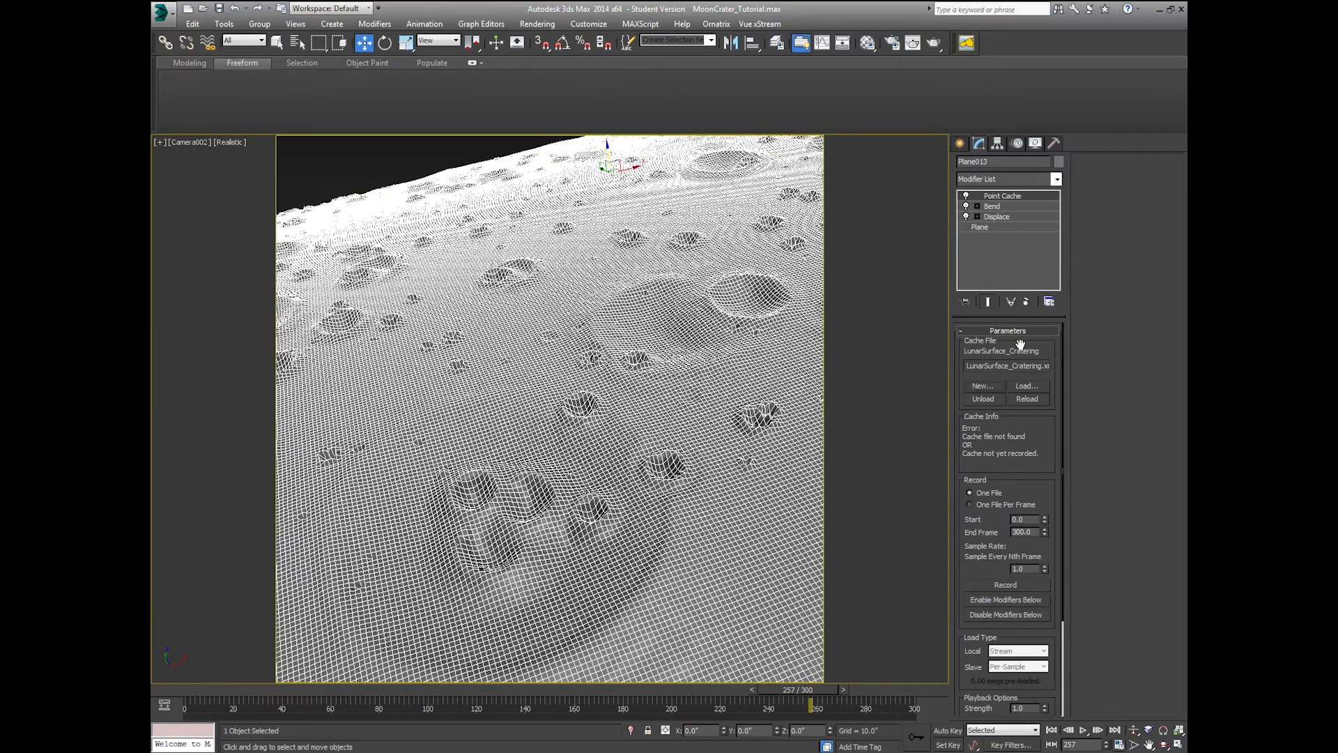
- Create another cache file with the default name Plane013.xml, using the Autodesk Cache (*.xml) type
click(997, 390)
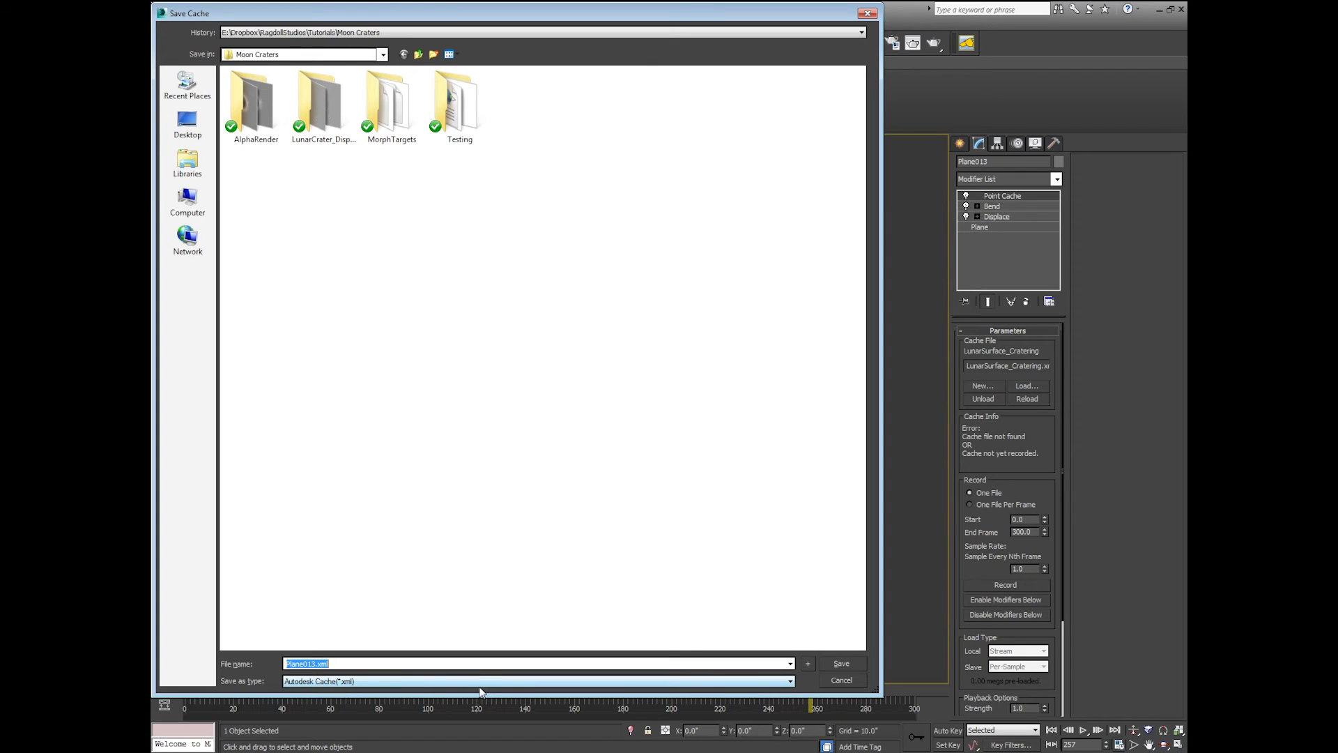
click(422, 682)
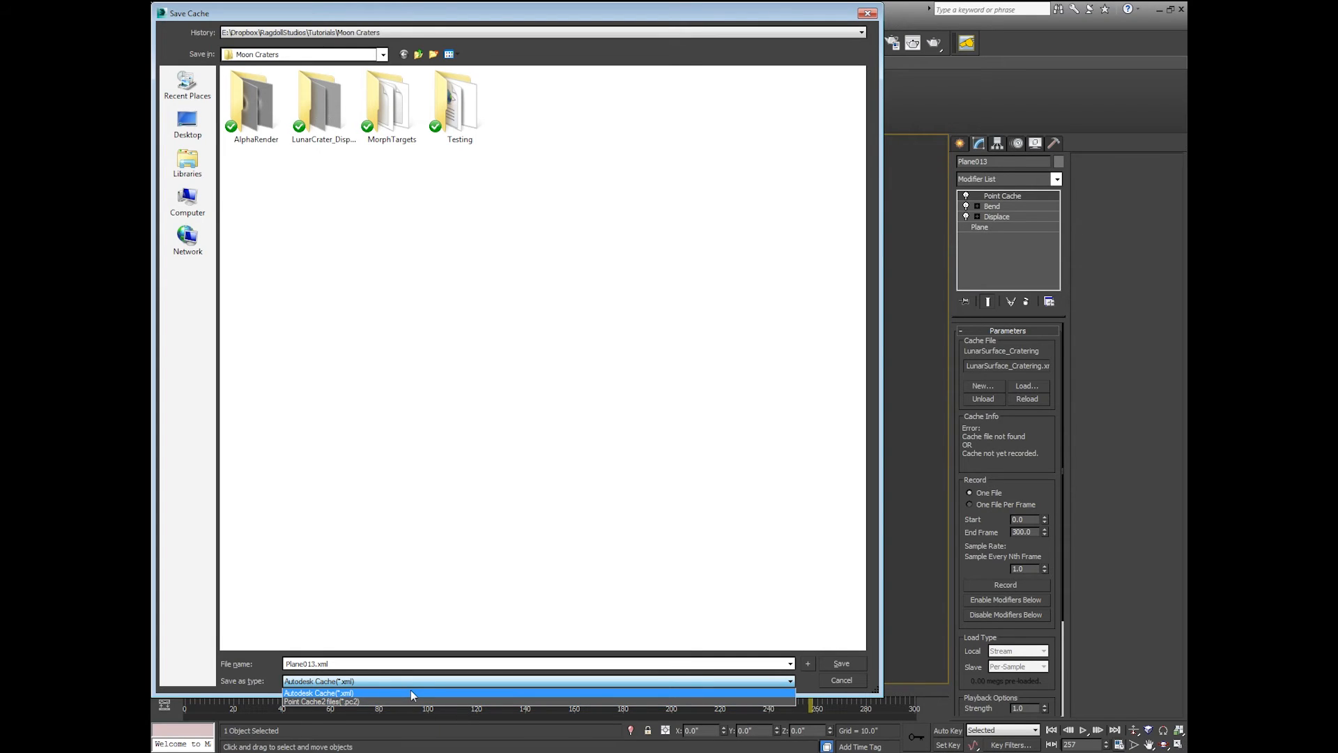
click(367, 694)
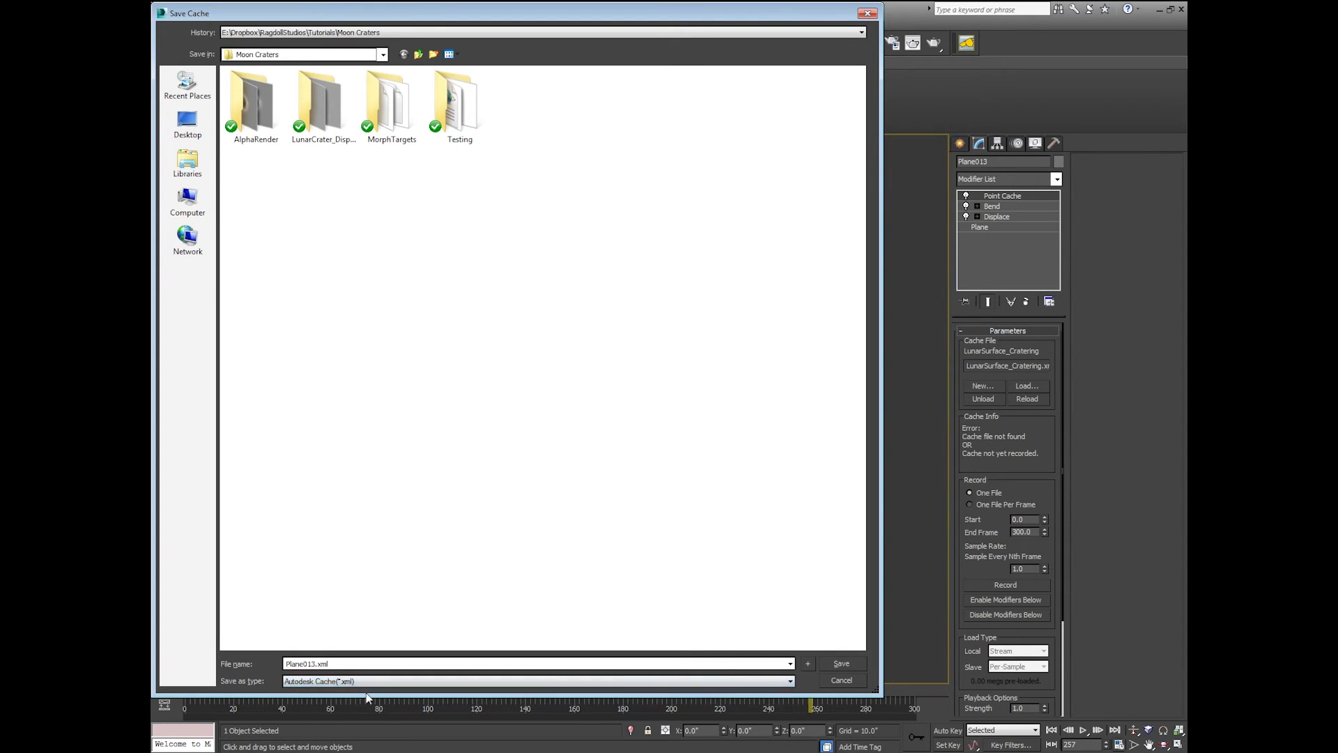
click(842, 664)
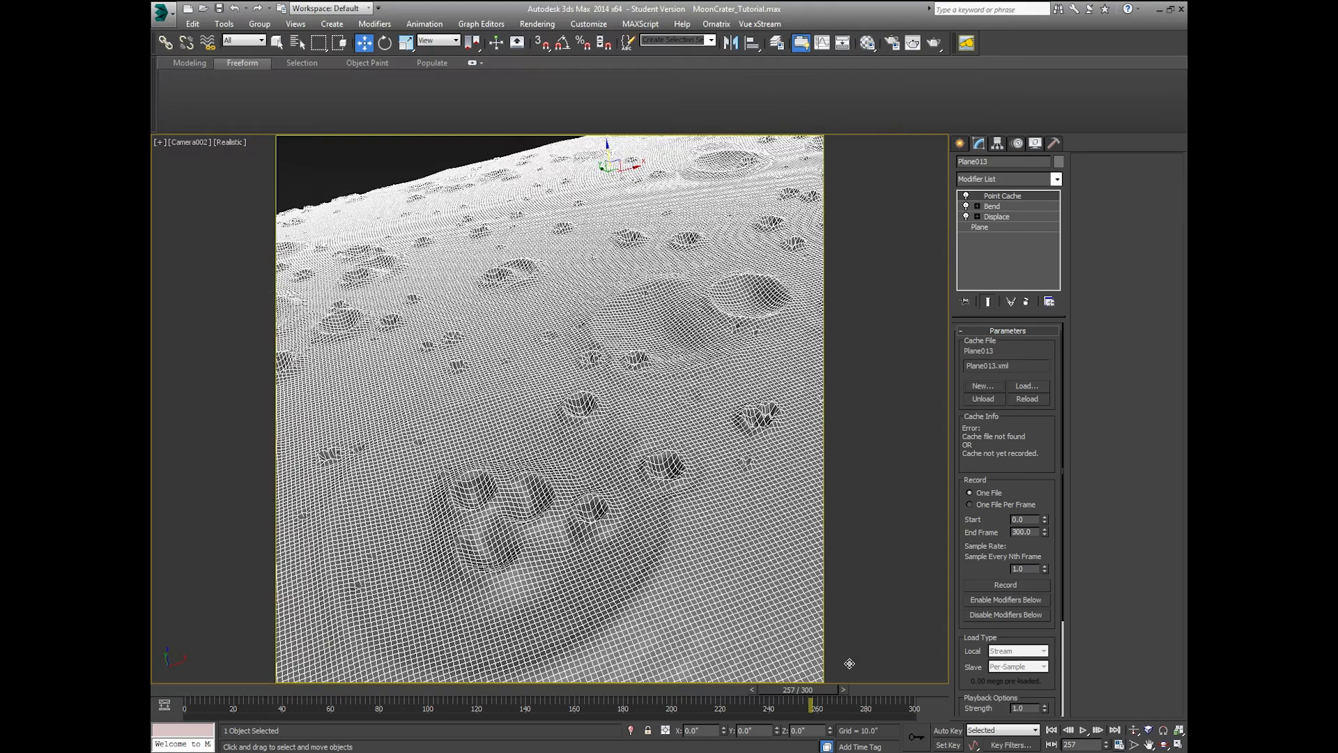
- Try to save a new cache file named LunarCratering_Surface
click(982, 387)
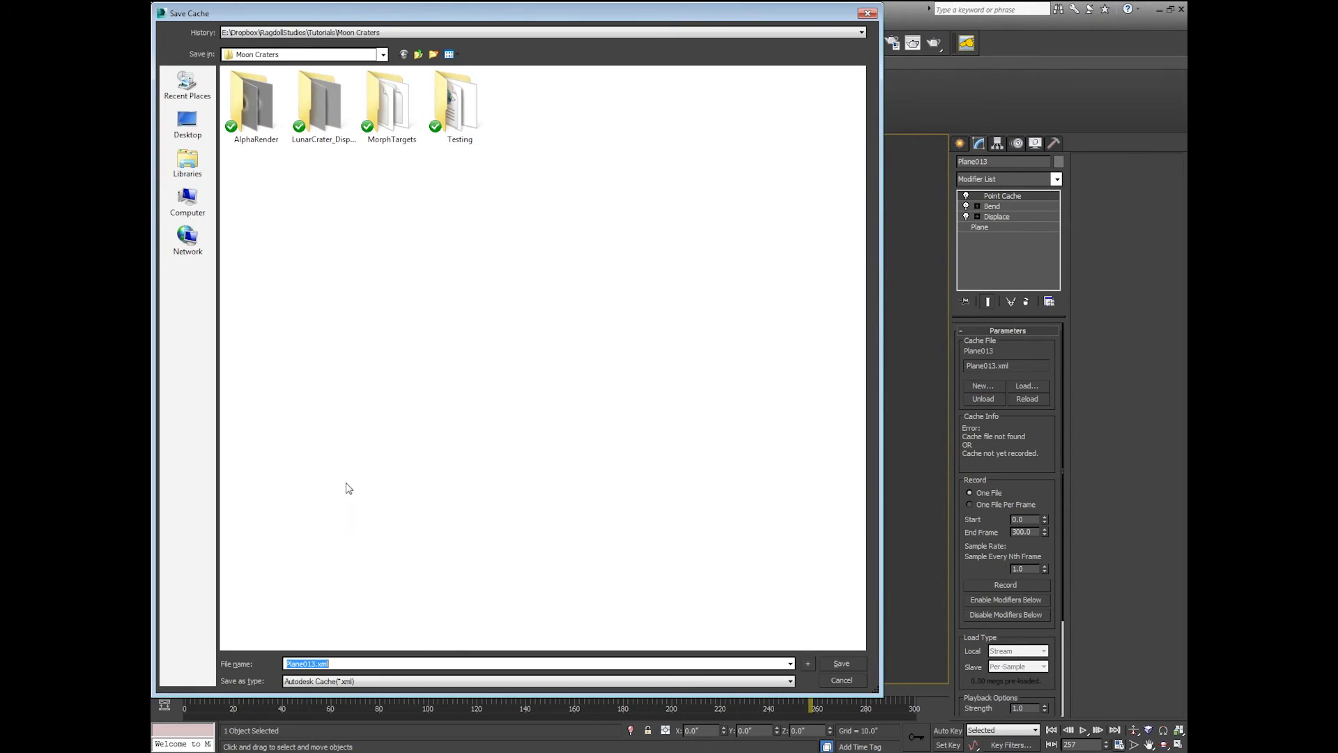
click(315, 664)
drag(314, 664, 285, 663)
text(LunarCratering)
click(841, 665)
click(341, 666)
text(_Surface)
key(ctrl+a)
click(830, 665)
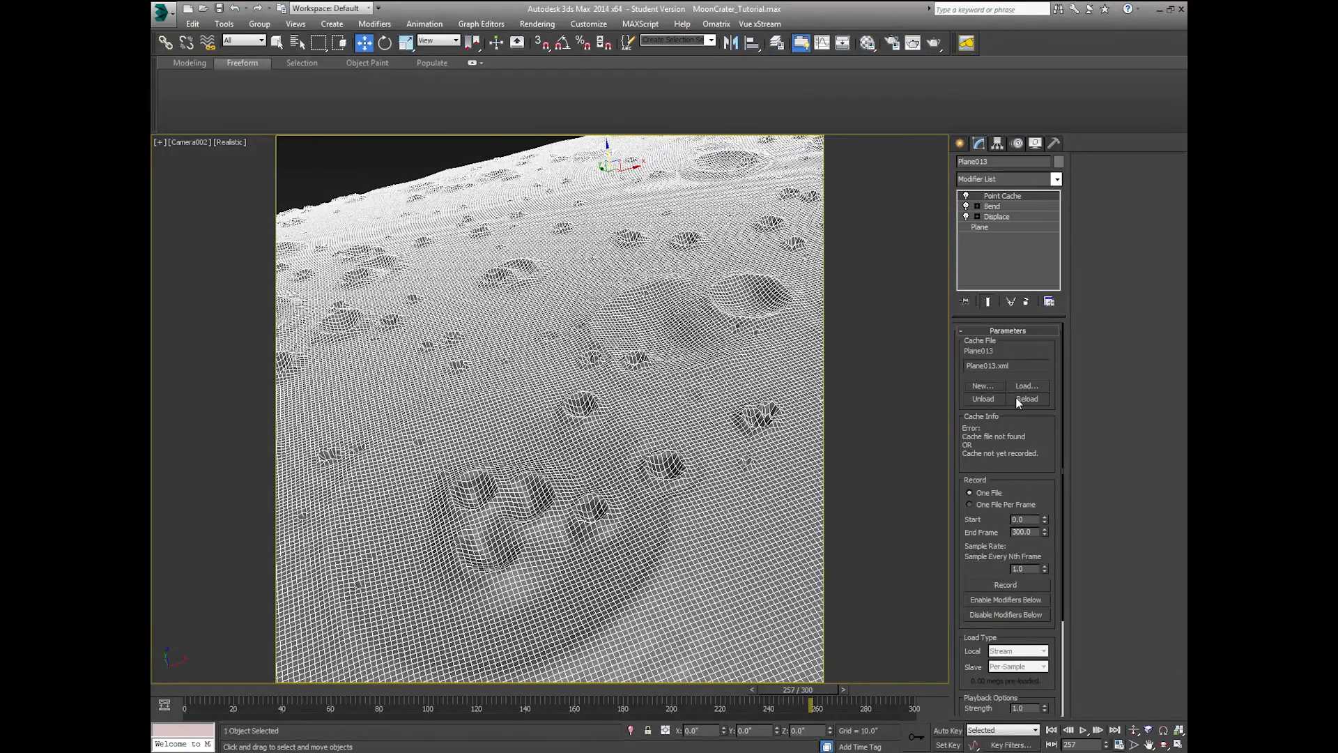
- Unload the current cache and create a new cache file named LunarCratering.xml in the Moon Craters folder
click(985, 399)
click(991, 387)
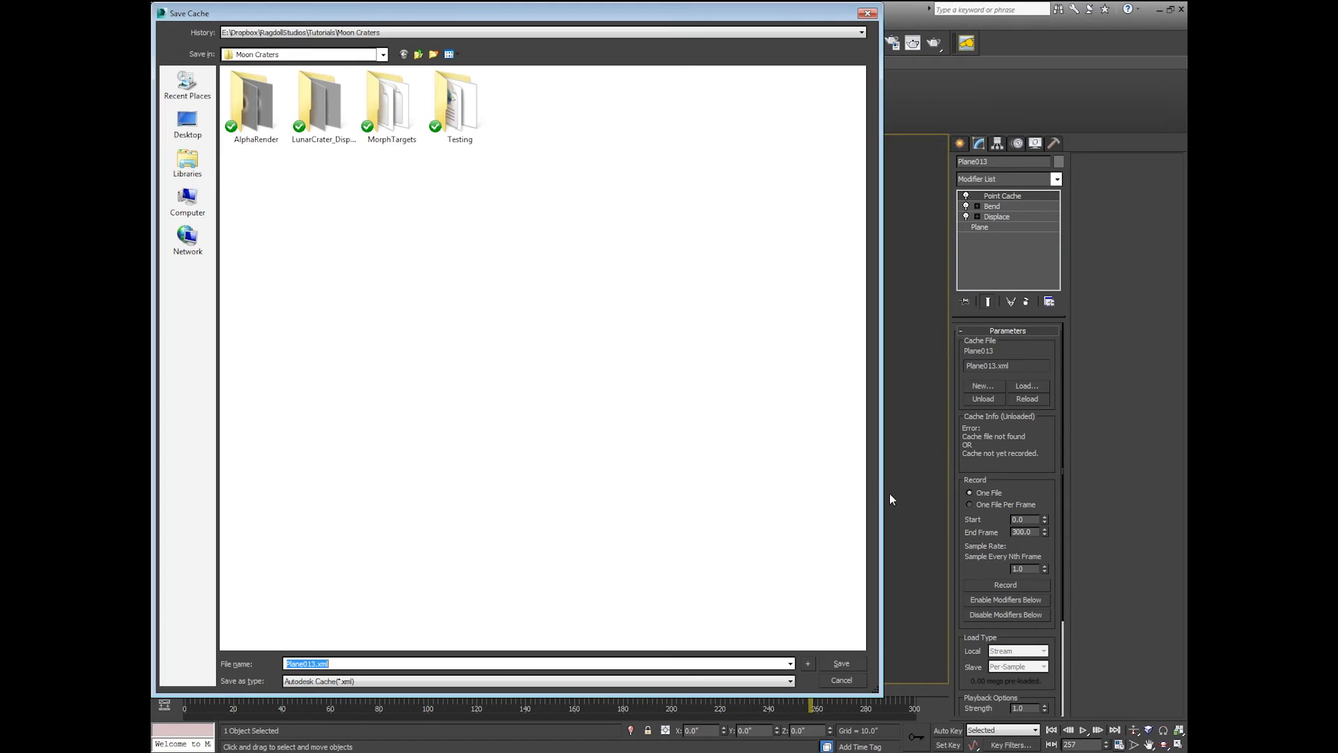
click(315, 663)
drag(316, 662, 286, 663)
text(LunarCratering)
click(856, 663)
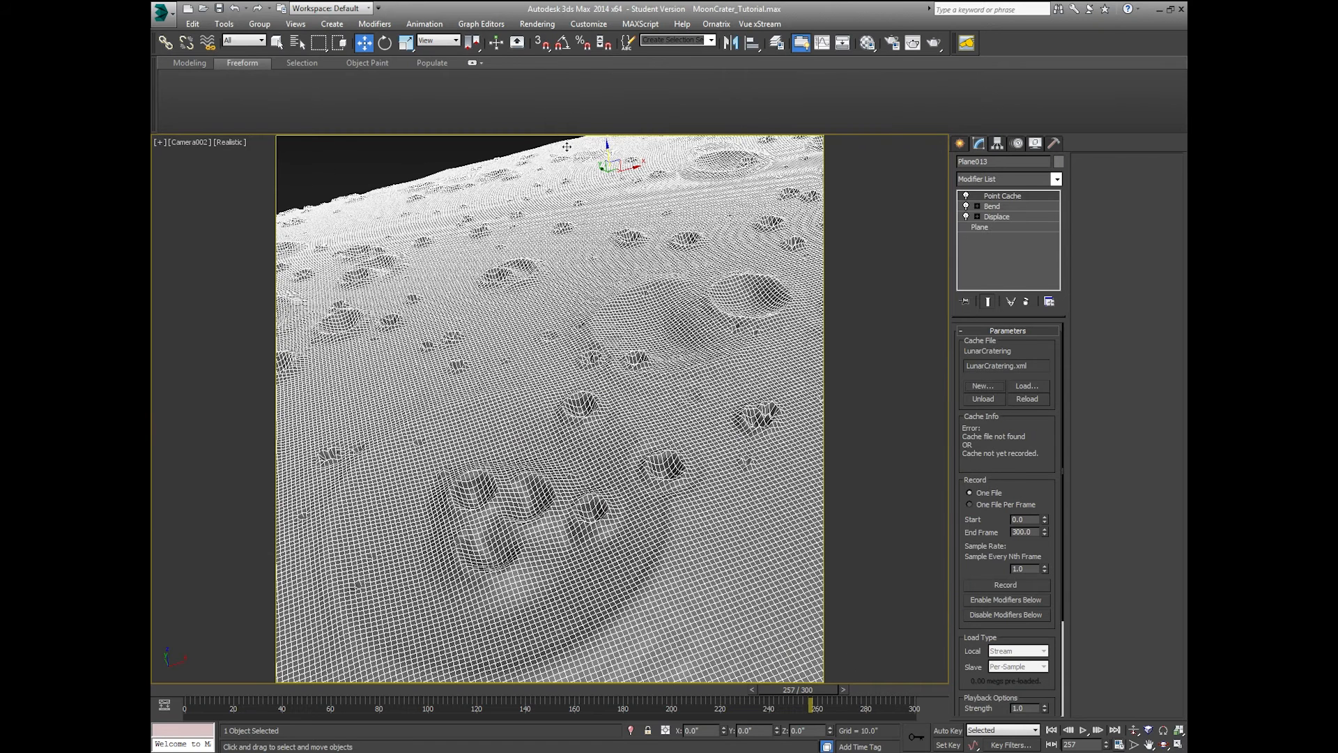
- Check the shaded surface with the plane deselected, and start recording the plane's point cache for frames 0 to 300
click(503, 152)
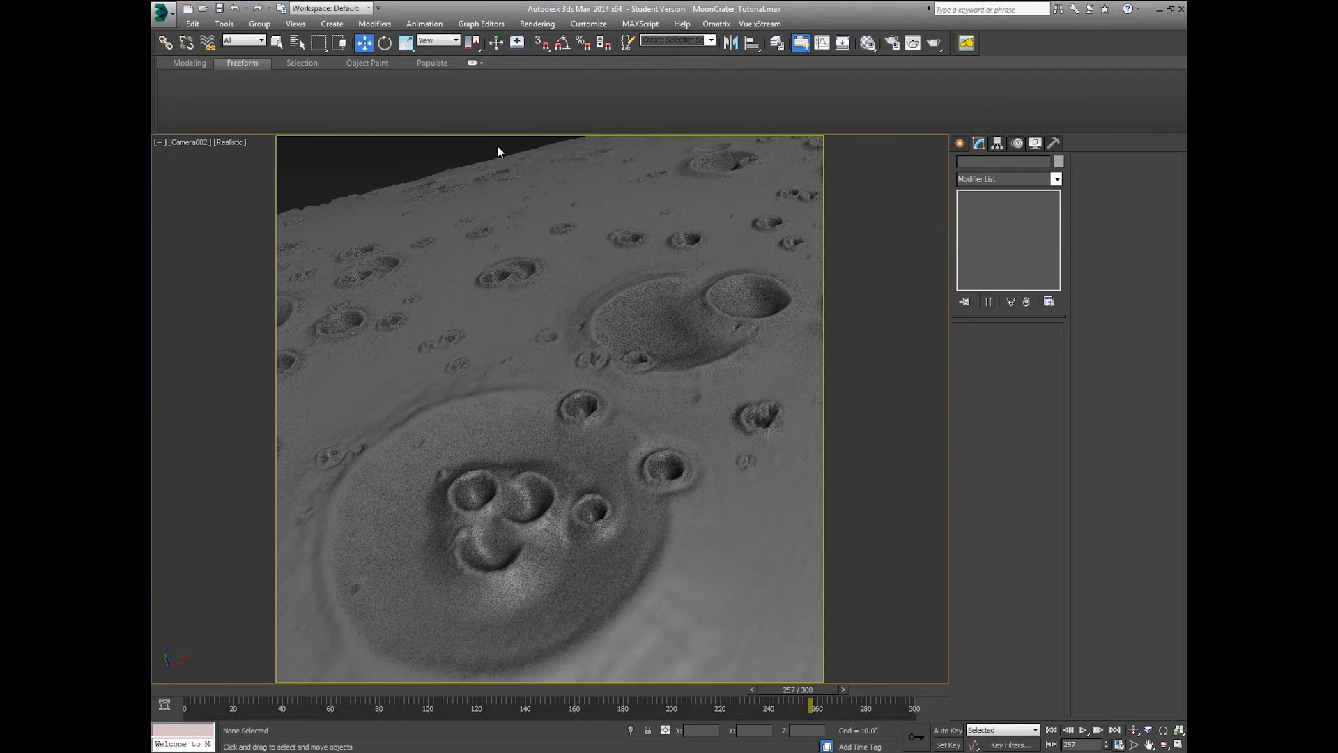
click(738, 373)
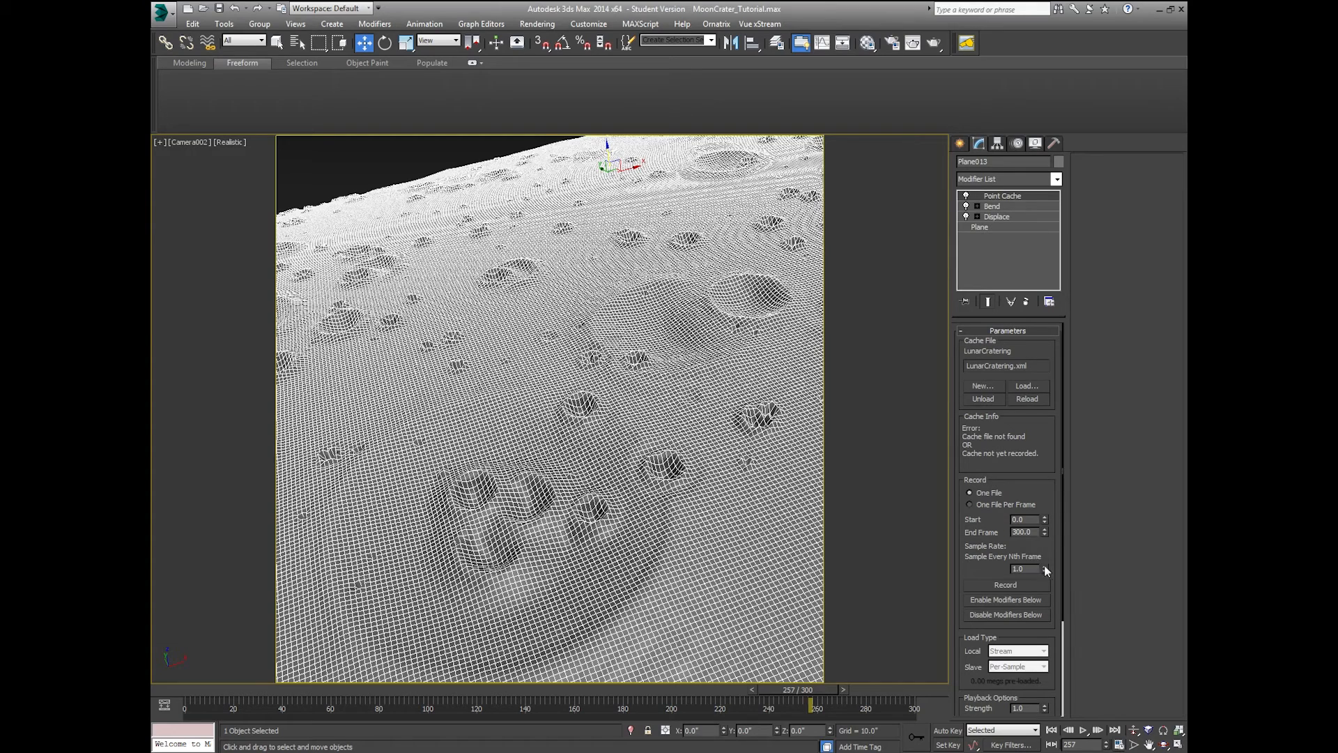
click(991, 584)
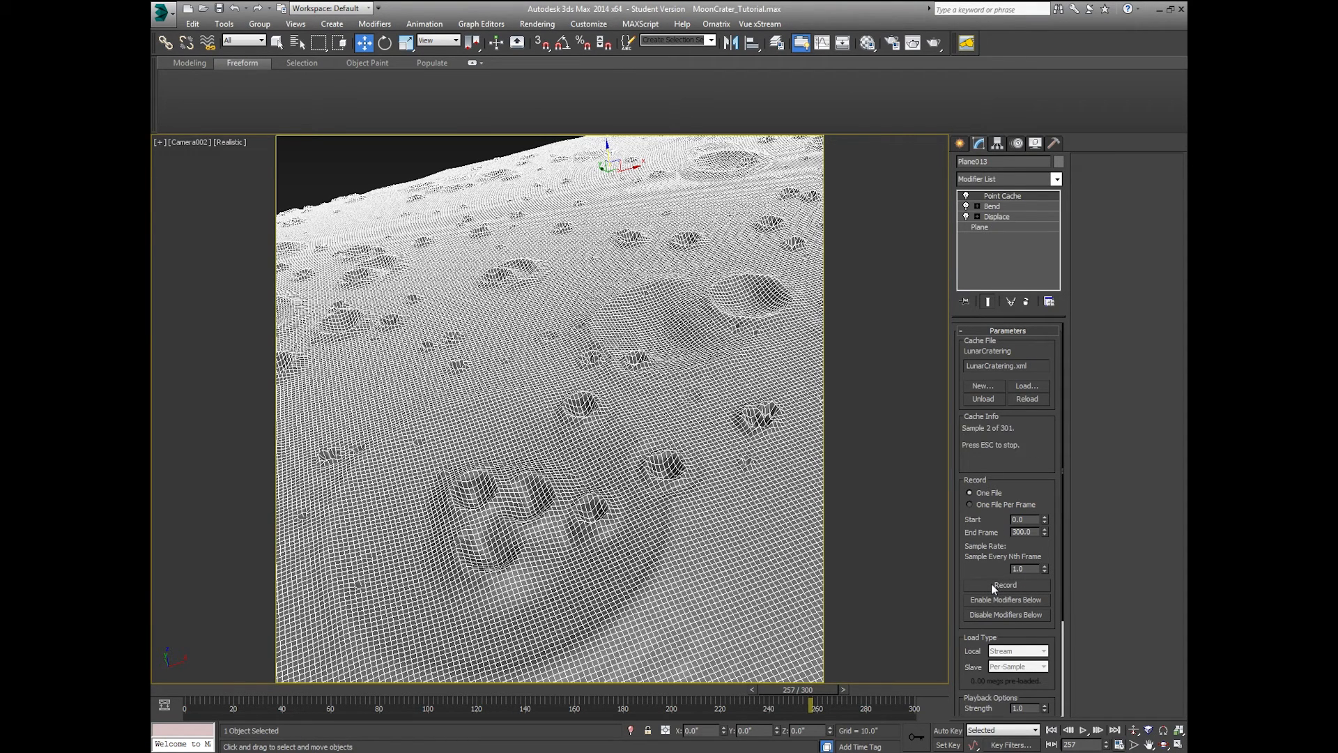
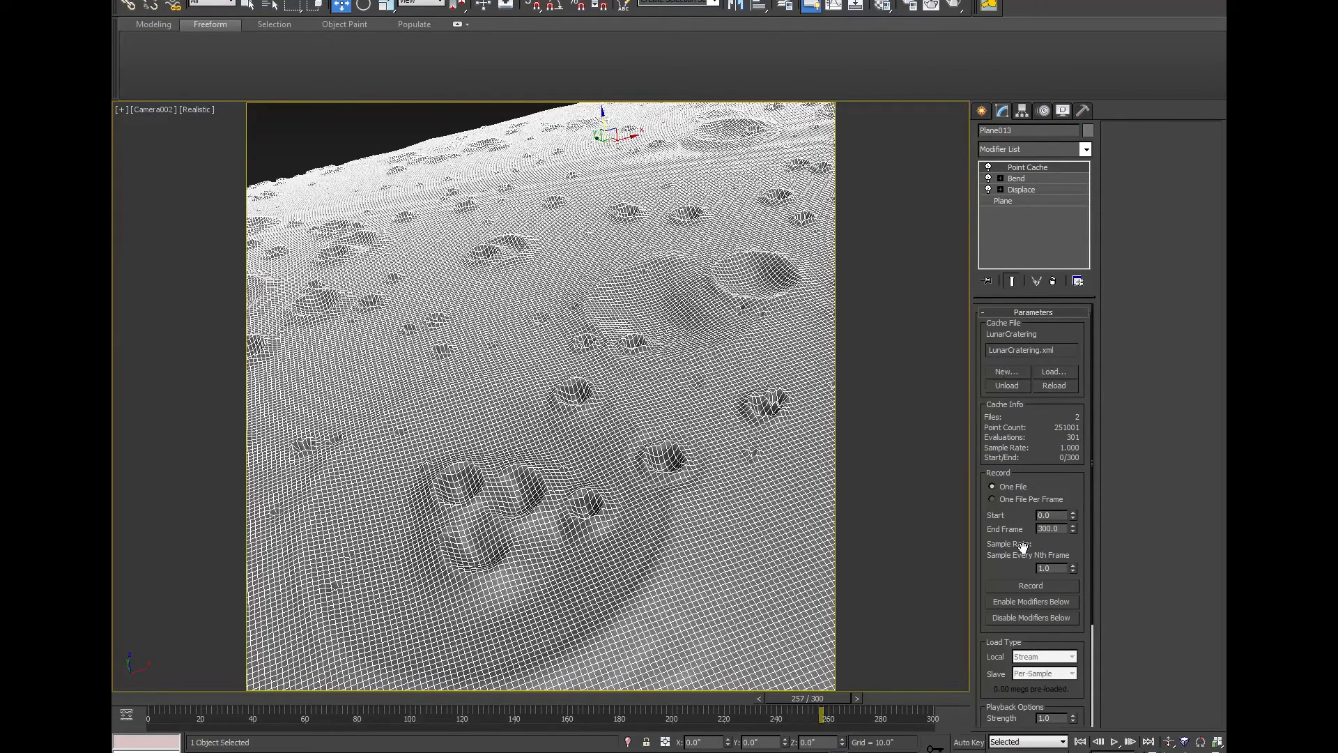
- Disable the modifiers below the plane's Point Cache and deselect the plane
click(1027, 619)
click(1021, 620)
click(404, 120)
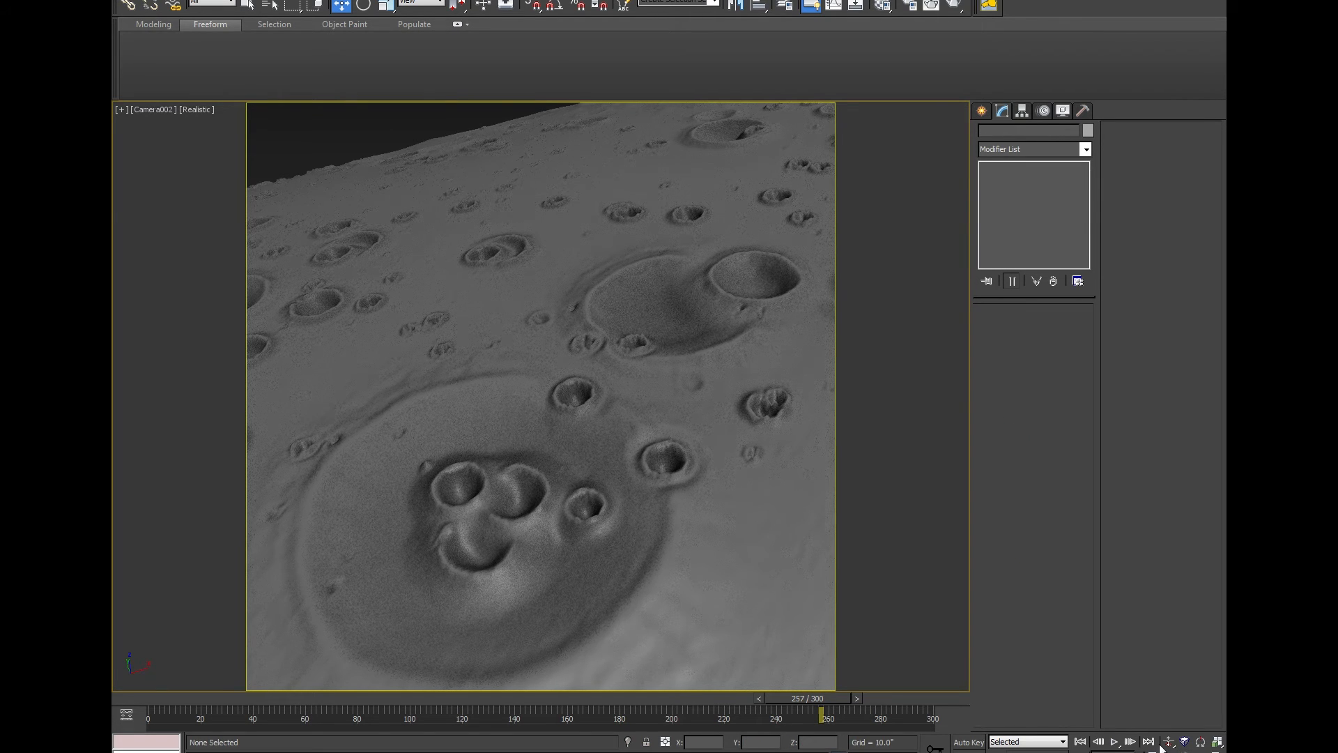
- Play and scrub through the cached cratering animation, and test-render the camera view at frame 137
click(1113, 743)
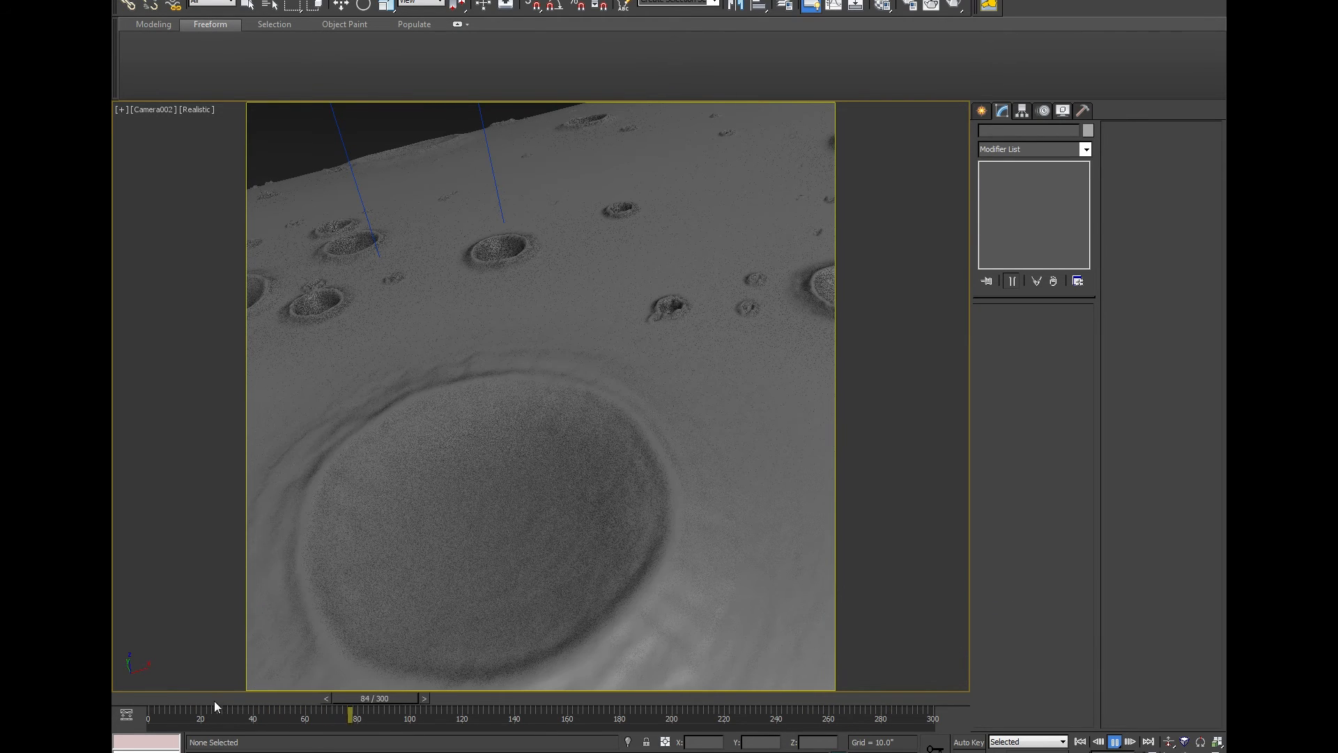
drag(184, 696, 832, 654)
key(w)
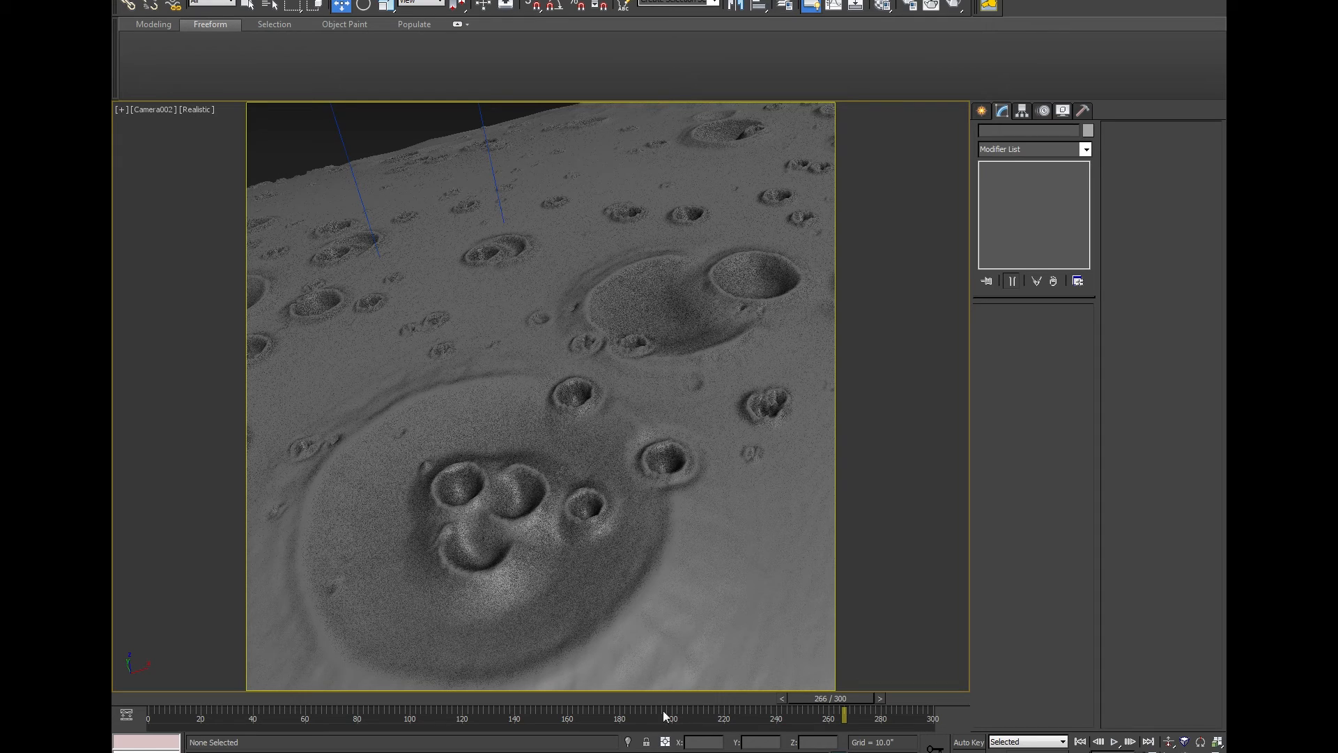
click(591, 700)
key(w)
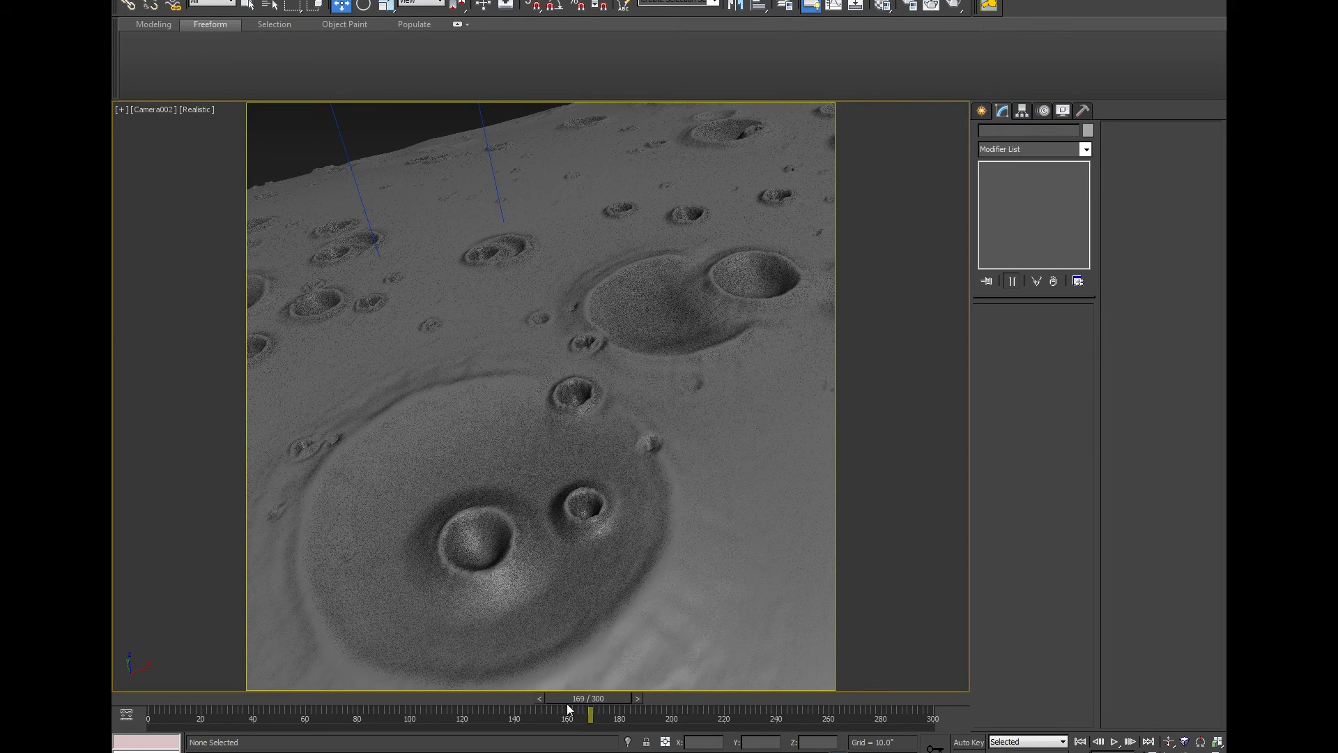
click(511, 708)
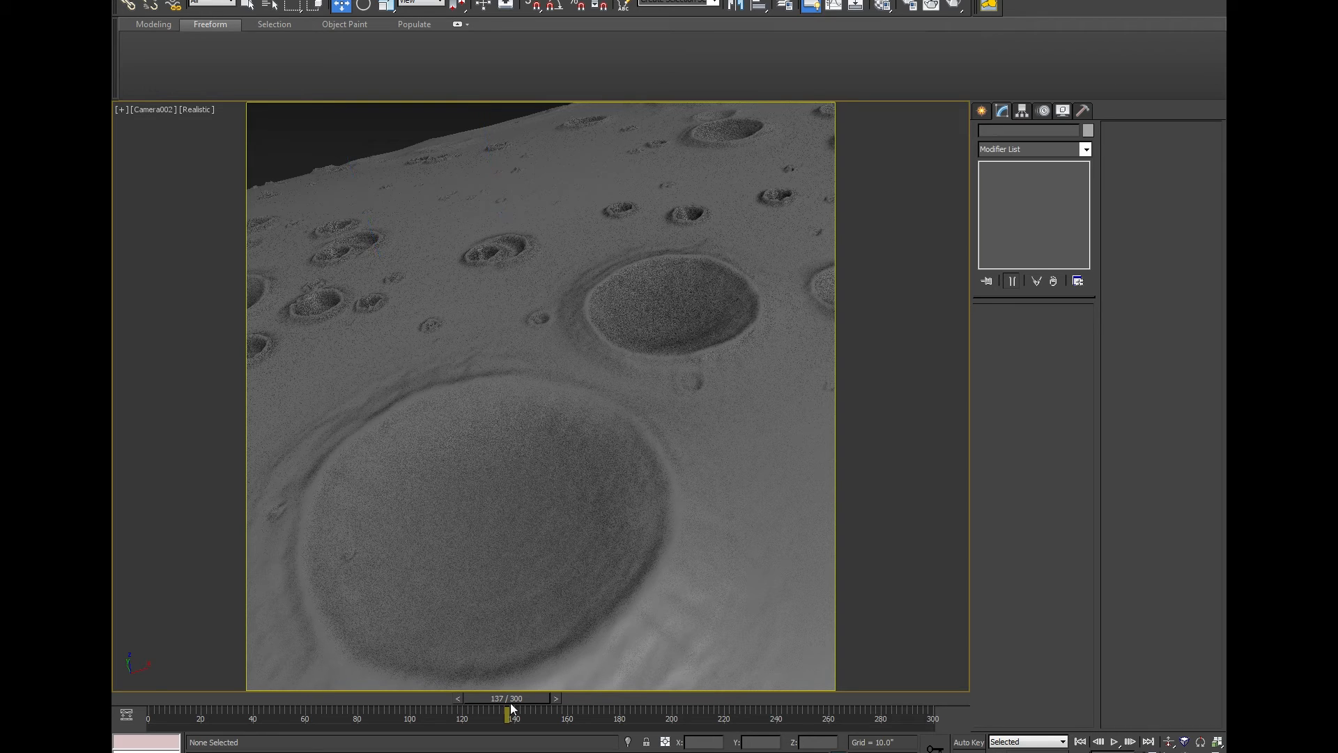
key(shift+q)
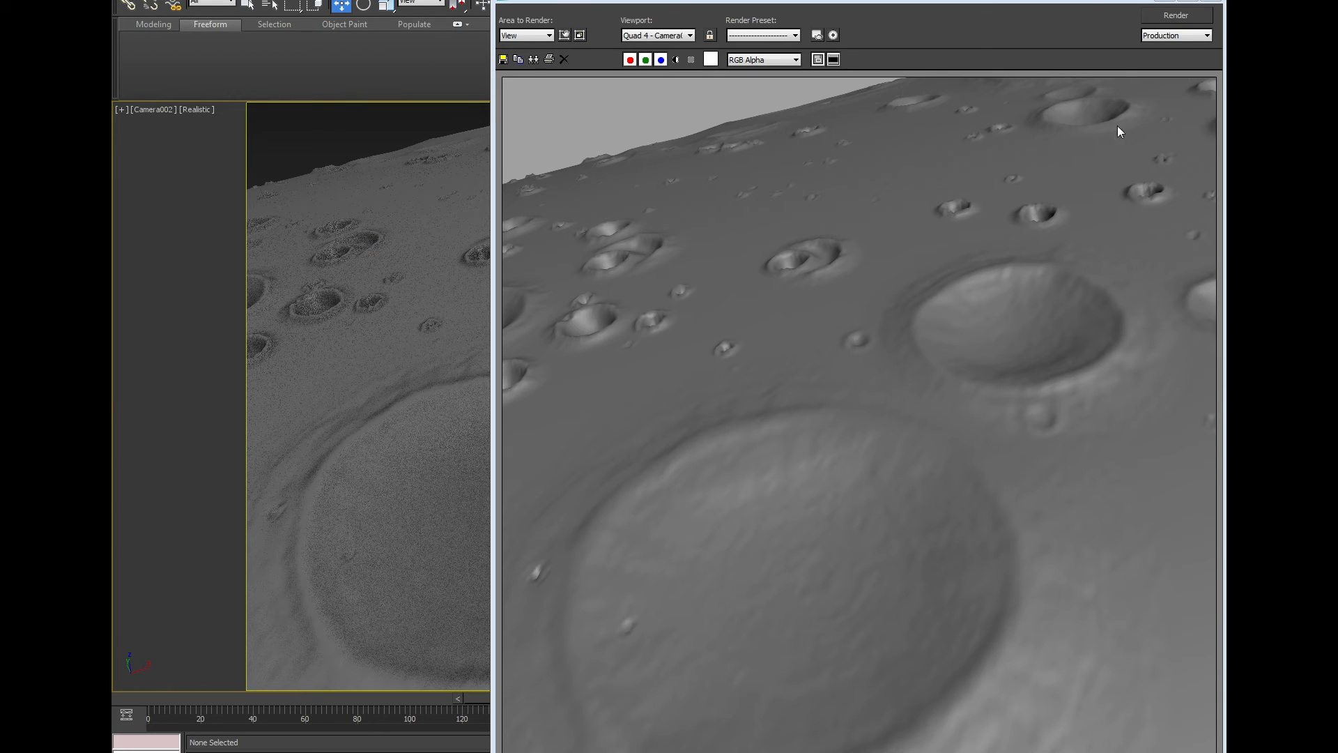
click(1213, 4)
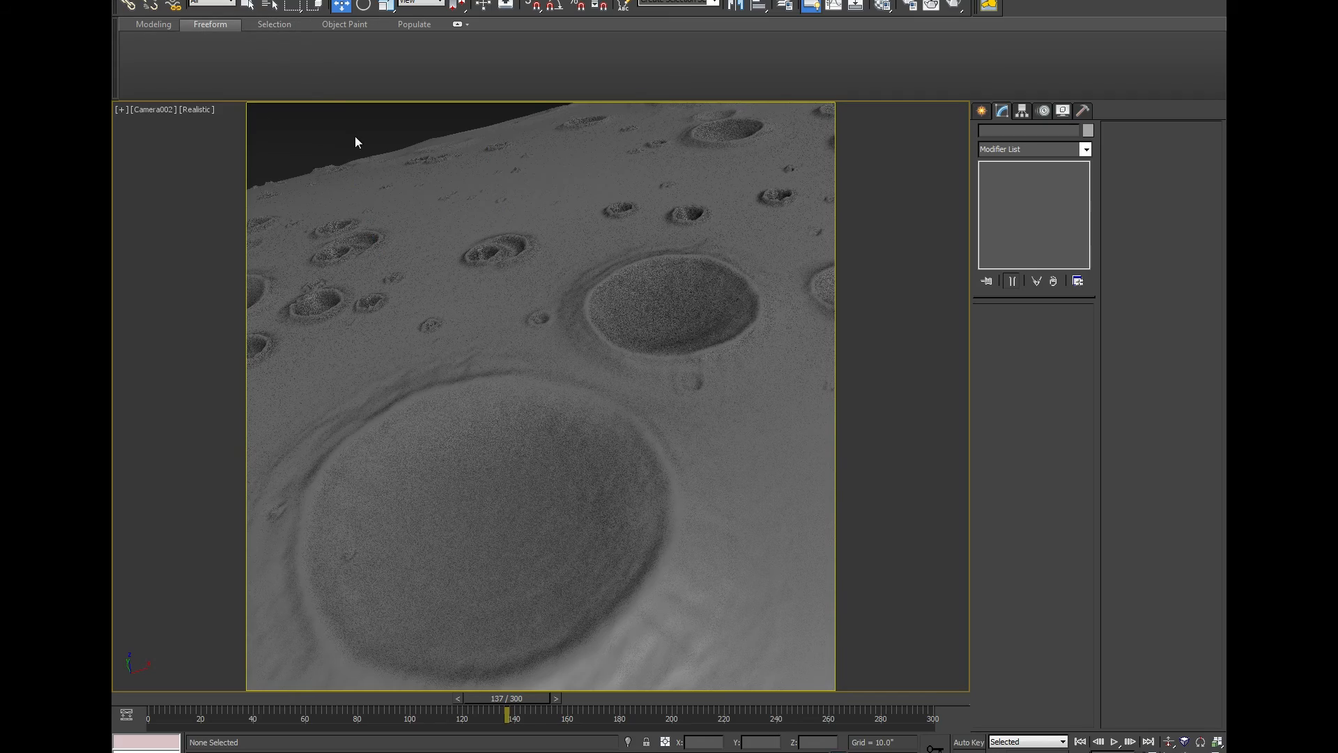
- Assign the unused standard material 19 - Default to the moon surface plane
click(480, 322)
key(m)
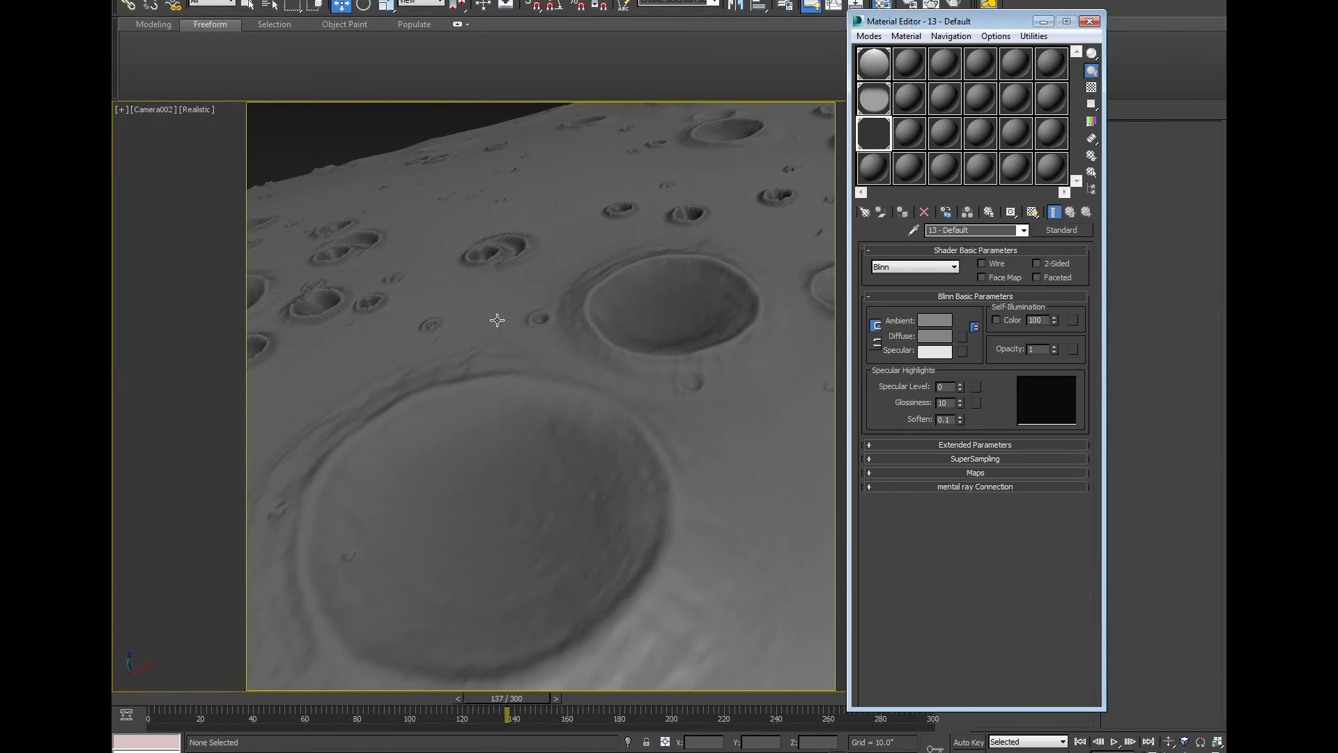
click(875, 165)
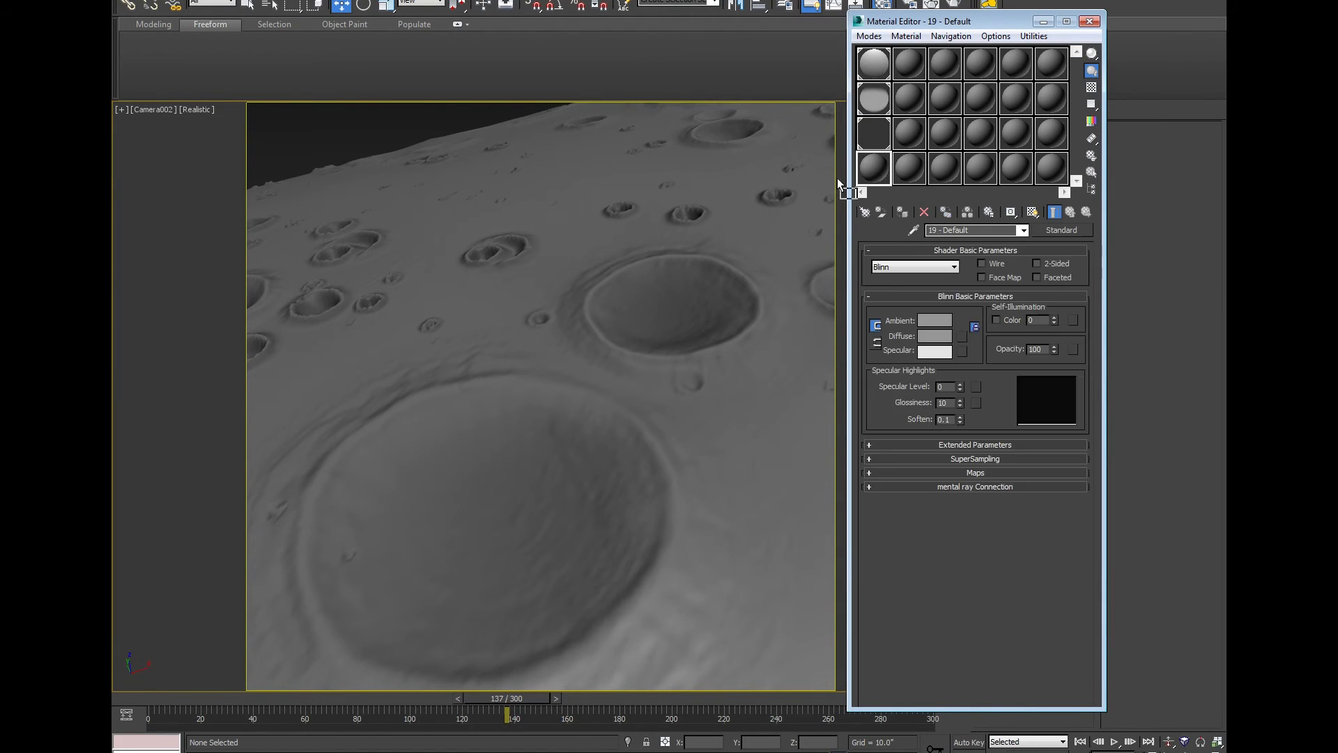
drag(838, 179, 797, 202)
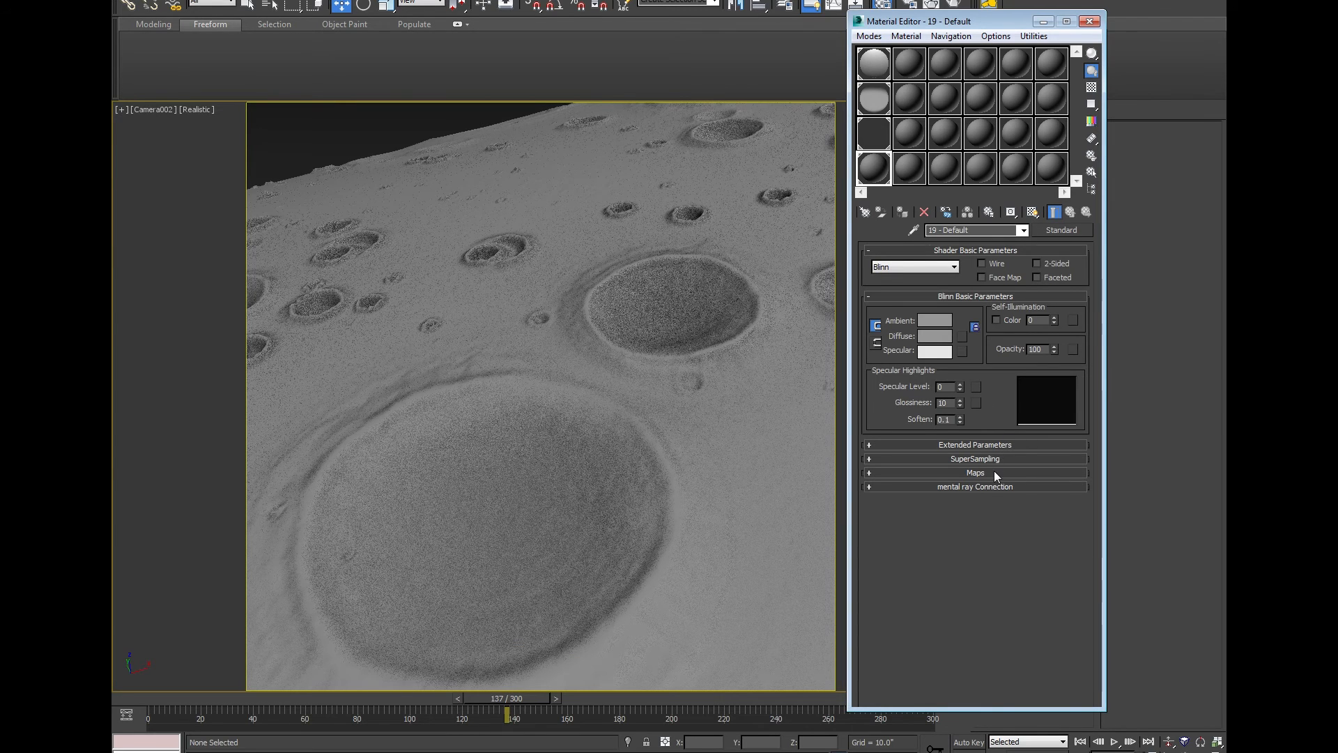
- Load CraterDisplacement.mov as a Bitmap in the material's Diffuse Color map, test-render it, and return to the parent material
click(994, 471)
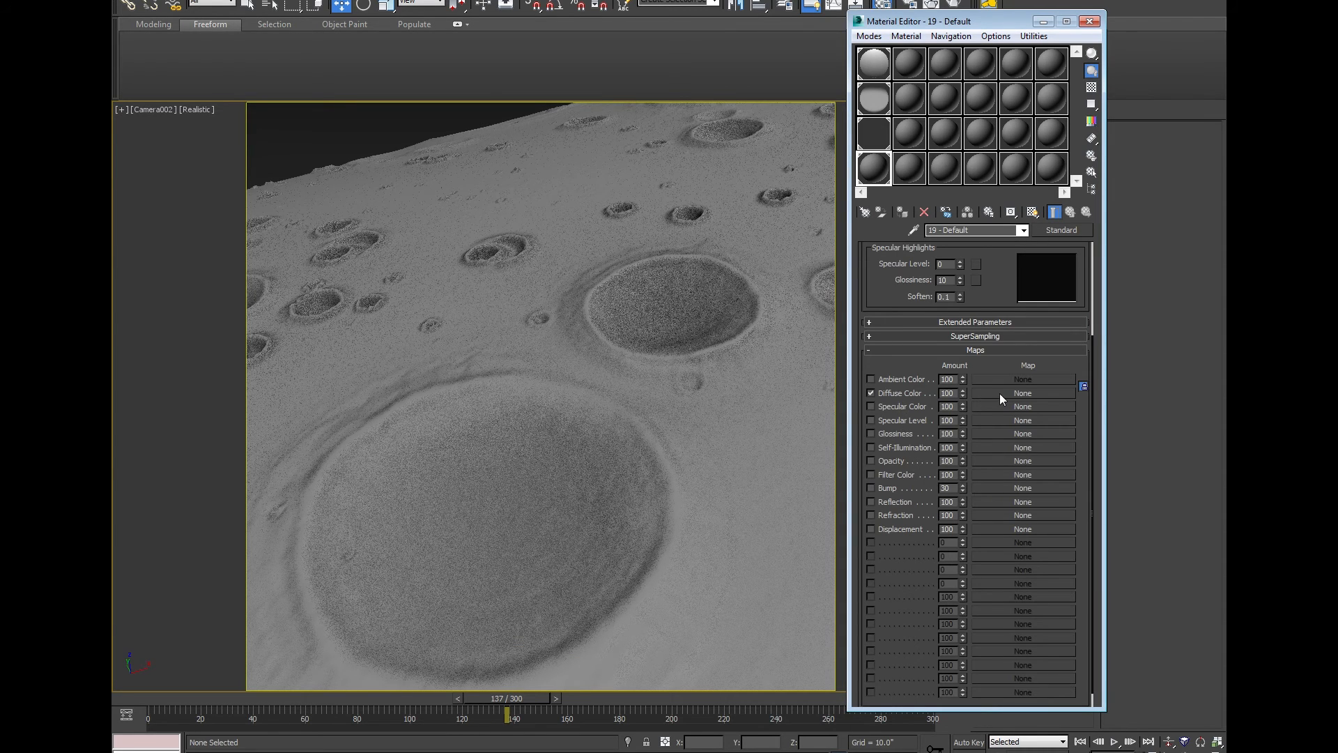
click(999, 393)
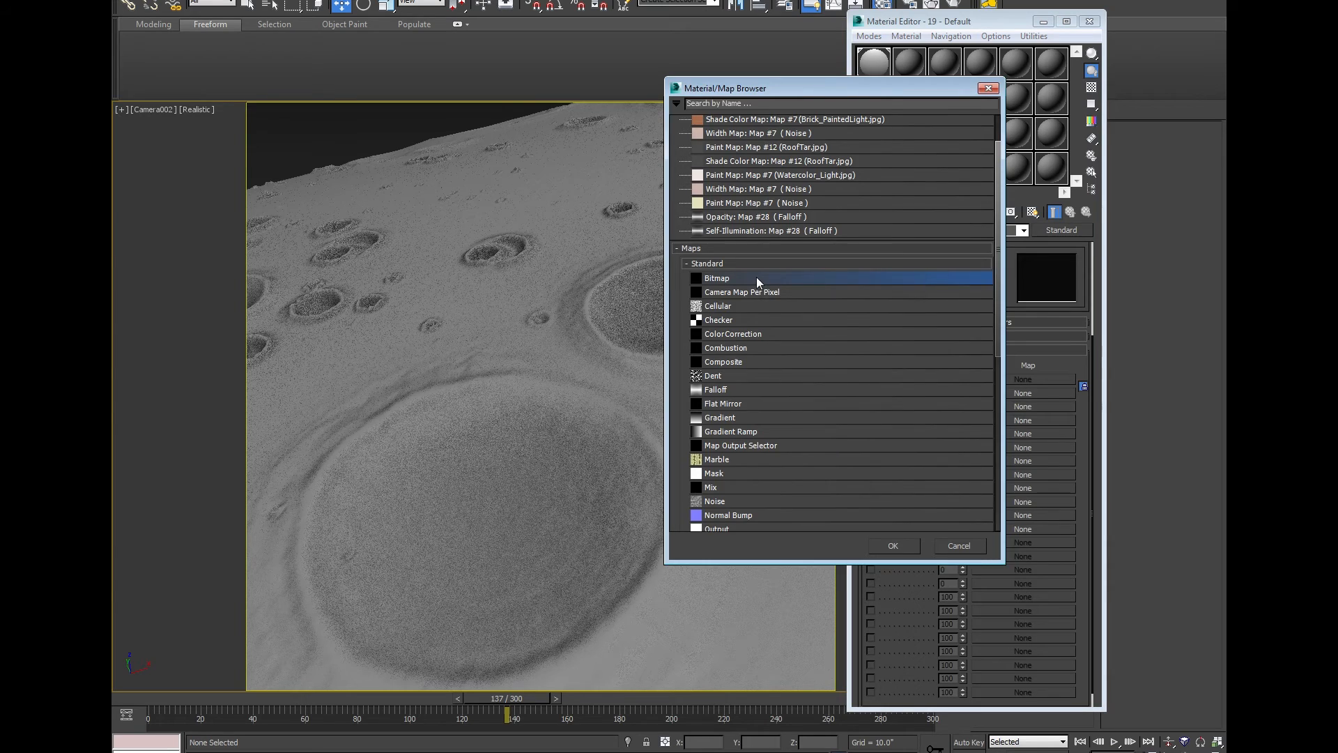
double_click(755, 277)
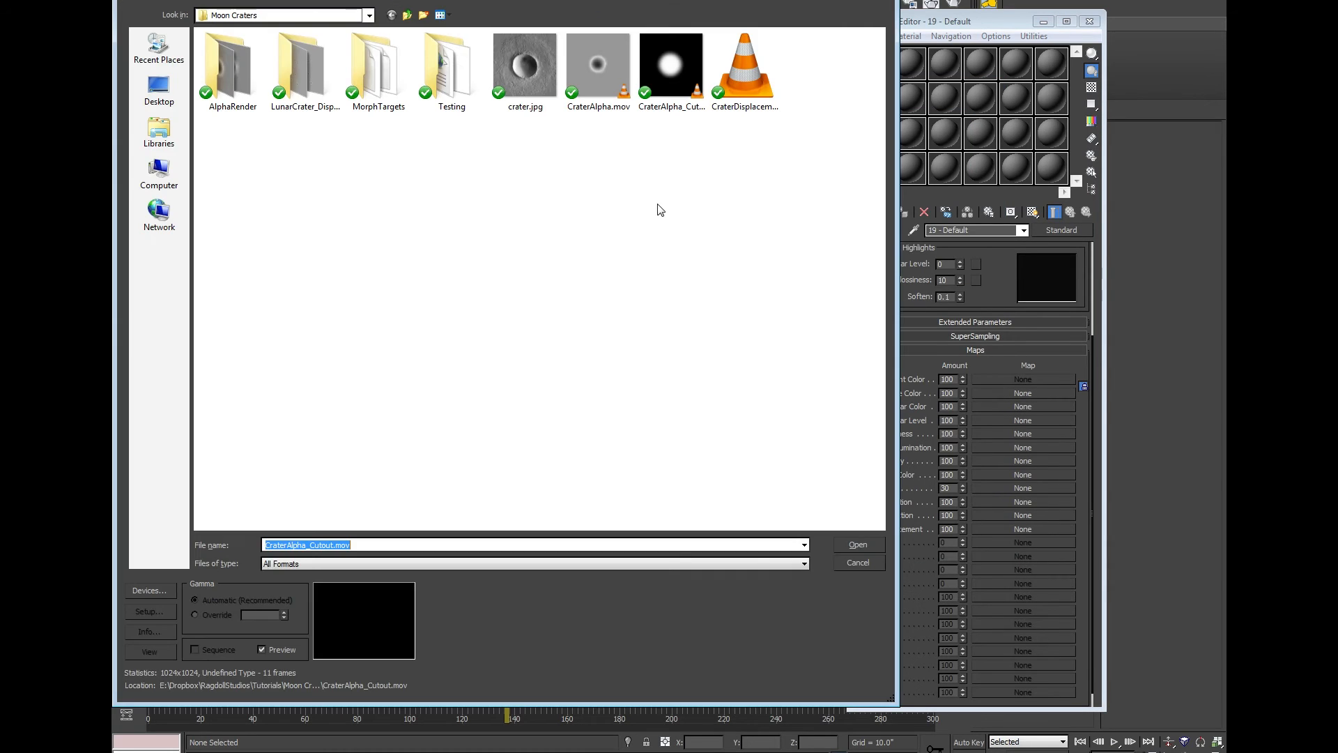
click(731, 83)
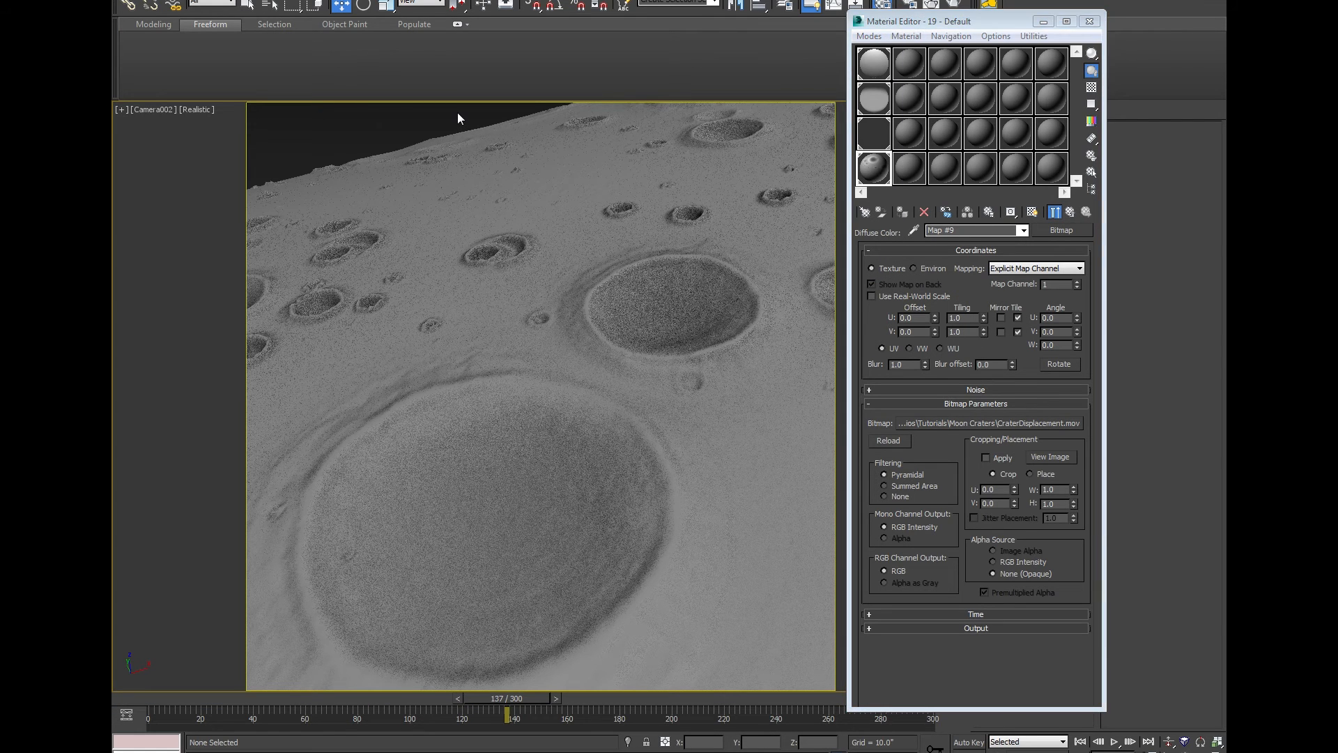
key(shift+q)
click(1072, 211)
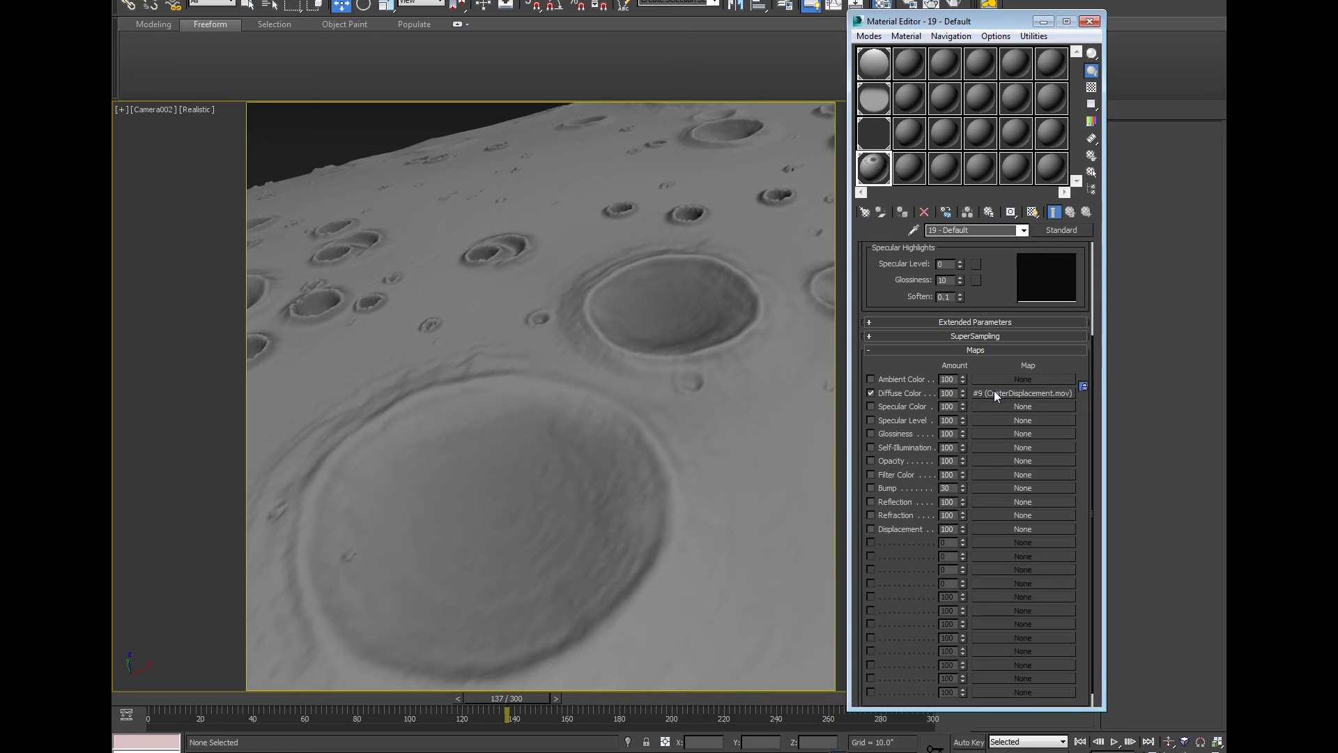
- Duplicate the Diffuse Color map into the Bump slot using the Copy method, and test-render the camera view
drag(994, 390, 981, 487)
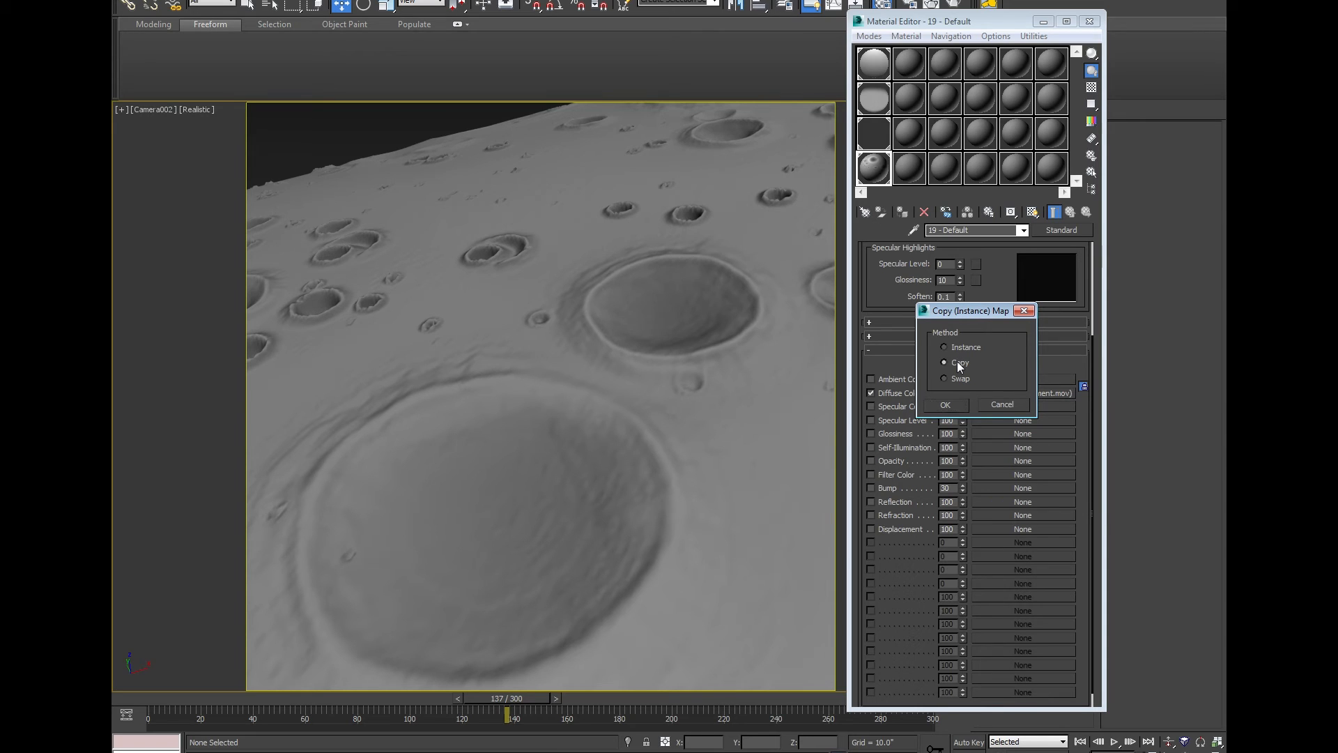
click(952, 405)
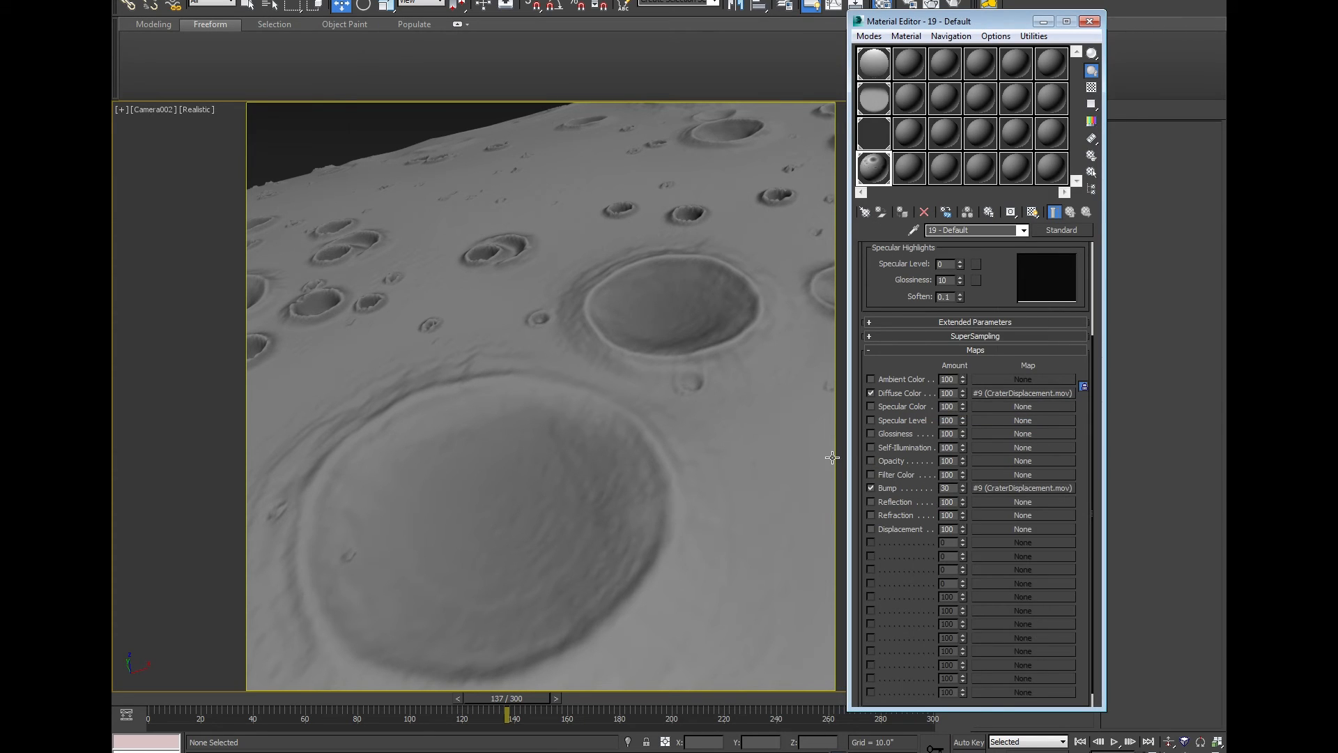
key(shift+q)
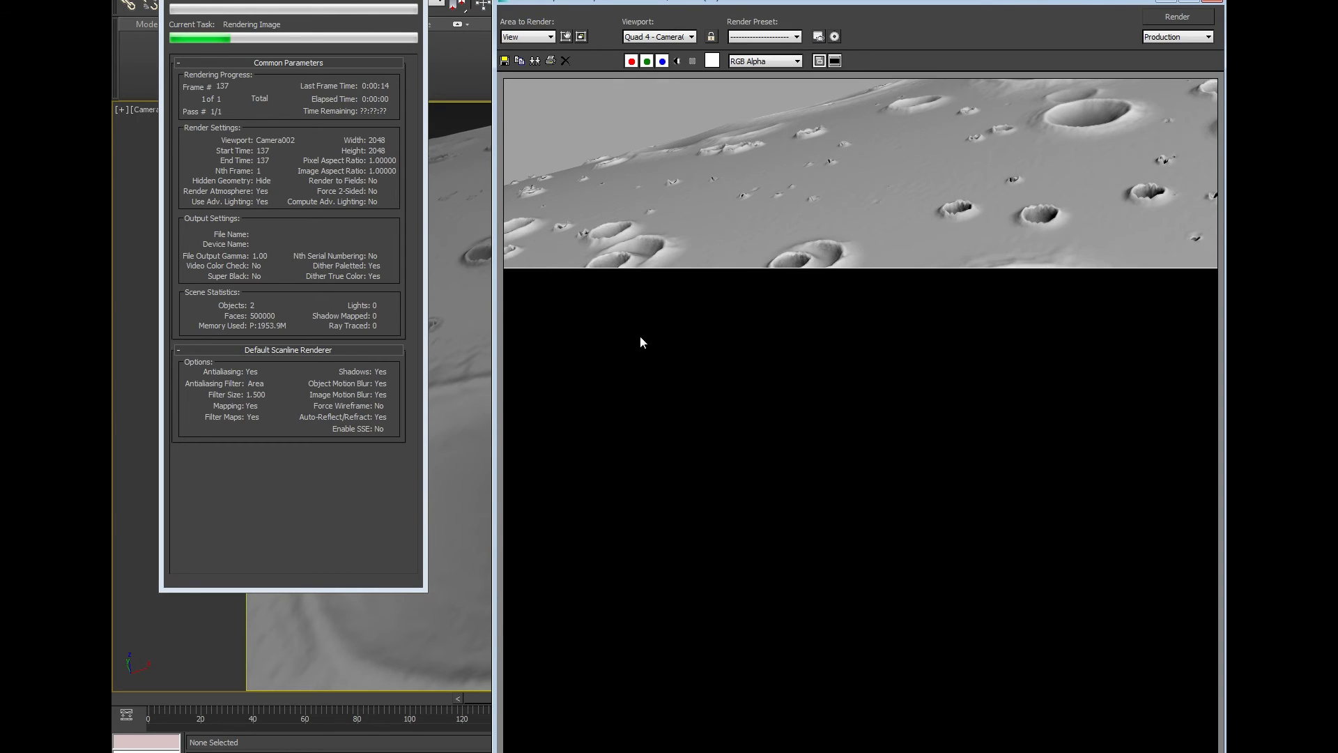
key(Escape)
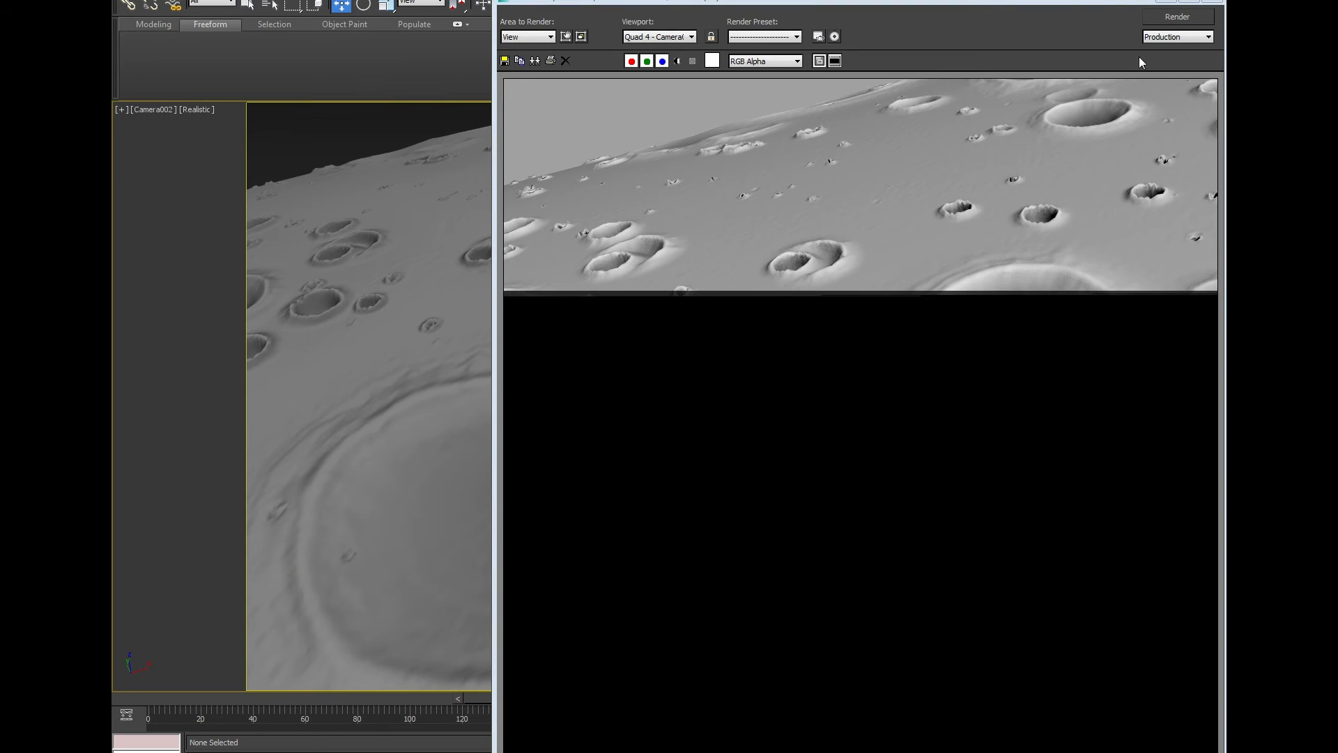
click(1203, 2)
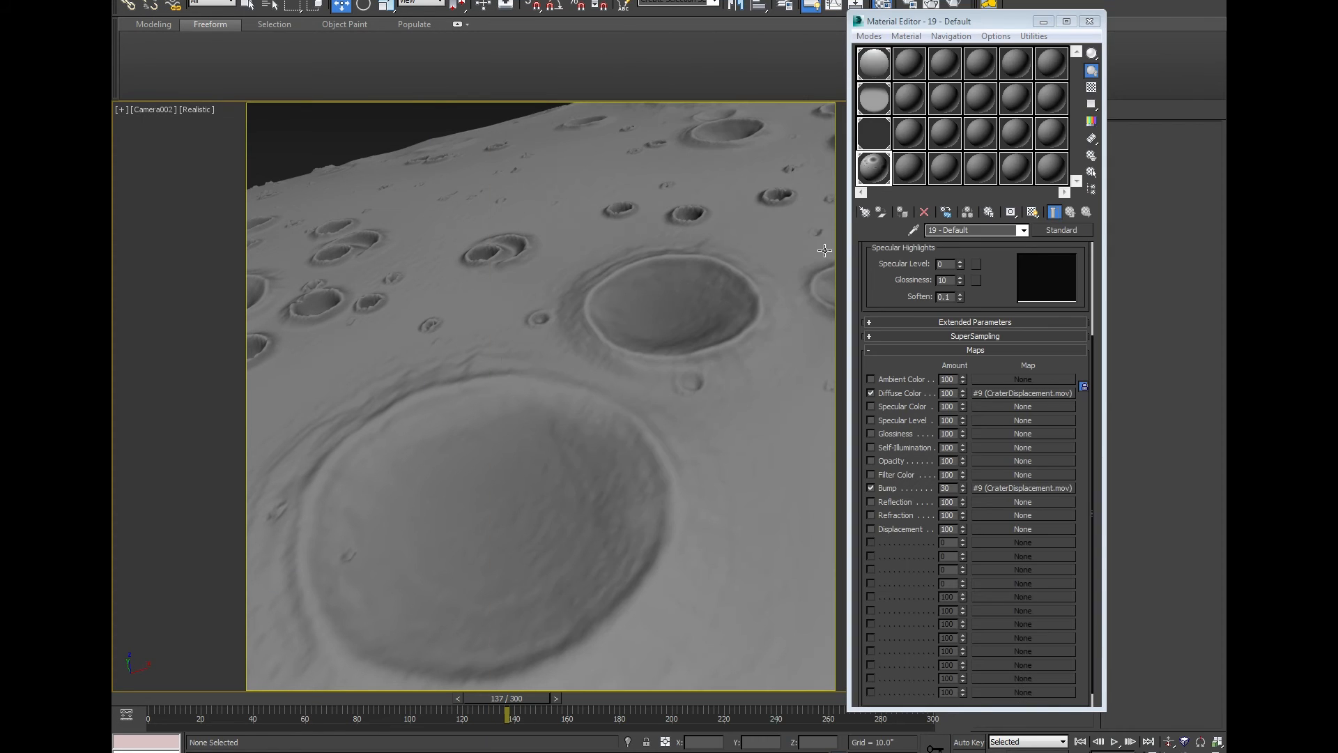
- Add a Relax modifier above the plane's Point Cache and set its Relax Value to 1.0
click(824, 250)
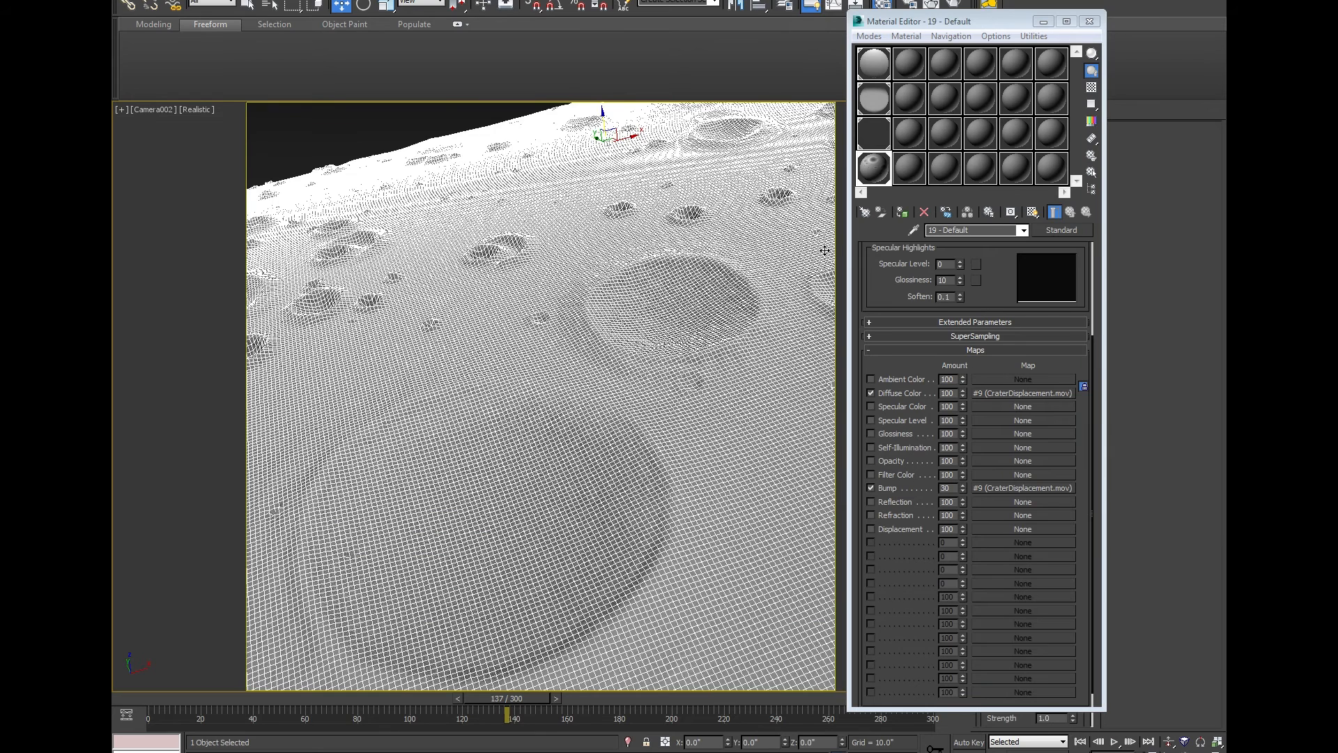
click(1043, 22)
click(1086, 149)
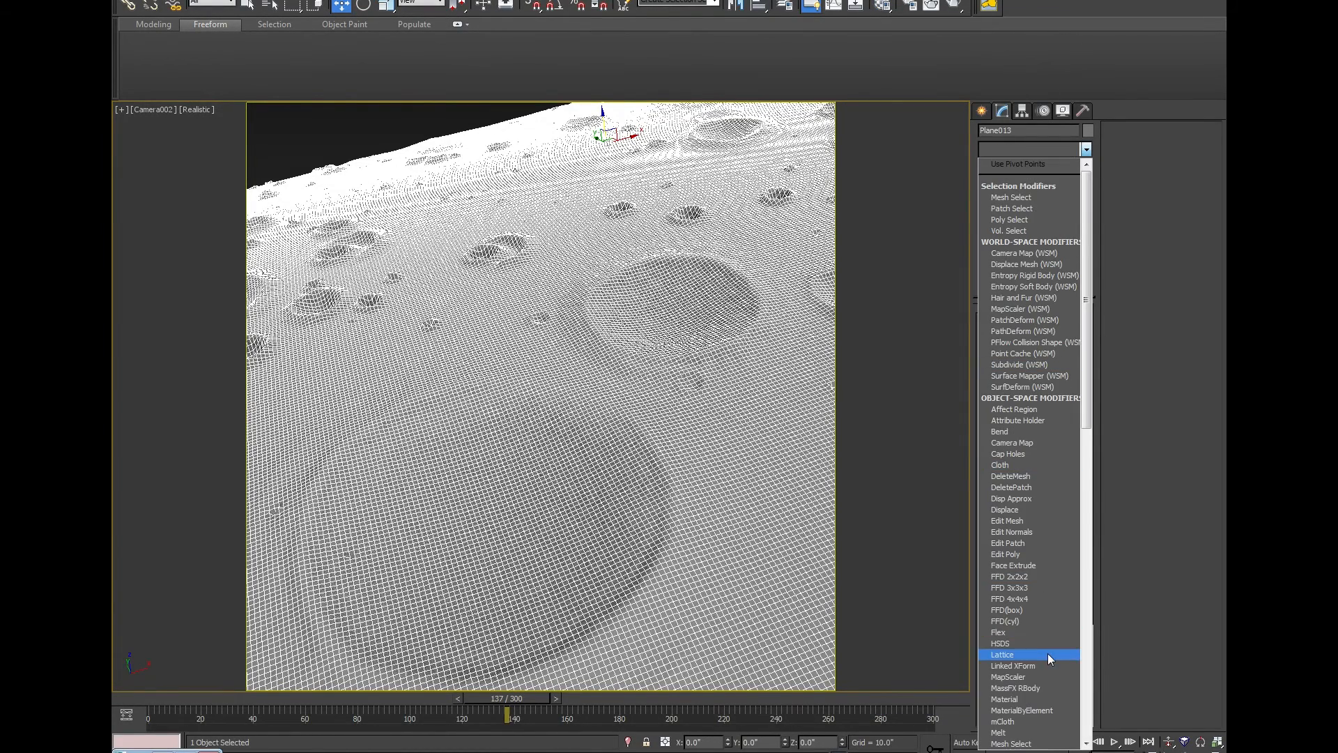
scroll(1047, 654, down, 8)
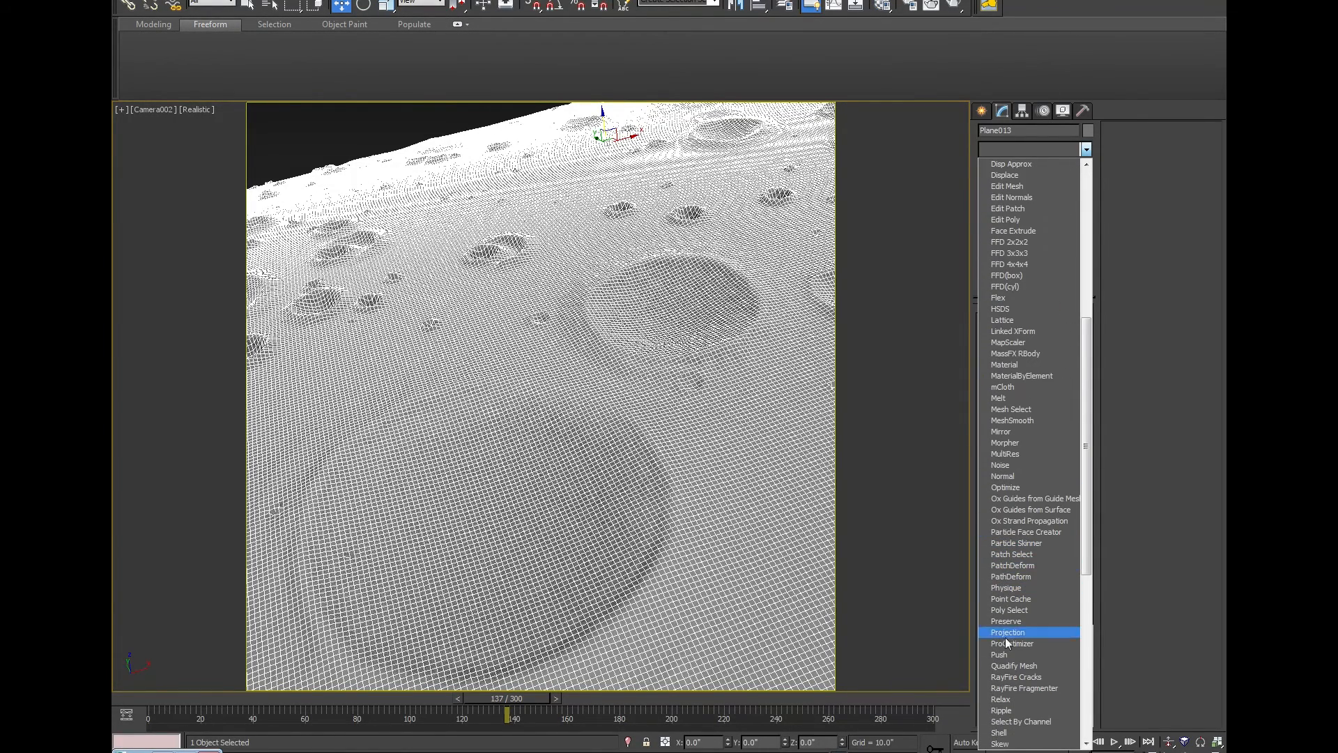
click(1023, 698)
drag(1083, 330, 1081, 264)
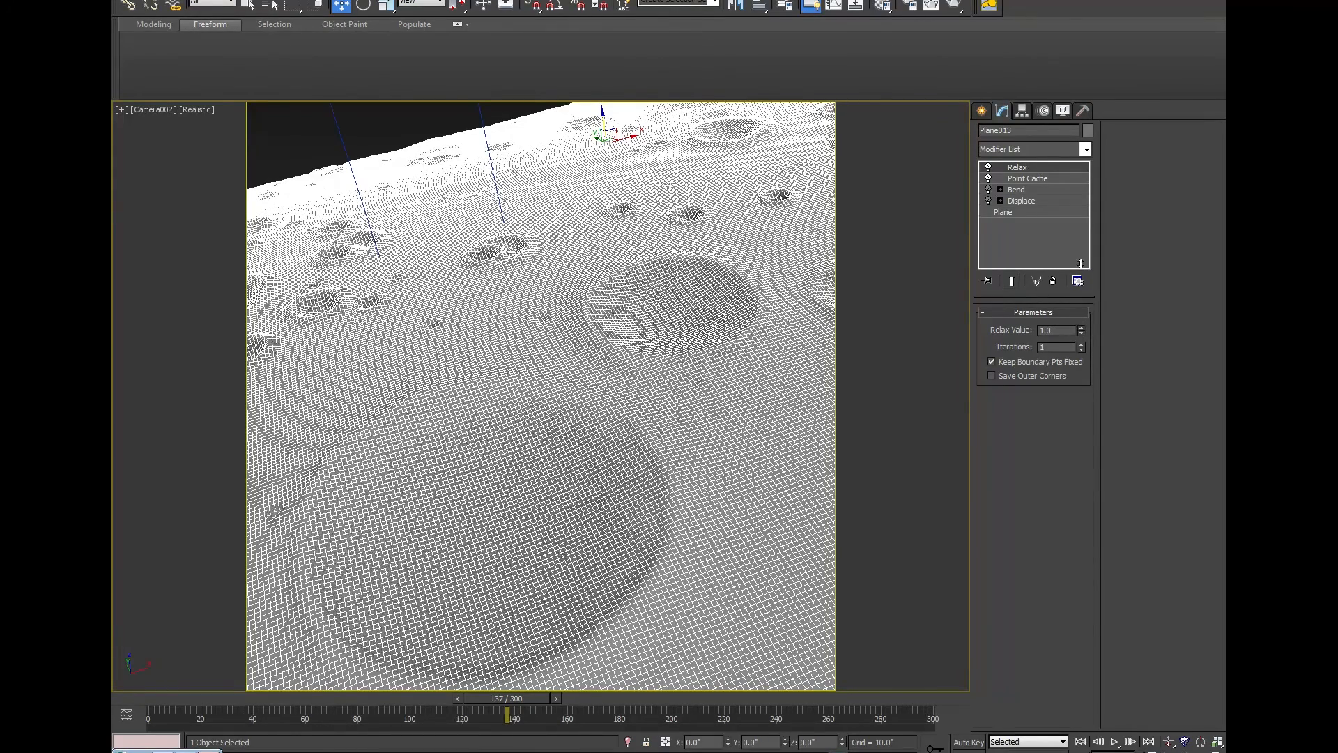
- Deselect the plane and test-render the relaxed surface through the camera
click(457, 115)
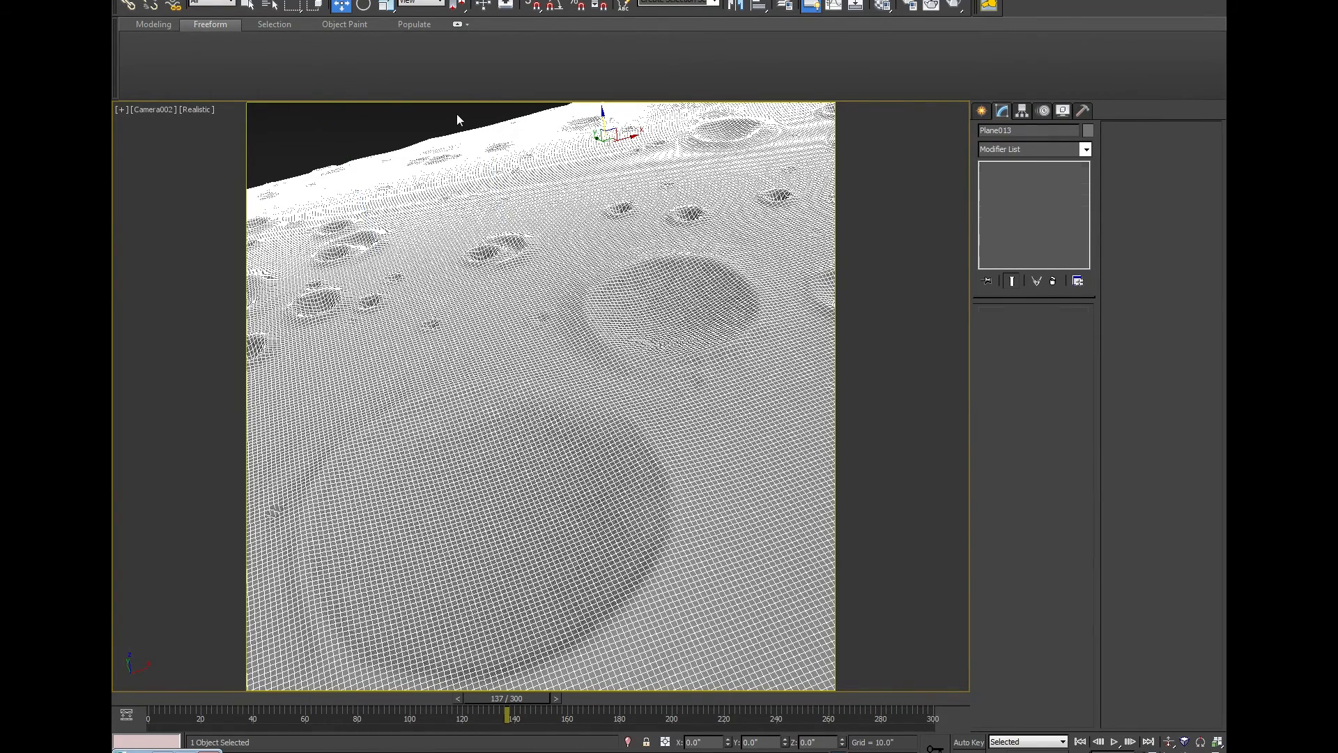
key(shift+q)
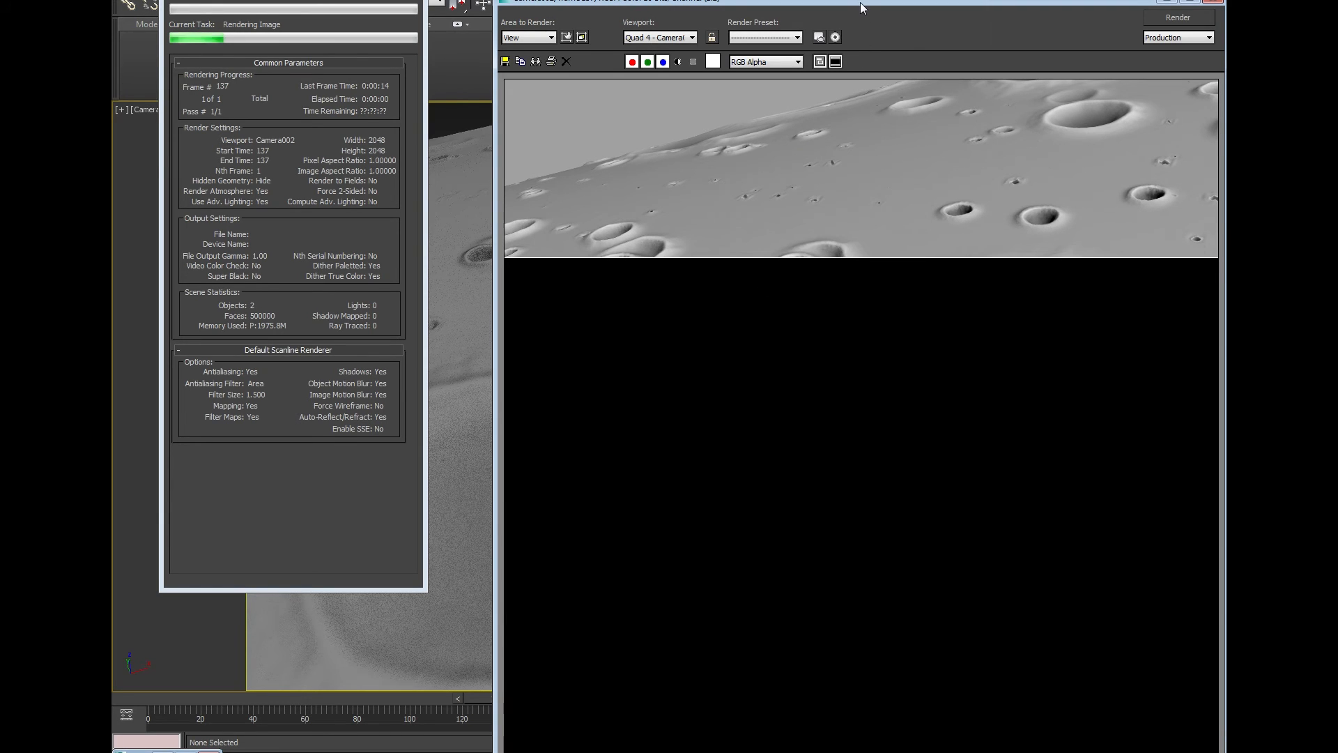
drag(862, 2, 841, 0)
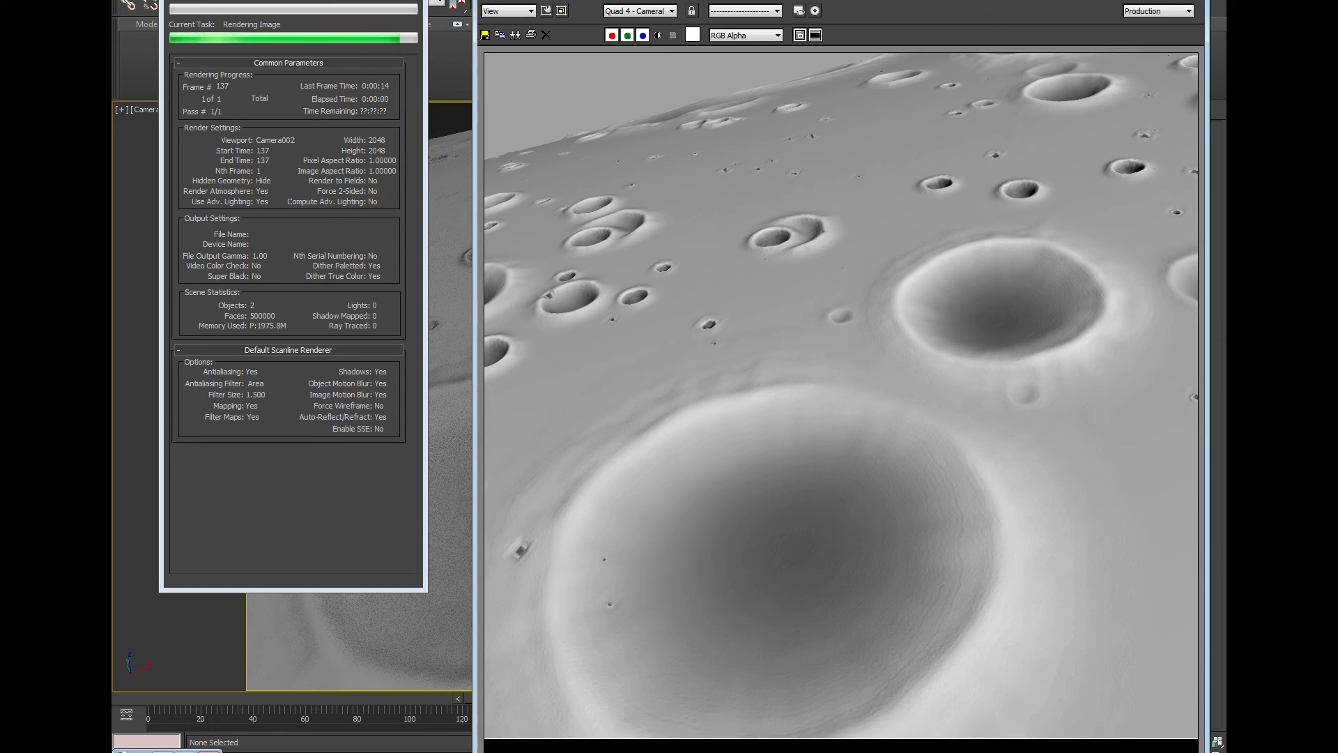
click(1190, 1)
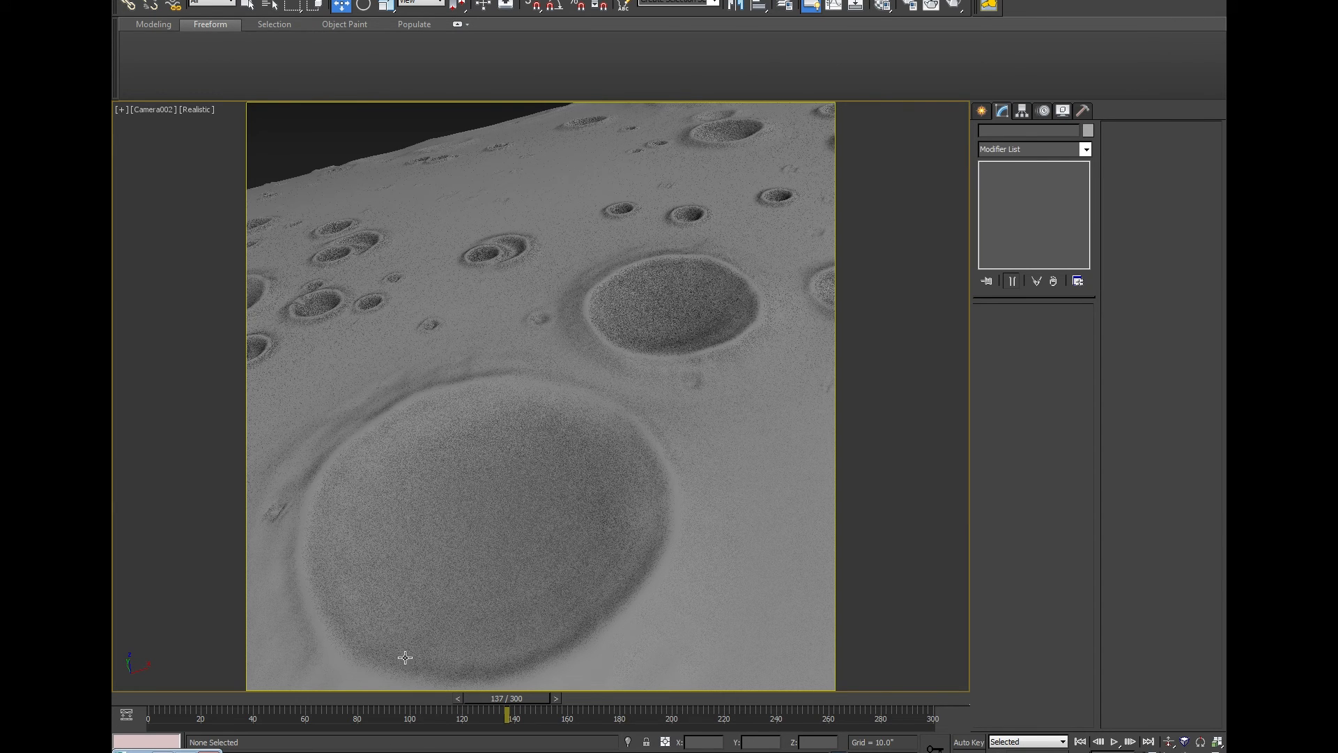
- Switch to a Perspective view and examine the relaxed craters up close at frame 101
key(p)
alt+middle_drag(373, 473, 472, 541)
middle_drag(324, 348, 569, 572)
scroll(444, 386, up, 5)
scroll(448, 387, down, 2)
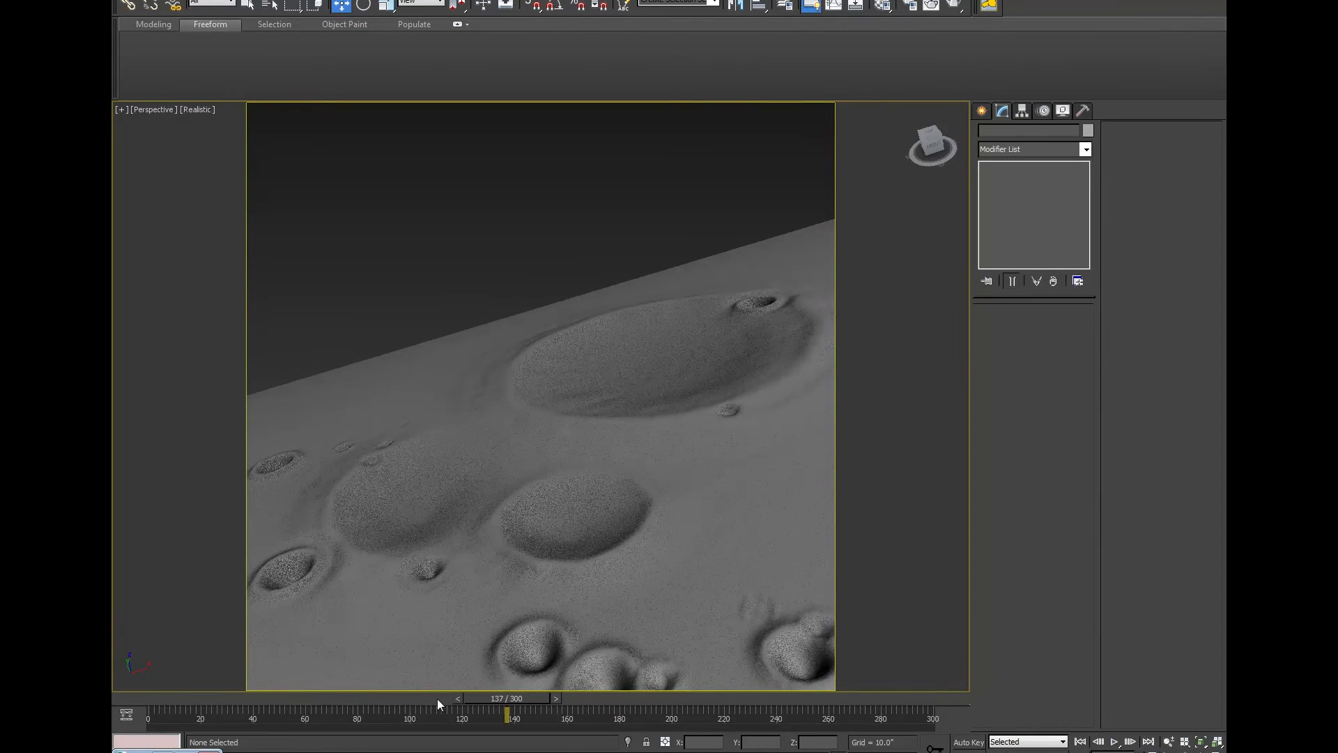
drag(439, 704, 400, 701)
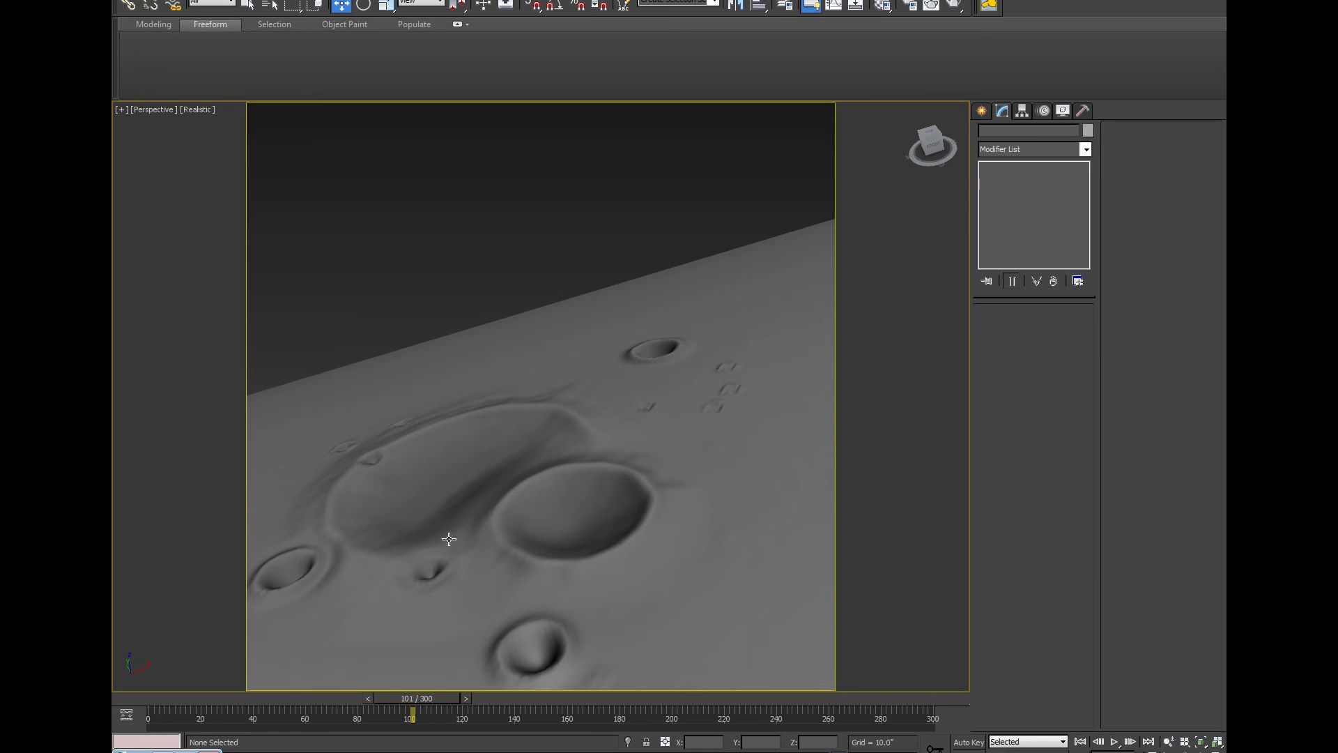
alt+middle_drag(535, 496, 507, 425)
- Compare the plane with Relax off and on, set its Relax Value to 0.3, and deselect the plane
click(656, 392)
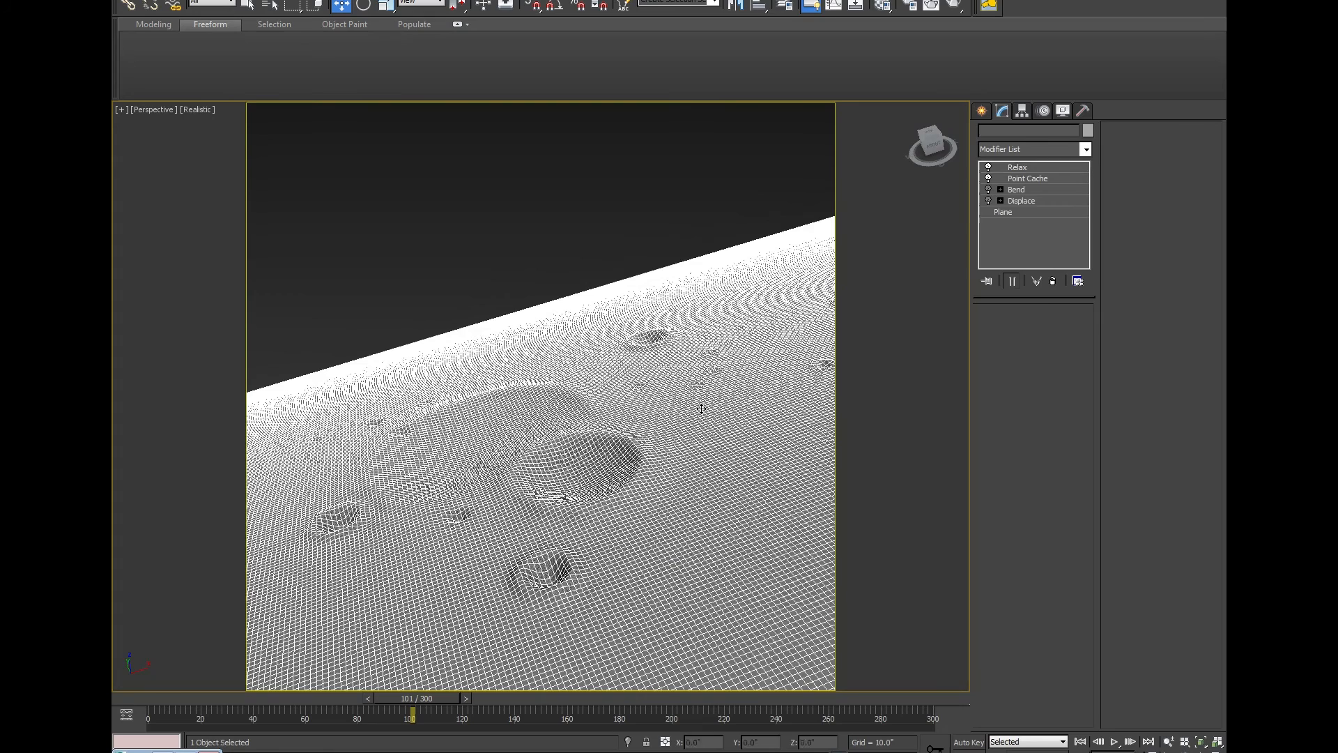
click(1033, 168)
click(989, 167)
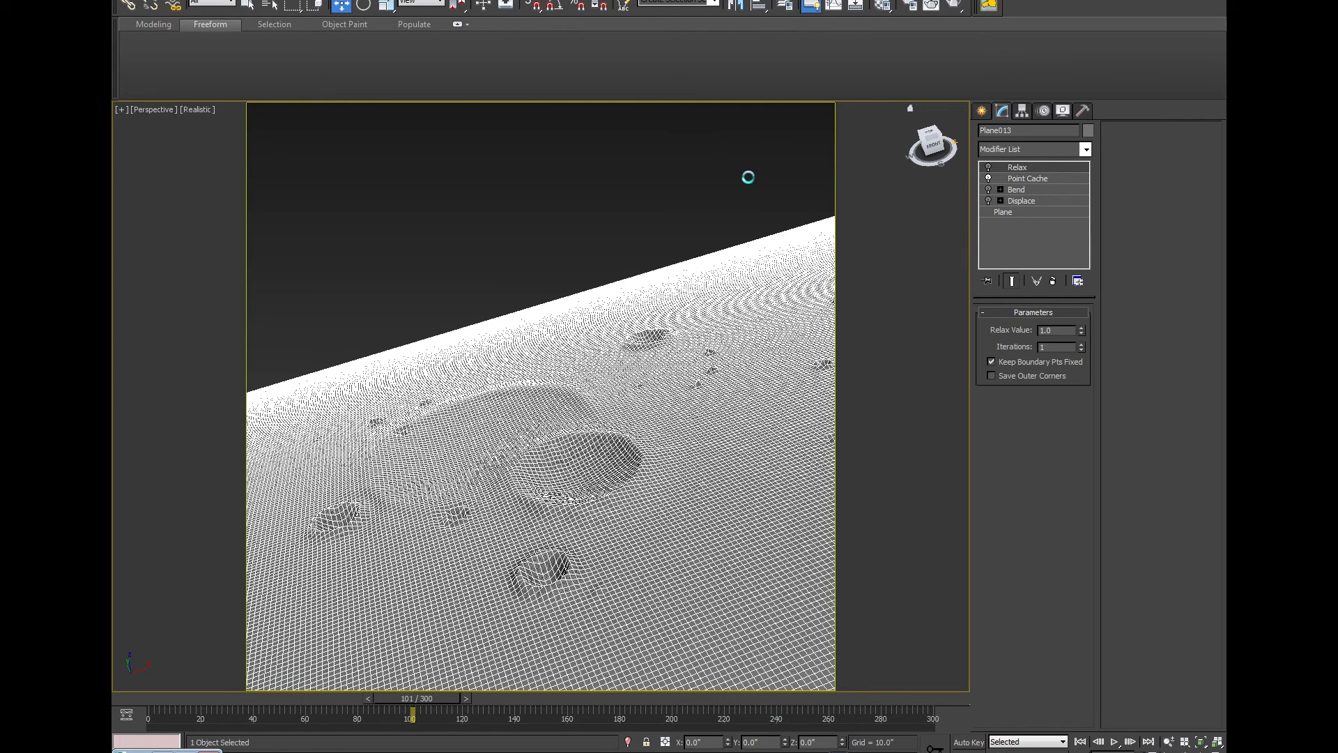
click(989, 167)
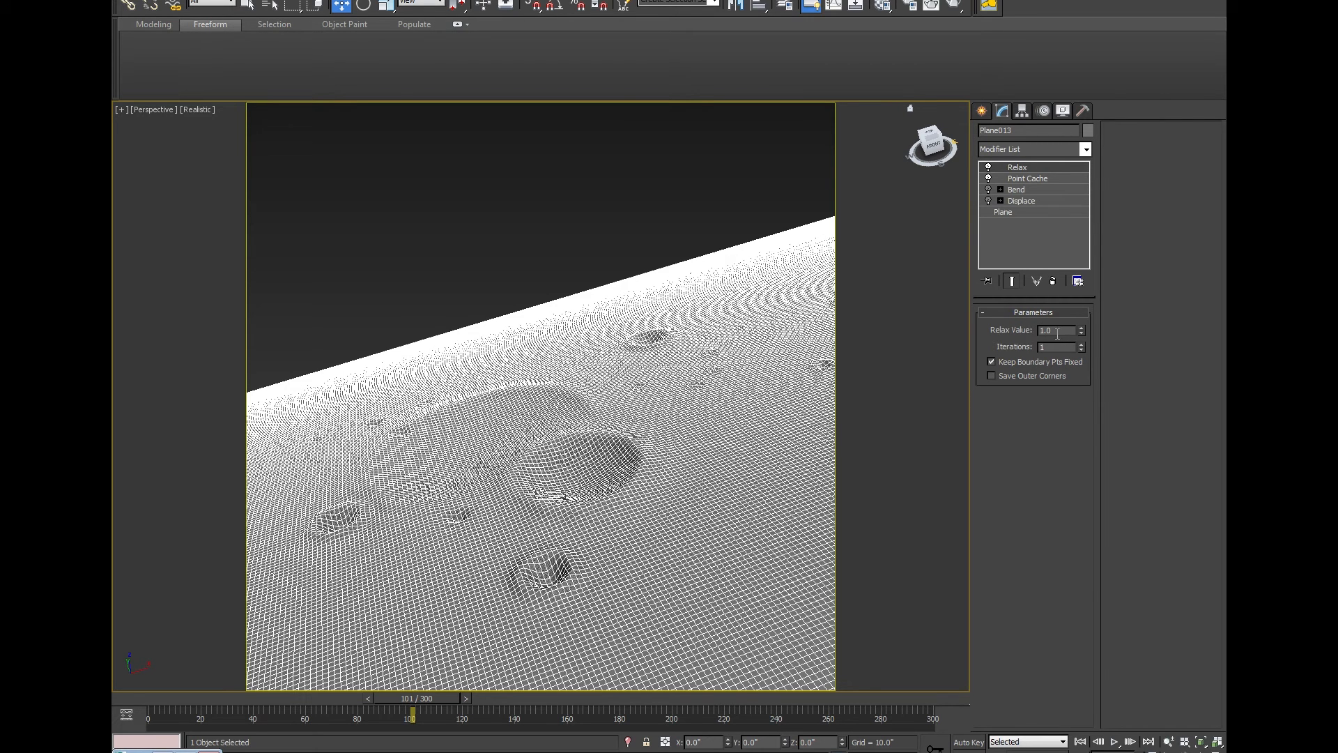
text(0.3)
key(Return)
click(723, 215)
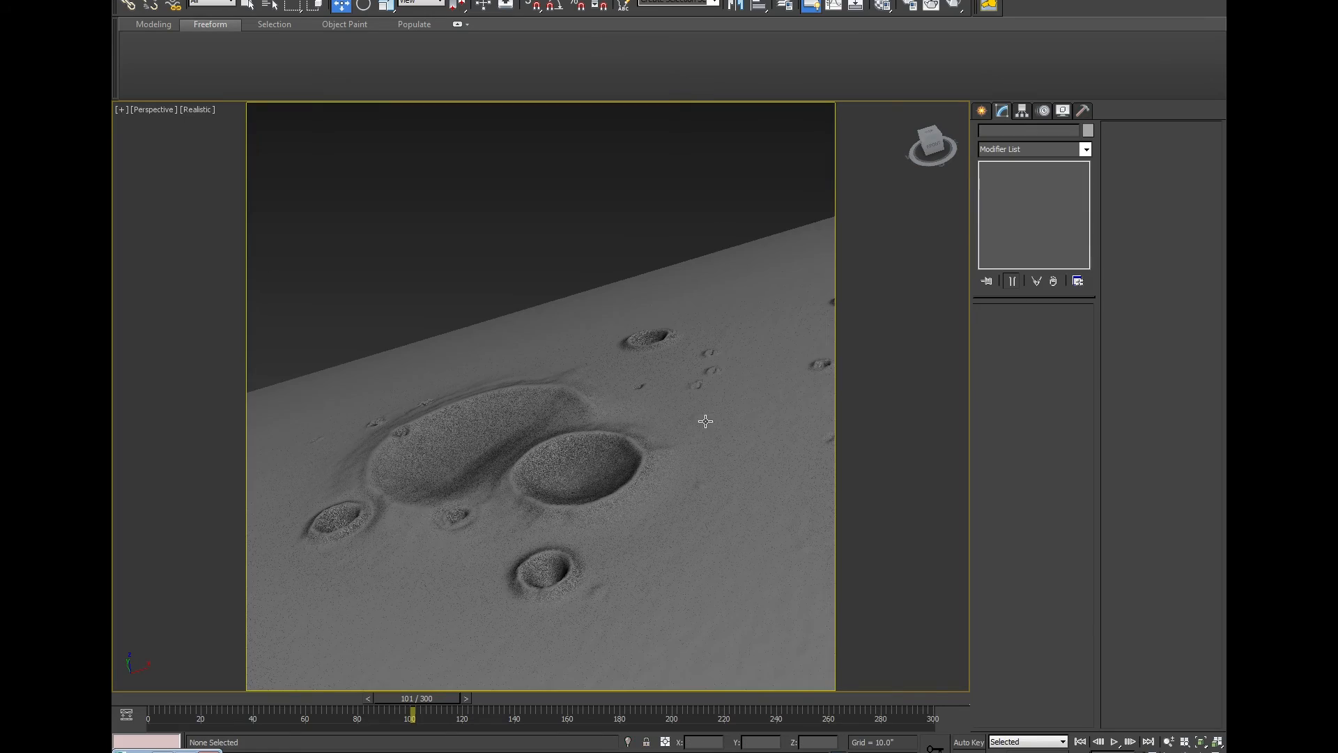
- Examine the relaxed craters from a wider Perspective view and switch the viewport to Camera002
scroll(705, 421, up, 4)
scroll(705, 421, down, 4)
click(706, 421)
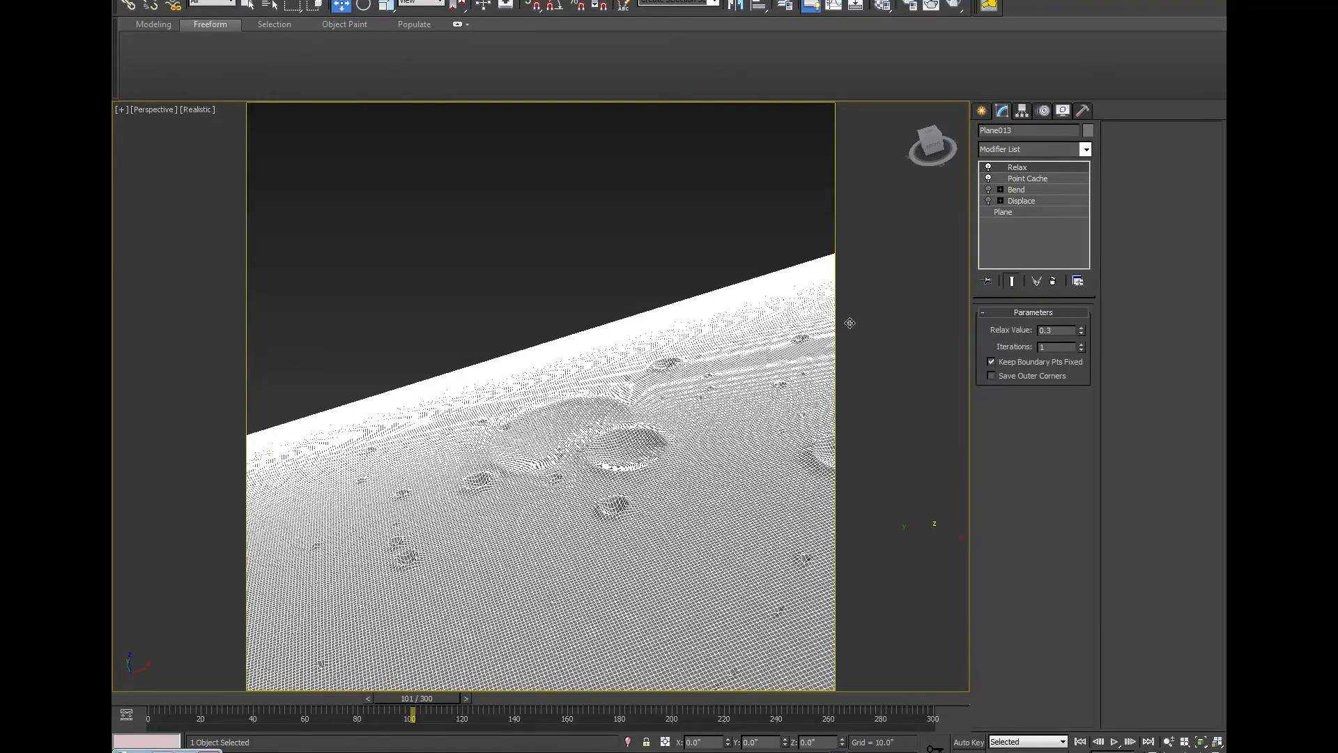
click(647, 225)
scroll(735, 508, down, 3)
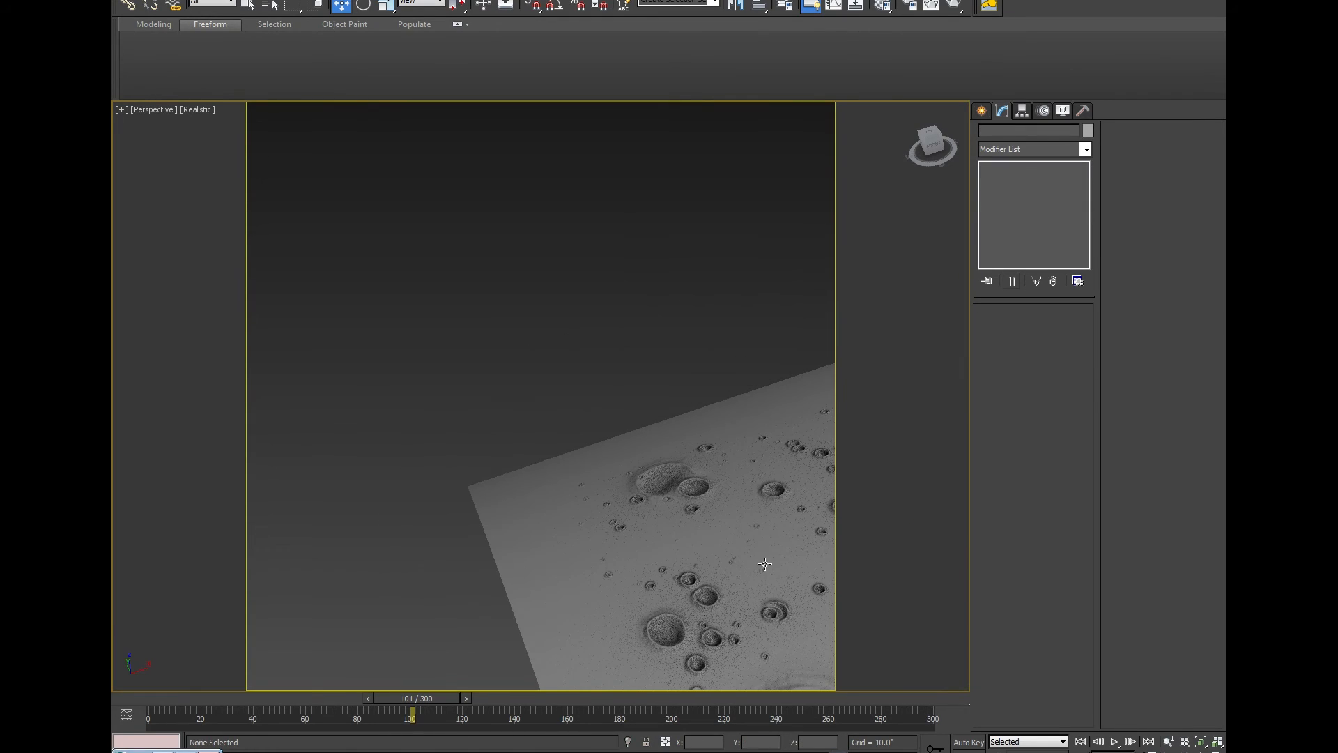
middle_drag(735, 508, 581, 385)
scroll(593, 414, up, 3)
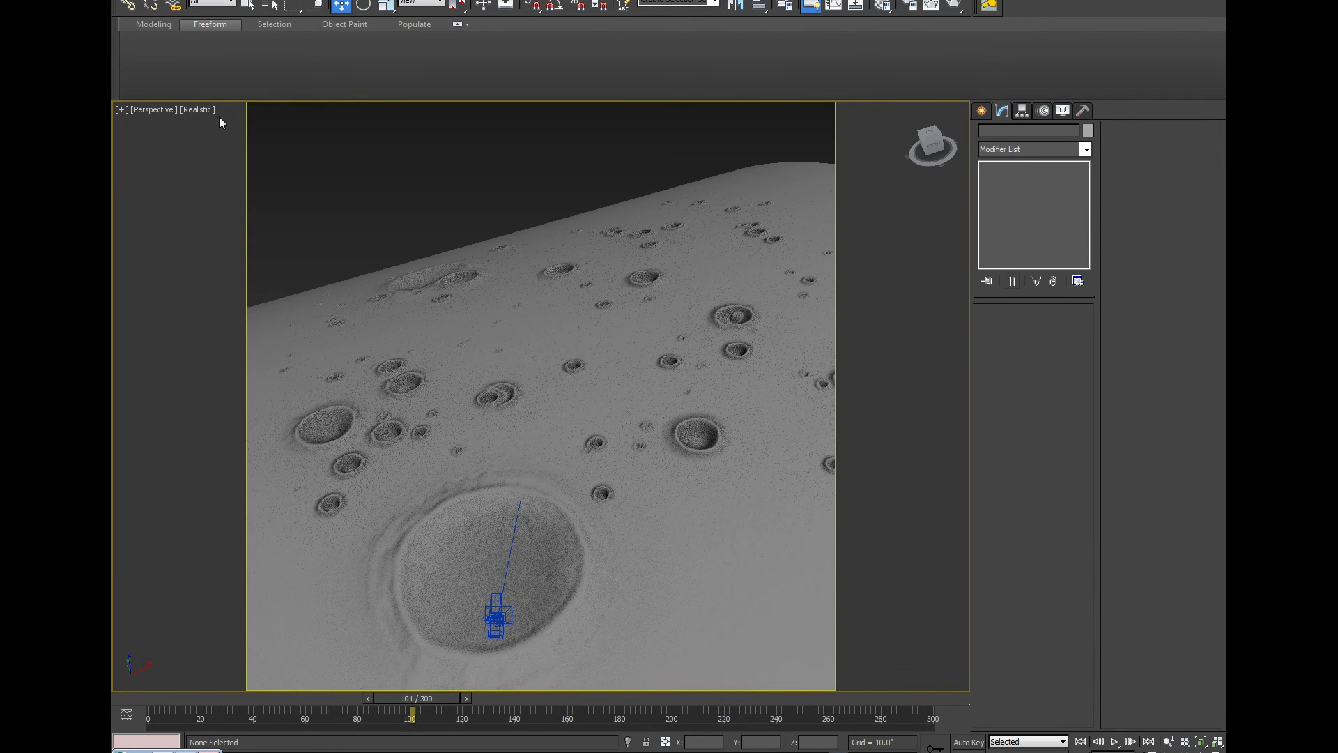
click(165, 109)
mouse_move(359, 129)
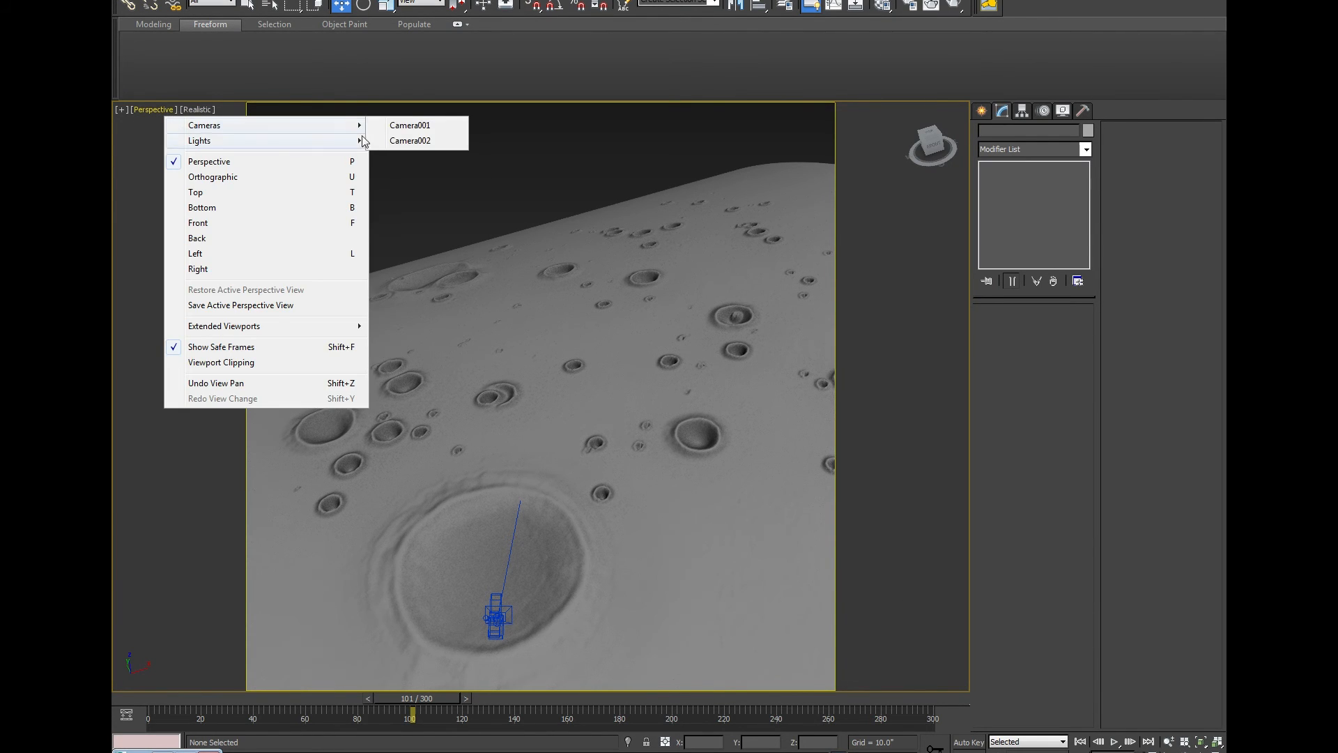
click(410, 140)
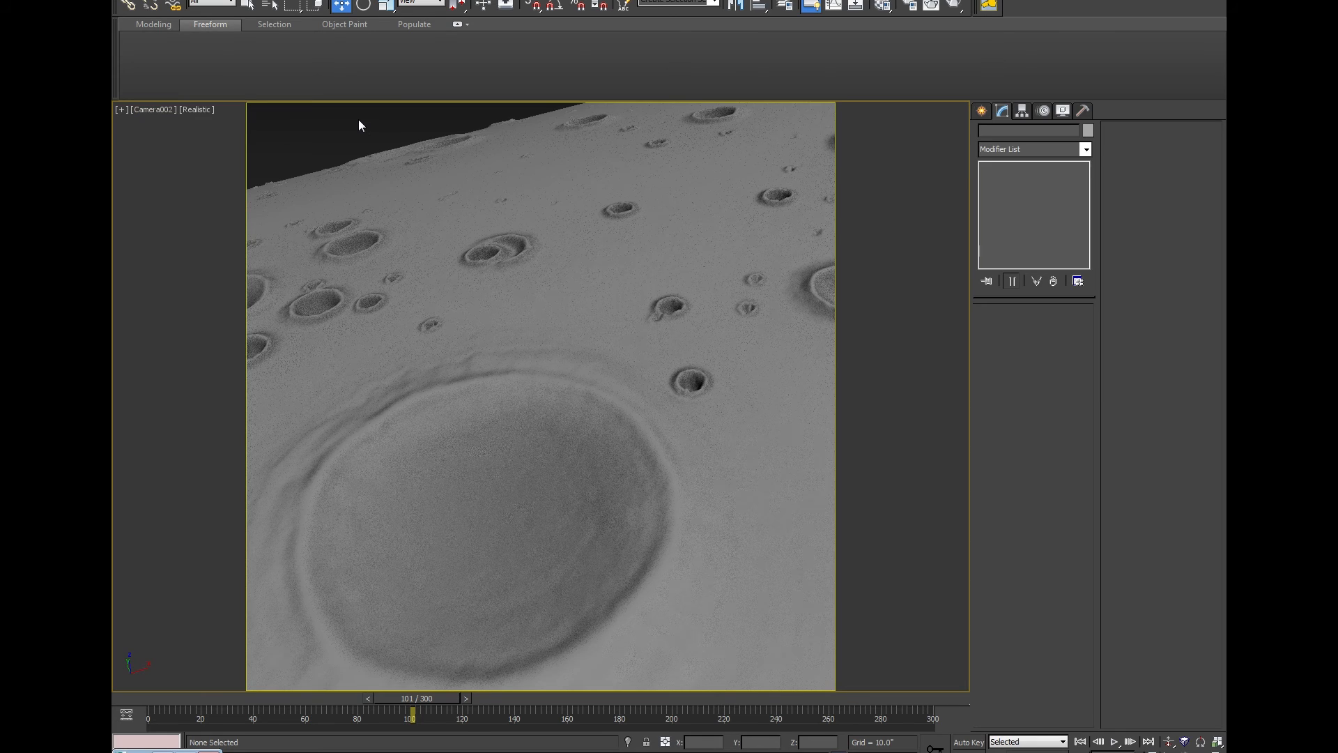
- Replace the moon material's diffuse bitmap with a Composite map, keeping the old crater map as a sub-map
key(m)
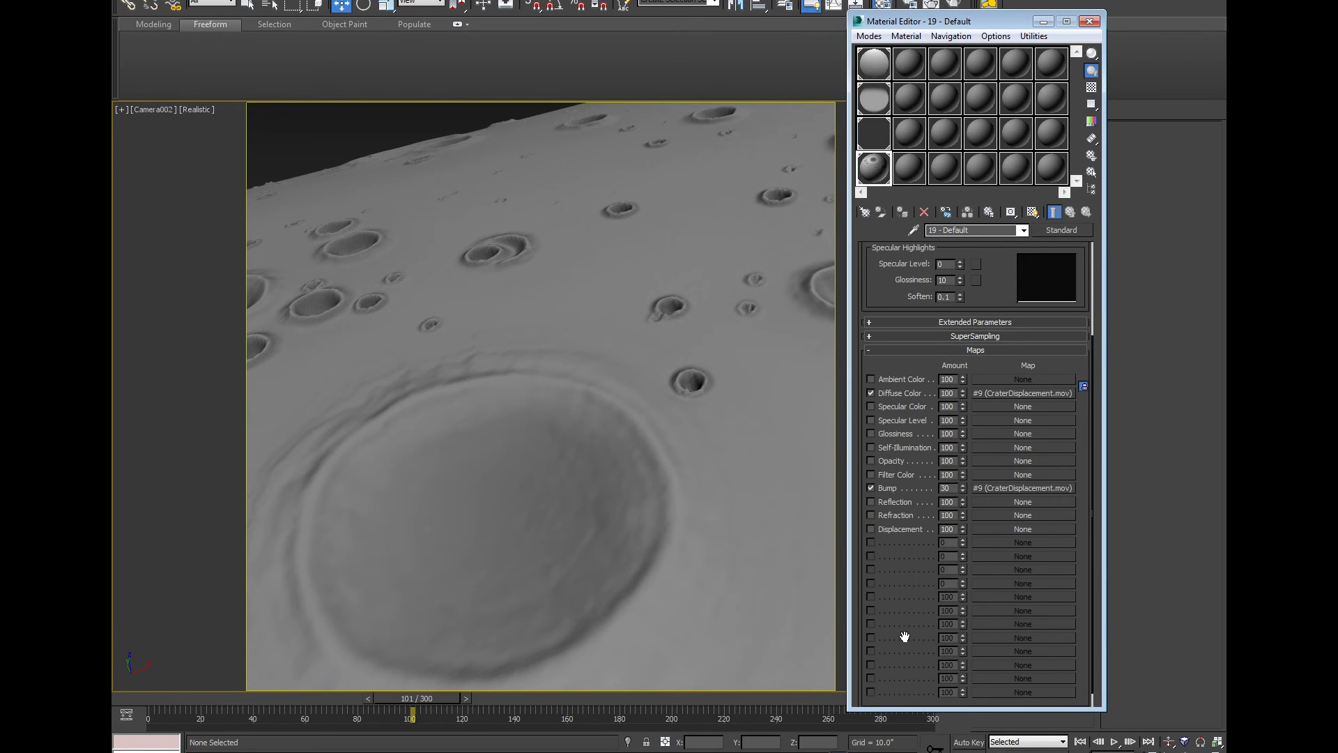
click(1030, 396)
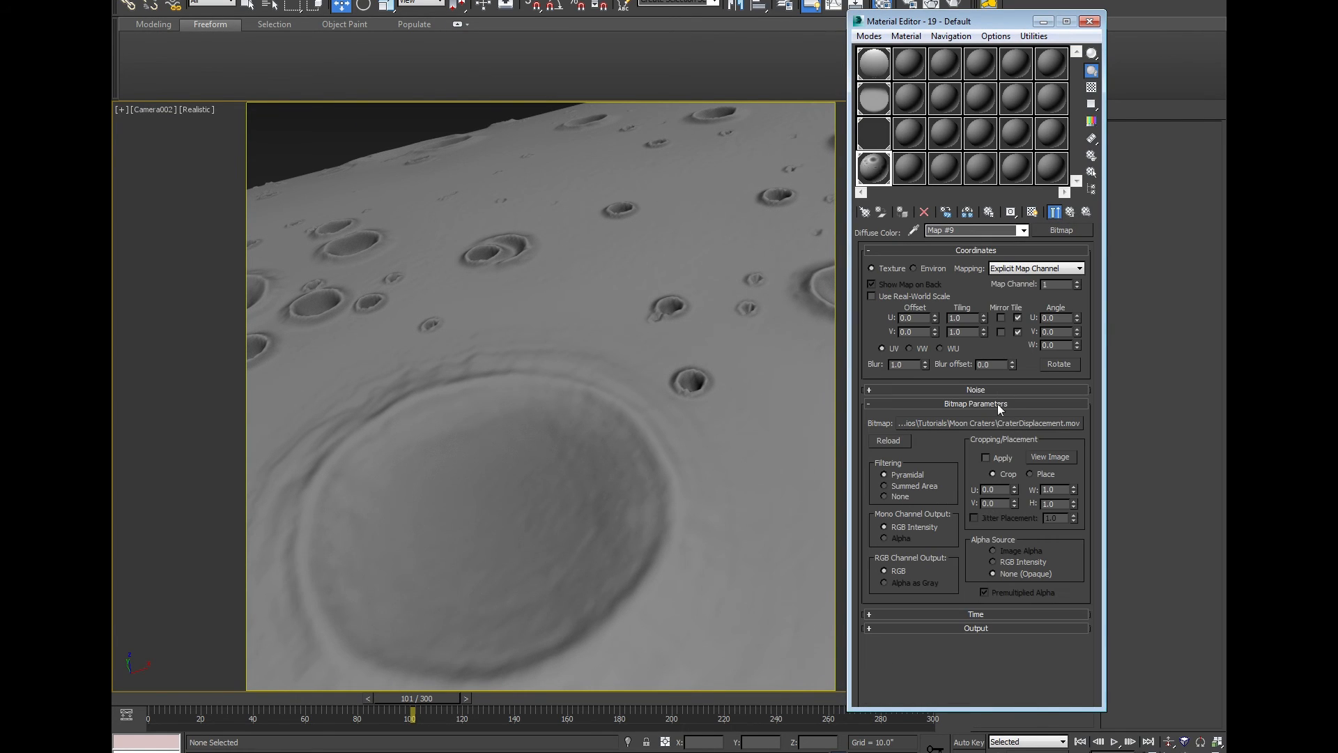
click(1062, 231)
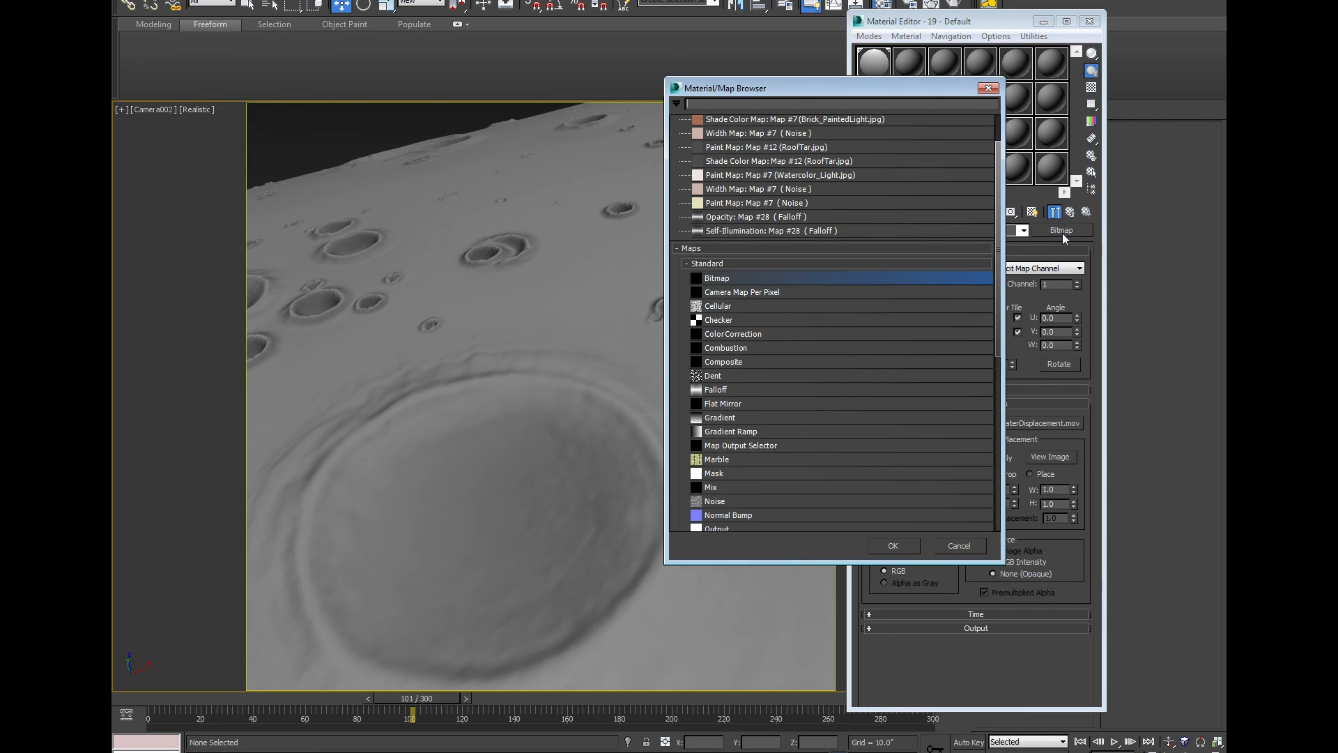
double_click(759, 361)
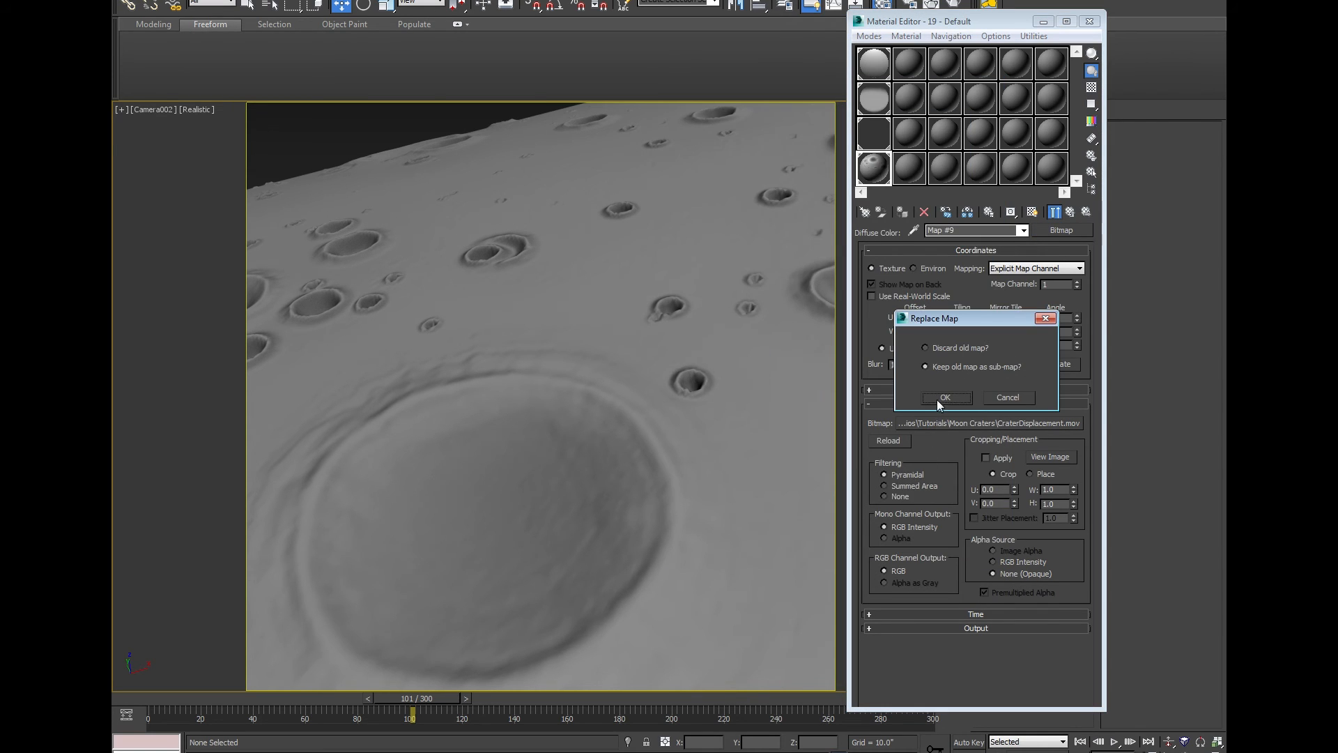
click(945, 397)
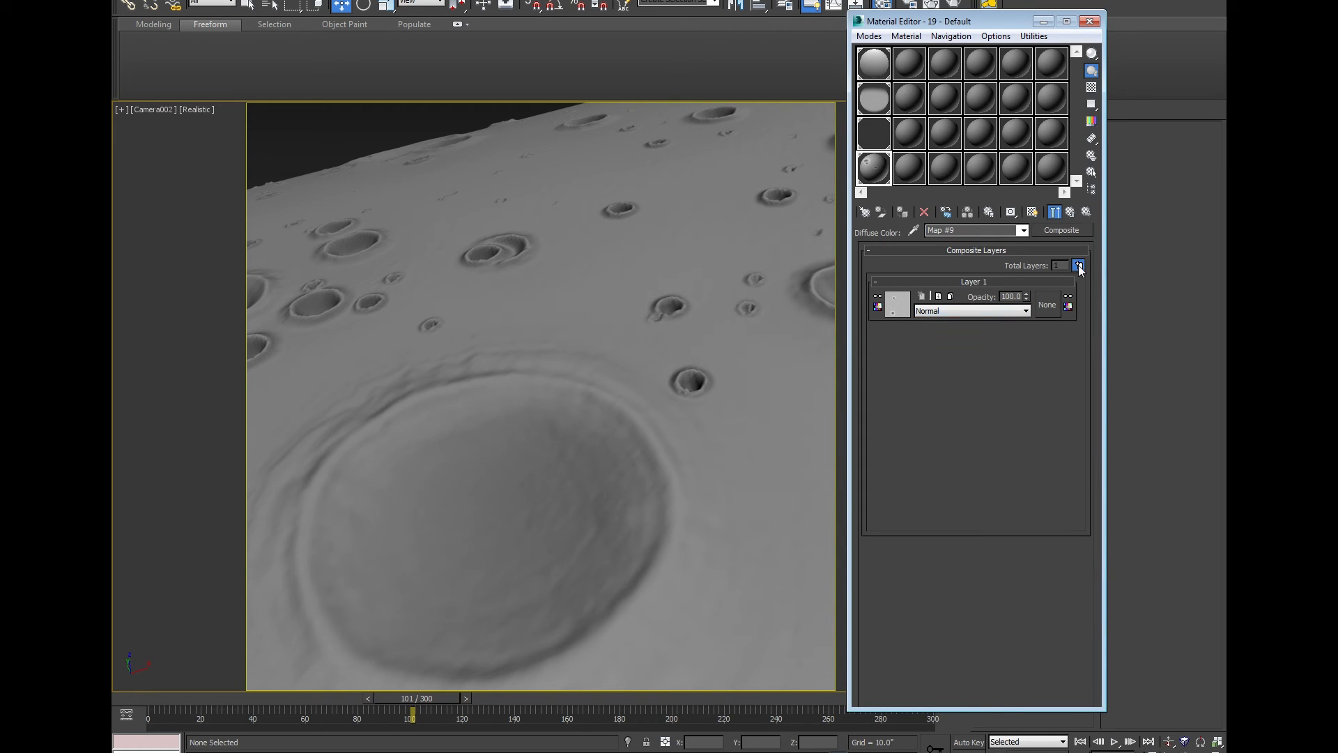
- Add a second layer to the Composite map, assign it a Smoke map, and set the smoke Size to 12.3
click(1078, 265)
click(897, 306)
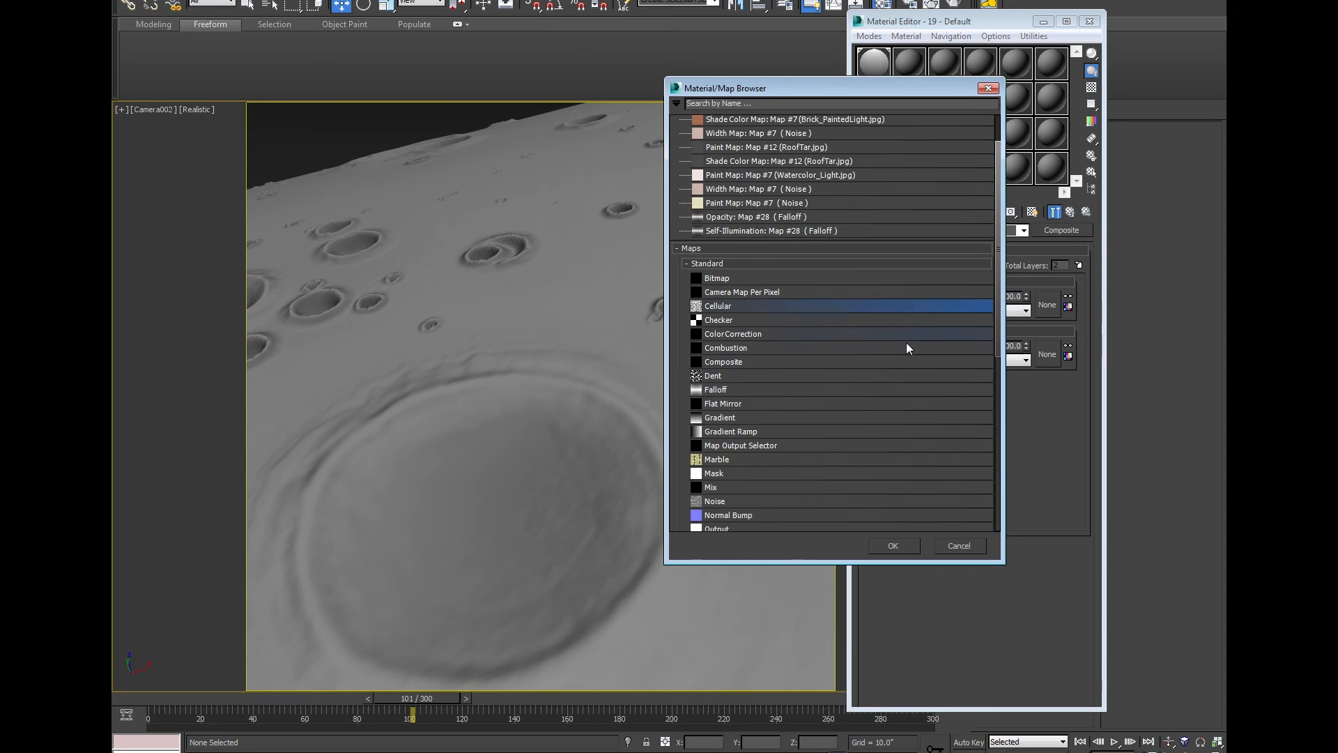
scroll(816, 469, down, 4)
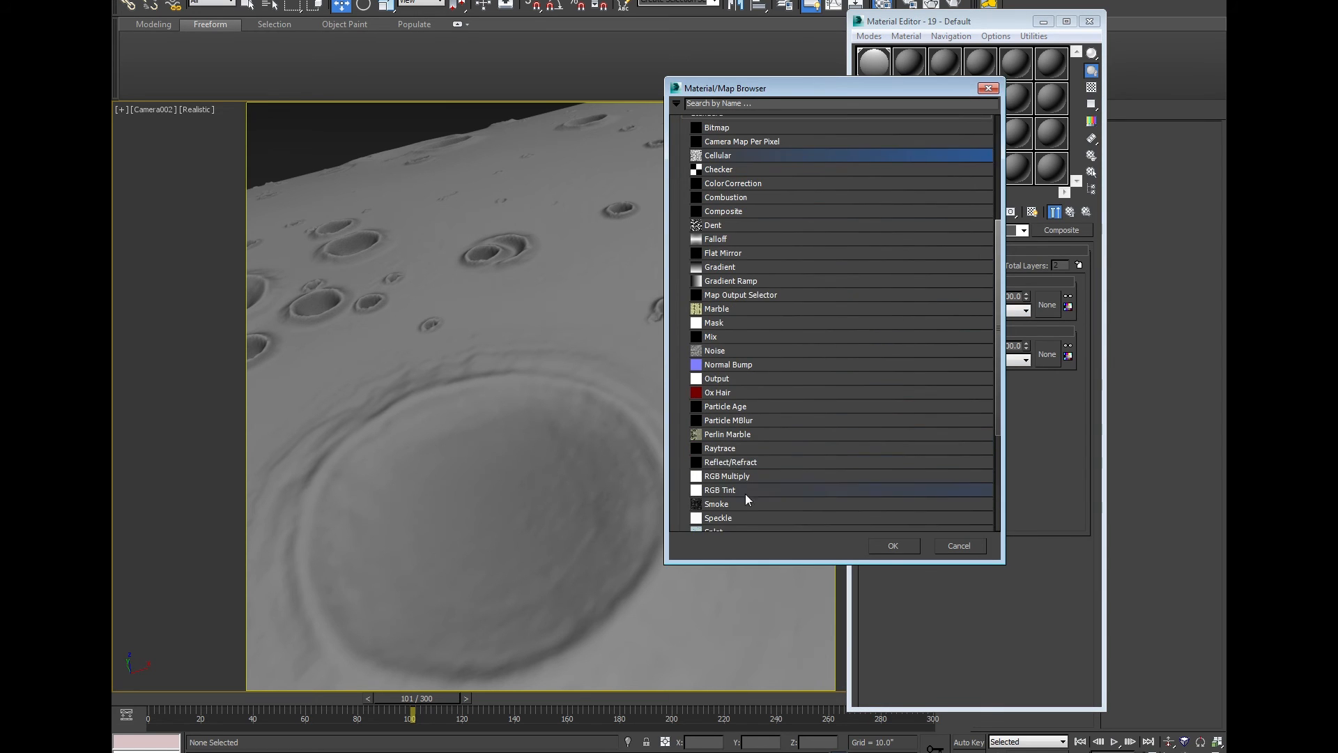
click(742, 505)
double_click(742, 504)
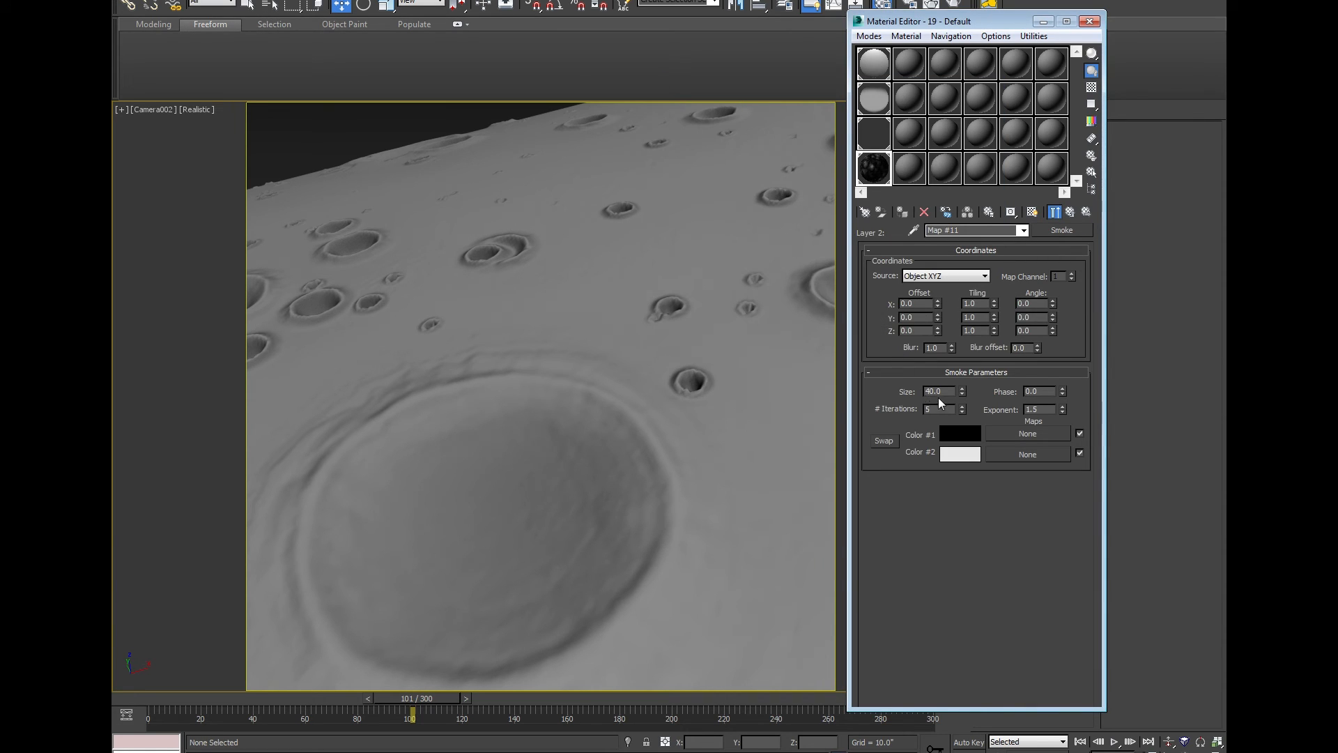
drag(961, 391, 959, 584)
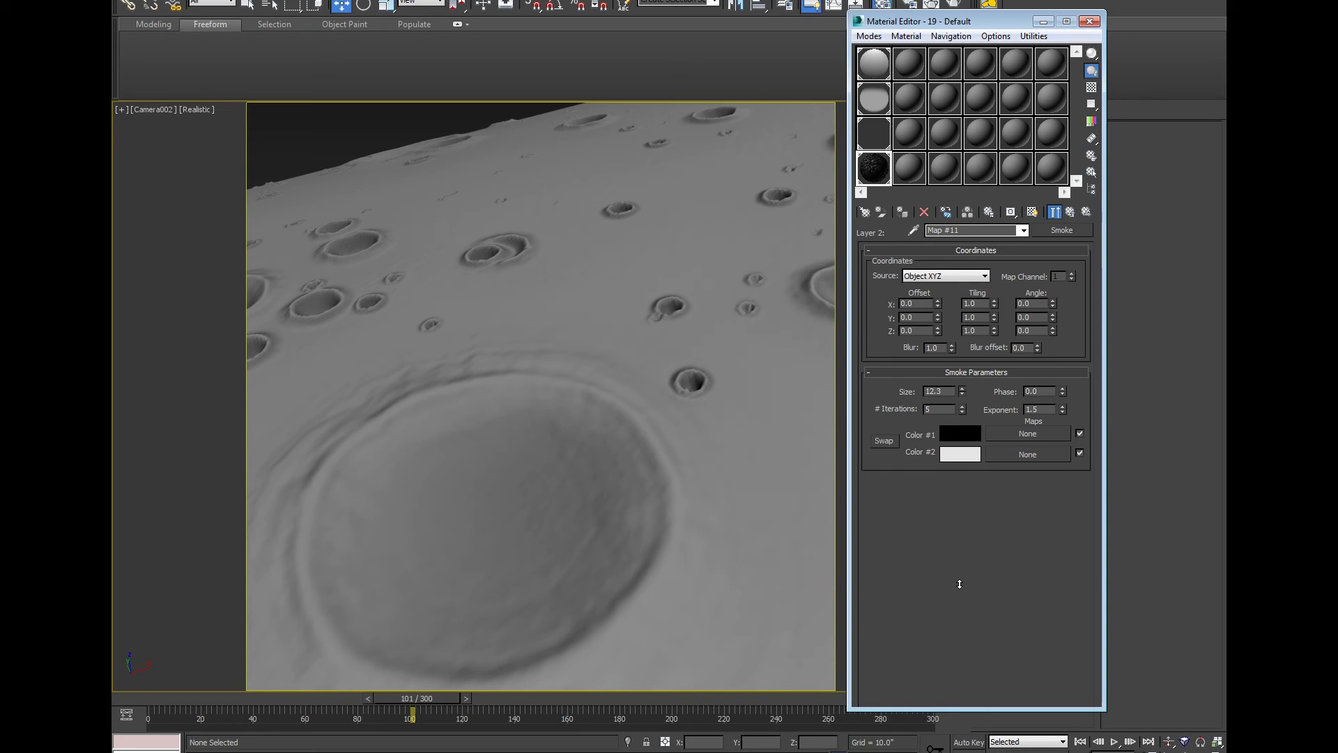
- Return to the Composite map and set Layer 2's blending mode to Darken
click(1069, 212)
click(984, 311)
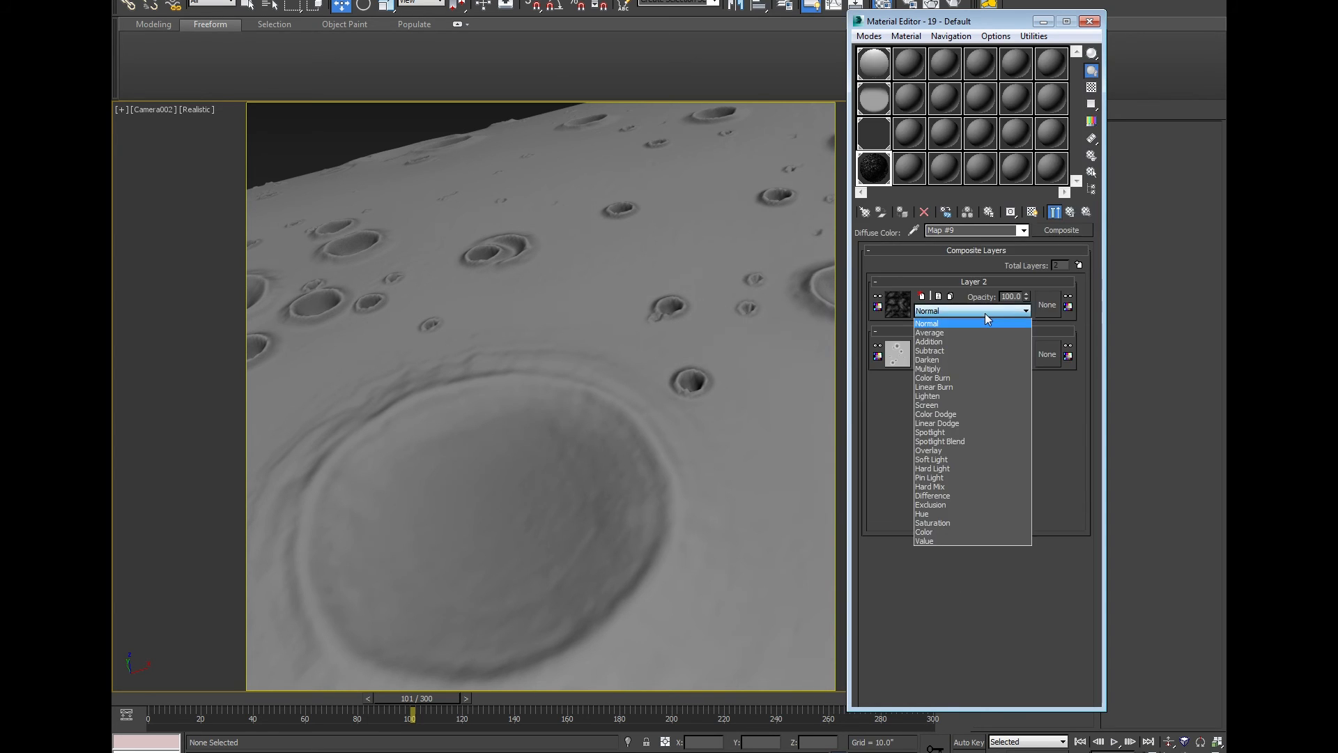
click(973, 359)
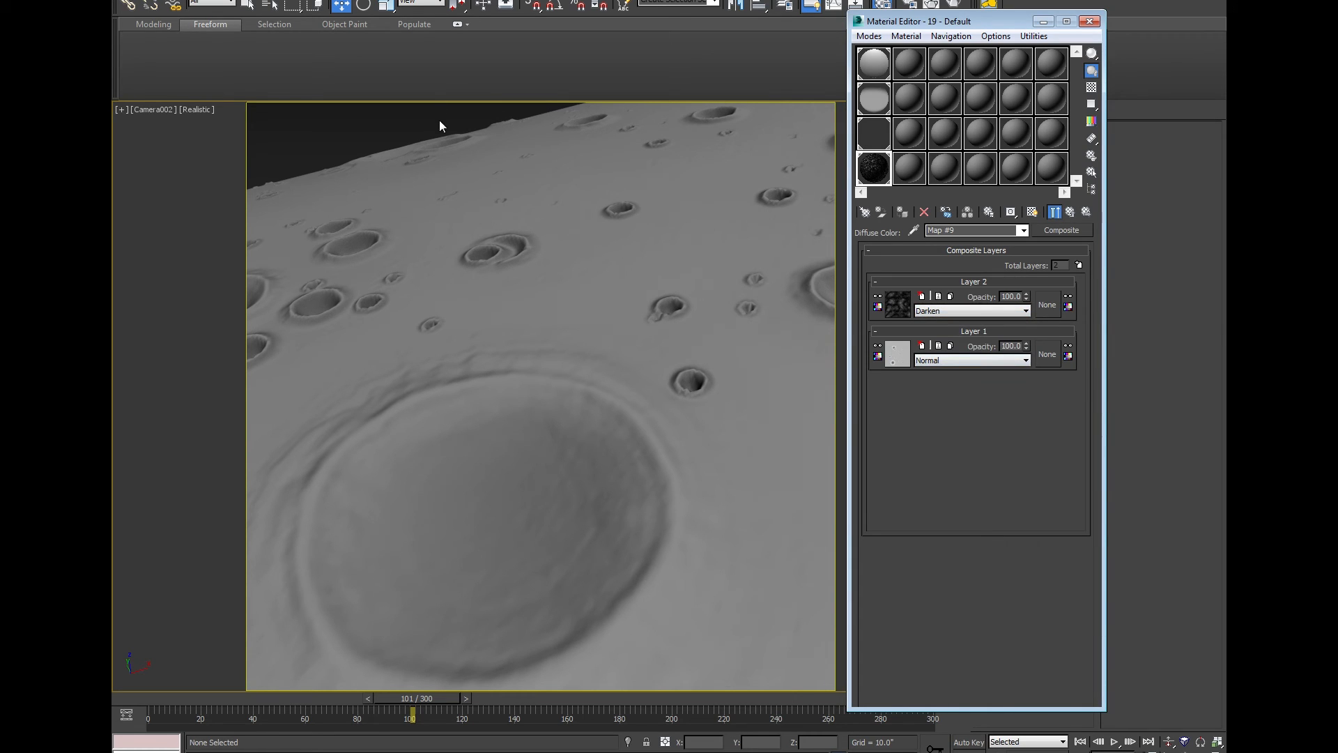
- Set the Layer 2 Smoke map's Color #1 to a mid gray with a value of 119
click(905, 308)
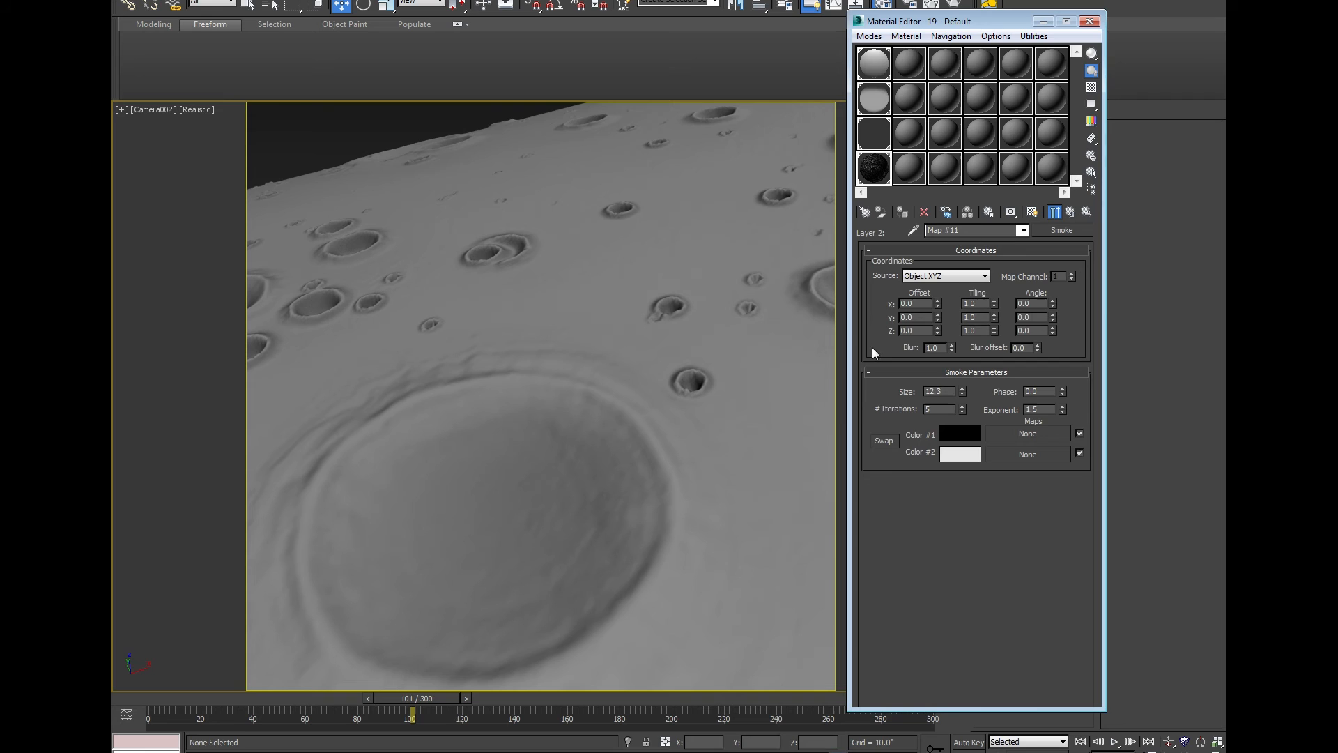
click(965, 435)
drag(521, 81, 521, 95)
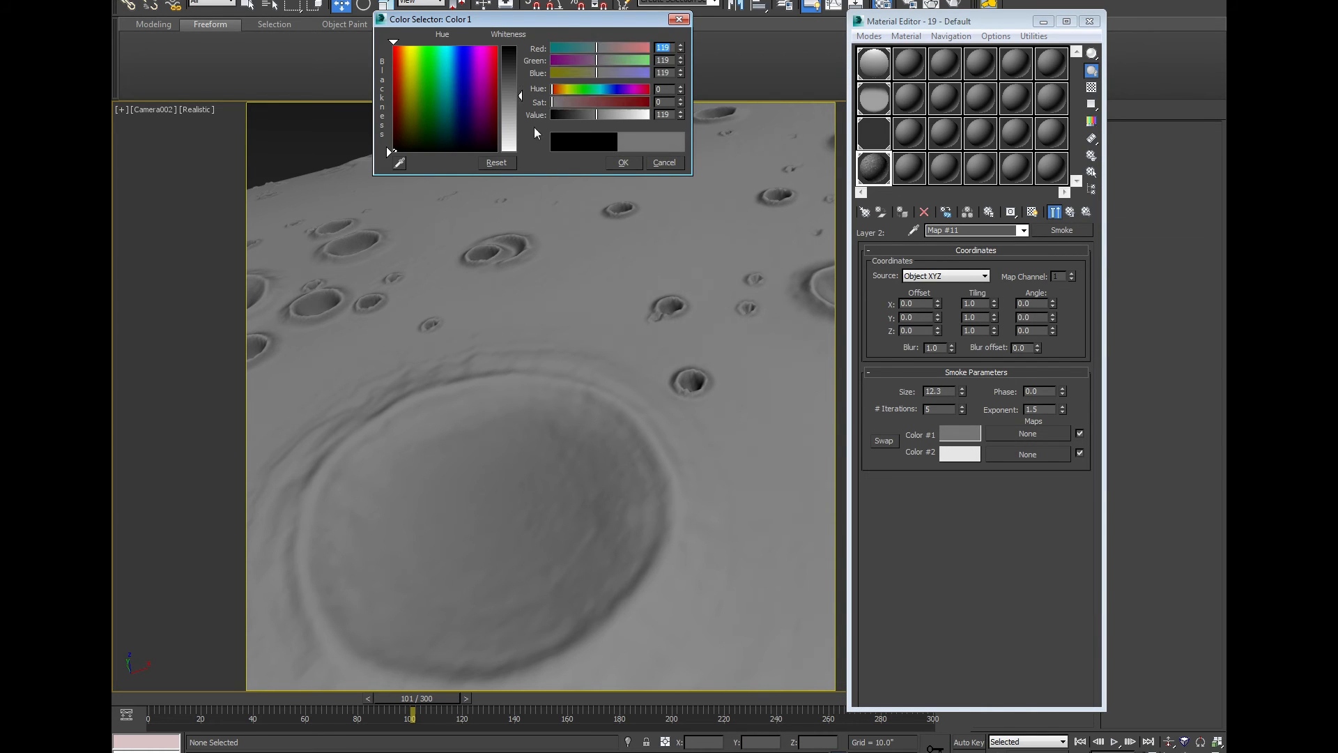
click(616, 163)
- Test-render the Camera002 view with the smoke texture, and close the render and the Material Editor
click(350, 111)
key(shift+q)
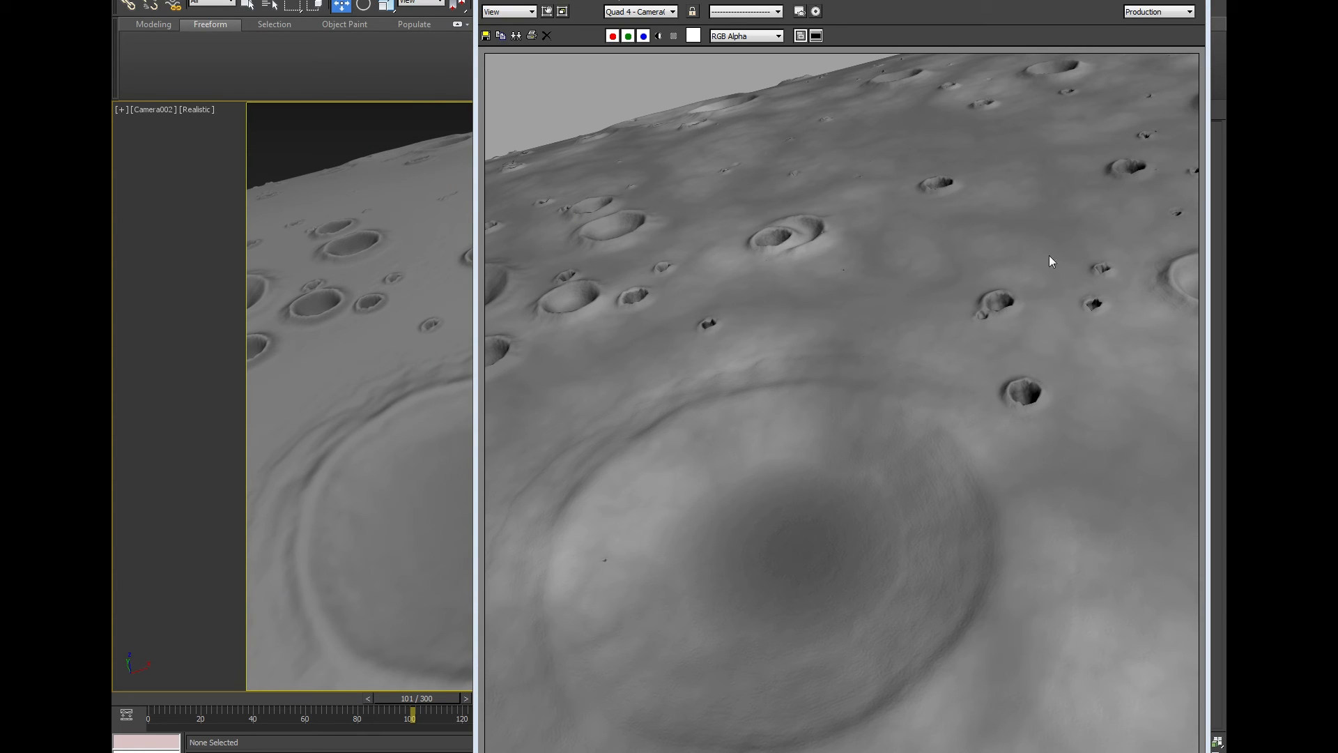
click(1193, 0)
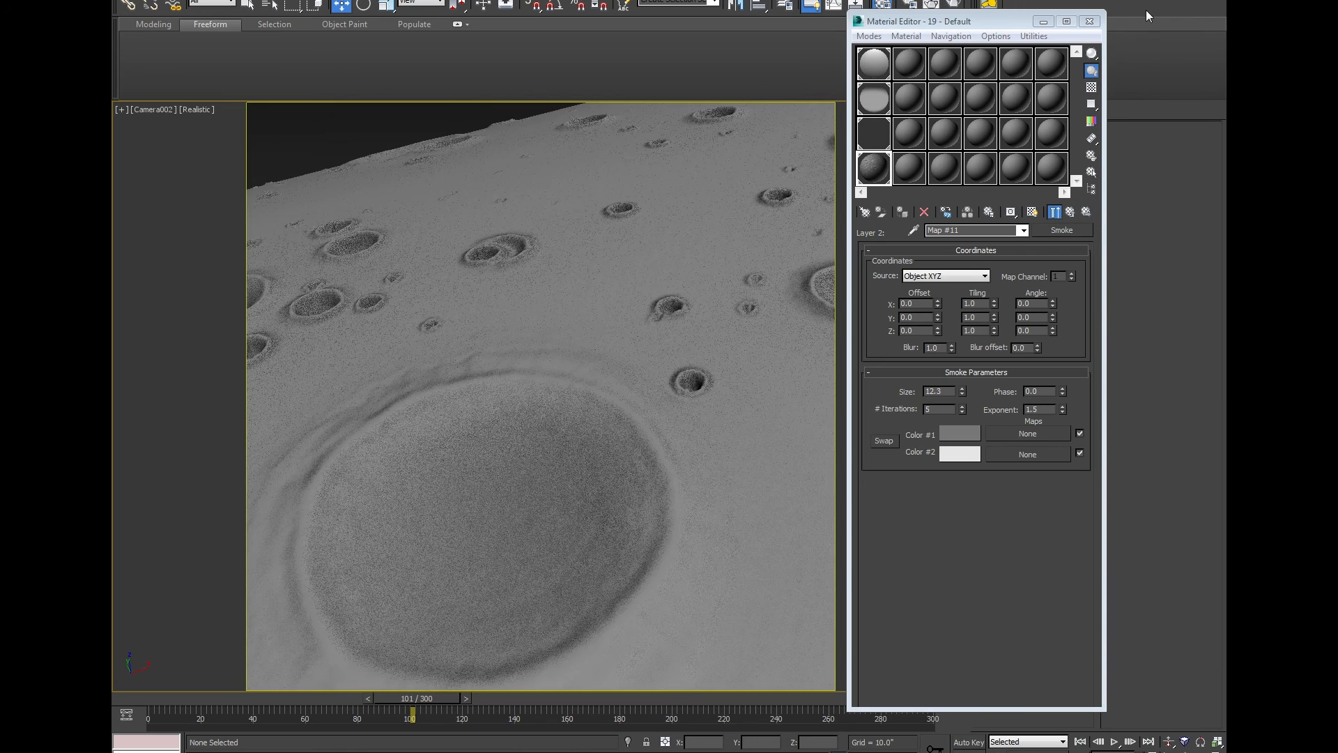
click(1089, 21)
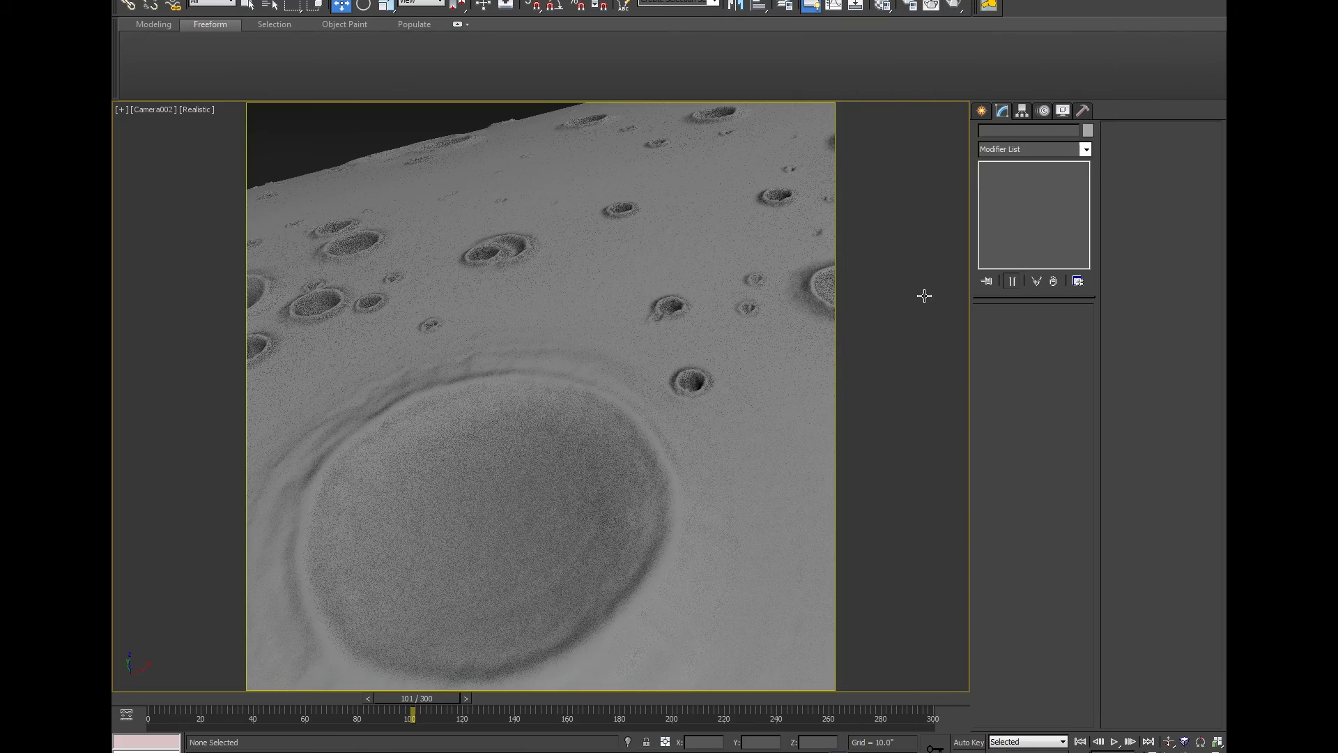
- Select the moon plane and delete its Relax and Point Cache modifiers
click(809, 259)
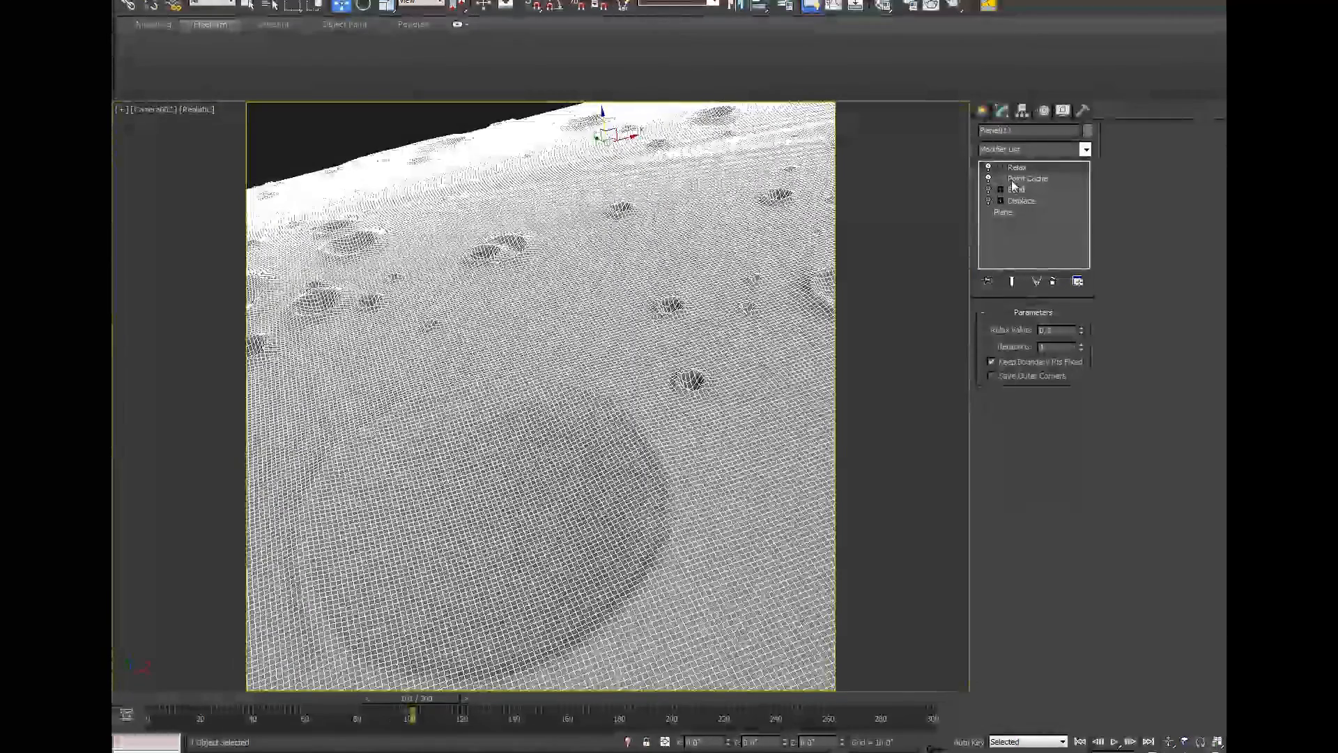
right_click(1011, 166)
click(1045, 190)
right_click(1020, 167)
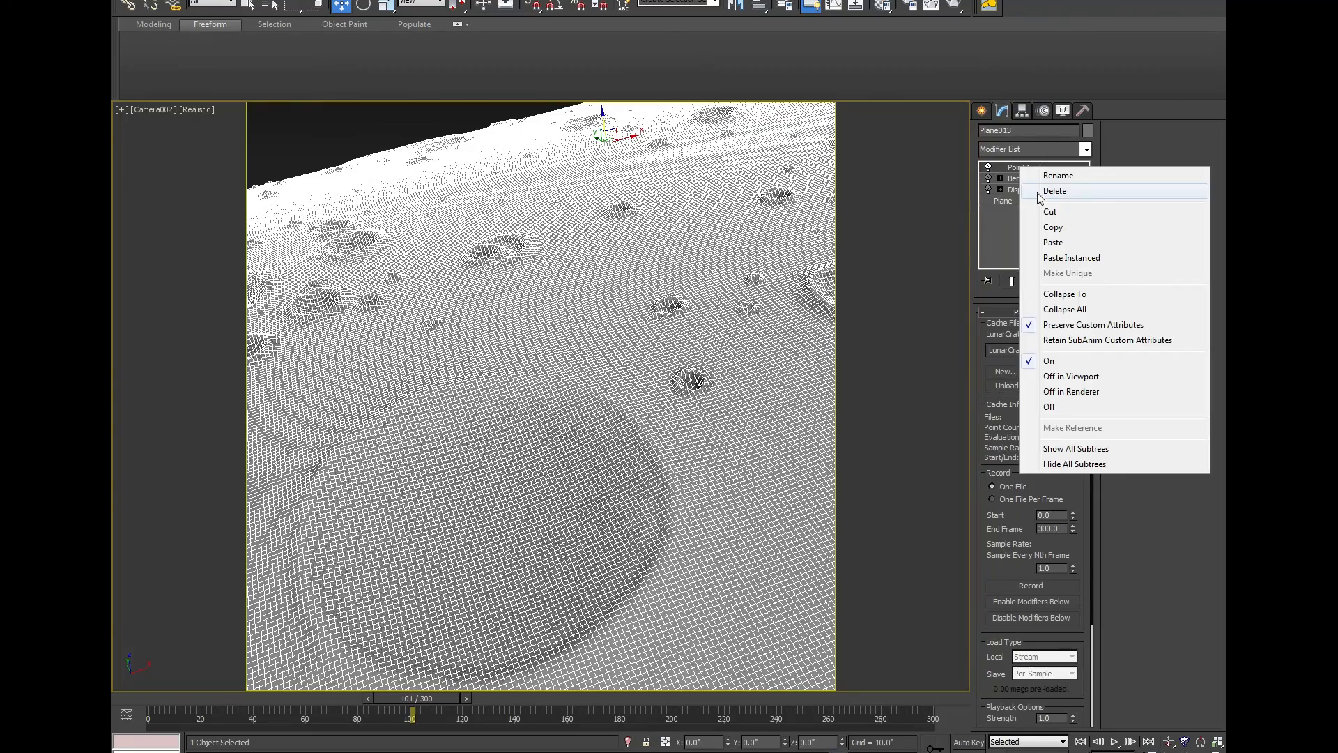
click(1045, 192)
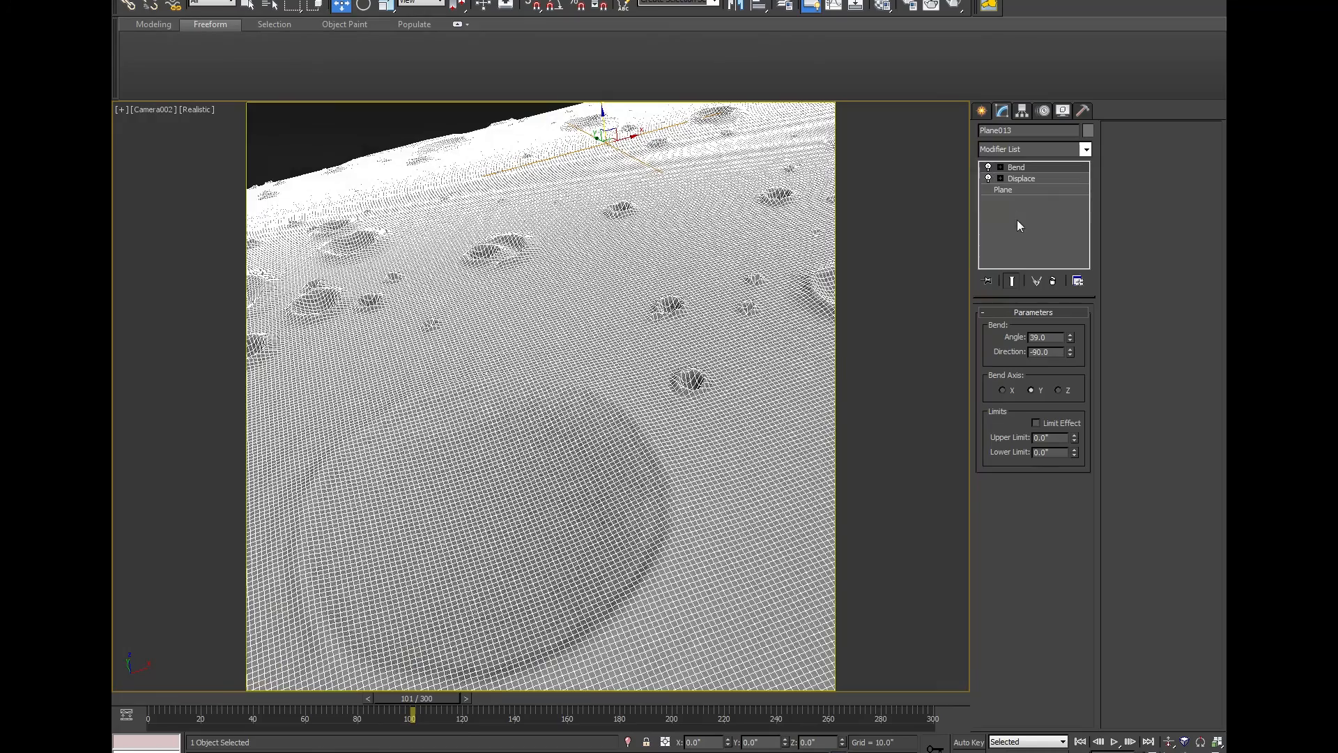
- Set the base plane's length and width segments to 200 each
click(1007, 190)
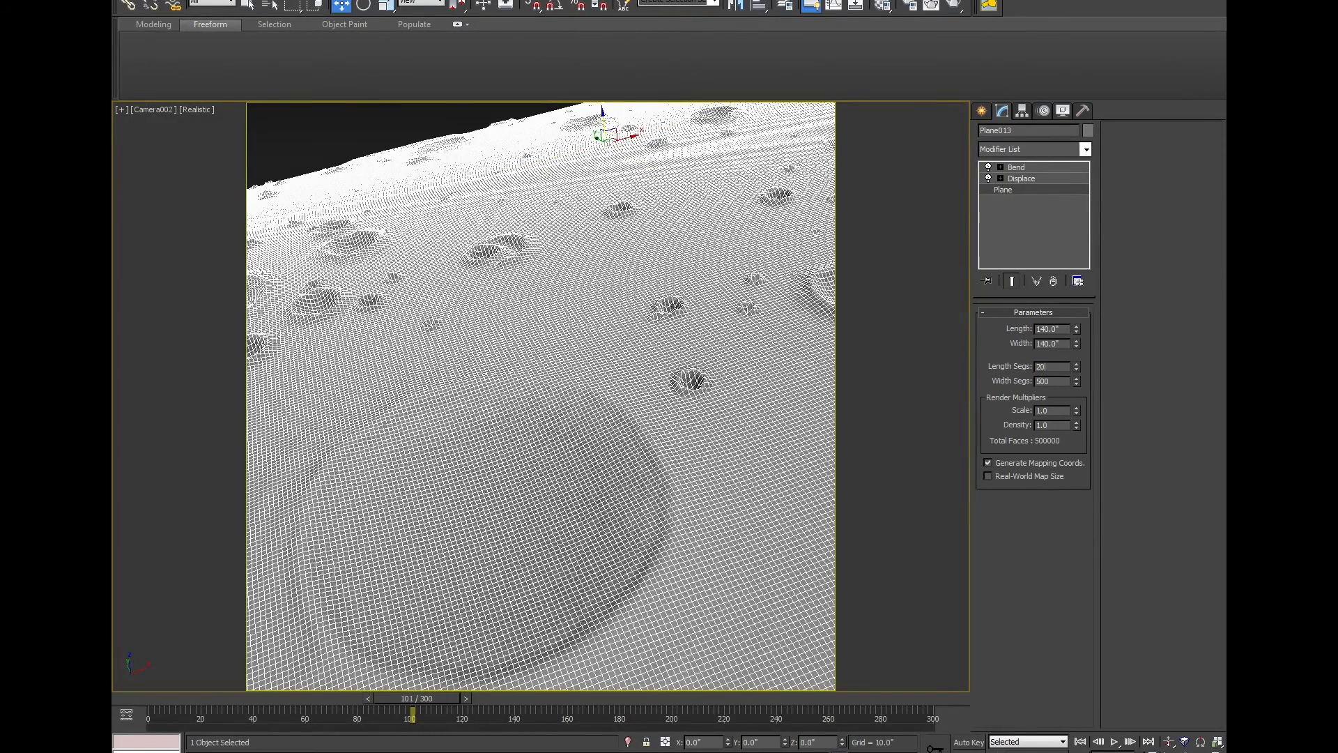
text(200)
key(Tab)
text(200)
key(Return)
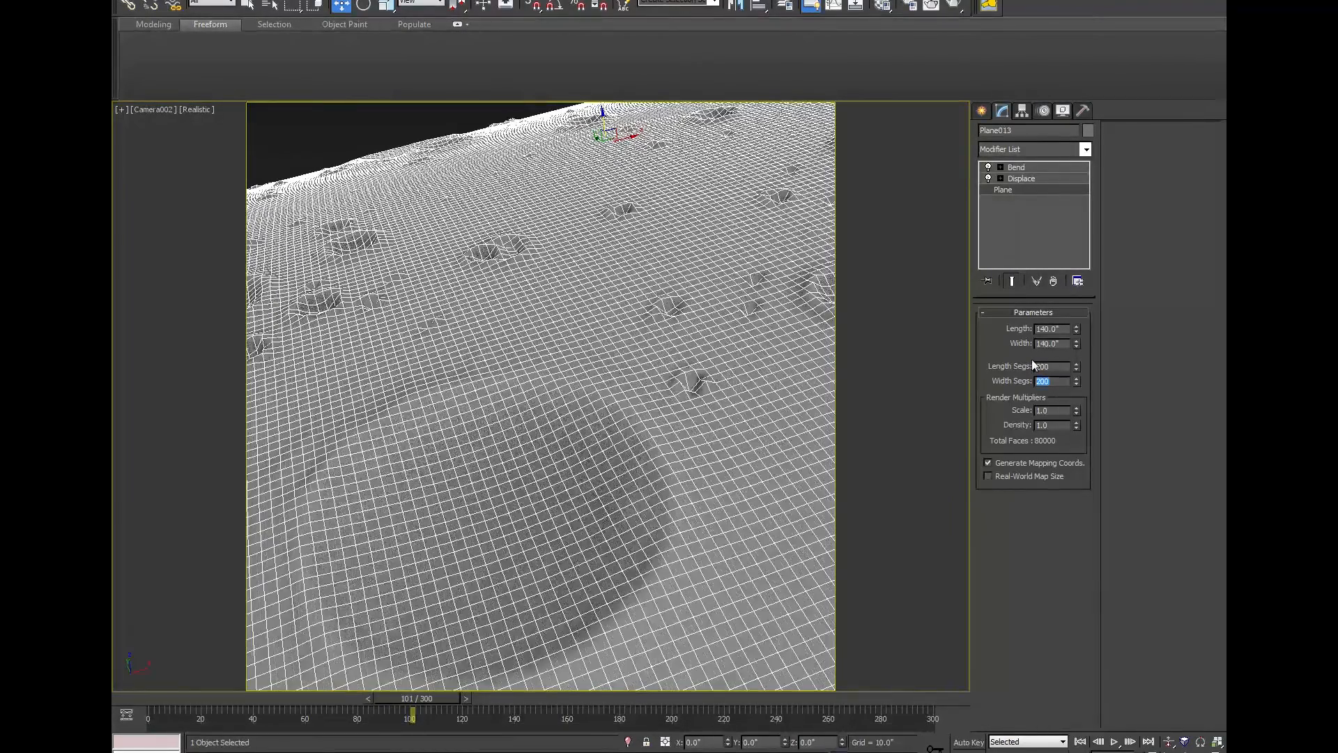
- Deselect the plane, test-render the lower-resolution surface through Camera002, and stop the render partway
click(368, 139)
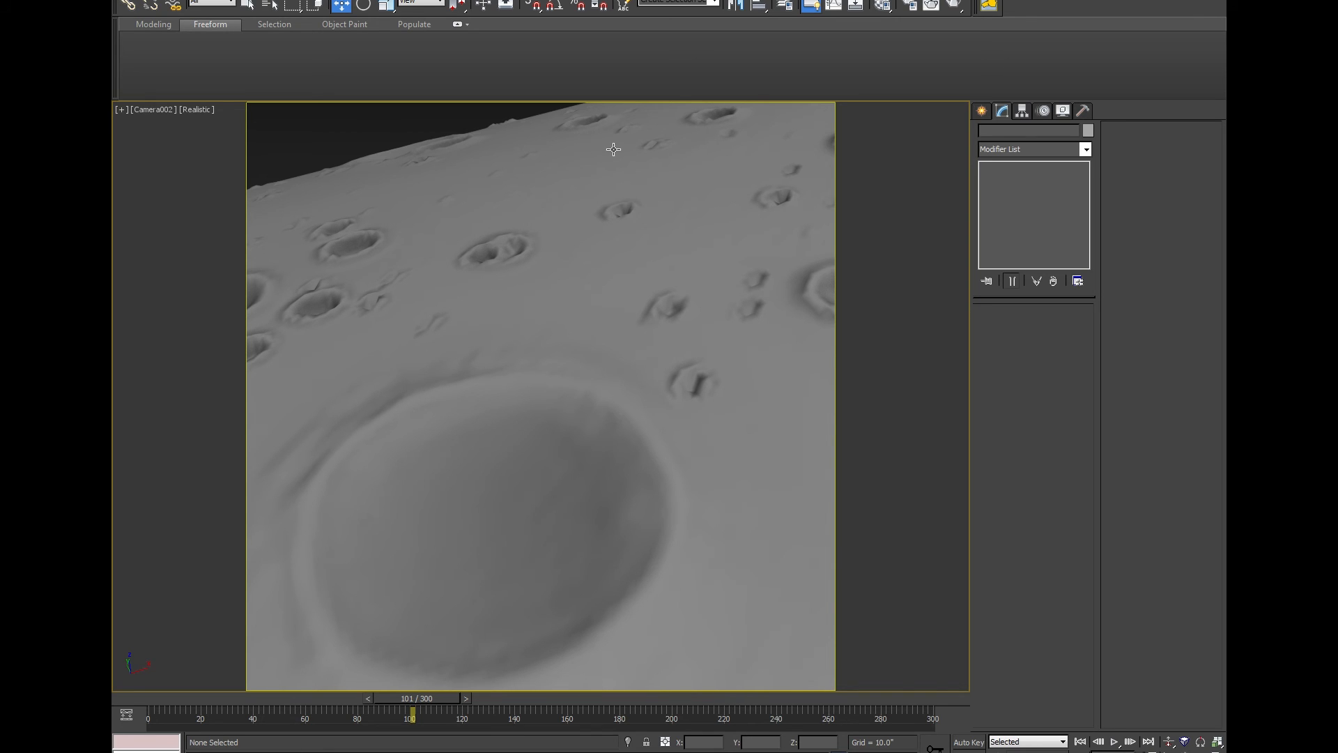
key(shift+q)
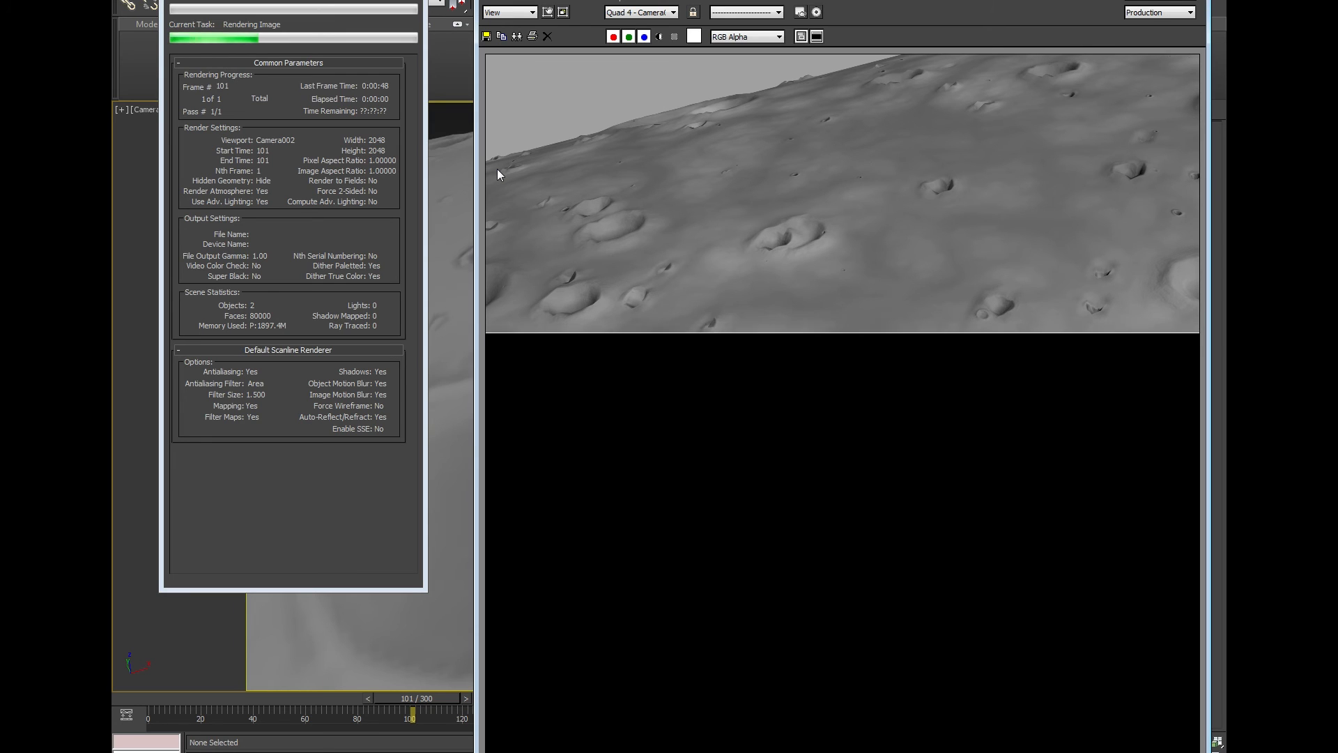
click(390, 1)
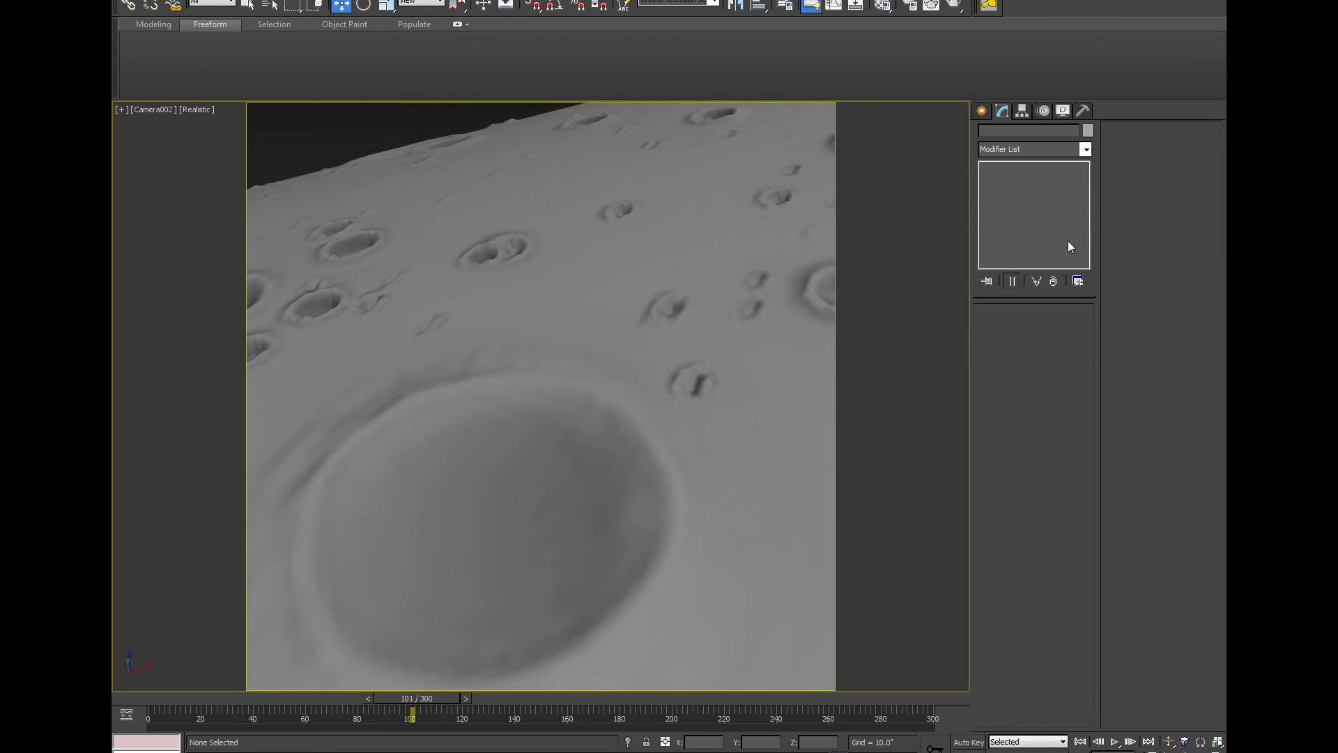
- Reselect the moon plane, set its base length and width segments to 300 each, and deselect it
click(755, 346)
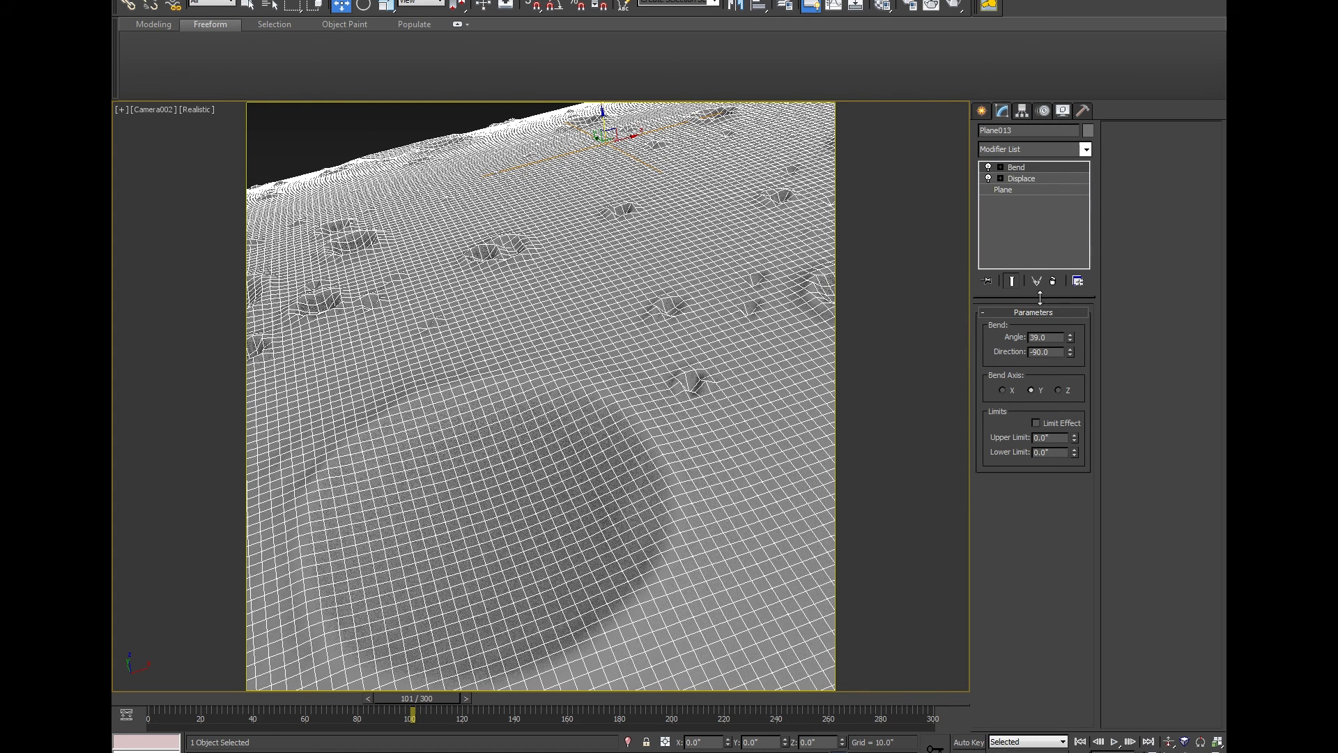
click(1036, 180)
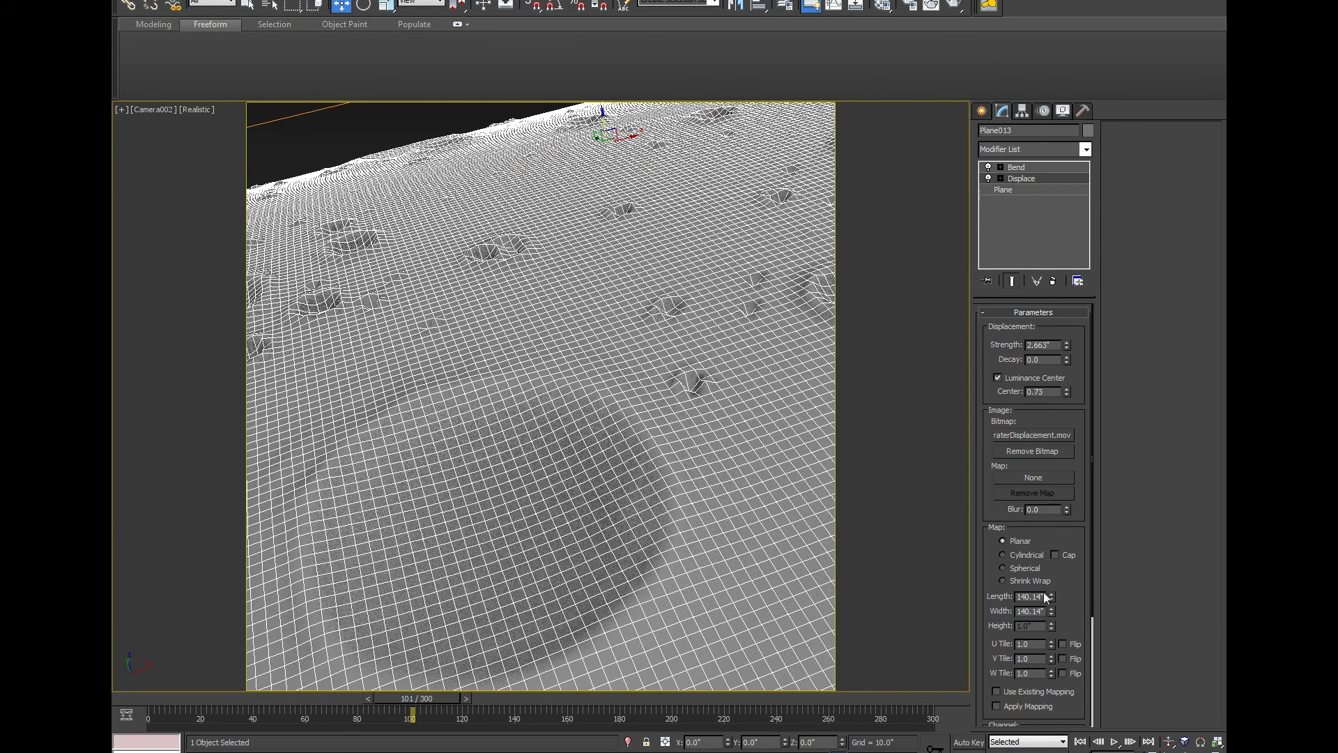
click(1013, 193)
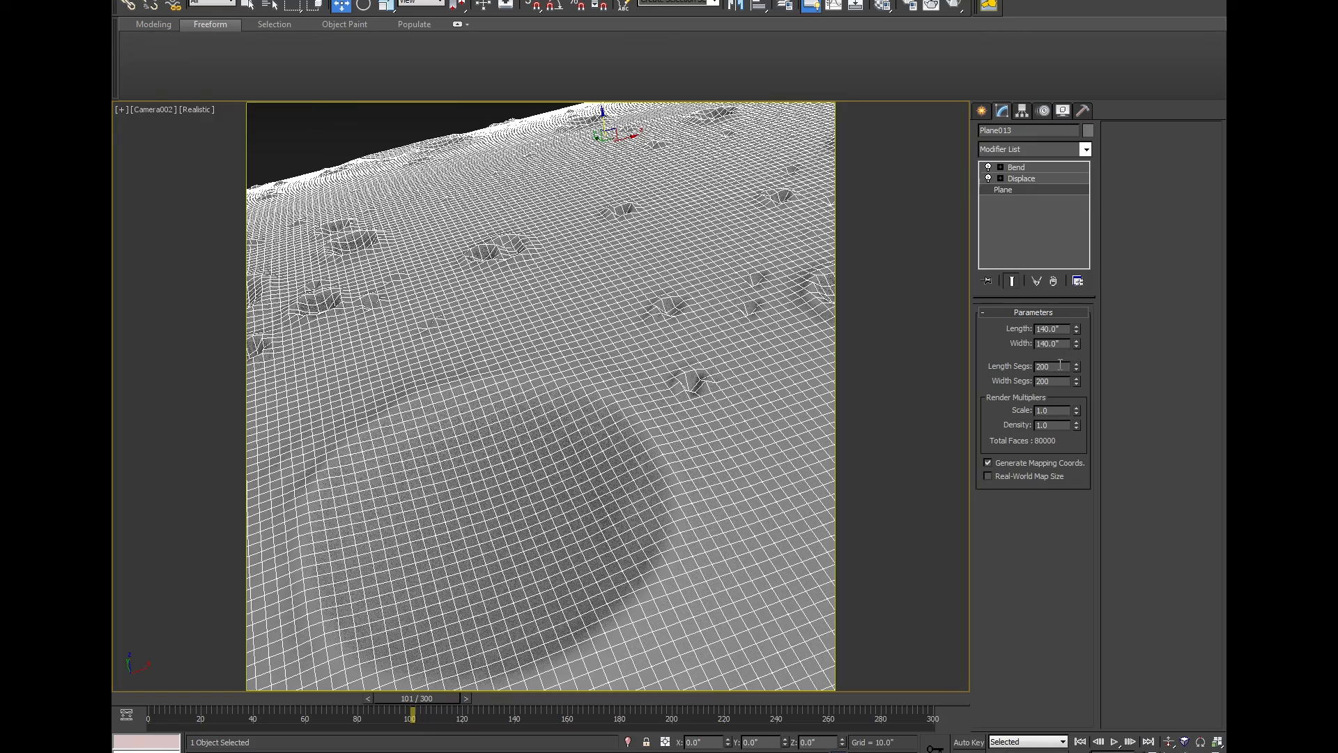
double_click(1060, 365)
text(300)
key(Tab)
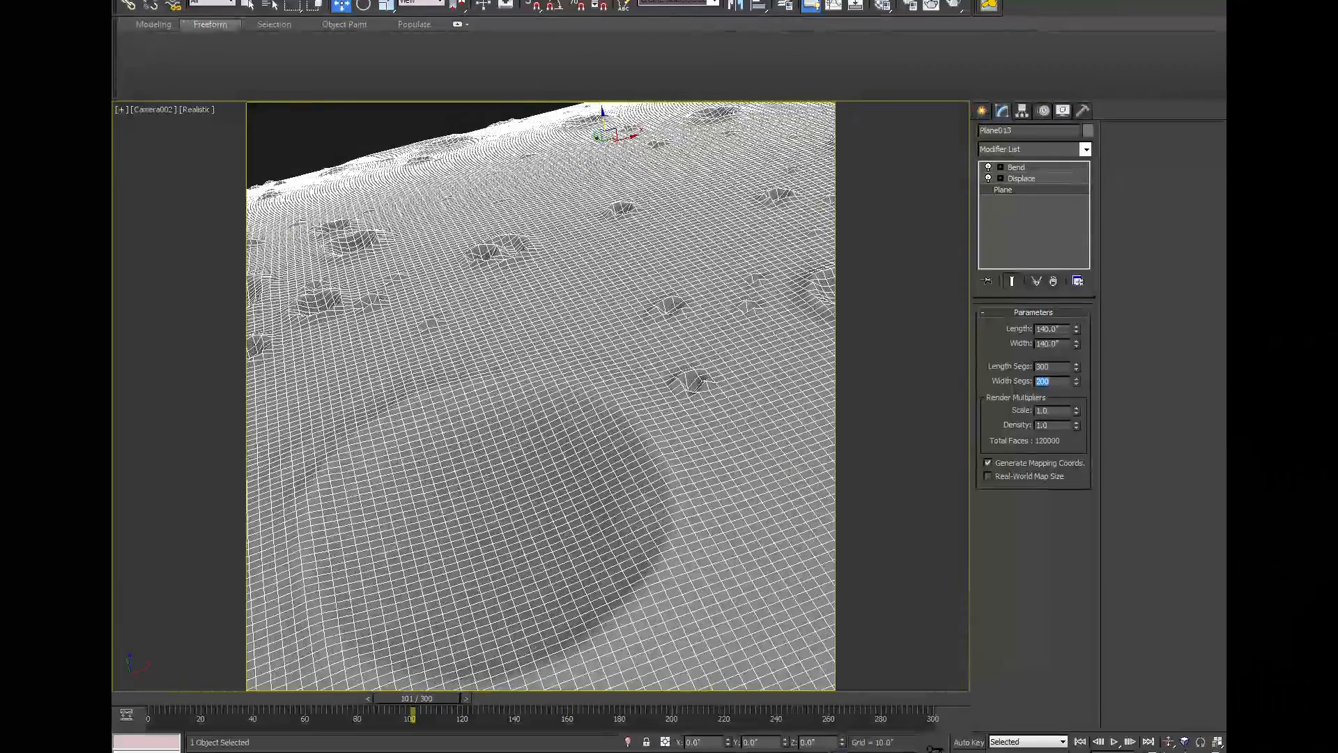
text(300)
key(Return)
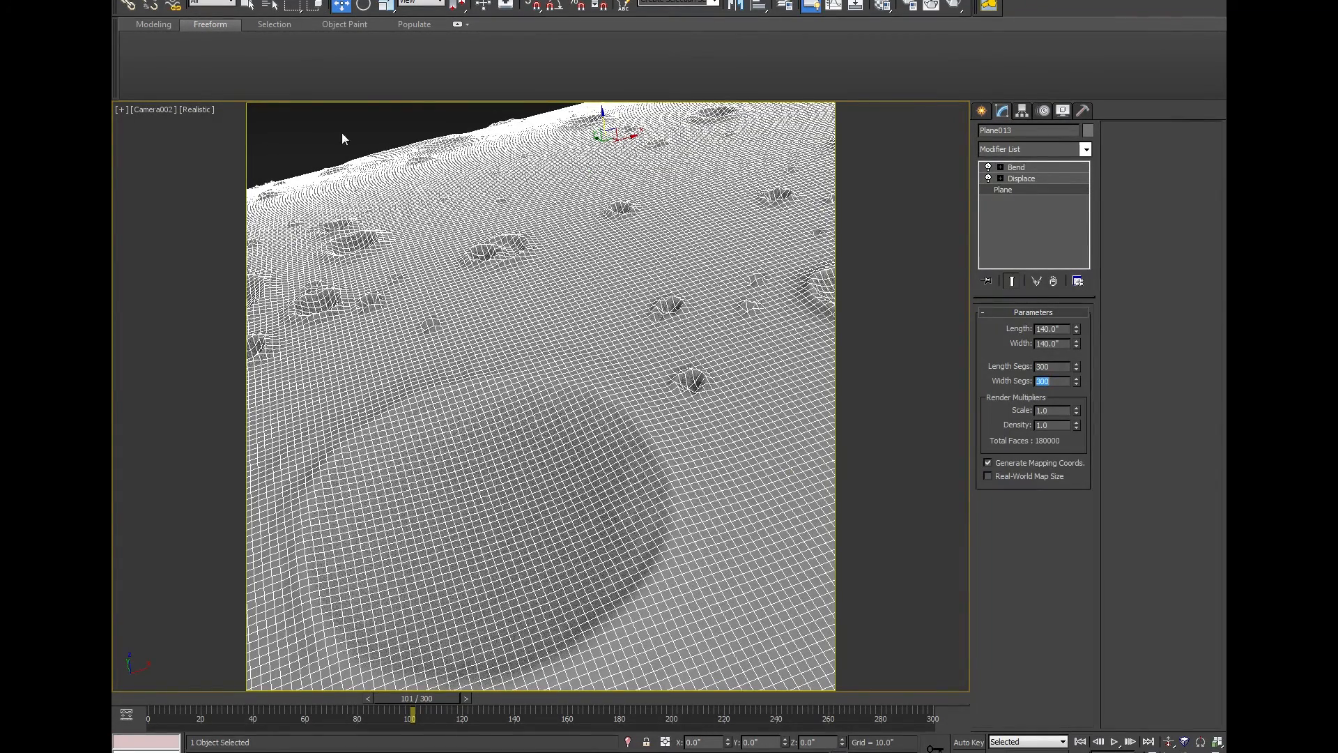
click(278, 124)
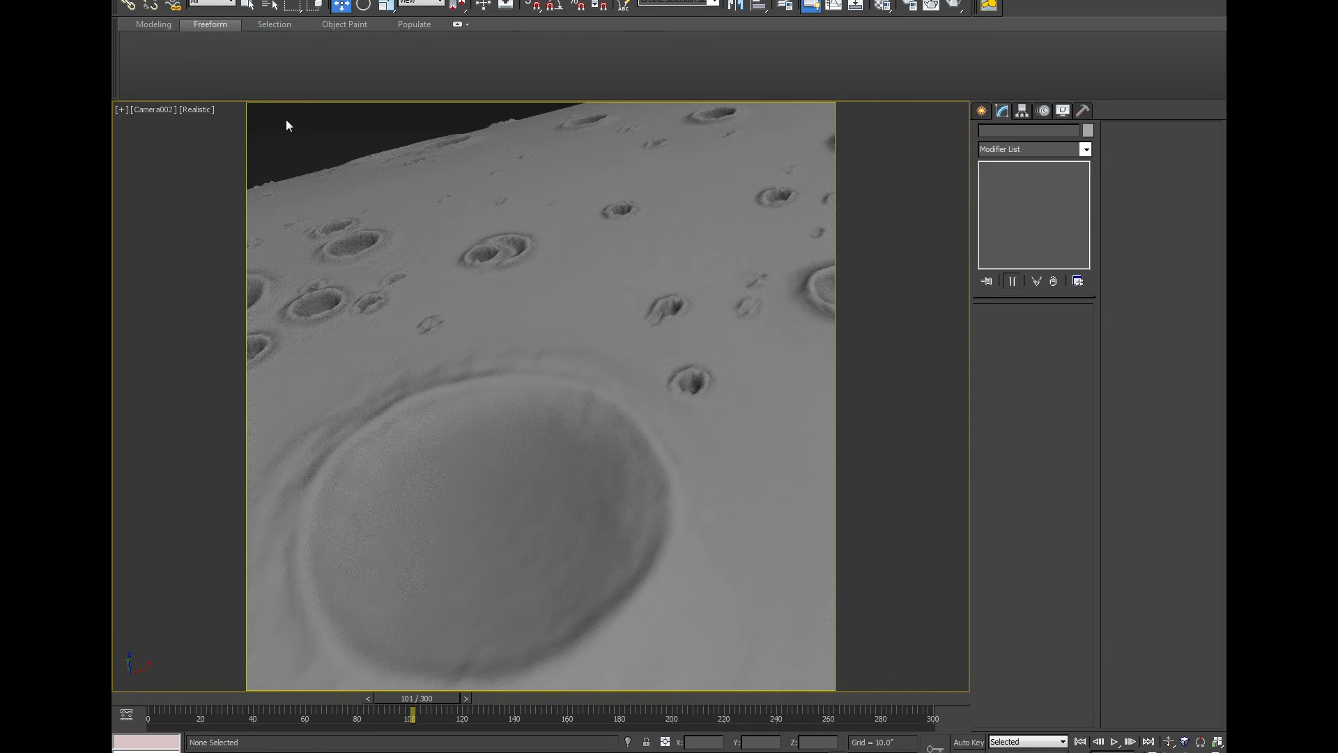
- Test-render the 300-segment moon surface through Camera002 at frame 101, stop it partway, and close the rendered frame
key(shift+q)
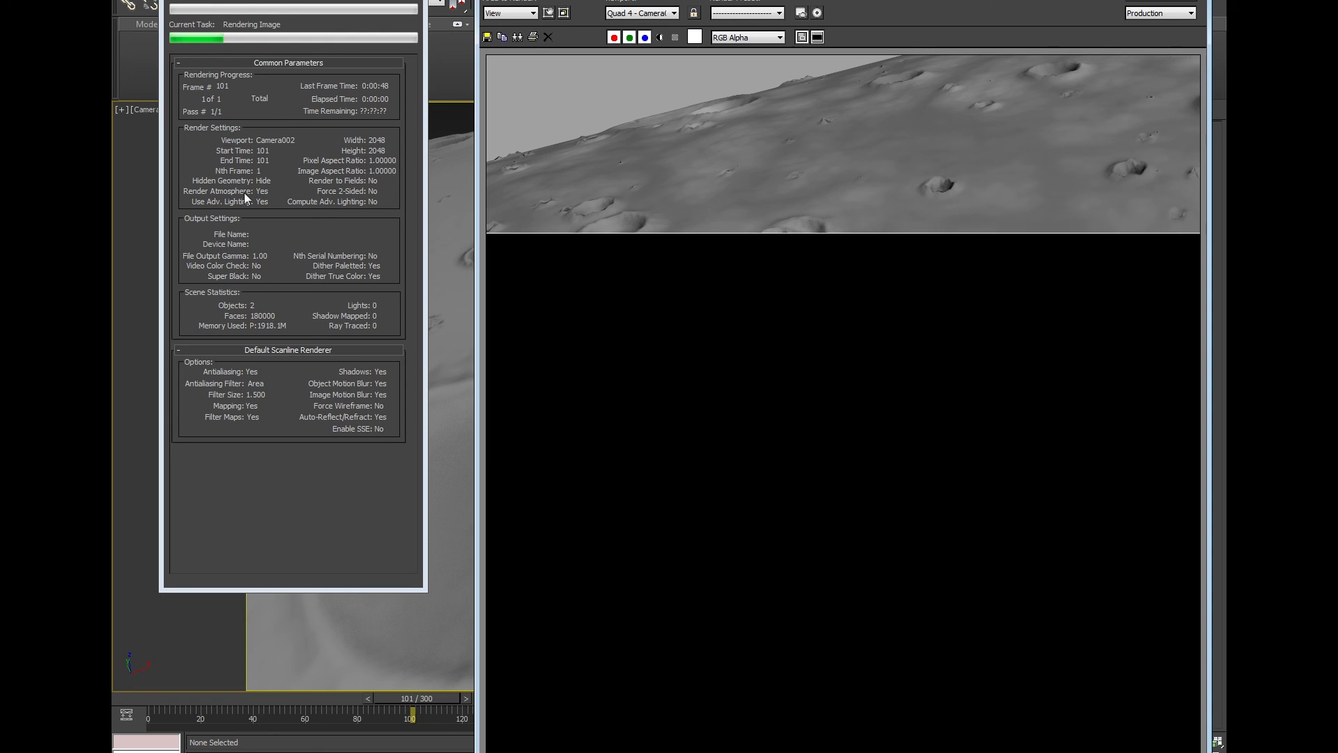
click(403, 0)
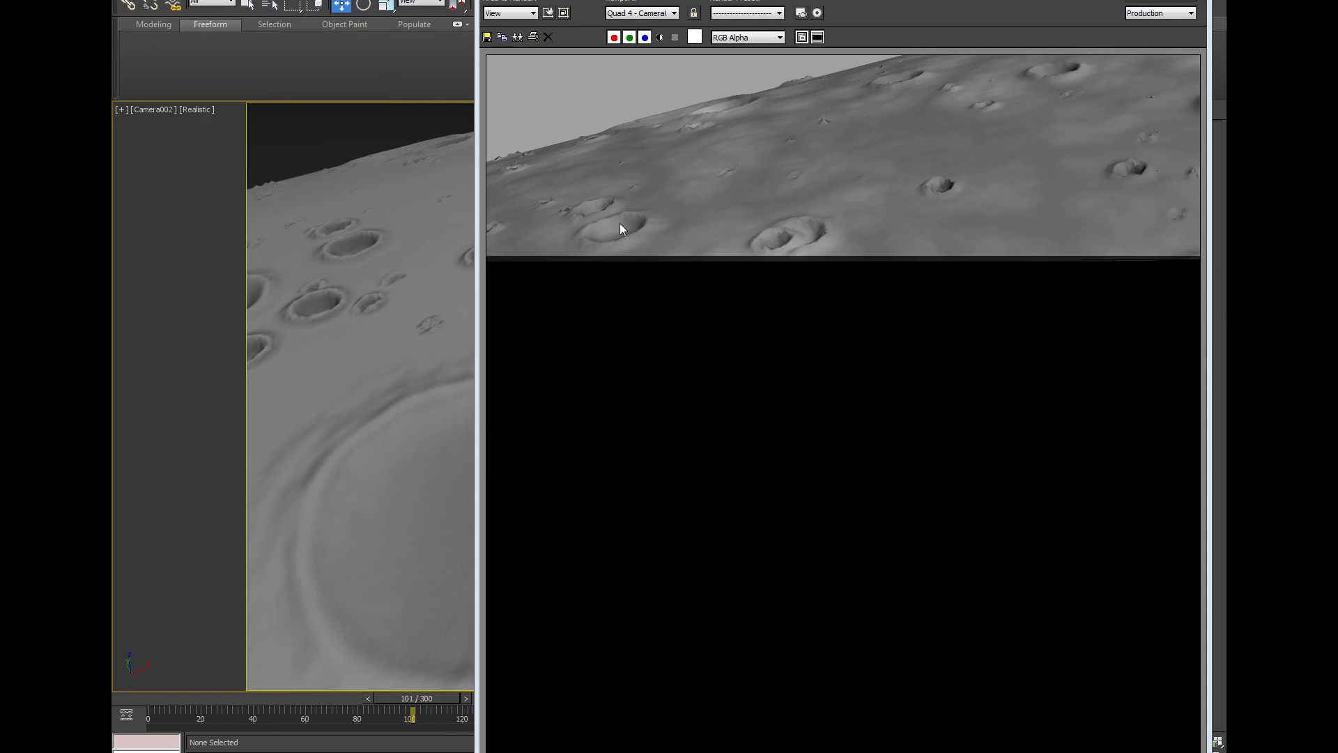
click(1194, 1)
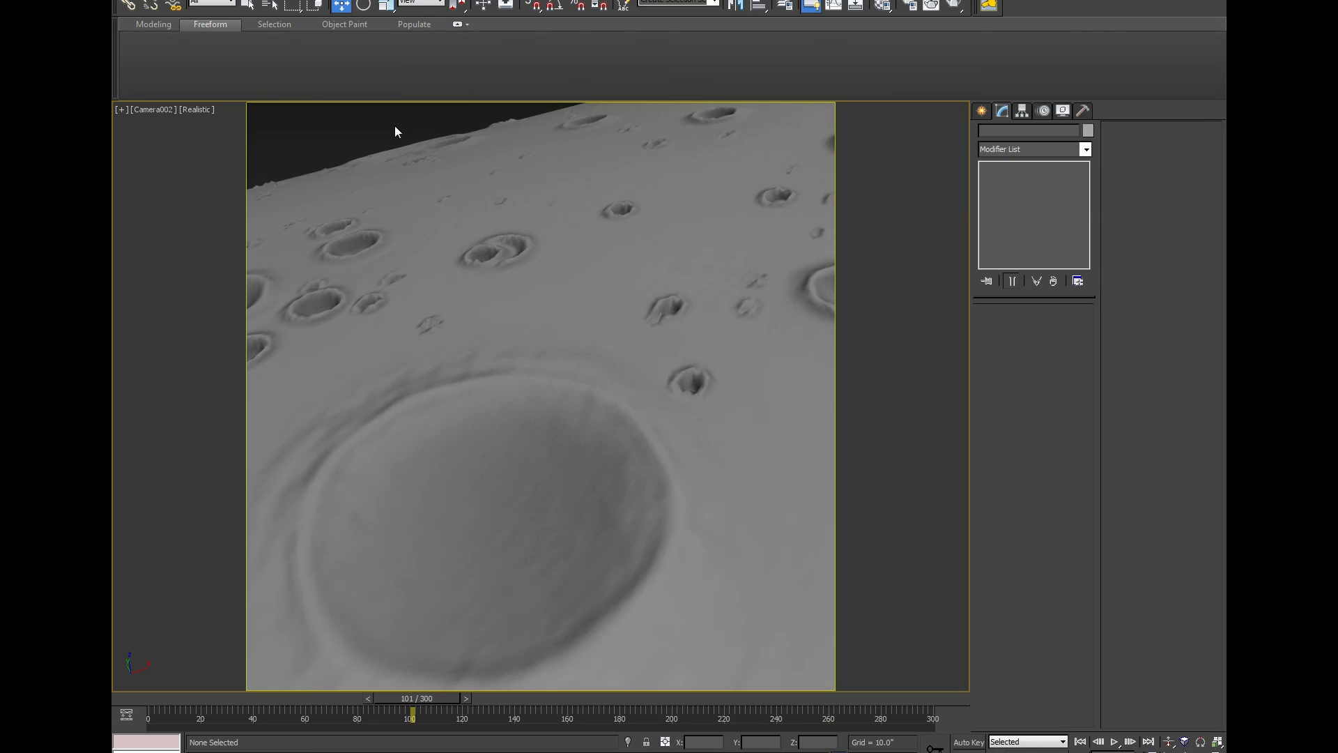
- Select the moon plane, add a Relax modifier above its Bend modifier, and deselect the plane
click(570, 278)
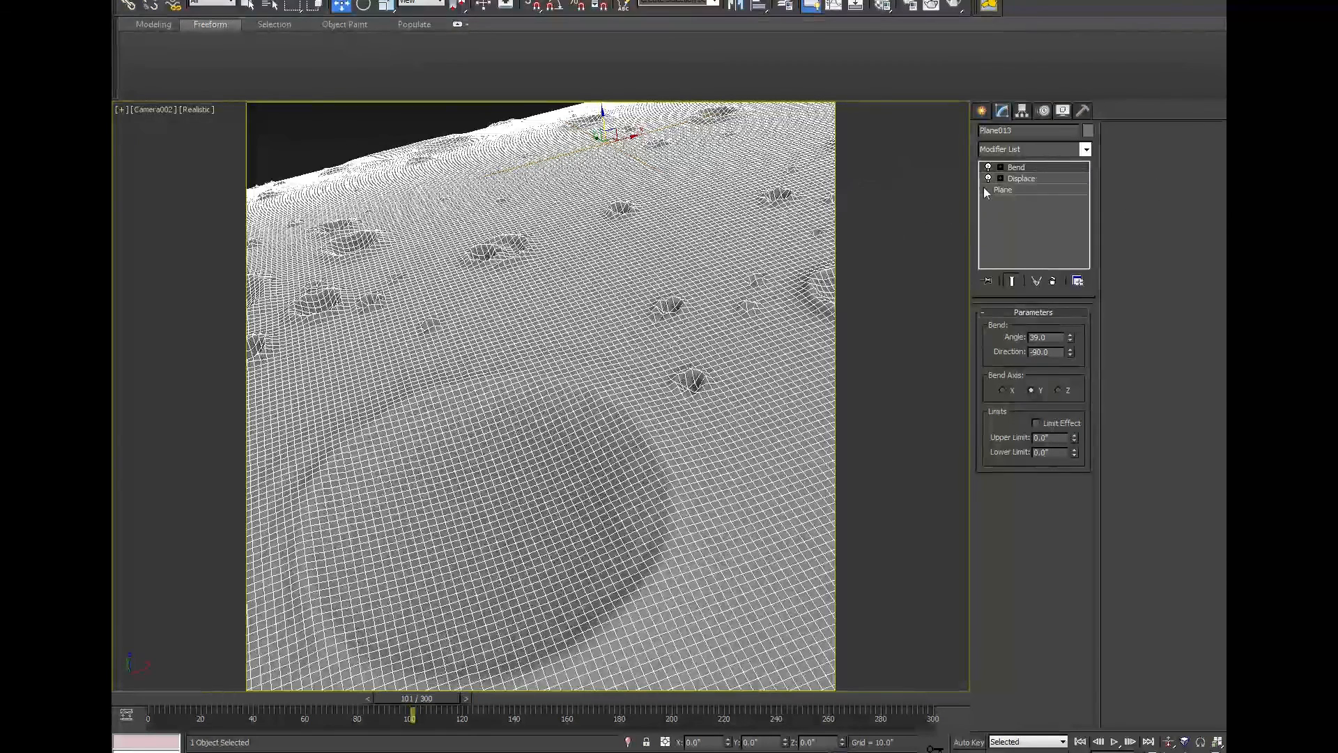
click(1049, 150)
scroll(1014, 488, down, 20)
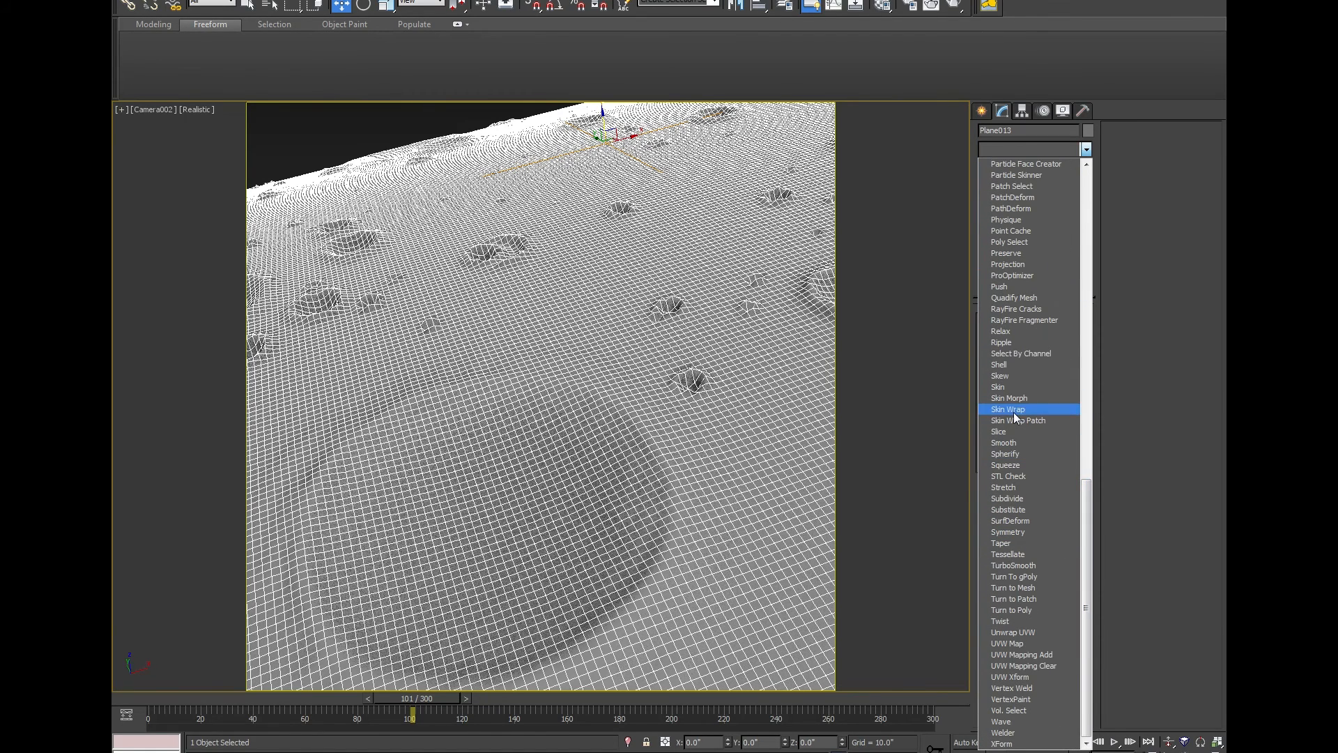
click(1005, 332)
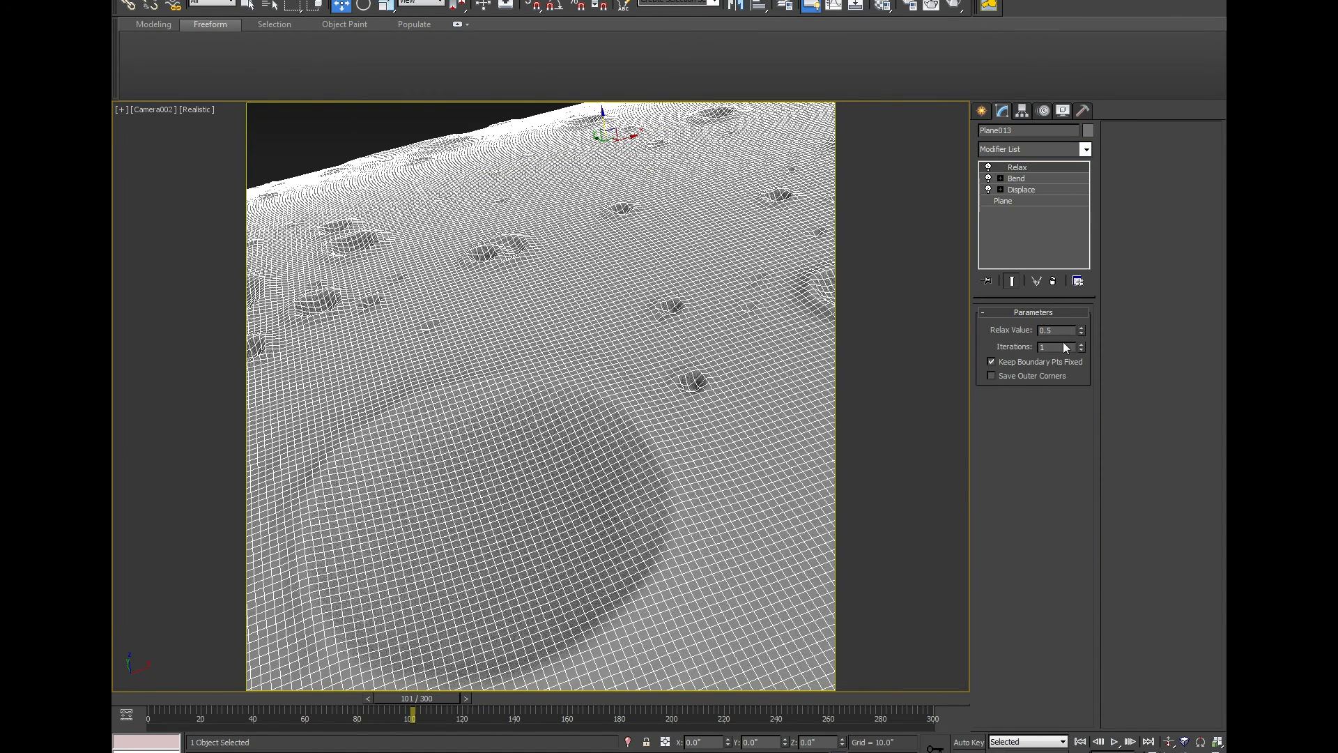
double_click(1047, 329)
key(Delete)
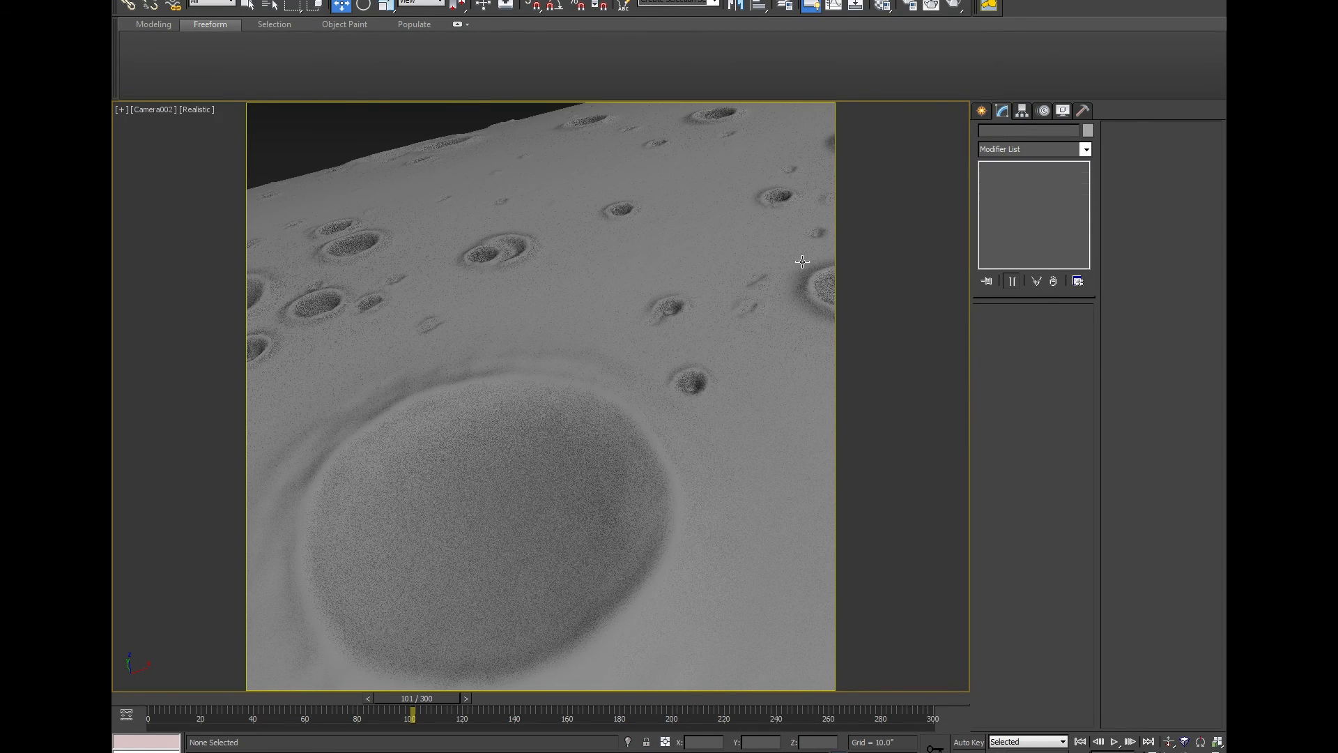
- Reselect the moon plane and add a Point Cache modifier above Relax
click(803, 262)
click(1086, 149)
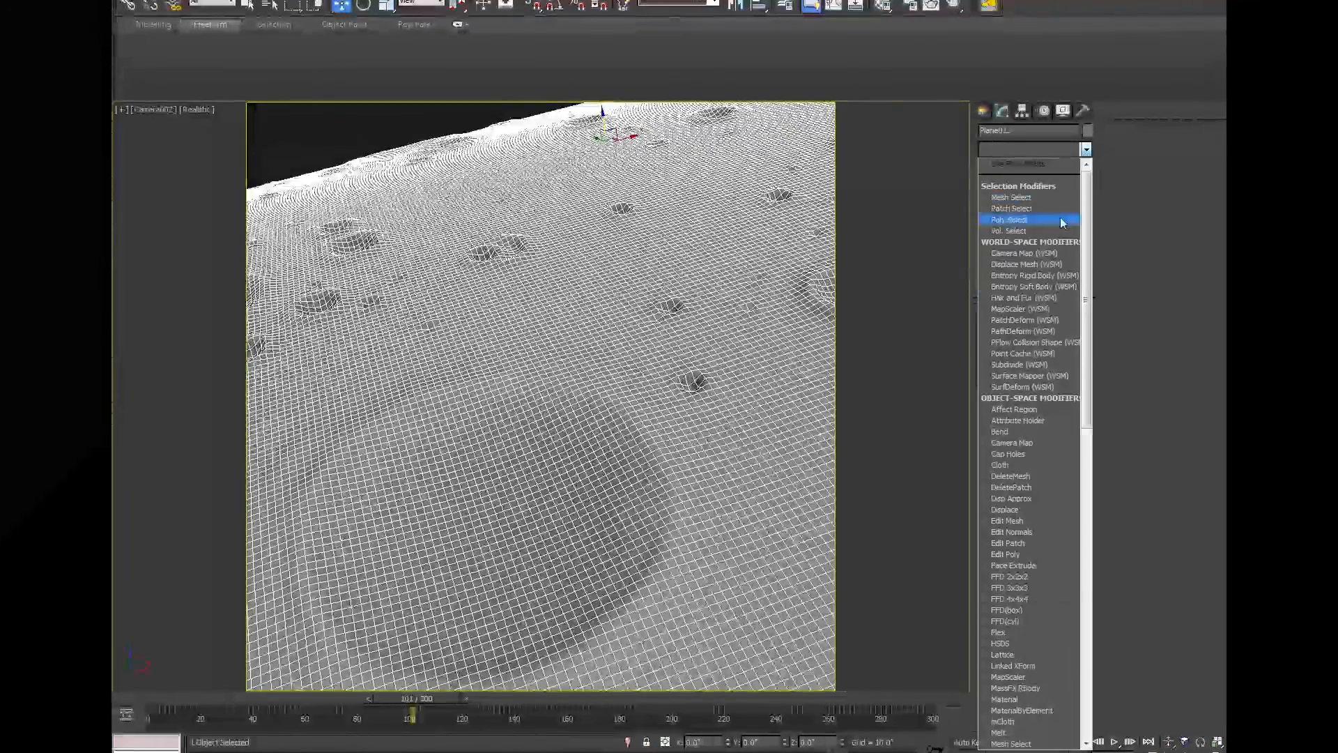
scroll(1043, 620, down, 5)
scroll(1040, 616, down, 10)
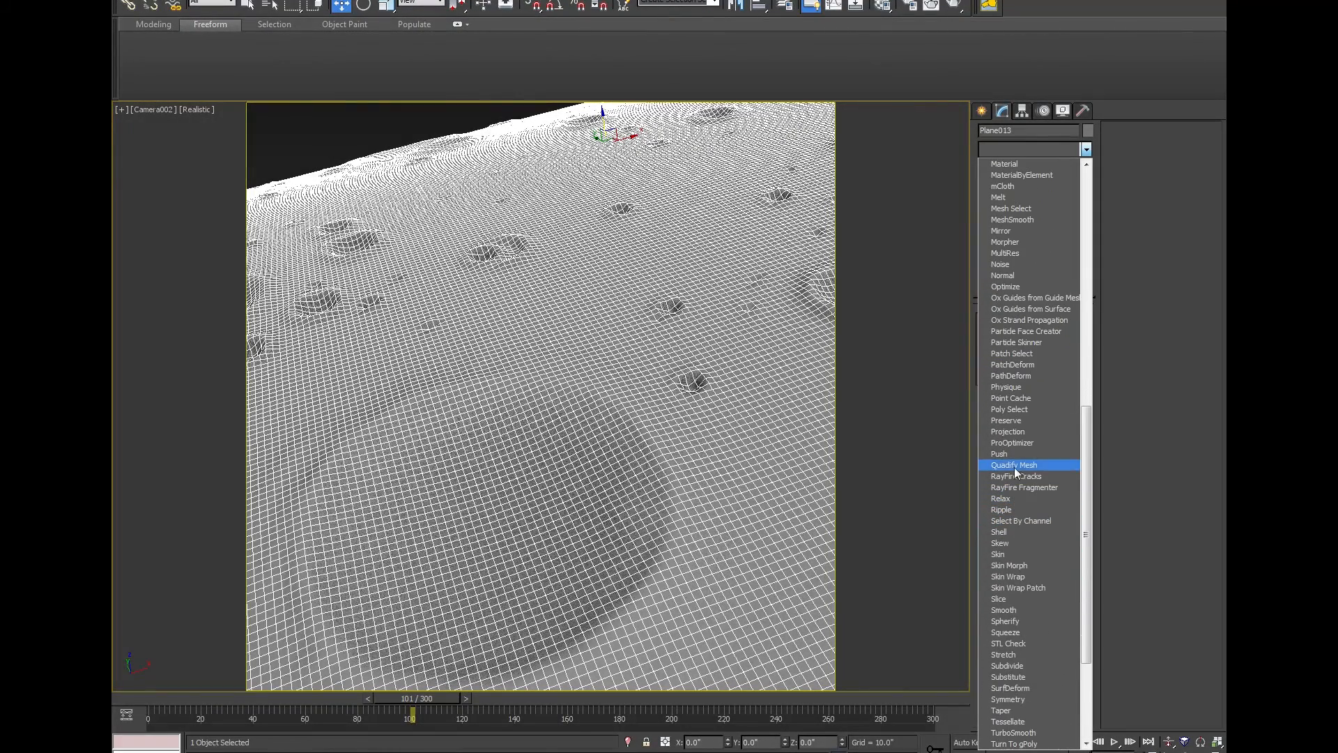
click(1017, 398)
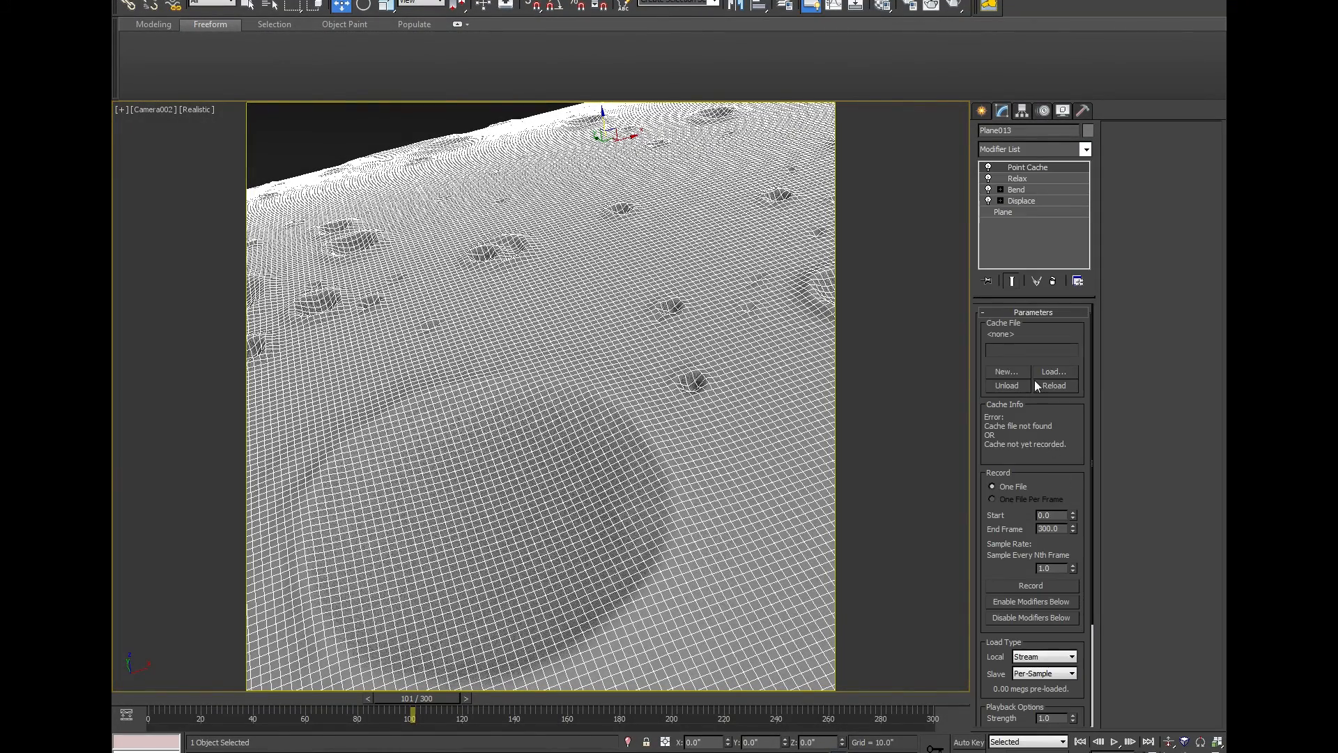
- Create the cache file LunarCratering_LowRes in the Moon Craters folder, record frames 0 to 300 to it, and disable the modifiers below
click(1015, 372)
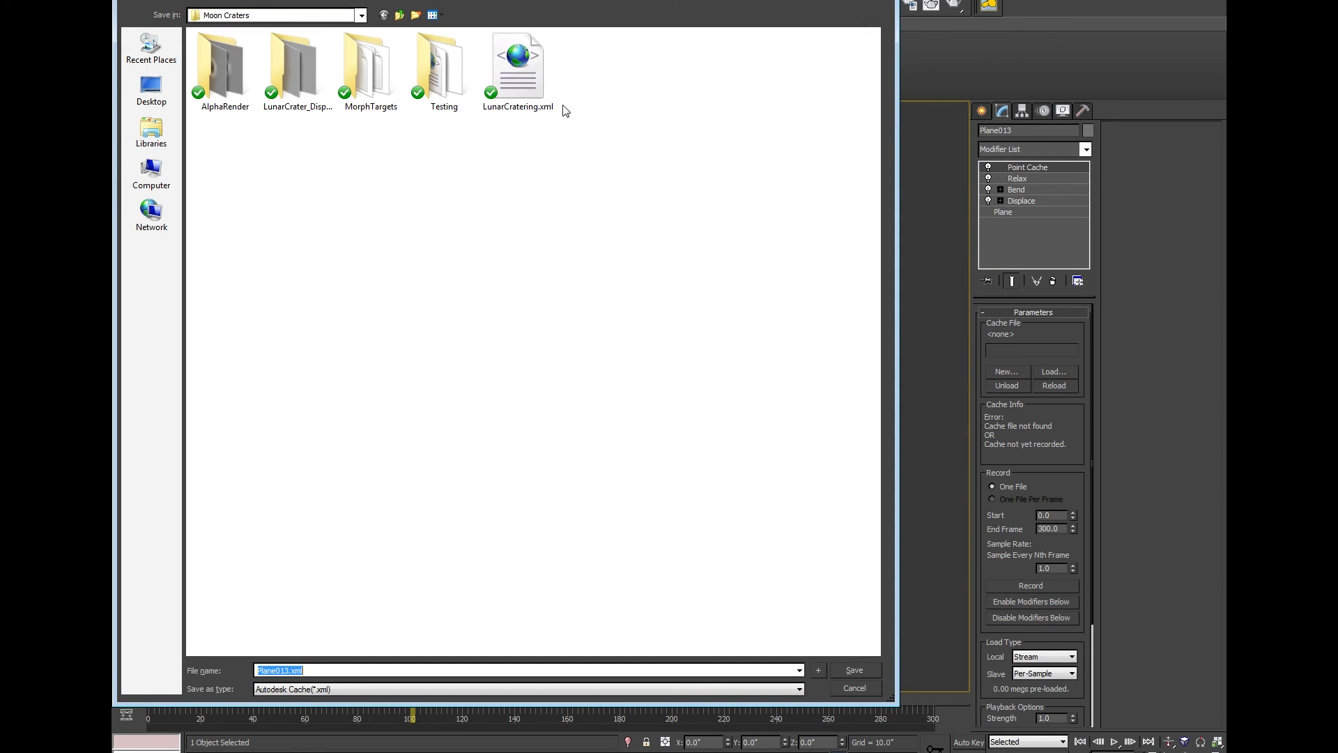
click(528, 59)
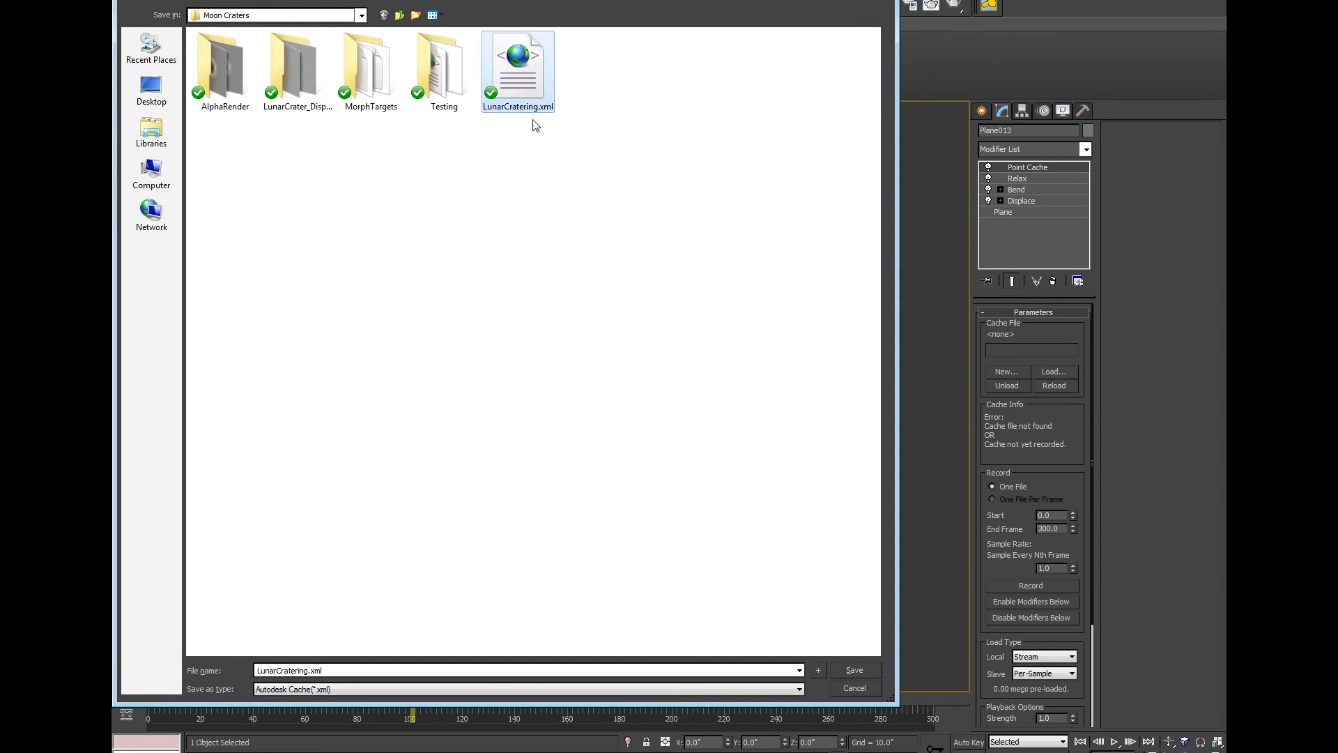
click(307, 670)
click(288, 671)
text(_LowRes)
key(Return)
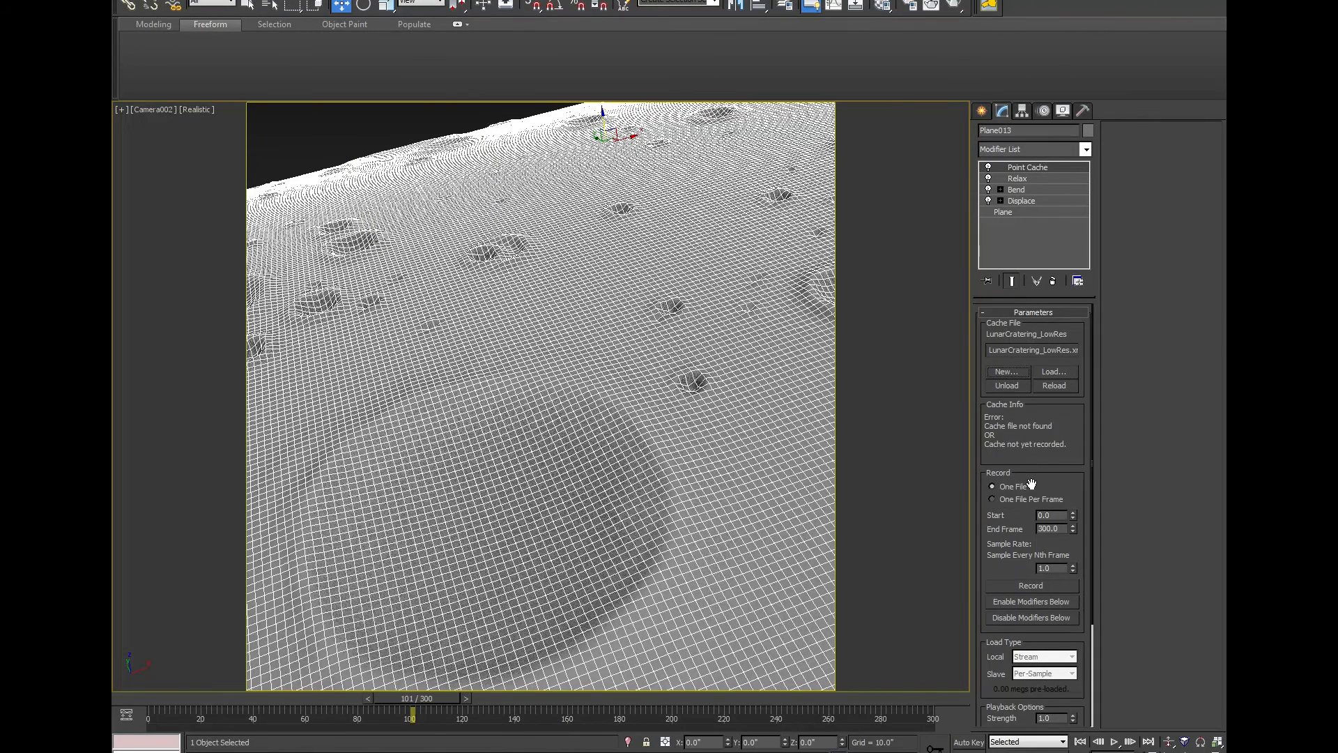
click(1051, 588)
click(1033, 617)
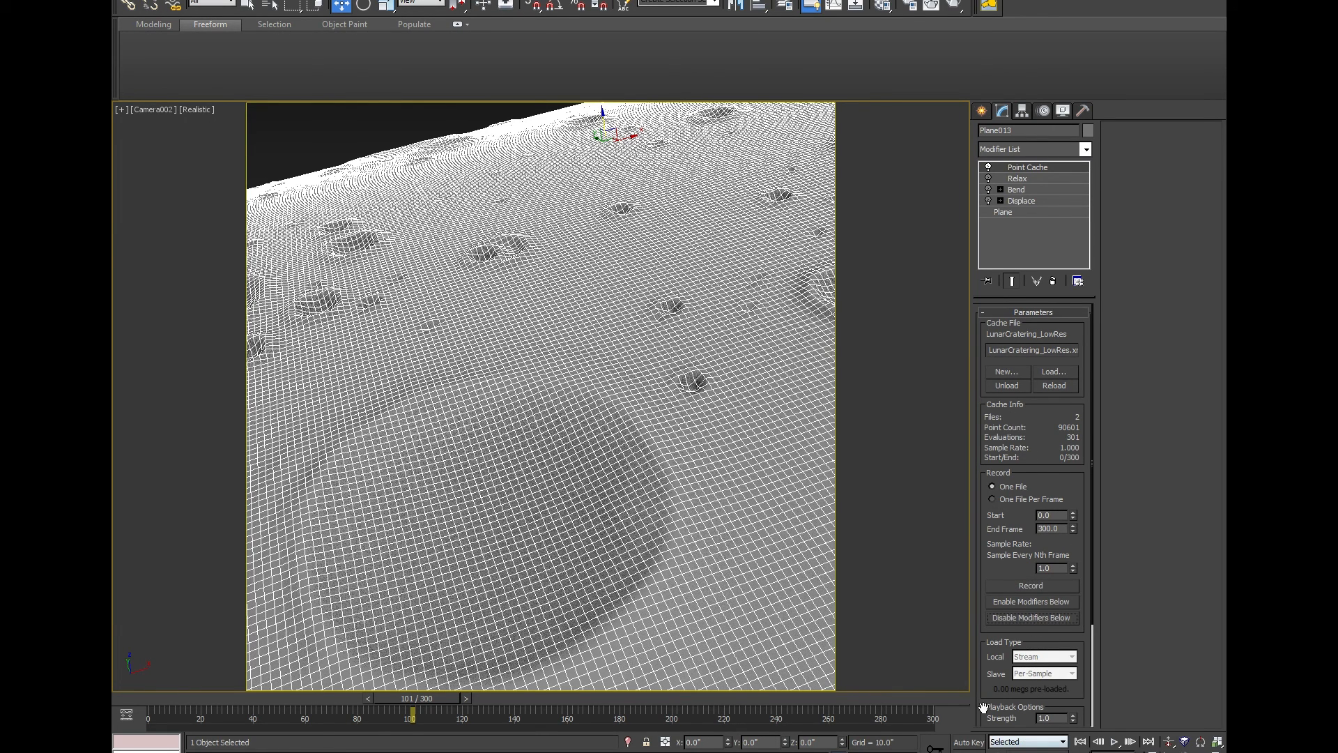
- Deselect the plane, play back the cached crater animation, and scrub to frame 79 to check the low-resolution surface
click(375, 151)
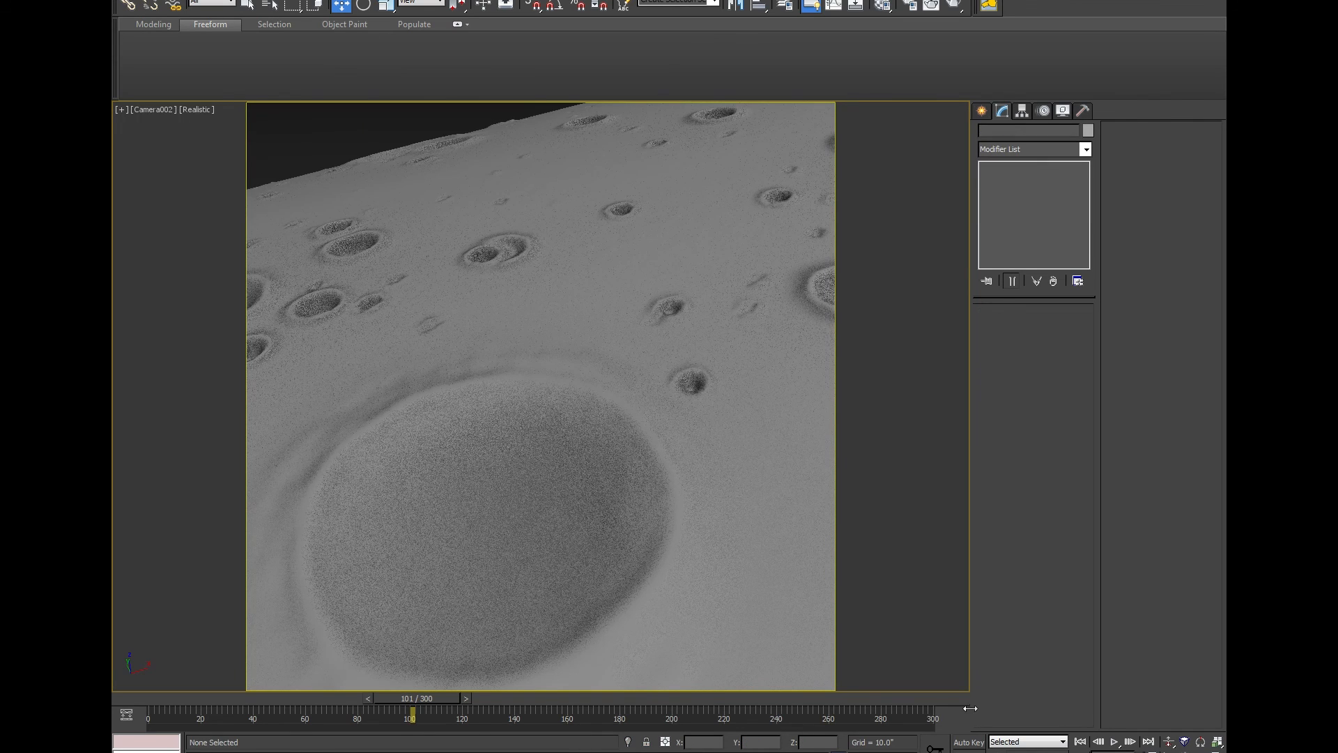
click(1113, 741)
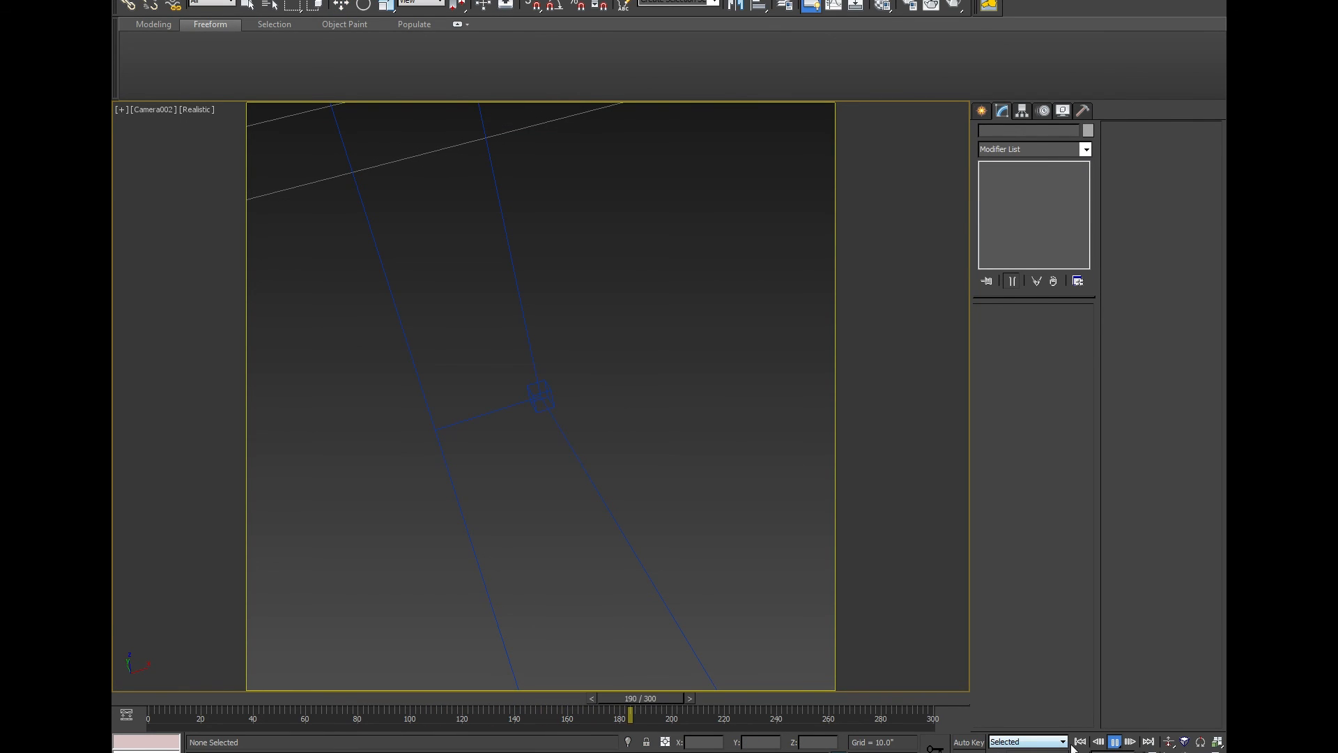
click(1113, 740)
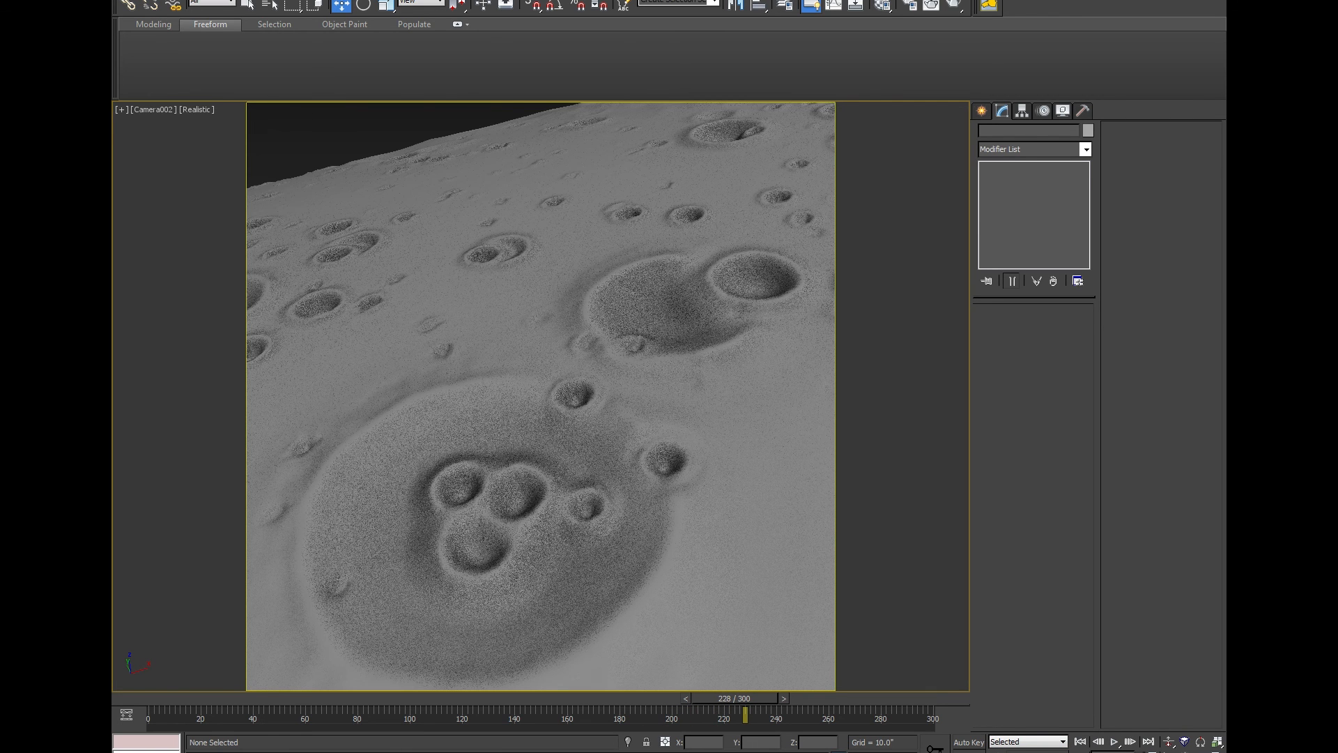
click(1115, 742)
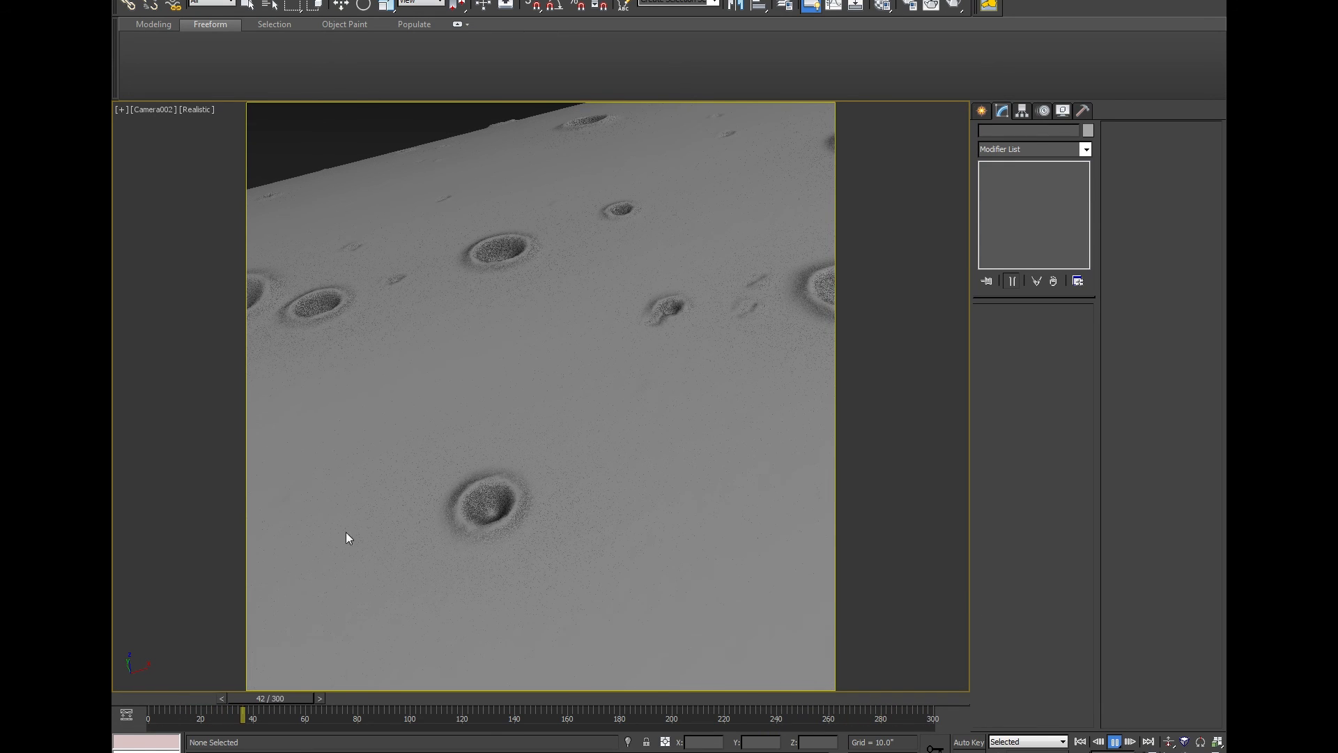
drag(239, 699, 365, 696)
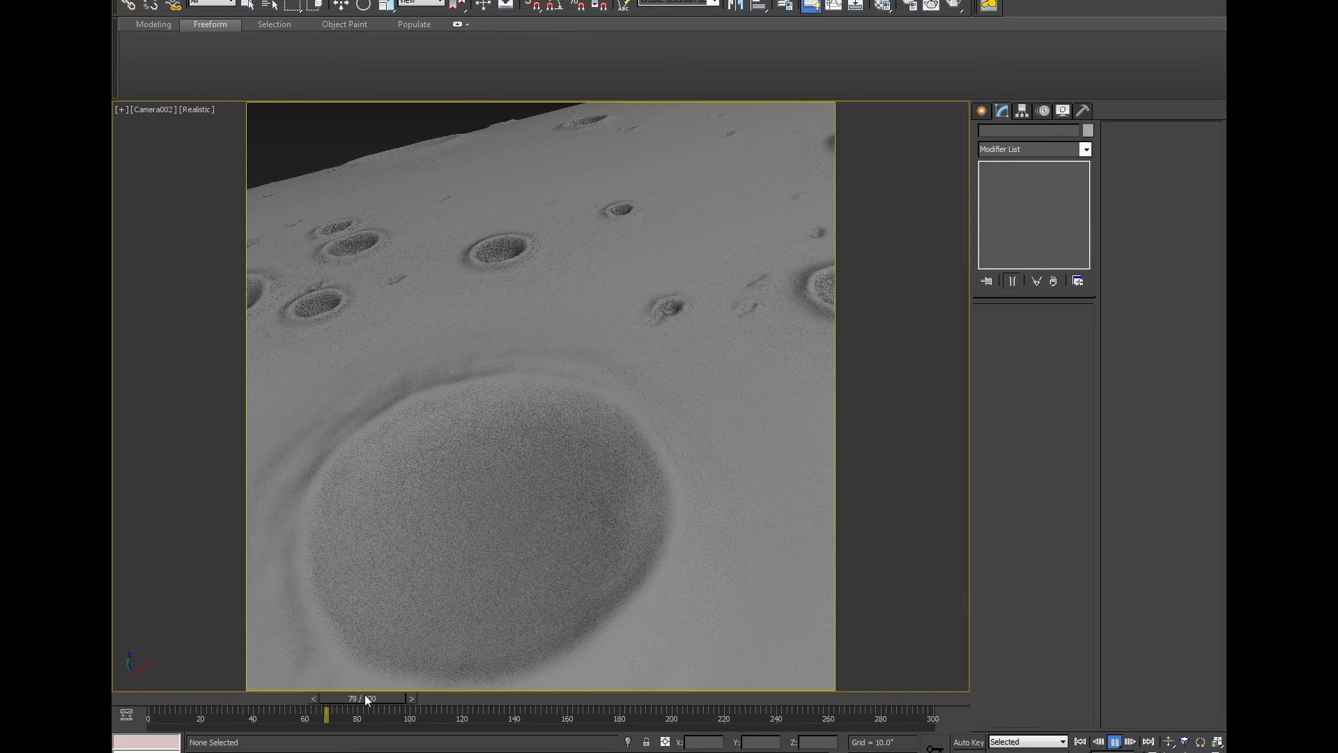
key(w)
- Select the moon plane and set its base length and width segments to 500 each
click(642, 357)
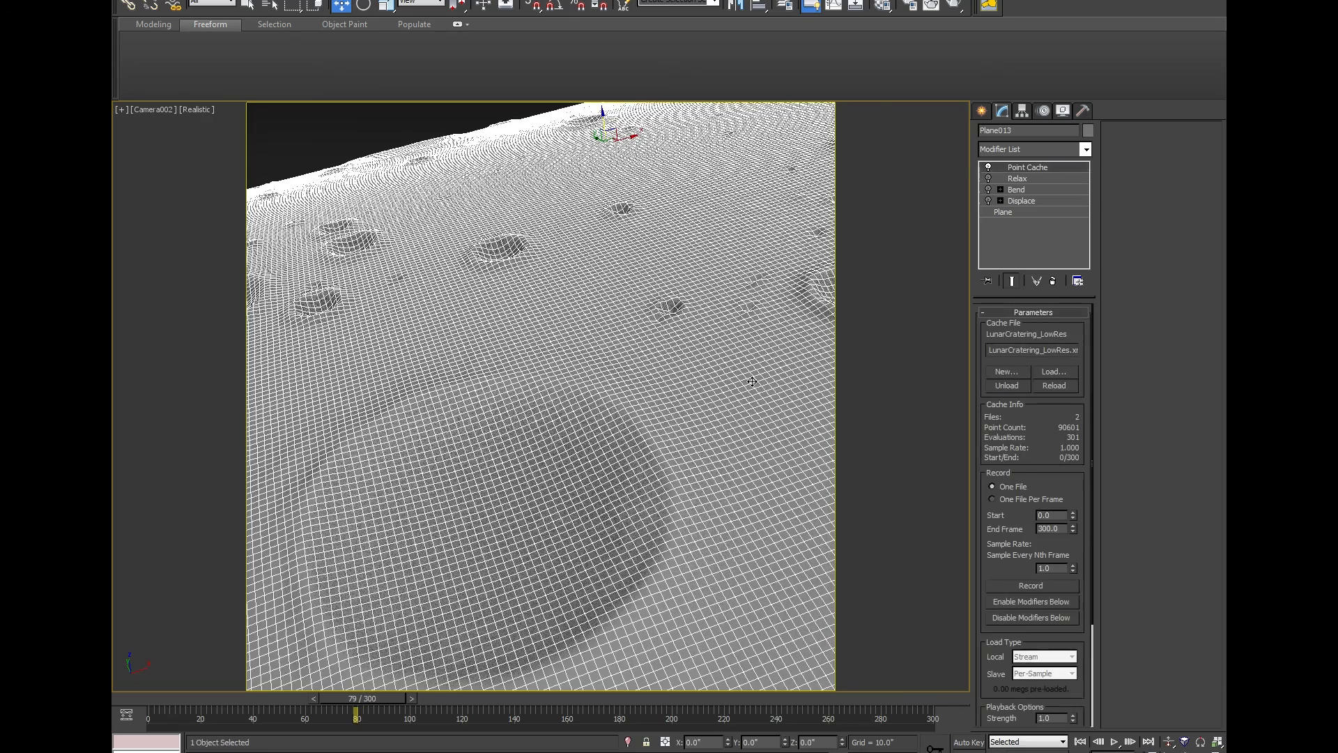
right_click(1017, 168)
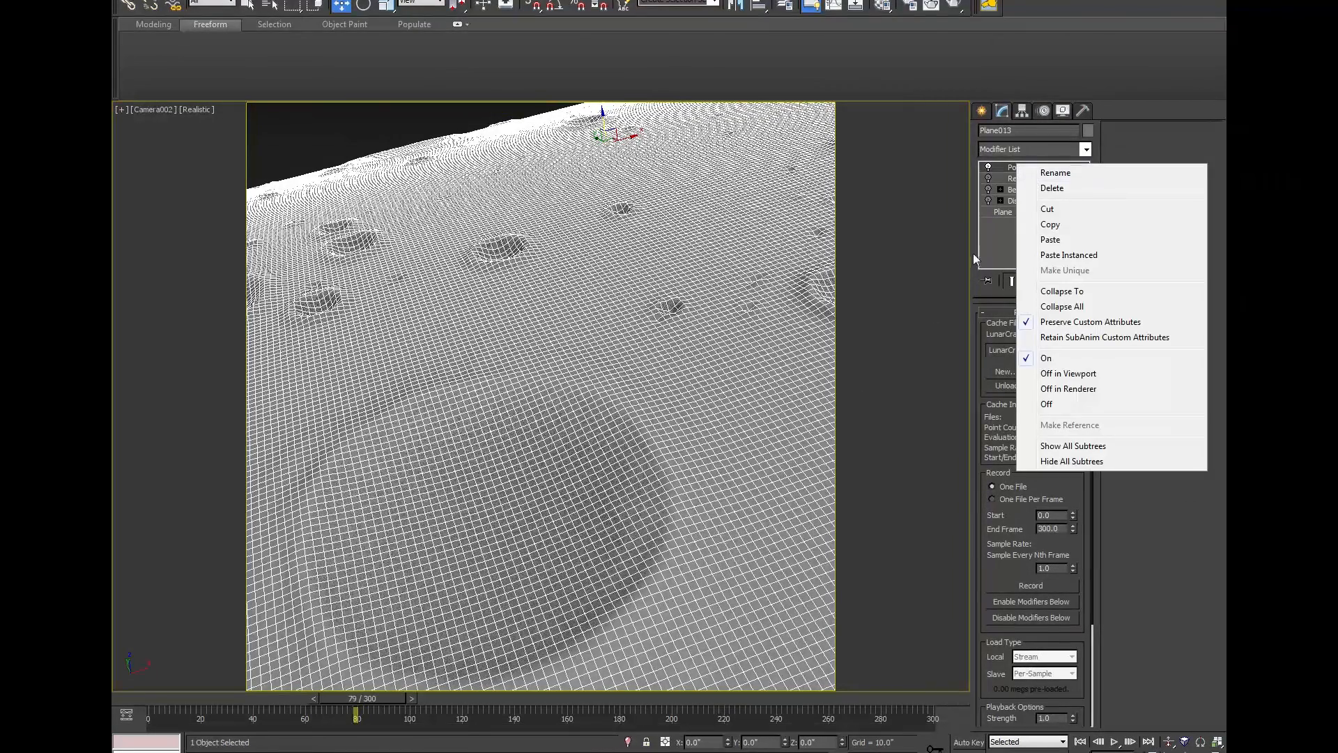
click(990, 214)
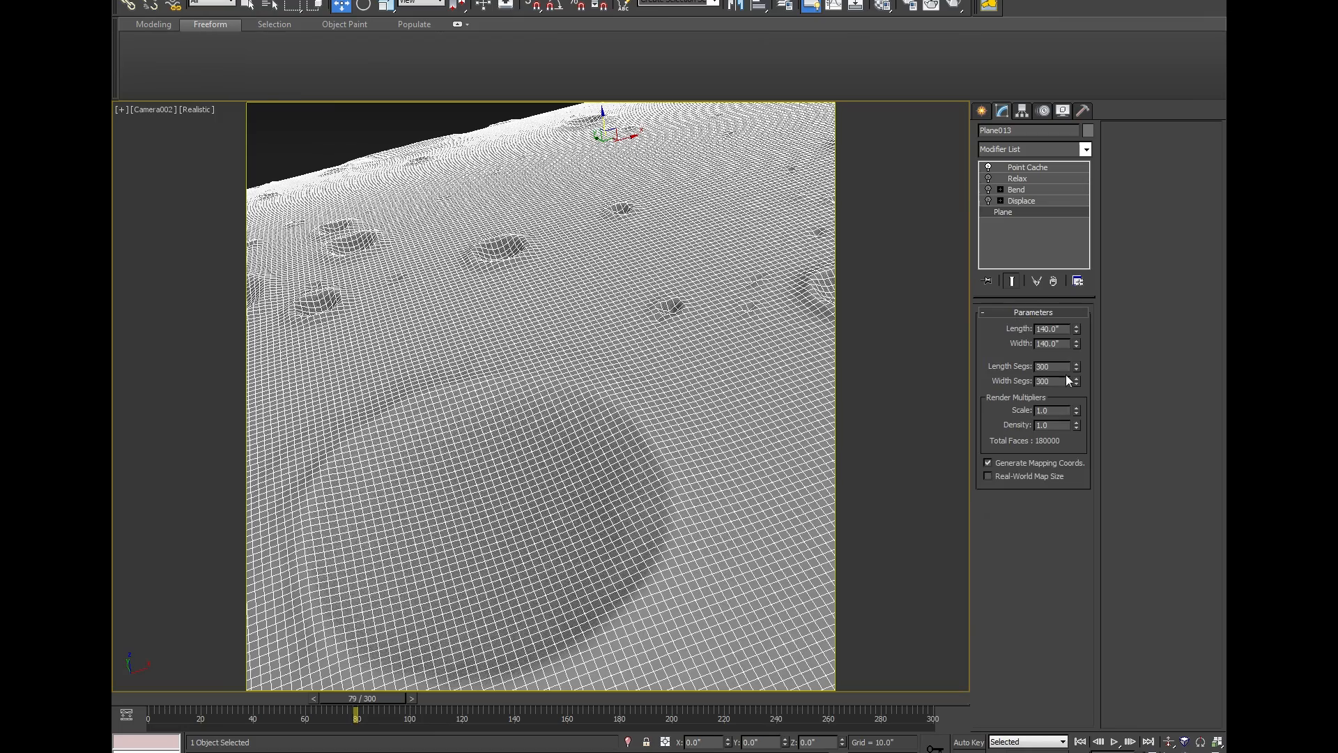
double_click(1063, 366)
text(5)
key(Tab)
text(500)
key(Return)
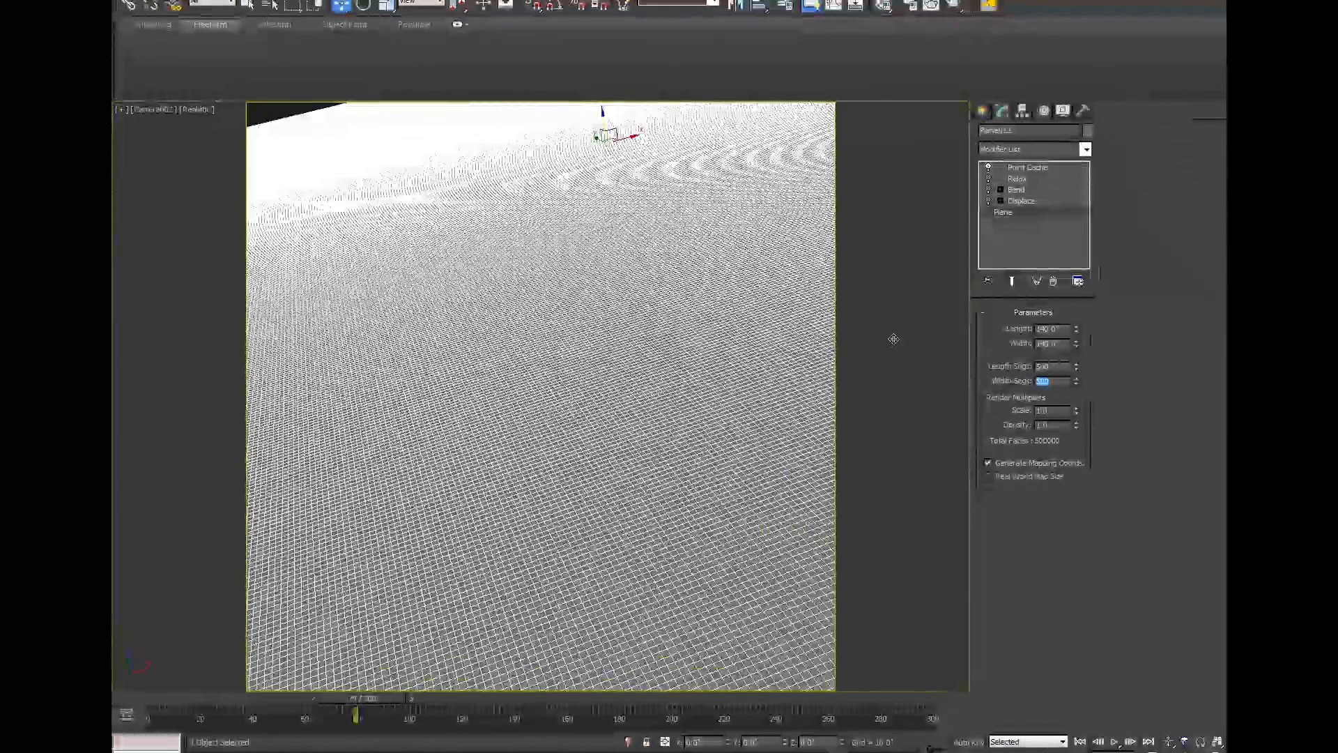
- Delete the Relax modifier from the moon plane's modifier stack
click(1018, 180)
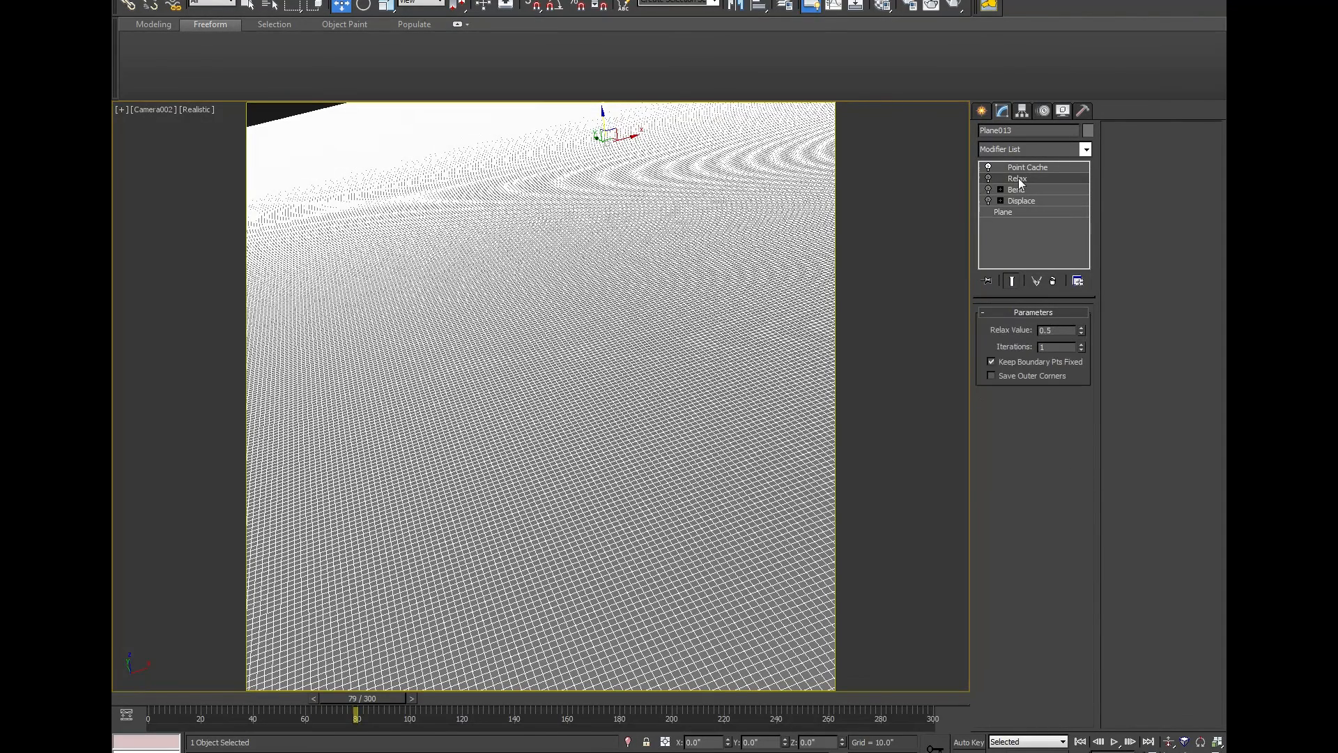
right_click(1018, 182)
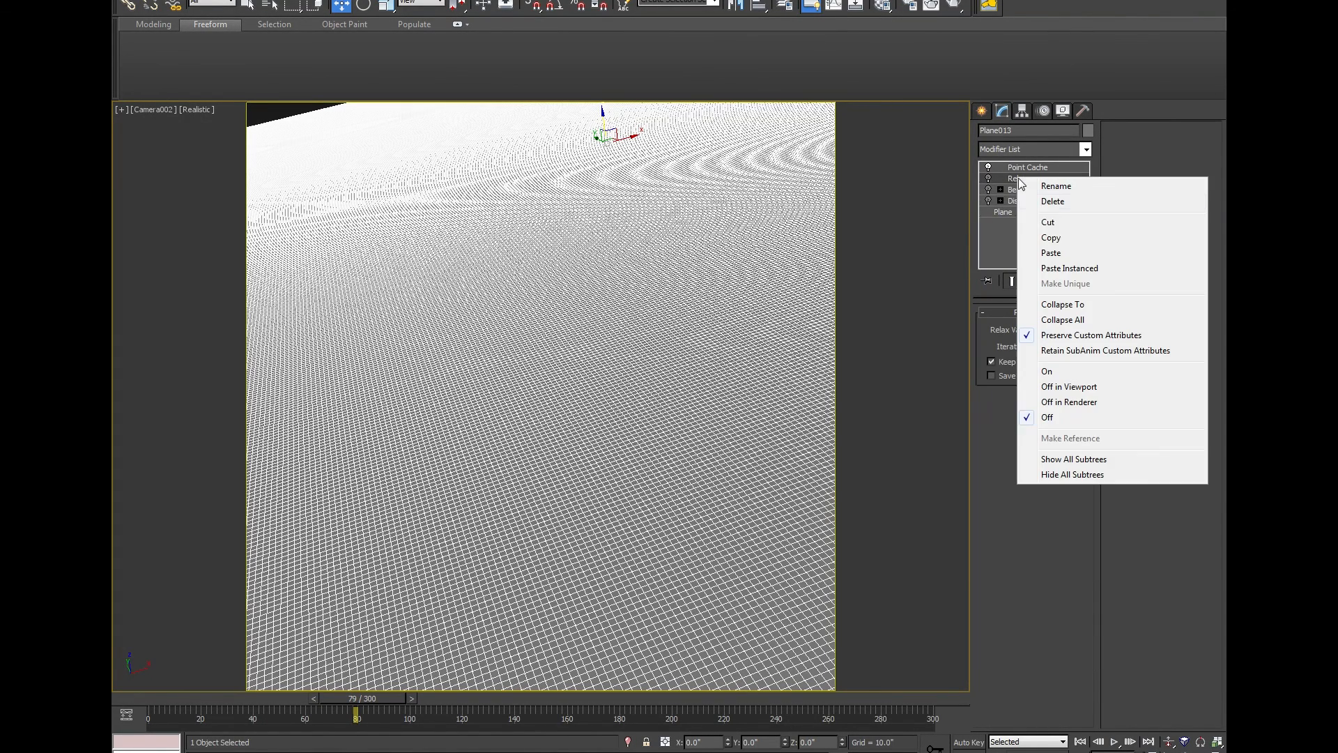
click(1055, 202)
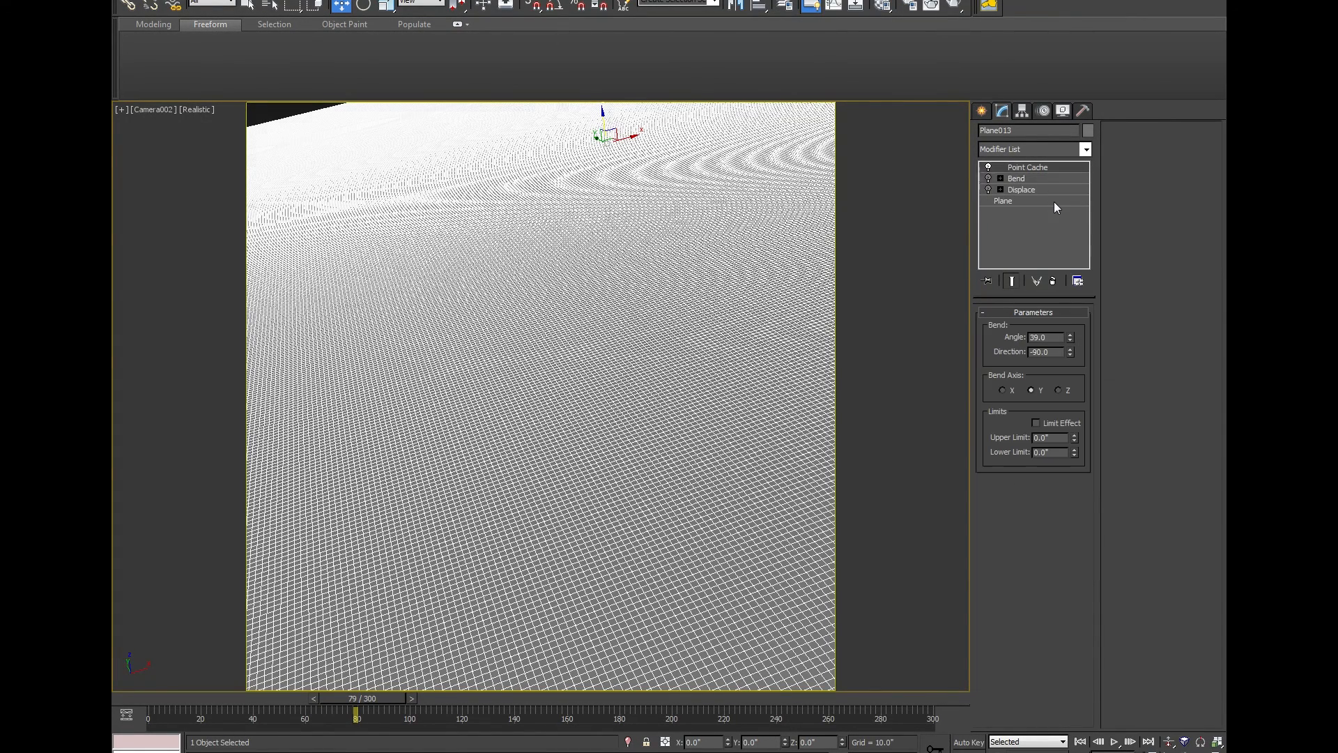
- Load the LunarCratering.xml cache file from the Moon Craters folder into the plane's Point Cache modifier
click(1033, 170)
click(1047, 369)
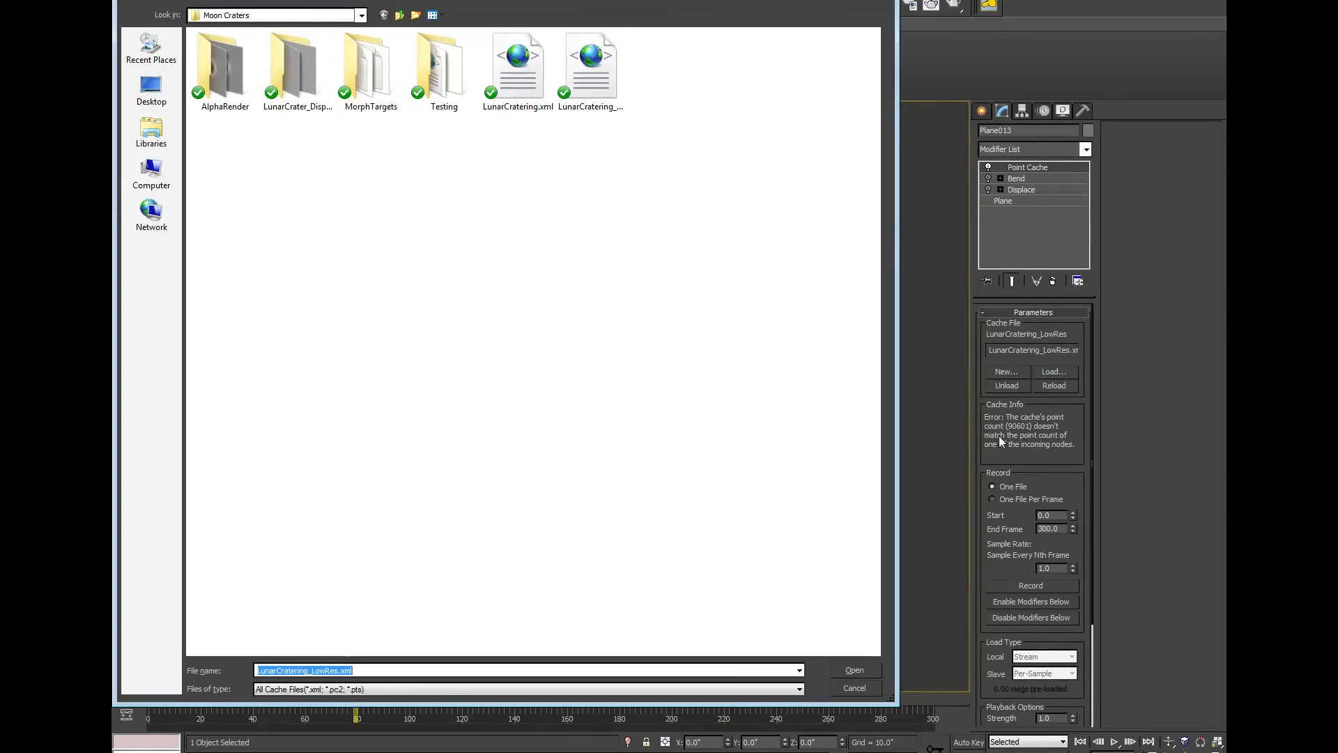
double_click(545, 90)
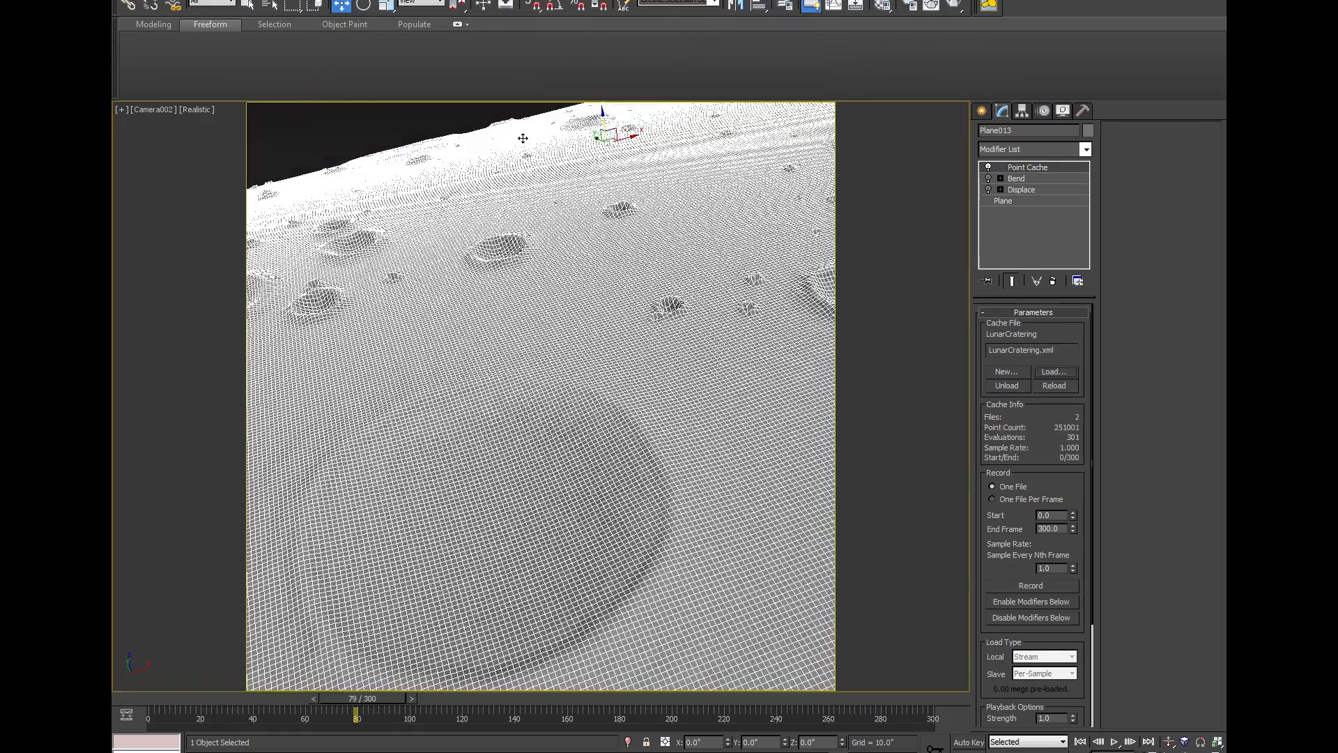
- Deselect the plane and scrub the high-resolution crater animation back to frame 0
click(436, 116)
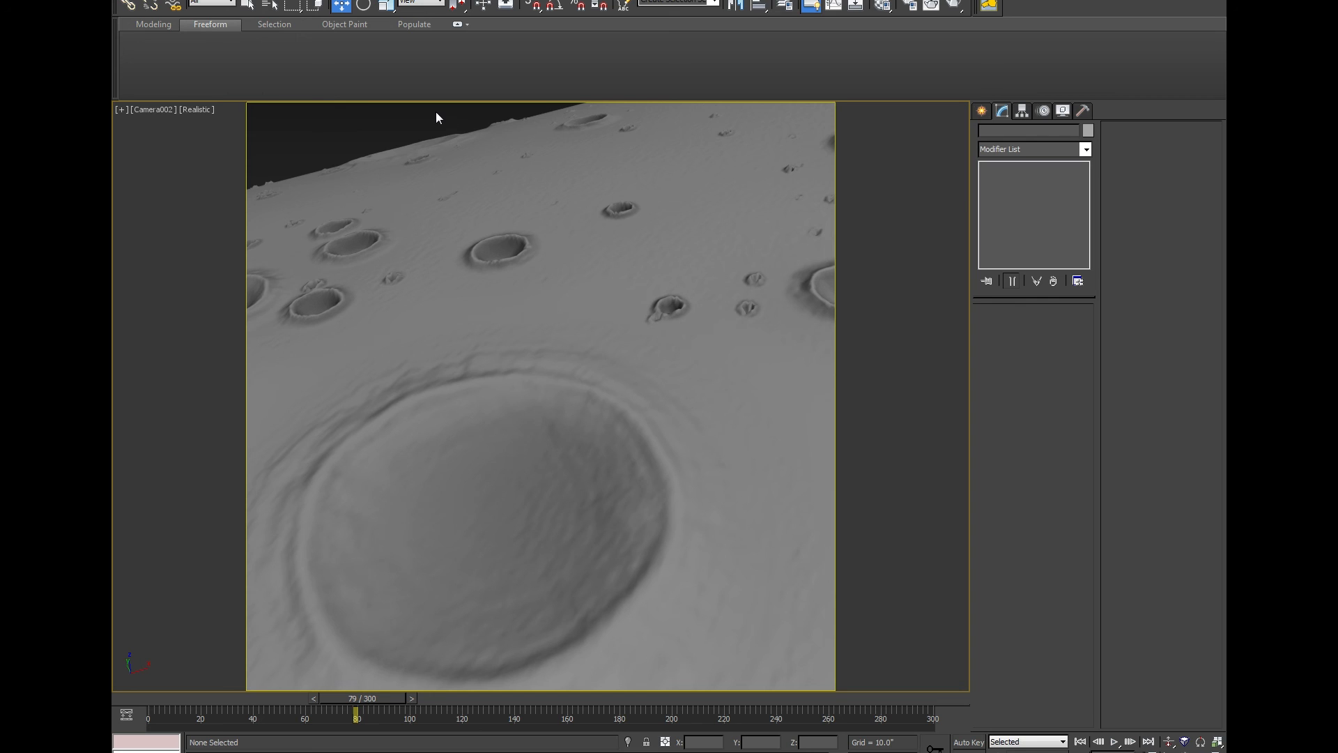
drag(359, 697, 111, 698)
key(w)
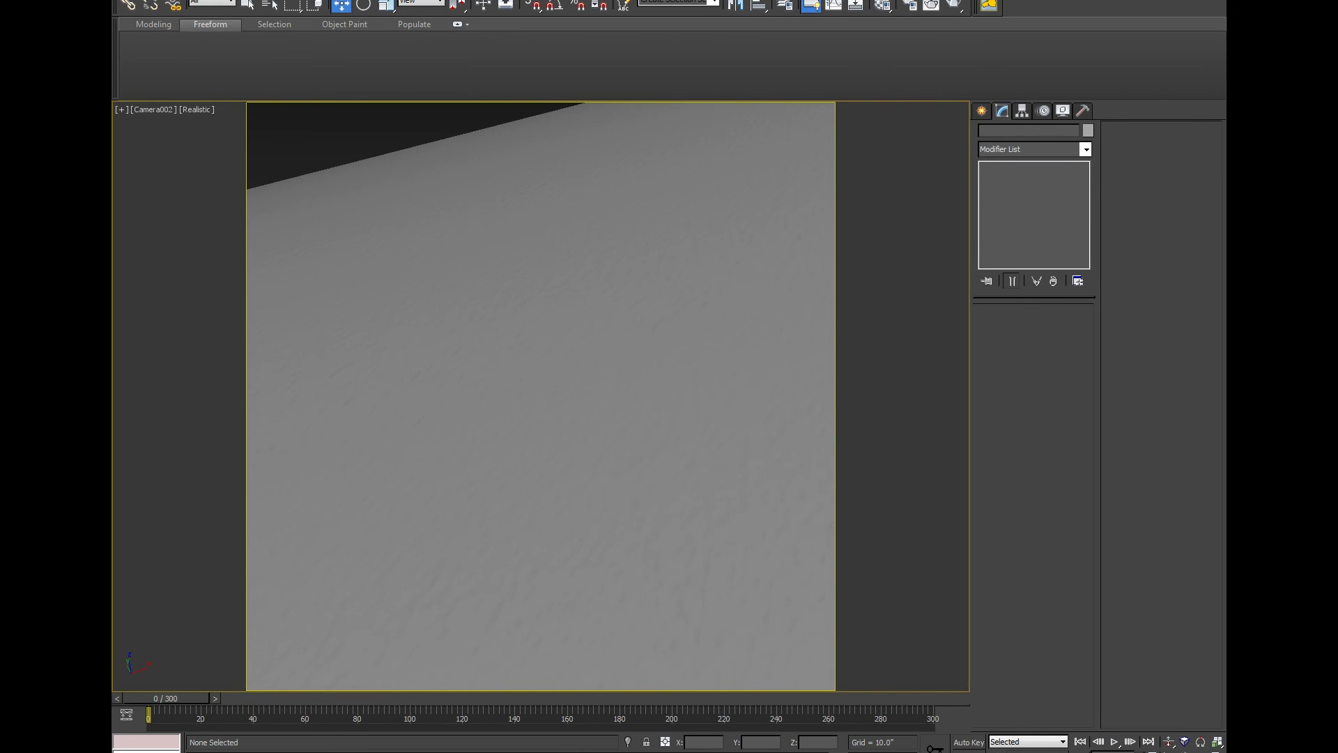